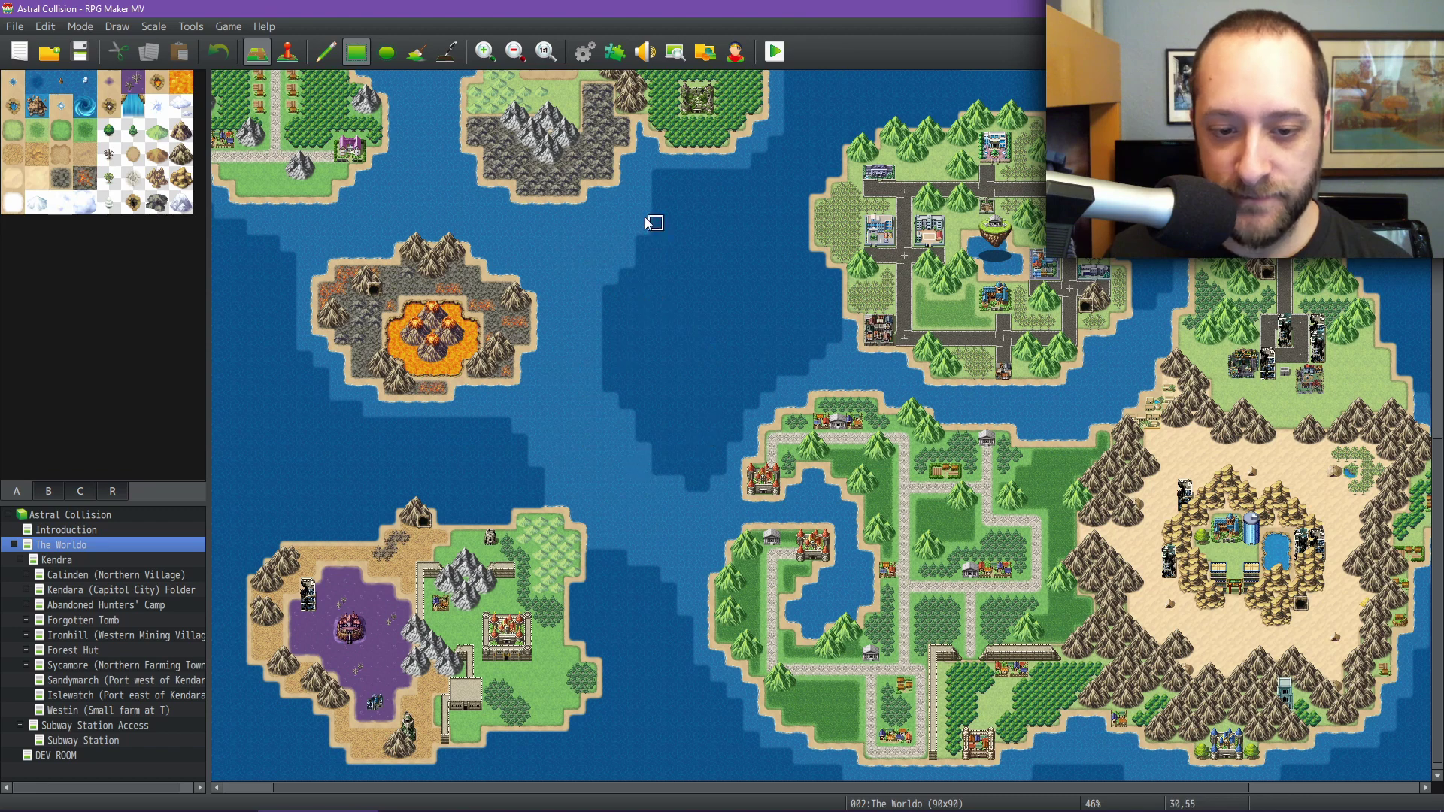
- Look over the continents and islands of The Worldo map, including the Kendra landmass
middle_click(706, 395)
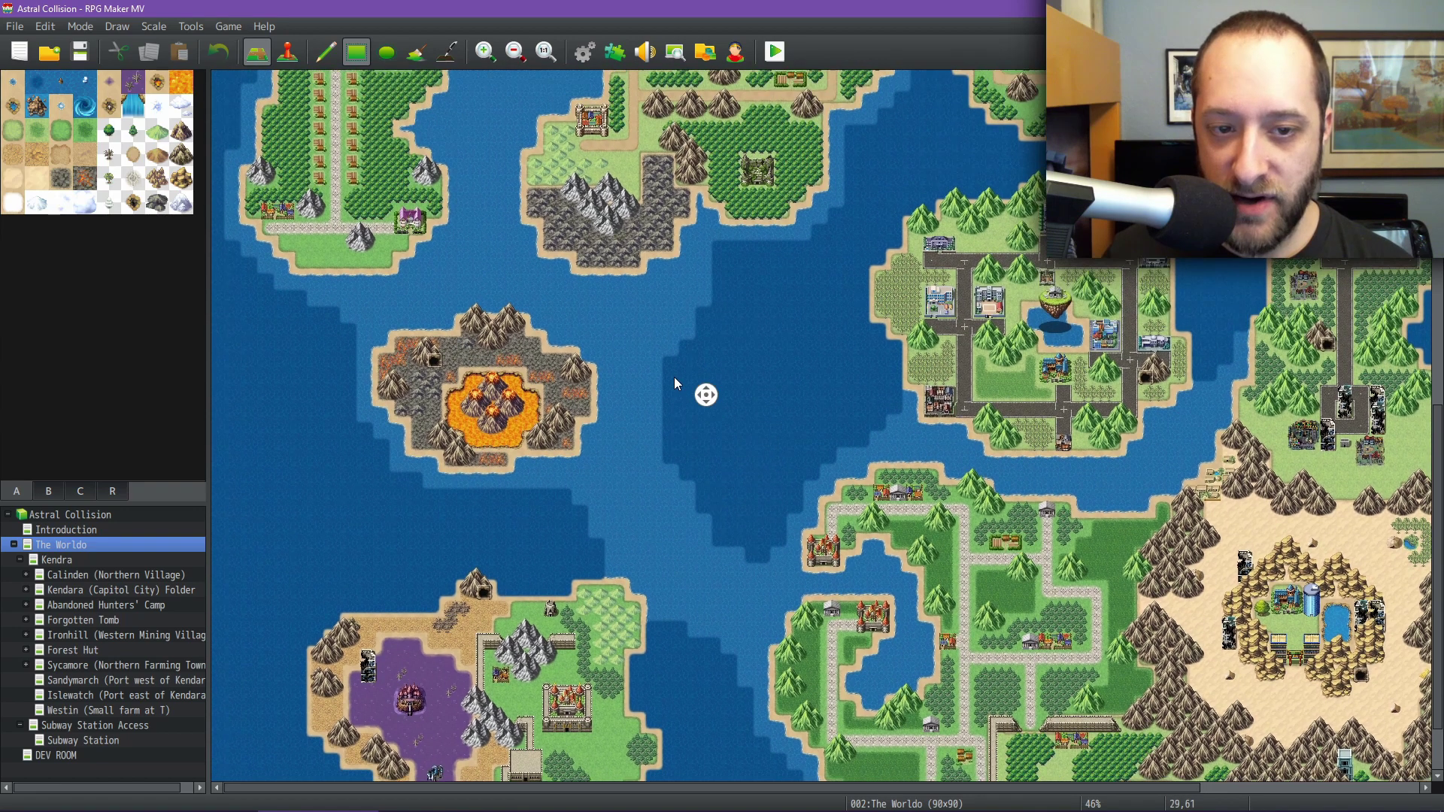
middle_click(673, 376)
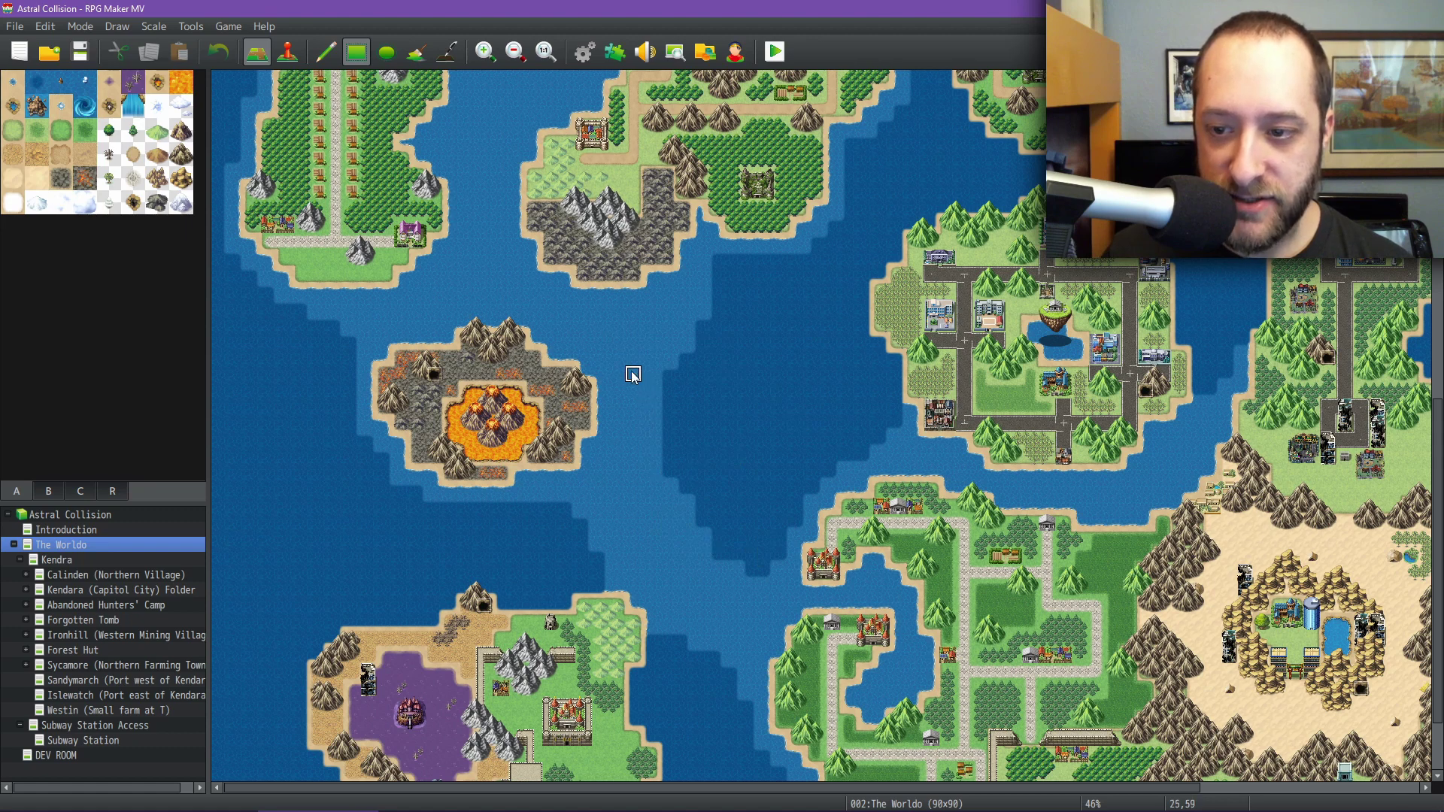
scroll(665, 391, "up", 5)
scroll(670, 325, "right", 4)
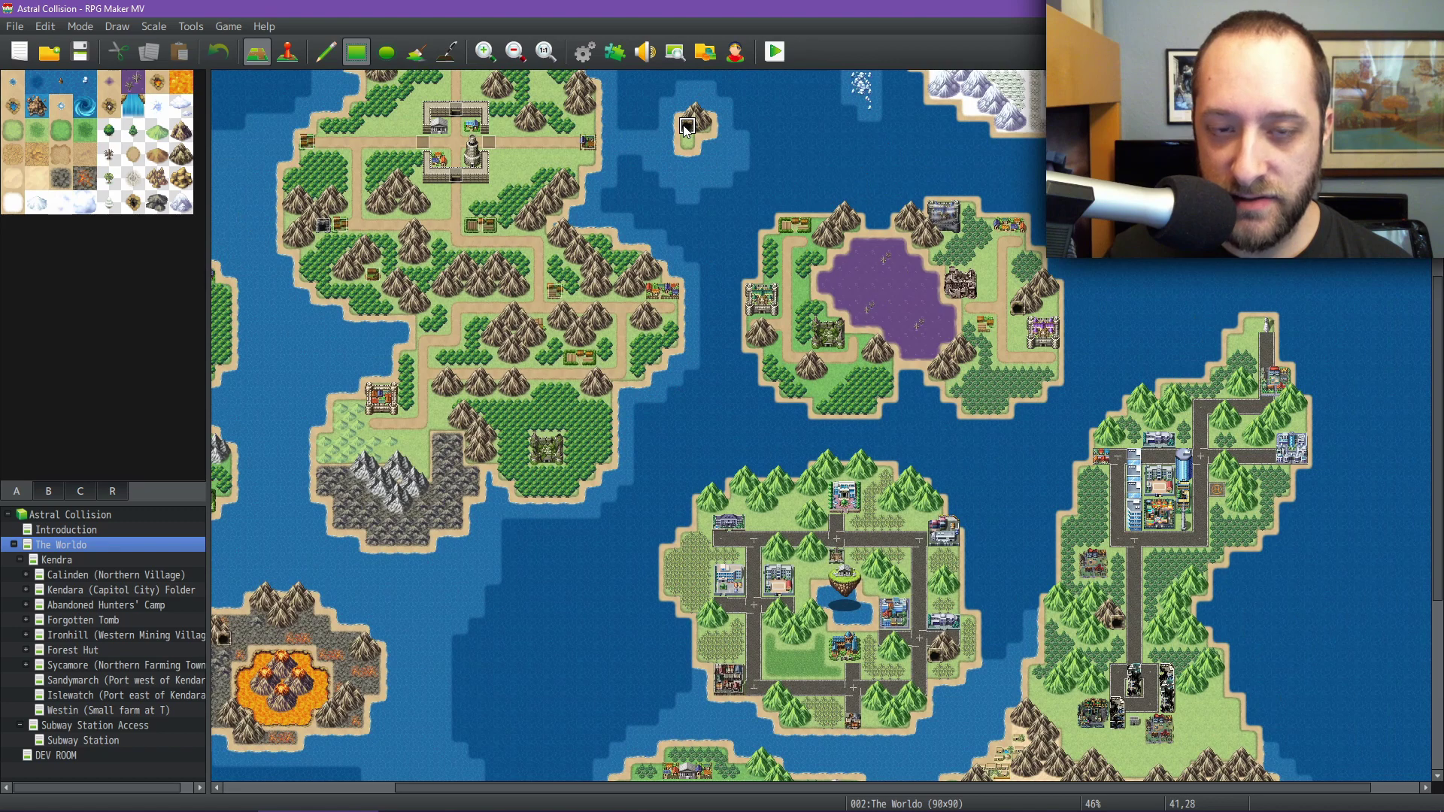
scroll(690, 251, "up", 3)
scroll(690, 251, "left", 3)
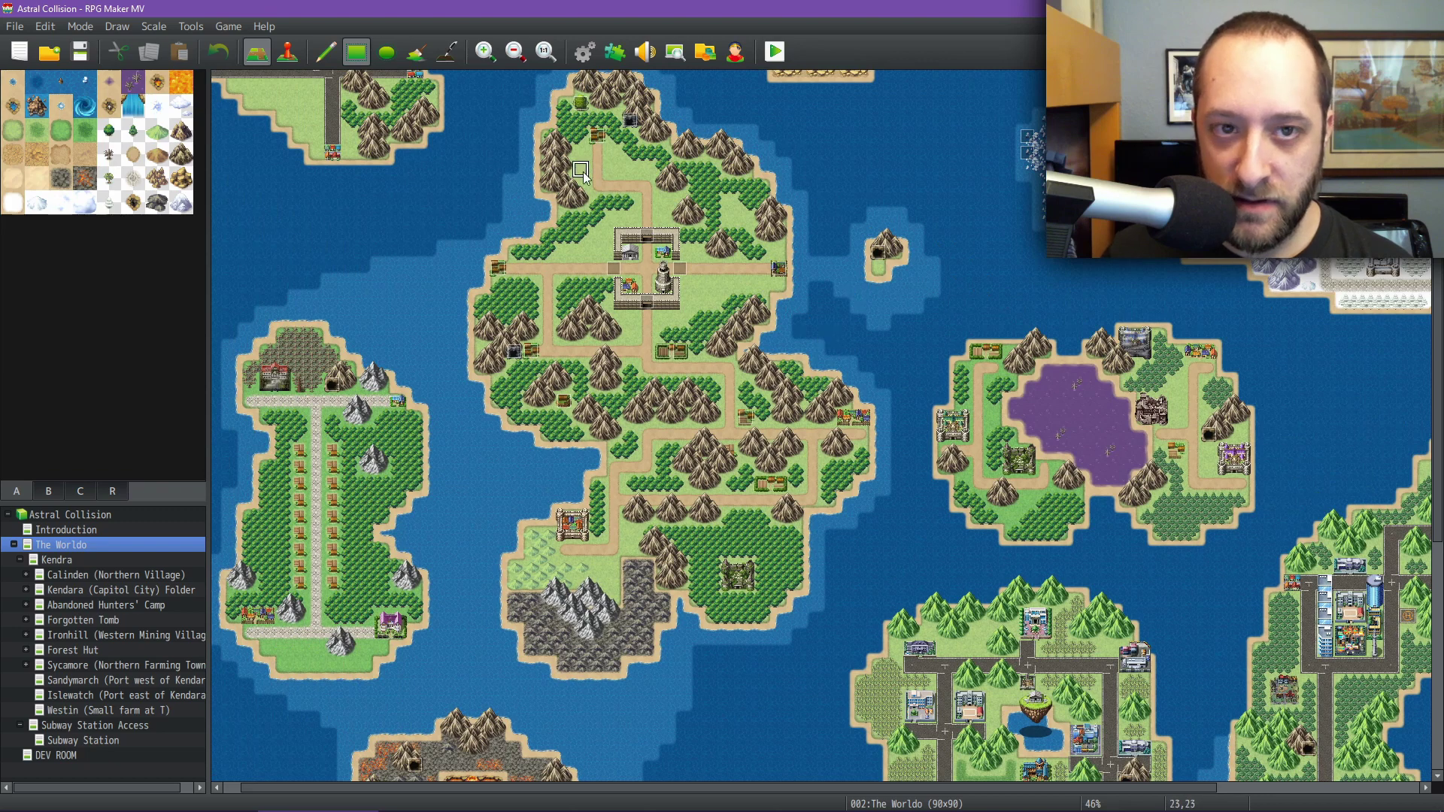
scroll(725, 295, "down", 5)
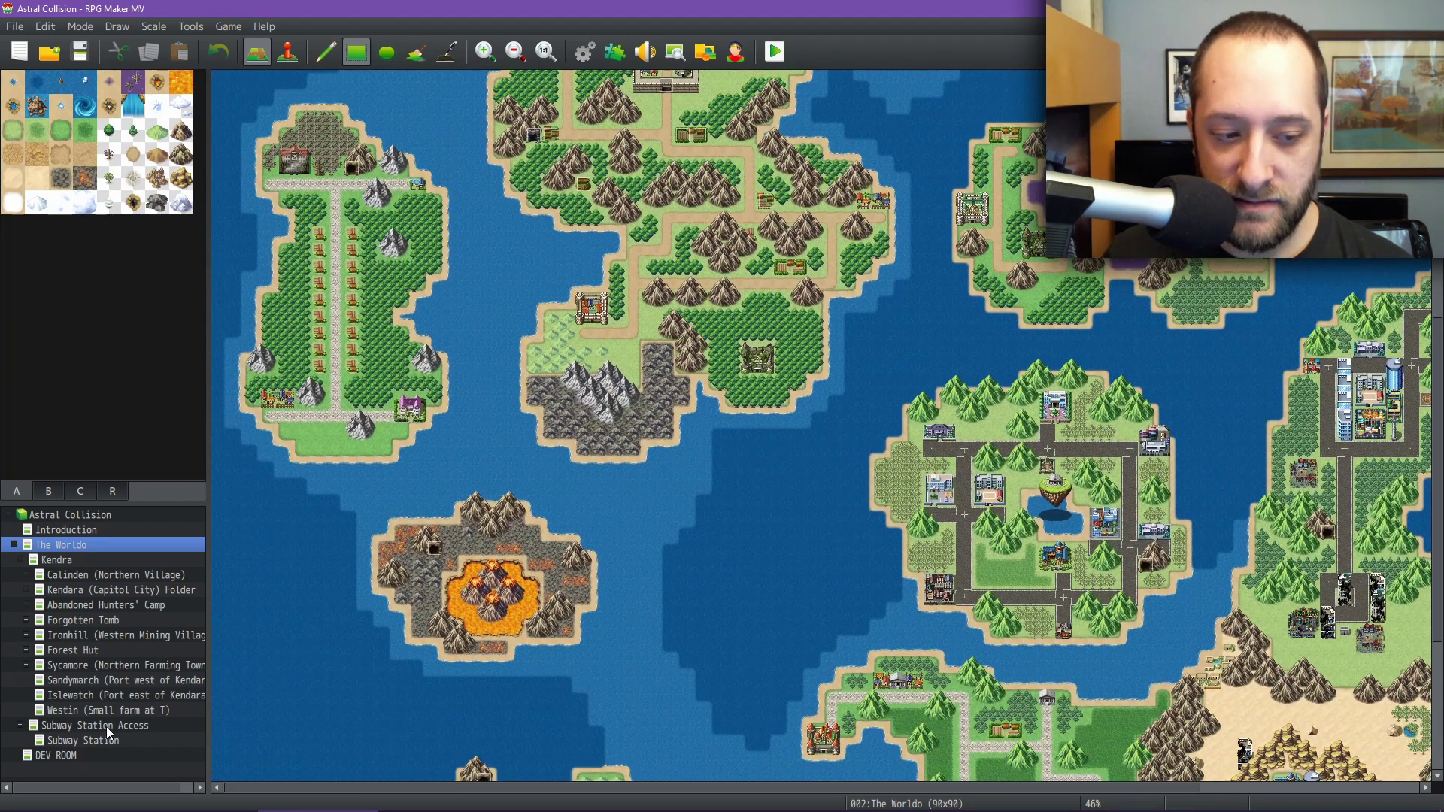
- Open the Subway Station Access map at actual size and examine the bottom exit event's transfers for each subway station index
right_click(106, 726)
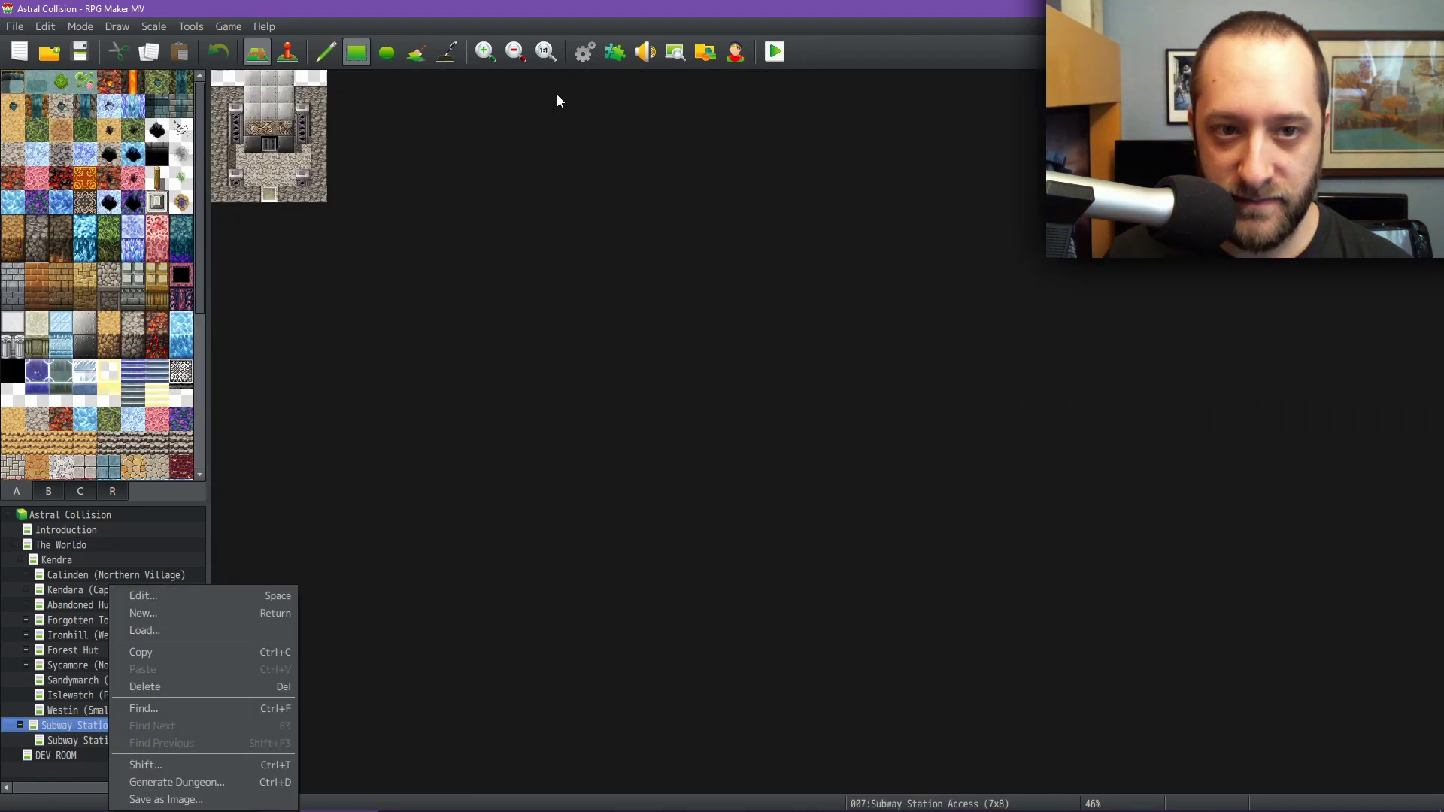
left_click(545, 52)
left_click(545, 52)
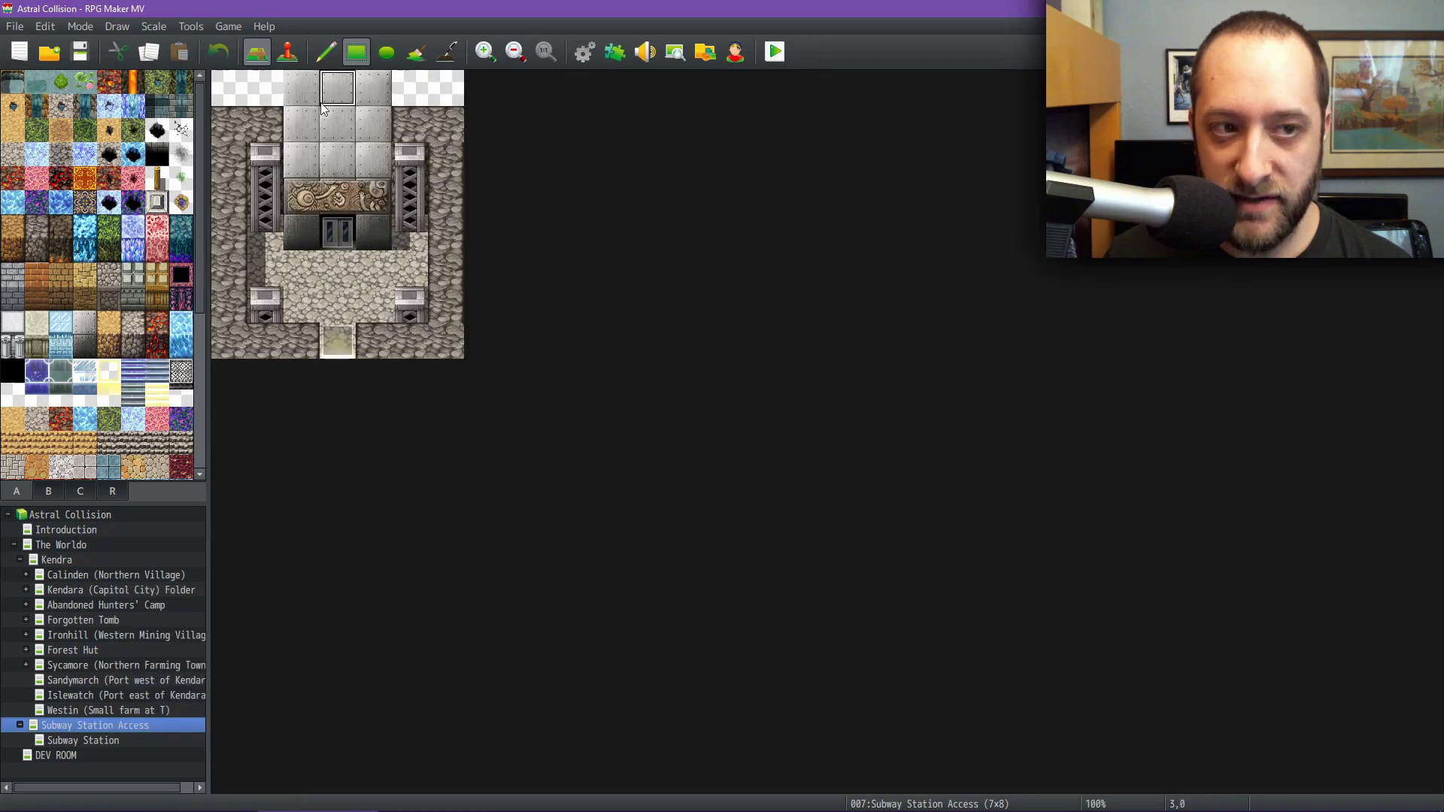
left_click(286, 51)
double_click(340, 342)
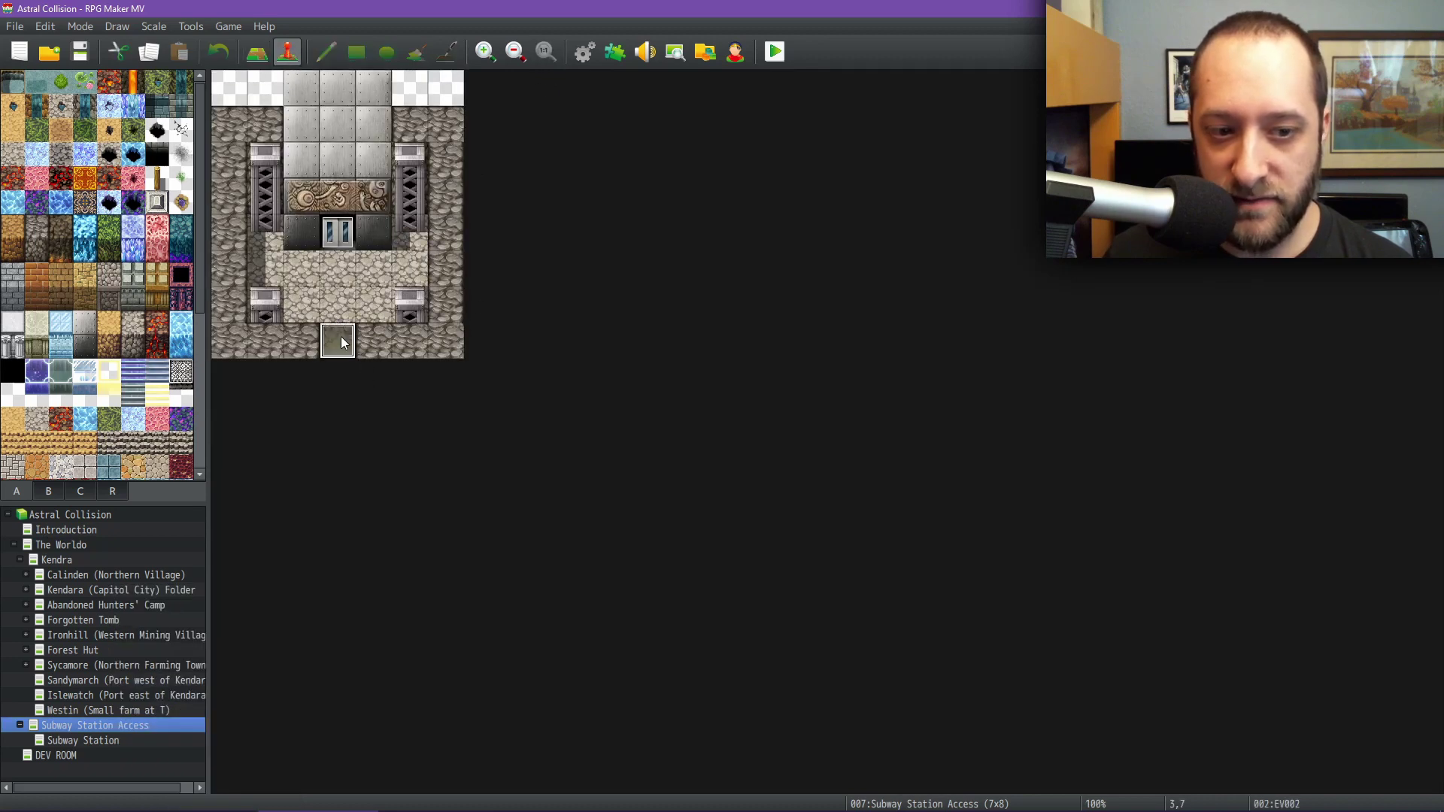
scroll(836, 325, "down", 2)
scroll(837, 344, "down", 8)
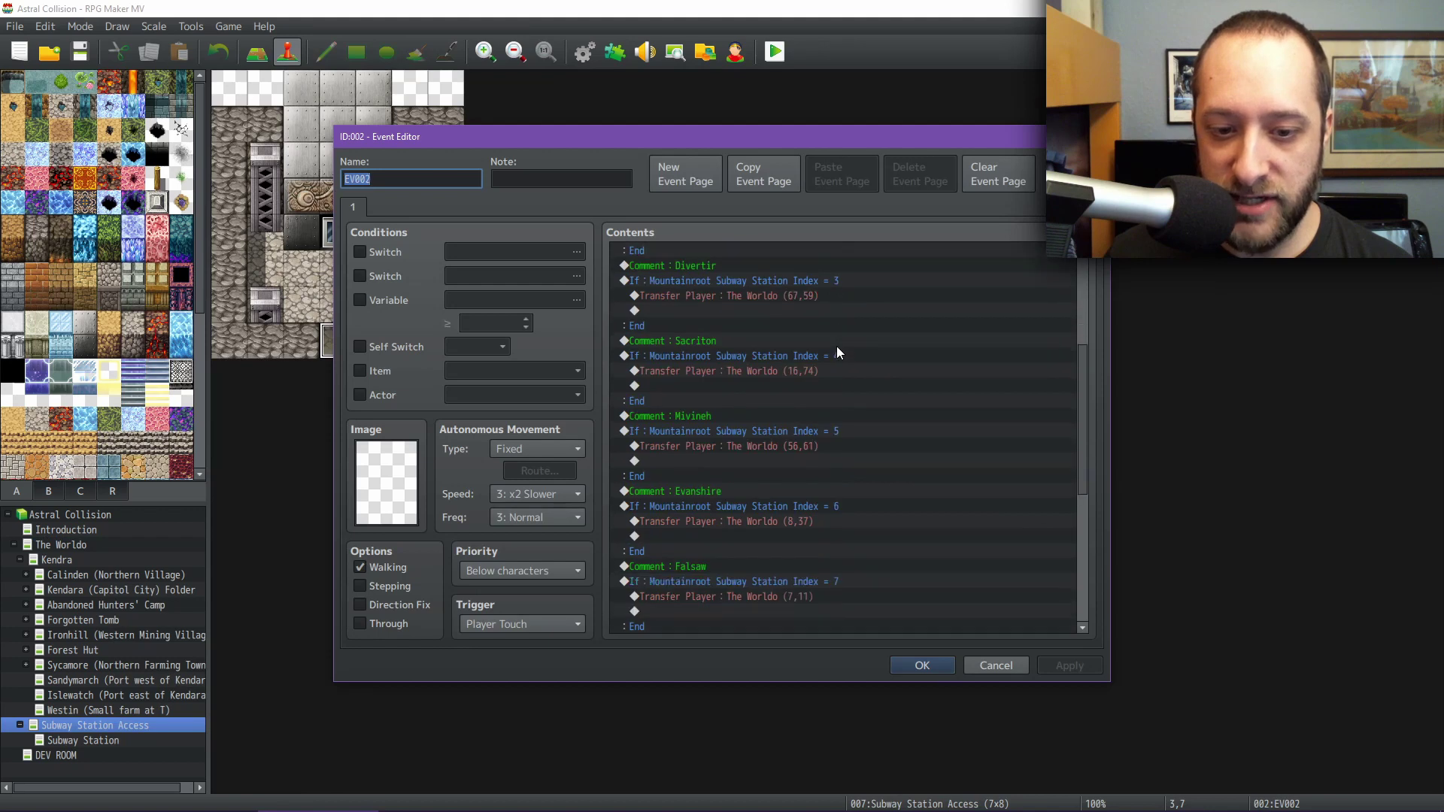
scroll(842, 373, "down", 2)
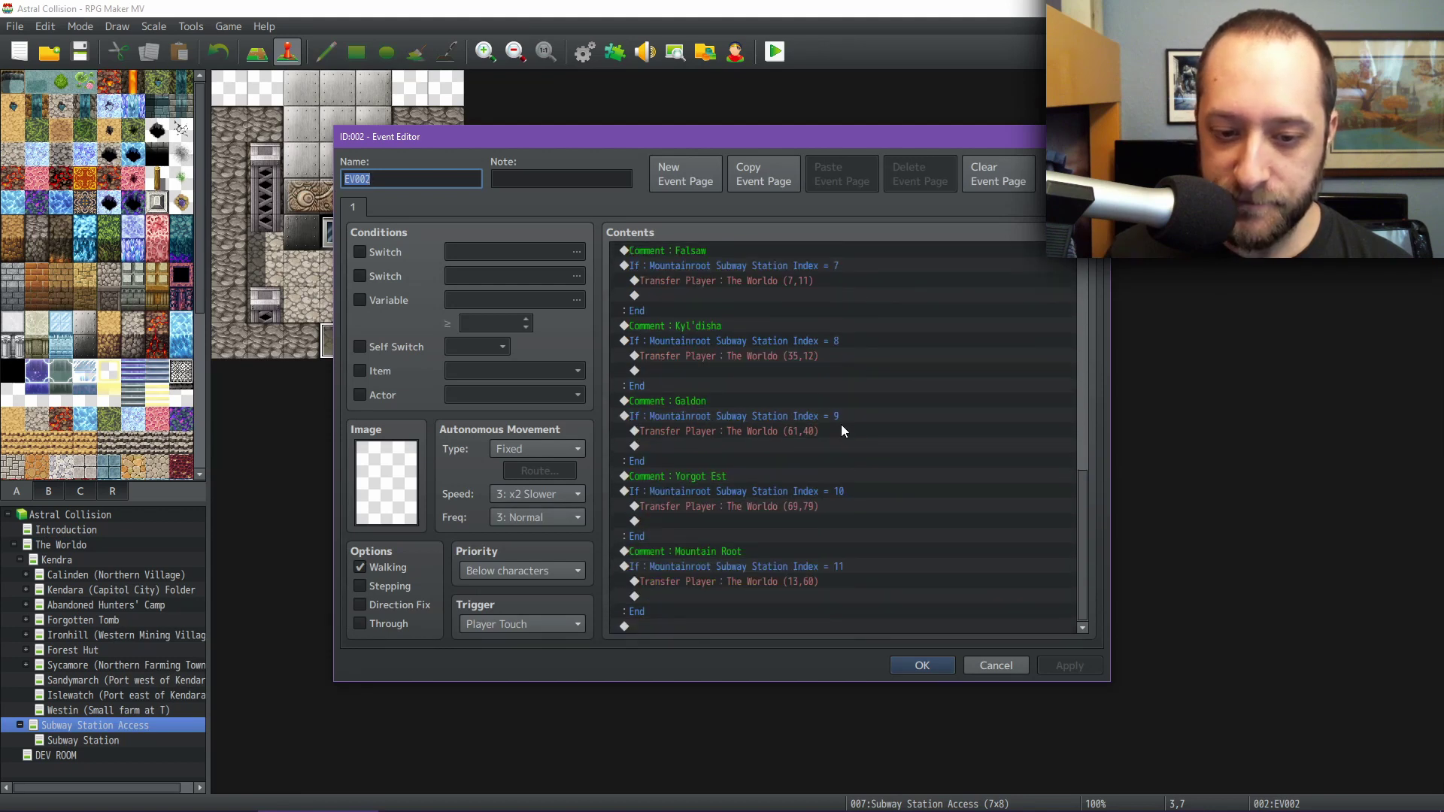
left_click(892, 662)
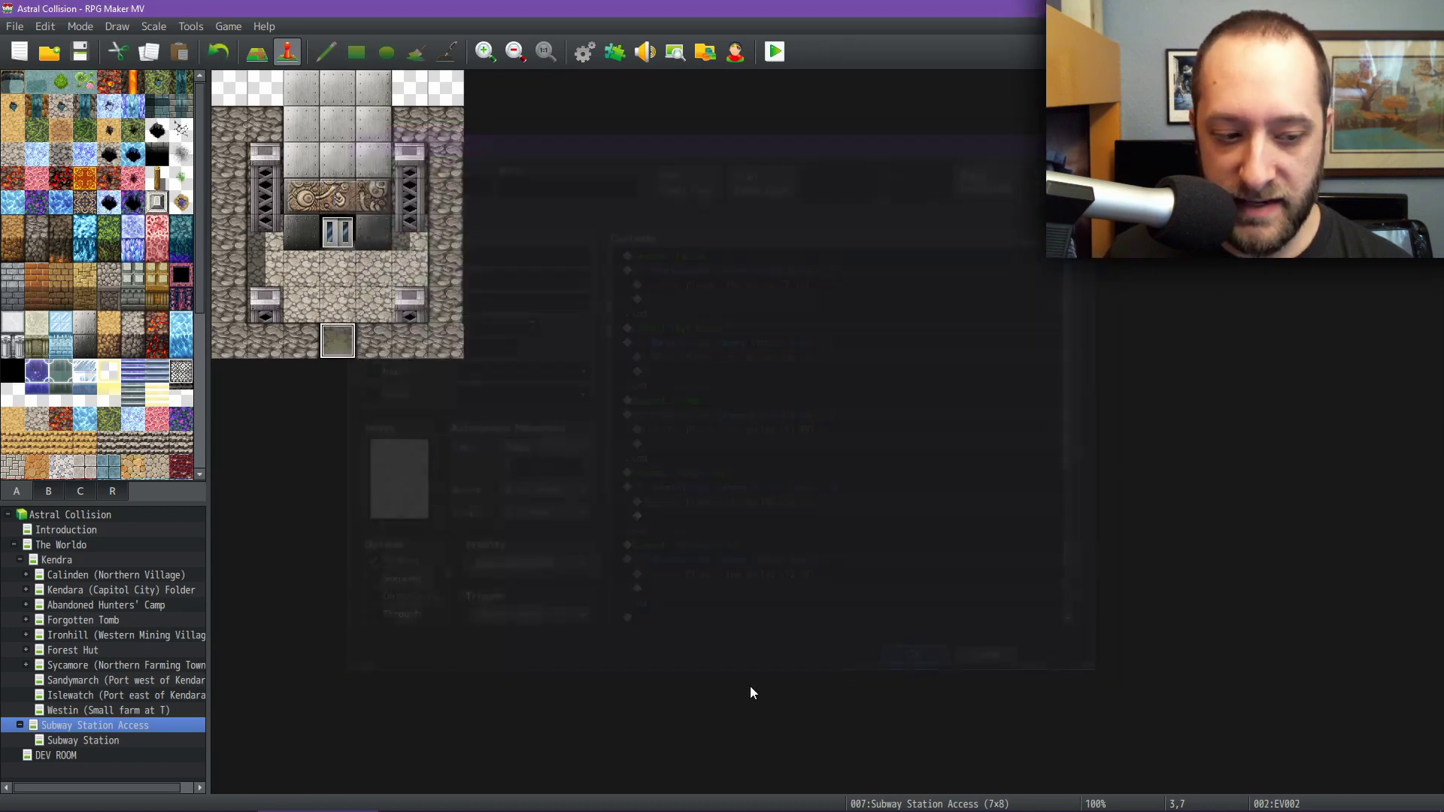
- Open the Subway Station map and examine the ticket machine event's wait commands and its script for station index and ticket removal
left_click(97, 741)
double_click(446, 196)
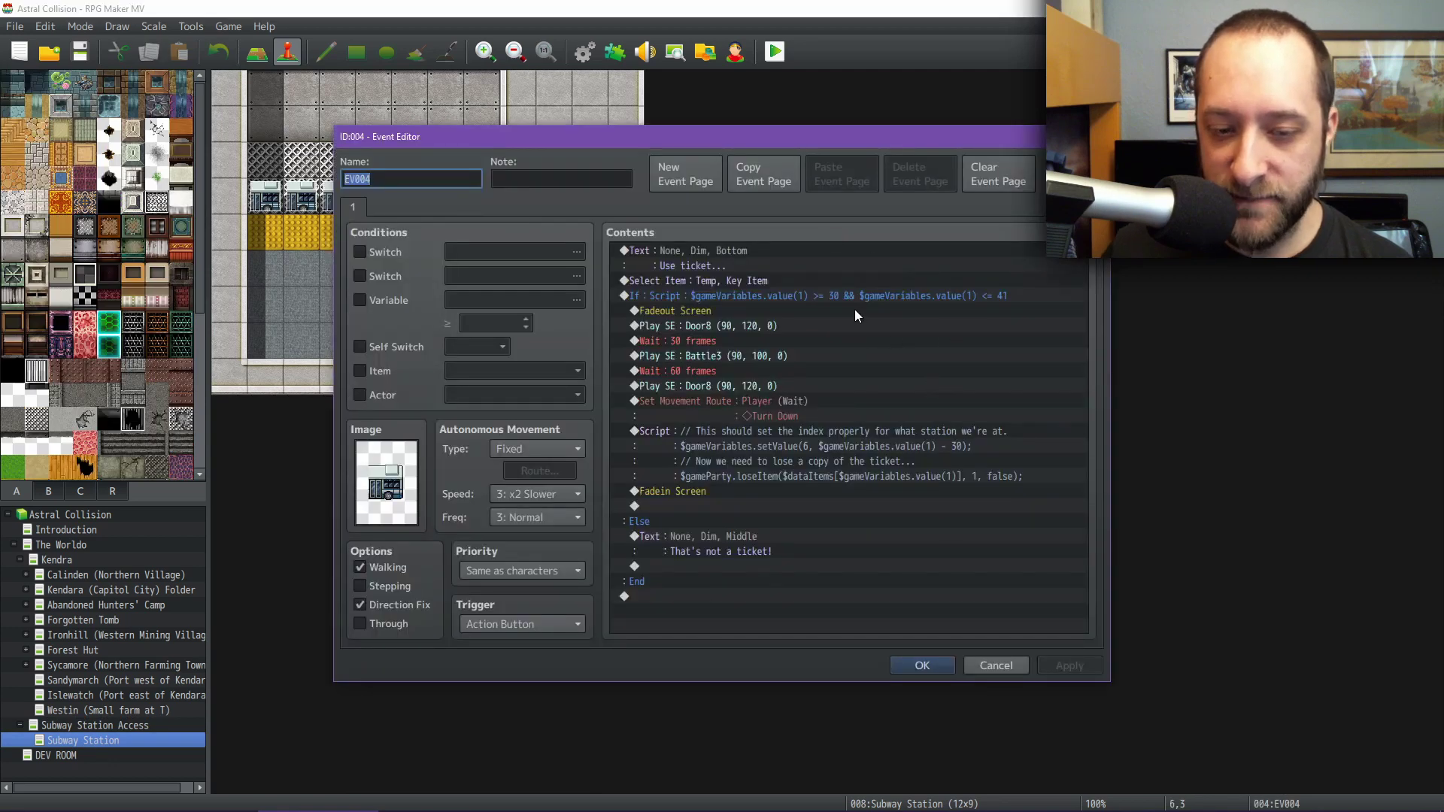
left_click(707, 341)
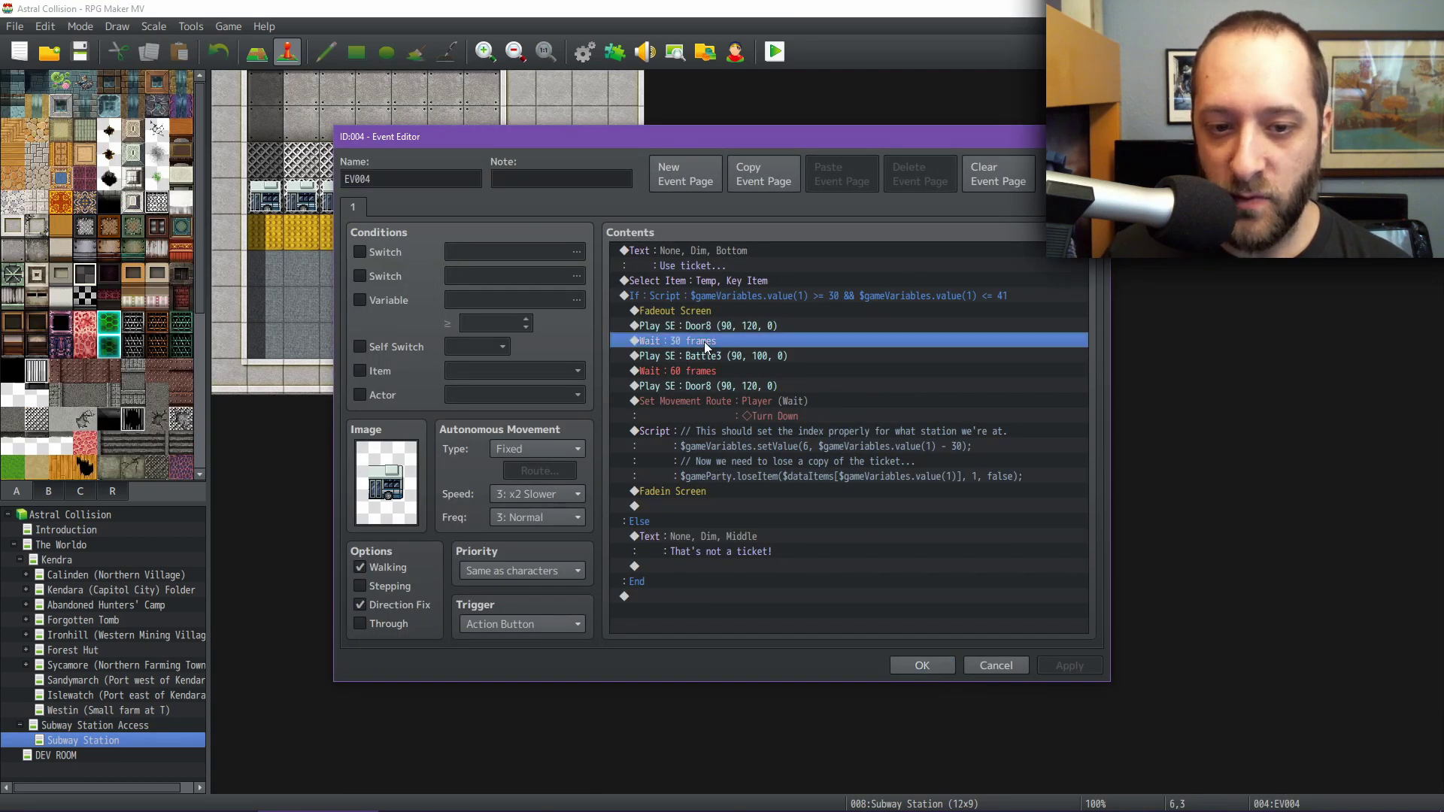
left_click(698, 372)
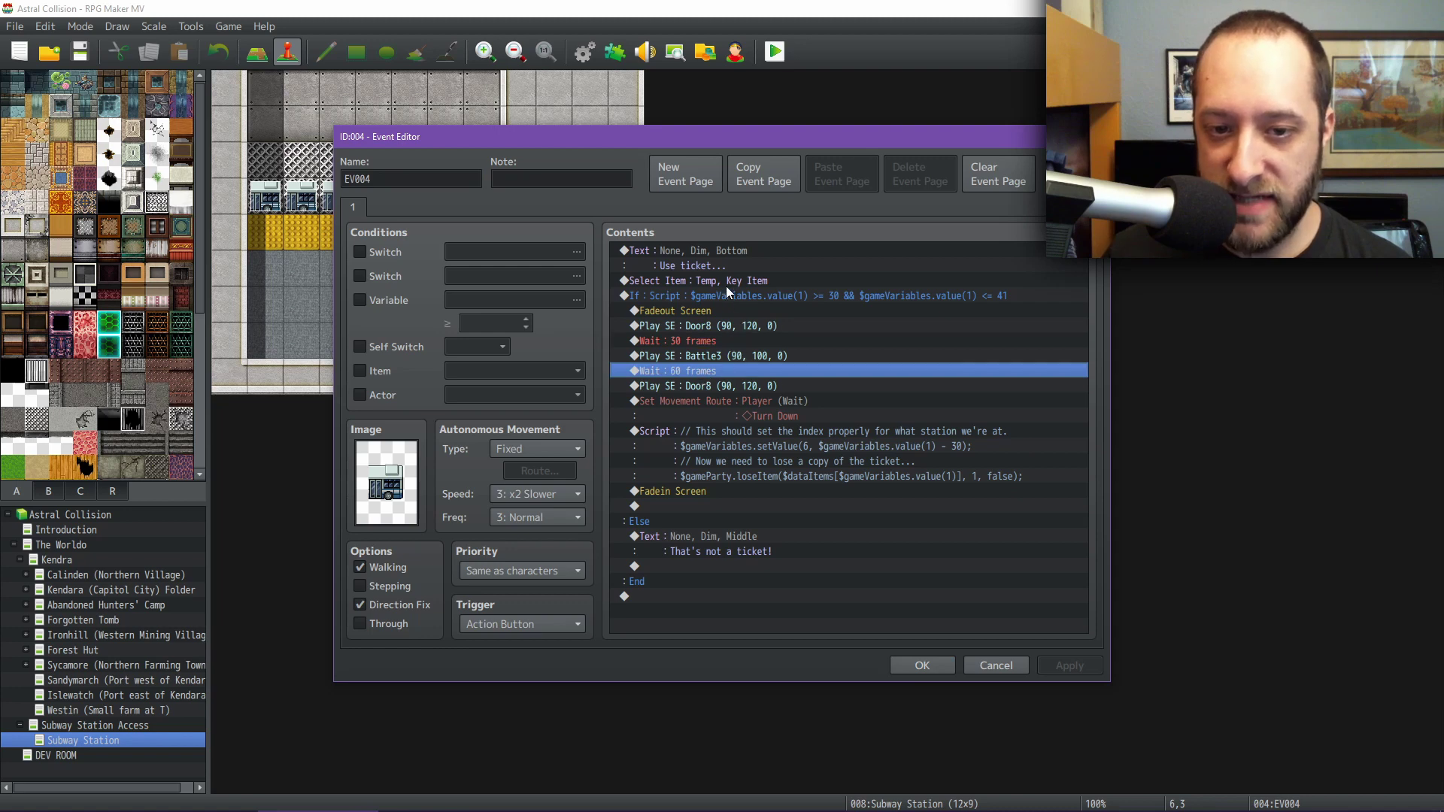
left_click(783, 434)
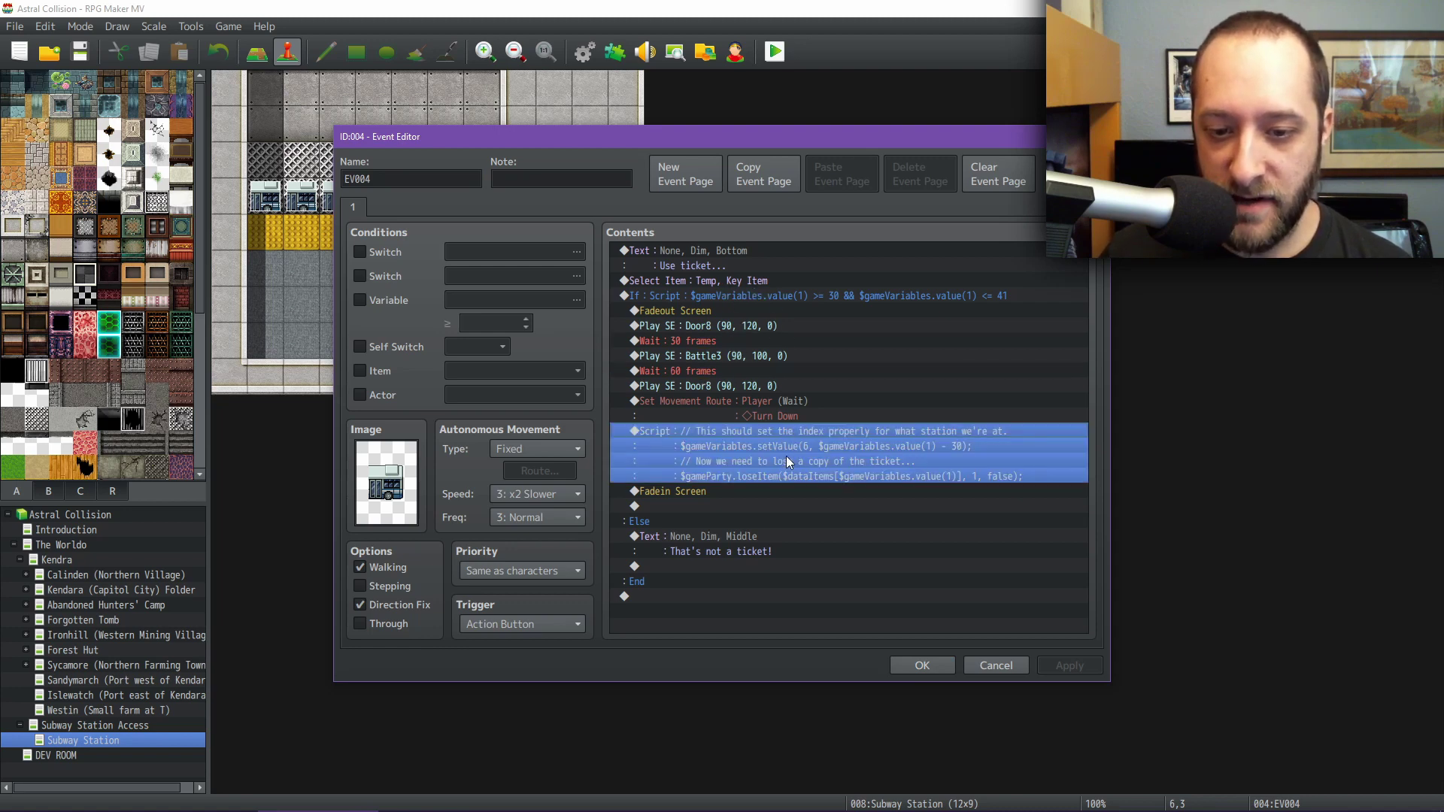
left_click(709, 475)
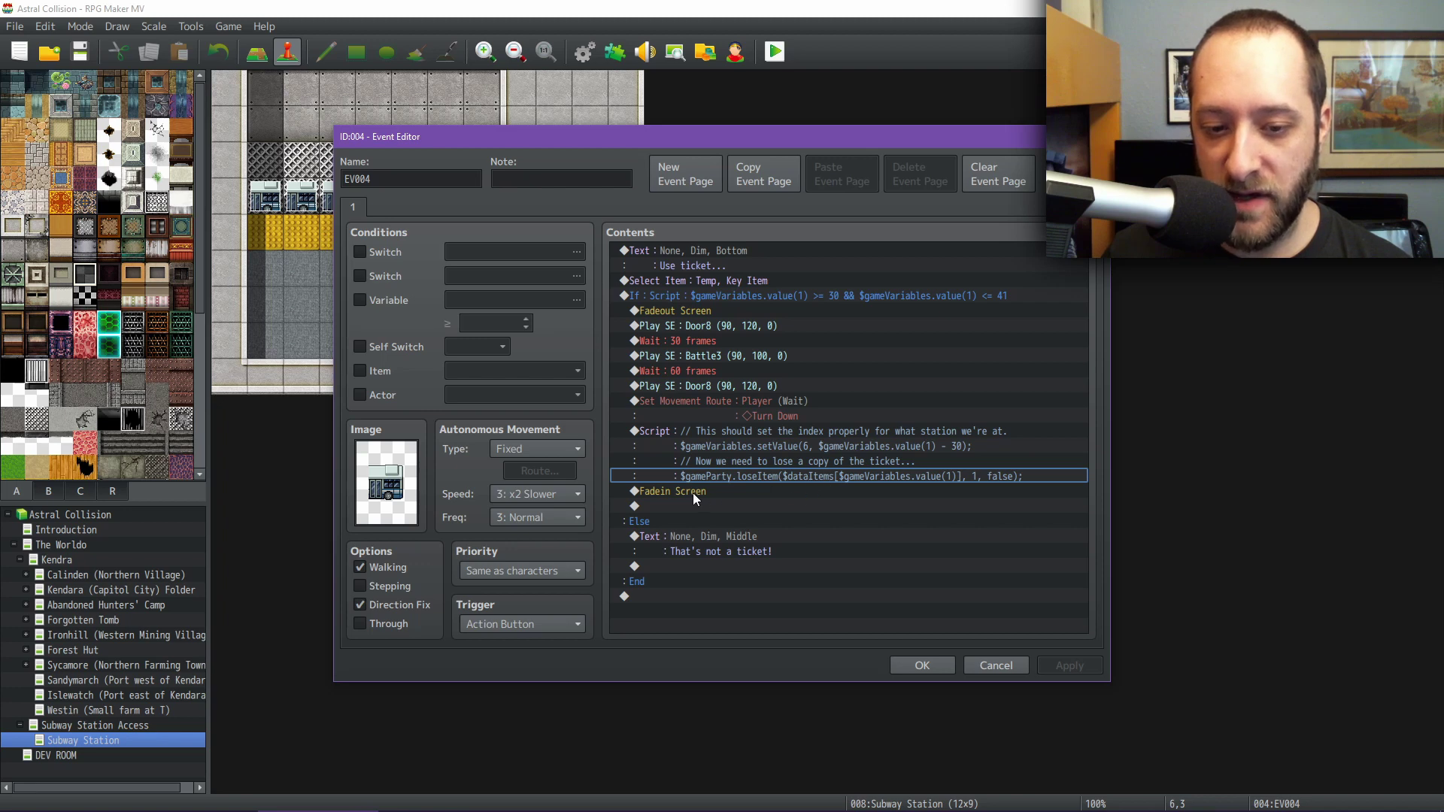
- Examine the Change Items command's item choices and variable operand from the ticket event without adding it, and close the event
right_click(670, 503)
left_click(703, 511)
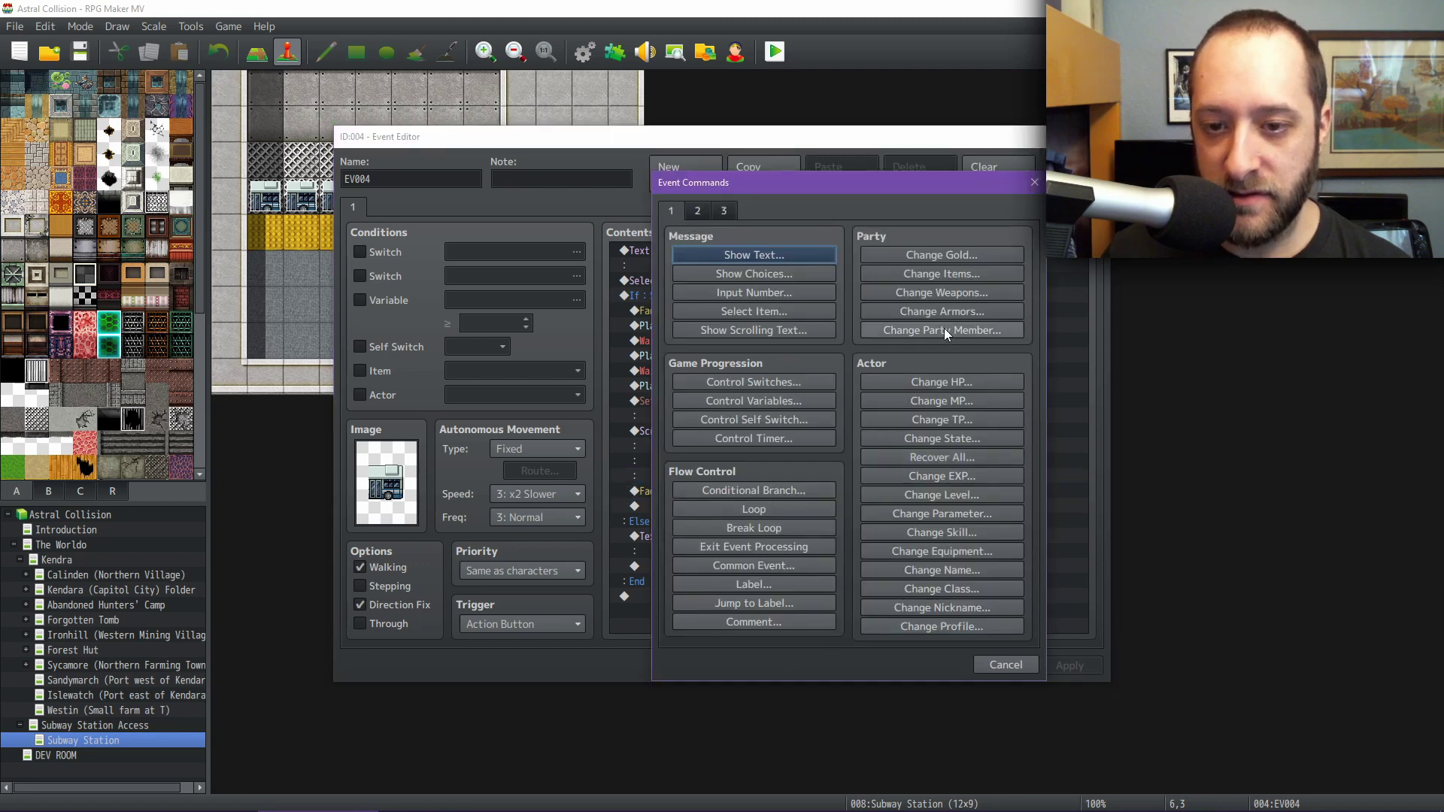
left_click(966, 274)
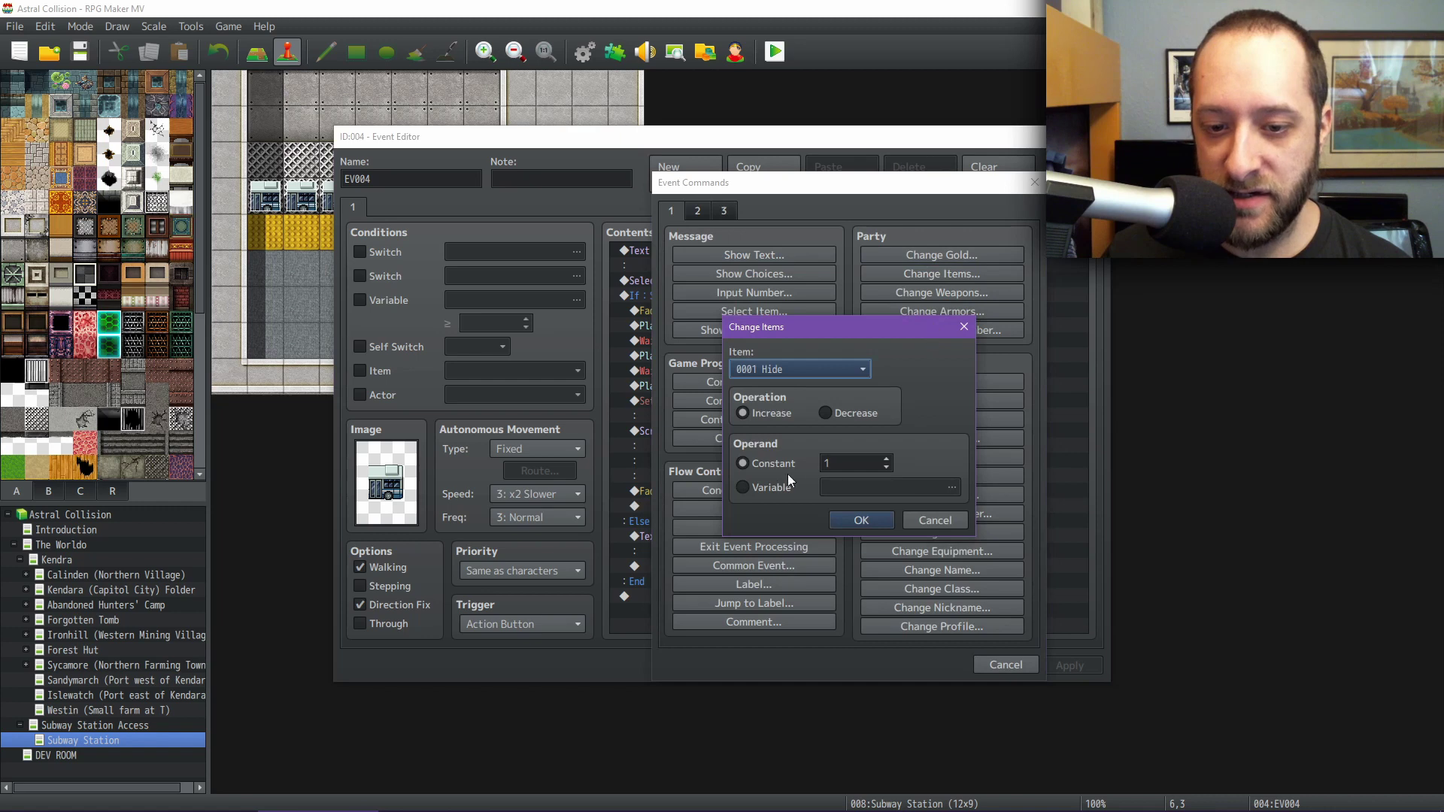
left_click(769, 485)
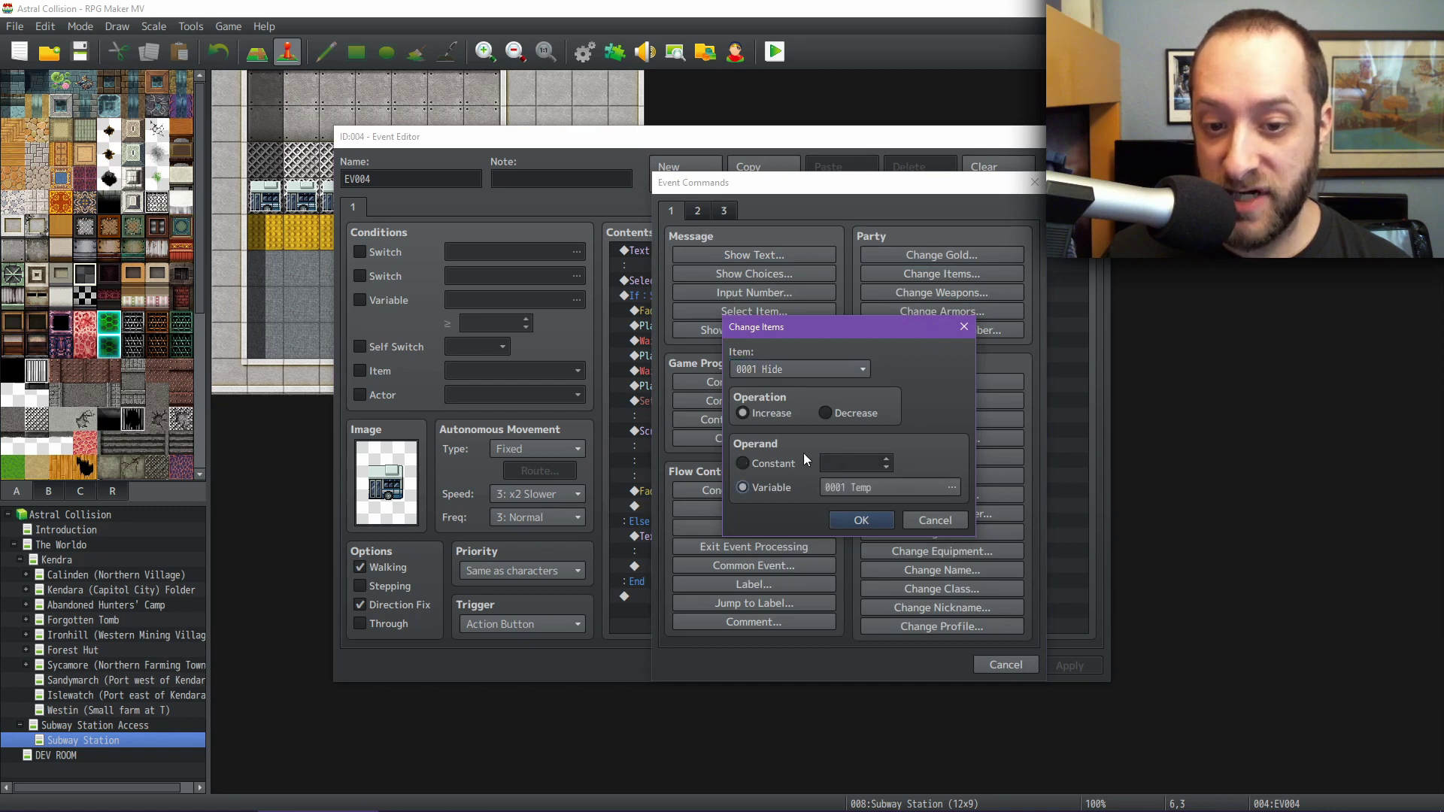
left_click(793, 370)
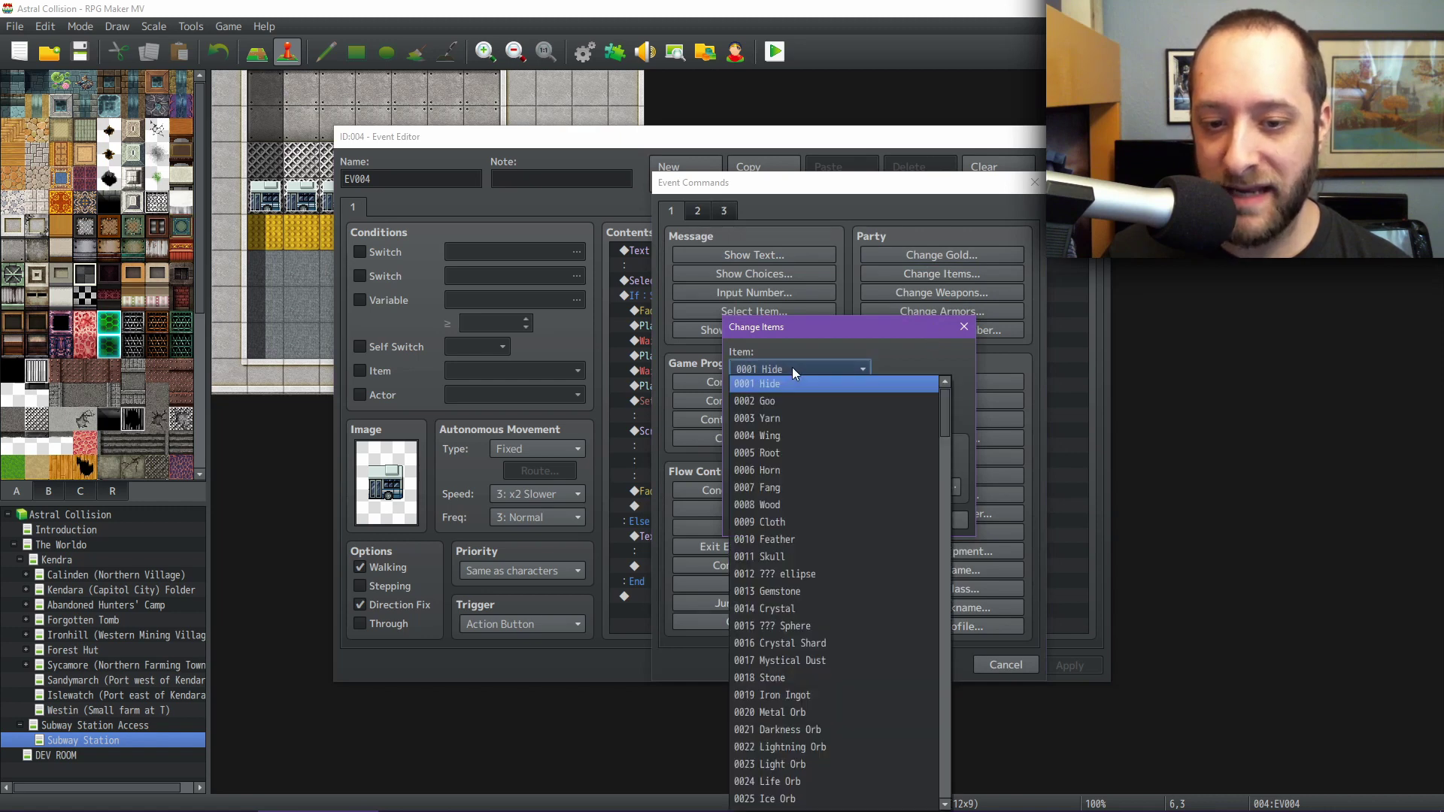
left_click(943, 420)
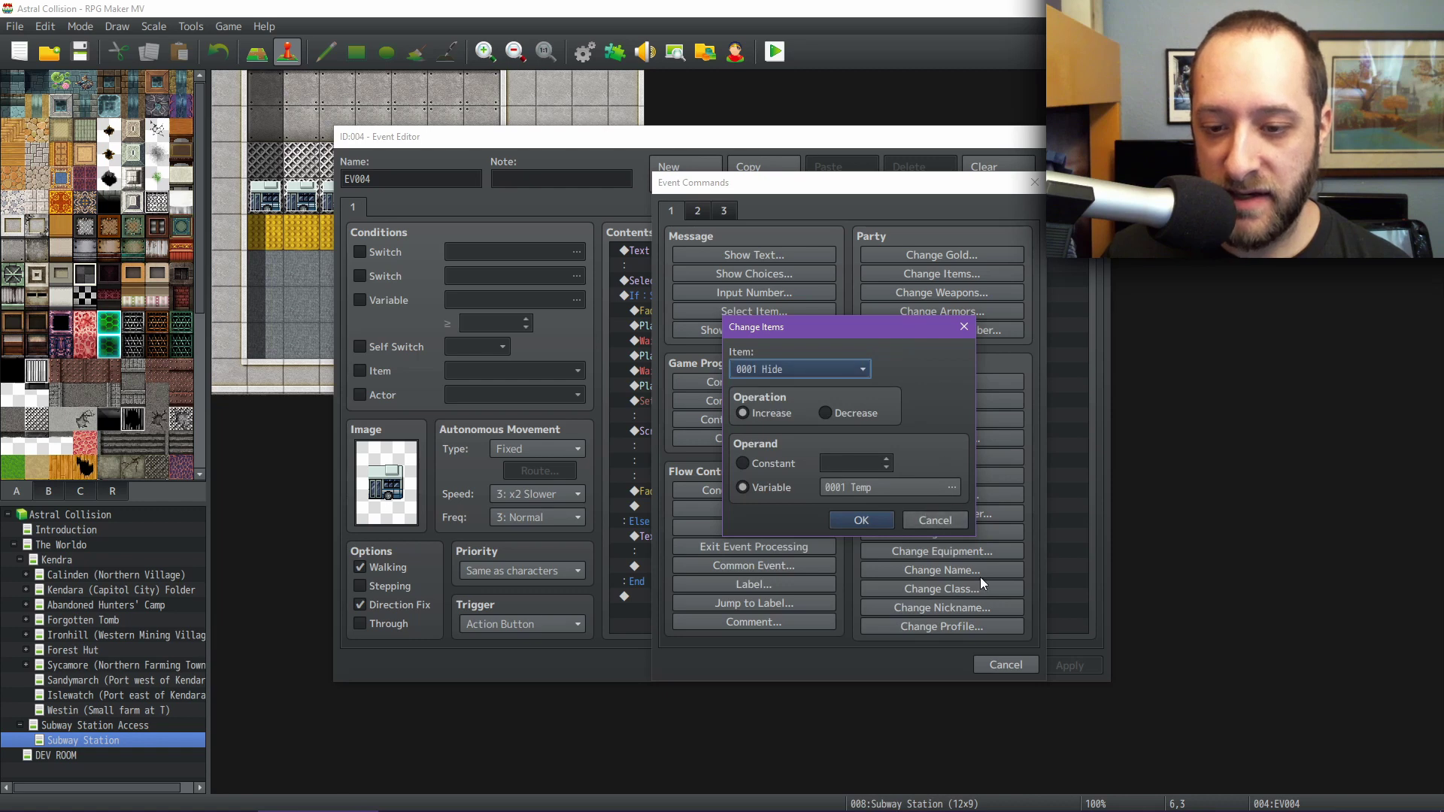
left_click(936, 525)
left_click(1011, 667)
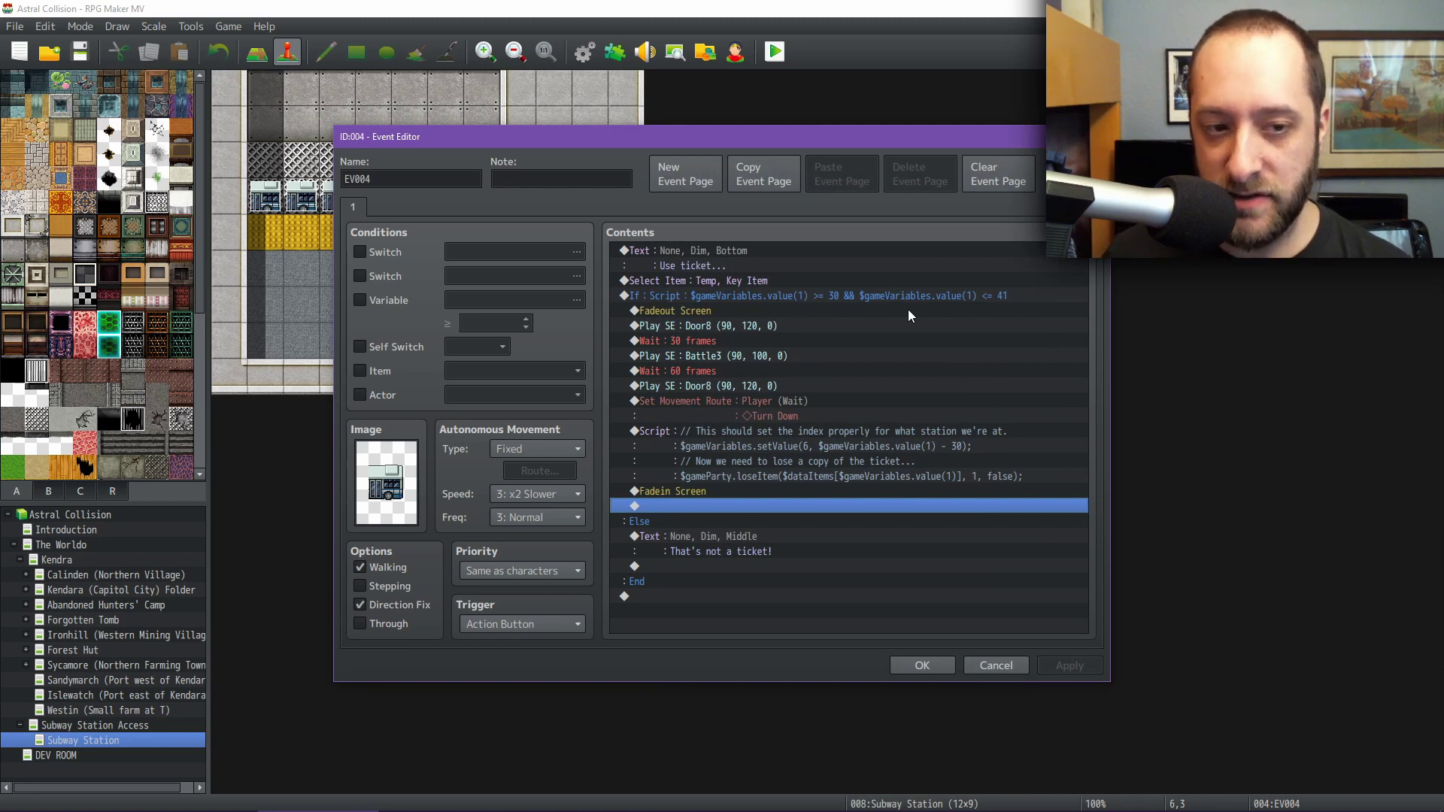
left_click(930, 665)
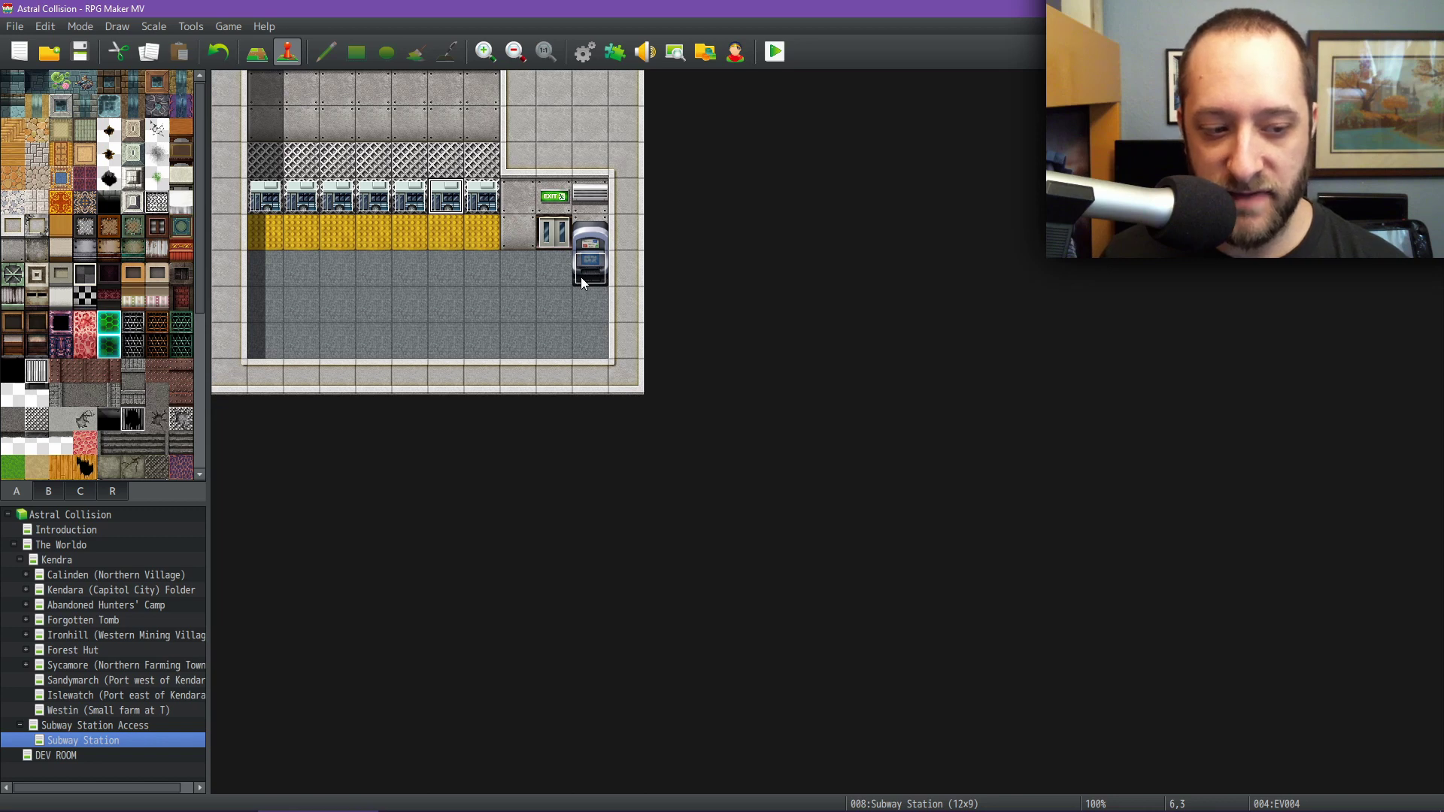
- Open the Sycamore (Northern Farming Town) map and examine both pages of the Farmers' Market 1 event
left_click(83, 561)
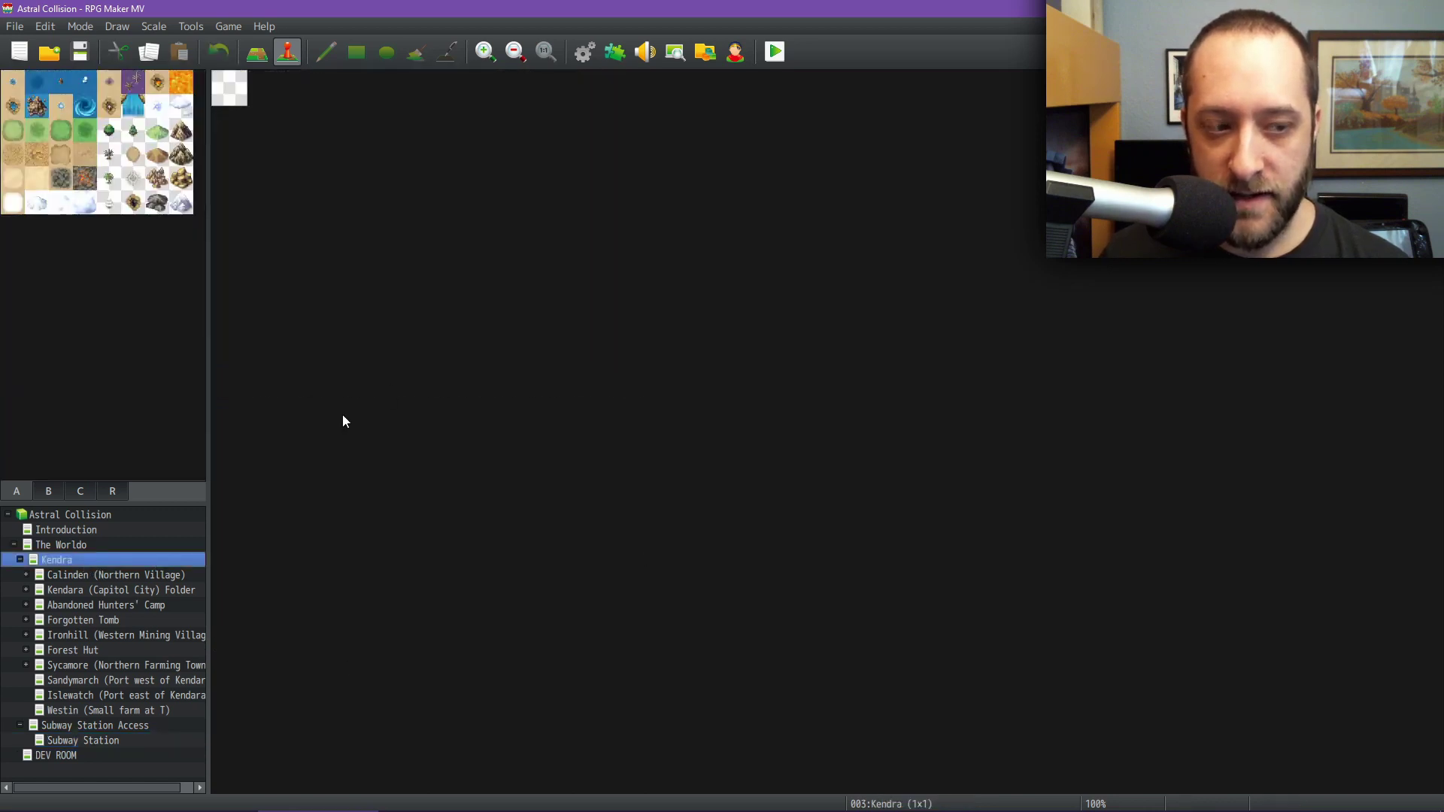
left_click(174, 546)
middle_click_drag(734, 518, 755, 341)
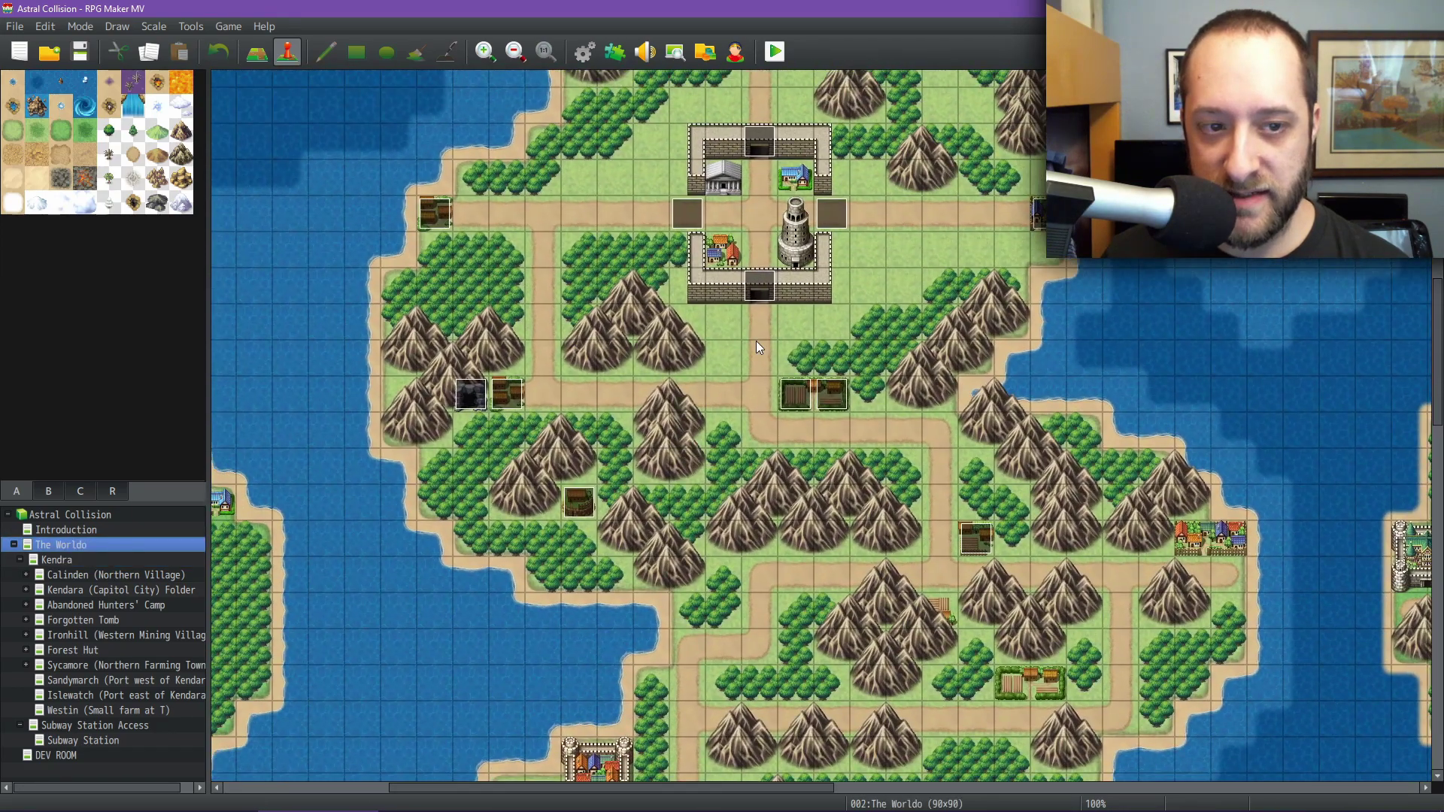
left_click(104, 665)
middle_click_drag(1005, 566, 757, 465)
double_click(739, 443)
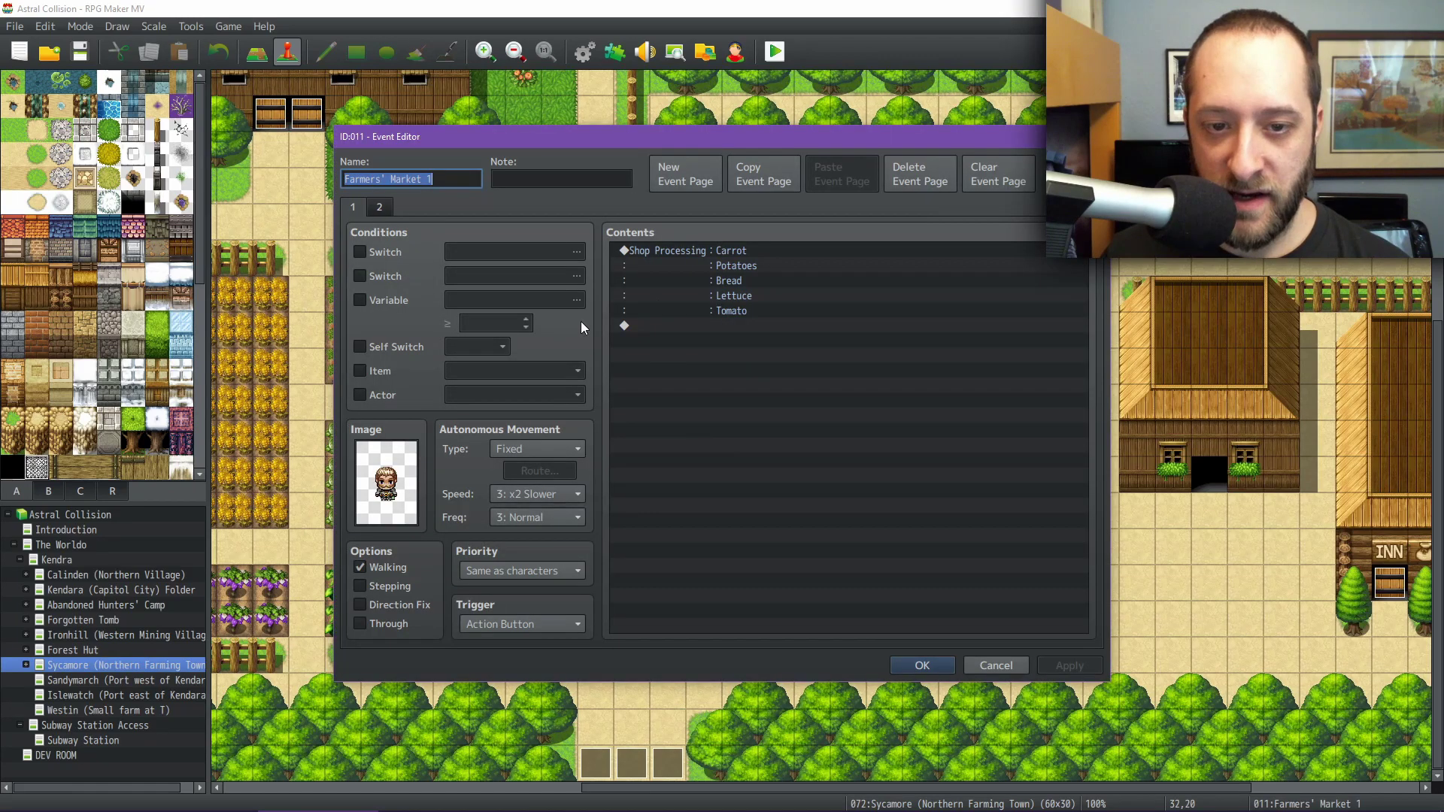
left_click(383, 204)
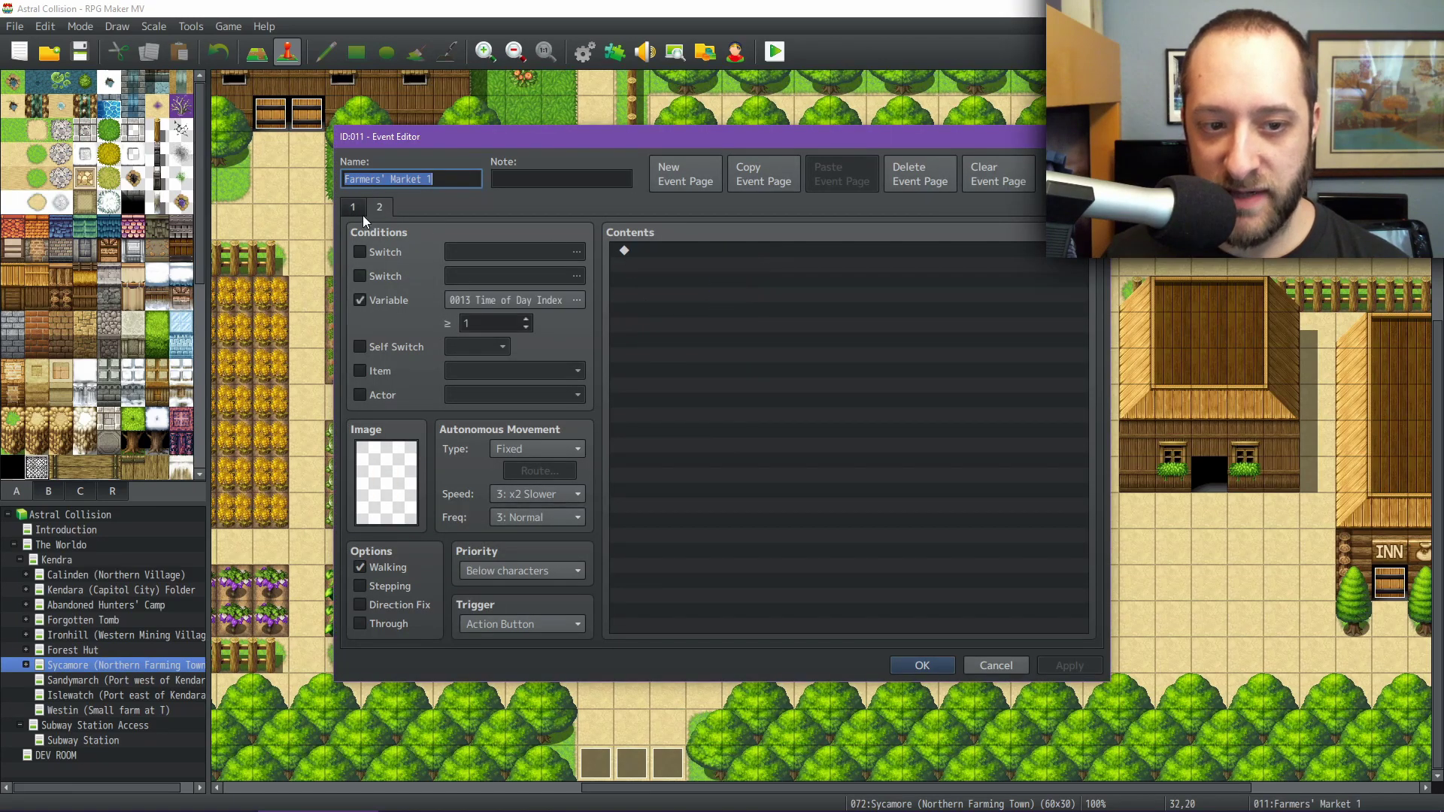
- Switch to Notepad++ and highlight the time-of-day index line of AdvanceDayCycle in the DayCyclesAndWeather plugin script
mouse_move(855, 810)
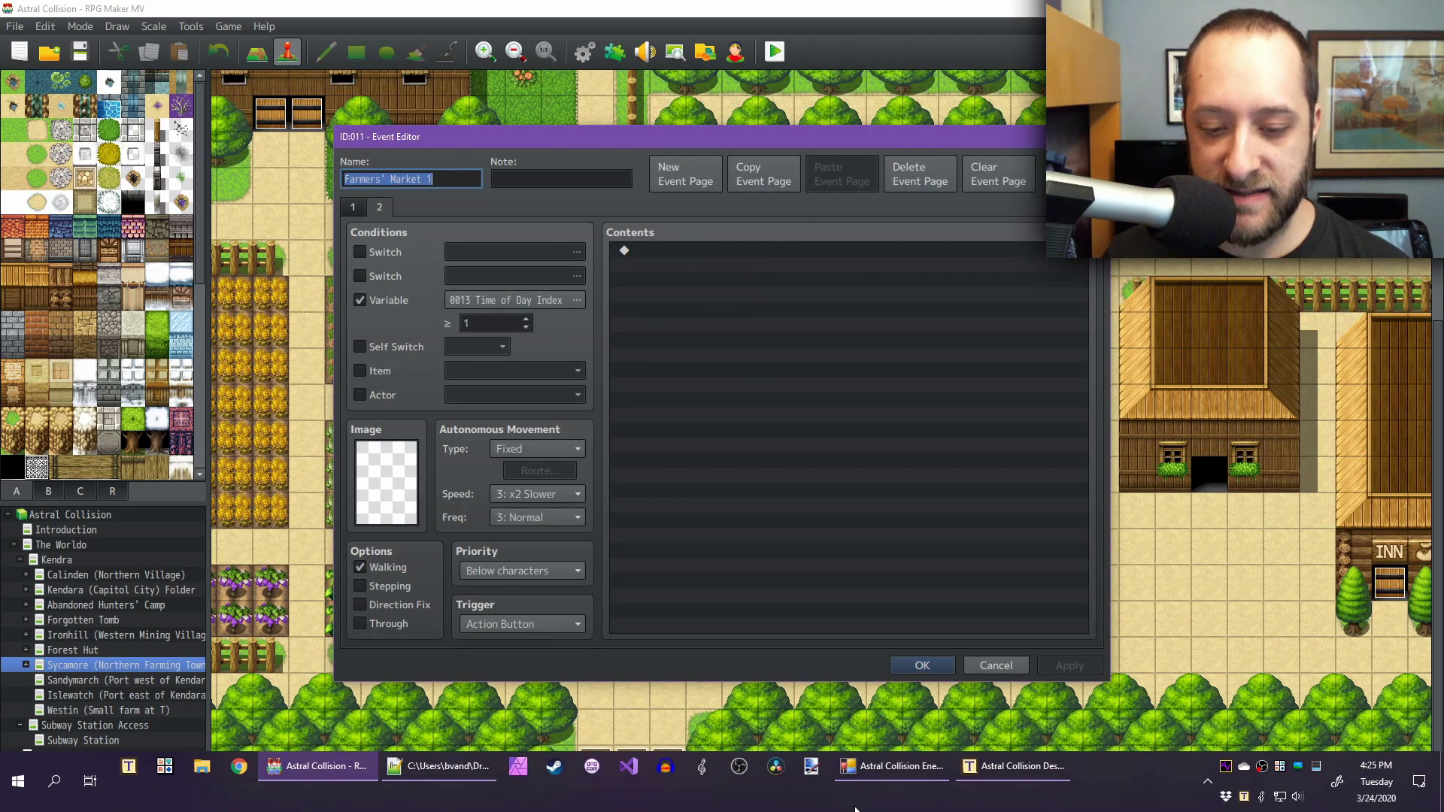
left_click(440, 766)
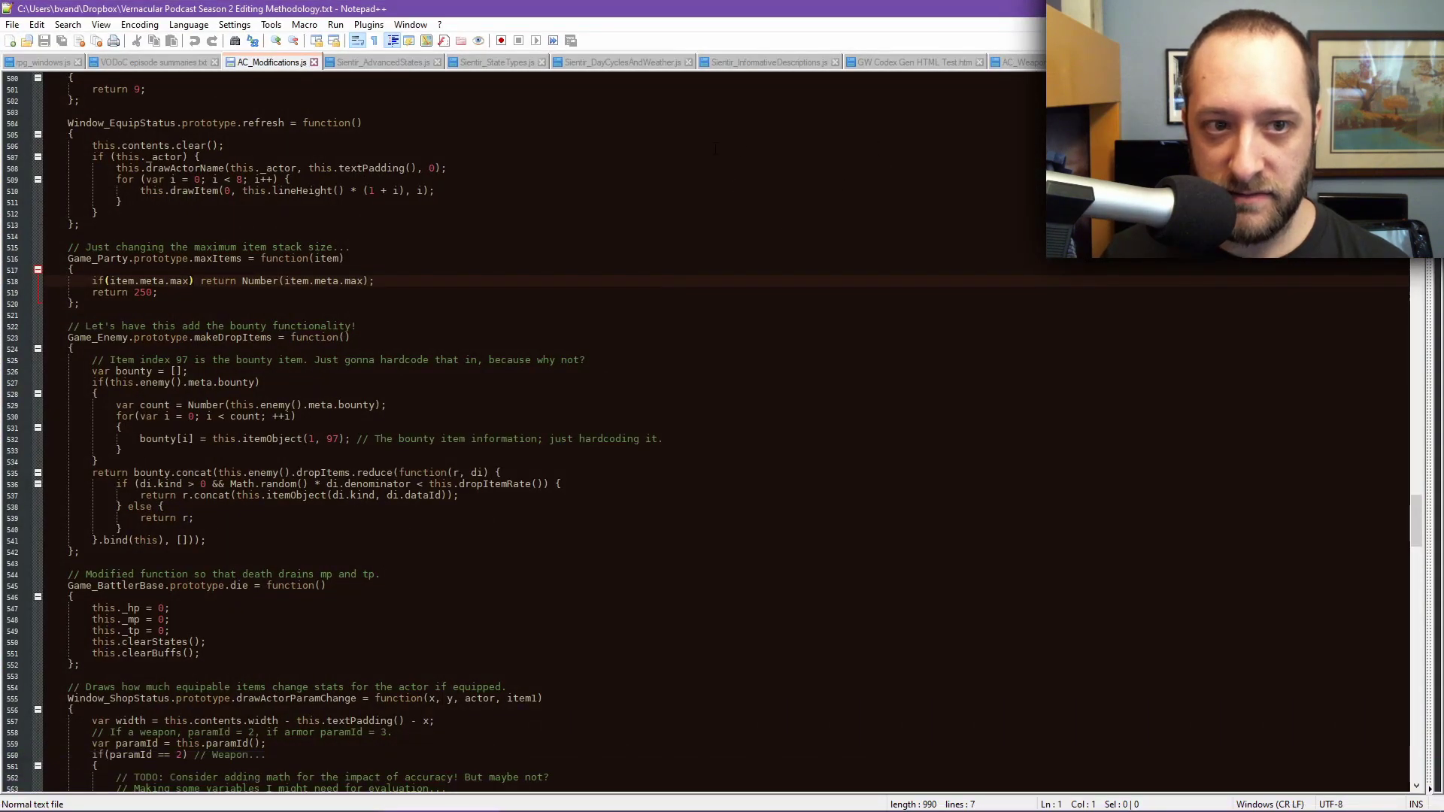
left_click(602, 63)
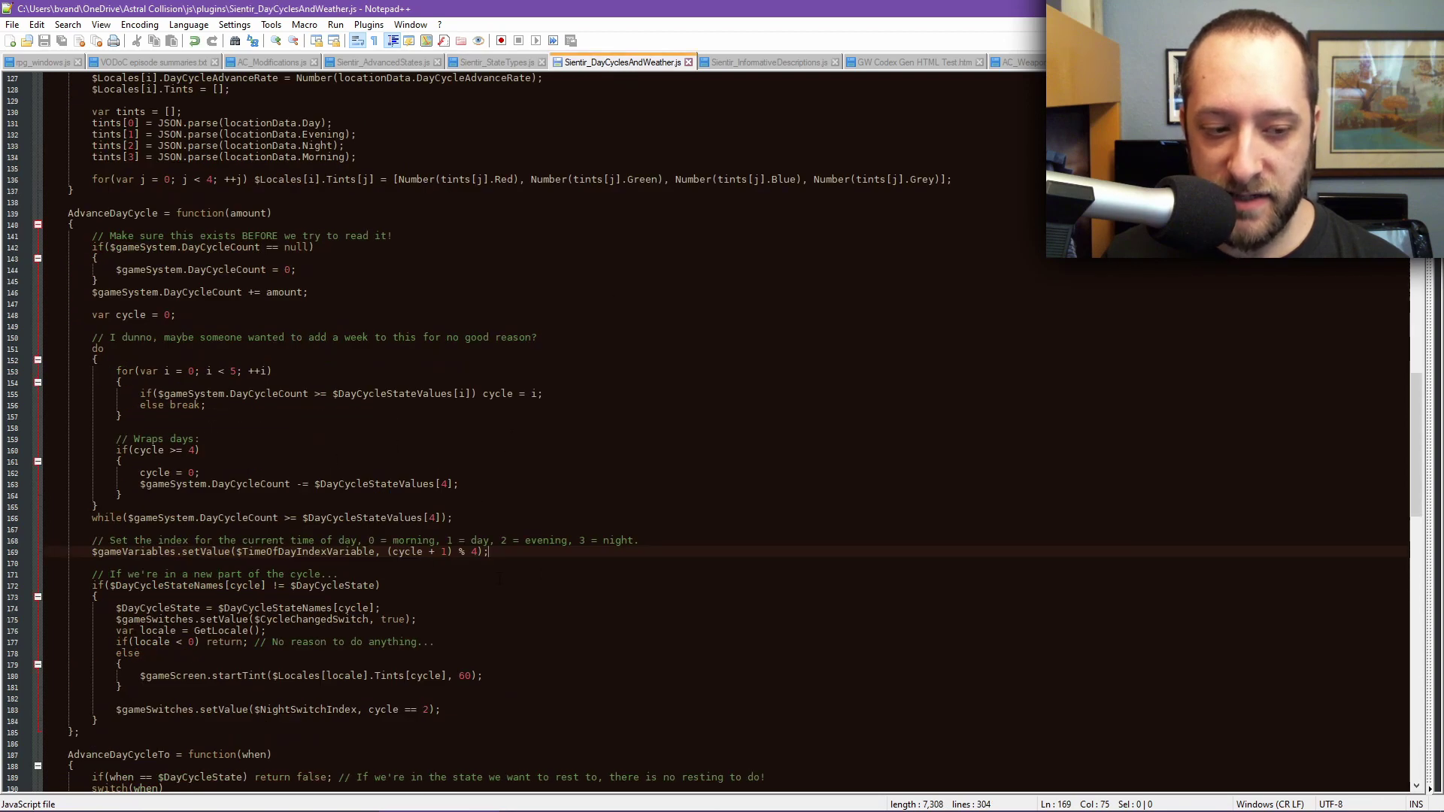
key("shift+Home")
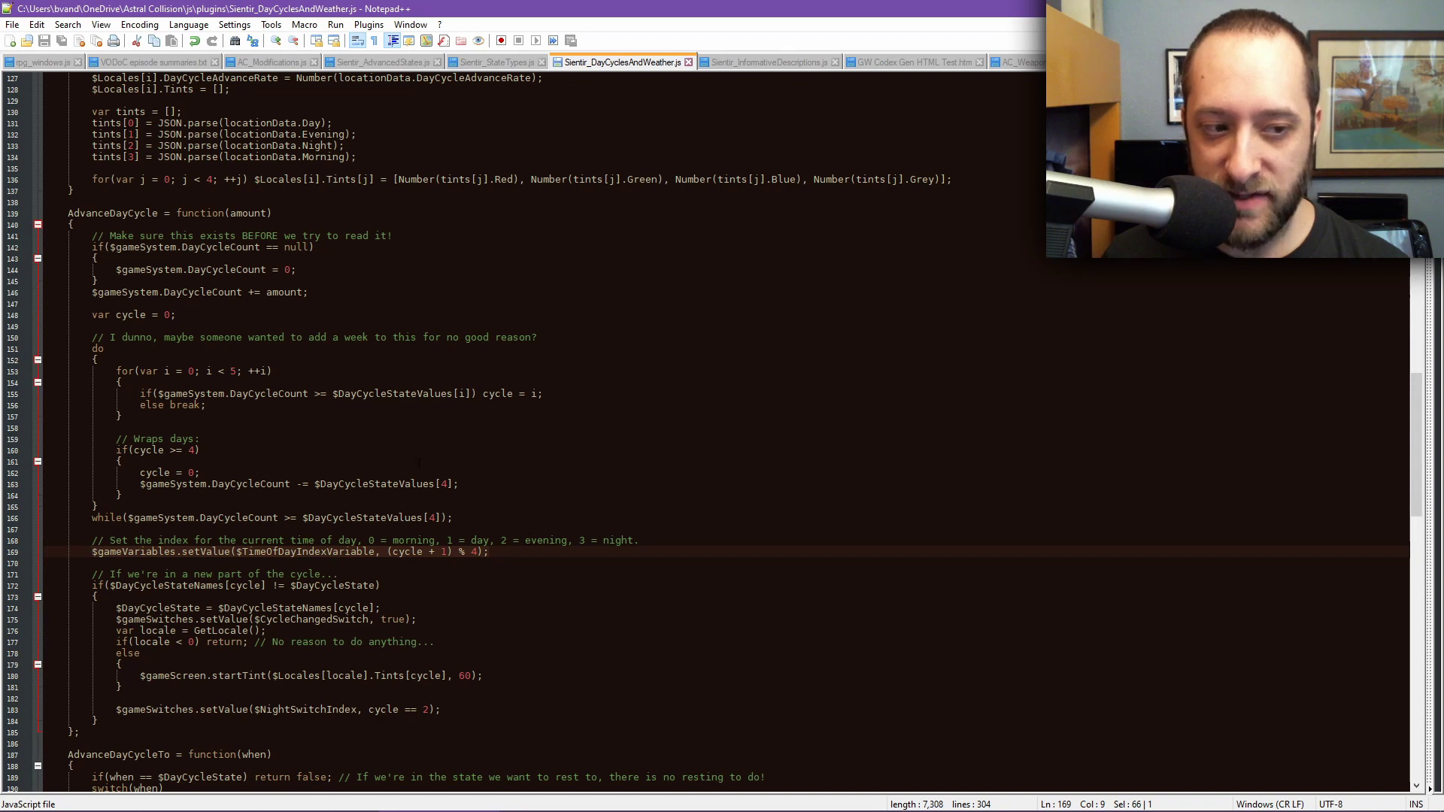
- Return to RPG Maker MV and review the shop goods of the Farmers' Market 1 and Farmers' Market 2 events without changing them
key("alt+Tab")
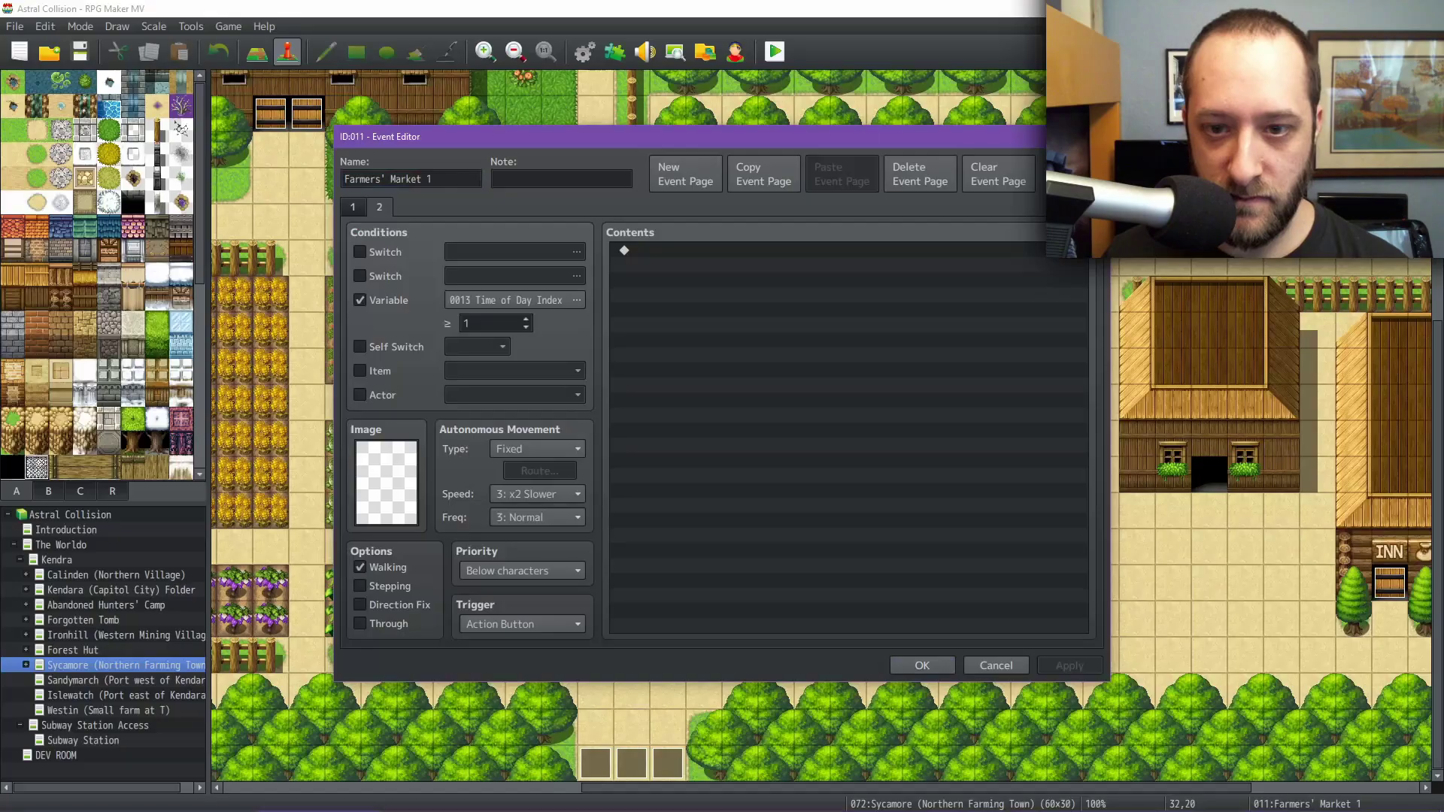
left_click(352, 208)
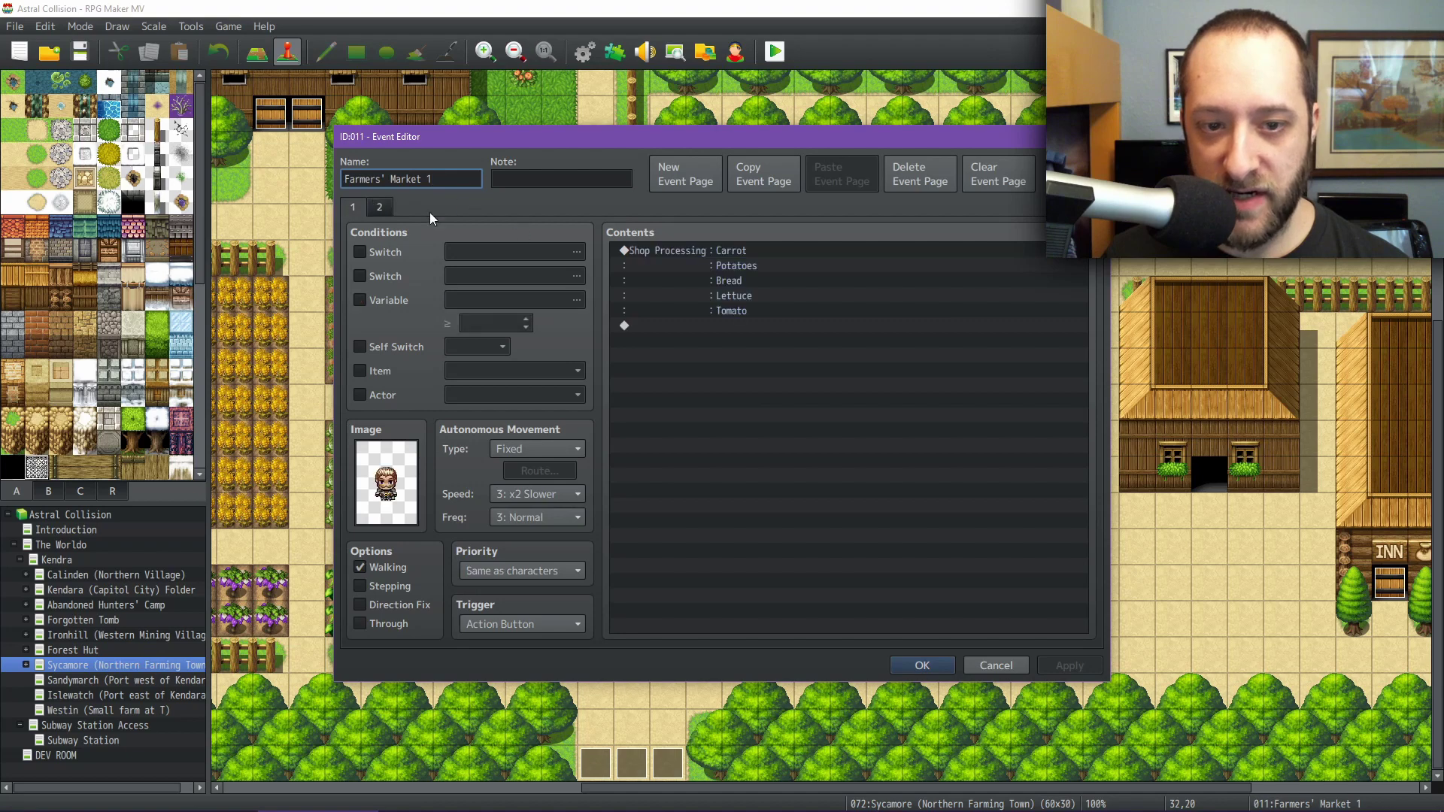
left_click(996, 666)
double_click(760, 425)
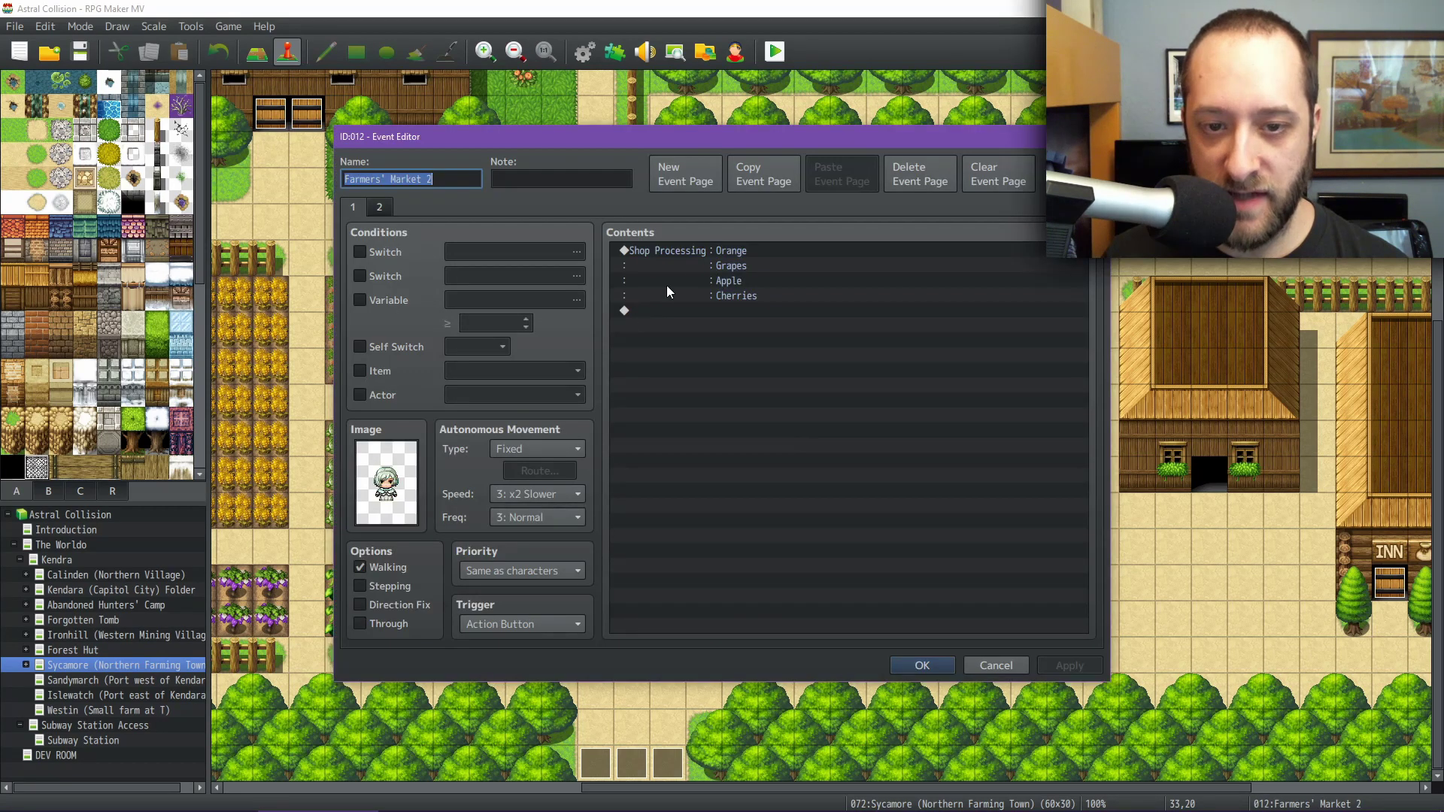
left_click(1010, 667)
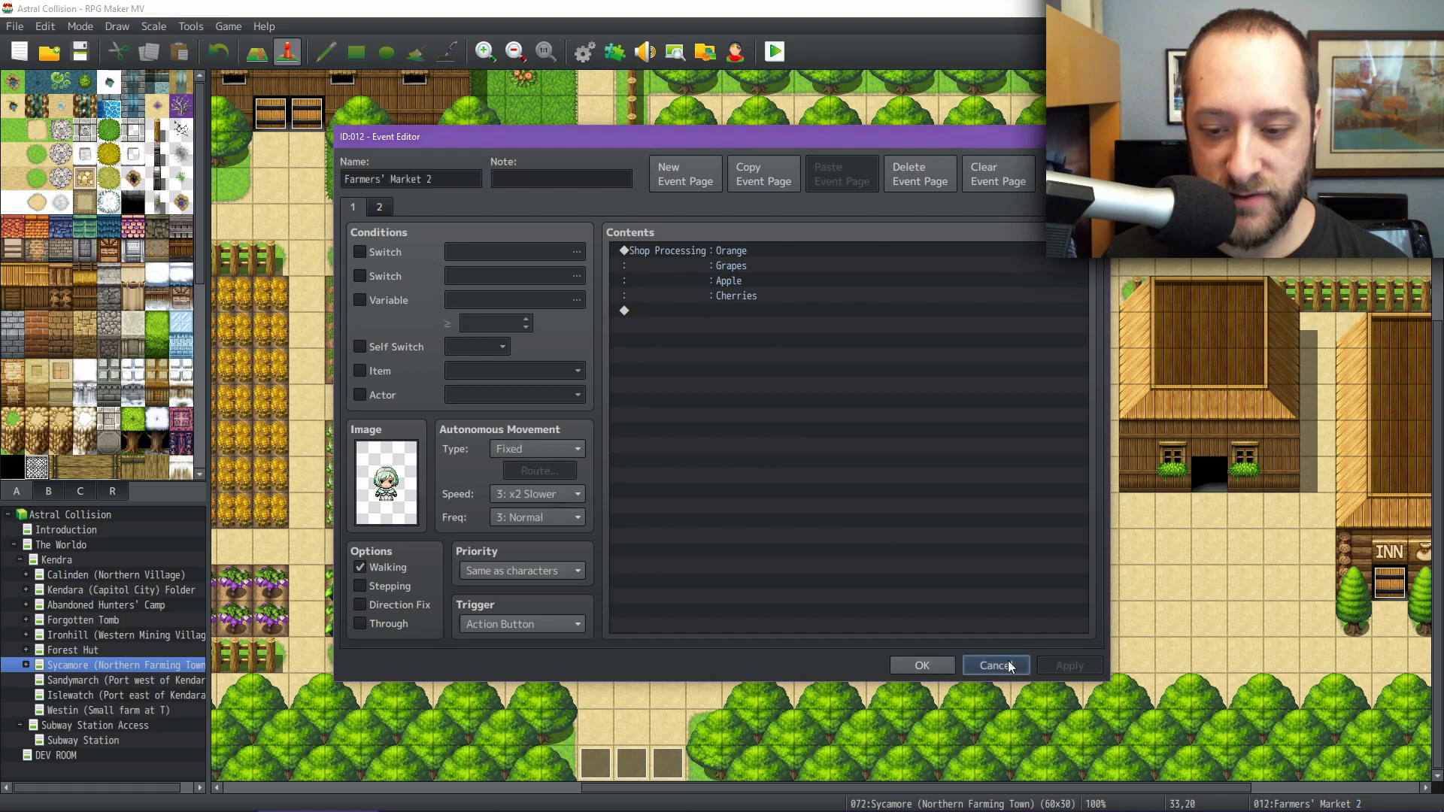
- Recheck the Farmers' Market 1 event's first page and close it without changes
double_click(741, 440)
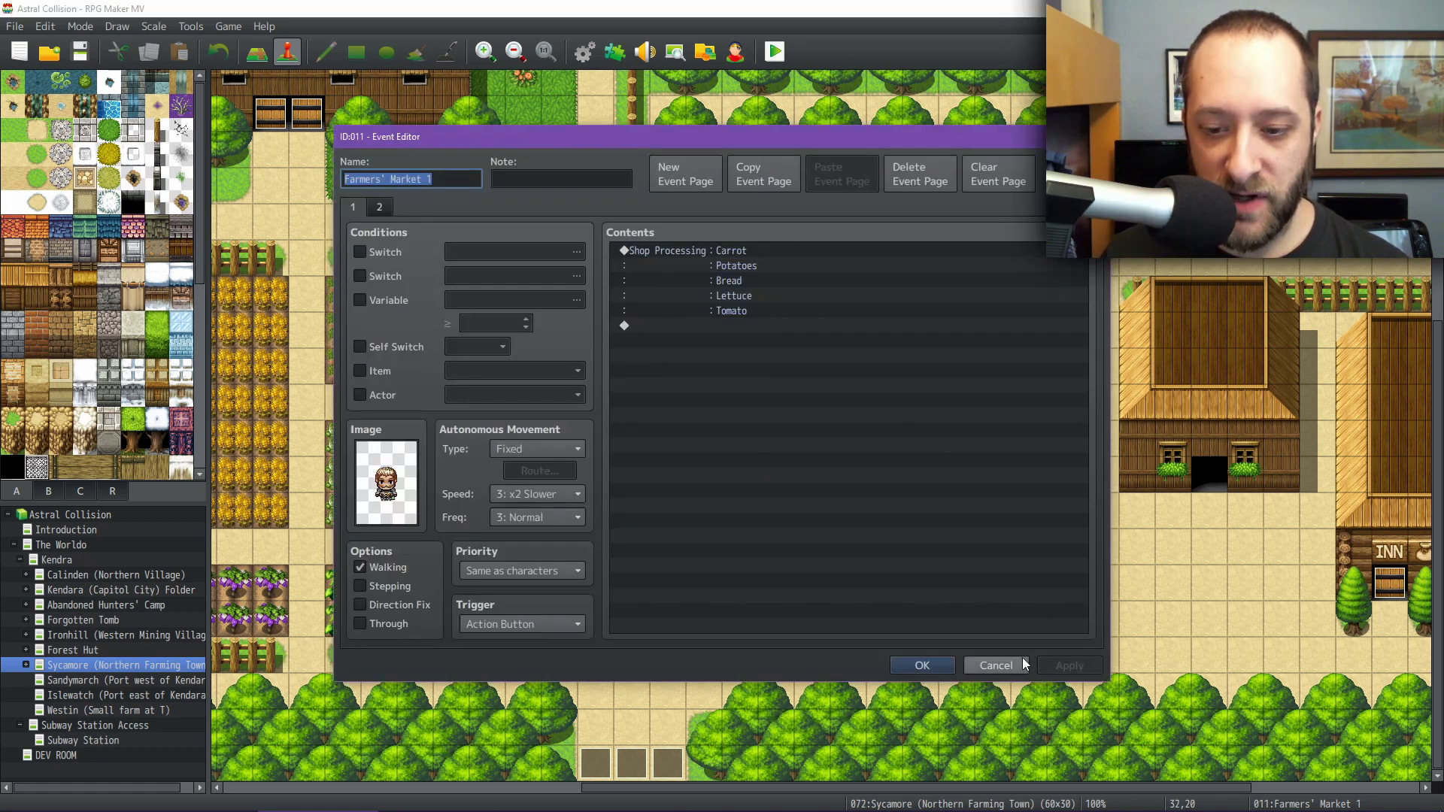
left_click(996, 666)
middle_click_drag(965, 435, 1109, 468)
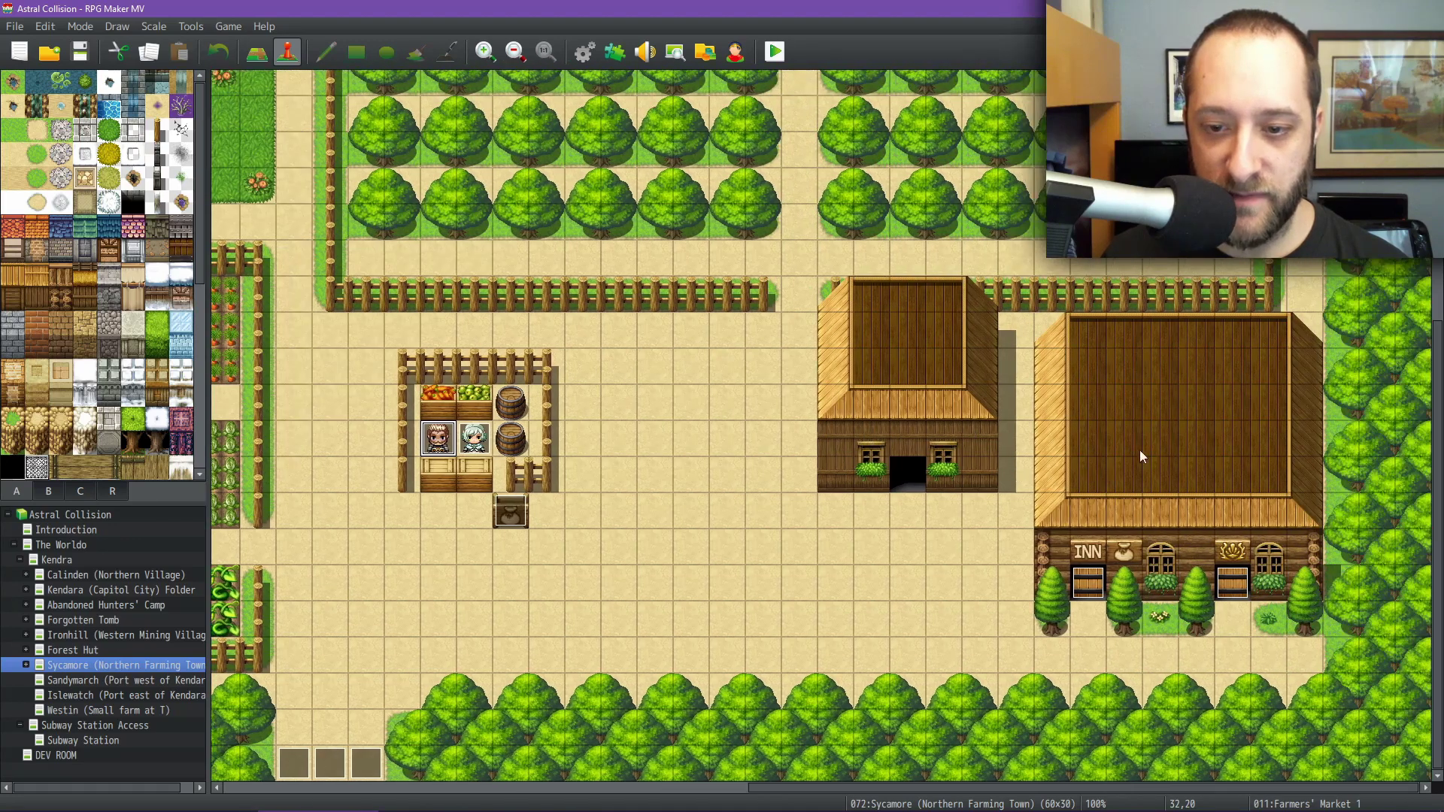
- Open Sycamore's Inn & Guildhouse map and examine the Bounty Boards event without changing it
left_click(26, 665)
left_click(77, 693)
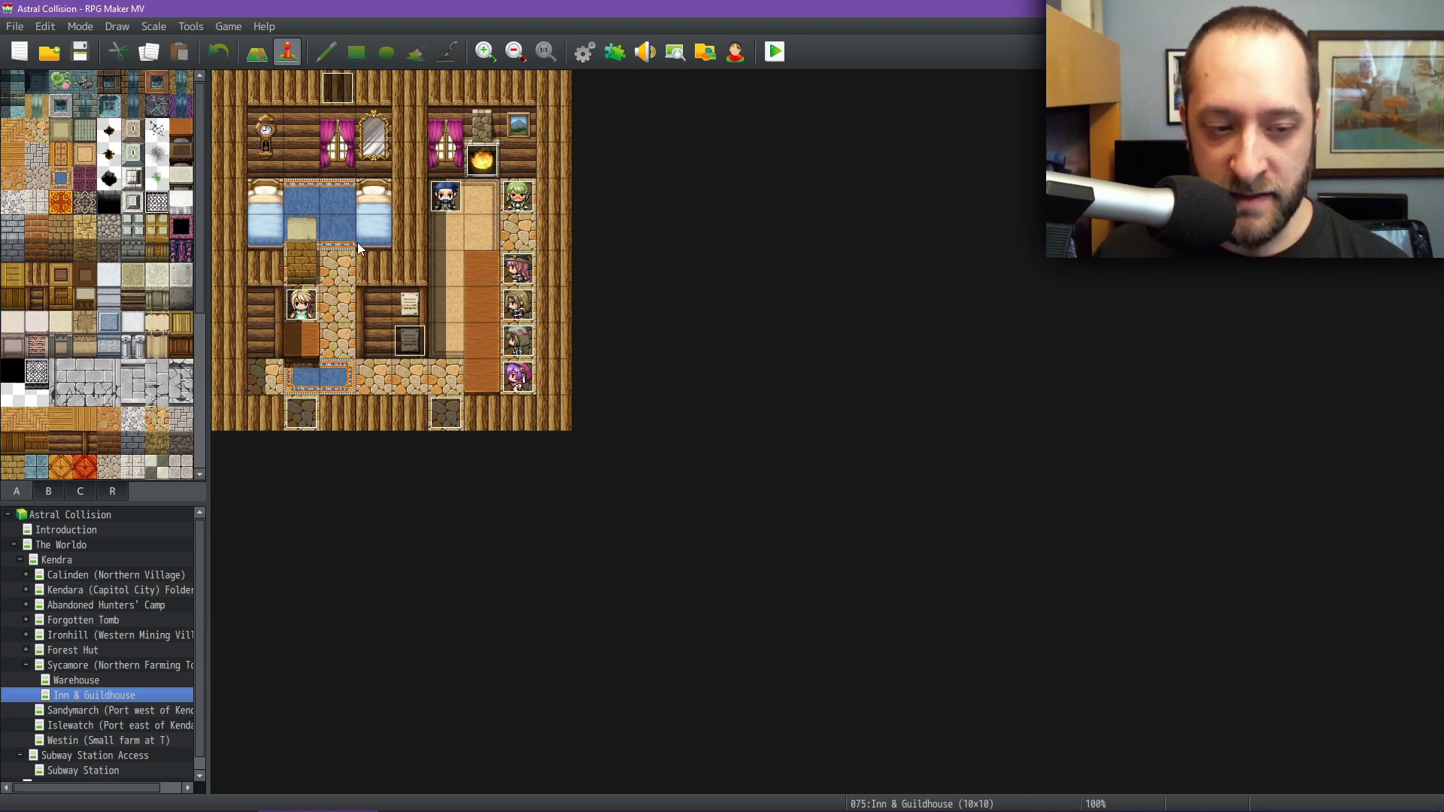
double_click(409, 341)
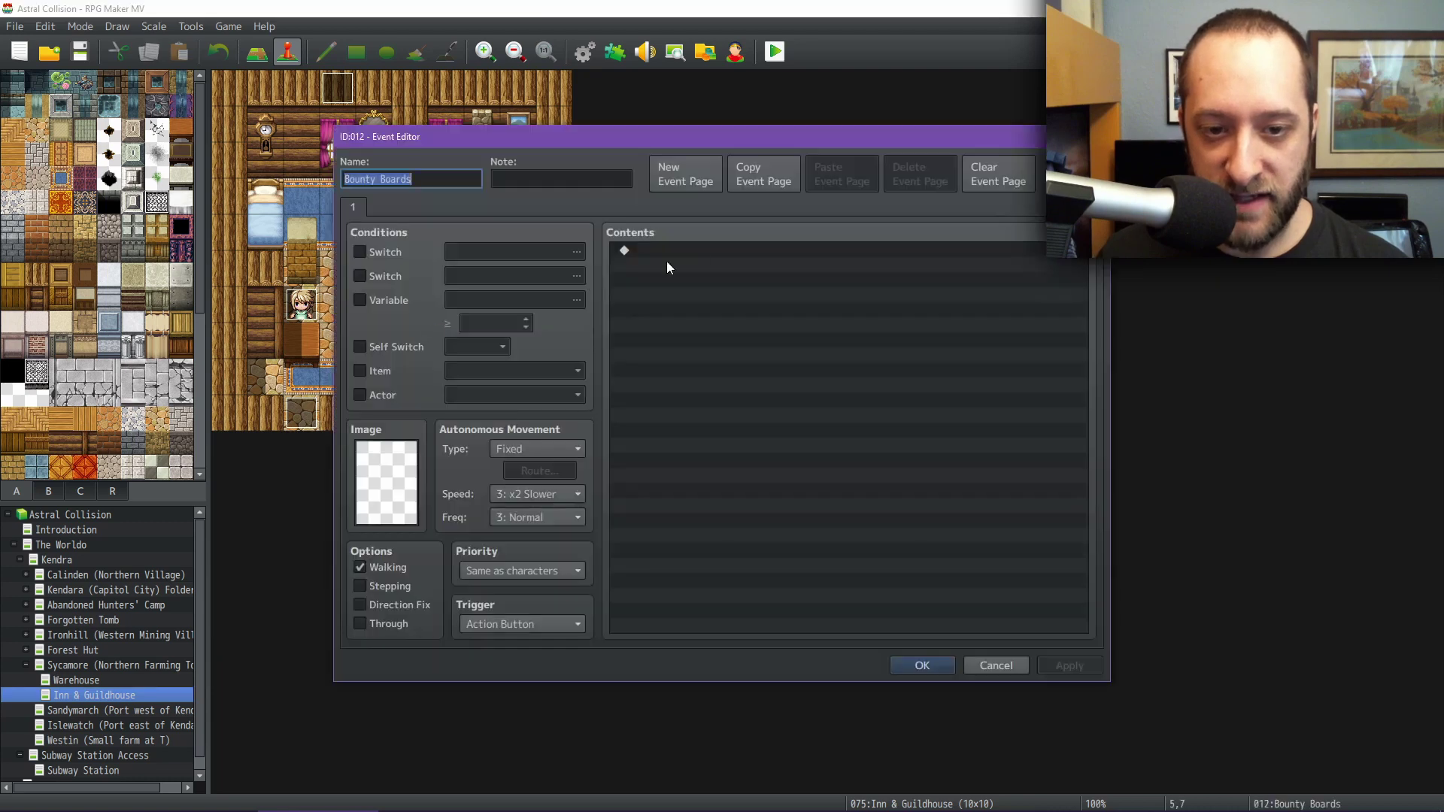
left_click(996, 665)
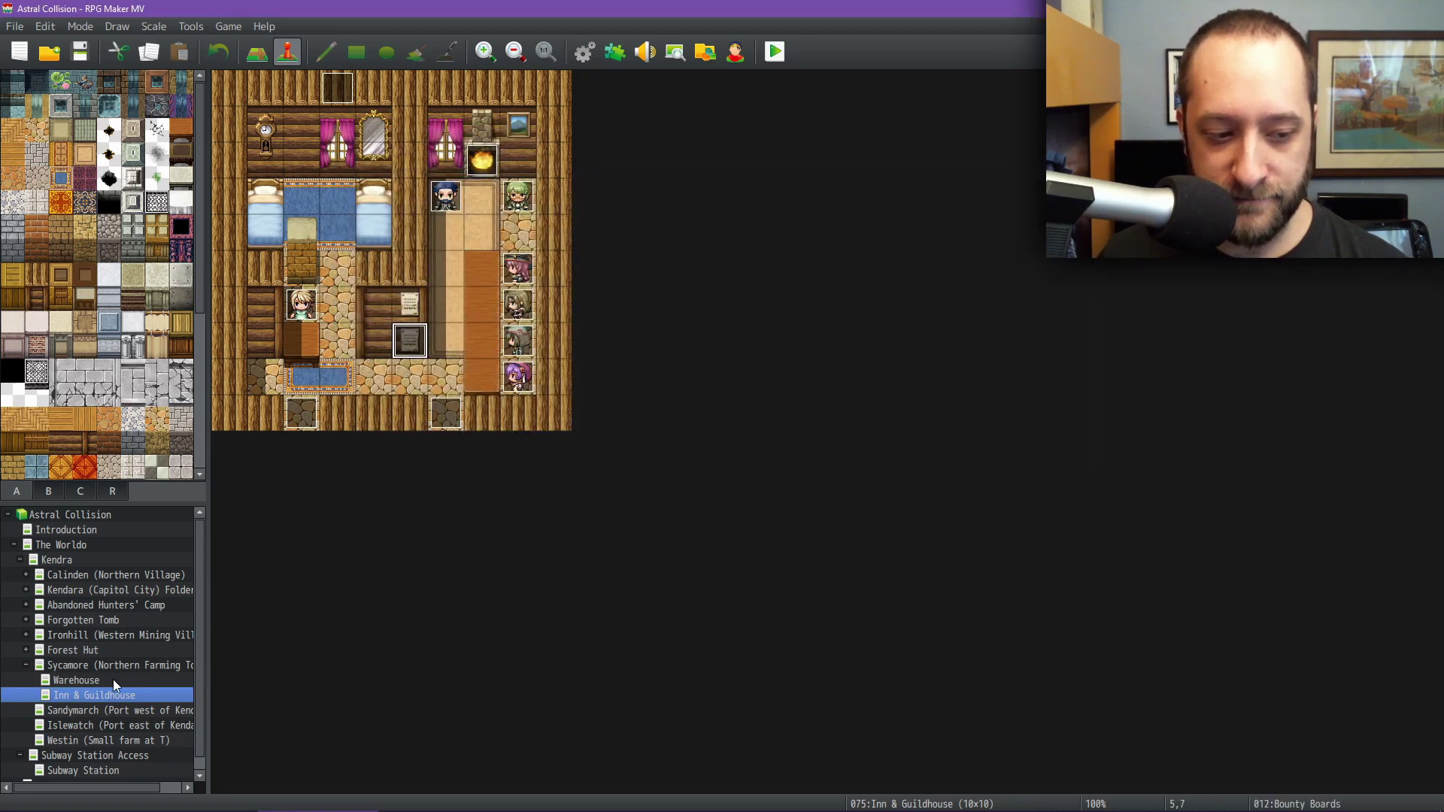
- Open Sycamore's Warehouse map and check its treasure chest event without changing it
left_click(105, 679)
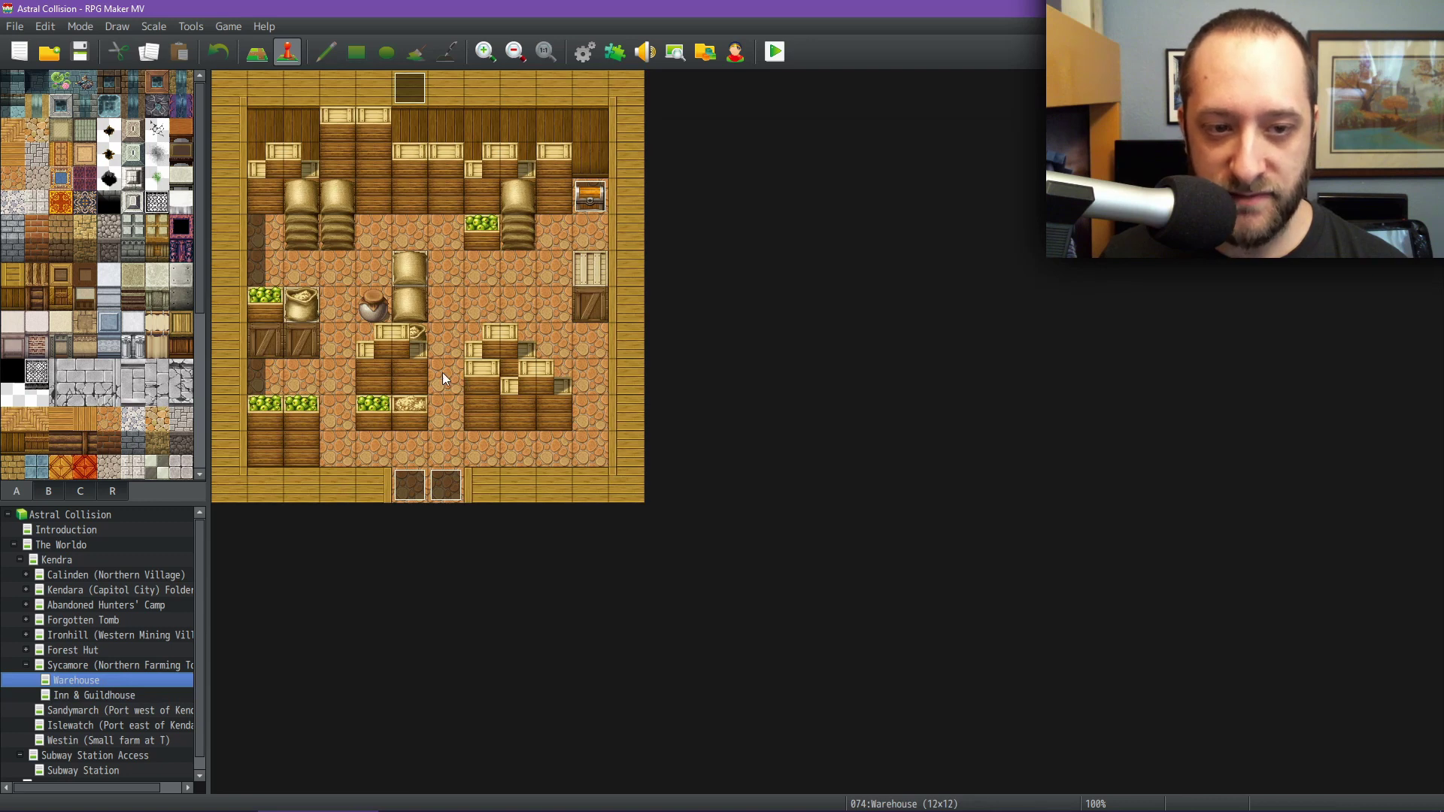
double_click(590, 198)
left_click(997, 663)
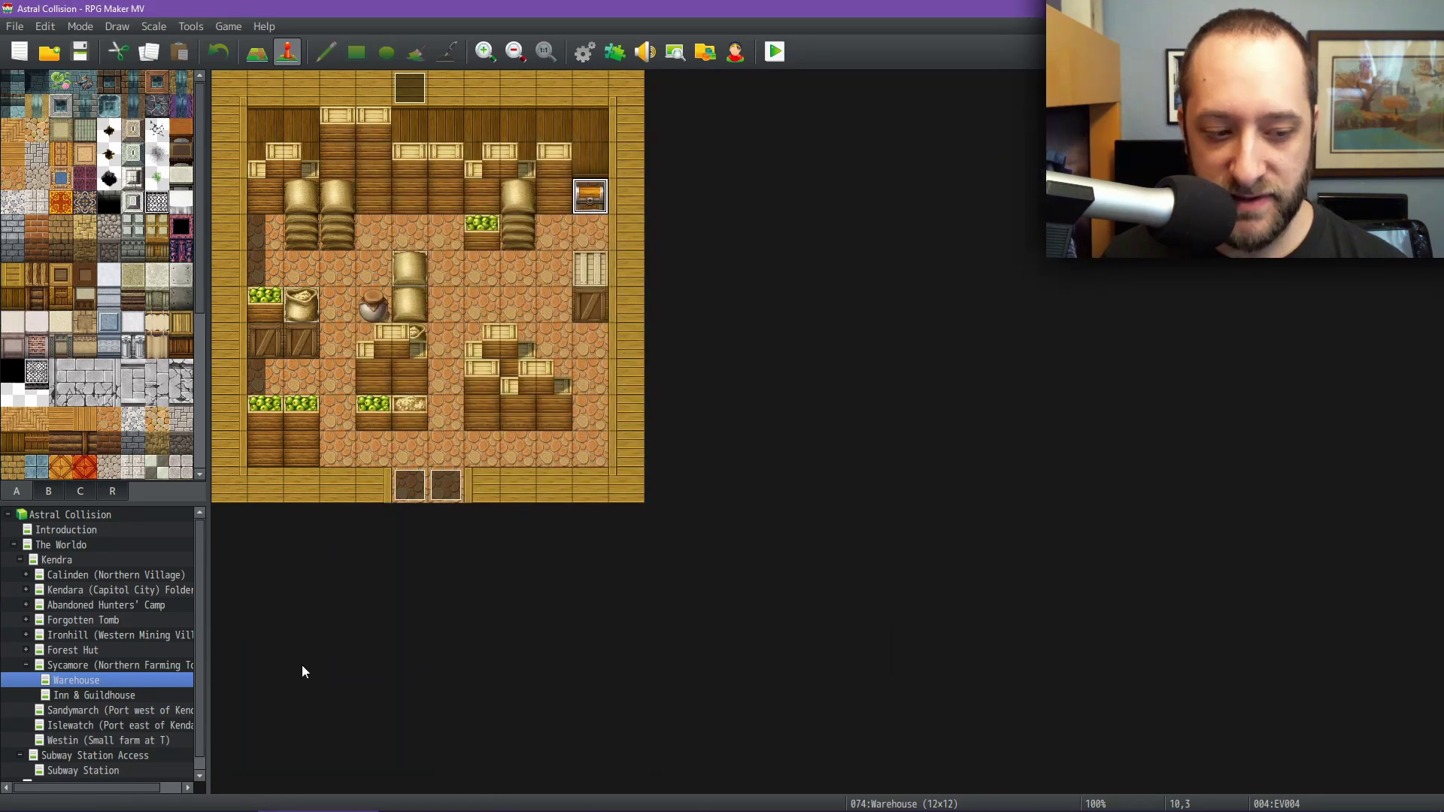
- Return to the Sycamore map, examine the hidden chest event northeast of the orchard without editing it, and look over the crop fields
left_click(102, 663)
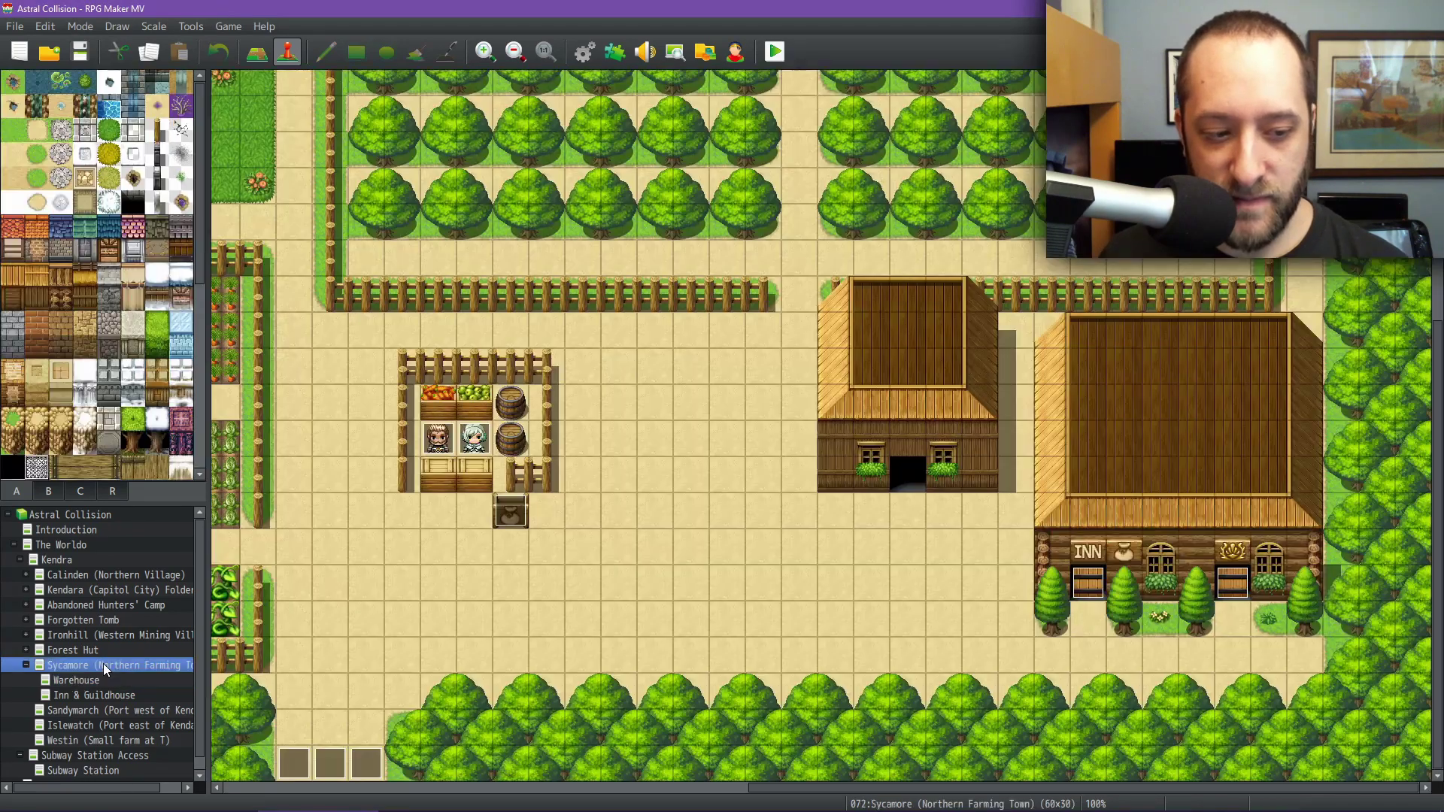
middle_click(618, 550)
middle_click(760, 388)
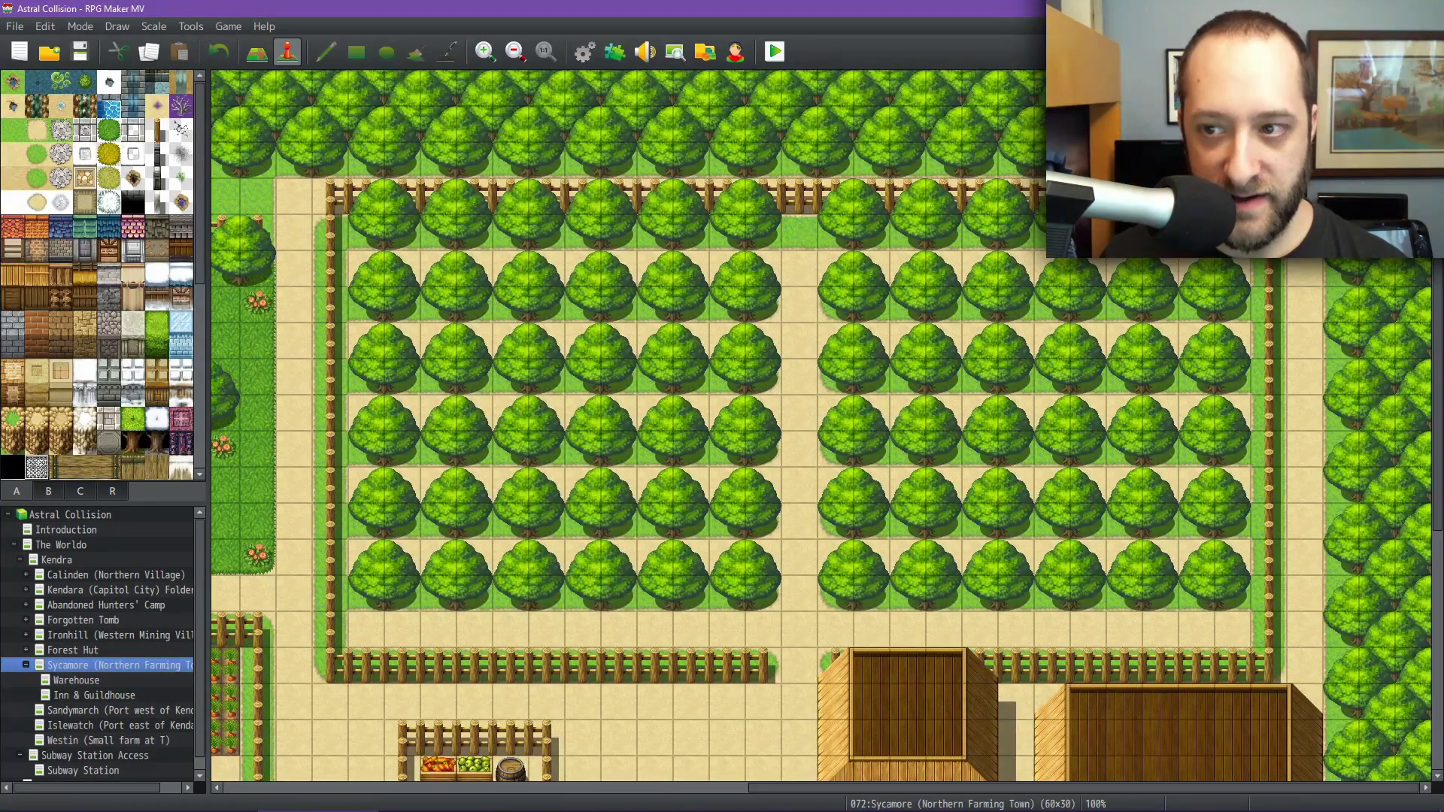
double_click(1305, 196)
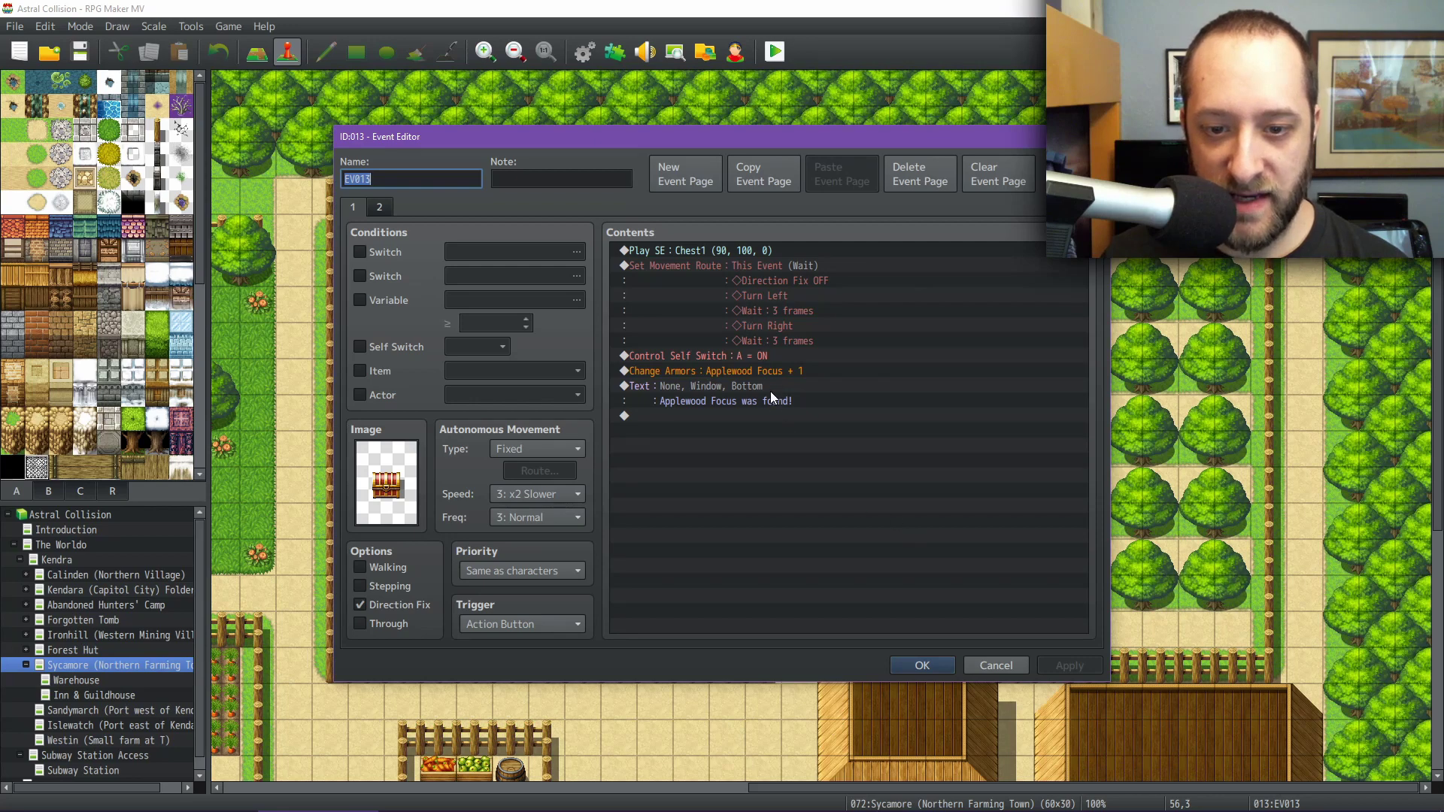
left_click(996, 665)
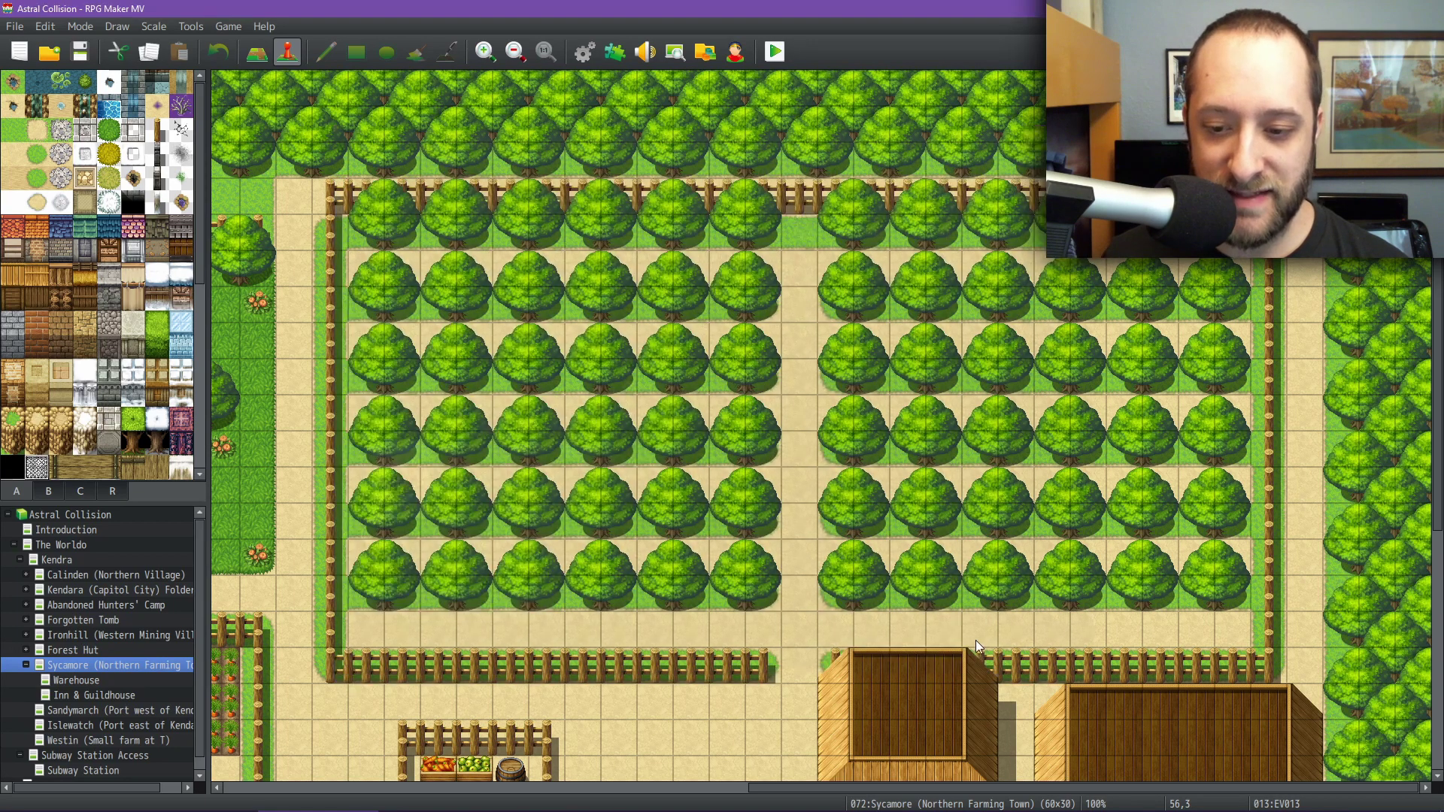
middle_click(952, 614)
middle_click(616, 479)
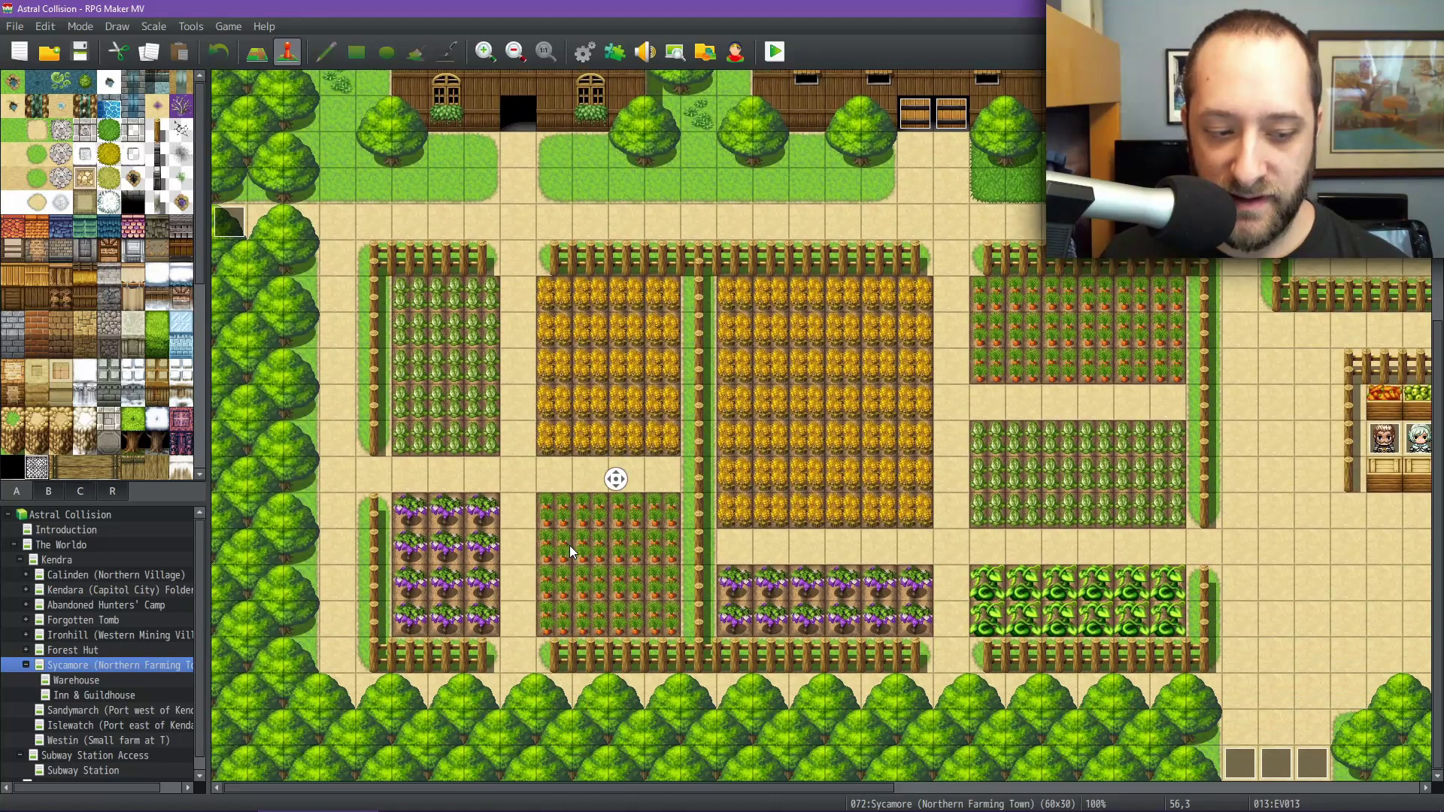
middle_click(570, 546)
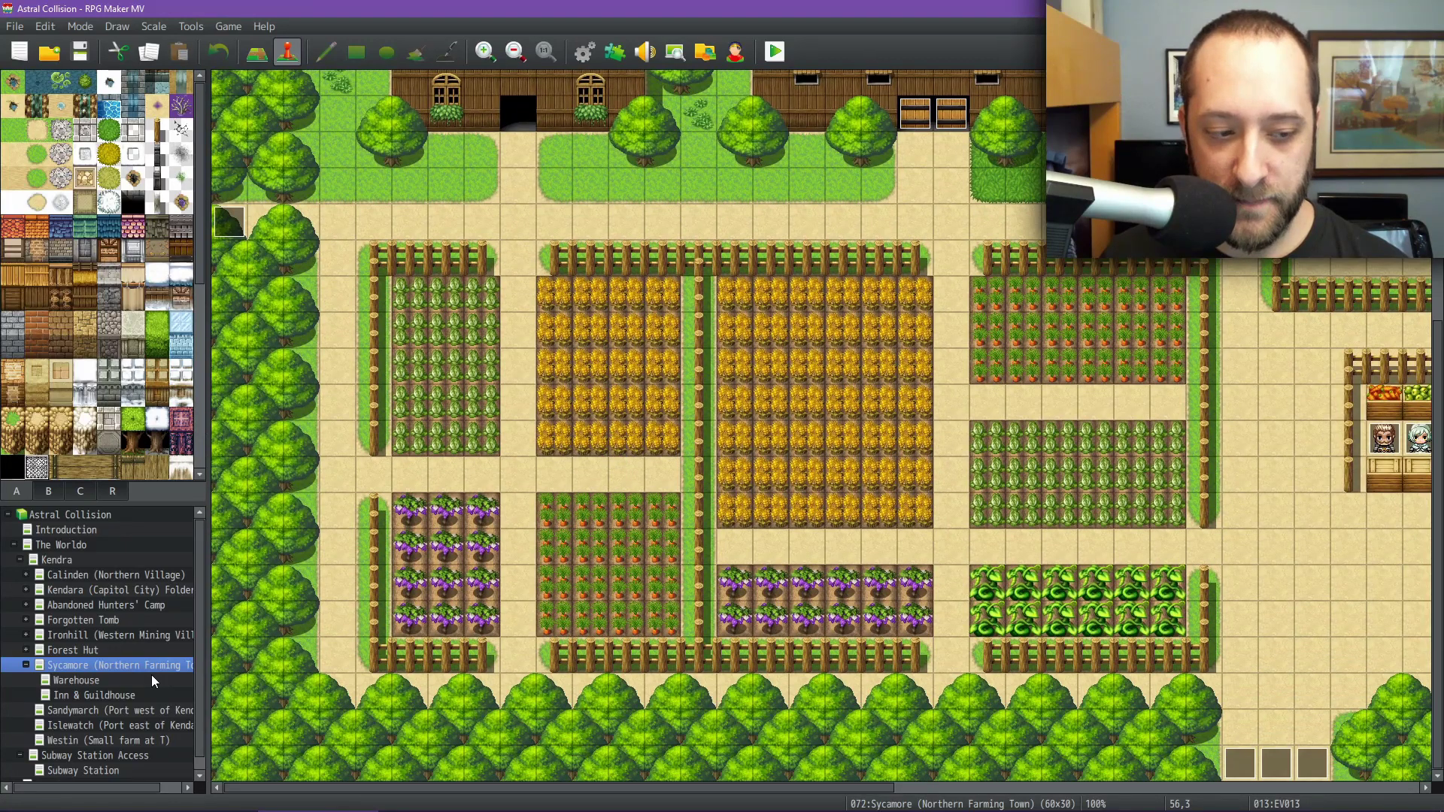
- Open the Sandymarch (Port west of Kendara) map and review the Fisherman event on the dock without changing it
left_click(79, 710)
middle_click(529, 453)
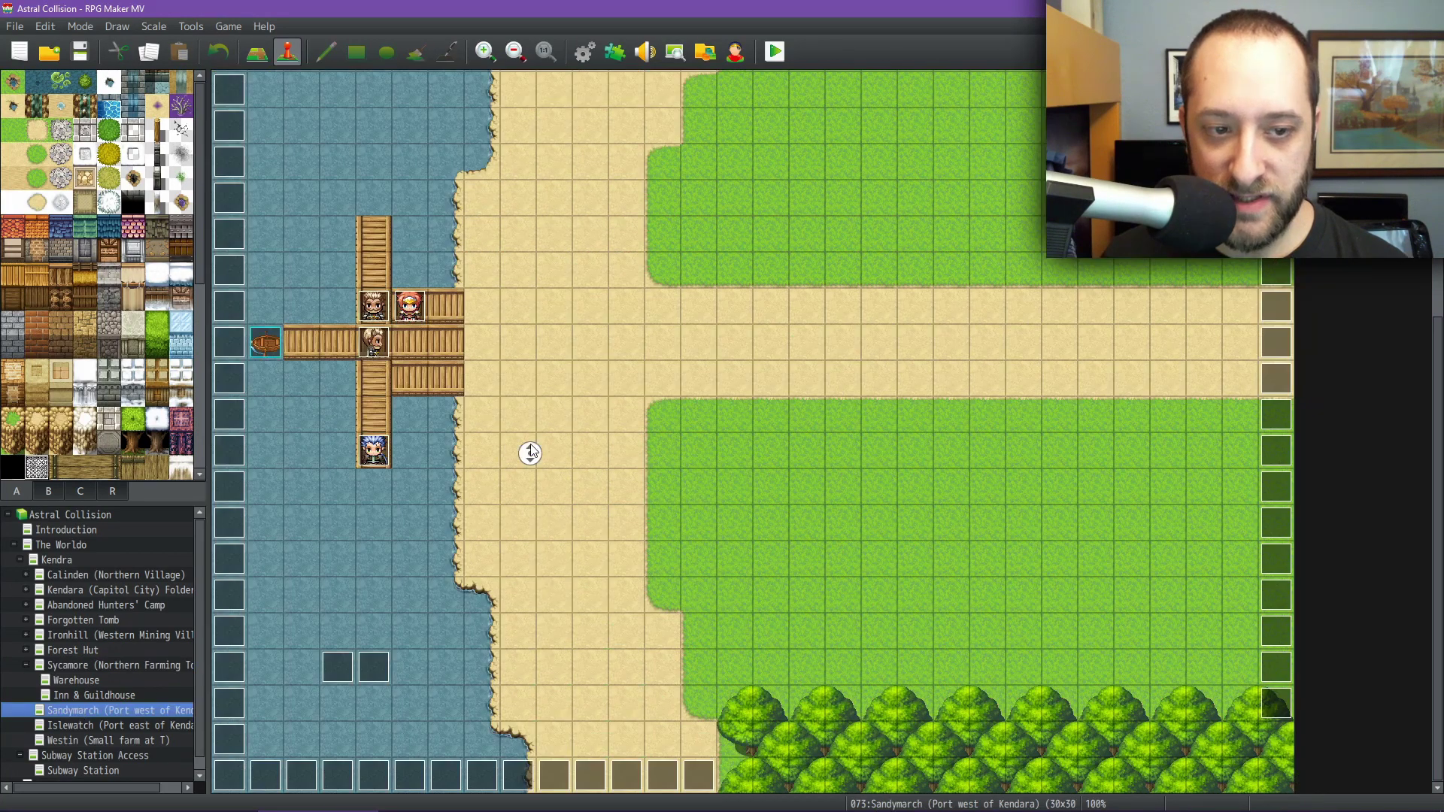
middle_click(525, 409)
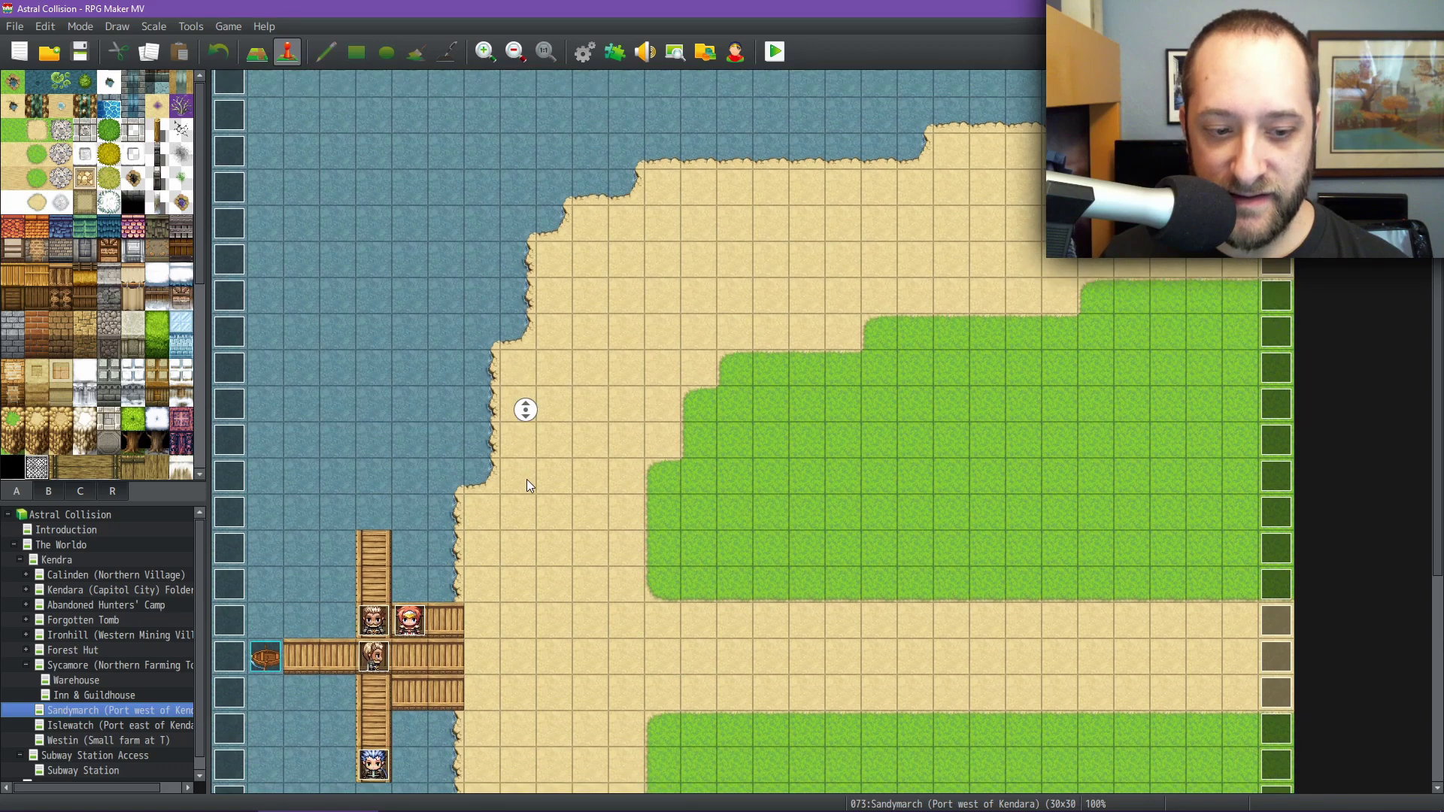
middle_click(526, 487)
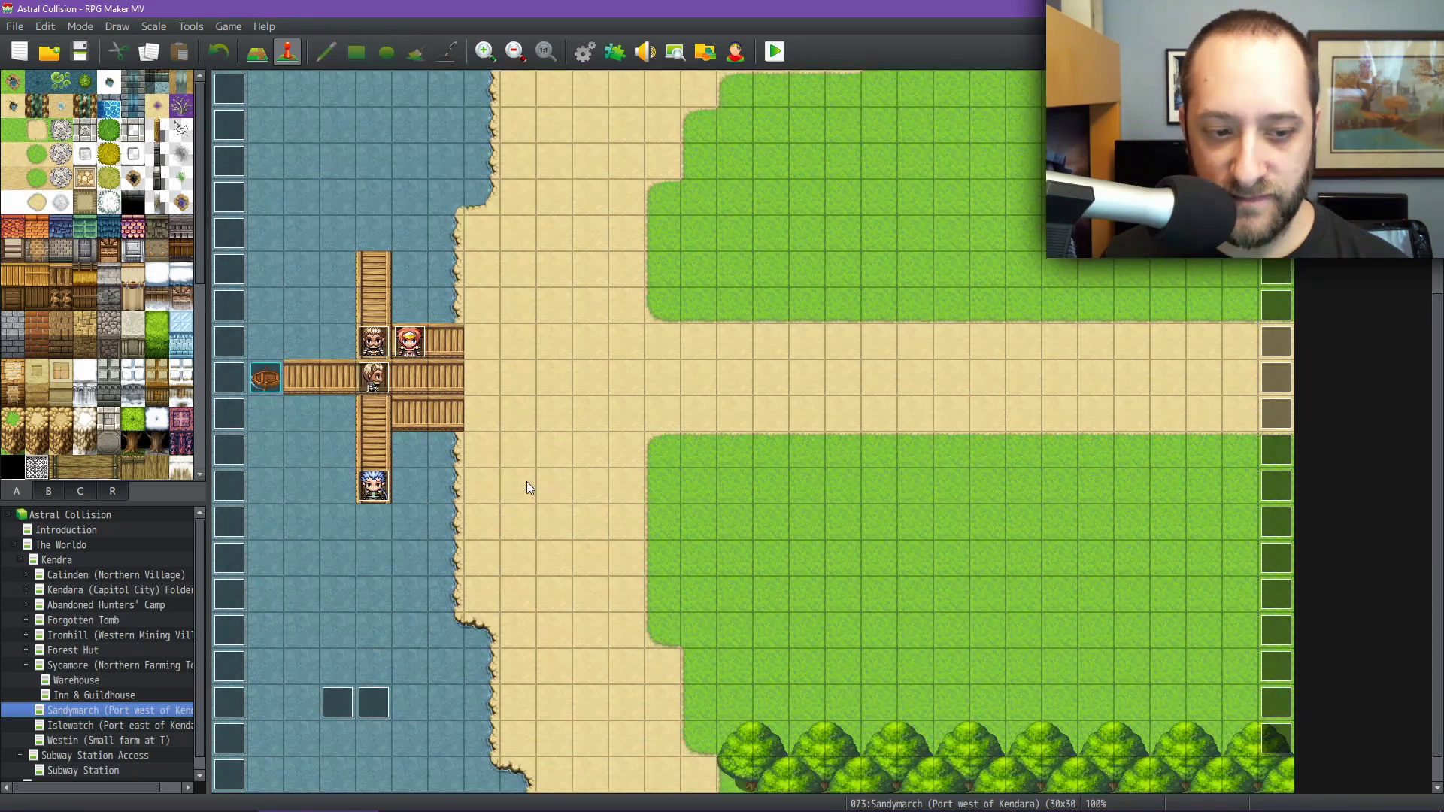
left_click(381, 488)
double_click(381, 488)
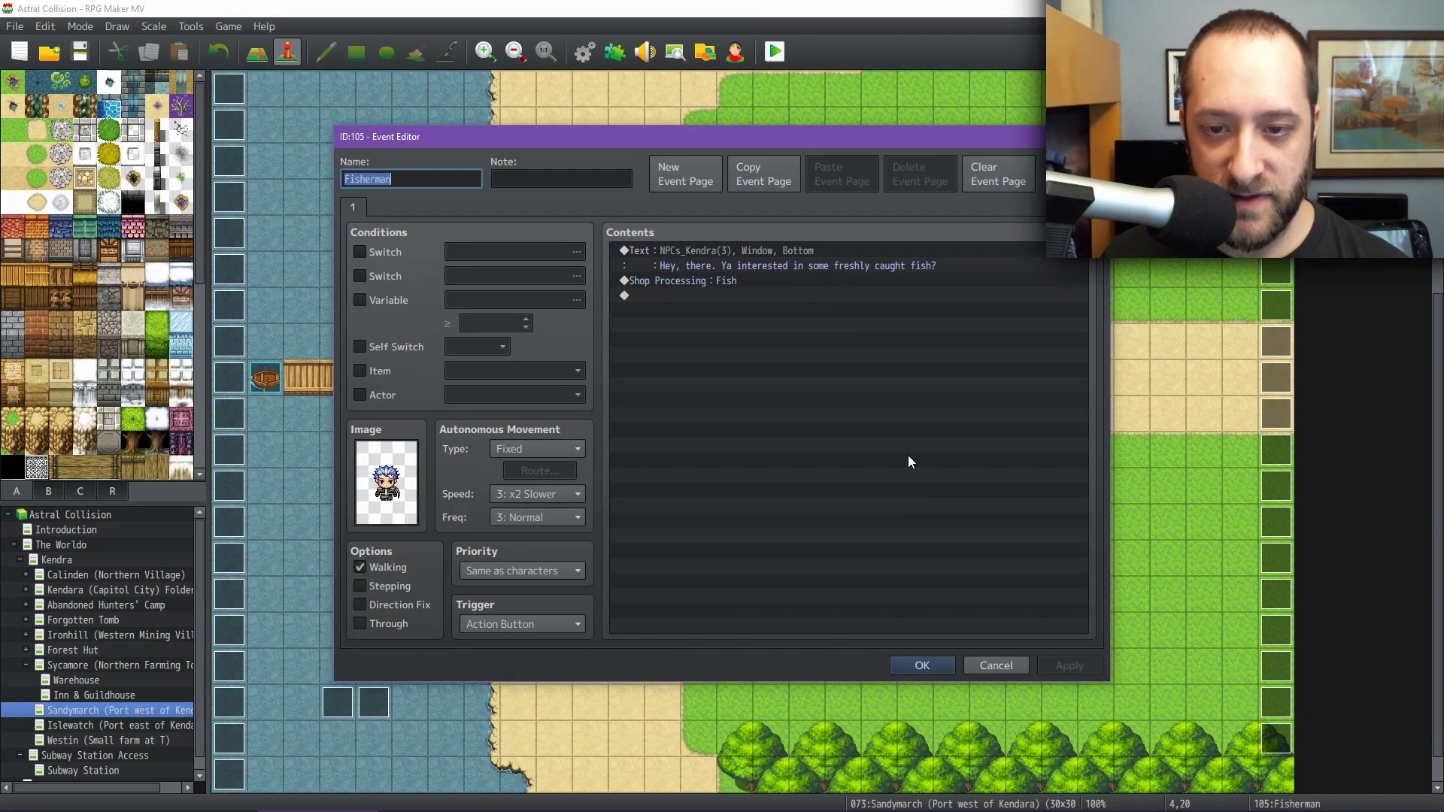
left_click(990, 666)
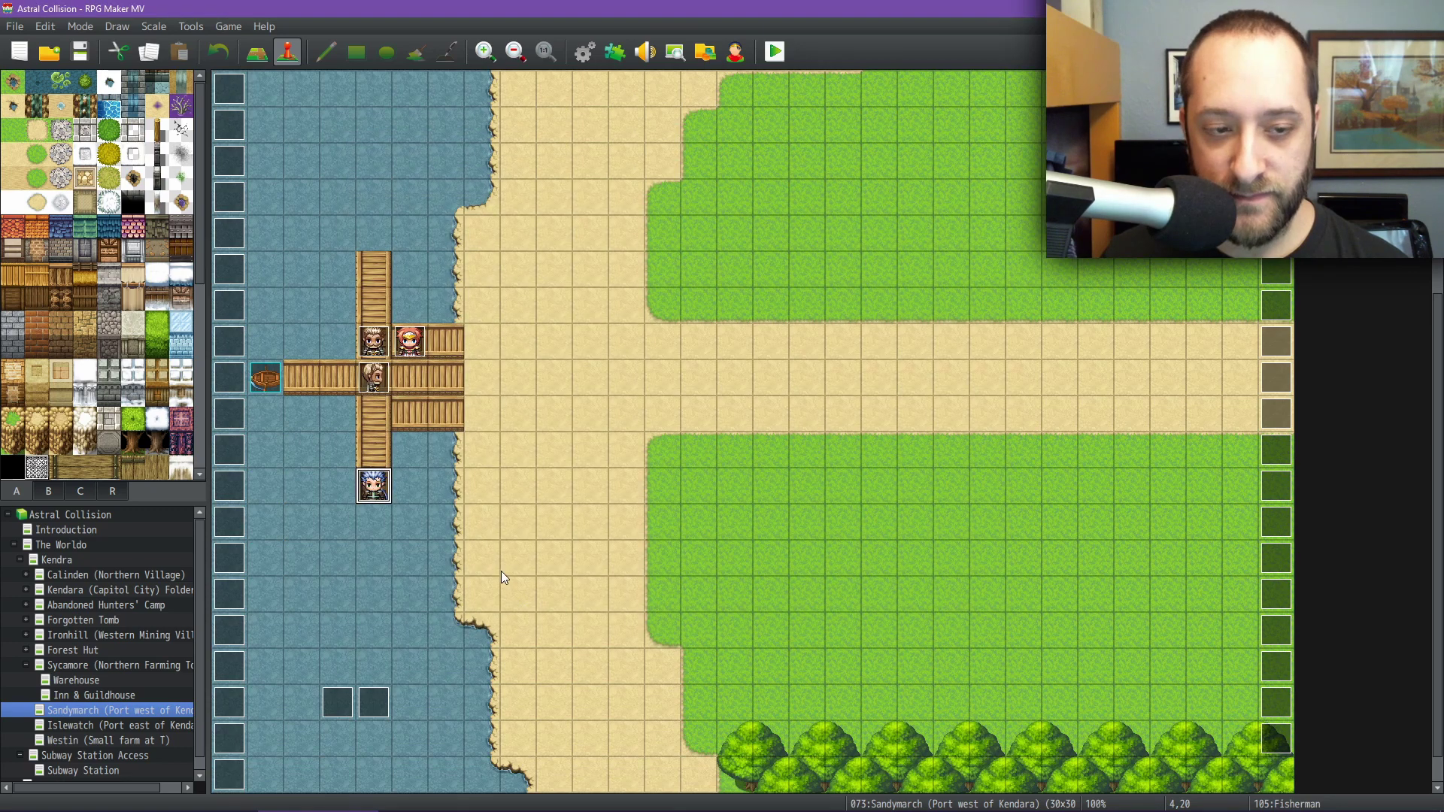
- Examine the first two pages of the Boatman event on the Sandymarch dock and close it unchanged
scroll(503, 549, "up", 4)
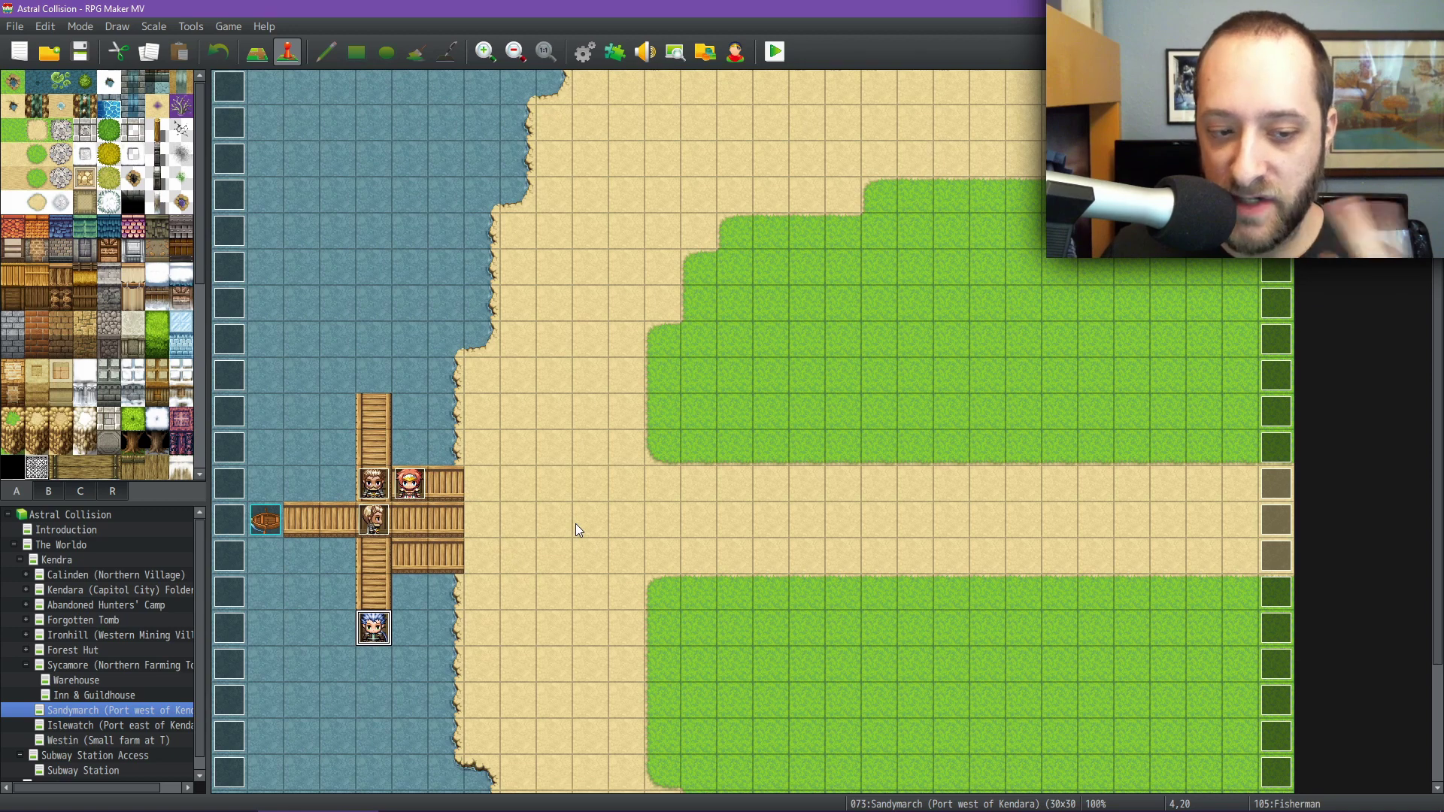
double_click(381, 525)
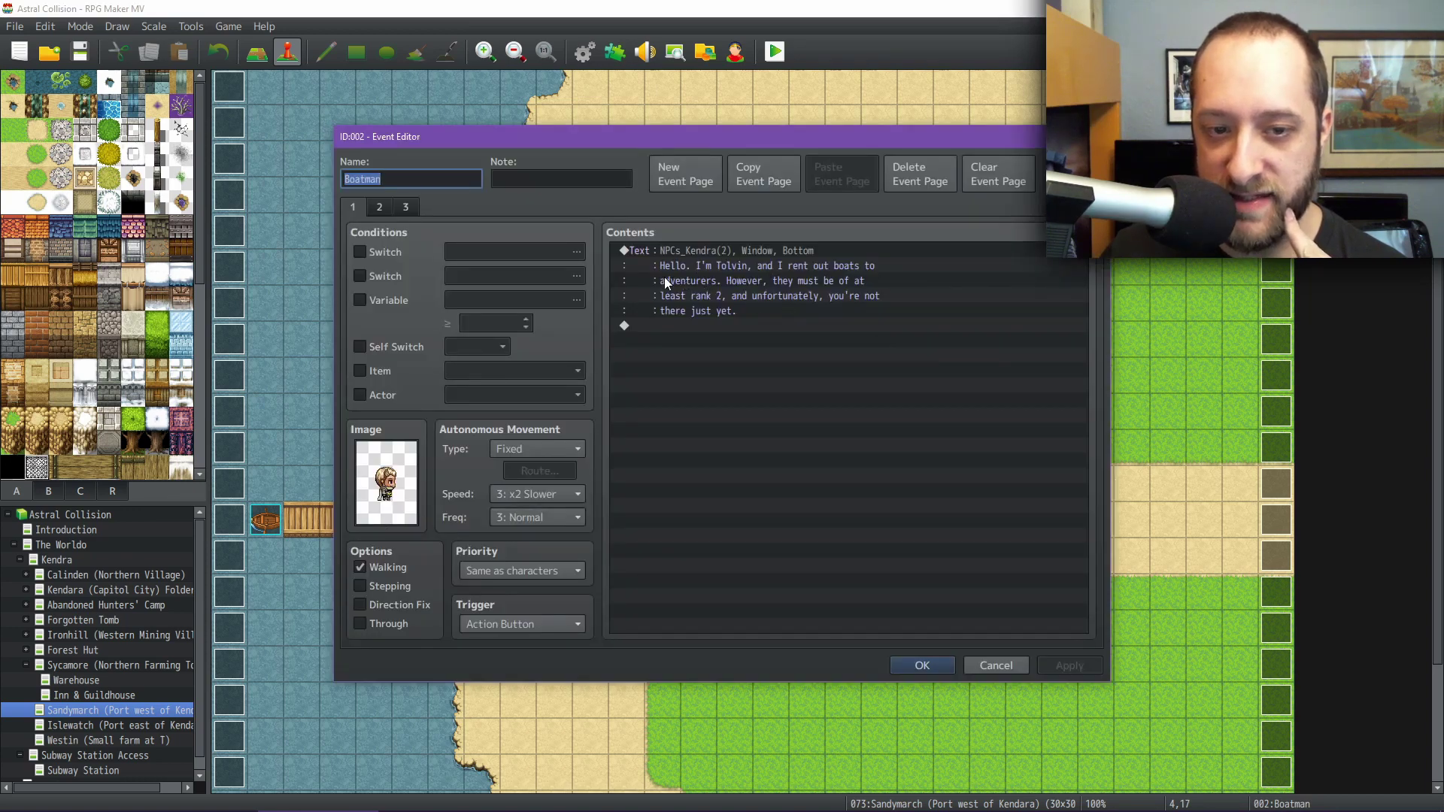
left_click(379, 207)
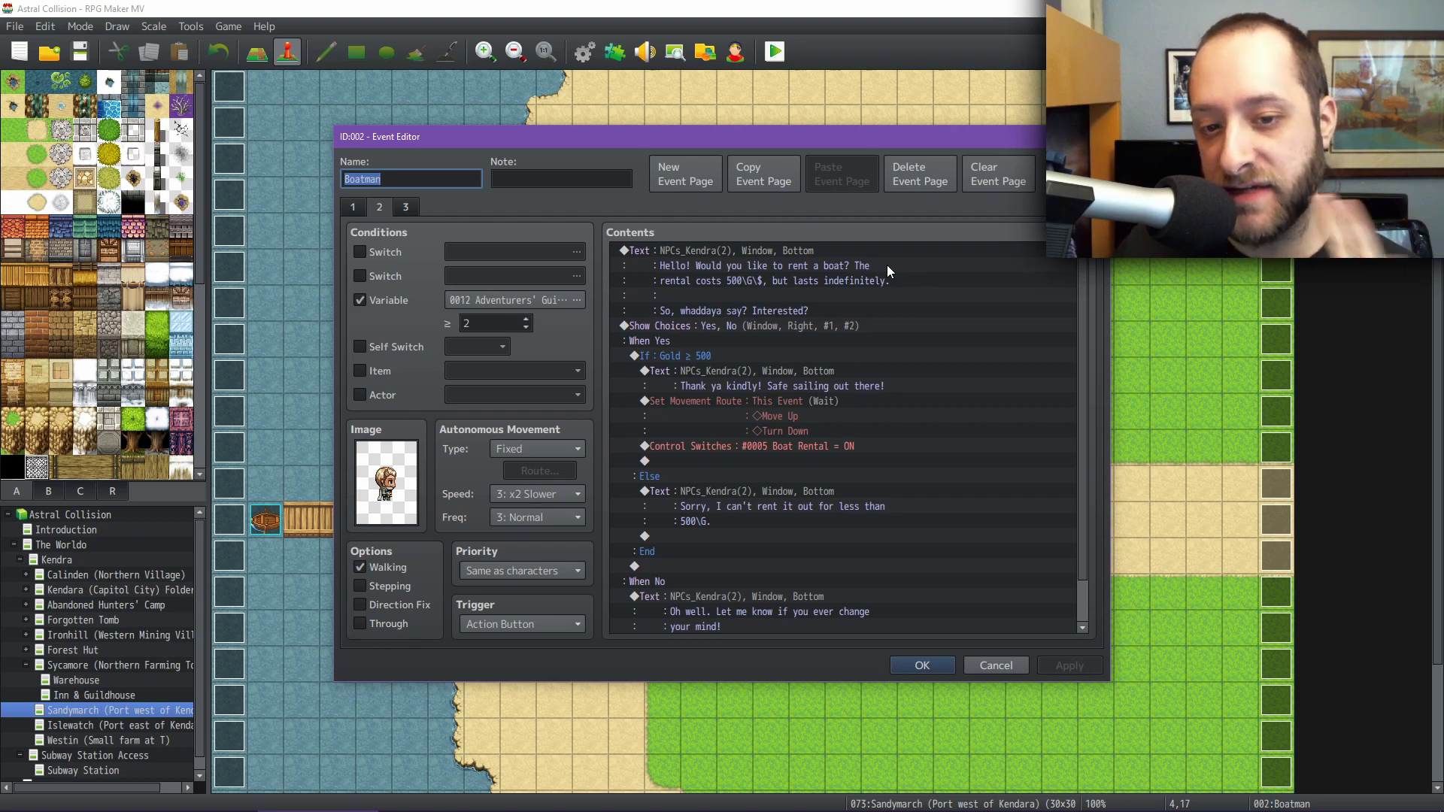
scroll(847, 316, "down", 1)
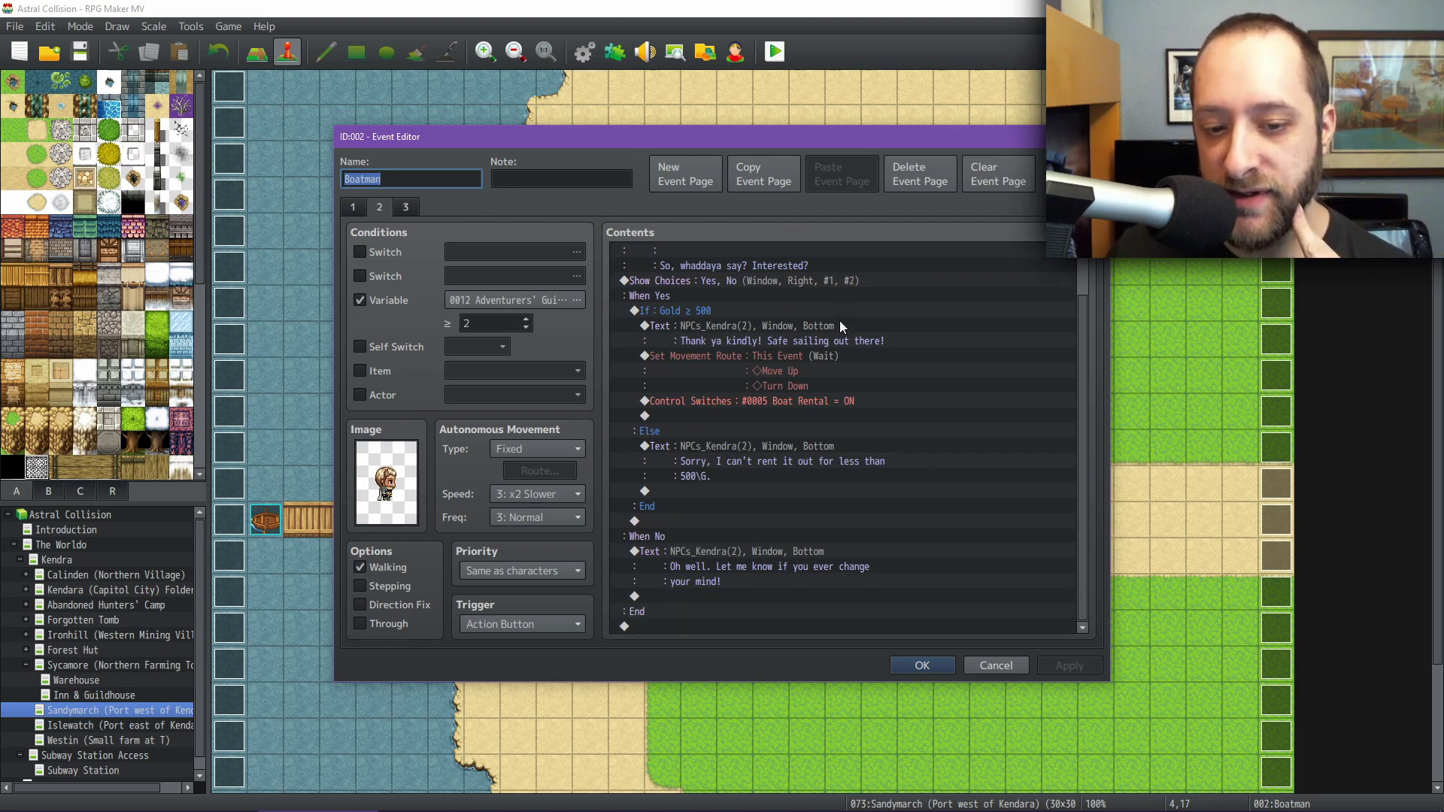
left_click(996, 665)
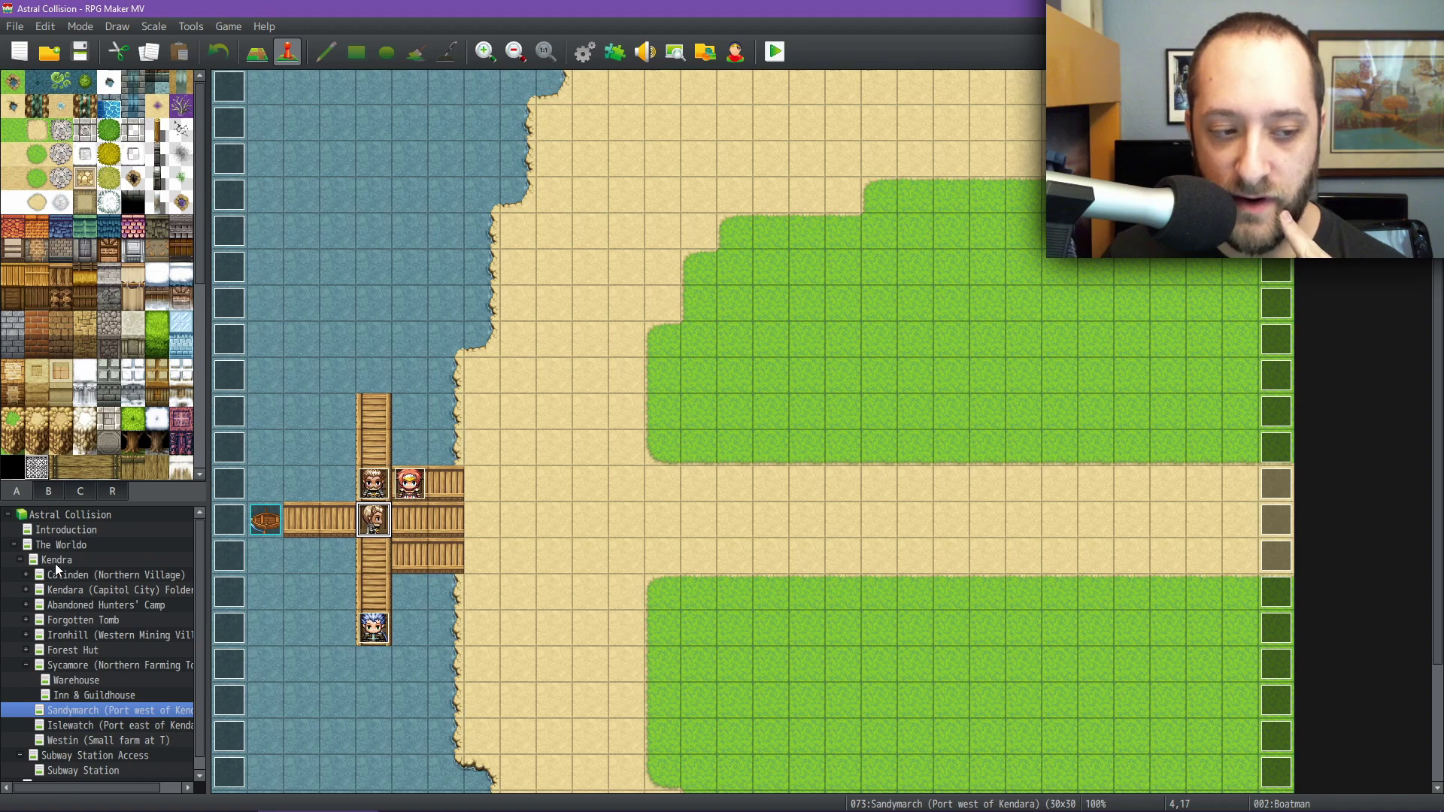
- Open The Worldo map and examine its continents, coastlines and sea routes, including the volcanic island
left_click(57, 544)
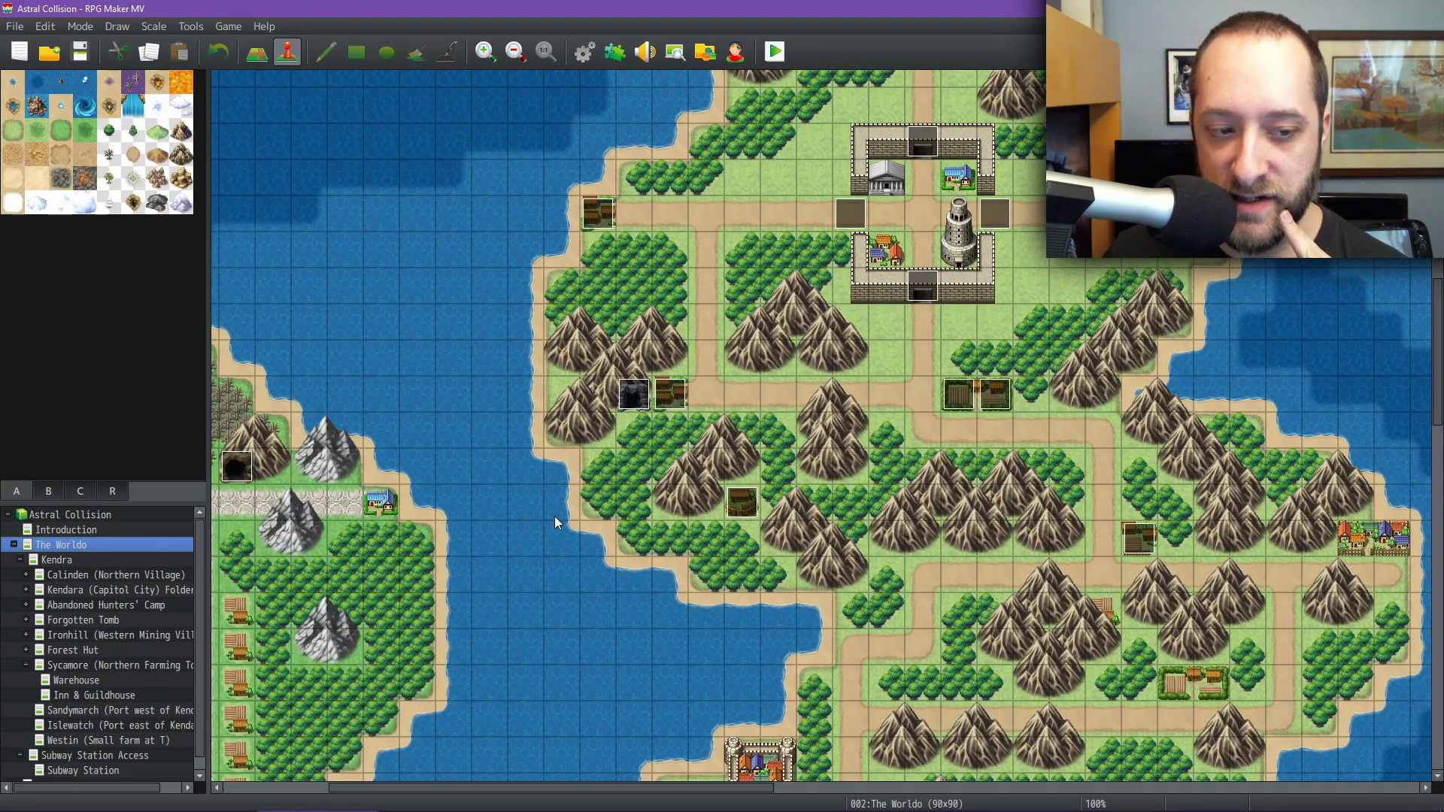
scroll(554, 516, "down", 5)
scroll(476, 585, "left", 7)
mouse_move(815, 516)
middle_mouse_down()
mouse_move(820, 542)
mouse_move(1031, 574)
mouse_move(832, 507)
middle_mouse_up()
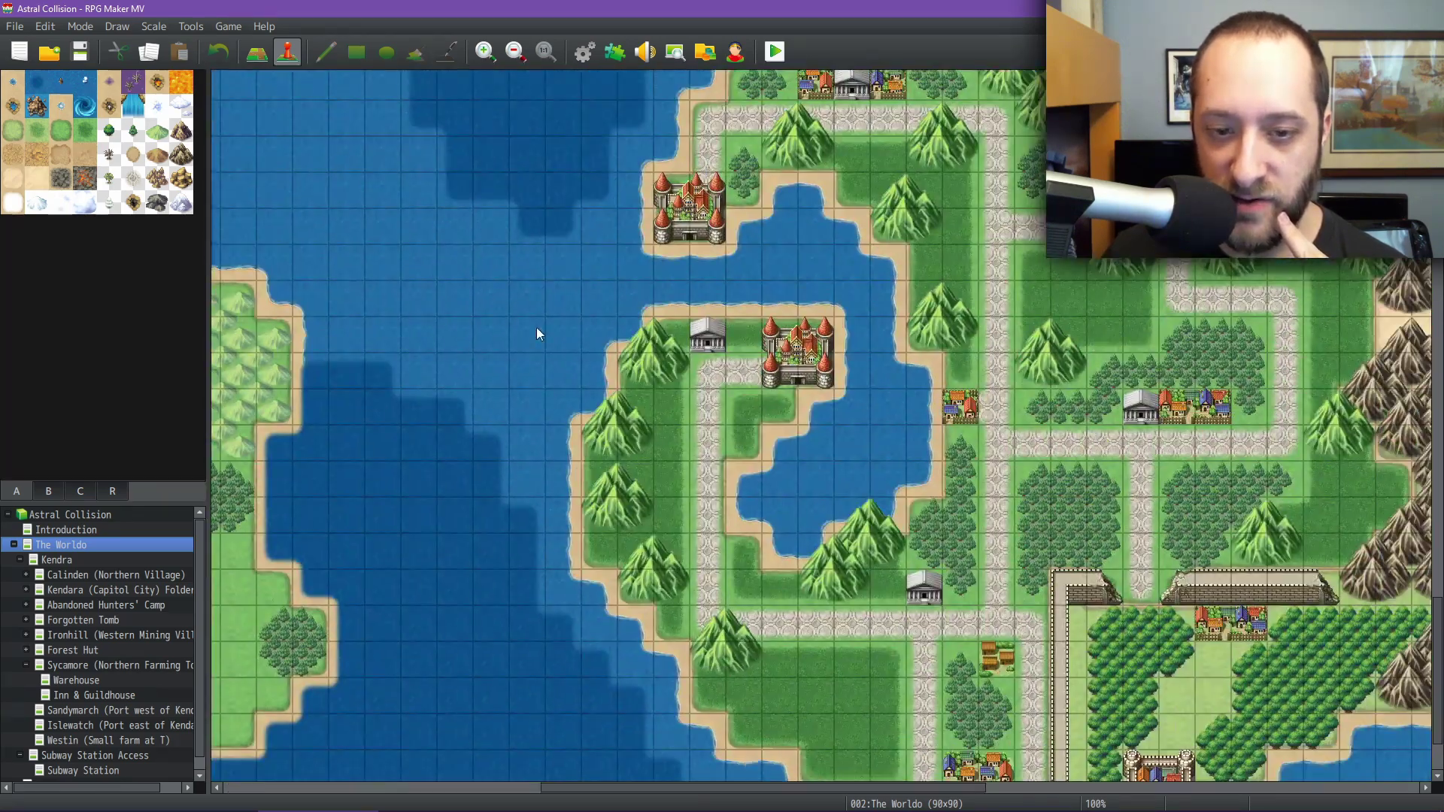
middle_click_drag(701, 491, 478, 380)
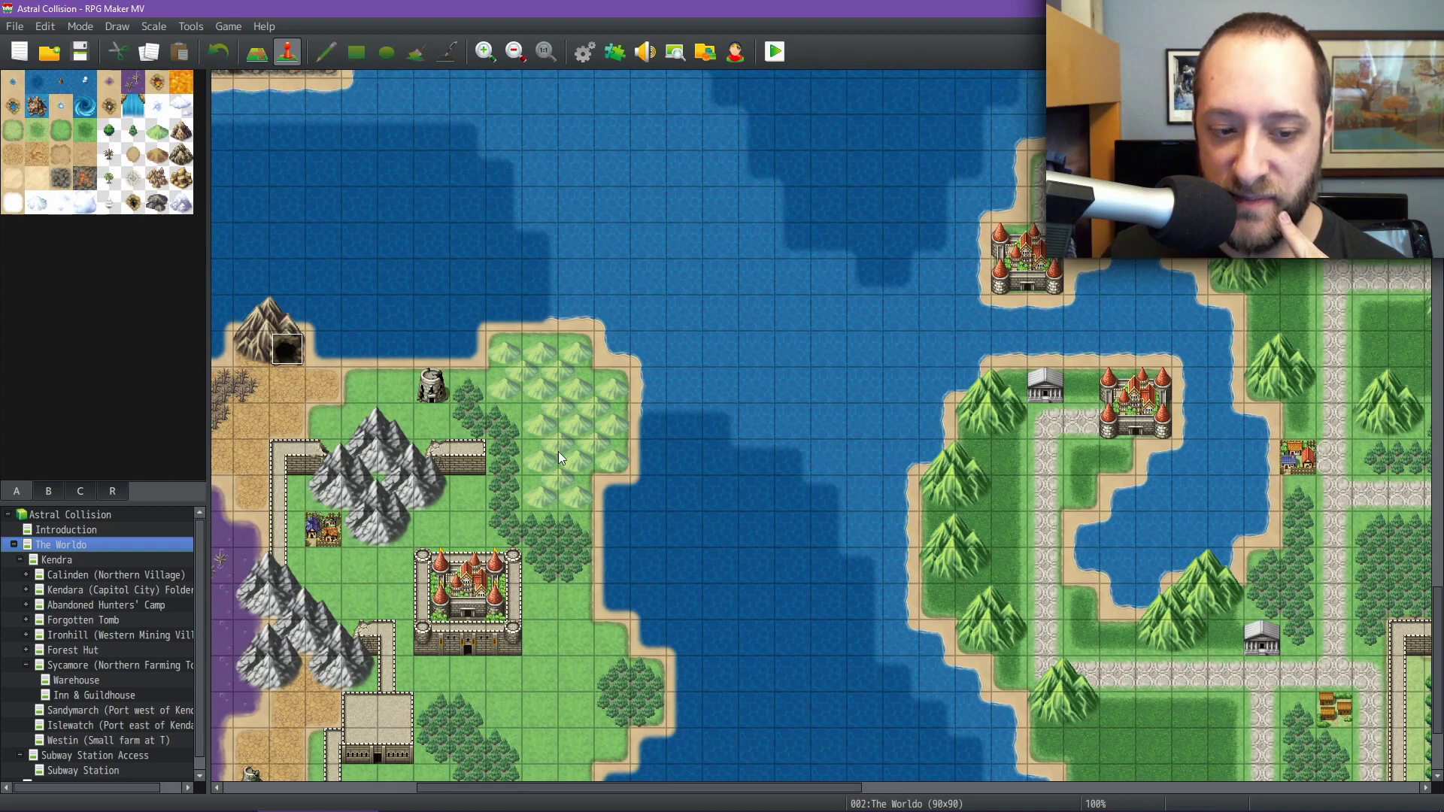
middle_click_drag(496, 458, 654, 530)
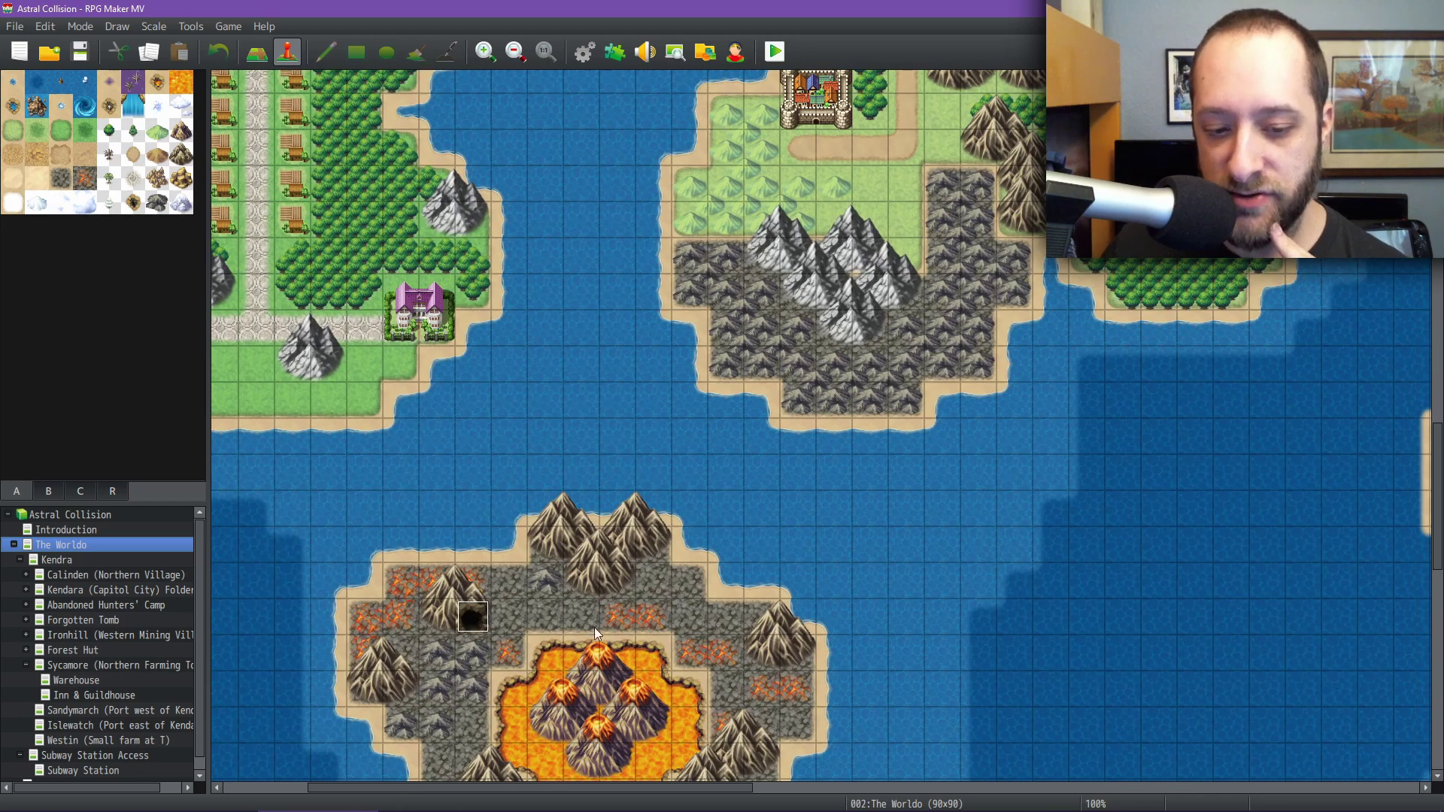
middle_click(614, 581)
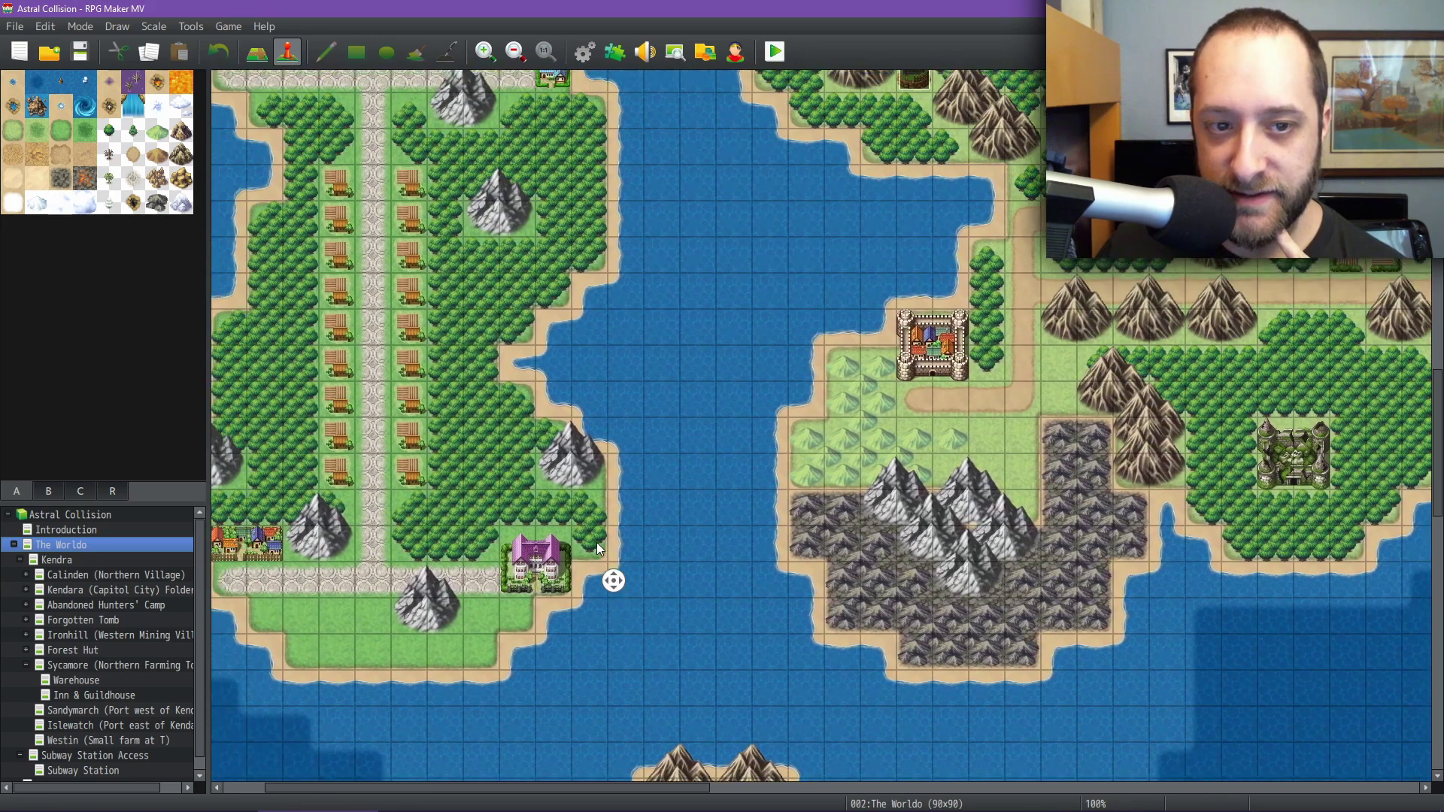
middle_click(630, 539)
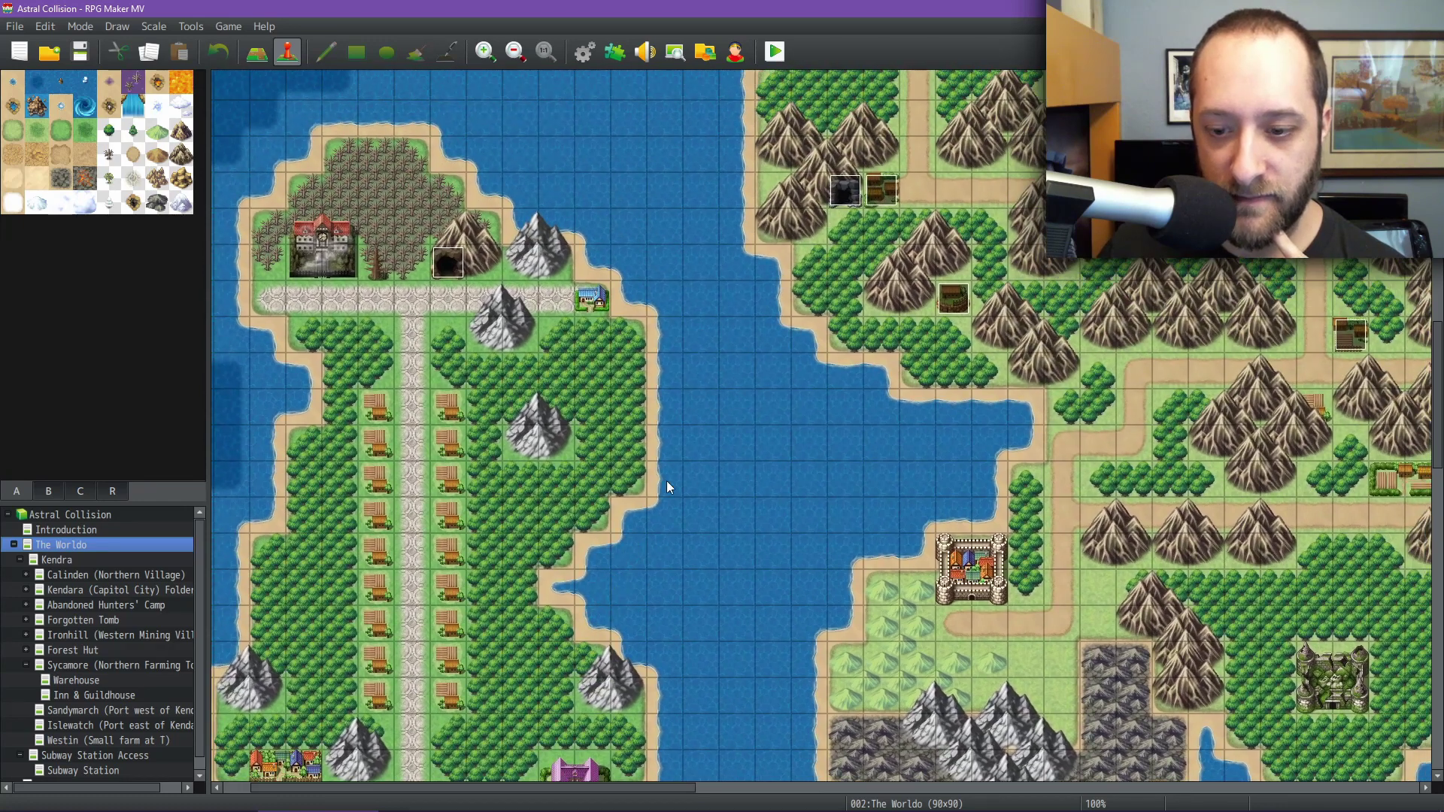
middle_click(707, 468)
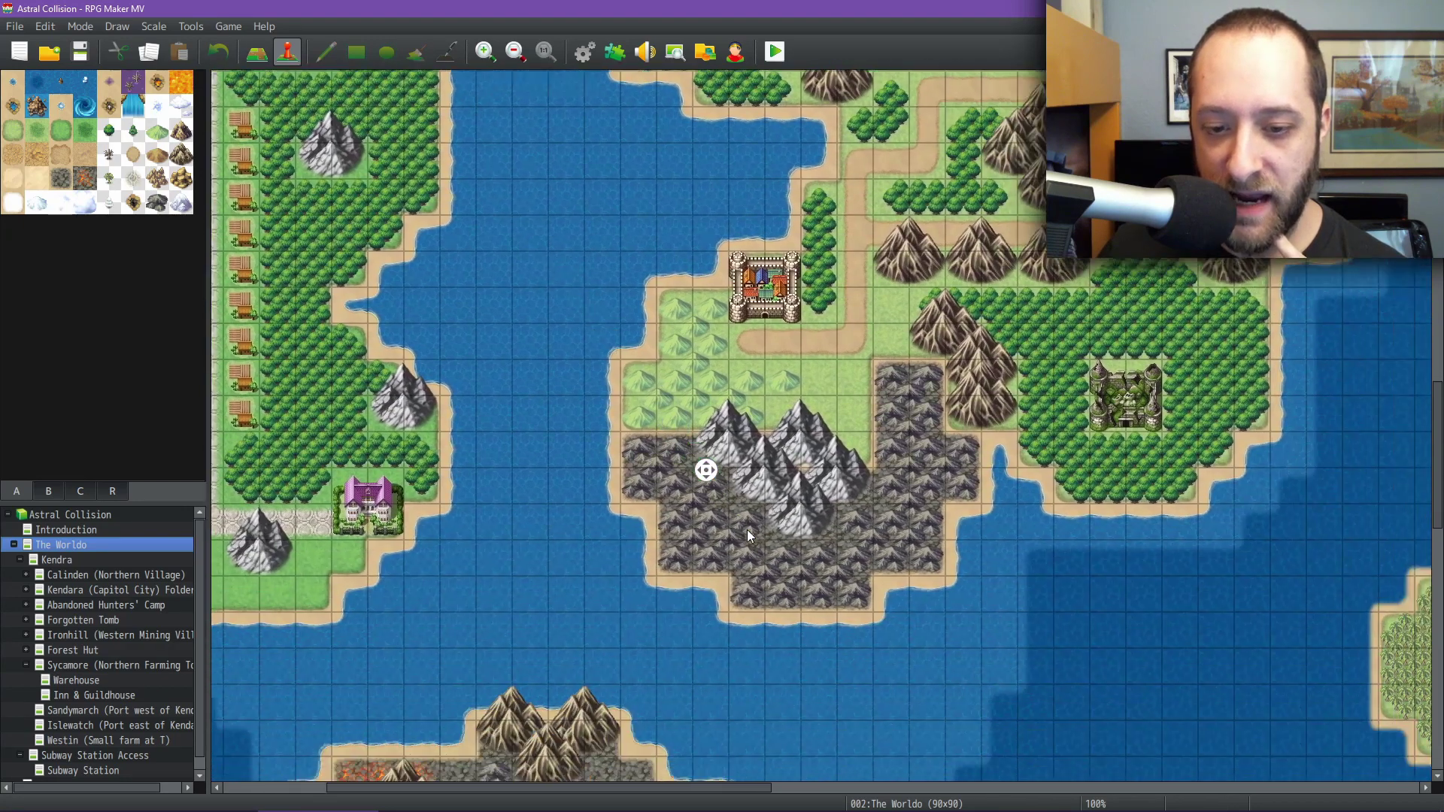
middle_click(705, 539)
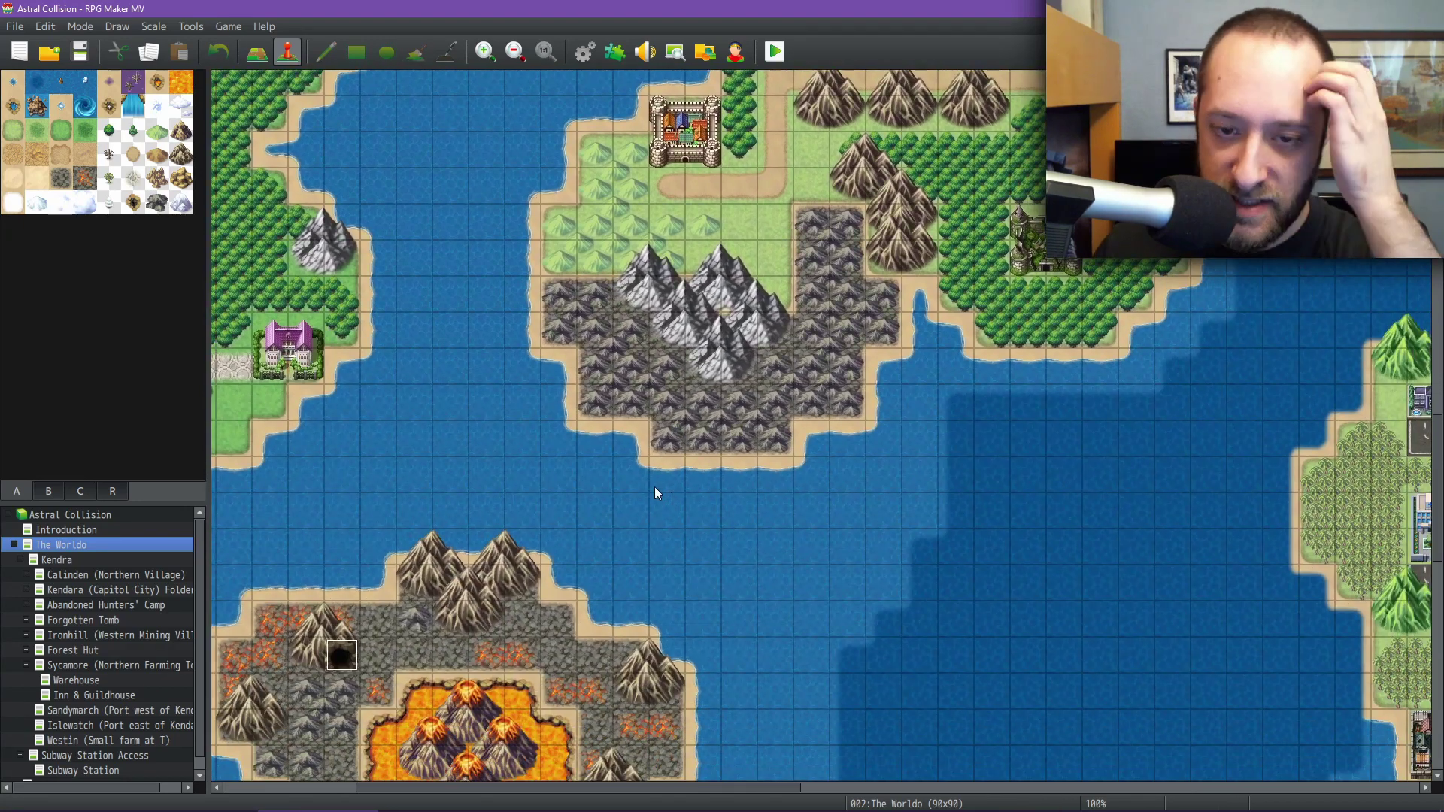
middle_click_drag(671, 453, 590, 422)
- Zoom The Worldo map out to 42% and survey the overall layout of its islands and continents
scroll(611, 435, "down", 4, "ctrl")
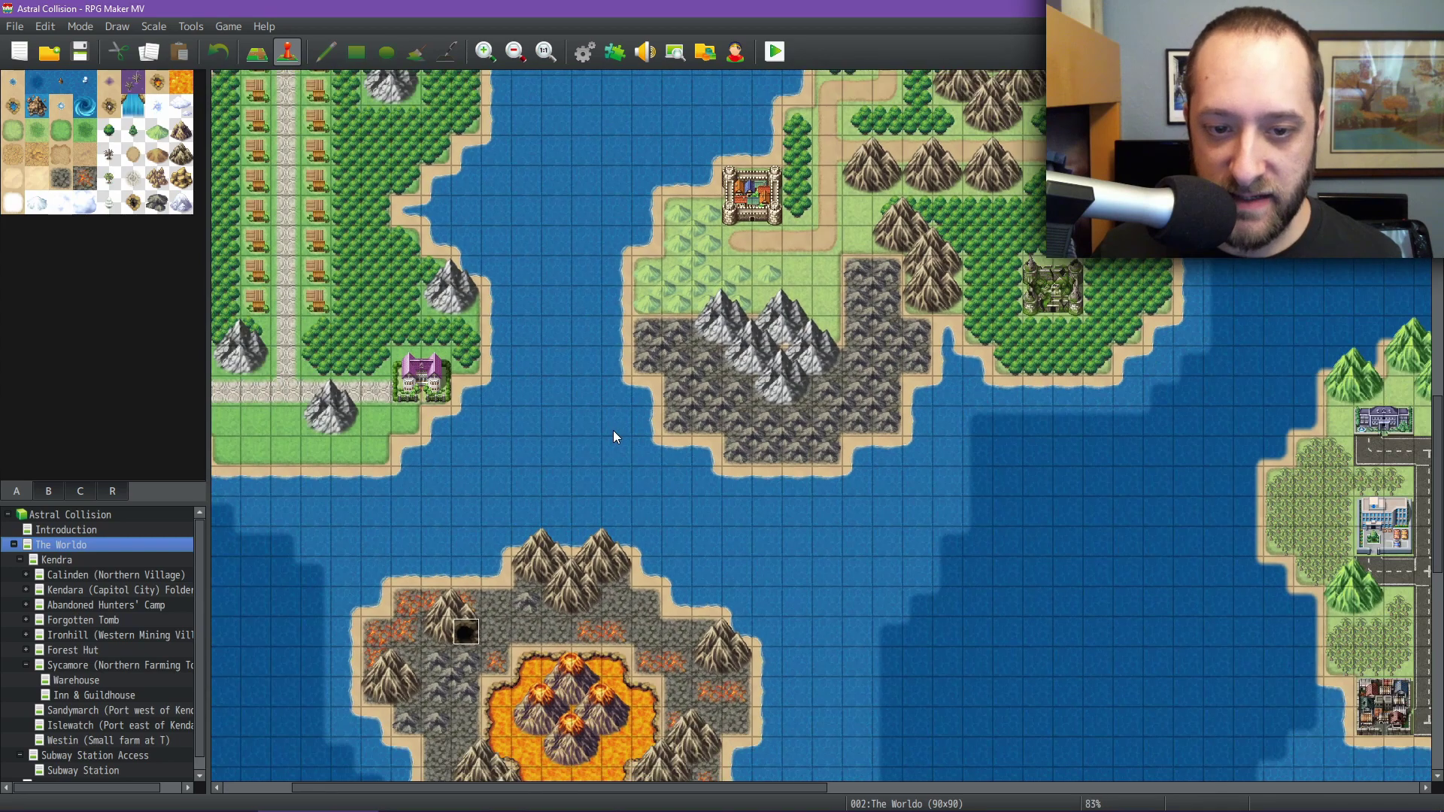
scroll(612, 436, "down", 1, "ctrl")
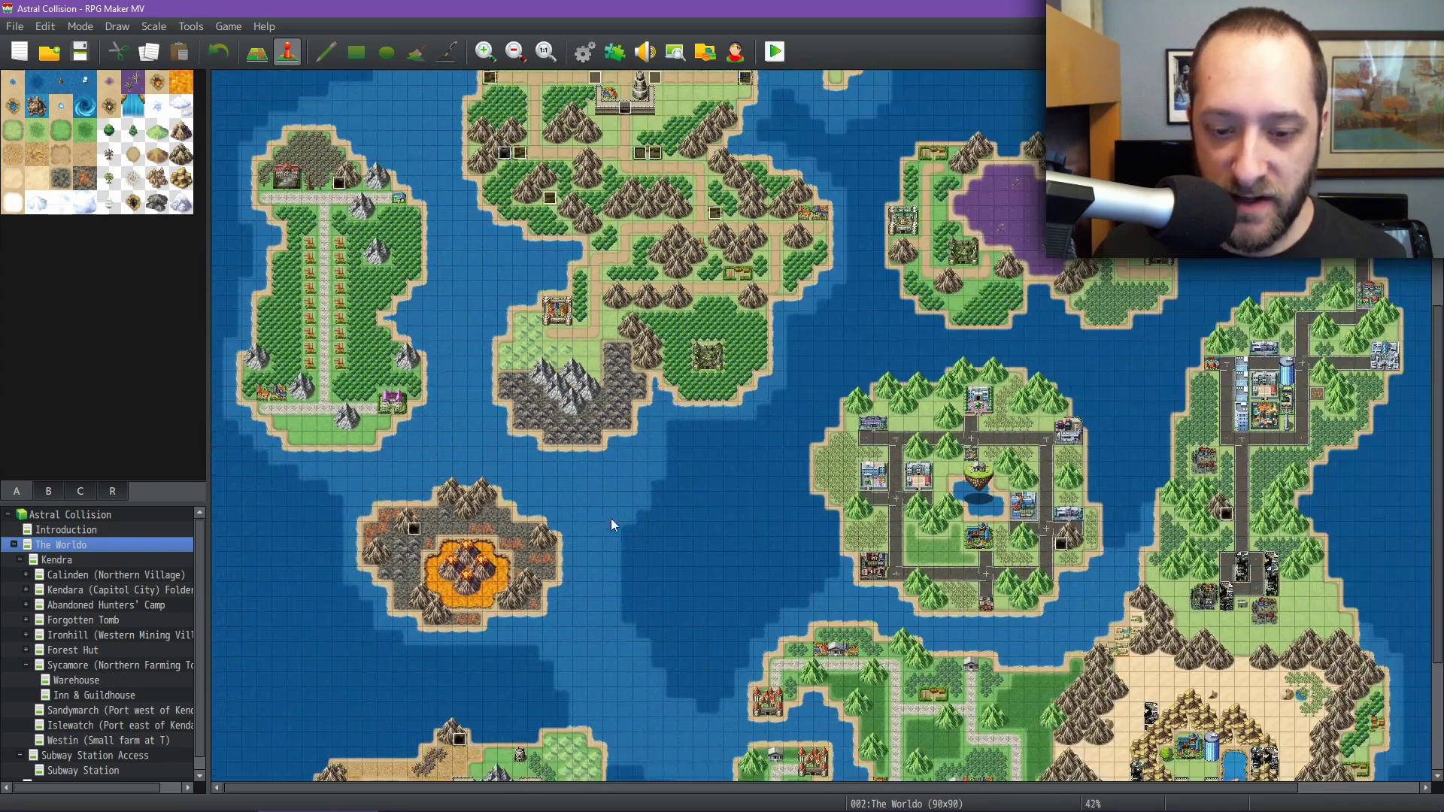
middle_click_drag(604, 517, 584, 552)
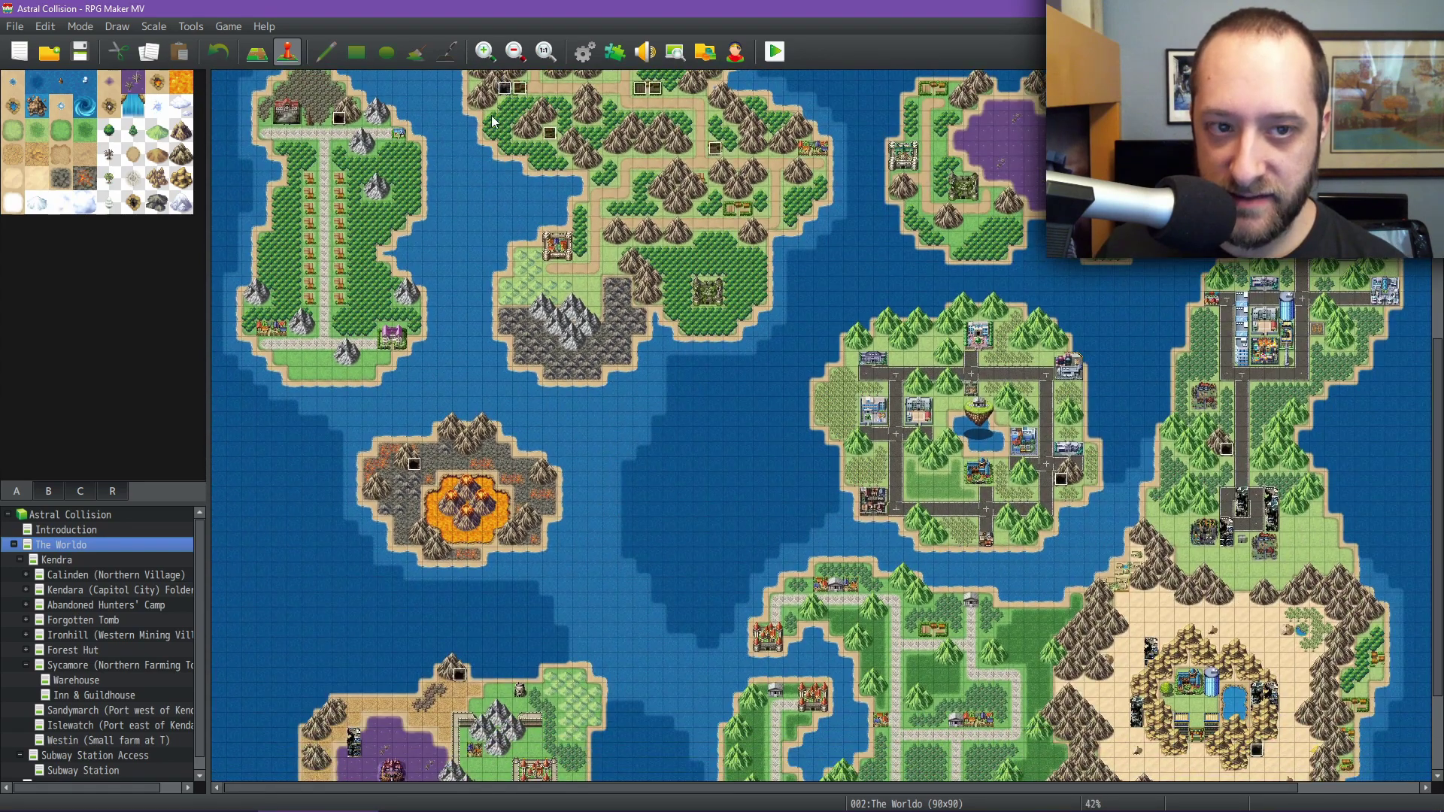
middle_click_drag(487, 116, 485, 86)
mouse_move(485, 163)
middle_mouse_down()
mouse_move(485, 104)
mouse_move(475, 166)
middle_mouse_up()
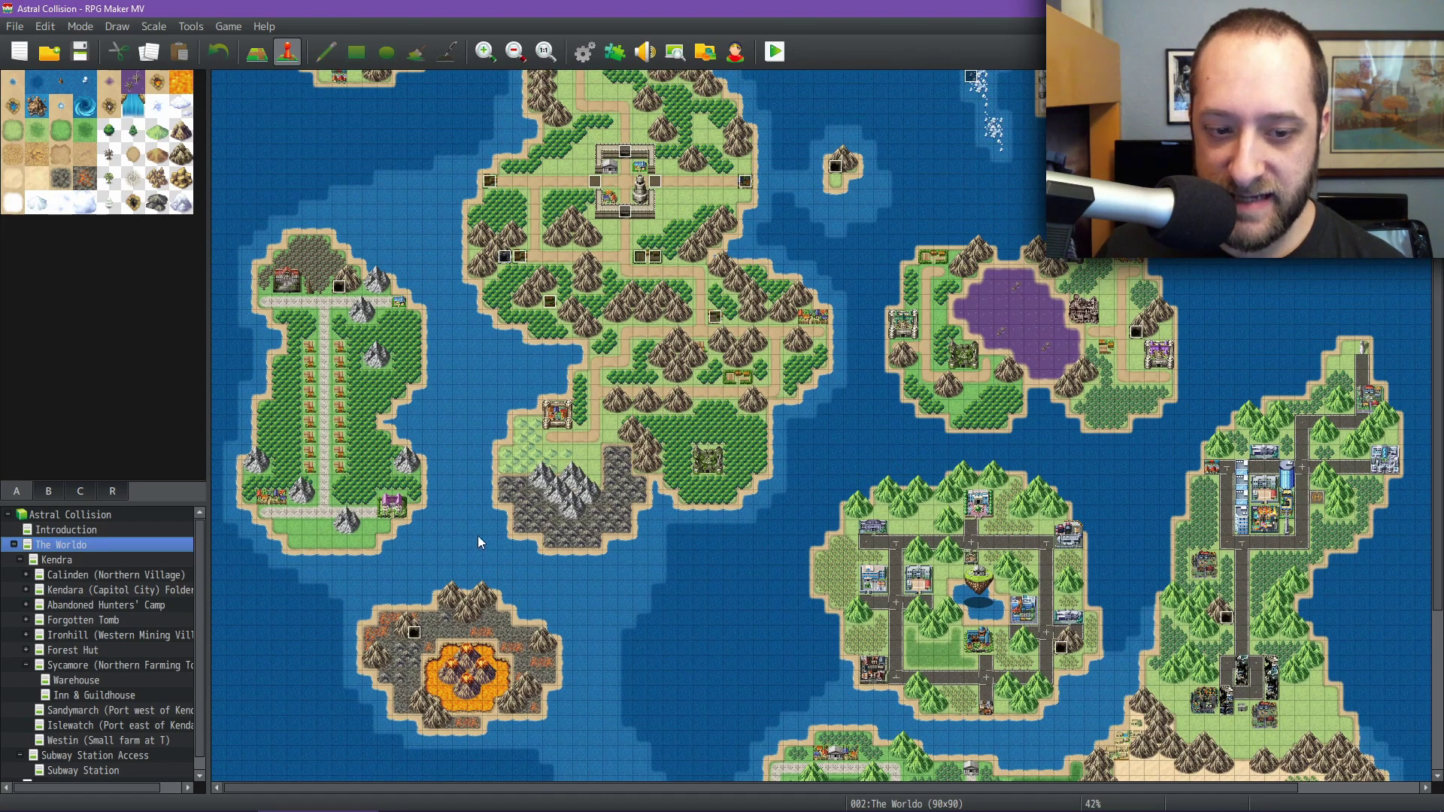
- Survey The Worldo map's continents, from the northern desert and snow lands to the volcanic island and the southern continents
middle_click_drag(590, 662, 737, 636)
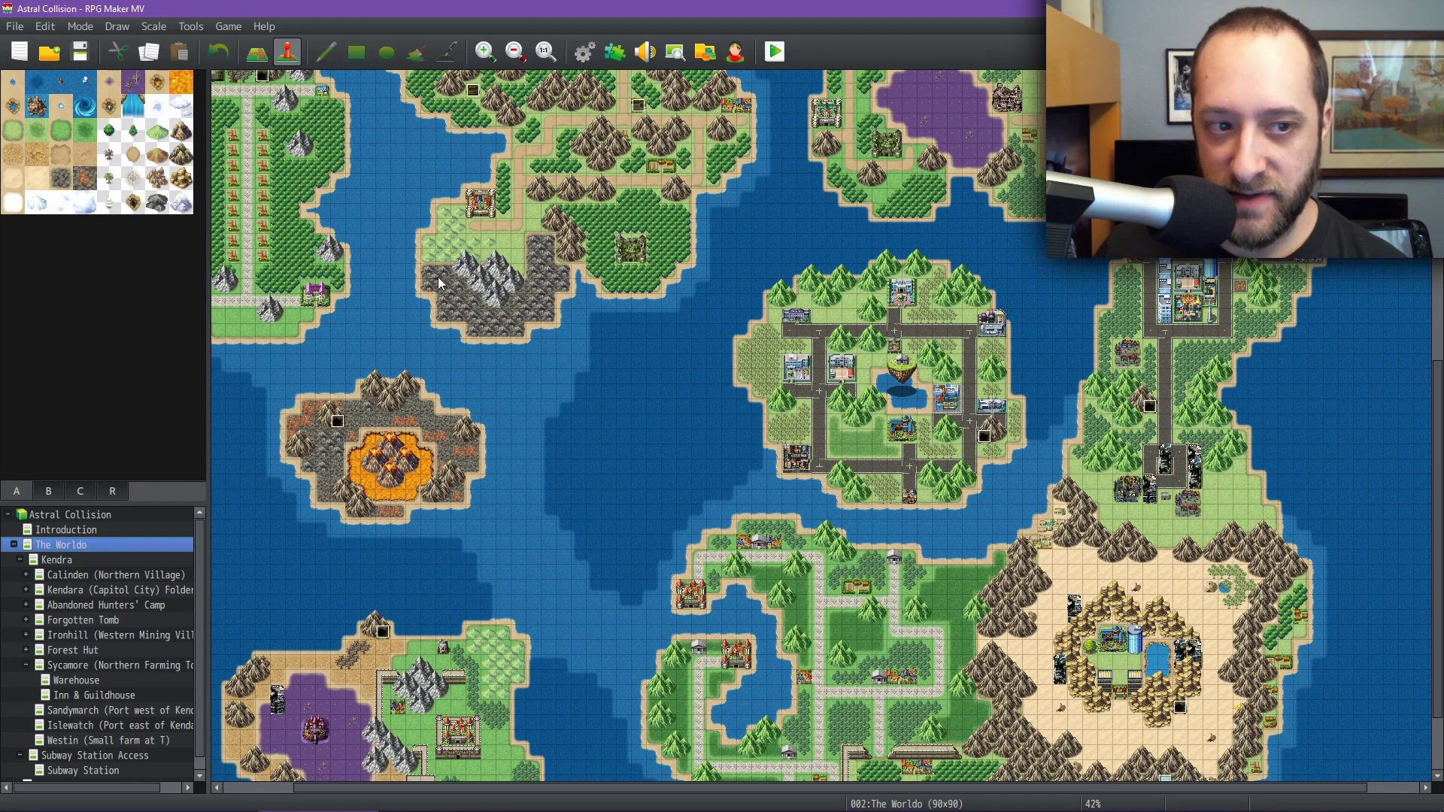
middle_click_drag(419, 241, 380, 203)
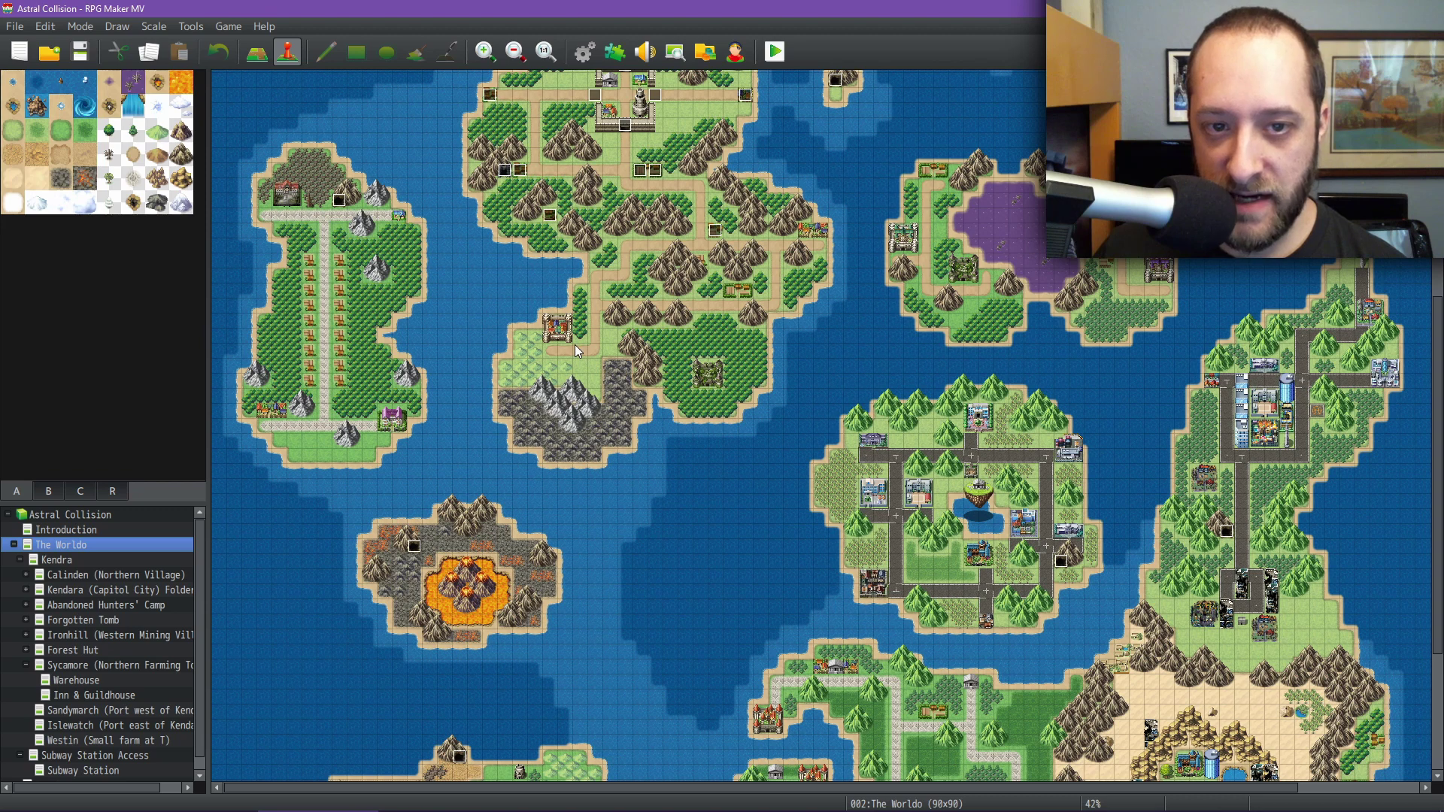
middle_click_drag(665, 376, 740, 465)
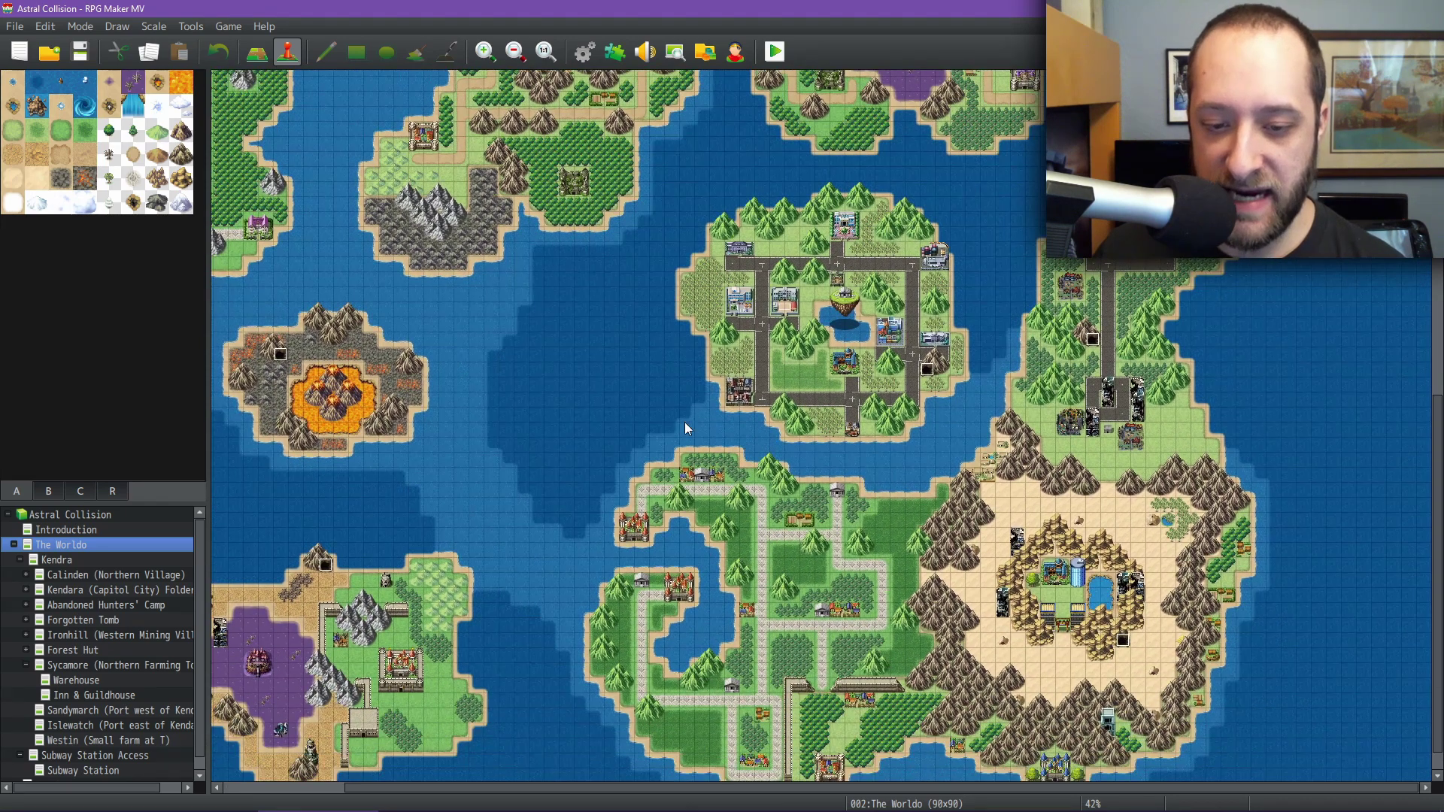
middle_click_drag(641, 370, 627, 274)
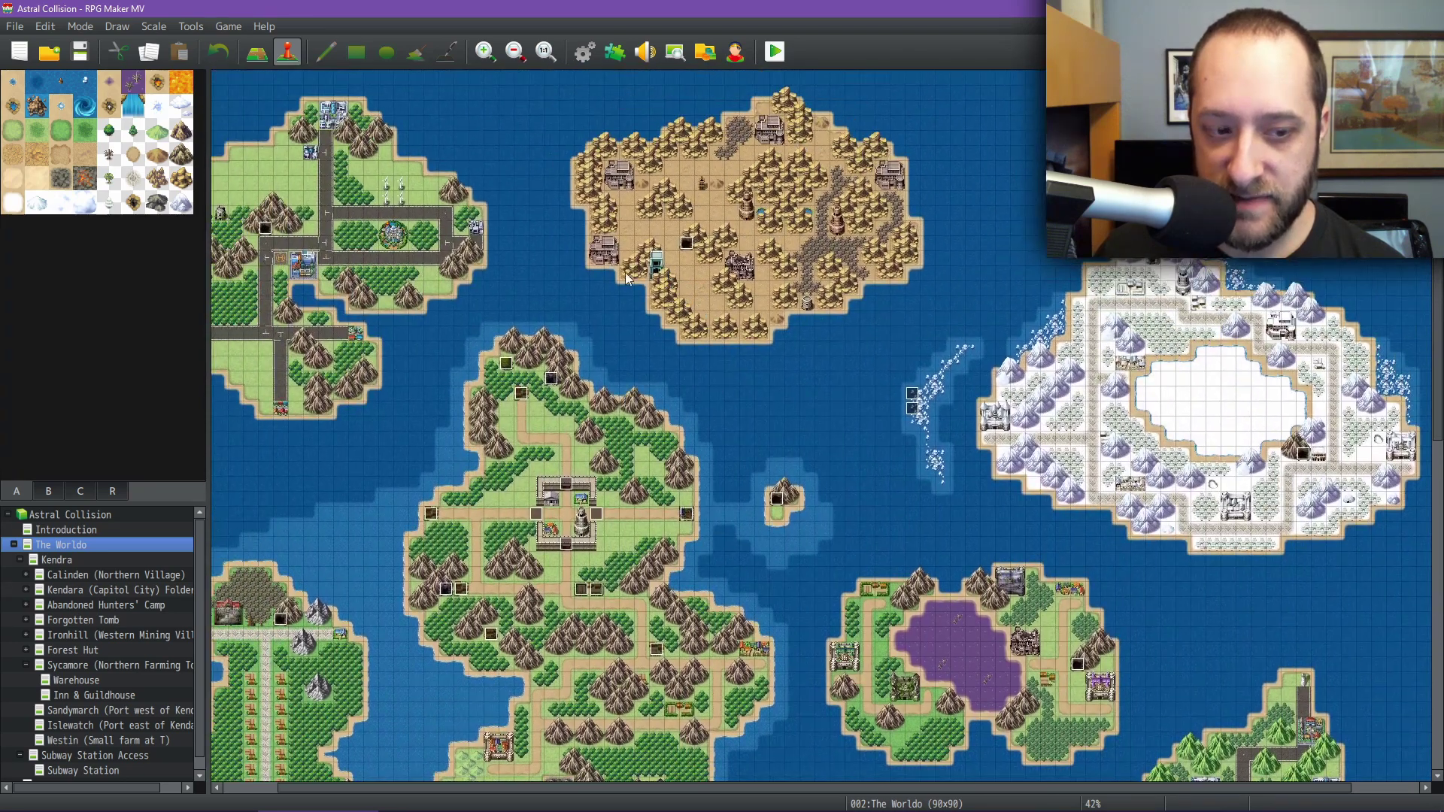
middle_click_drag(579, 335, 935, 403)
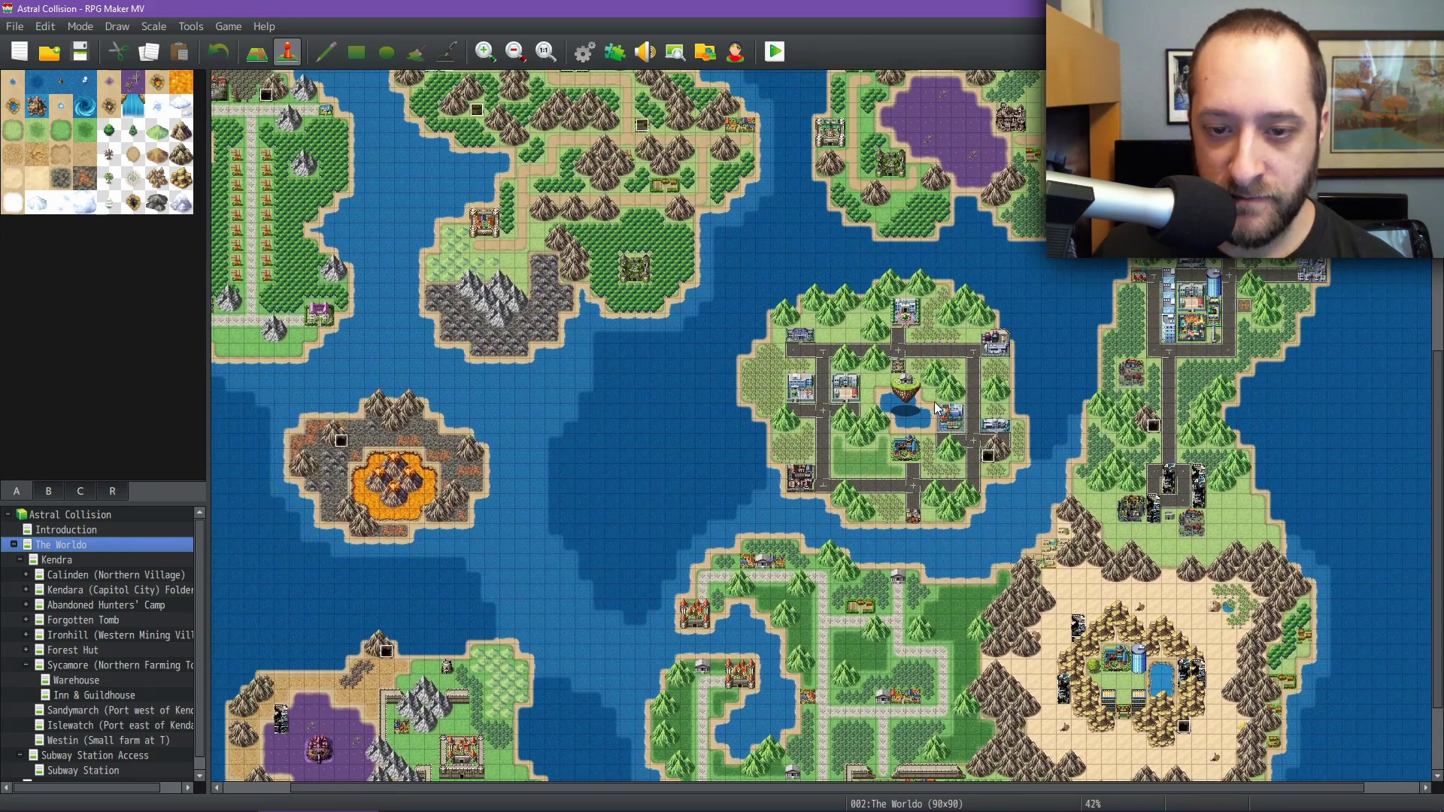
middle_click_drag(819, 351, 794, 312)
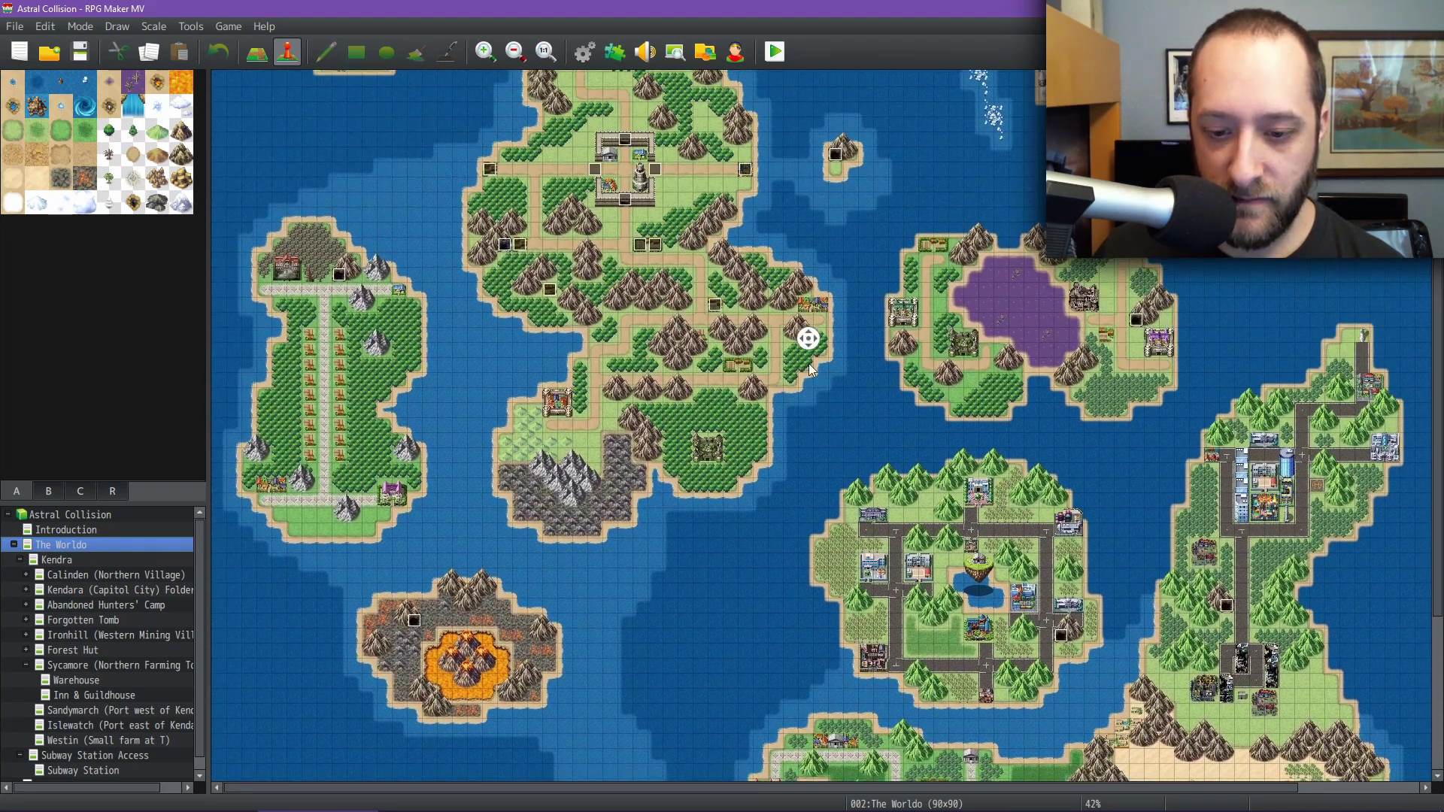
scroll(806, 412, "down", 5)
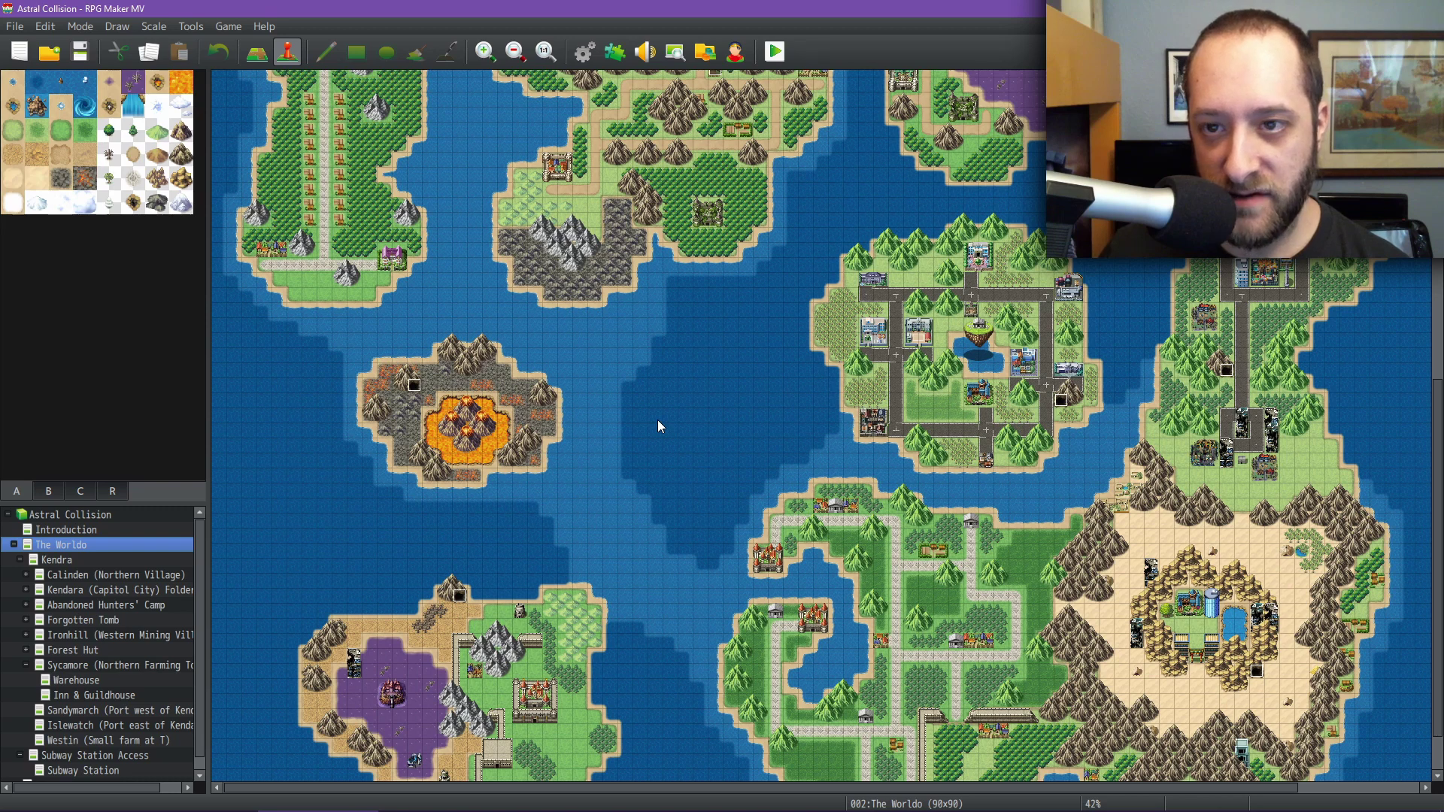
middle_click_drag(638, 484, 681, 375)
middle_click_drag(681, 376, 621, 365)
scroll(618, 291, "down", 3)
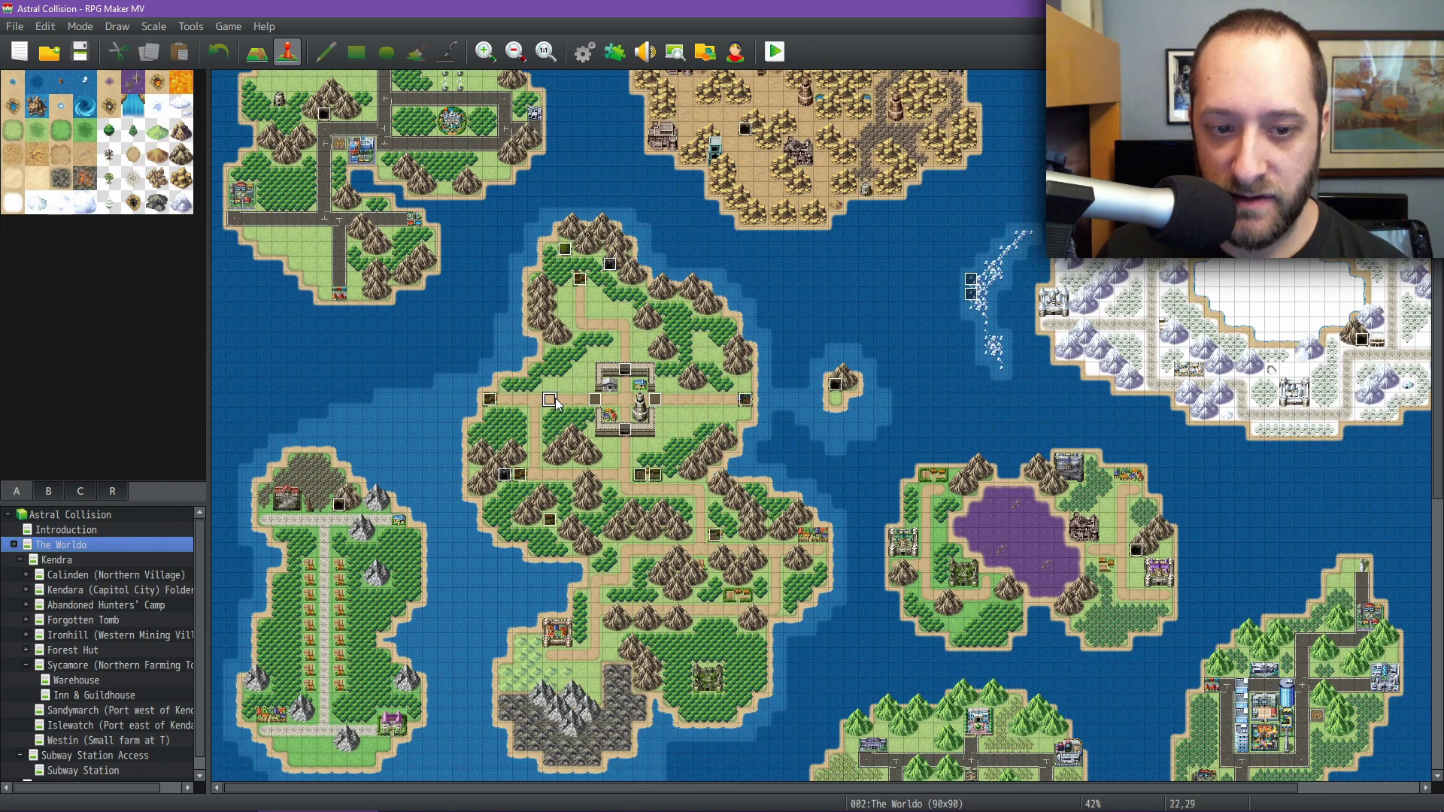
- Create a new event at tile 22,29 west of the walled city and preview the NPCs_Kendra character sheet for its image
double_click(555, 399)
double_click(395, 481)
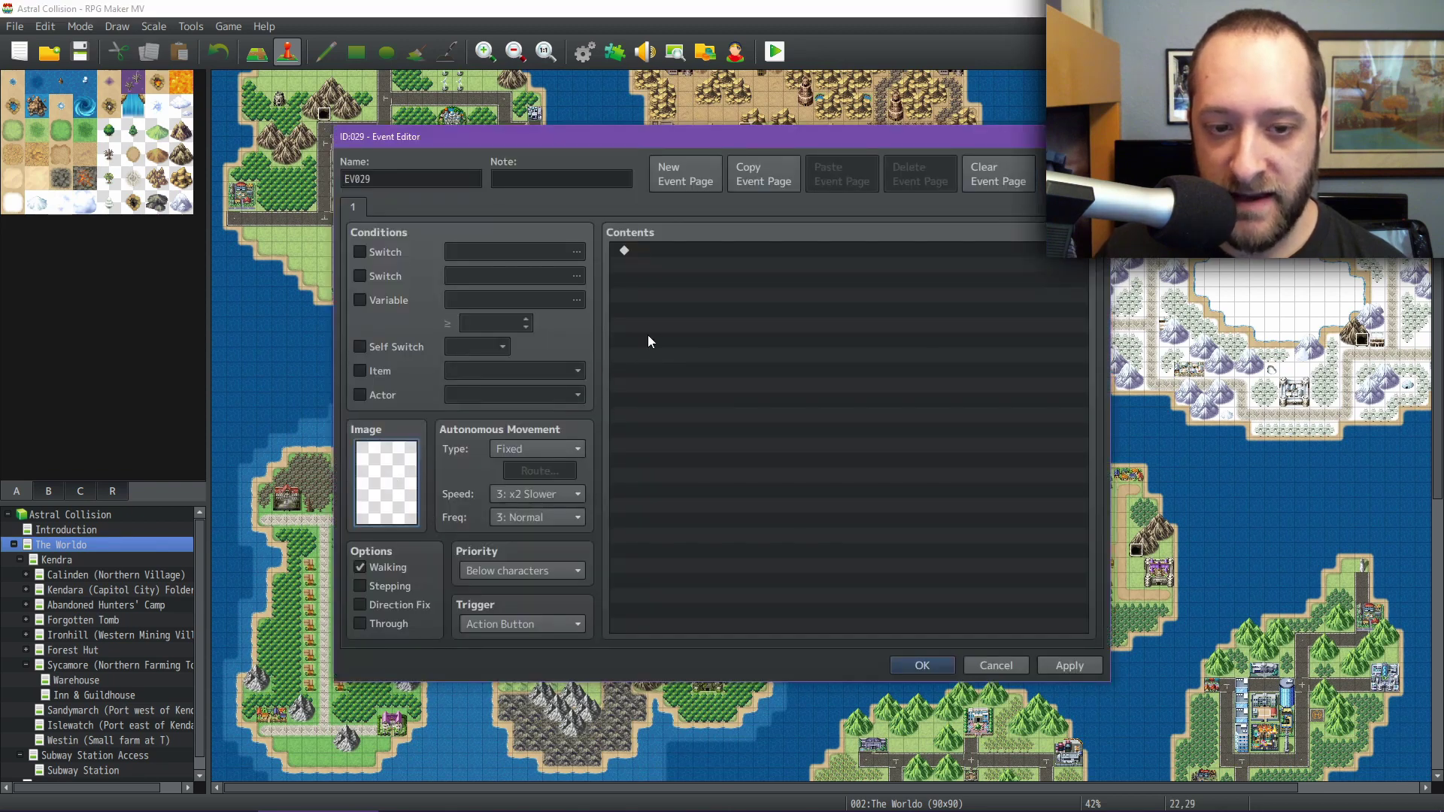
left_click_drag(602, 316, 604, 339)
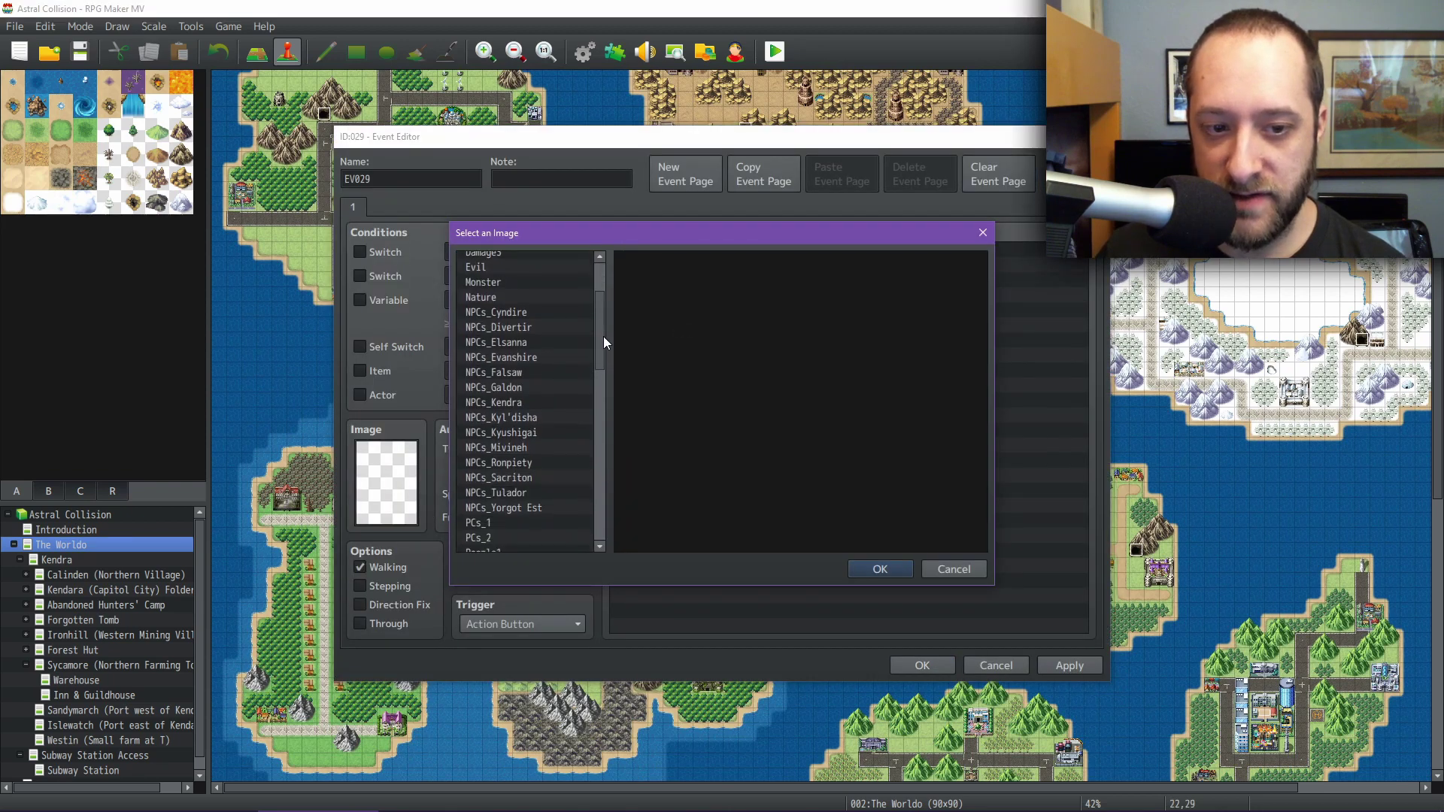
left_click(521, 403)
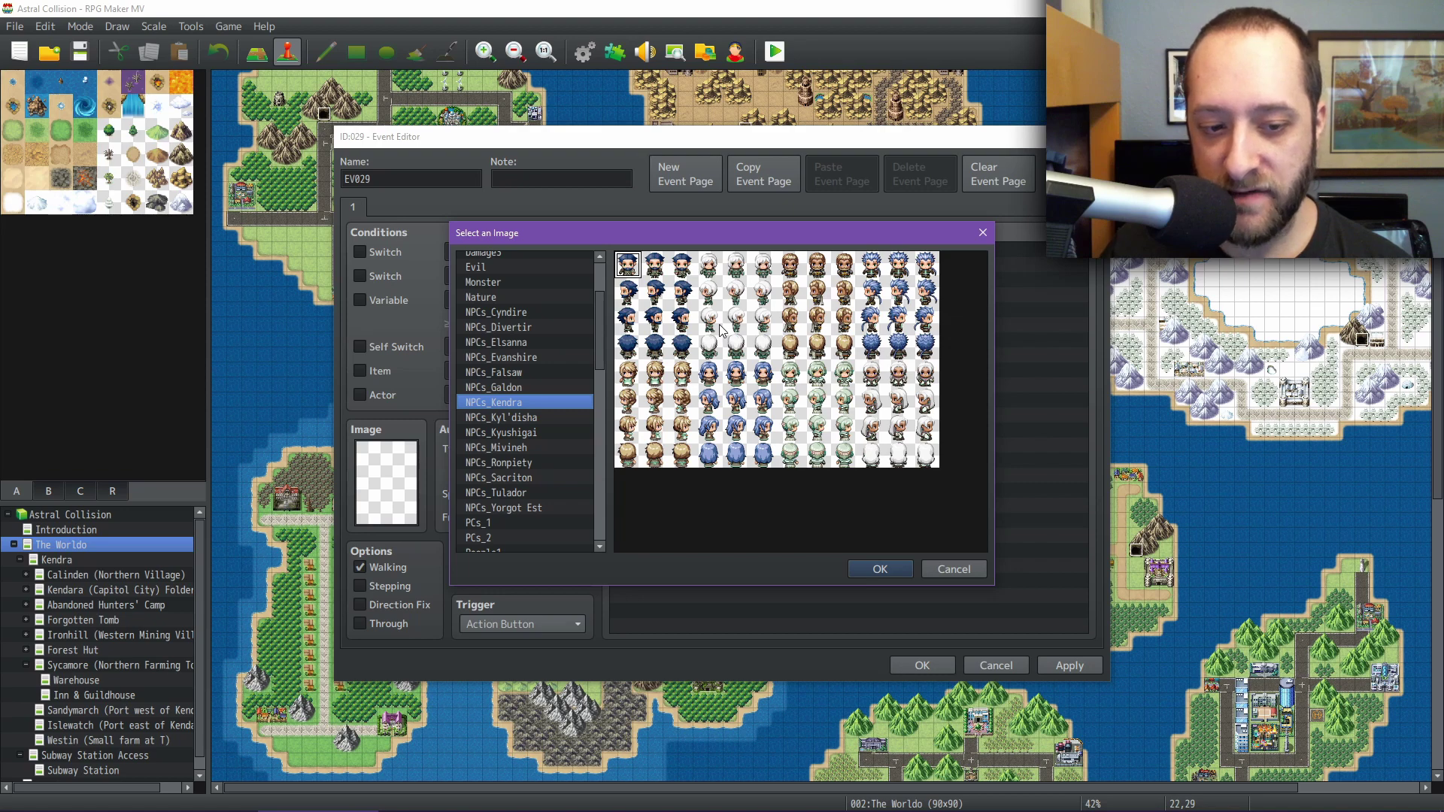
- Compare the NPC character sheets from NPCs_Cyndire through NPCs_Divertir and NPCs_Elsanna to NPCs_Evanshire
left_click(531, 313)
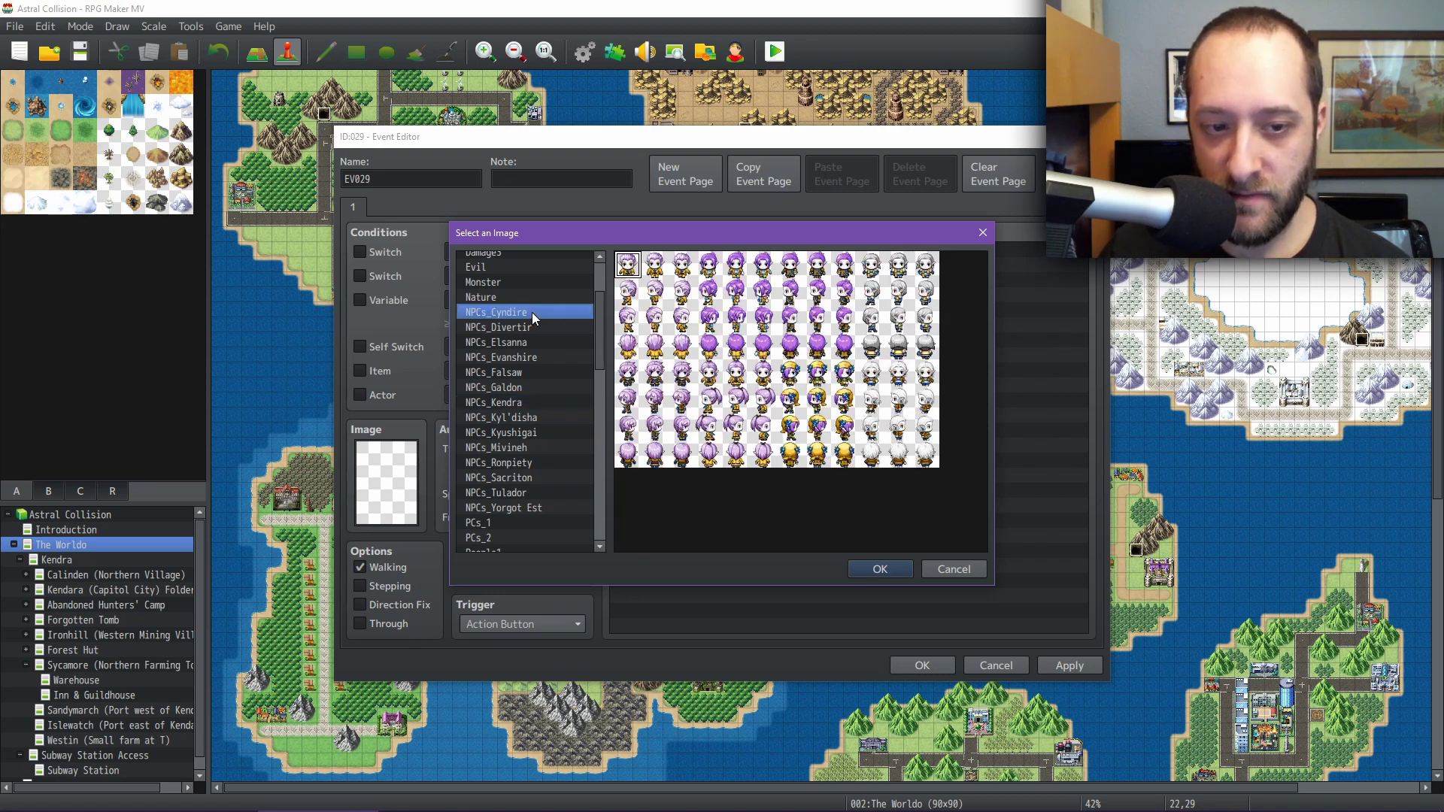
key("Down")
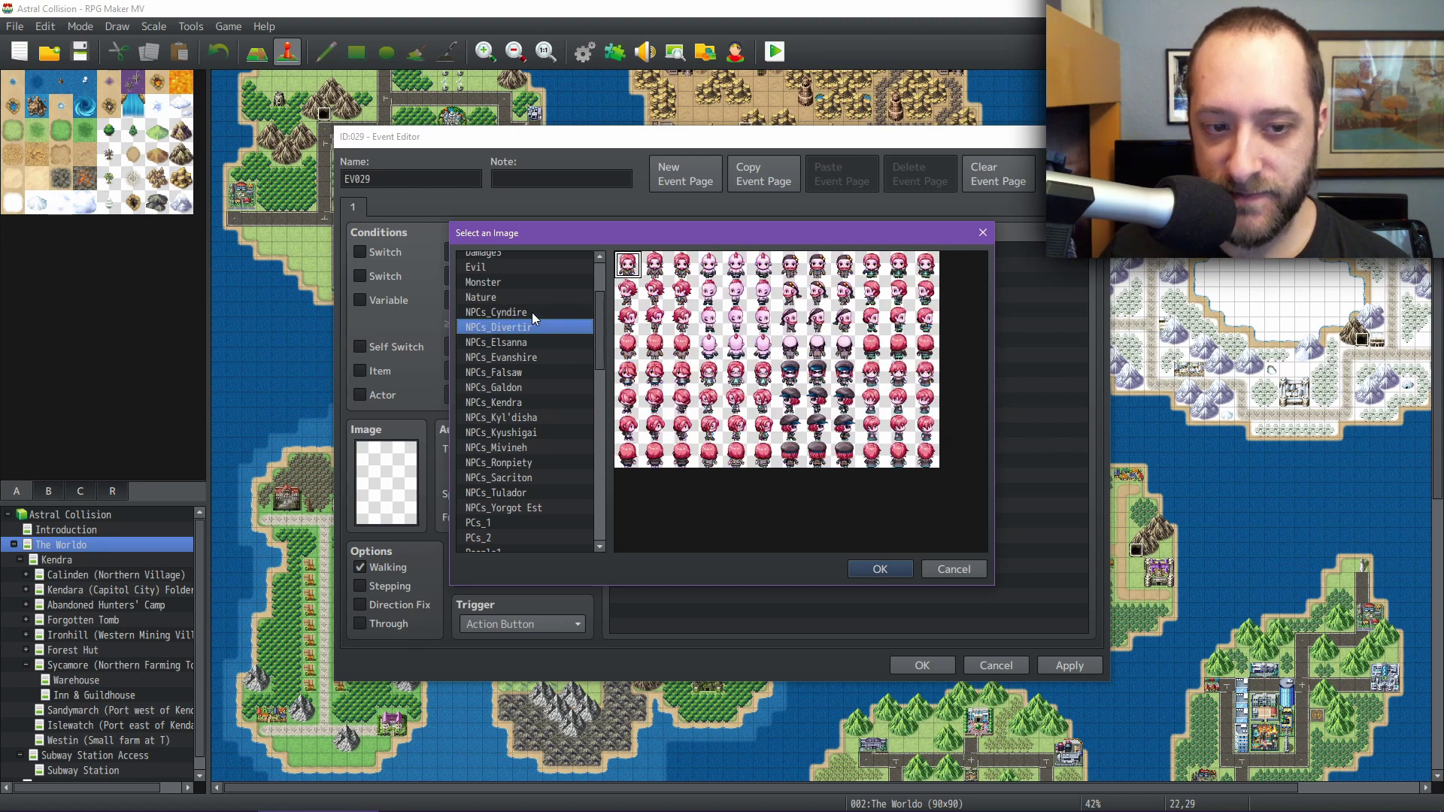
key("Down")
key("Down")
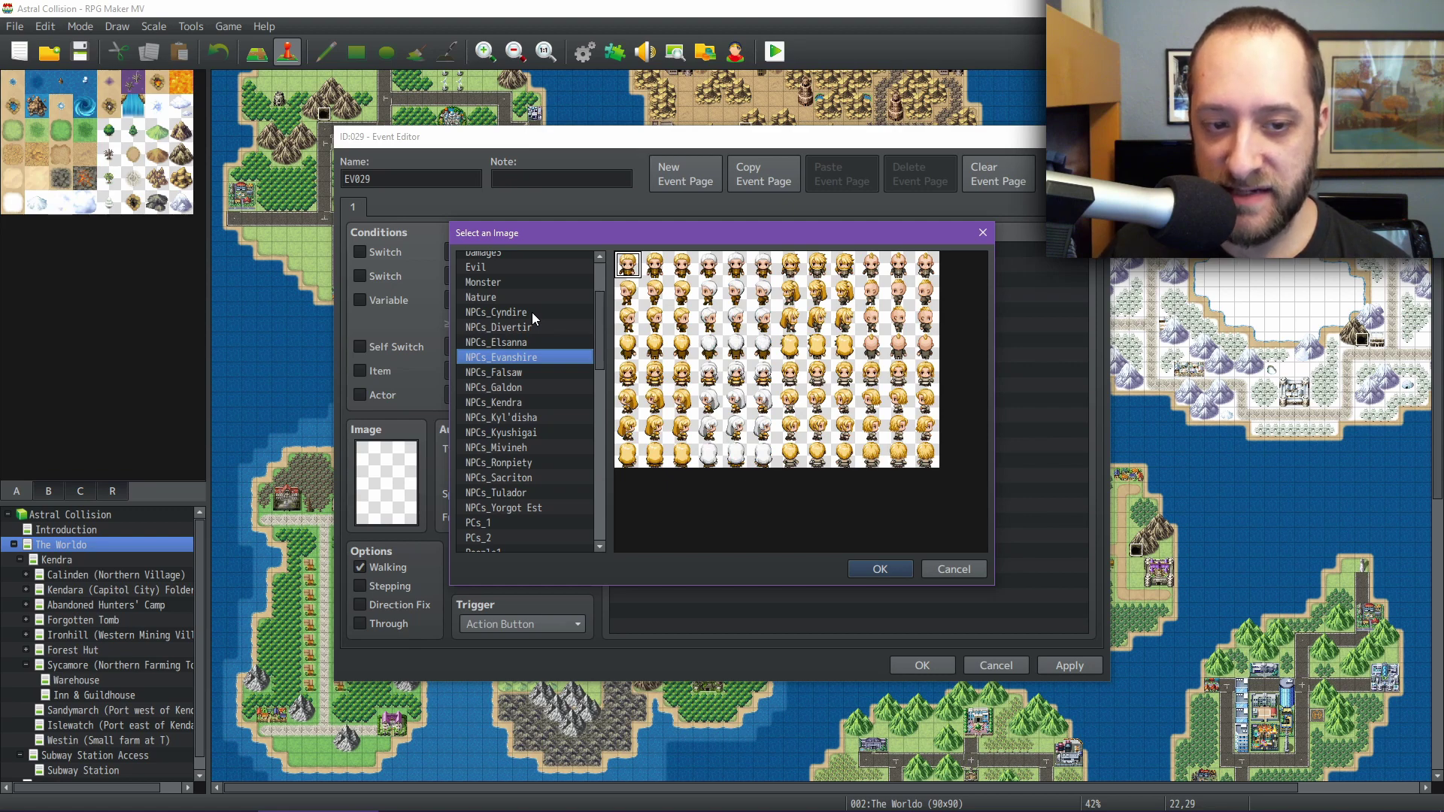
key("Up")
key("Up")
key("Up")
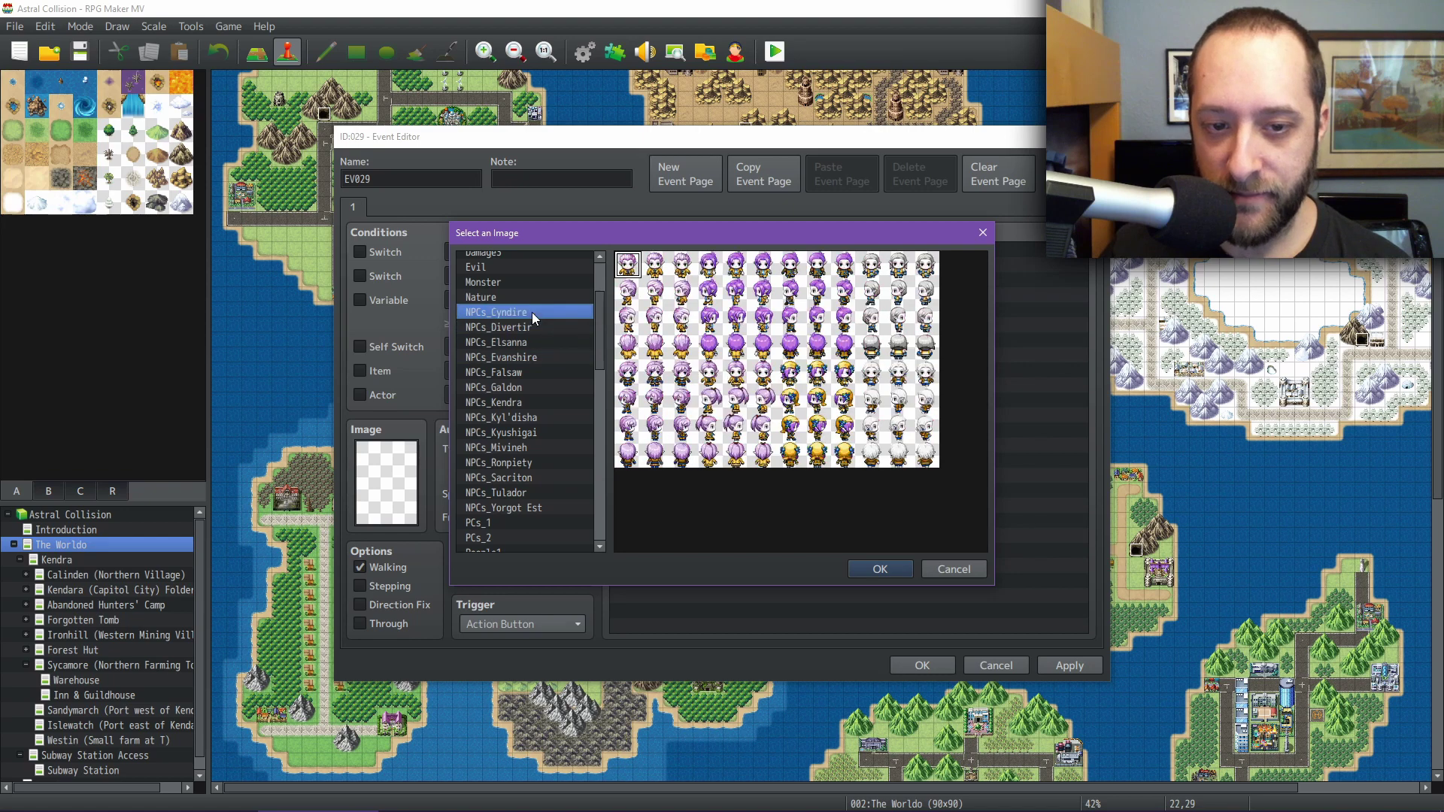
key("Down")
key("Down")
key("Down")
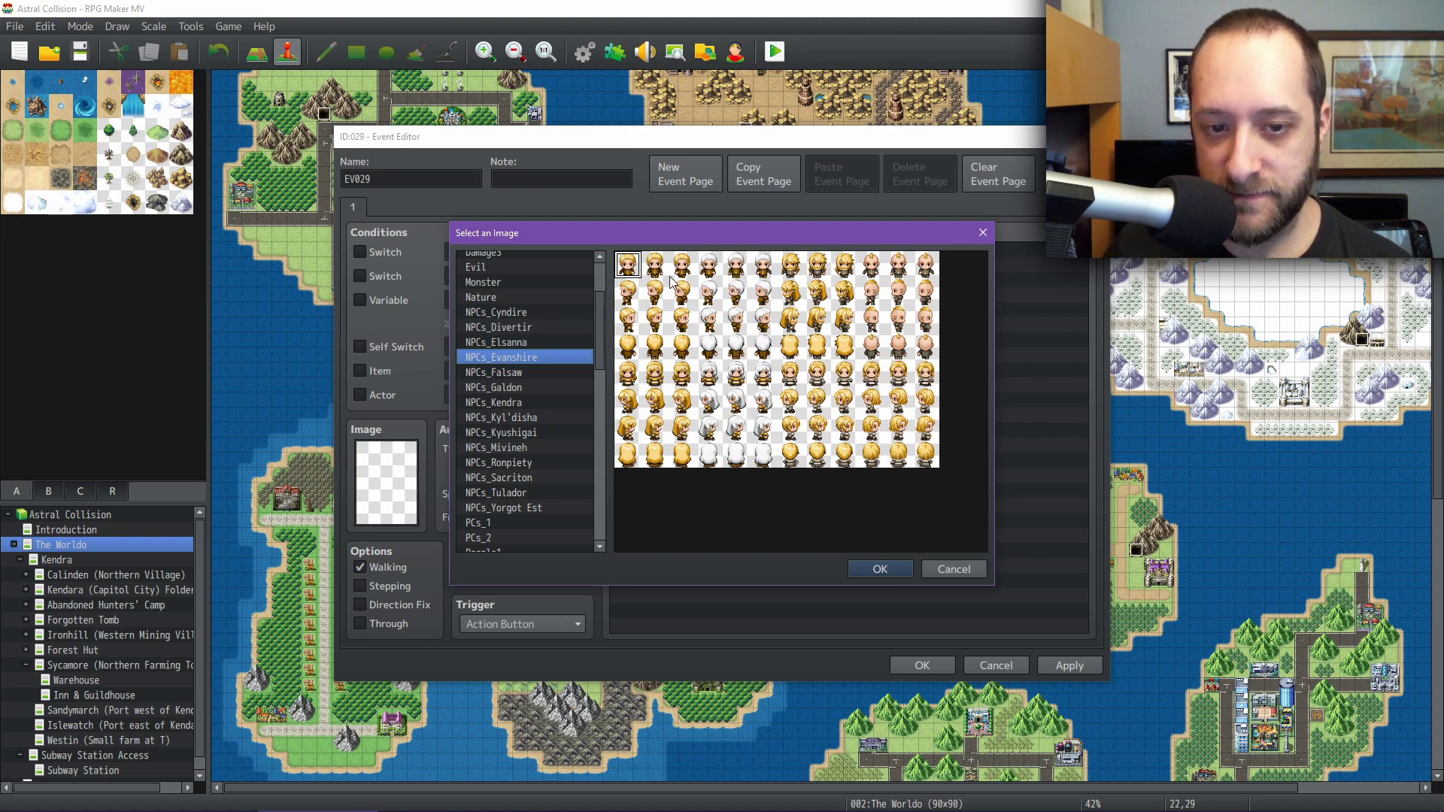
- Examine individual blond and white-haired characters in the upper and lower rows of the NPCs_Evanshire sheet
left_click(737, 265)
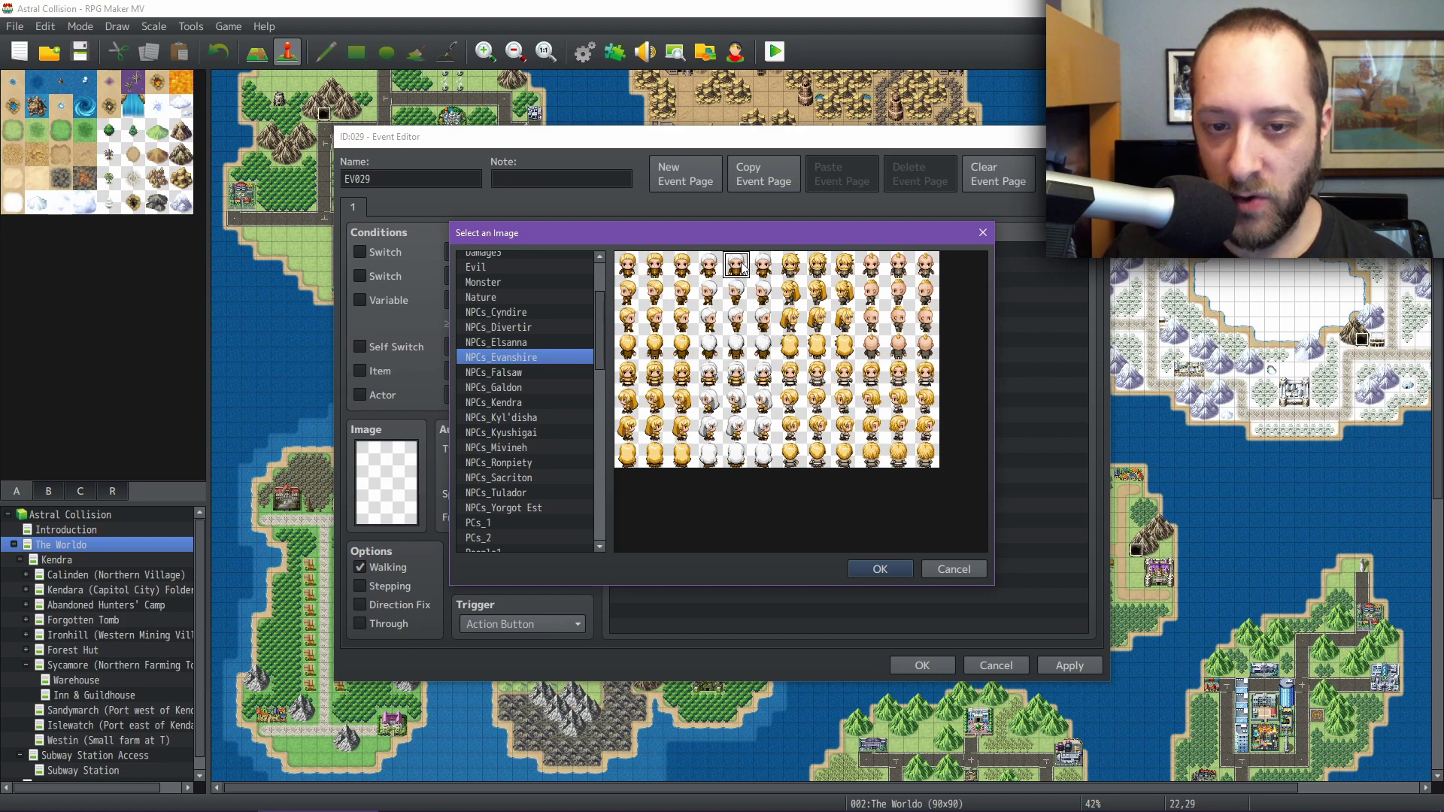
left_click(651, 265)
left_click(730, 268)
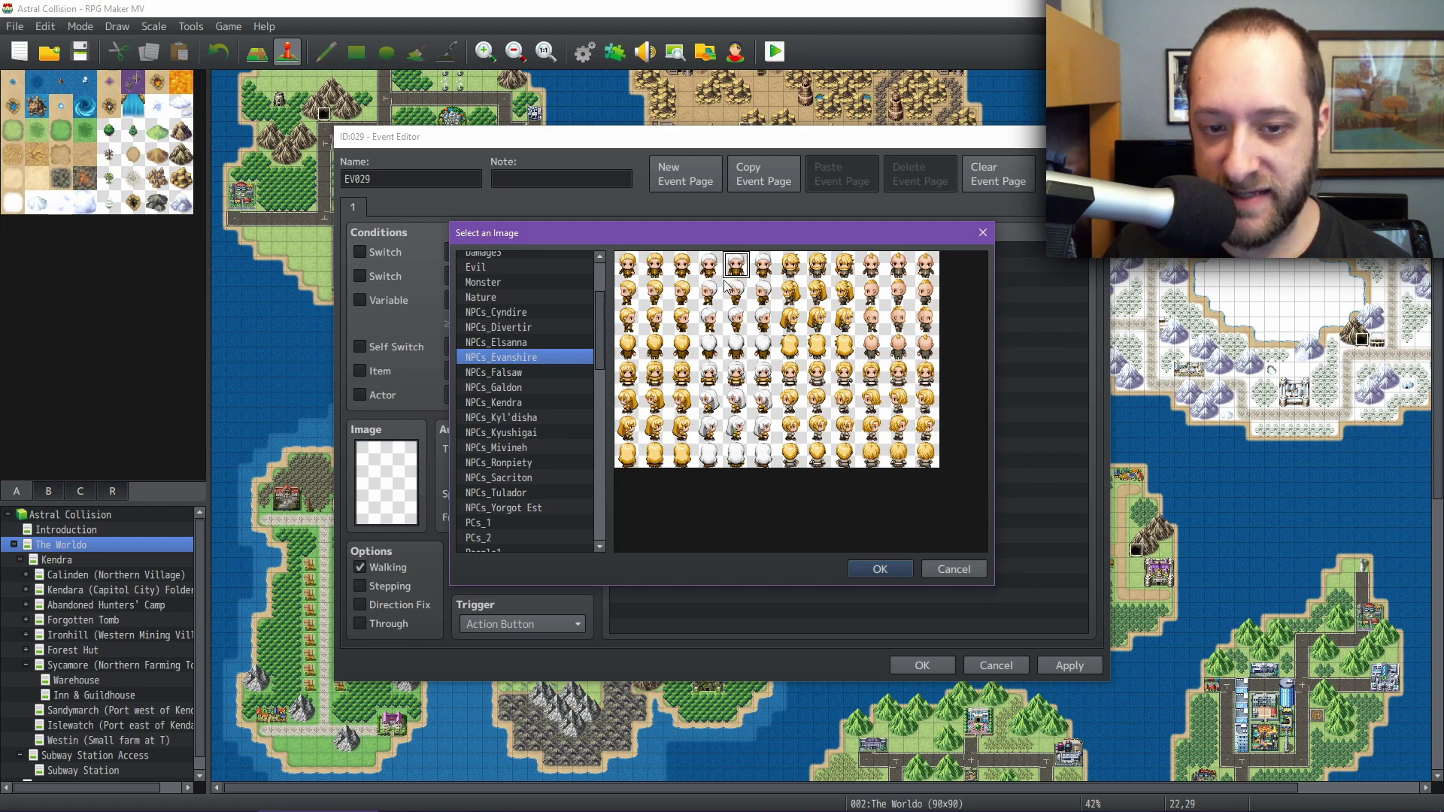
left_click(657, 380)
left_click(735, 384)
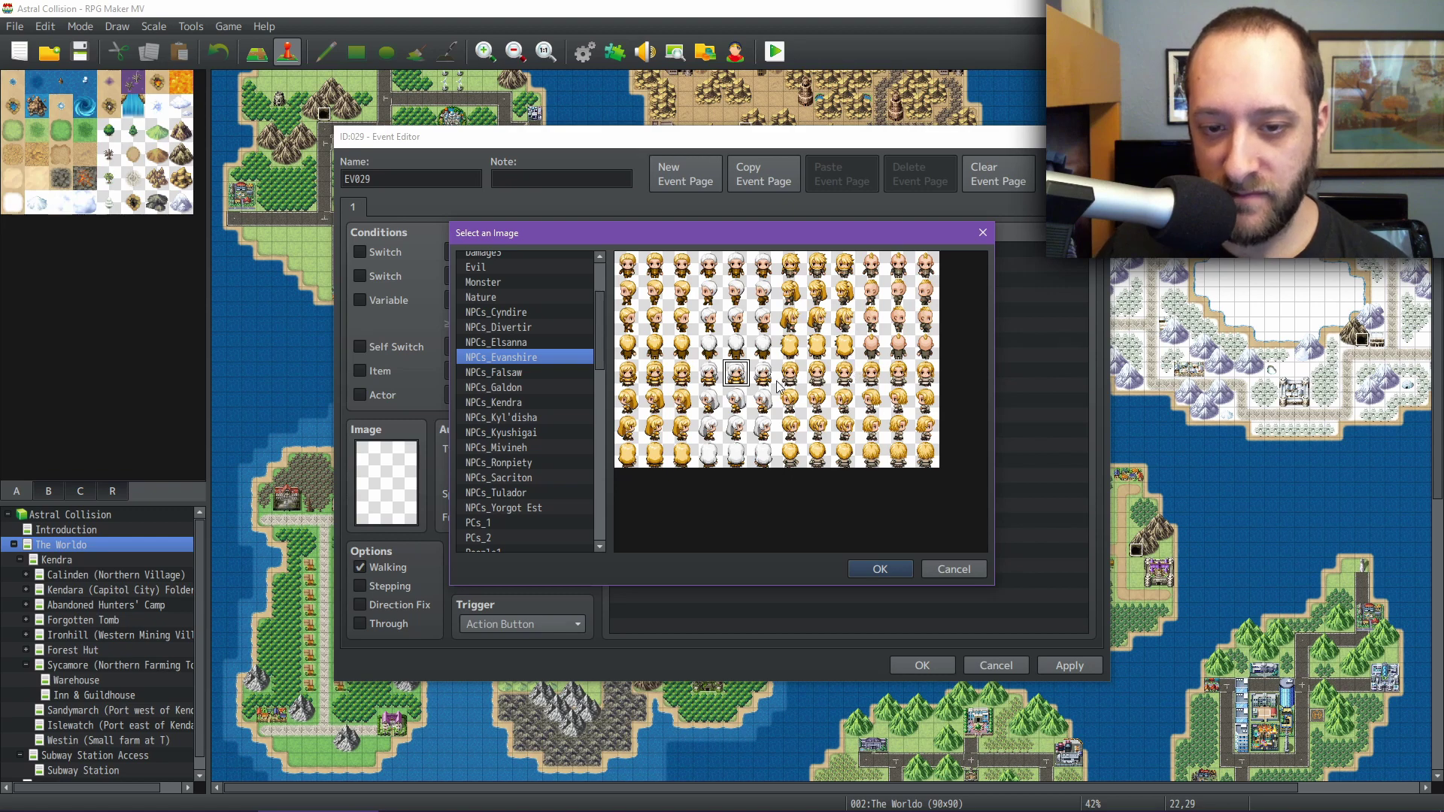
- Preview the NPCs_Falsaw and NPCs_Galdon character sheets and discard the new event without choosing an image
left_click(538, 373)
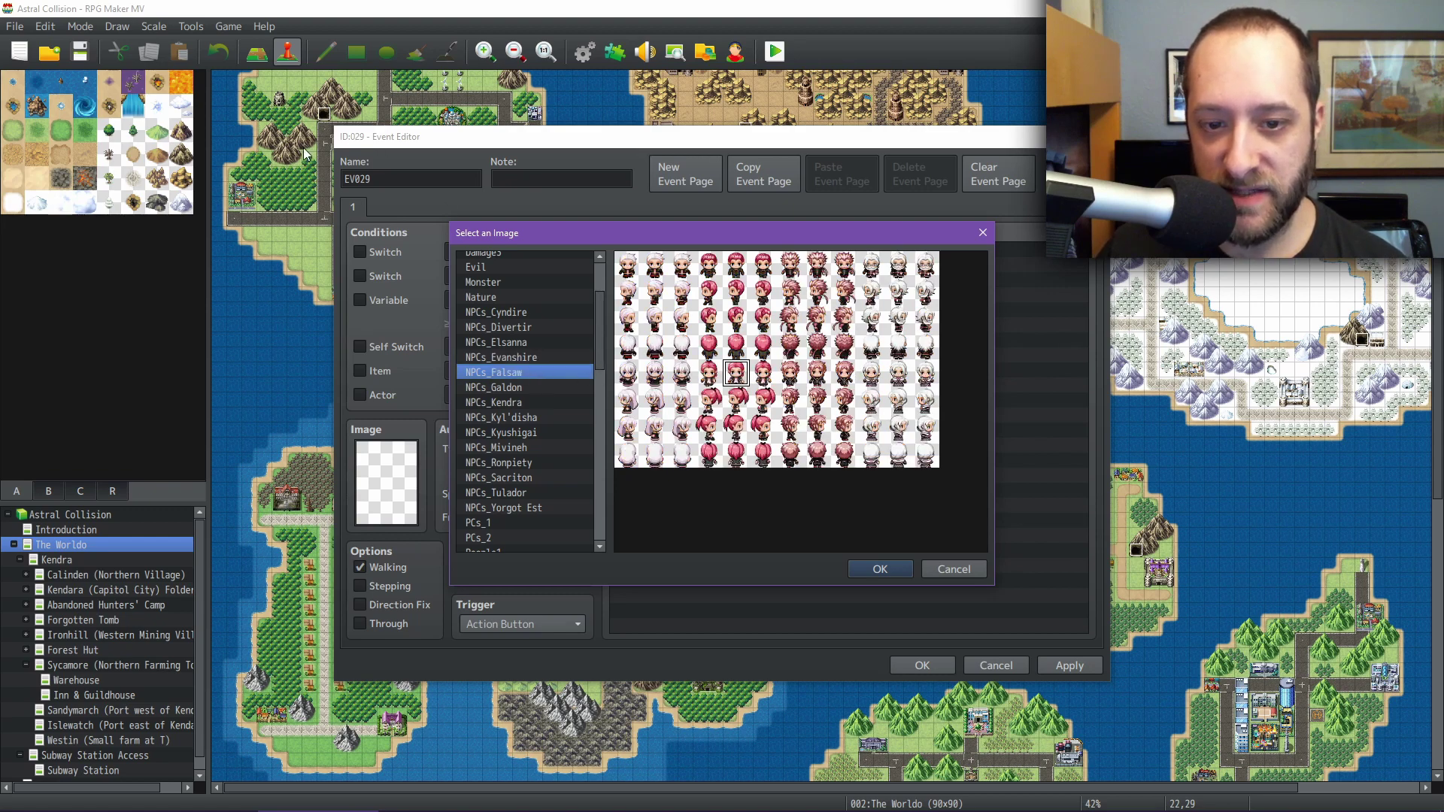
left_click(535, 386)
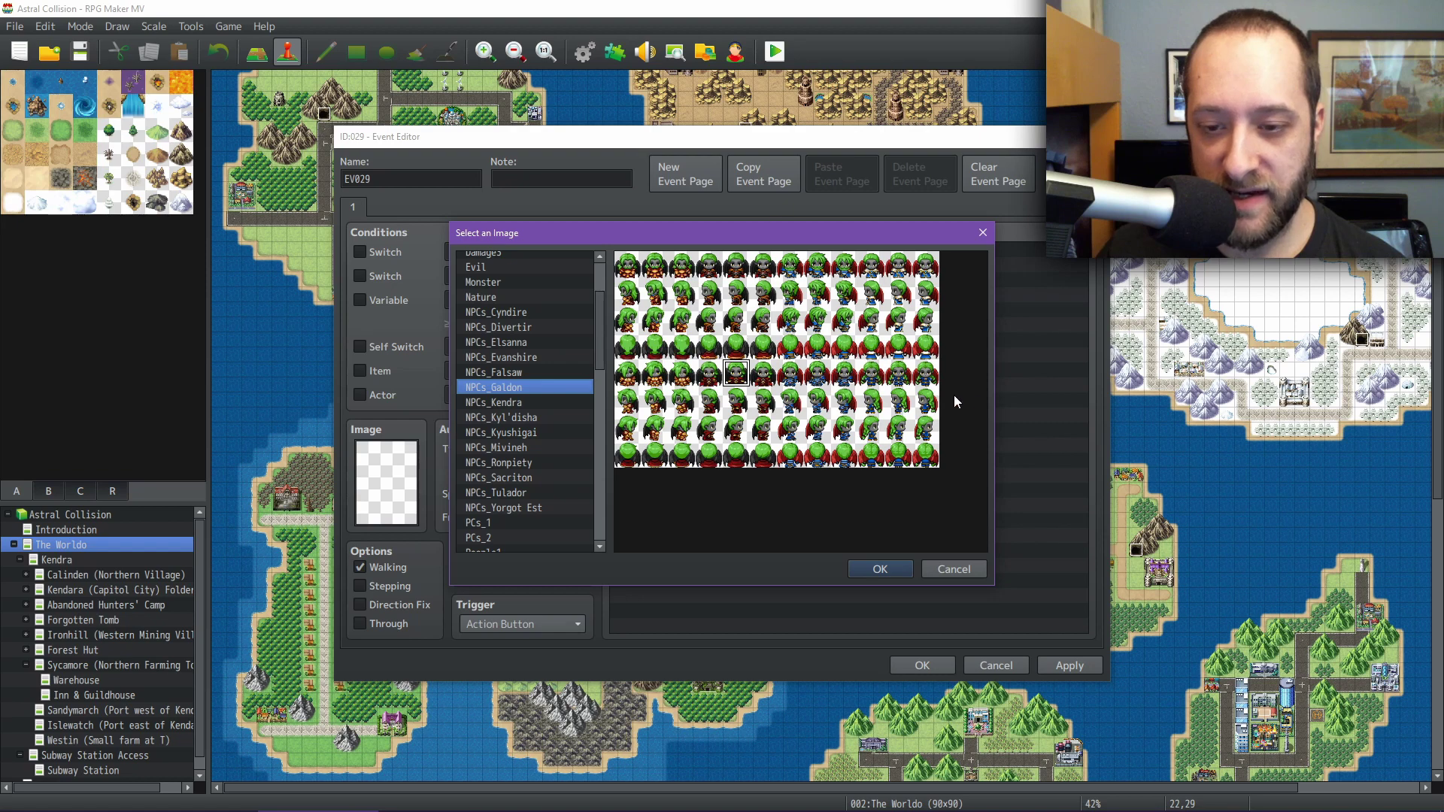
left_click(955, 569)
left_click(995, 665)
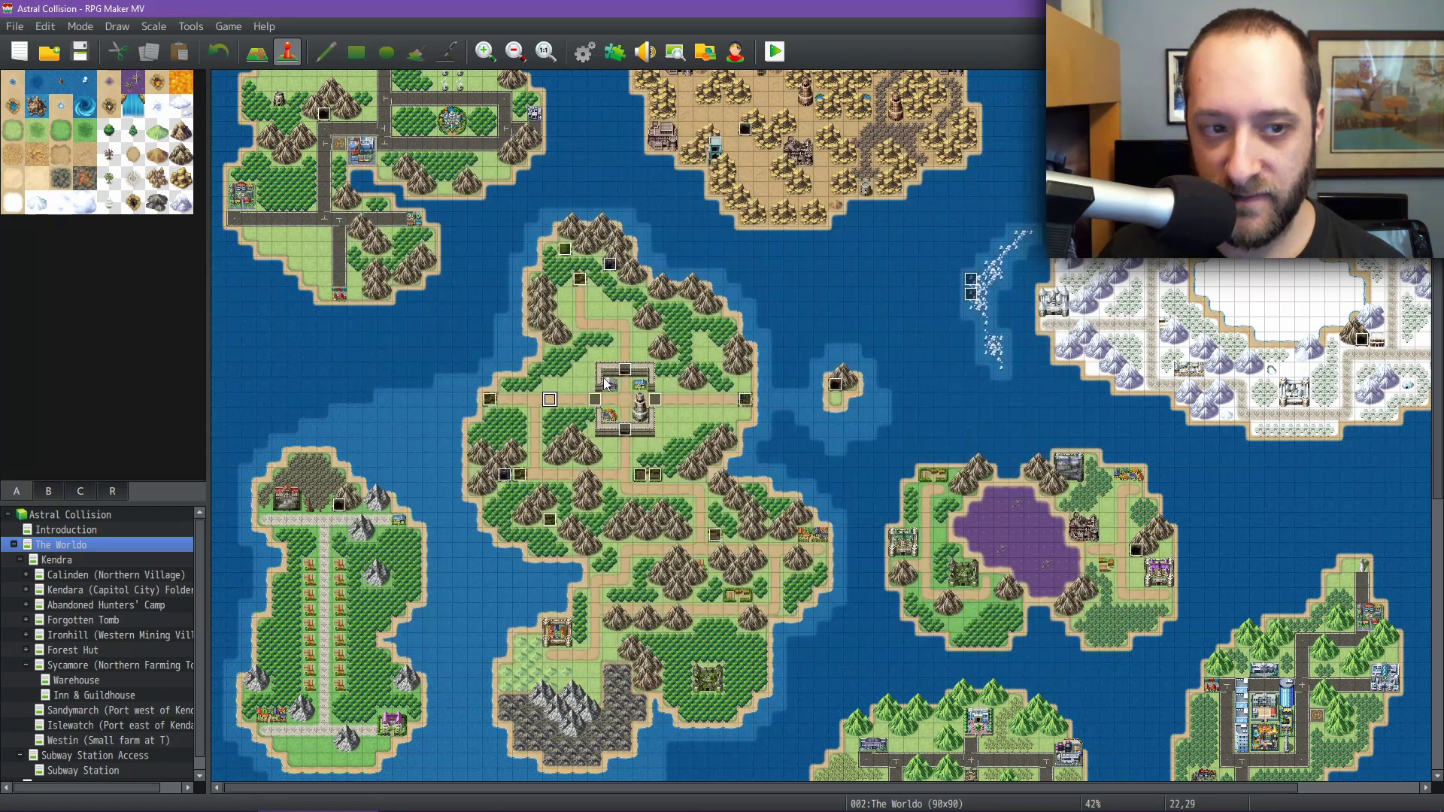
- Review the central continents of The Worldo map, then open the Database on its Actors list and close it unchanged
scroll(949, 522, "up", 3)
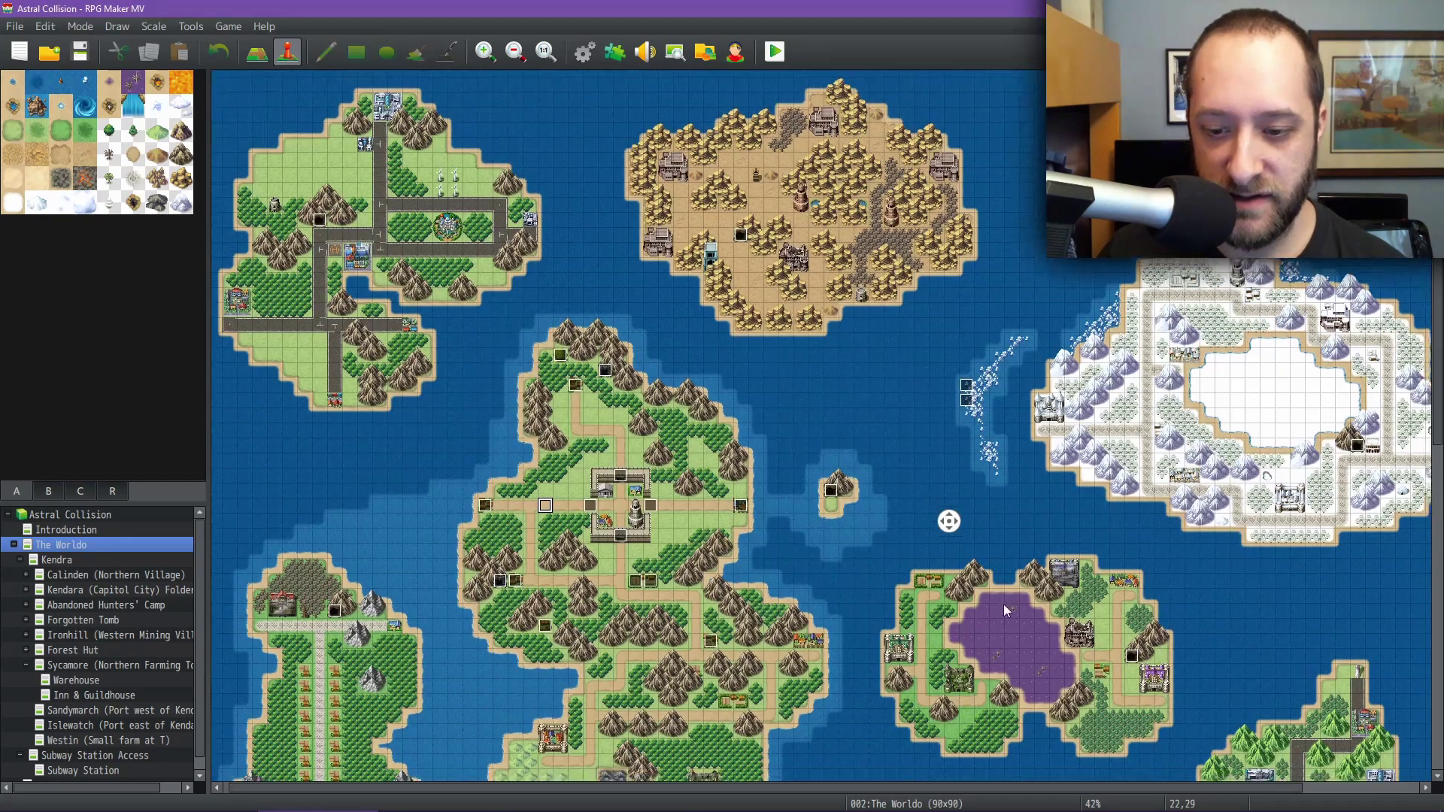
middle_click_drag(1003, 604, 1175, 703)
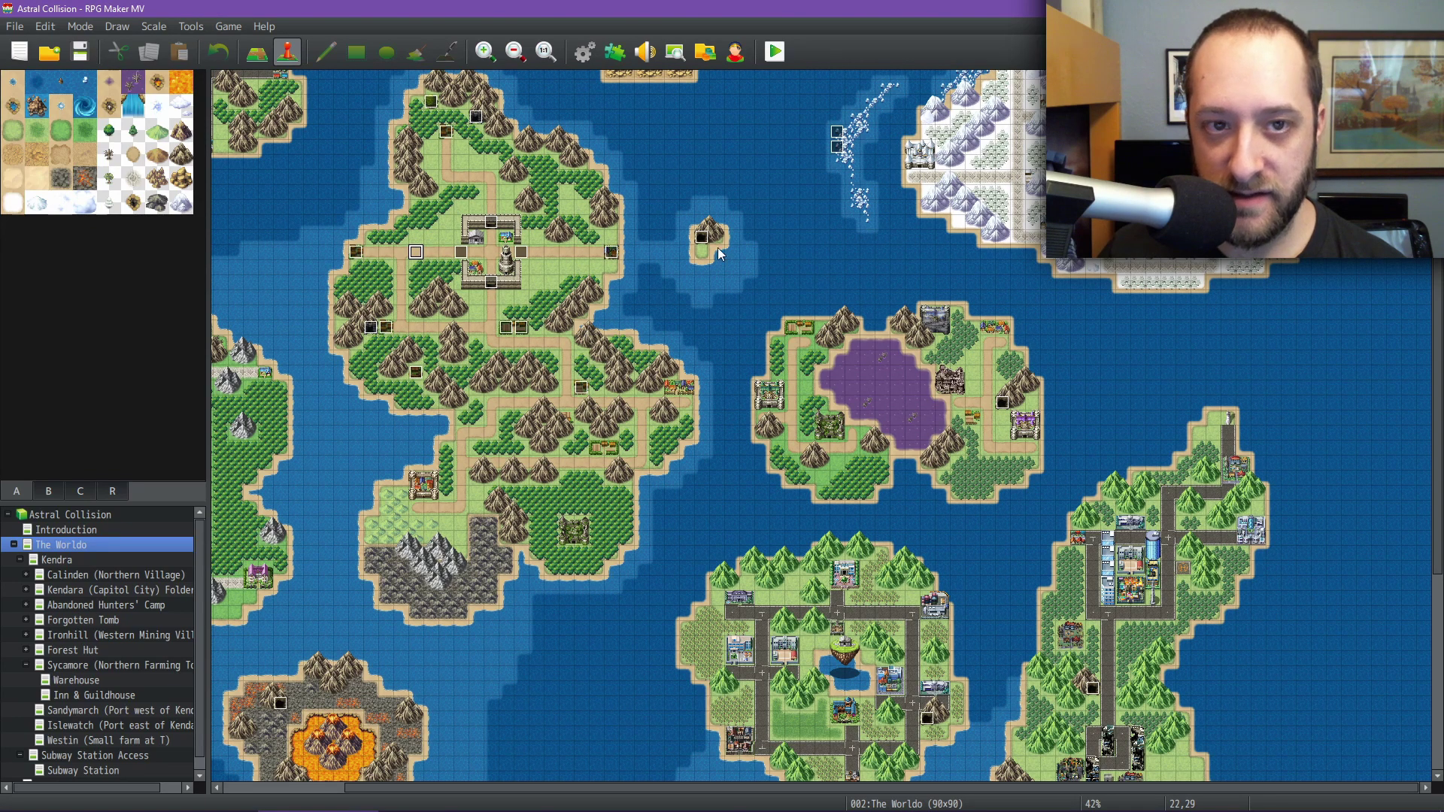
left_click(586, 52)
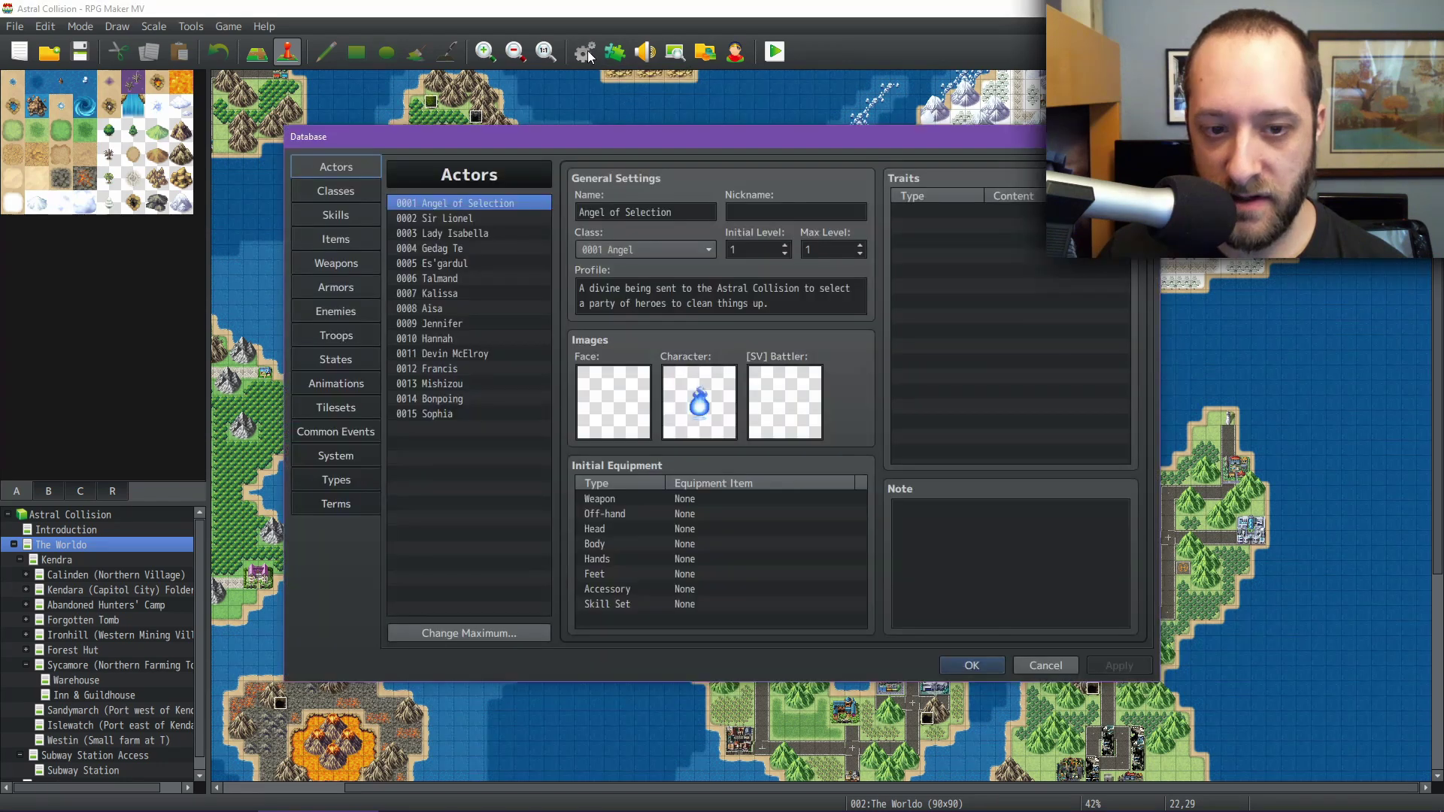
left_click(1047, 667)
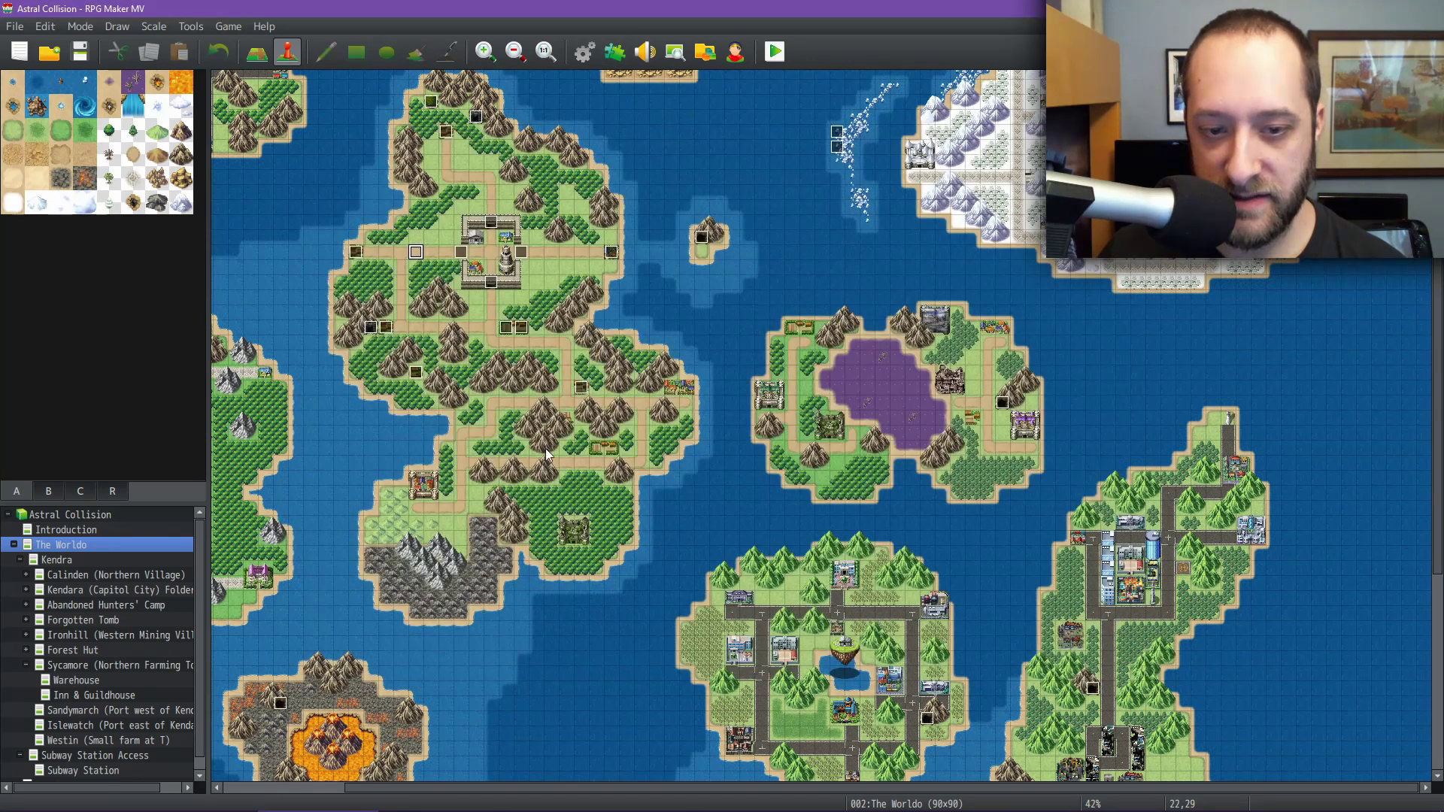
- Create a new event at tile 51,42 and preview the NPCs_Kendra character sheet for its image
double_click(852, 449)
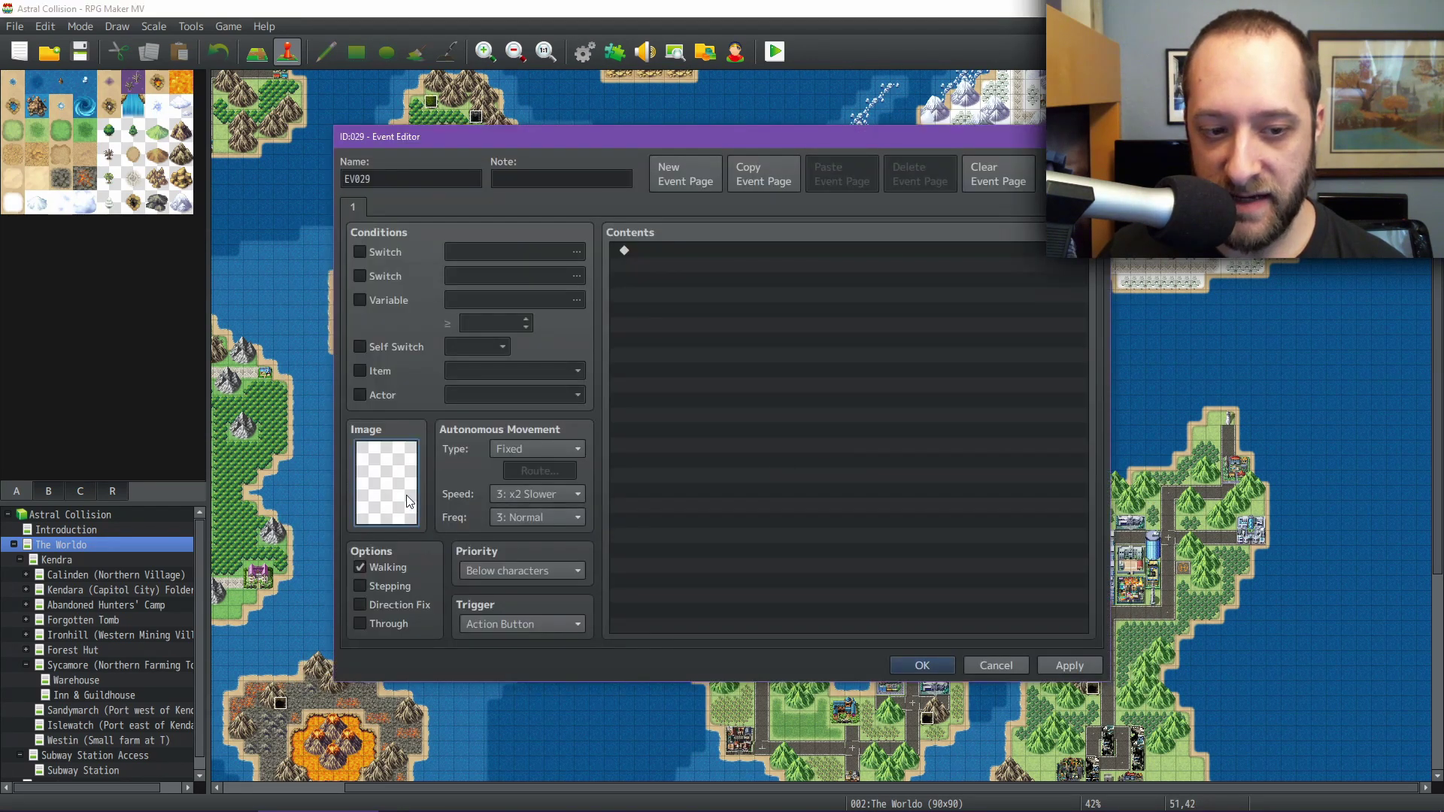
double_click(386, 482)
scroll(546, 475, "down", 1)
left_click(530, 440)
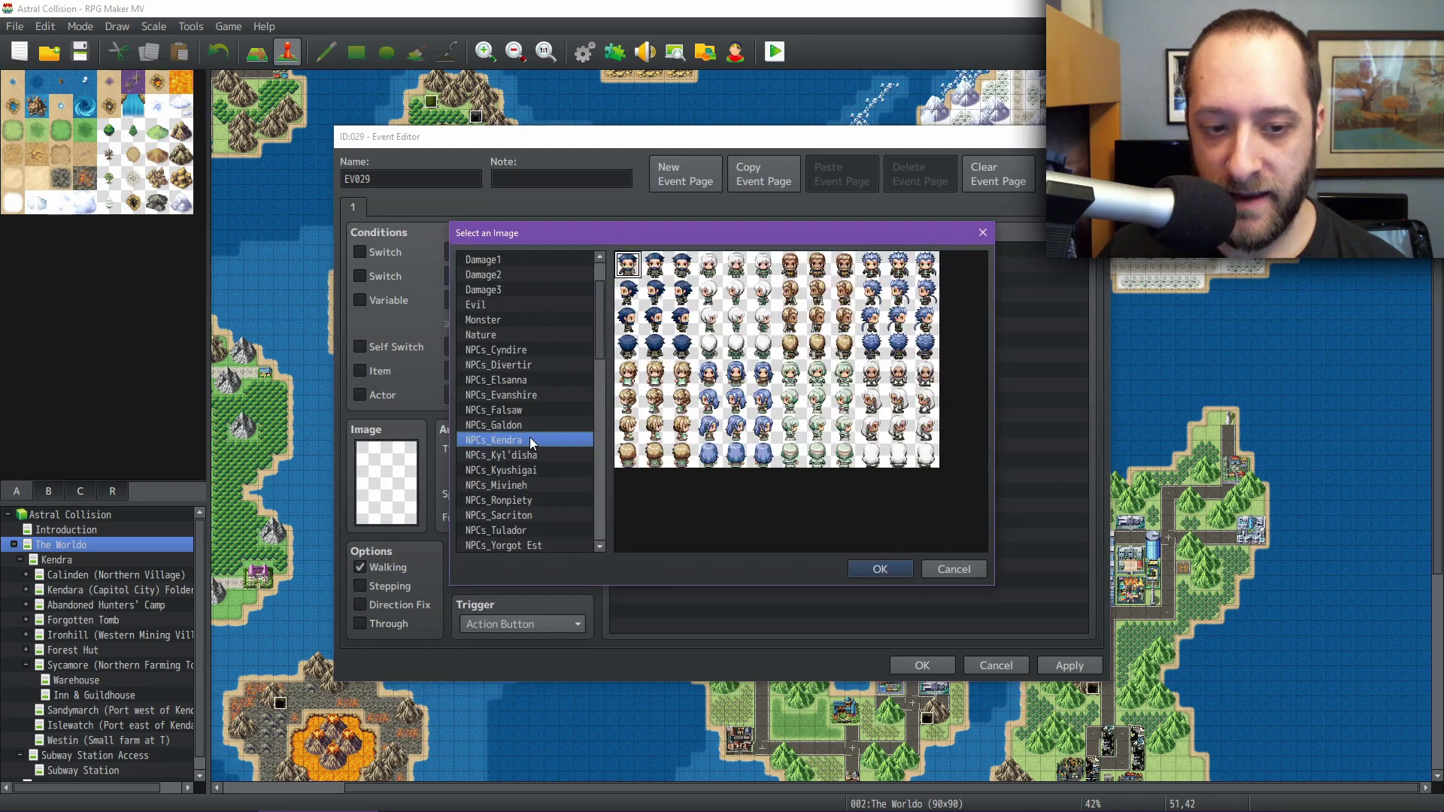
- Examine several characters in the upper rows of the NPCs_Kyl'disha sheet
key("Down")
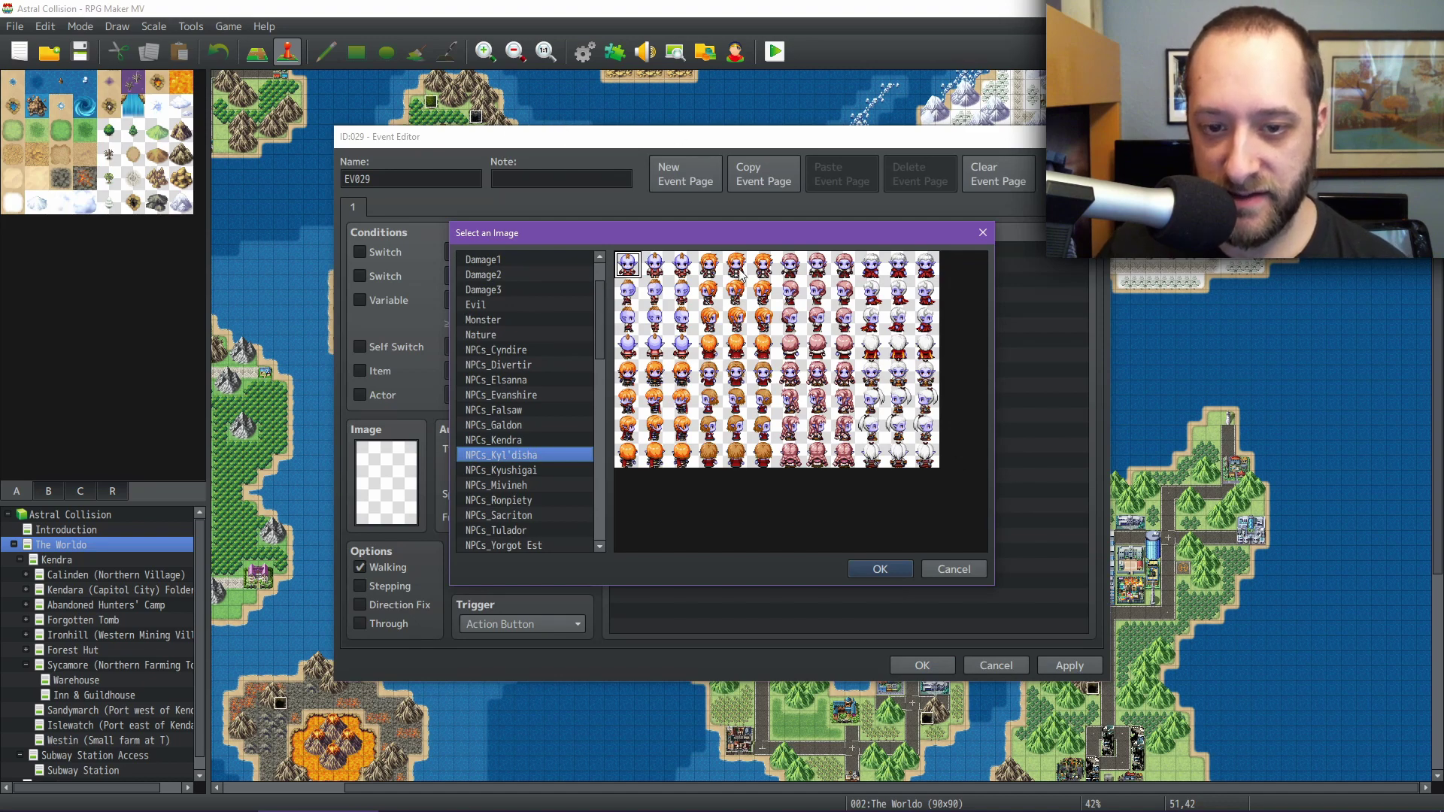
left_click(663, 269)
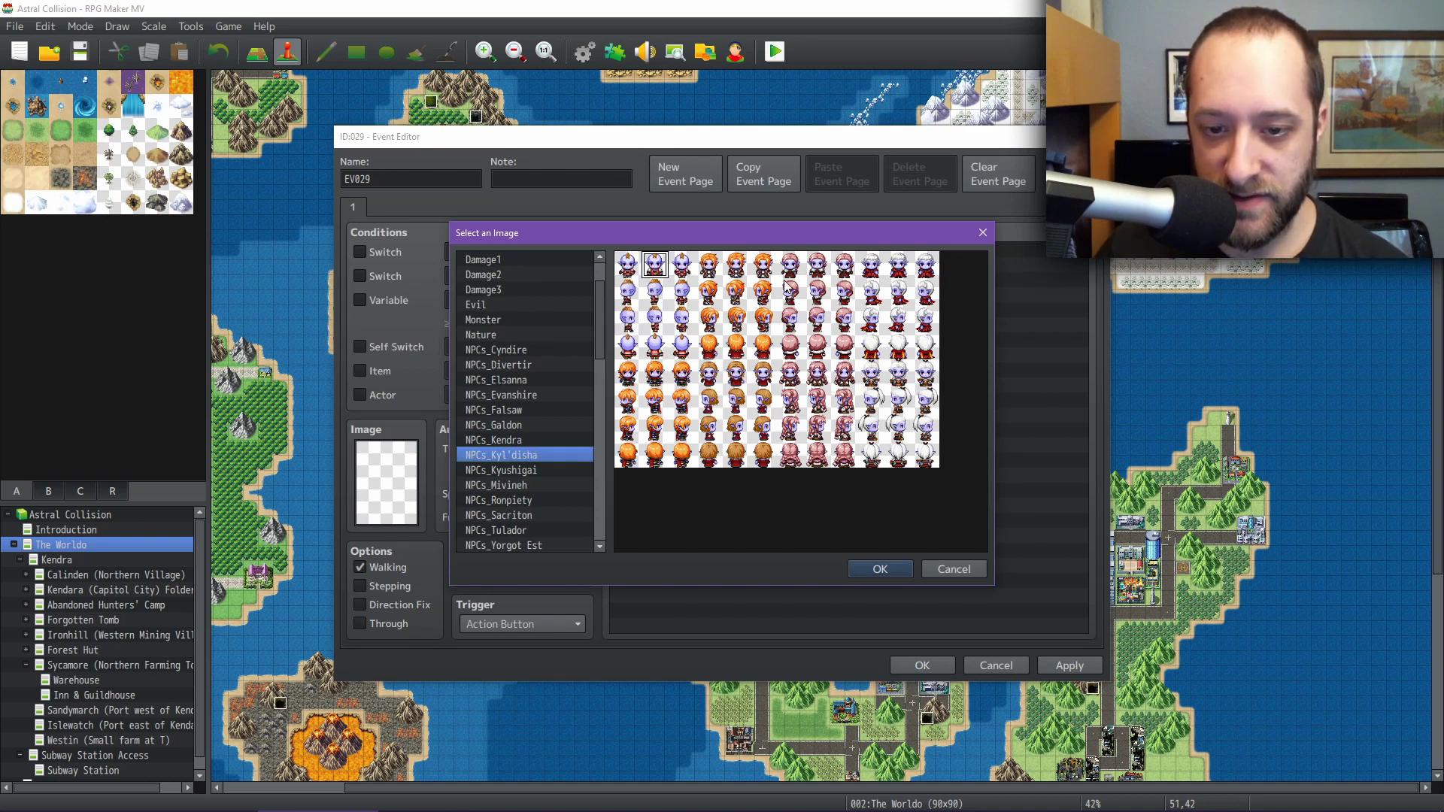
left_click(787, 284)
left_click(889, 288)
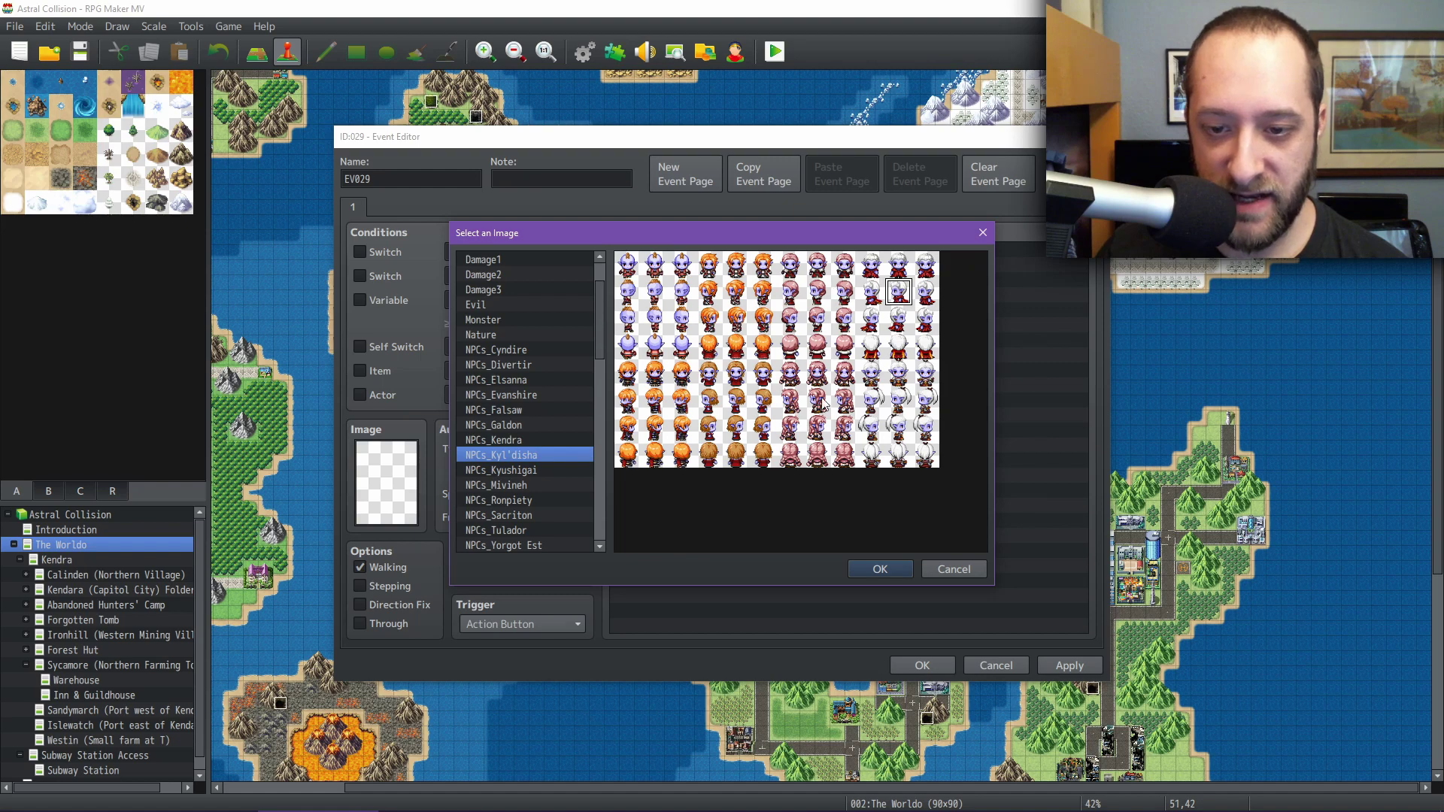
- Preview the NPCs_Kyushigai, NPCs_Mivineh, NPCs_Ronpiety and NPCs_Sacriton character sheets, selecting the orange-haired character in the lower half of the Sacriton sheet
left_click(530, 470)
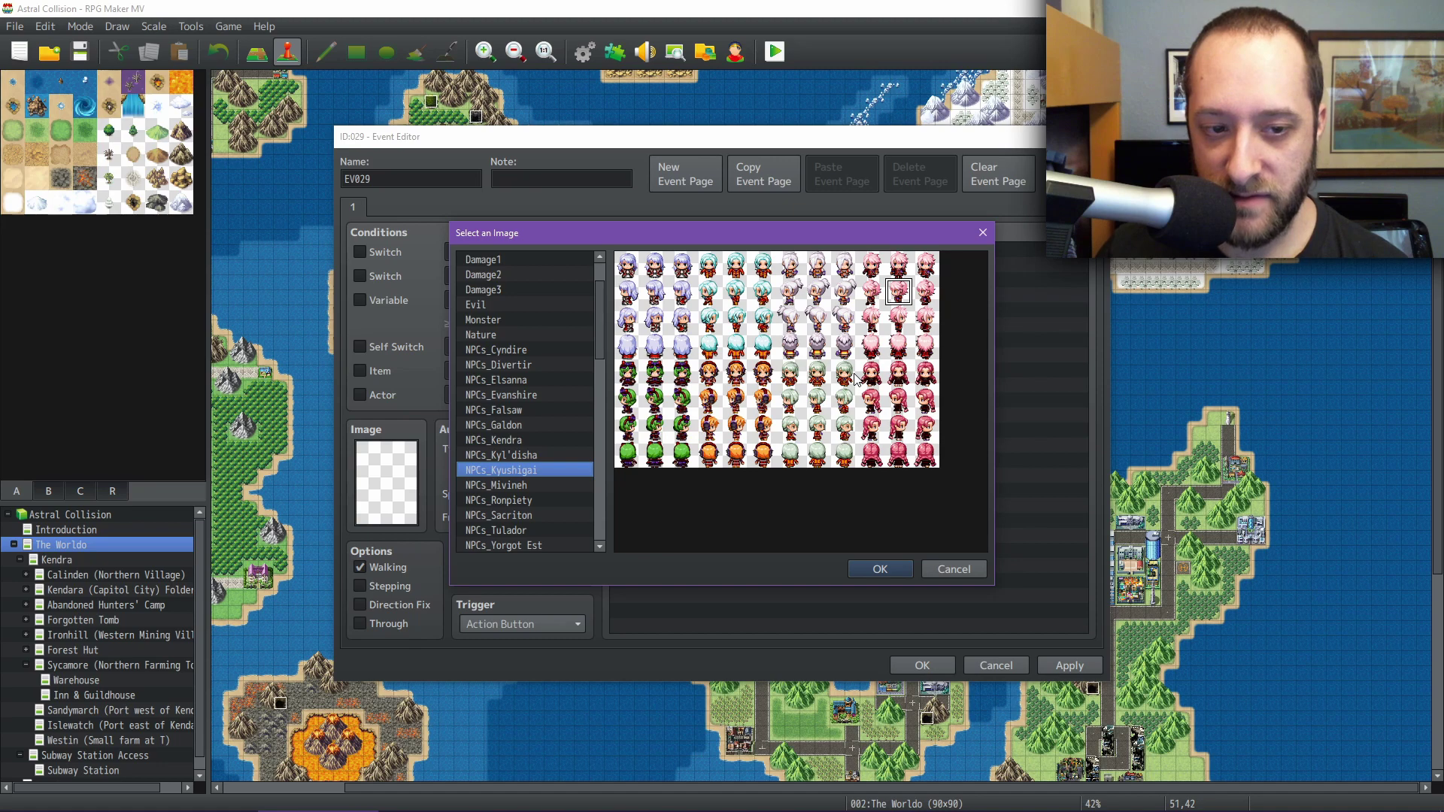
left_click(549, 485)
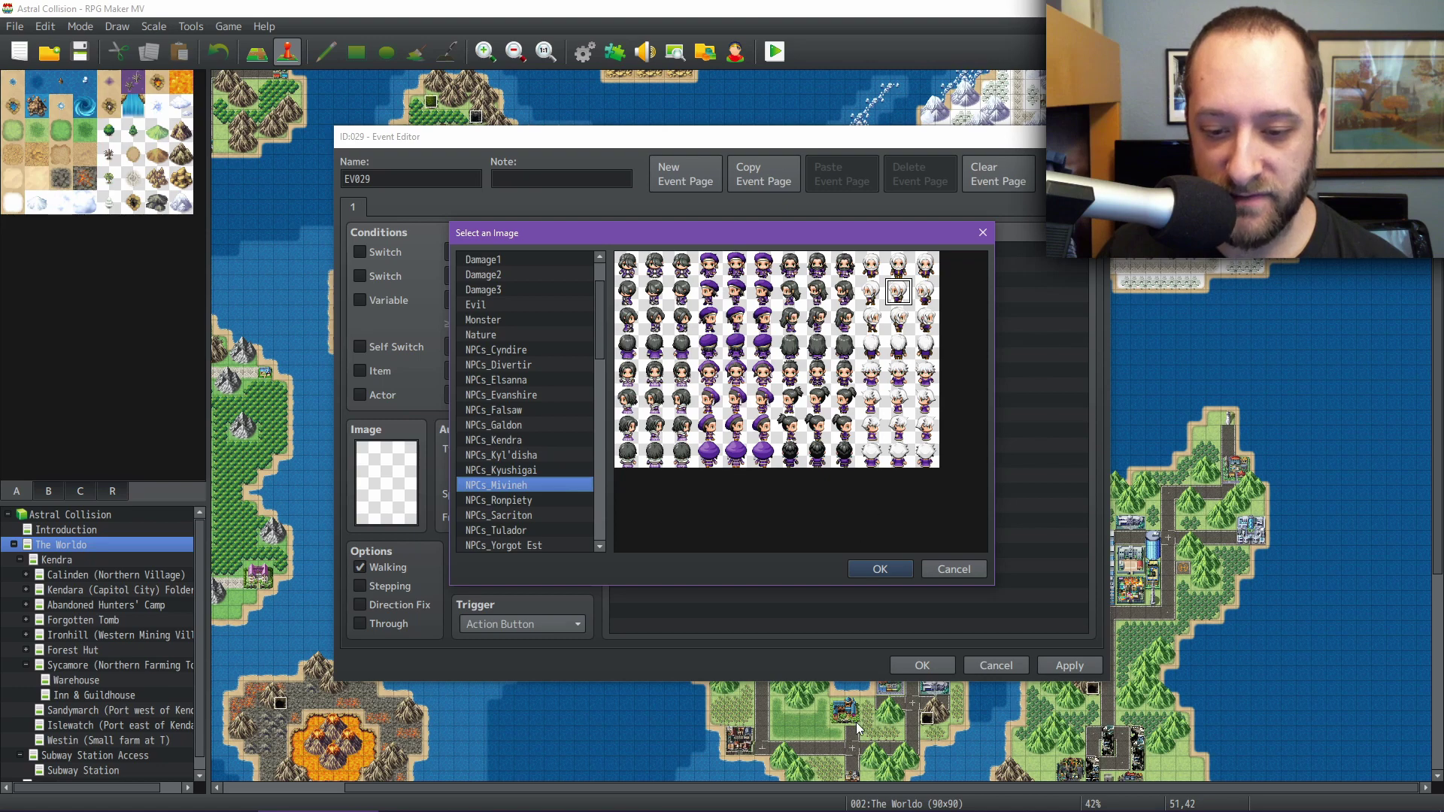
left_click(528, 500)
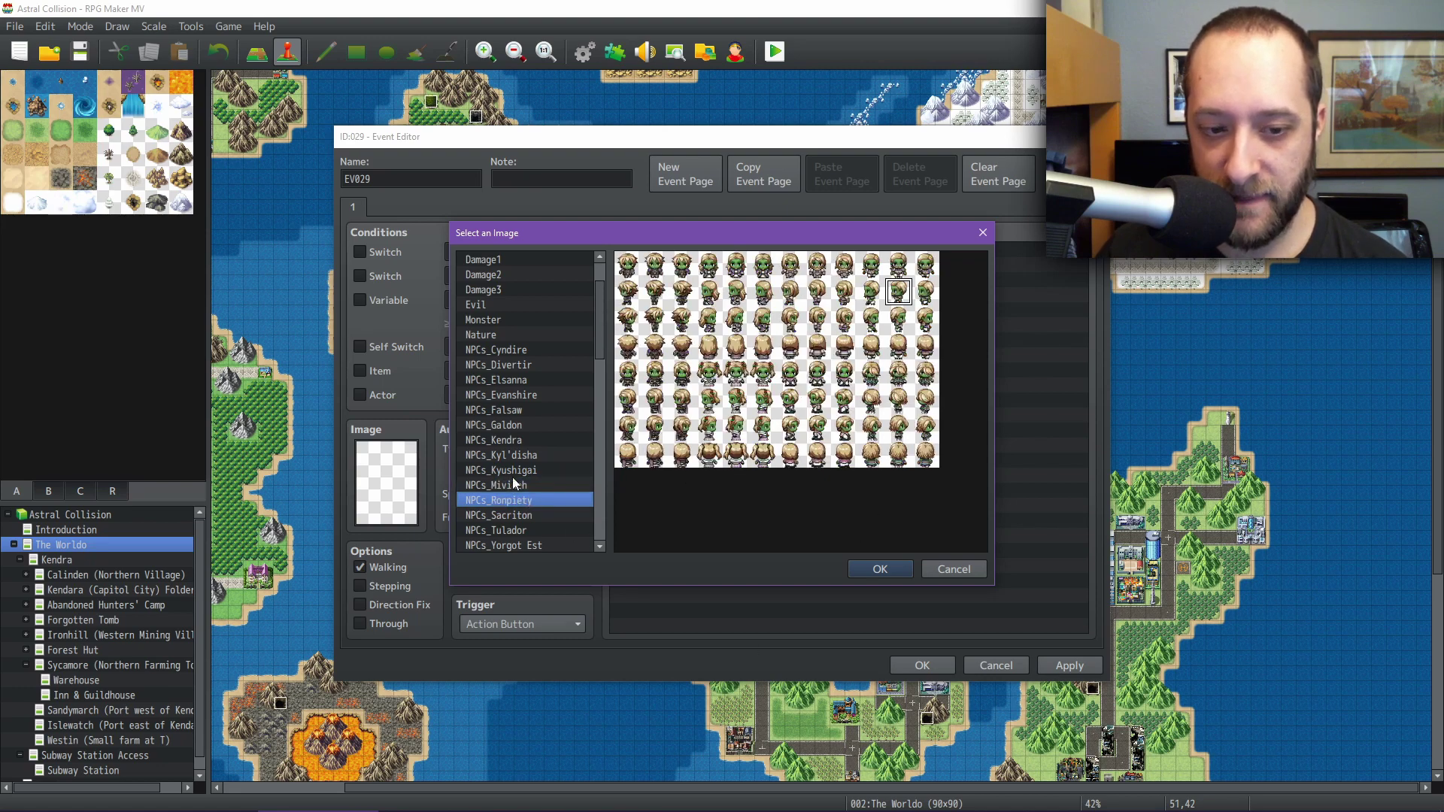
left_click(531, 514)
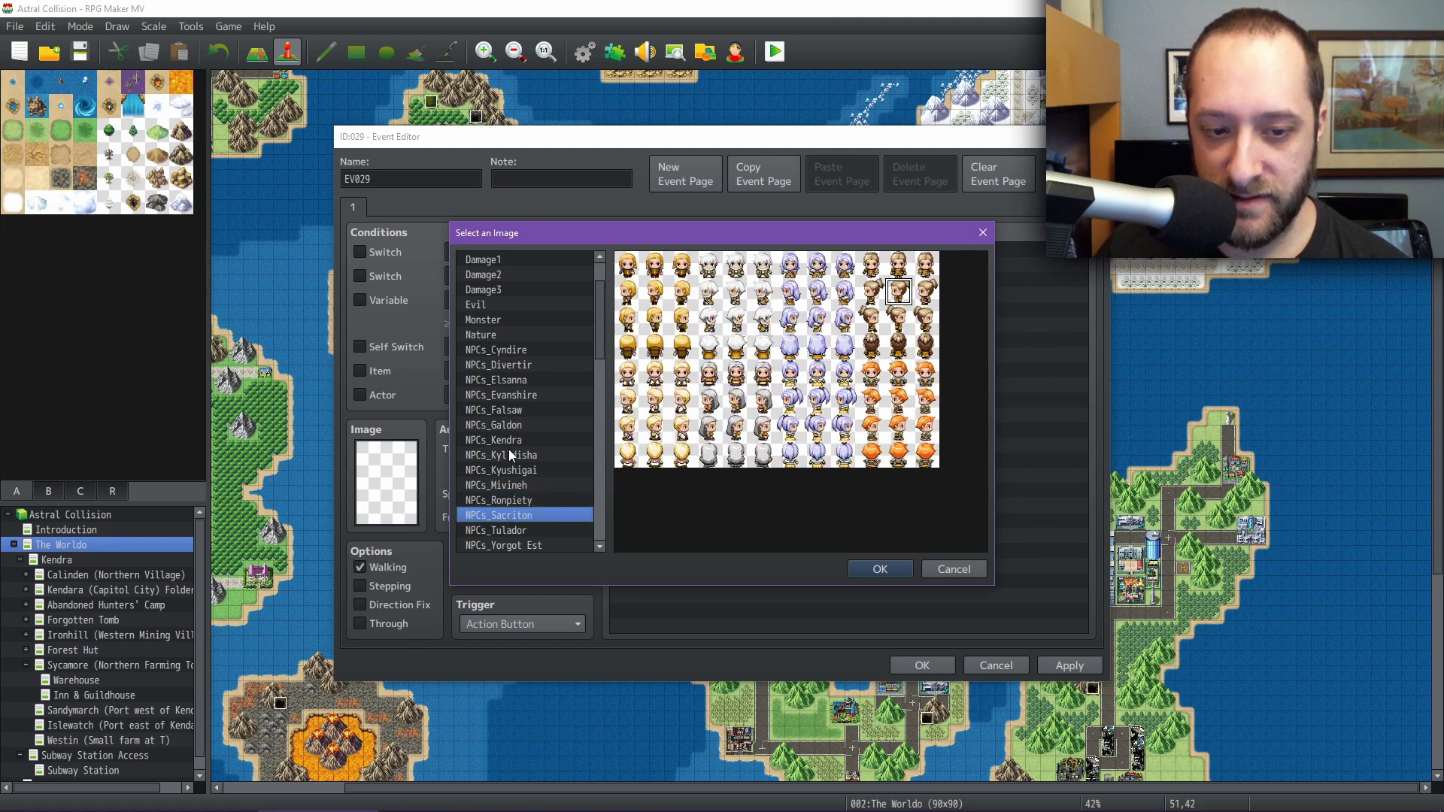
scroll(508, 449, "down", 2)
left_click(891, 376)
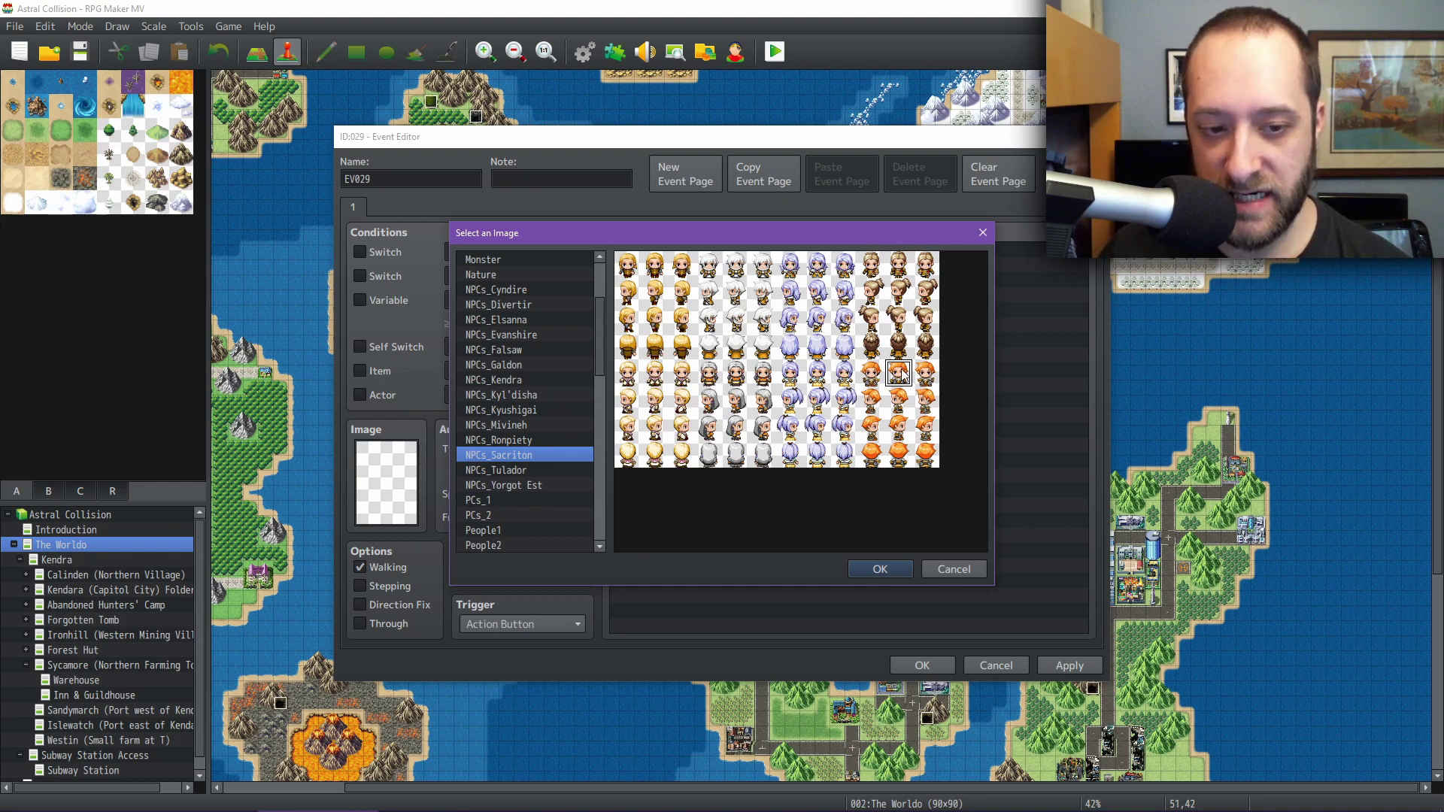
- Preview the NPCs_Tulador and NPCs_Yorgot Est character sheets and close the image selection without choosing one
left_click(504, 468)
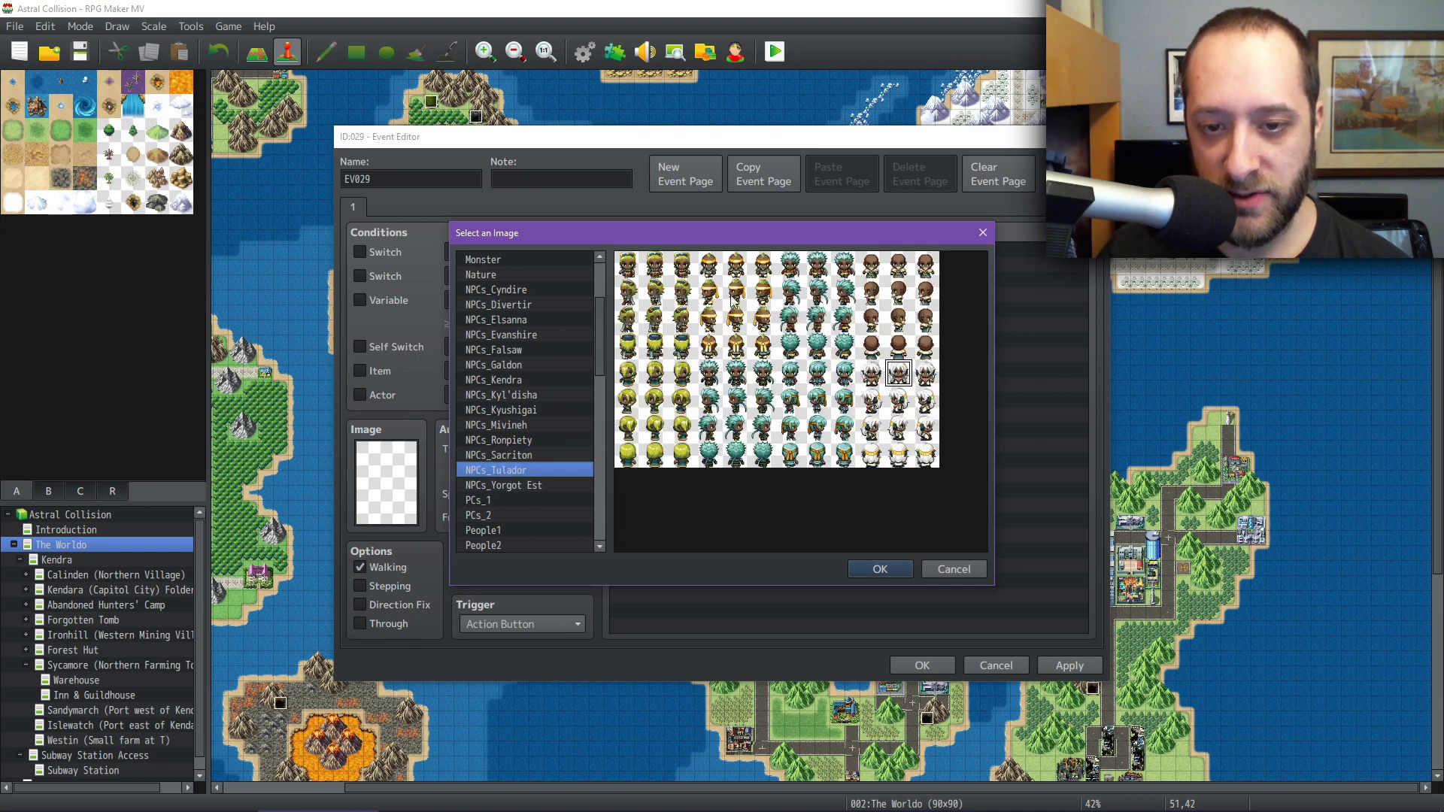
left_click(520, 486)
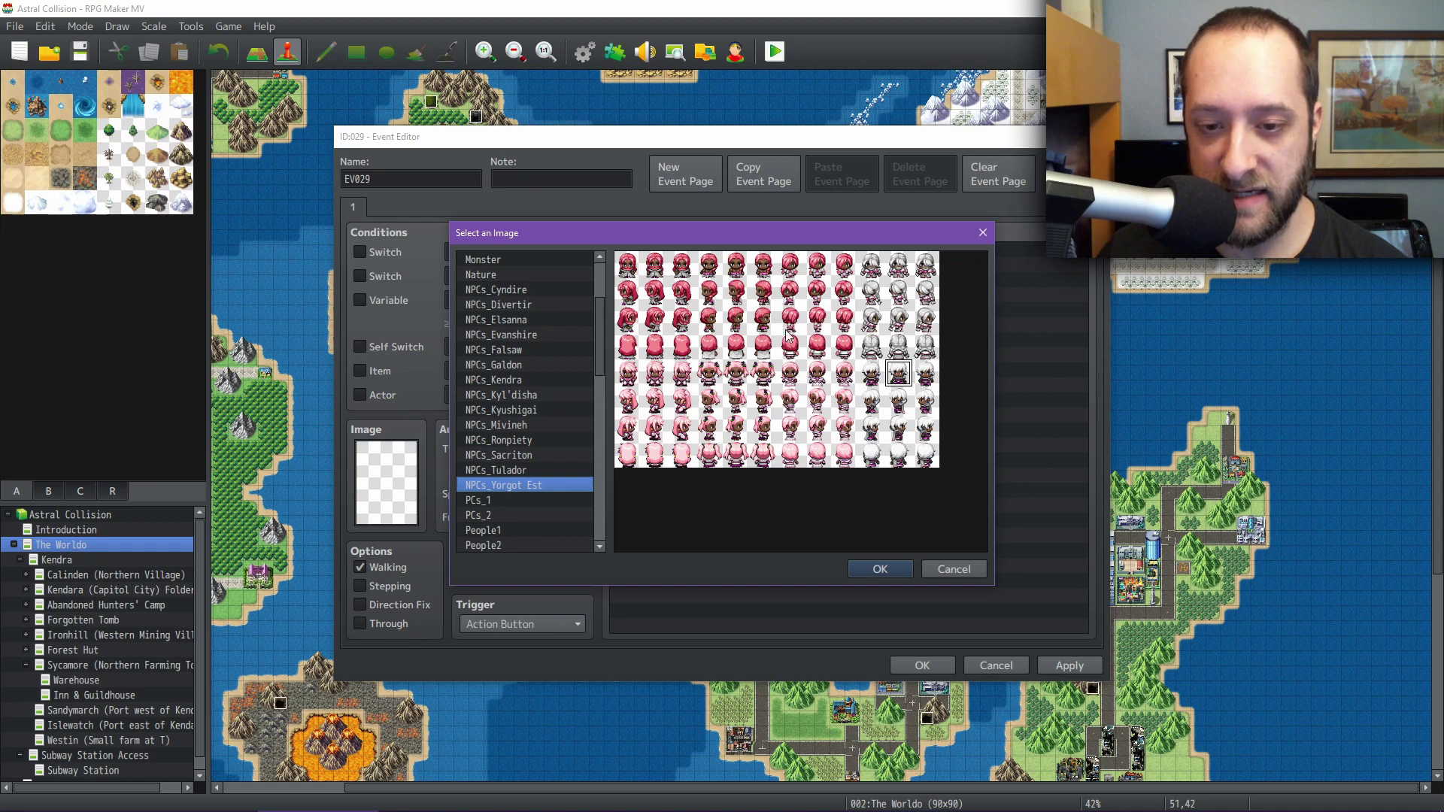
left_click(953, 569)
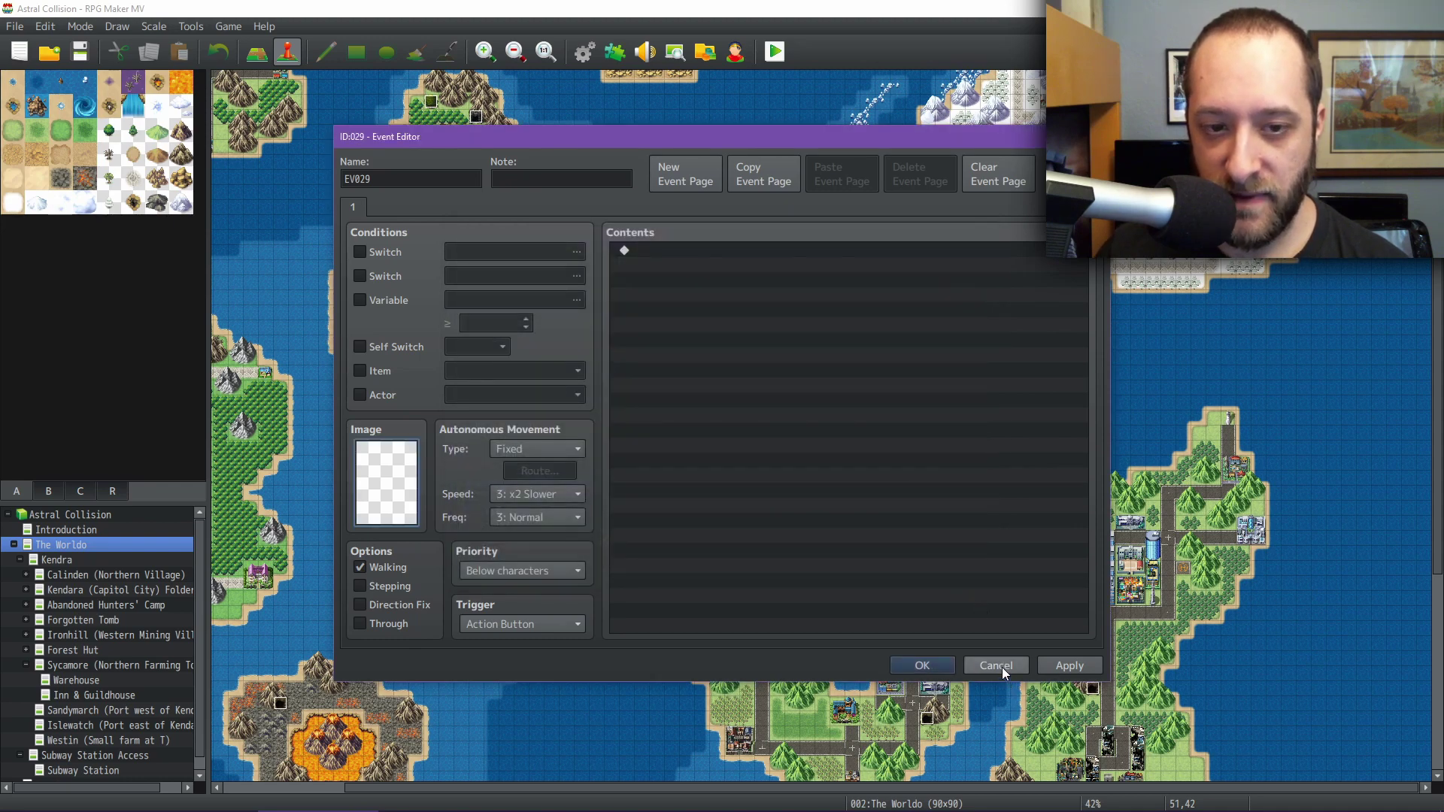
- Start a Show Text command in the event and preview the NPCs_Cyndire, NPCs_Divertir and NPCs_Elsanna face sets for it
double_click(680, 256)
left_click(749, 257)
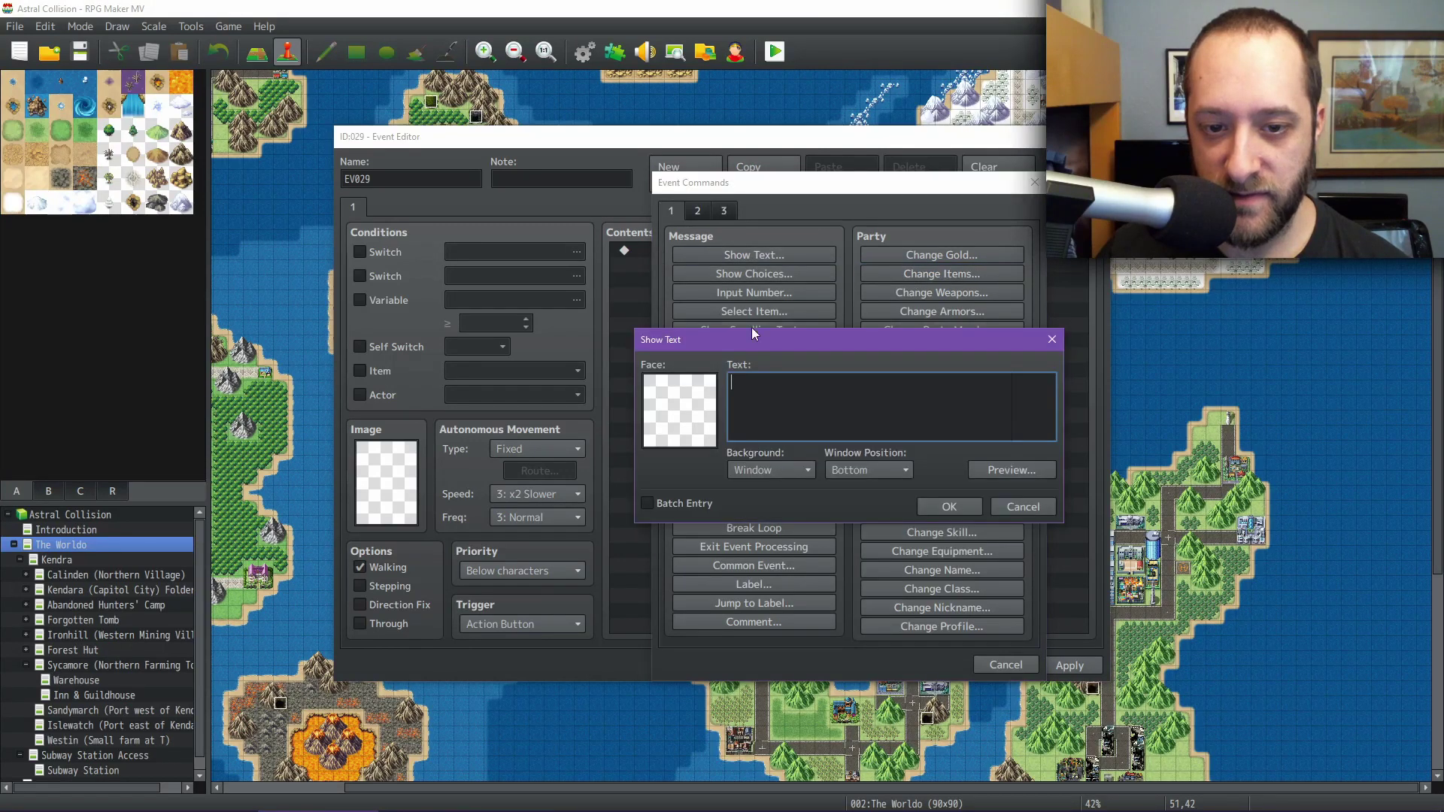
double_click(688, 413)
left_click(650, 387)
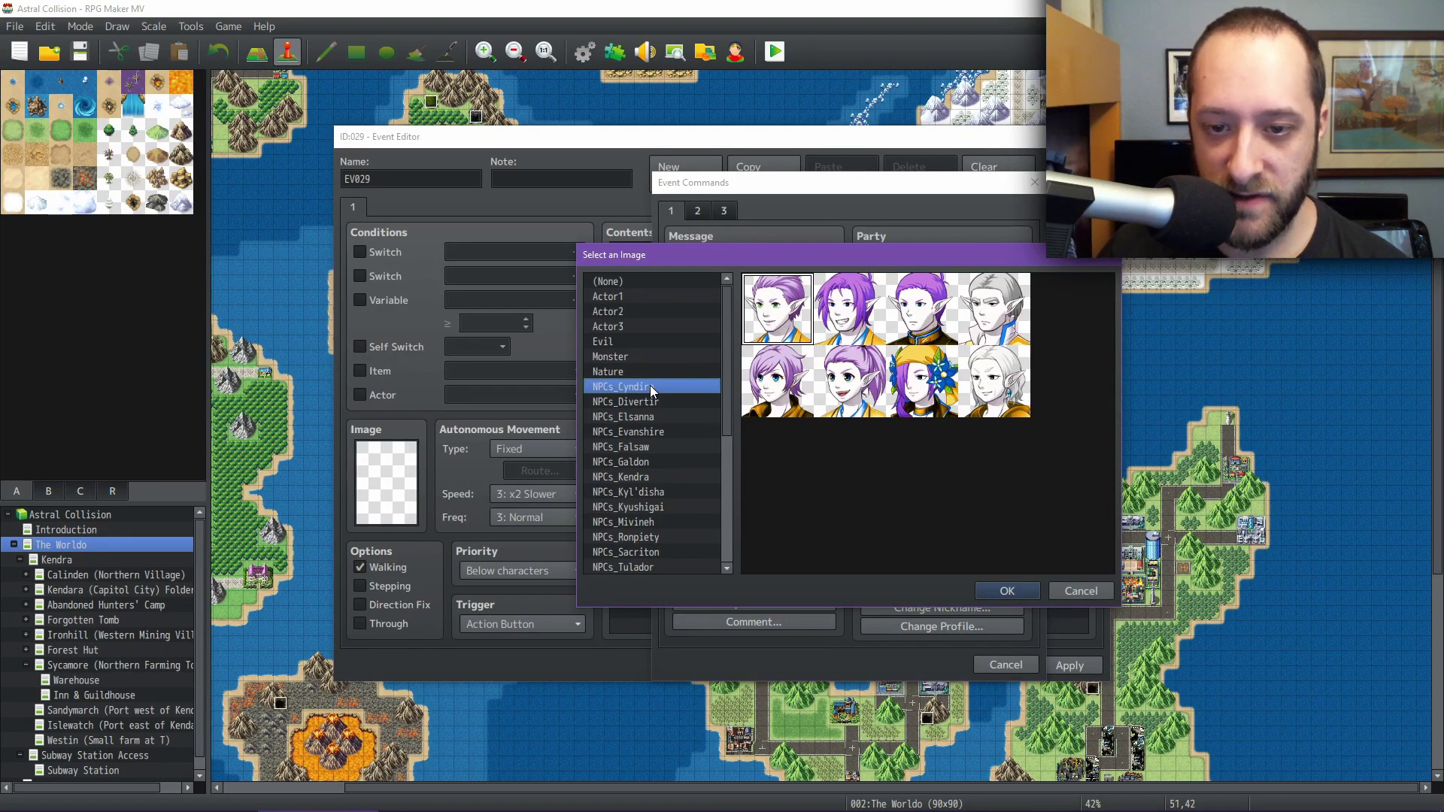
key("Down")
key("Down")
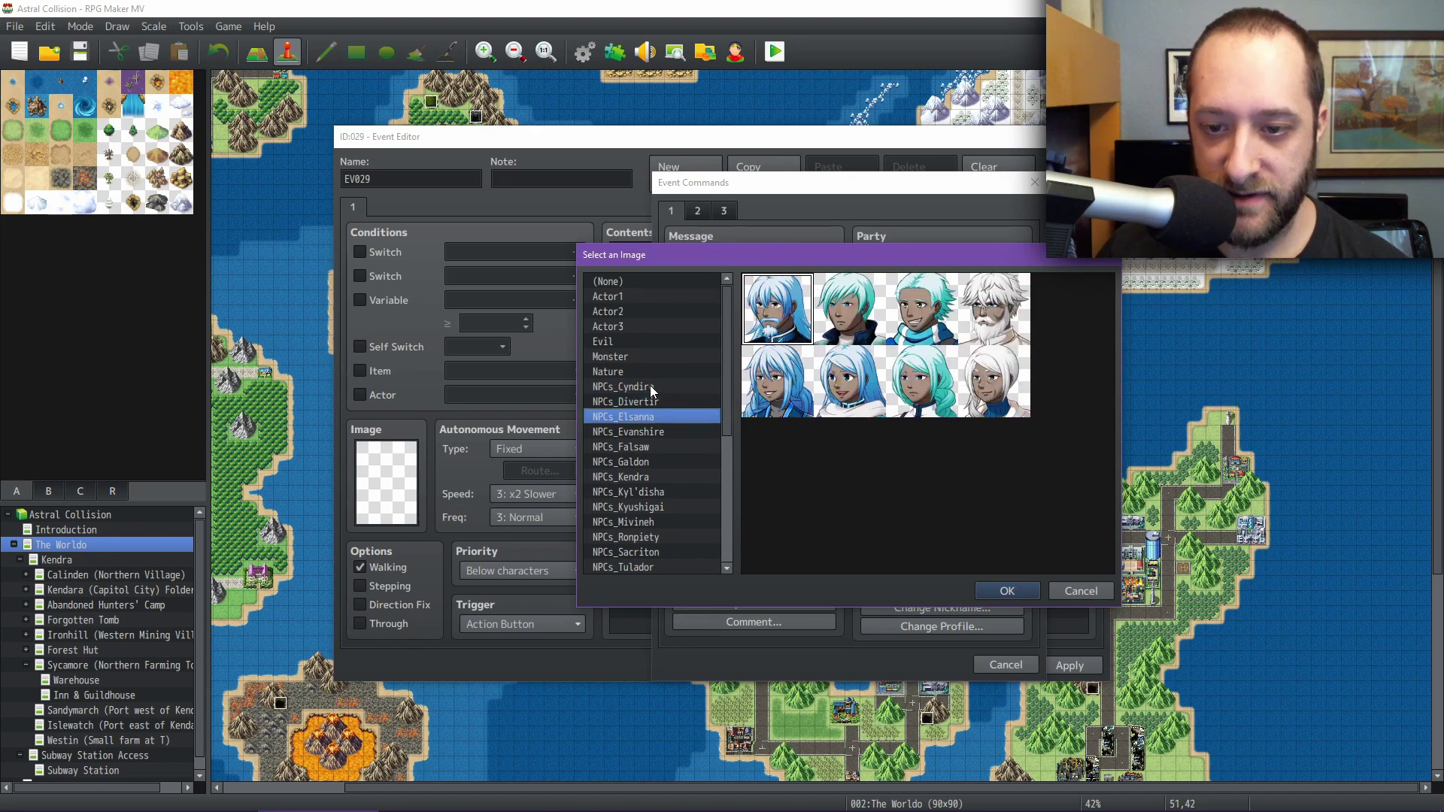
- Preview the face sets from NPCs_Evanshire through NPCs_Falsaw, NPCs_Galdon and NPCs_Kendra to NPCs_Kyl'disha
key("Down")
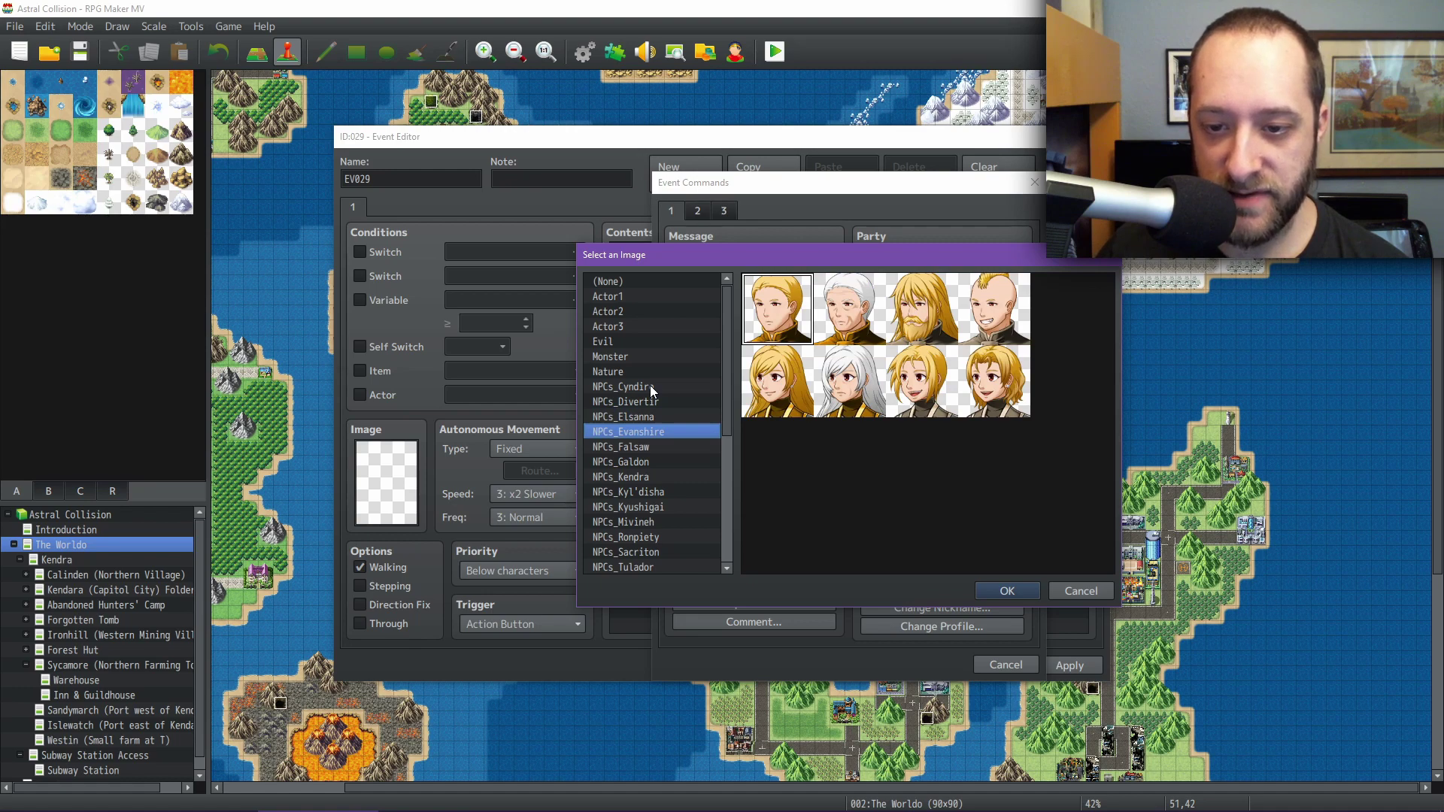
key("Down")
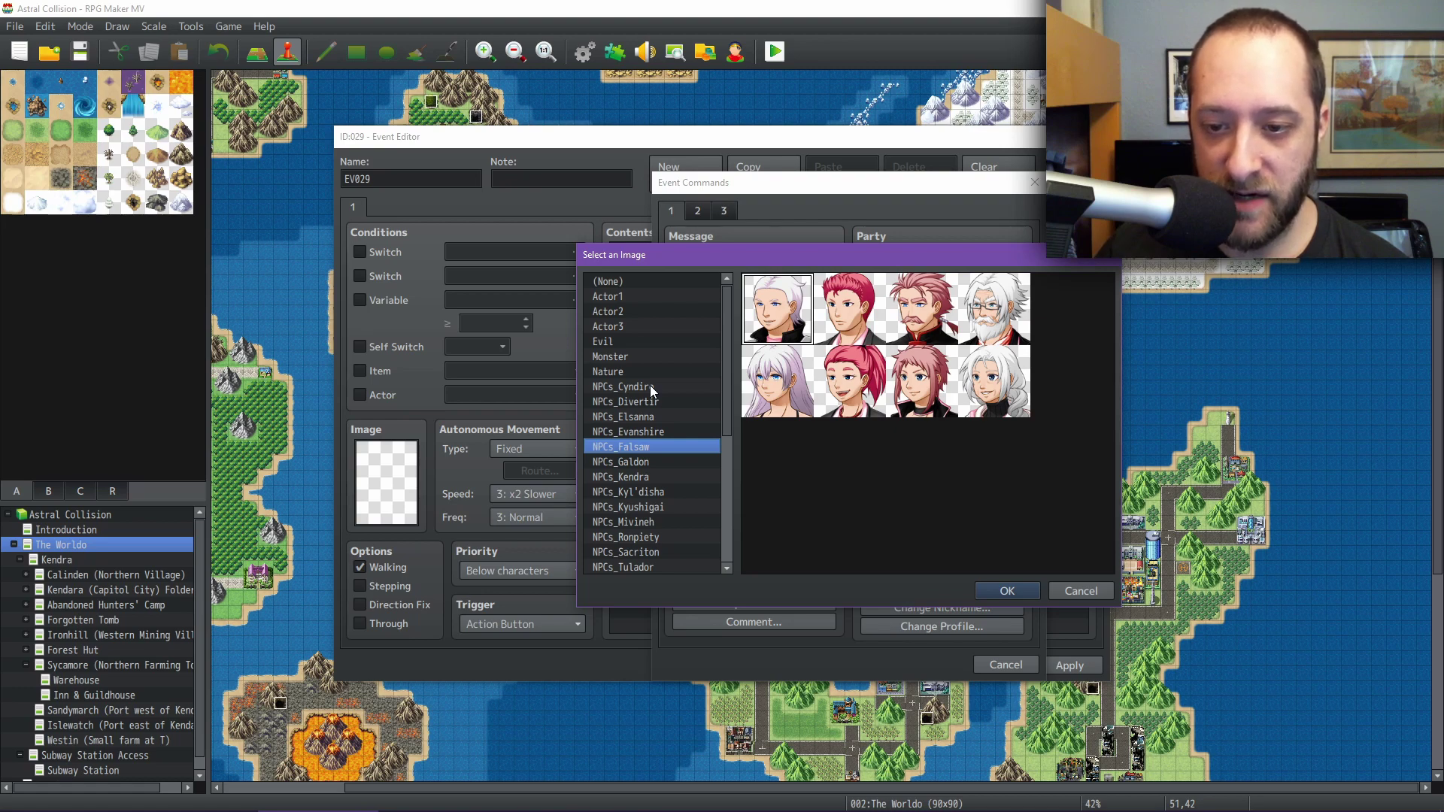
key("Down")
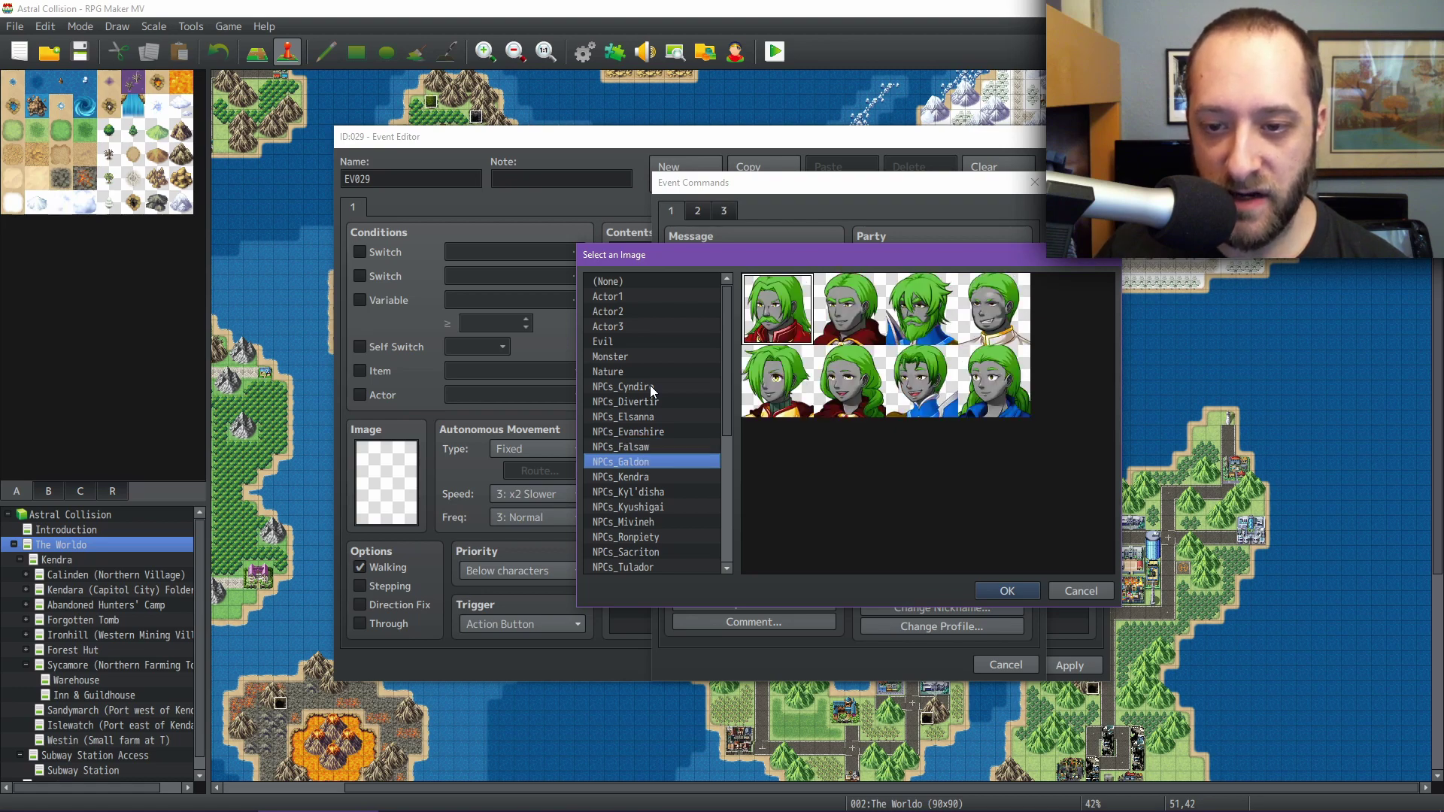
key("Down")
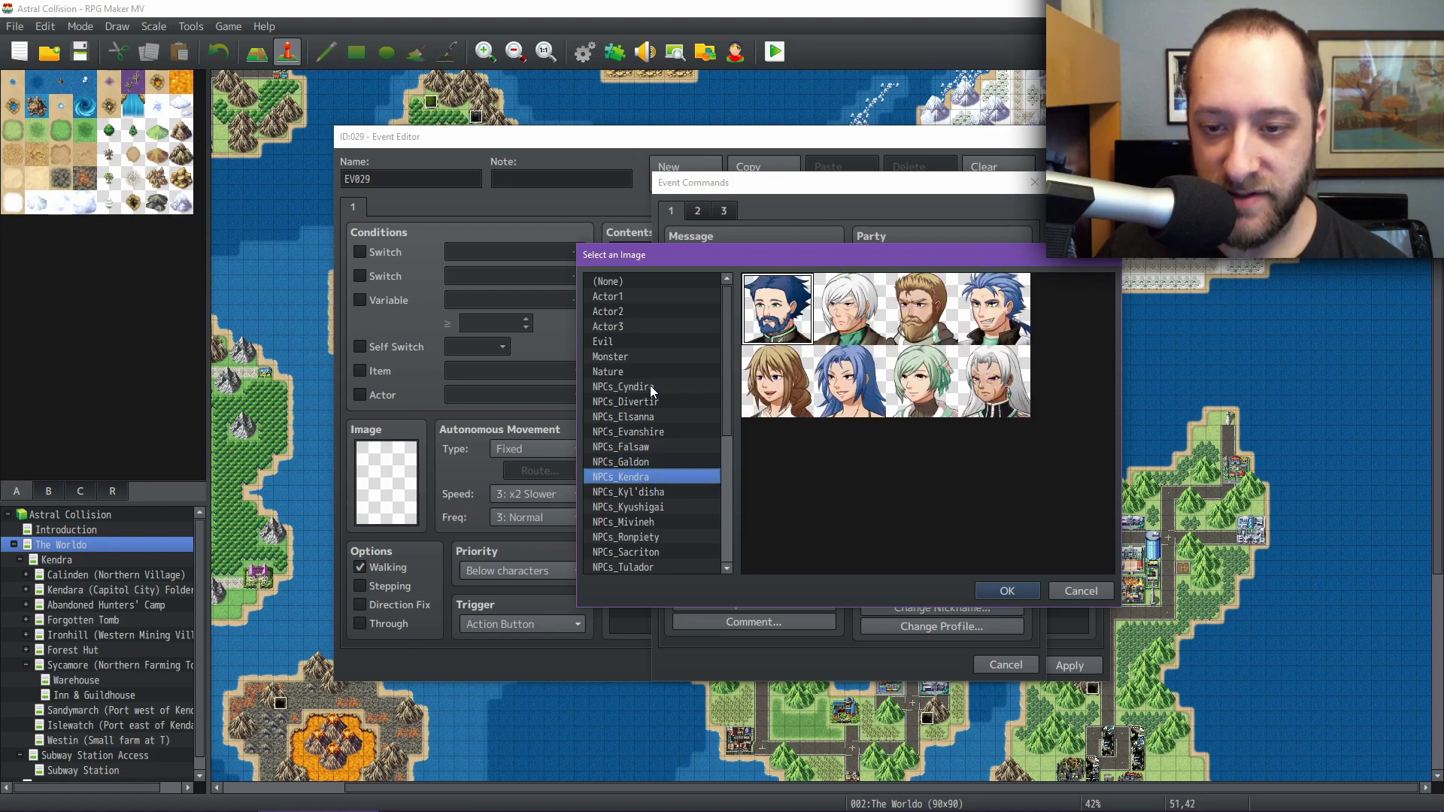
key("Down")
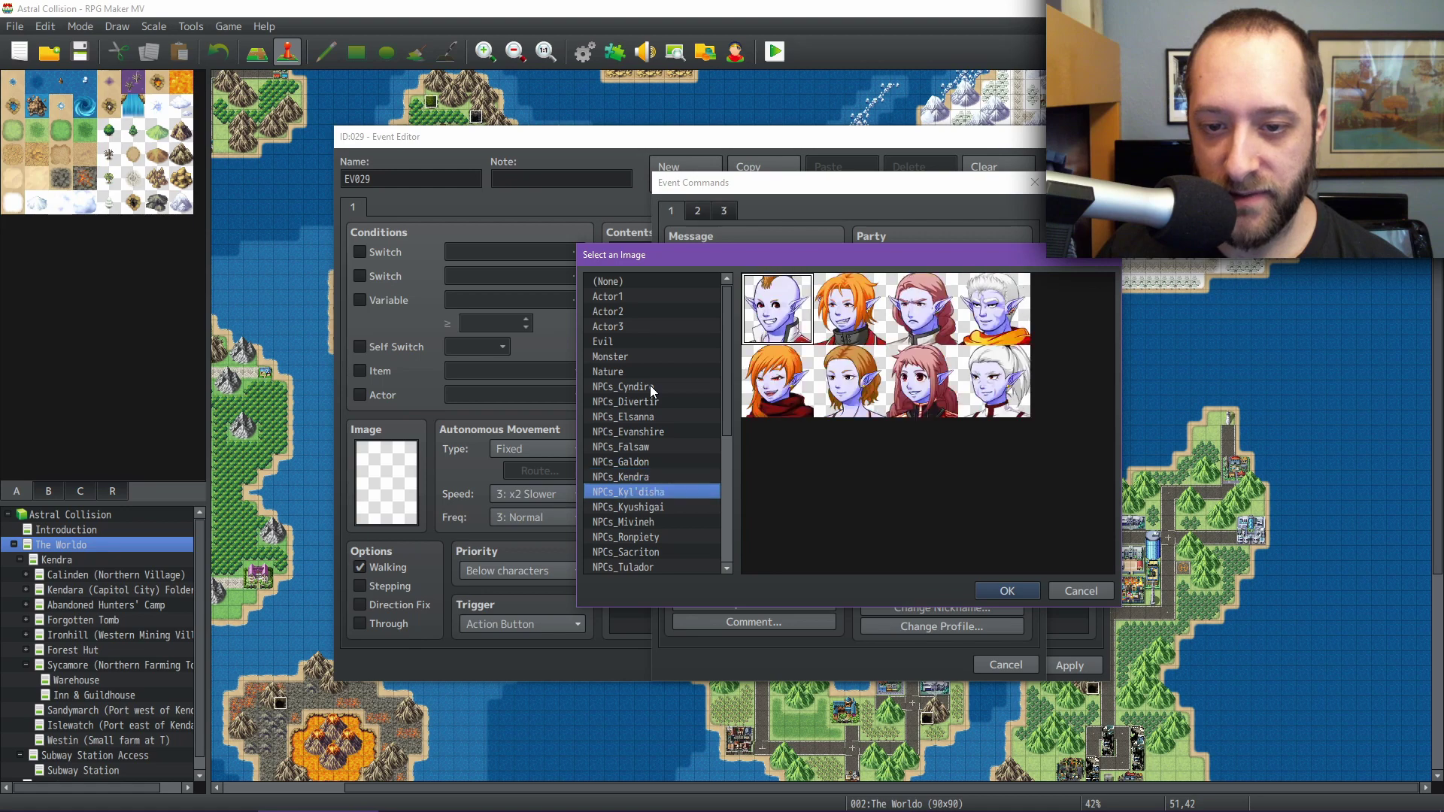
- Preview the NPCs_Kyushigai, NPCs_Mivineh, NPCs_Ronpiety, NPCs_Sacriton, NPCs_Tulador and NPCs_Yorgot Est face sets
key("Down")
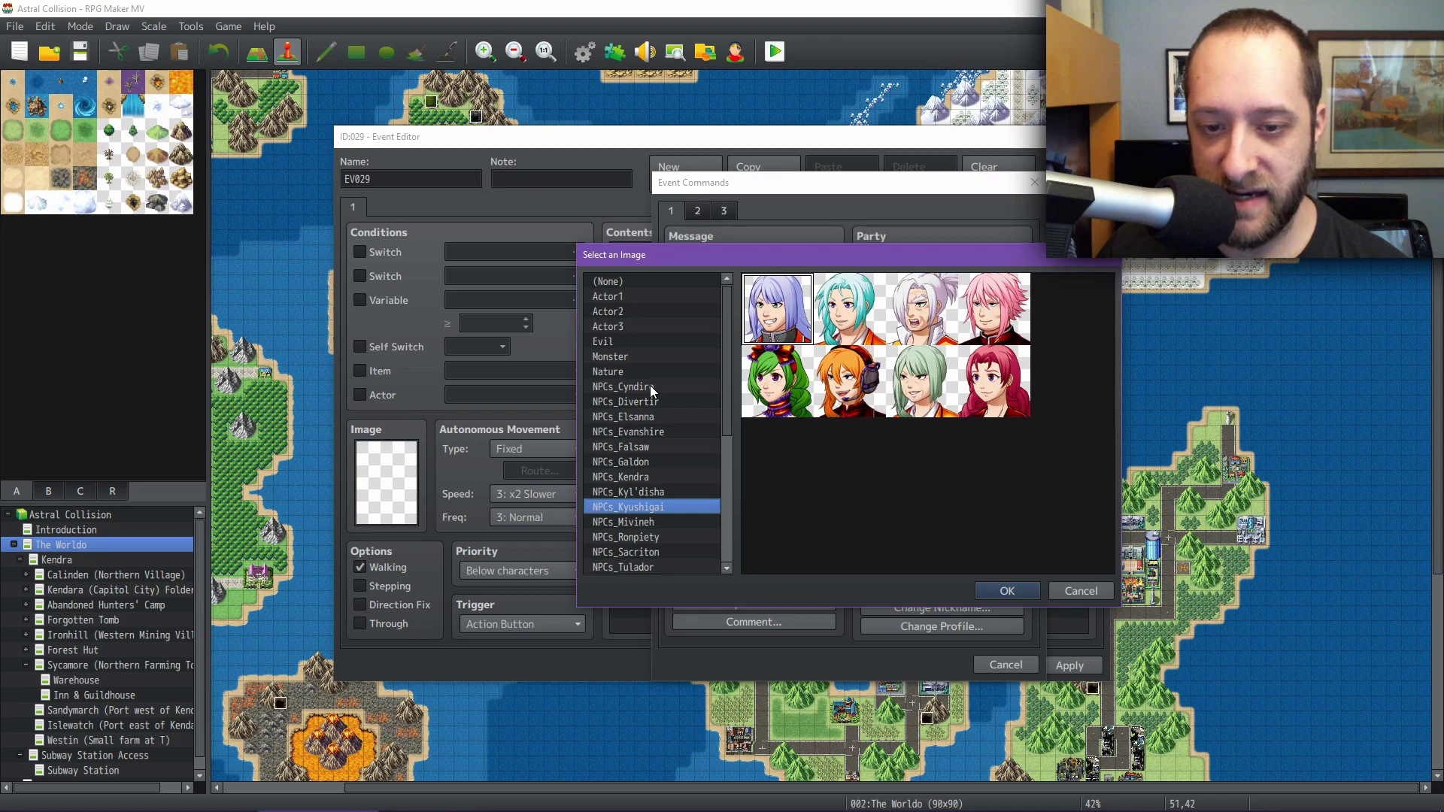
key("Down")
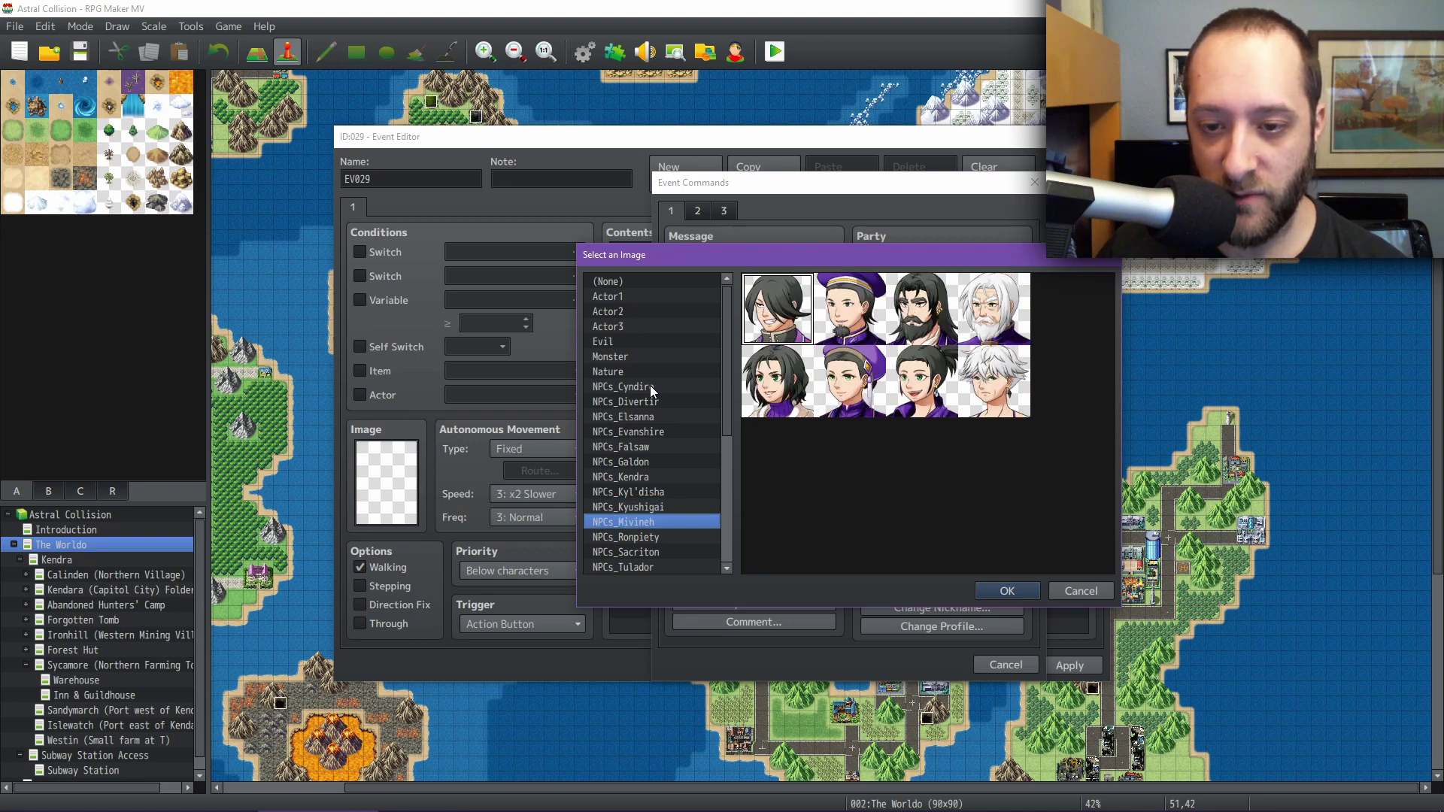
key("Down")
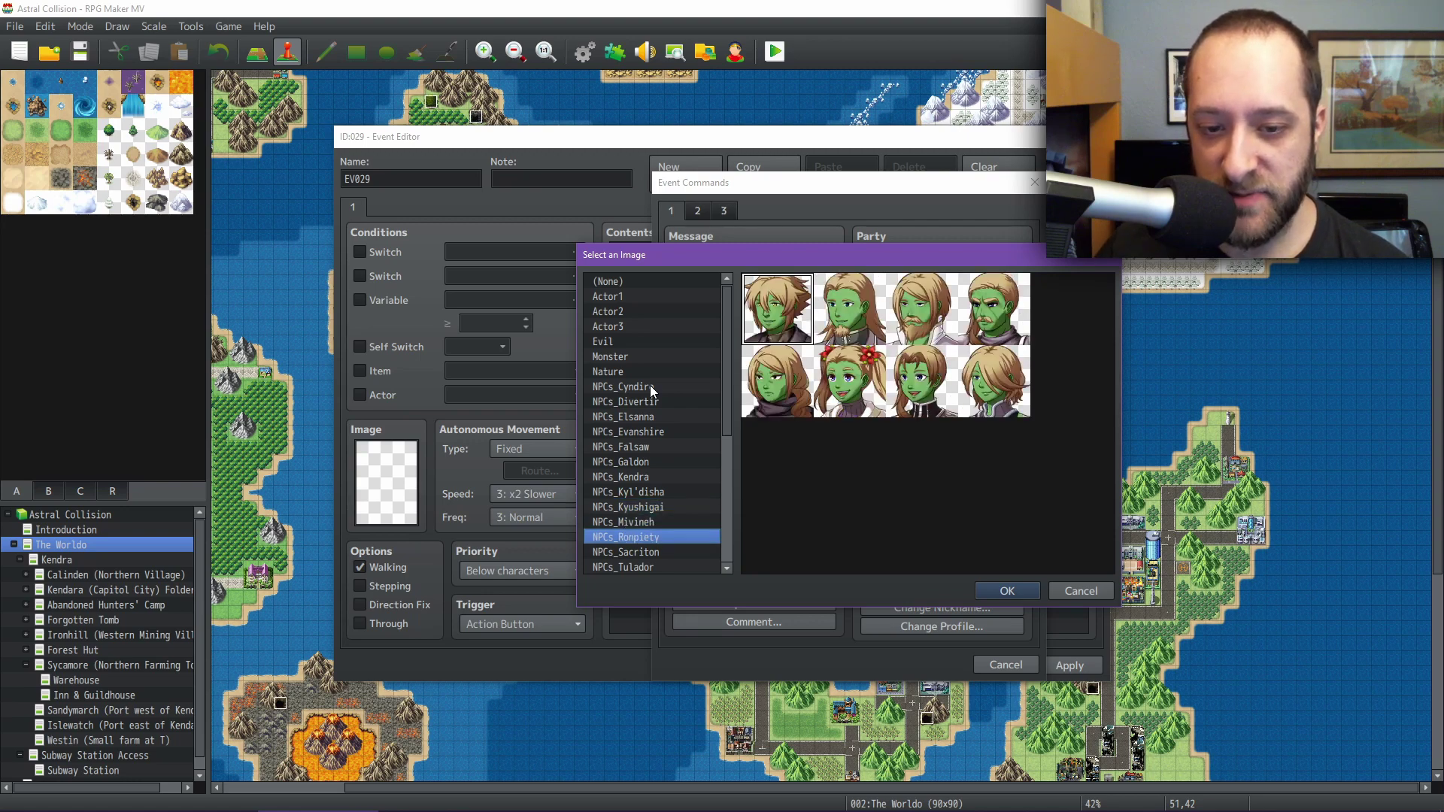
key("Down")
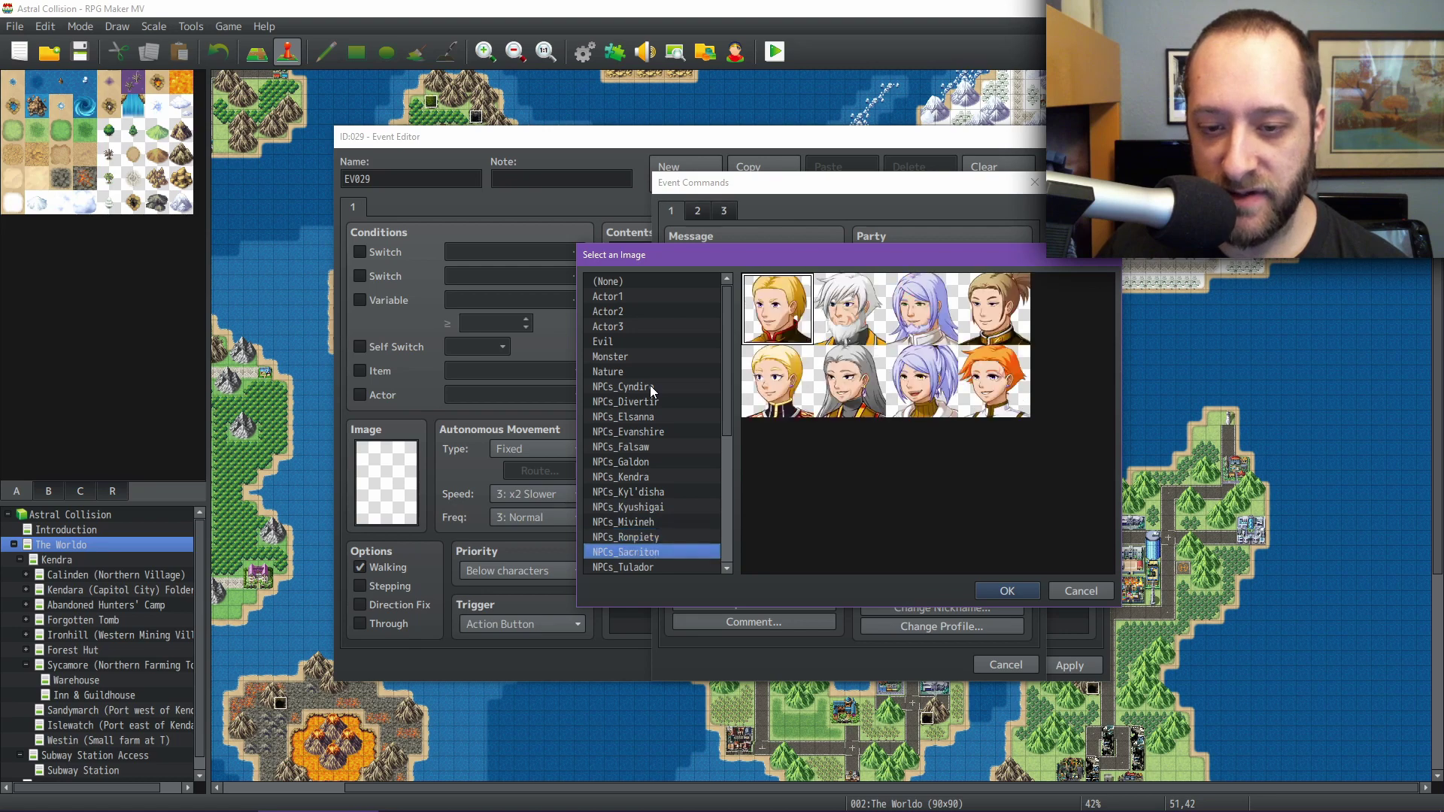
key("Down")
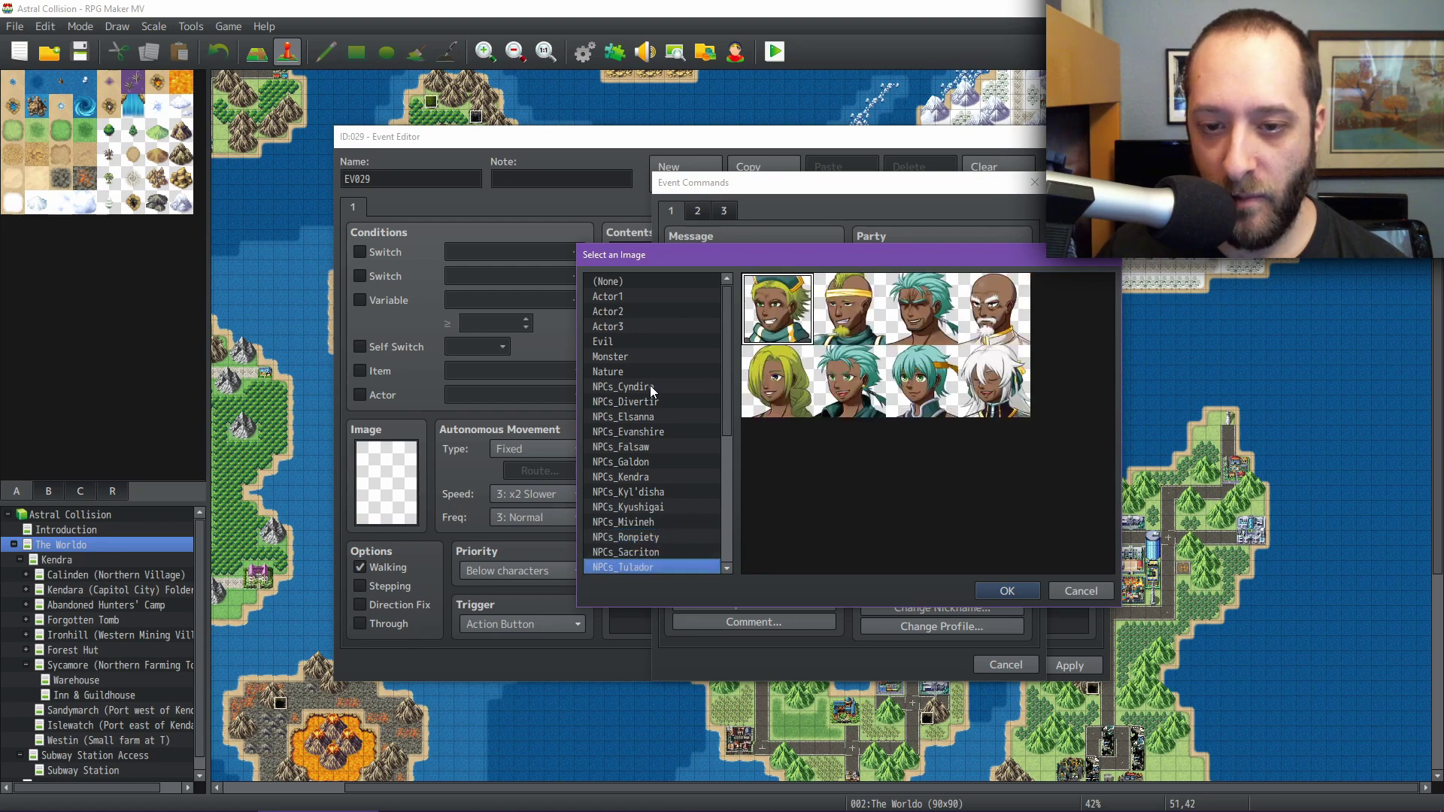
key("Down")
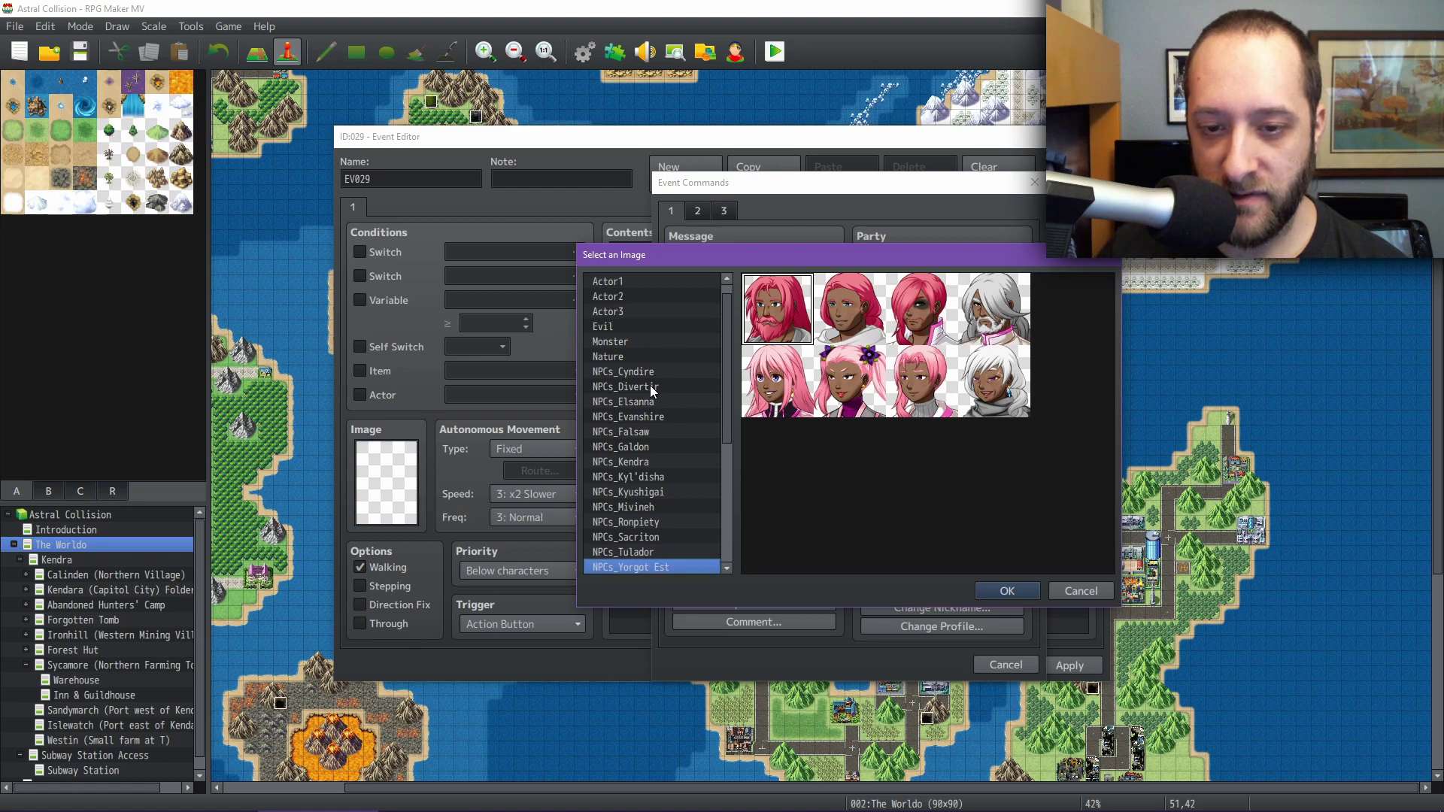
- Preview the PCs_1 and PCs_2 face sets, and discard the Show Text command together with the new event
scroll(650, 385, "down", 3)
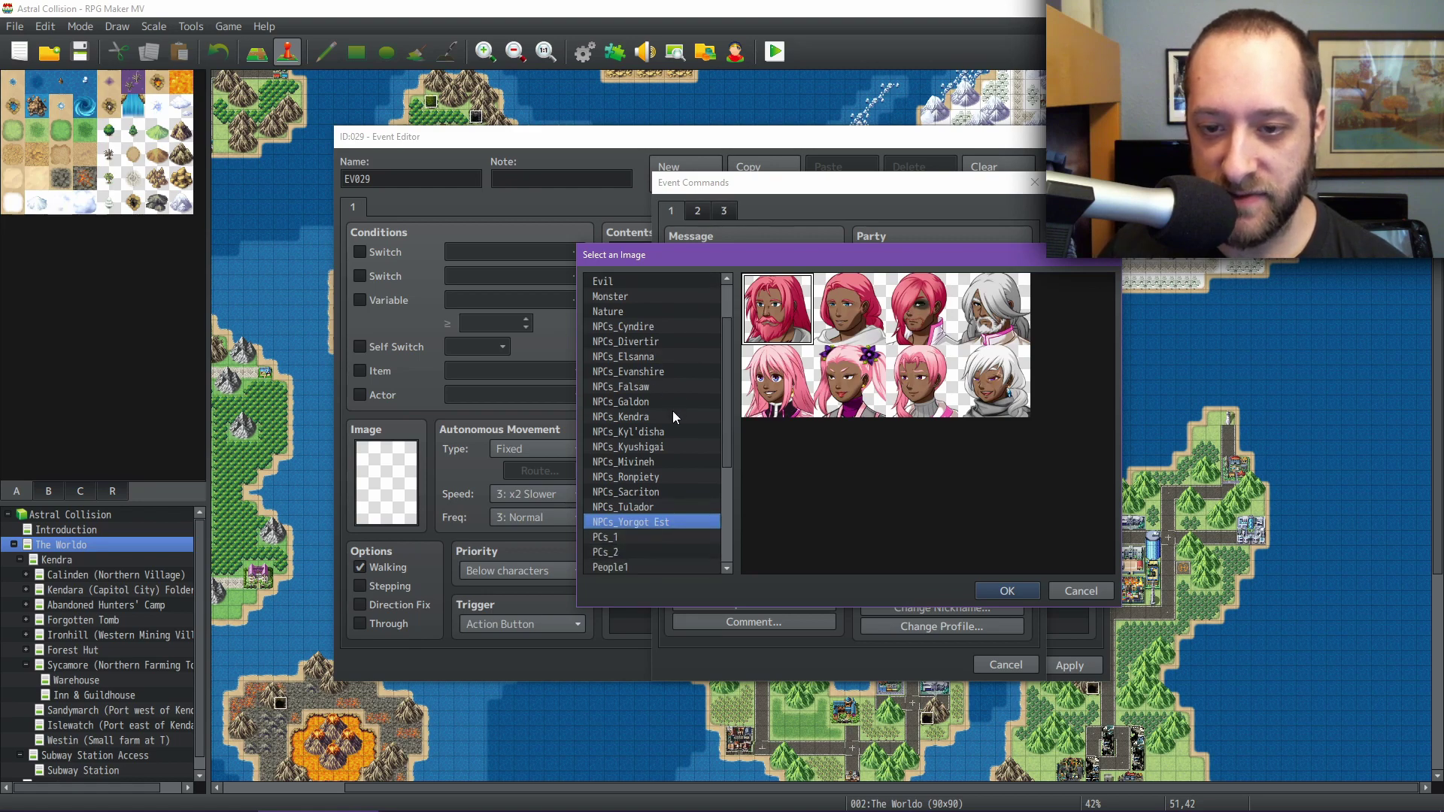
key("Down")
key("Down")
key("Up")
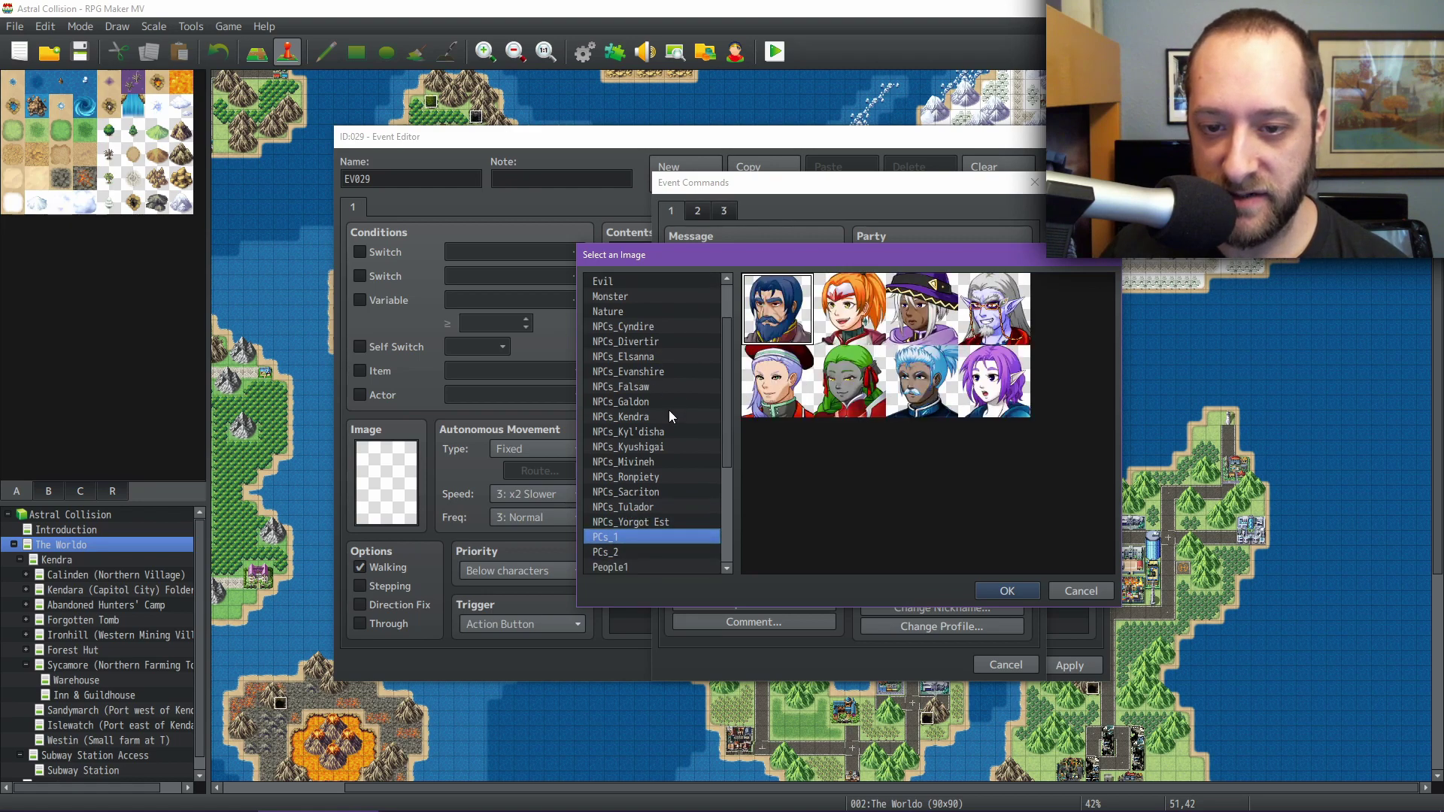
key("Up")
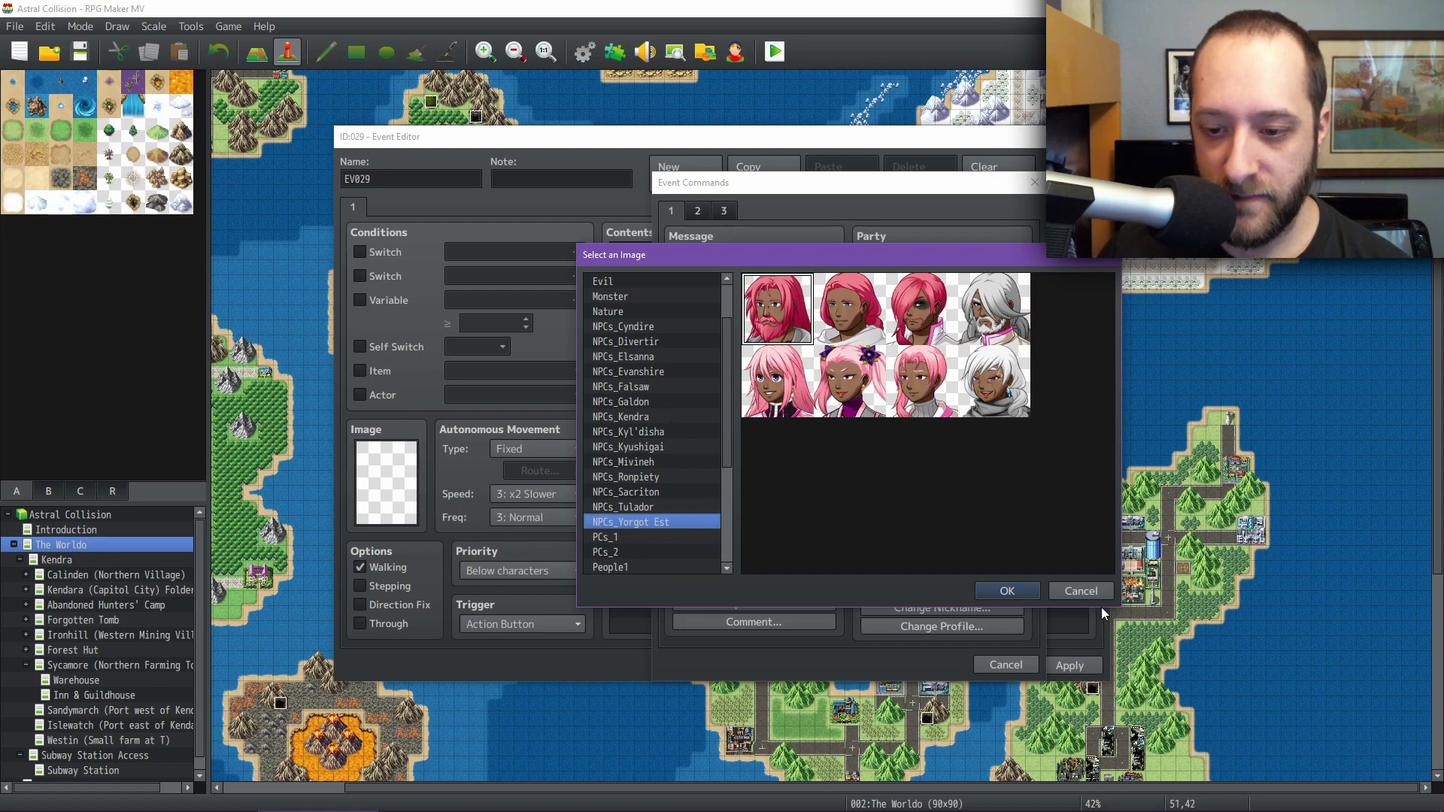
left_click(1079, 590)
key("Escape")
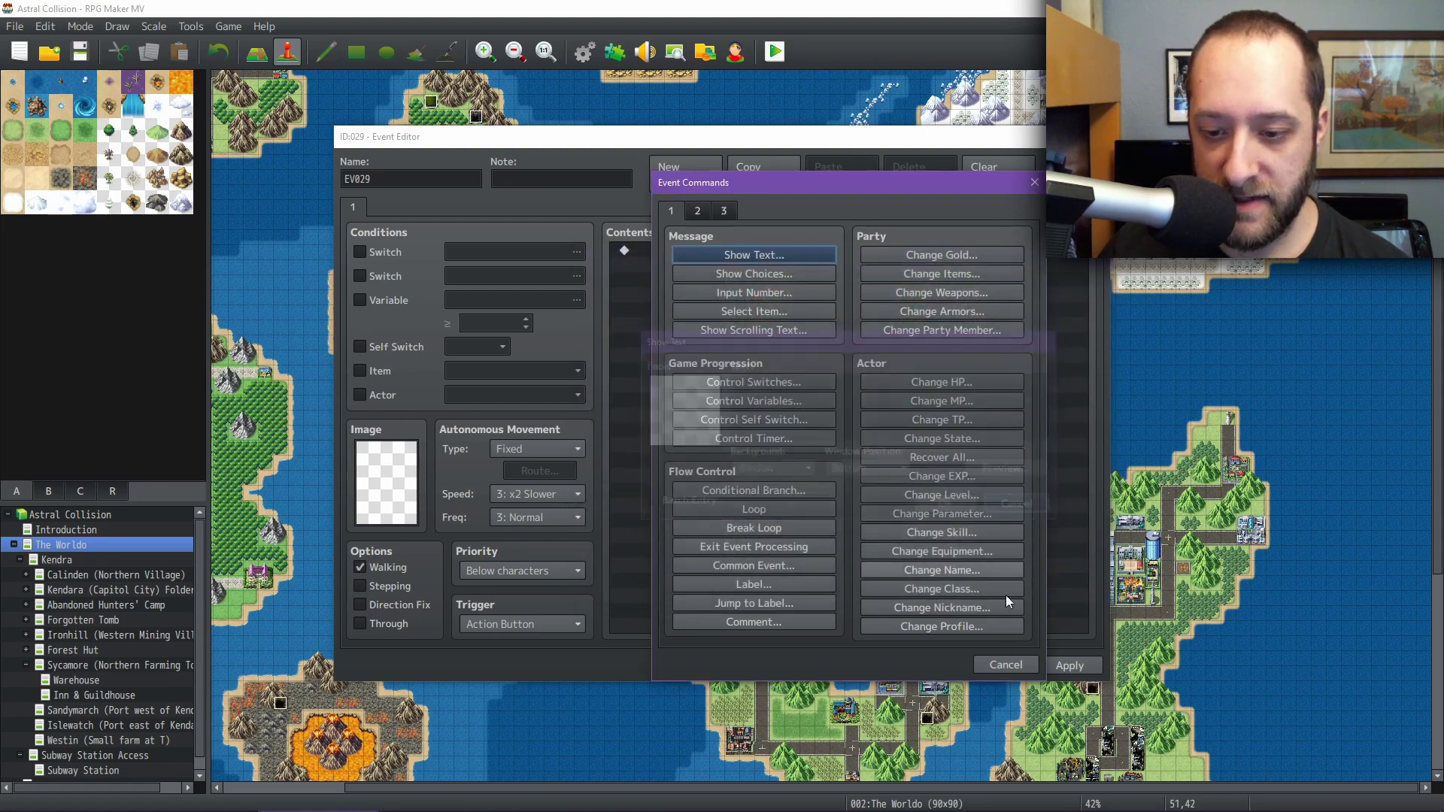
key("Escape")
left_click(1005, 666)
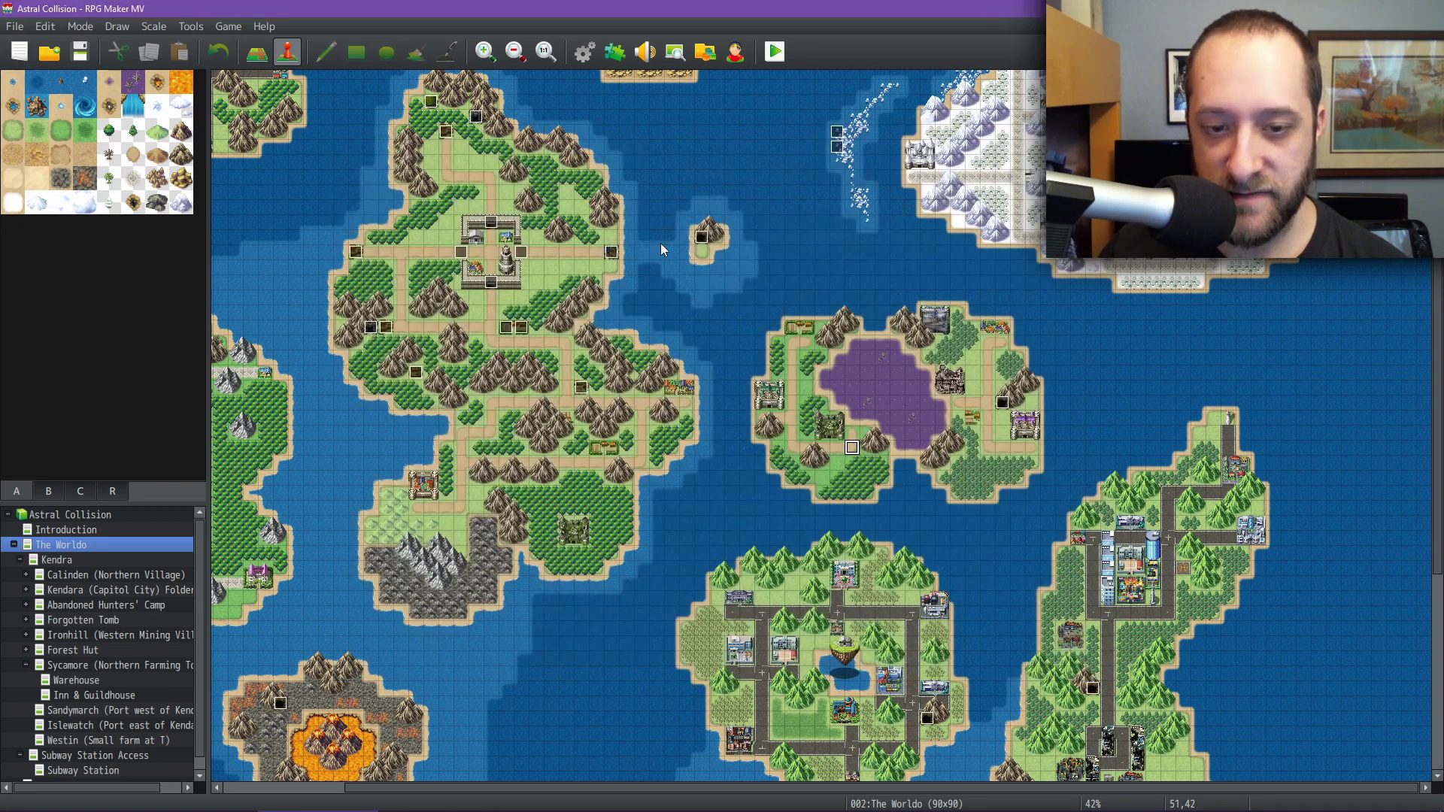
- Open the image selection of the blank enemy 0023 in the Database and preview the Actor1_3 battler
left_click(585, 52)
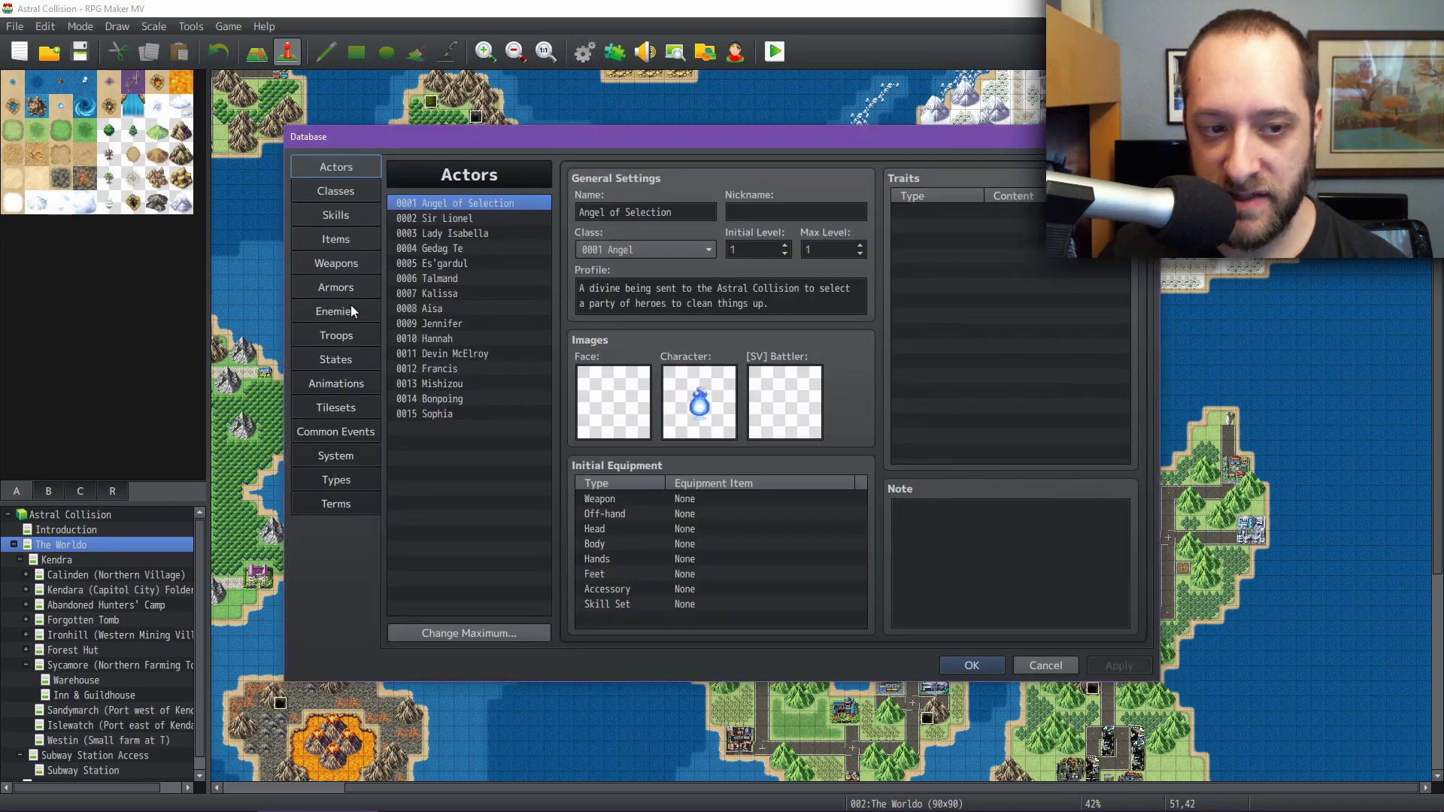
left_click(352, 310)
scroll(507, 411, "down", 2)
left_click(466, 461)
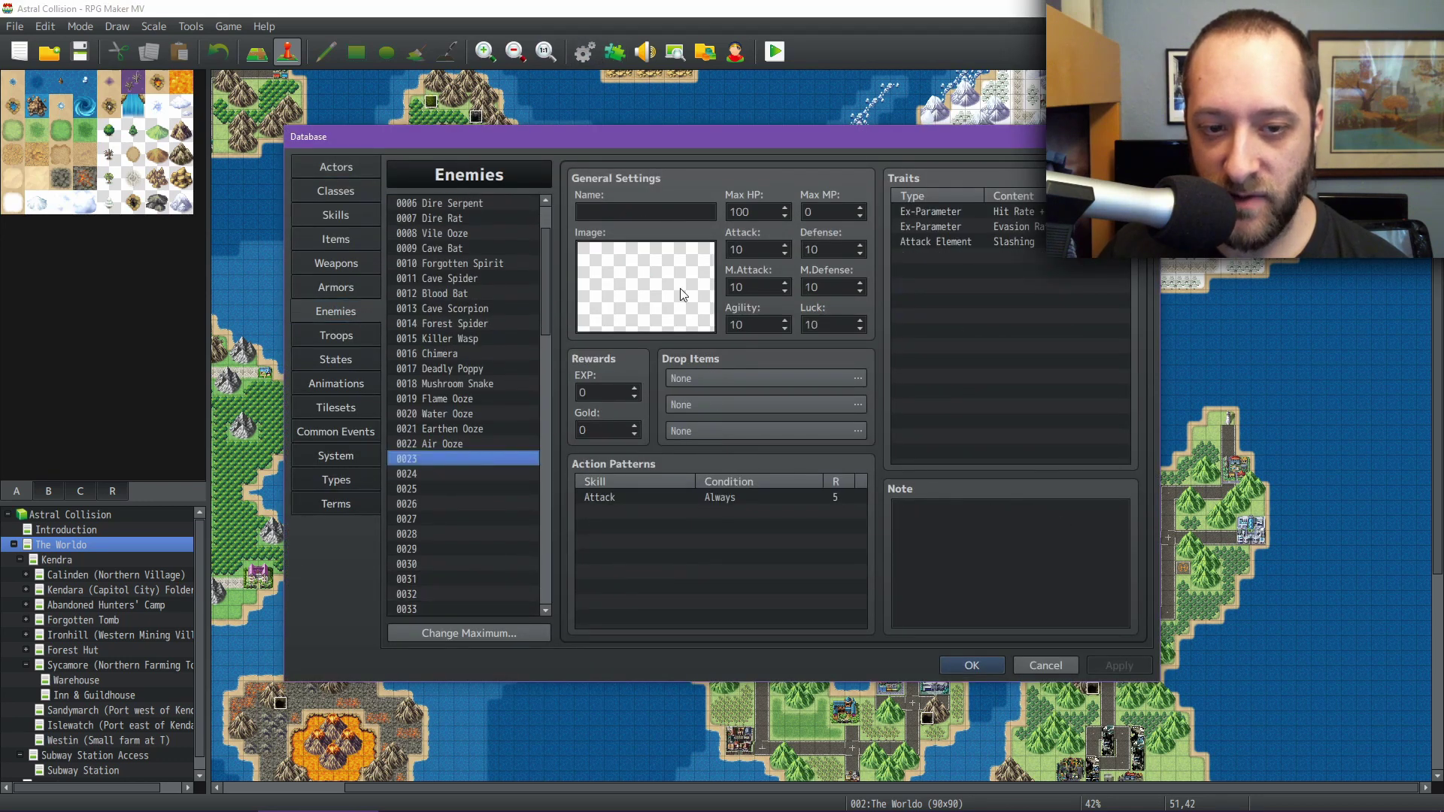
double_click(679, 279)
left_click(498, 276)
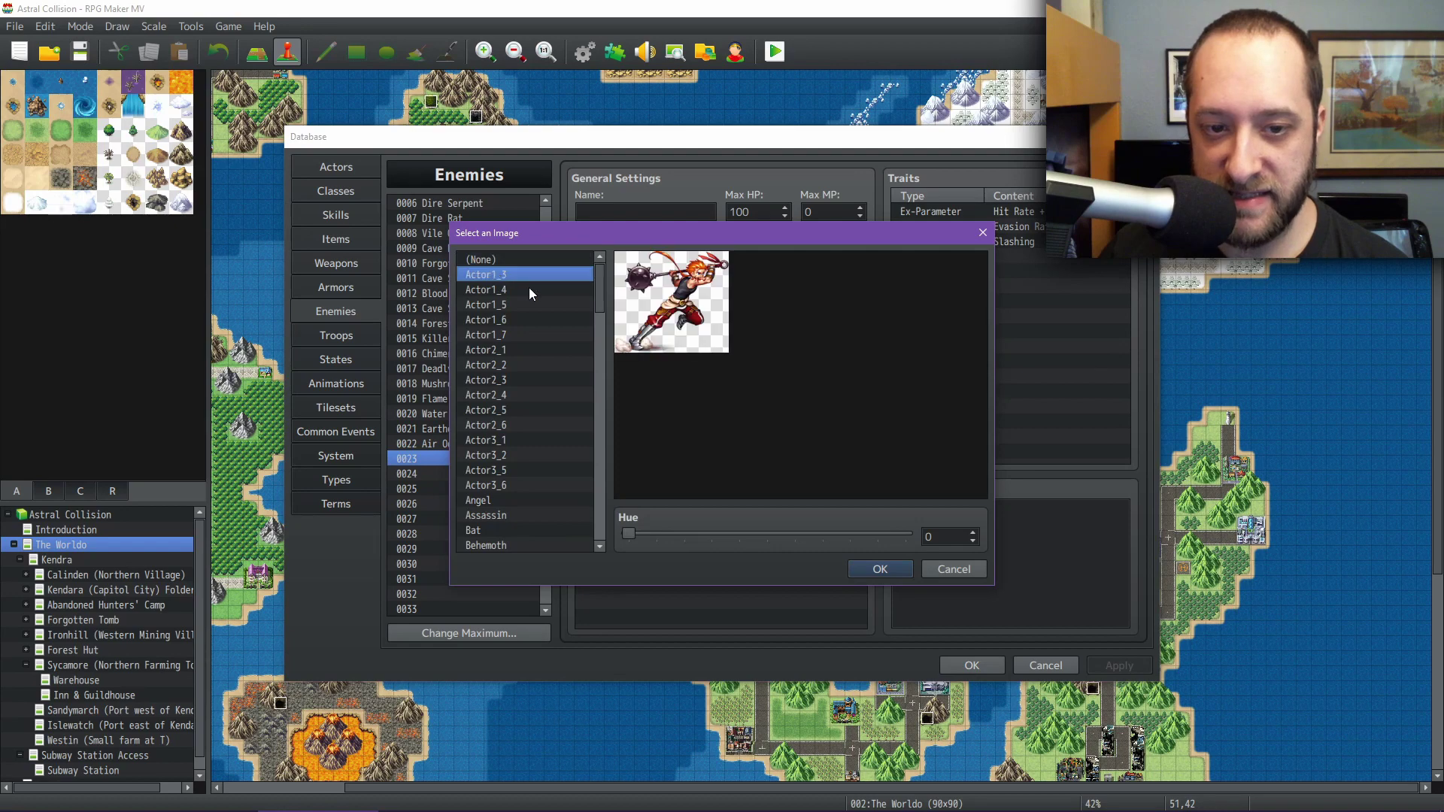
- Preview the God, General_f, General_m, Gazer and Garuda battlers and close the enemy image selection without choosing one
left_click_drag(601, 278, 601, 361)
left_click(553, 385)
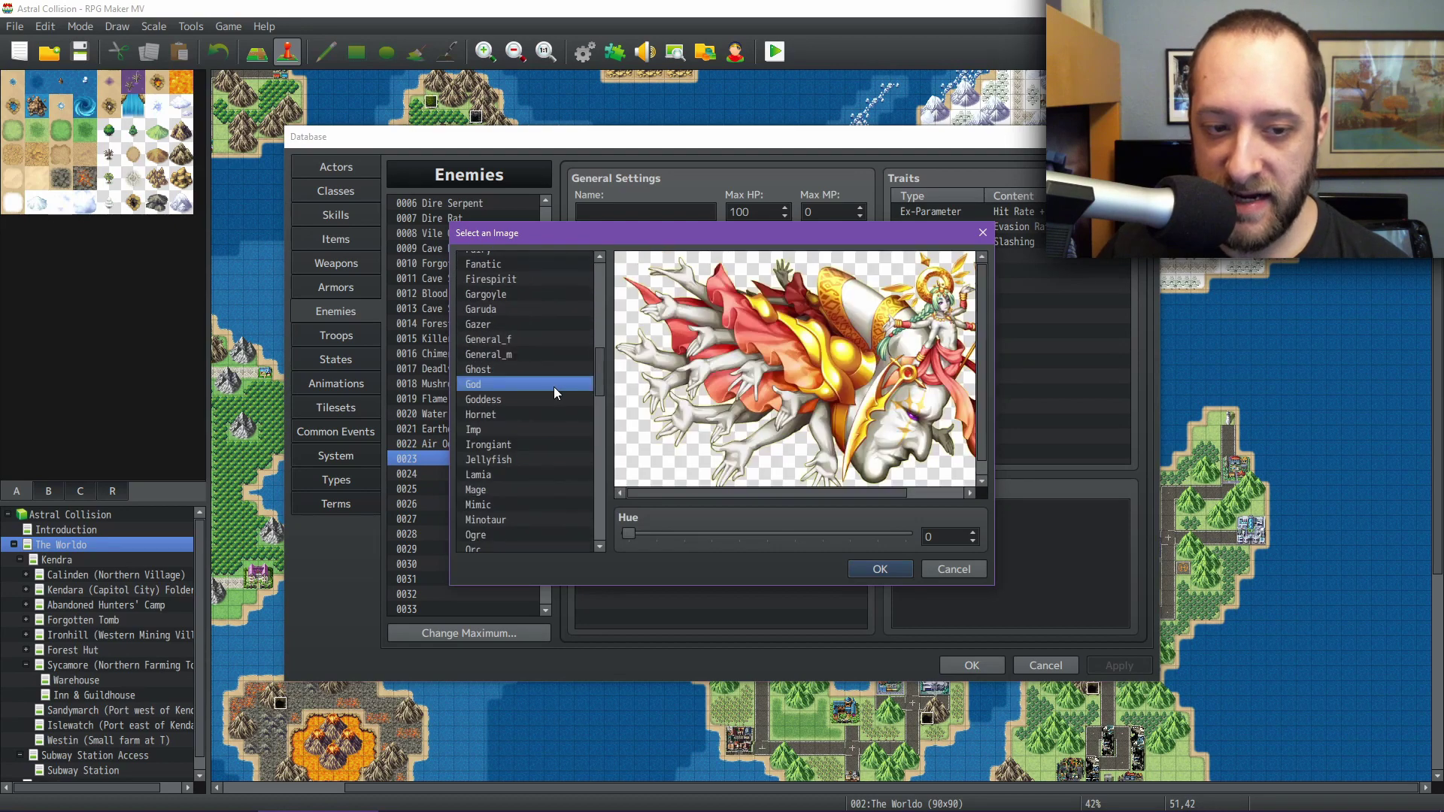
left_click(525, 339)
left_click(525, 353)
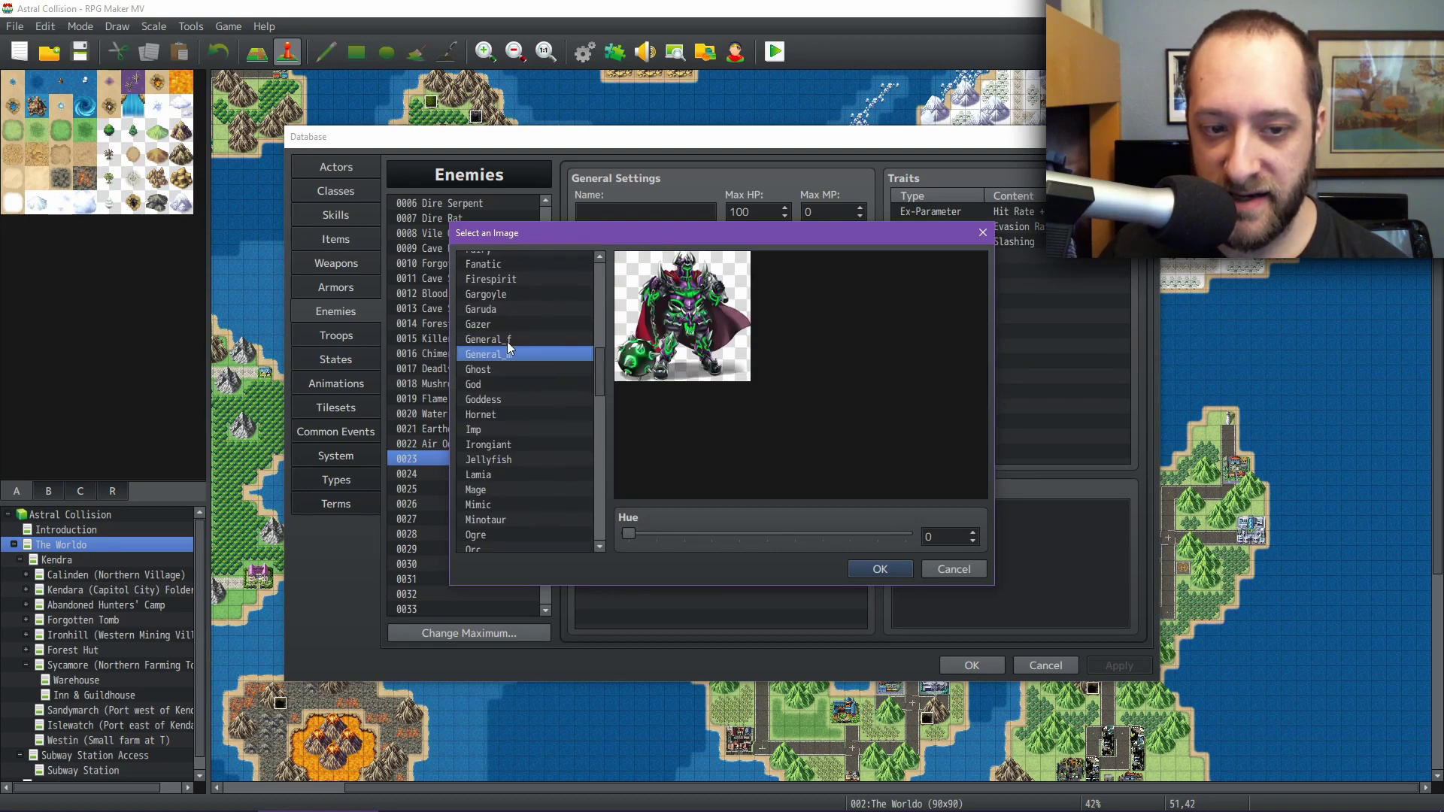
left_click(504, 338)
left_click(506, 324)
left_click(507, 309)
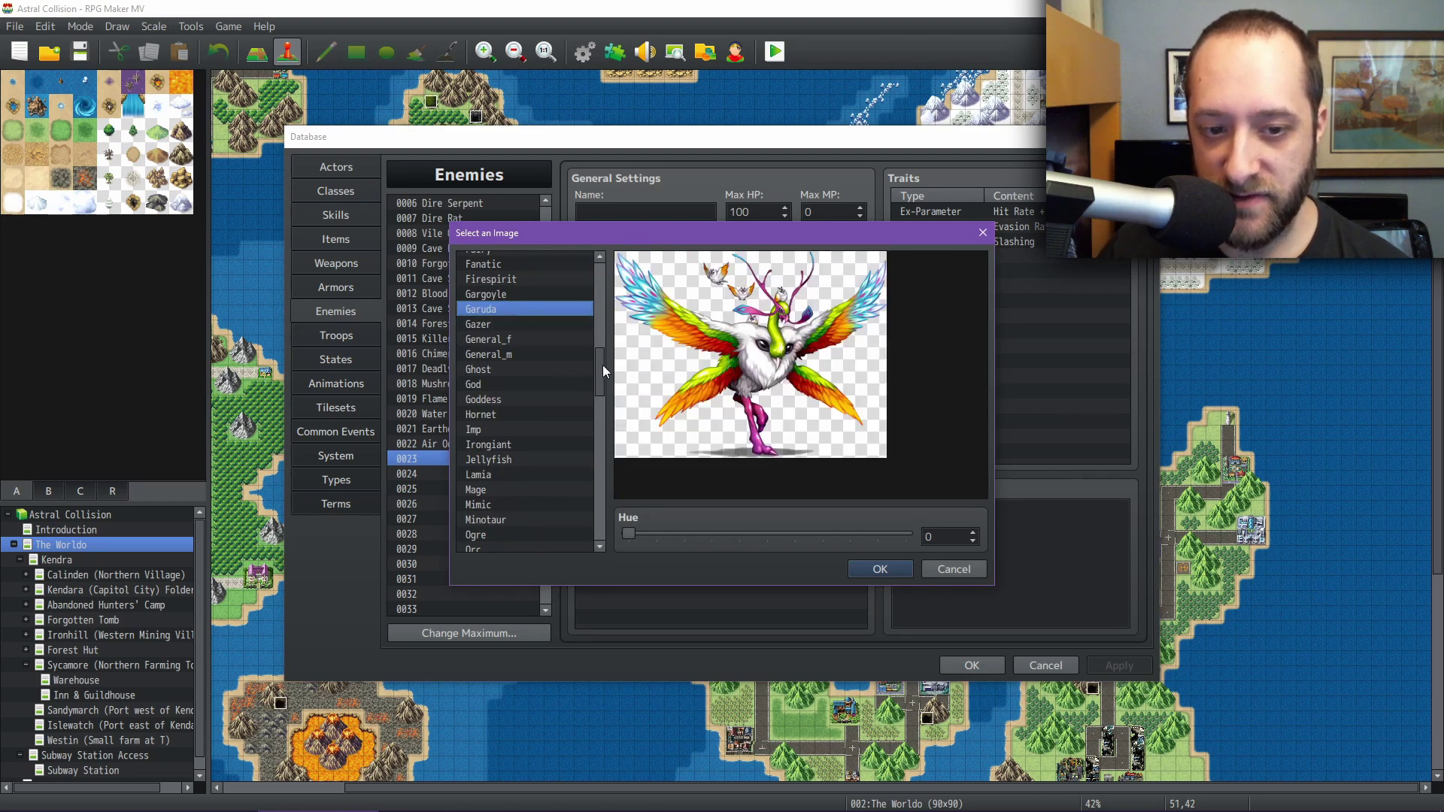
mouse_move(602, 364)
left_mouse_down()
mouse_move(597, 287)
mouse_move(592, 344)
left_mouse_up()
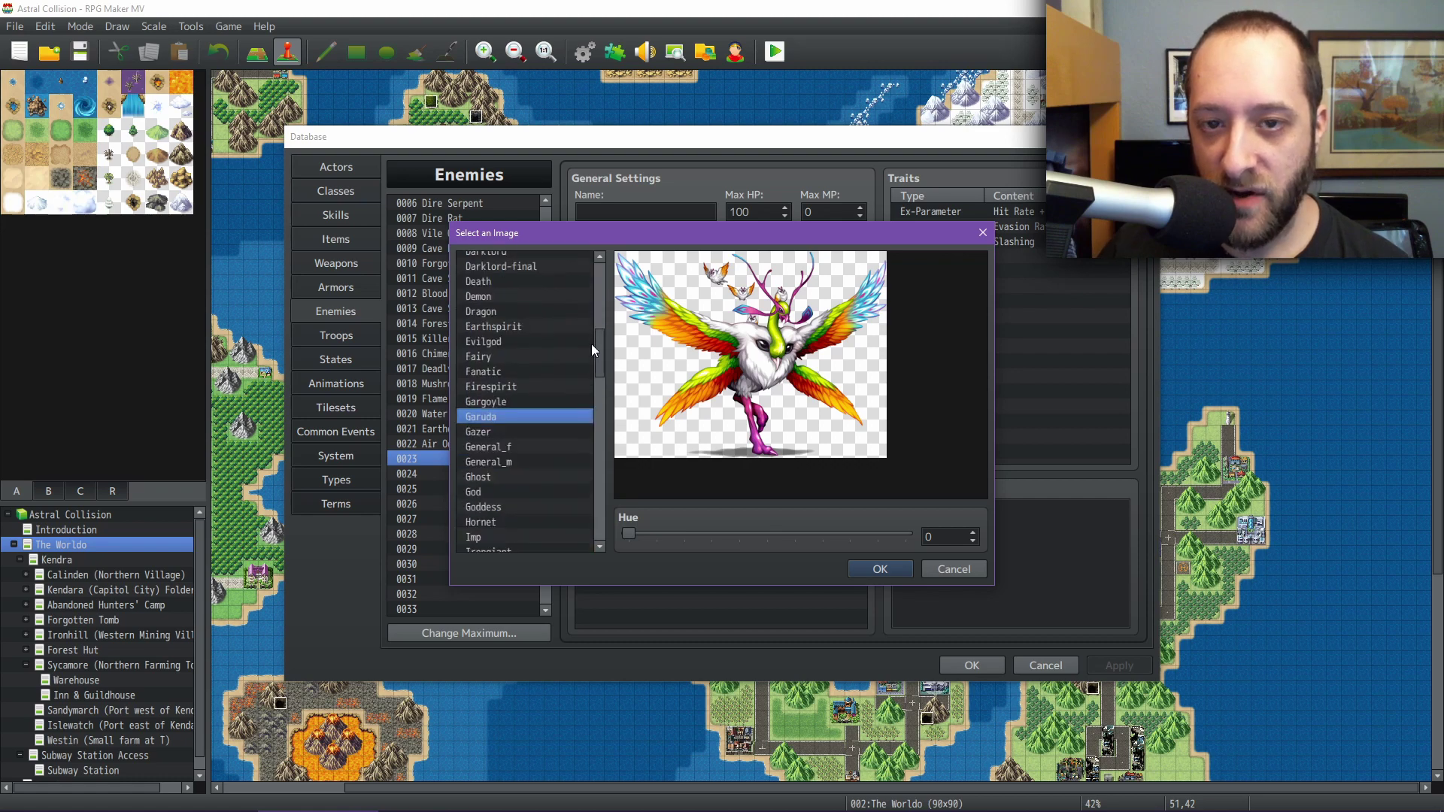
left_click(952, 568)
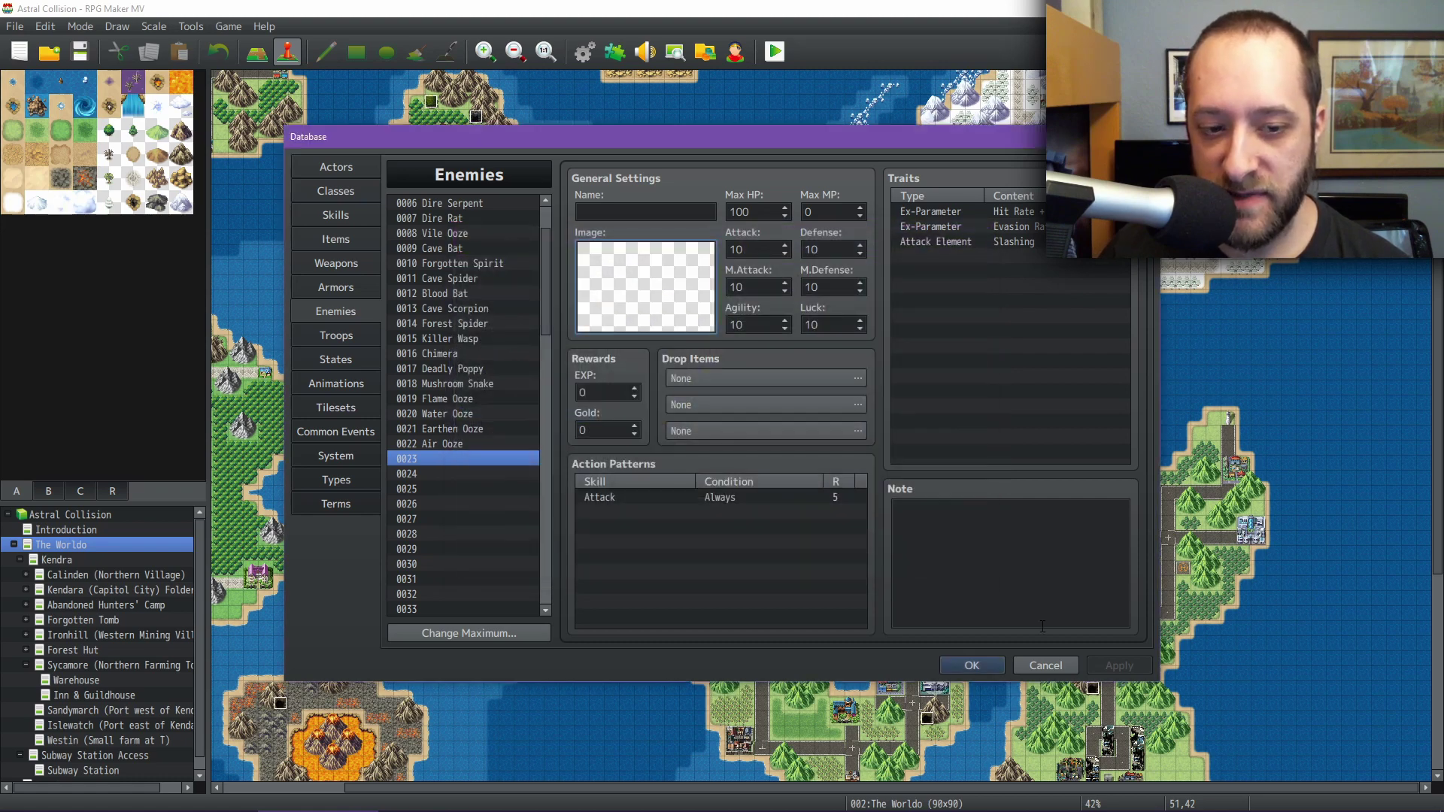
- Close the Database without saving changes and look over The Worldo map from the central continents to the southern ones
left_click(1054, 665)
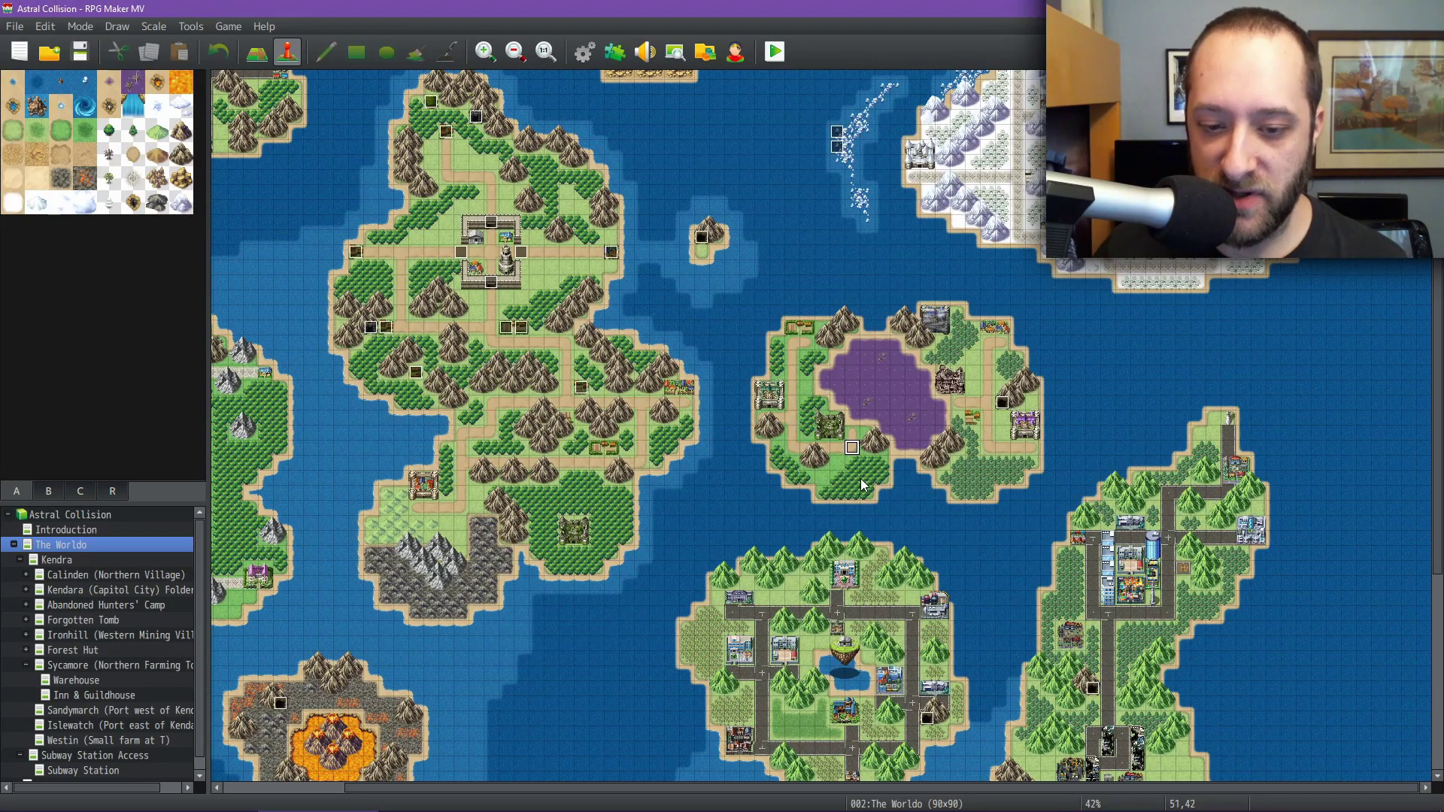
scroll(782, 479, "left", 3)
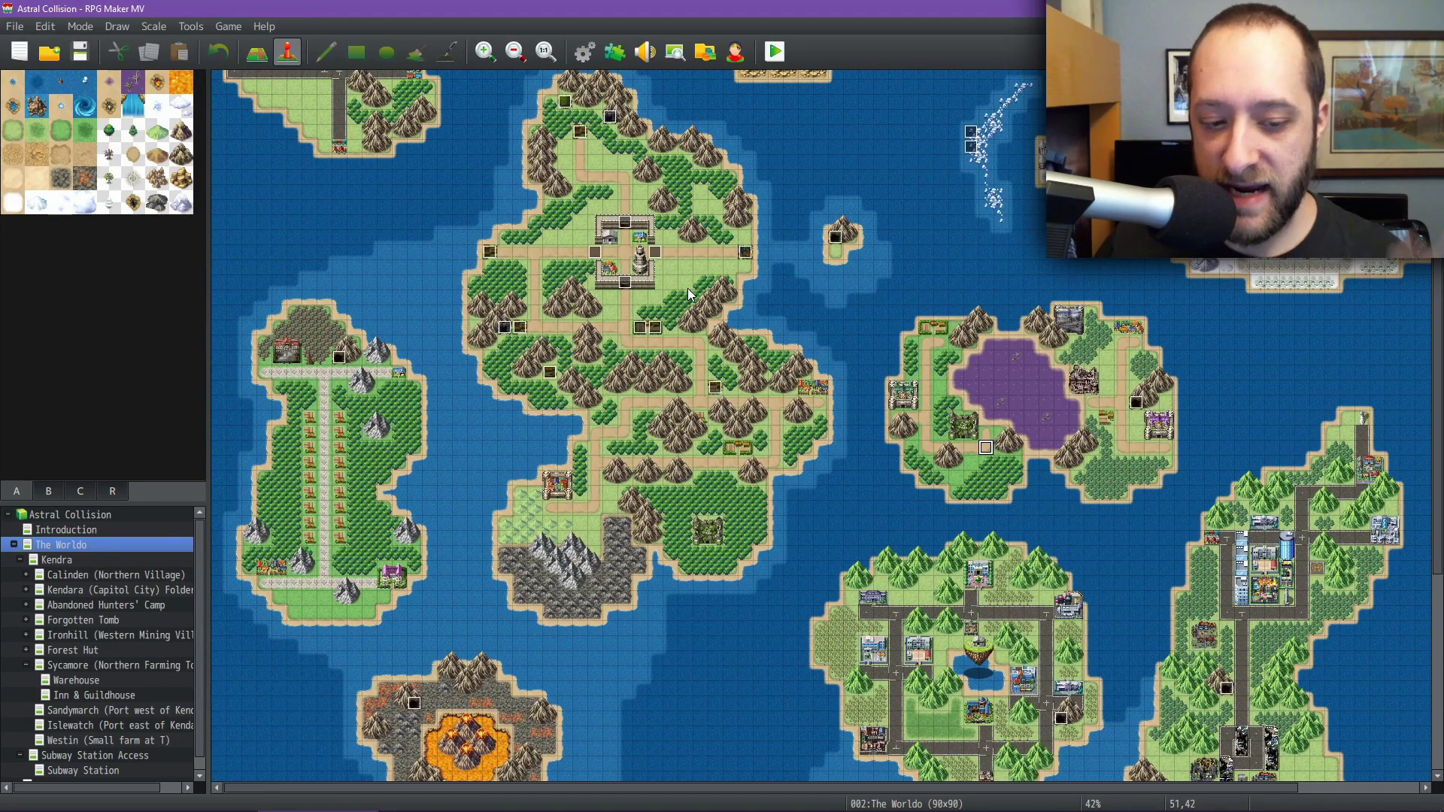
scroll(625, 432, "down", 9)
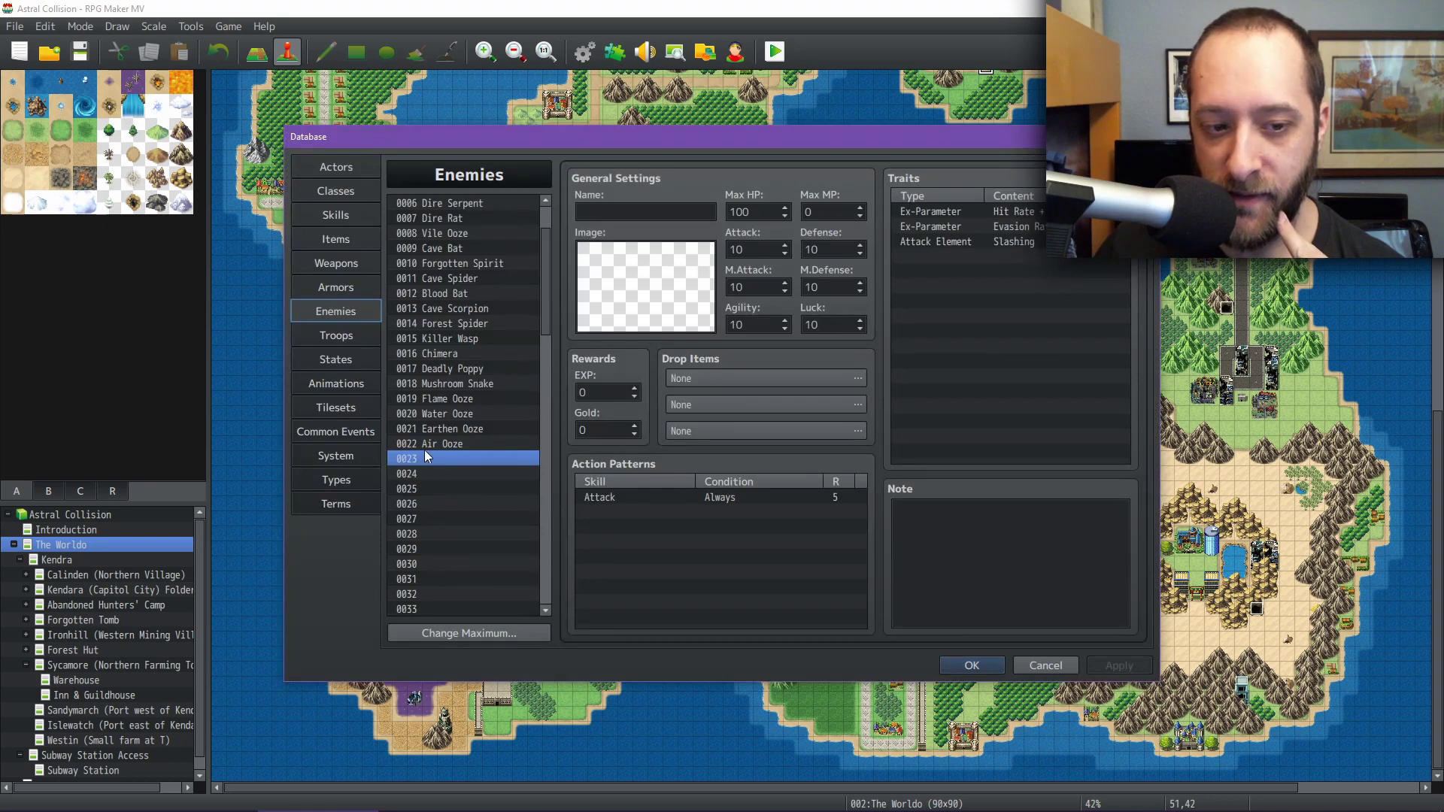
- Preview the Zombie, Vampire, Werewolf, SF_Yakuza and SF_Tengu battlers for the blank enemy 0023 in the Database, and cancel the image selection
double_click(632, 307)
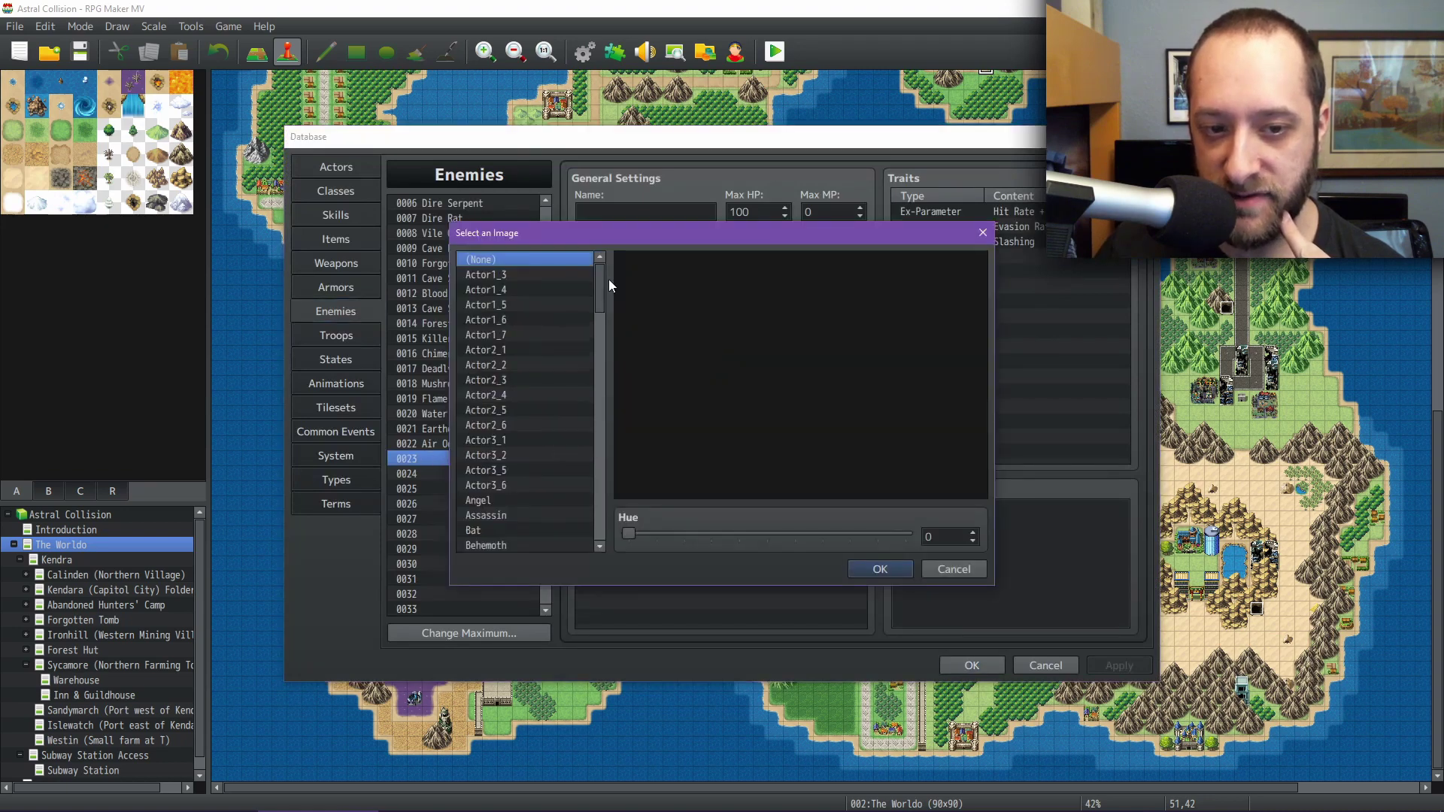
left_click_drag(600, 286, 588, 530)
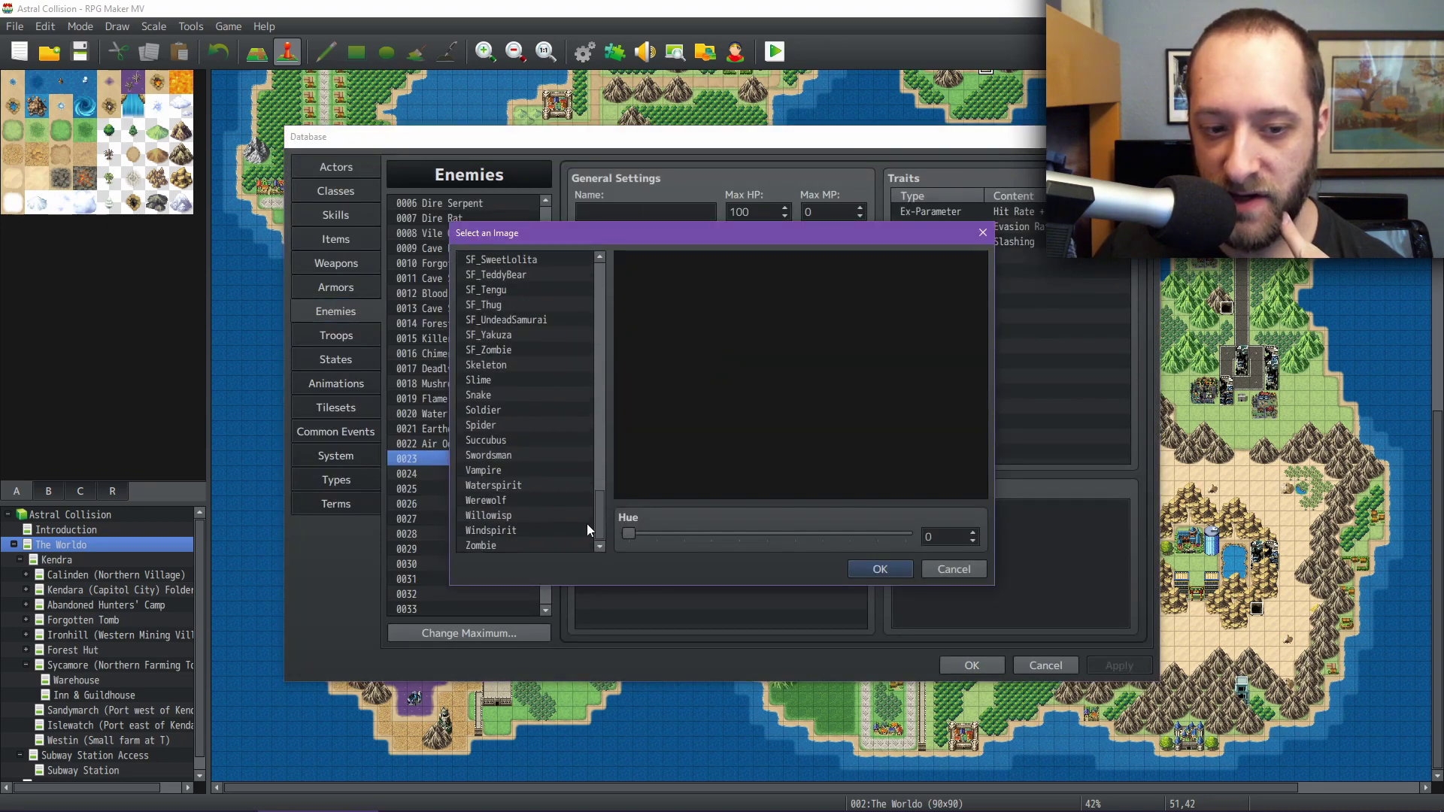
left_click(498, 546)
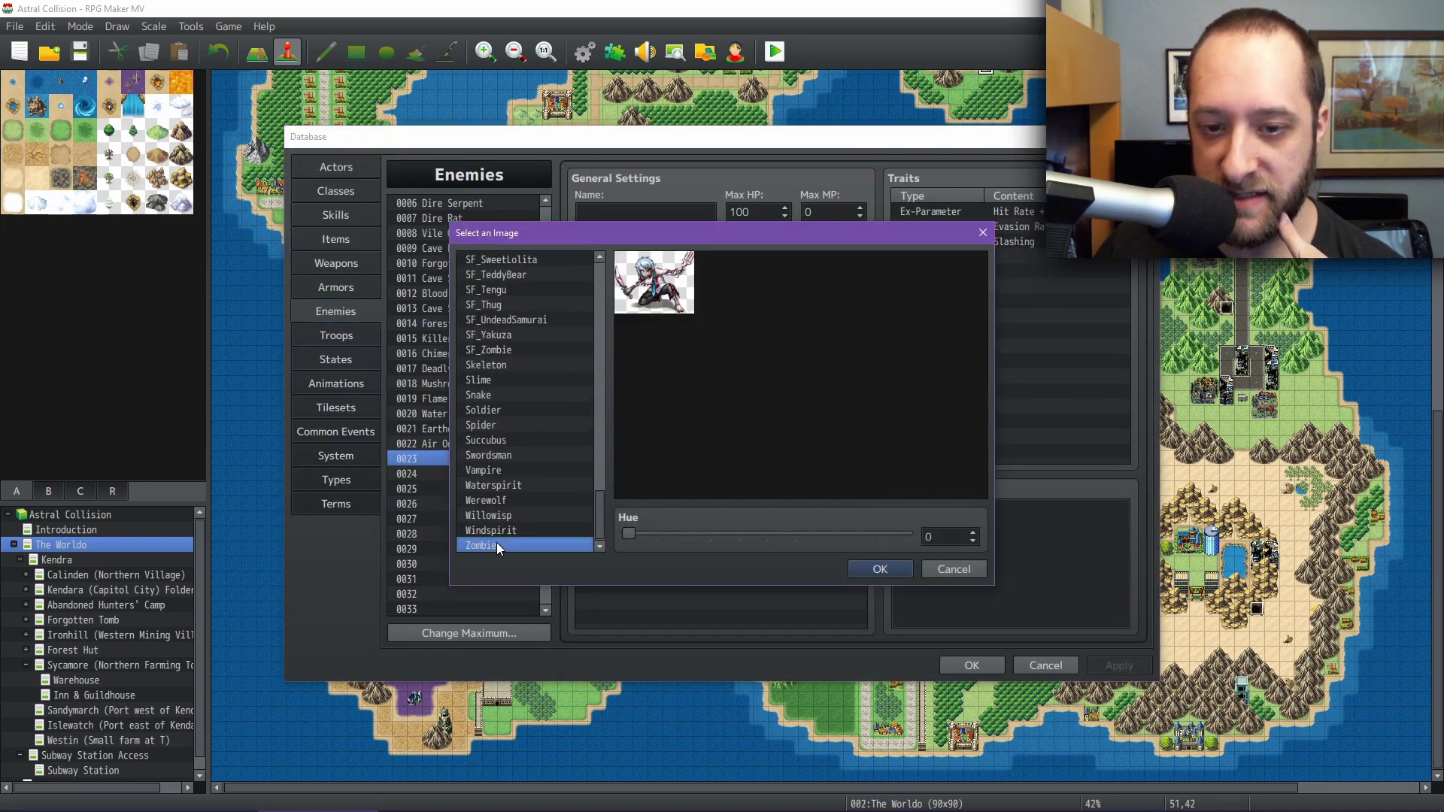
left_click(498, 469)
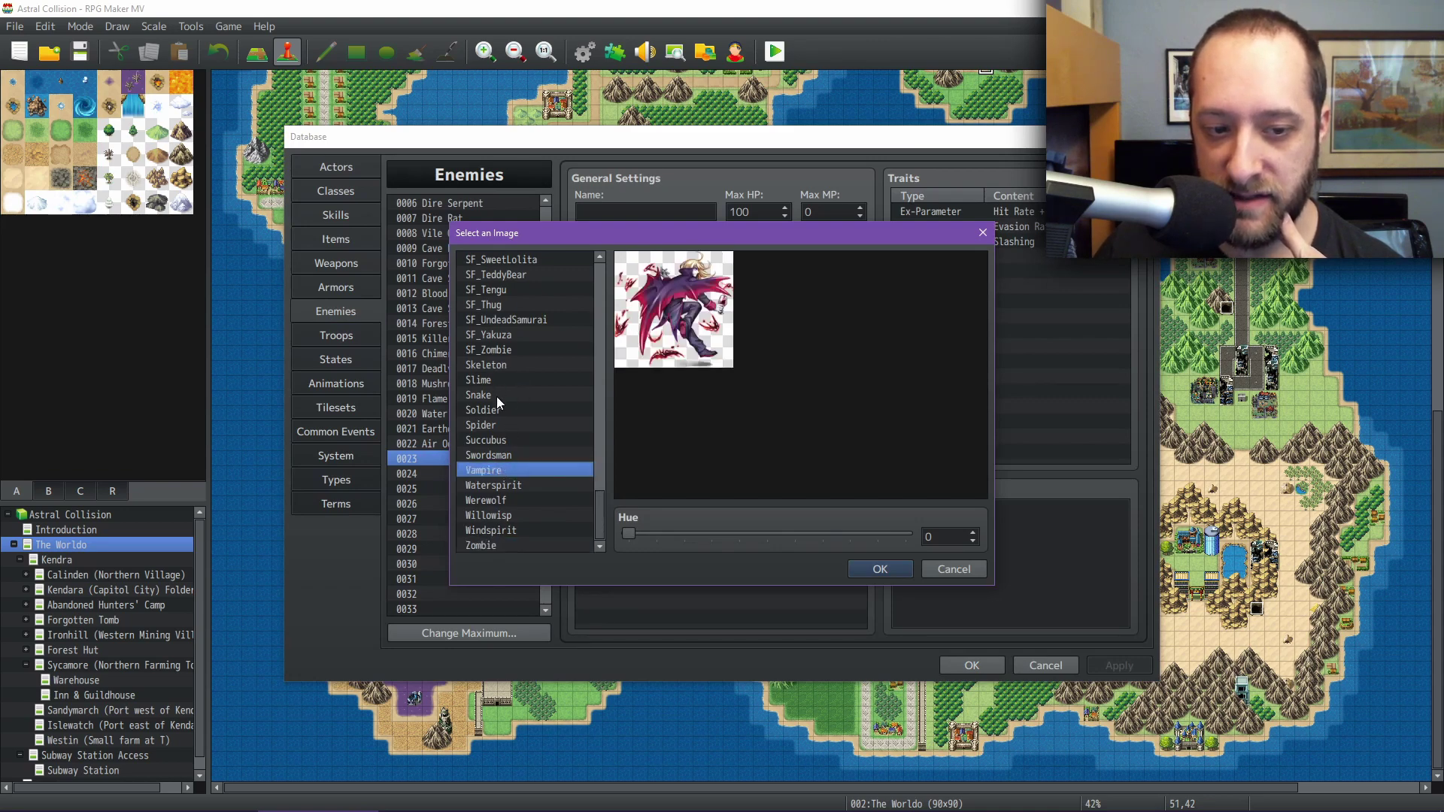
left_click(500, 501)
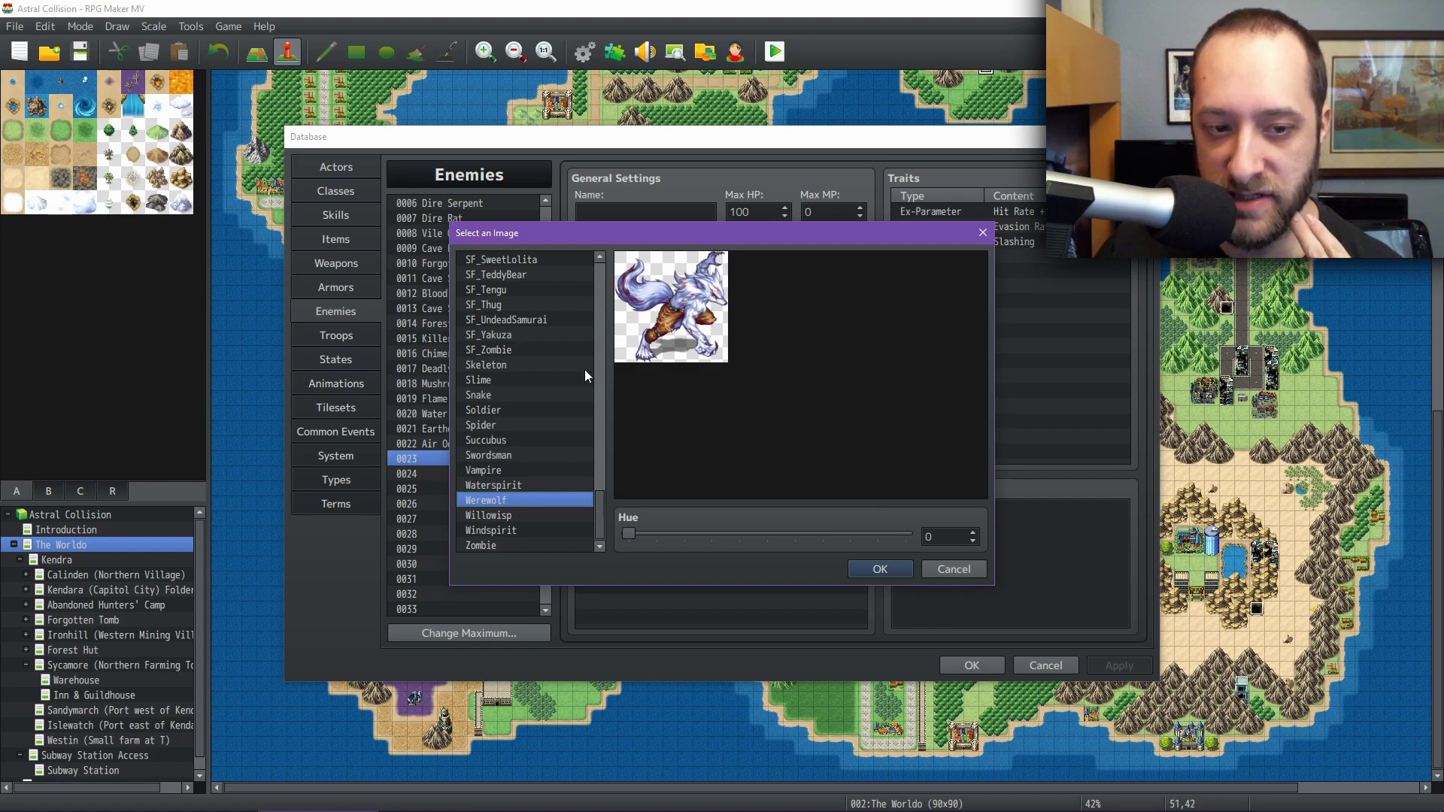
left_click(514, 334)
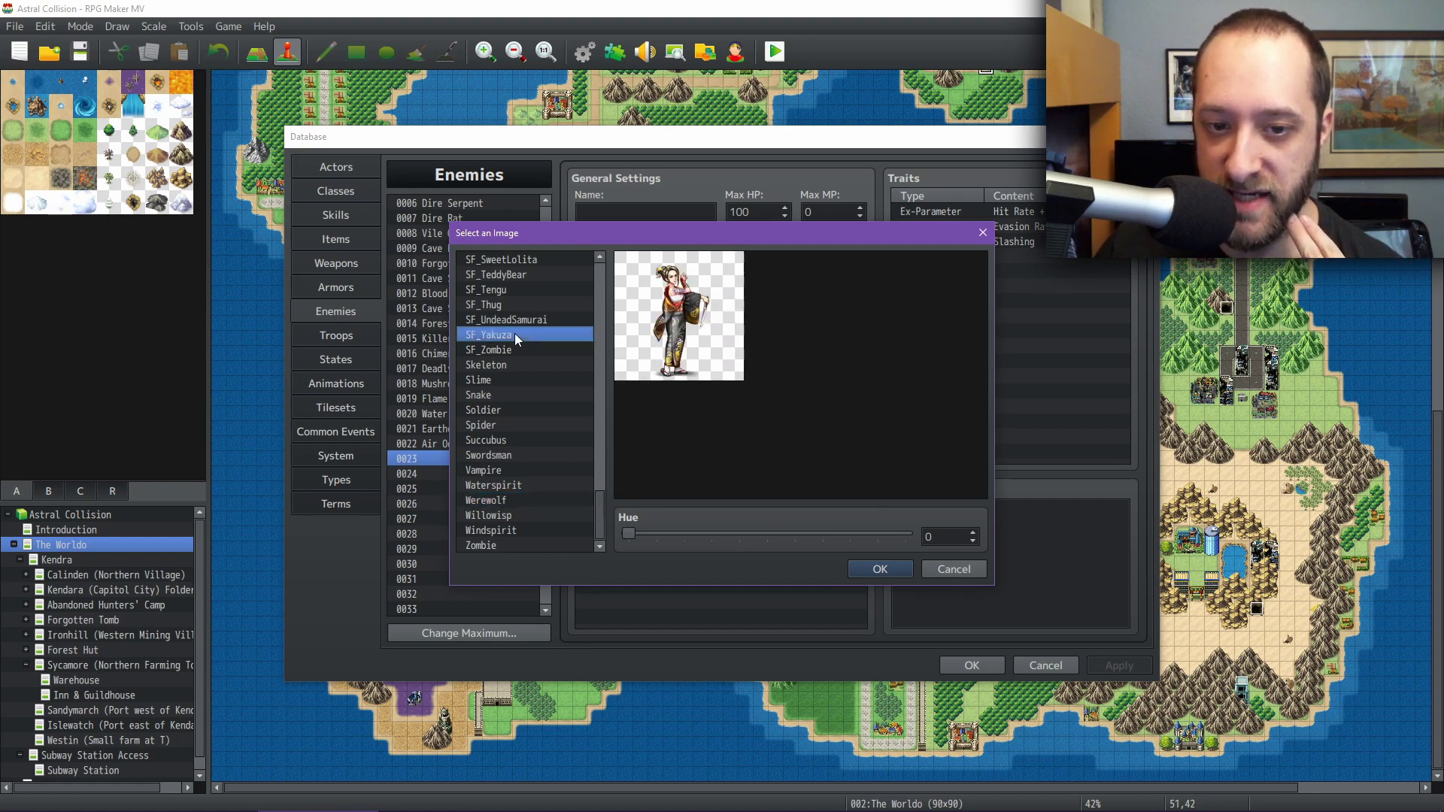
left_click(516, 290)
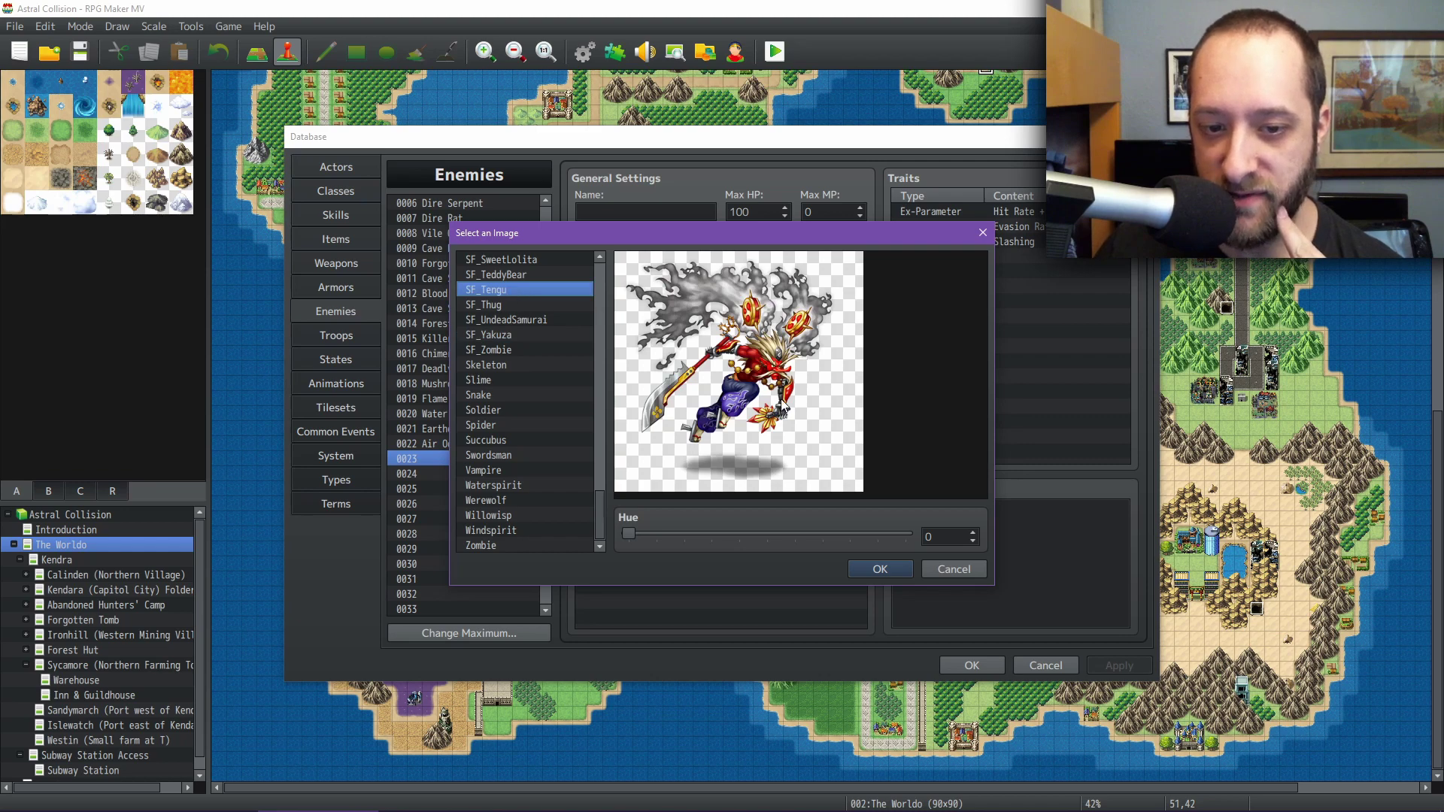
left_click(968, 571)
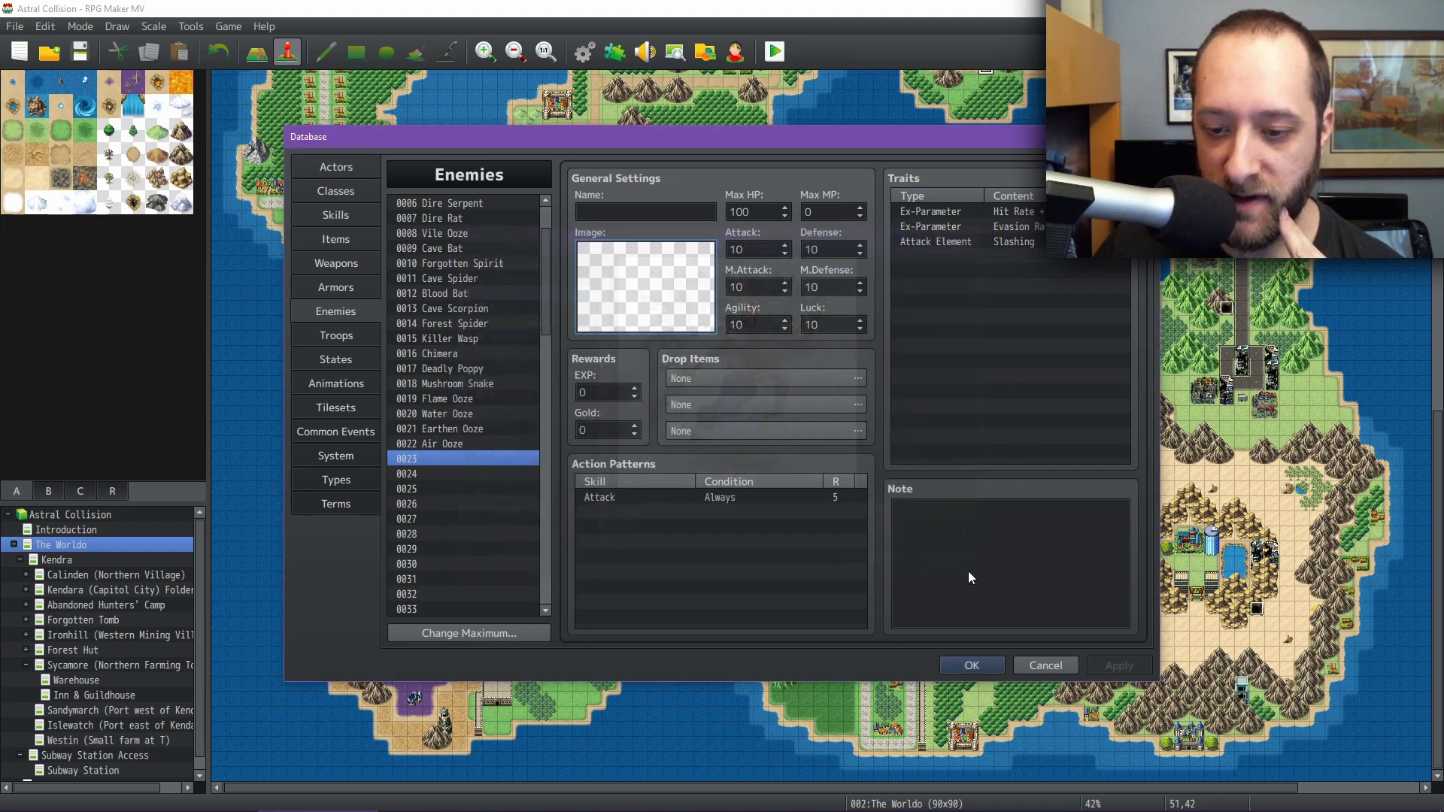
- Reopen the image selection of enemy 0023 and preview the Behemoth, Chimera and Cockatrice battlers
double_click(648, 286)
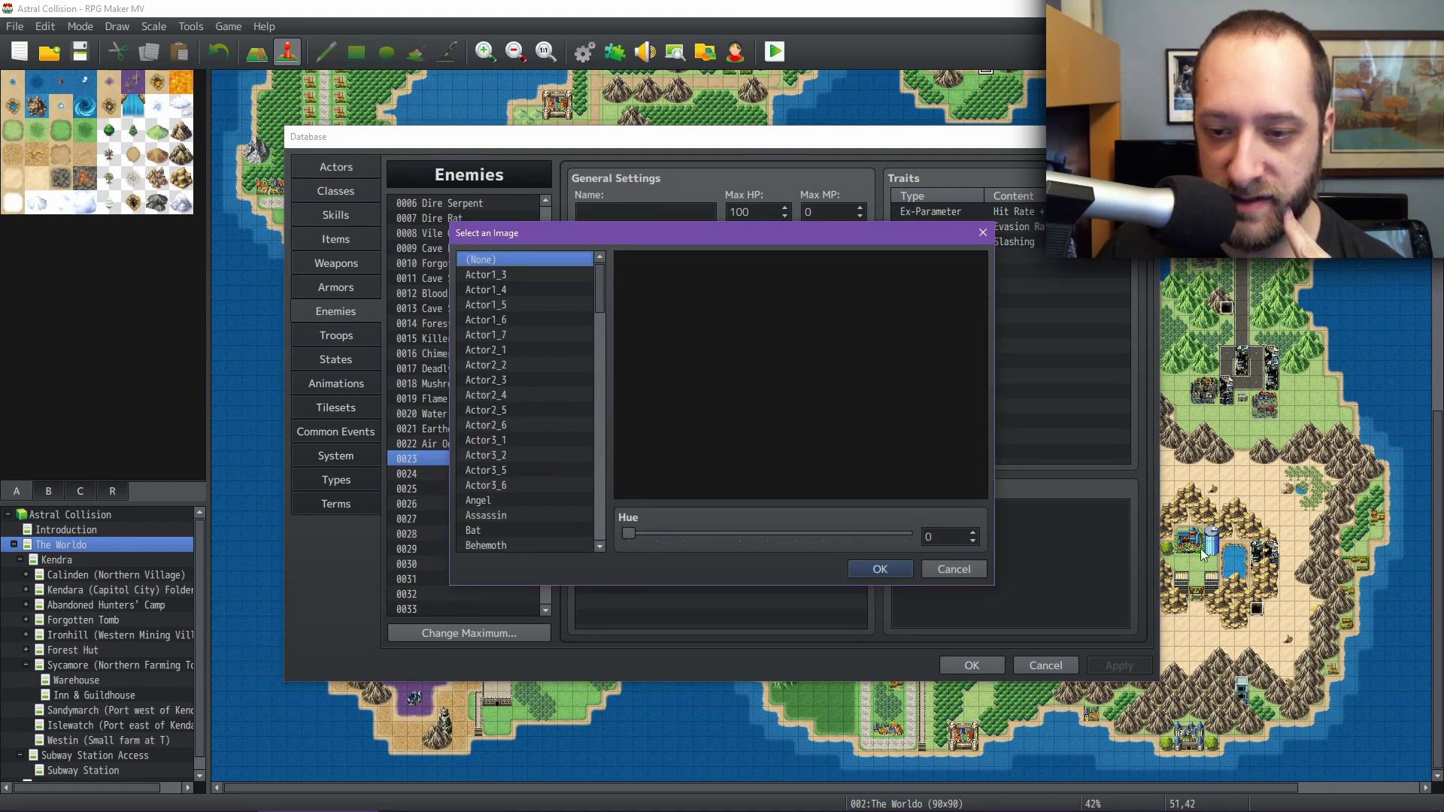
left_click_drag(602, 289, 601, 313)
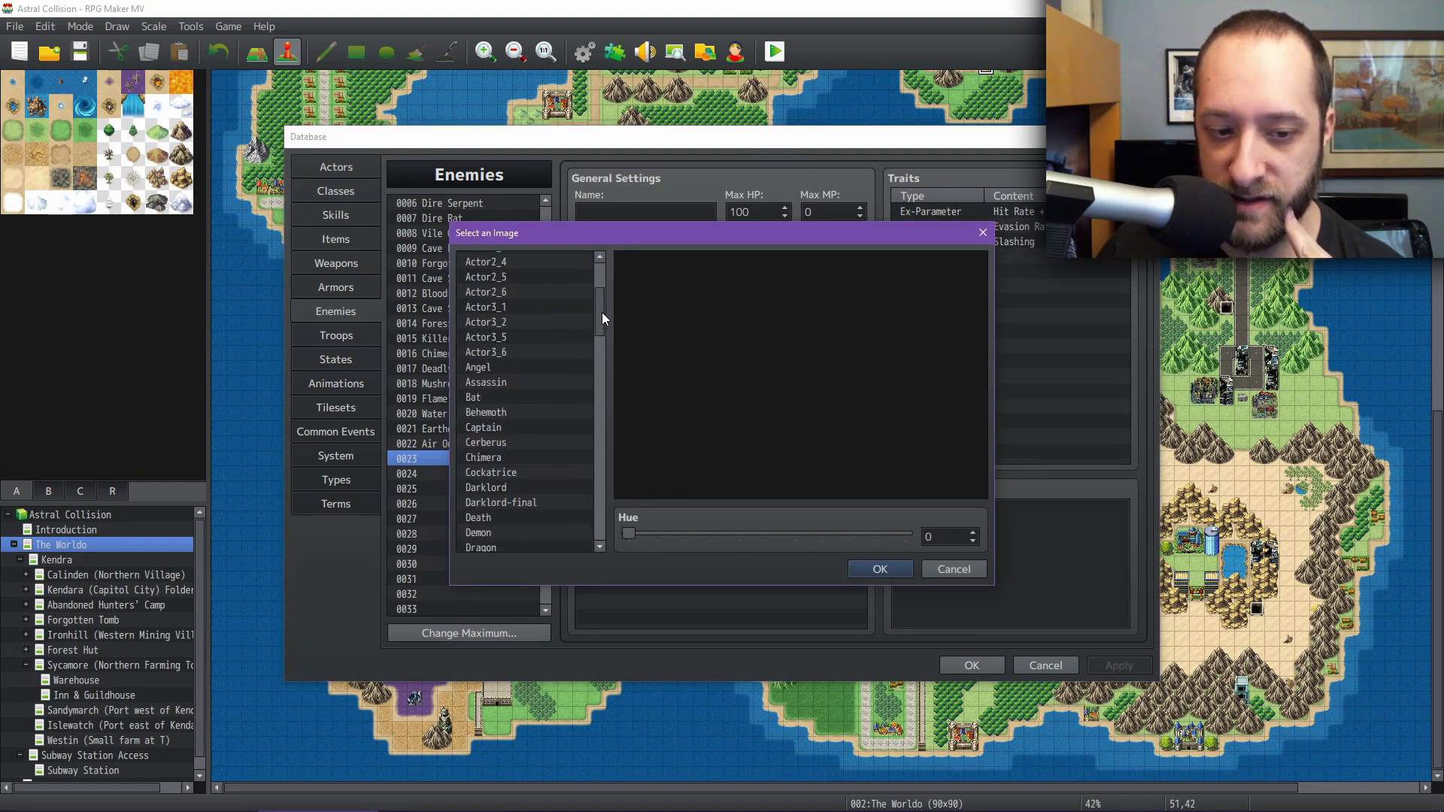
left_click(505, 412)
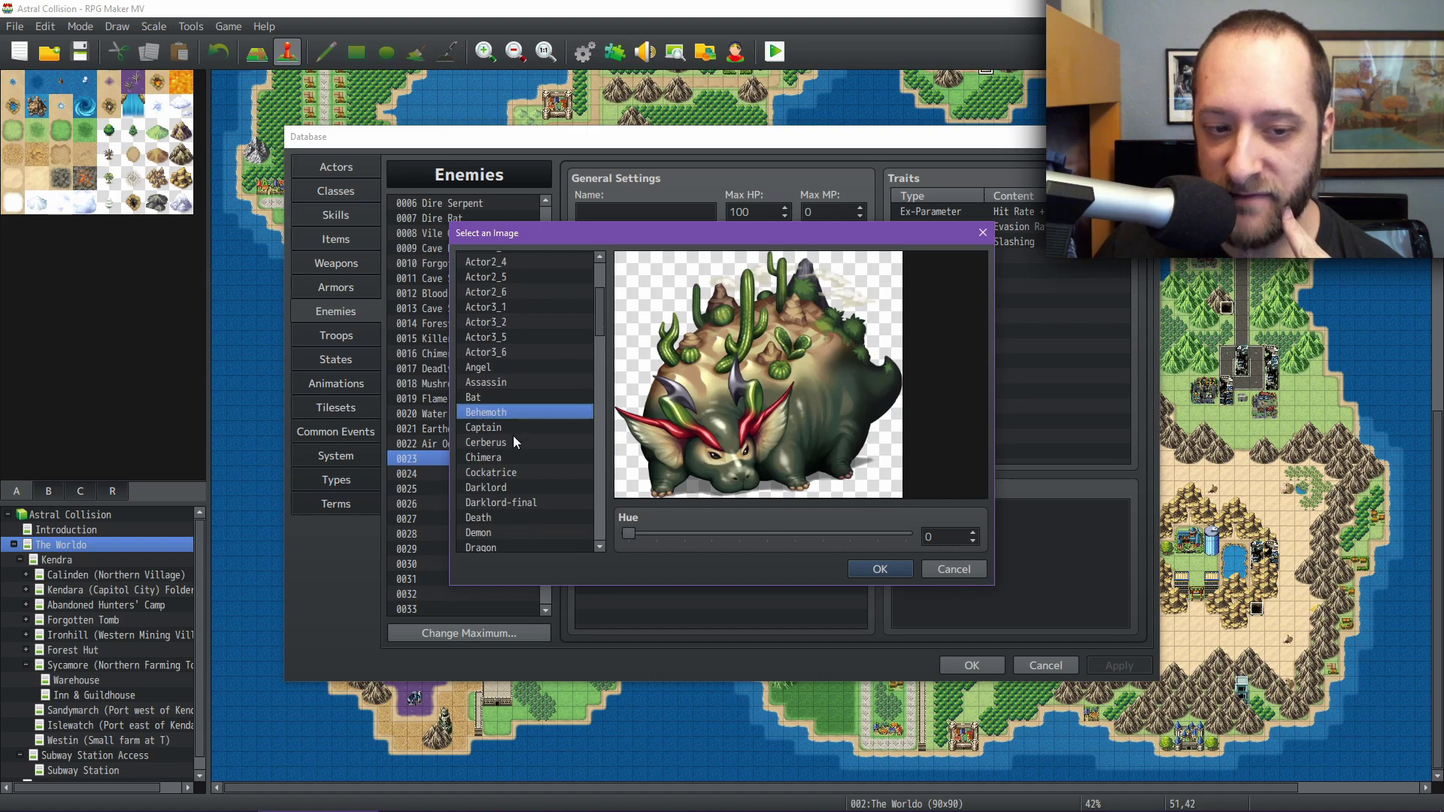
left_click(508, 456)
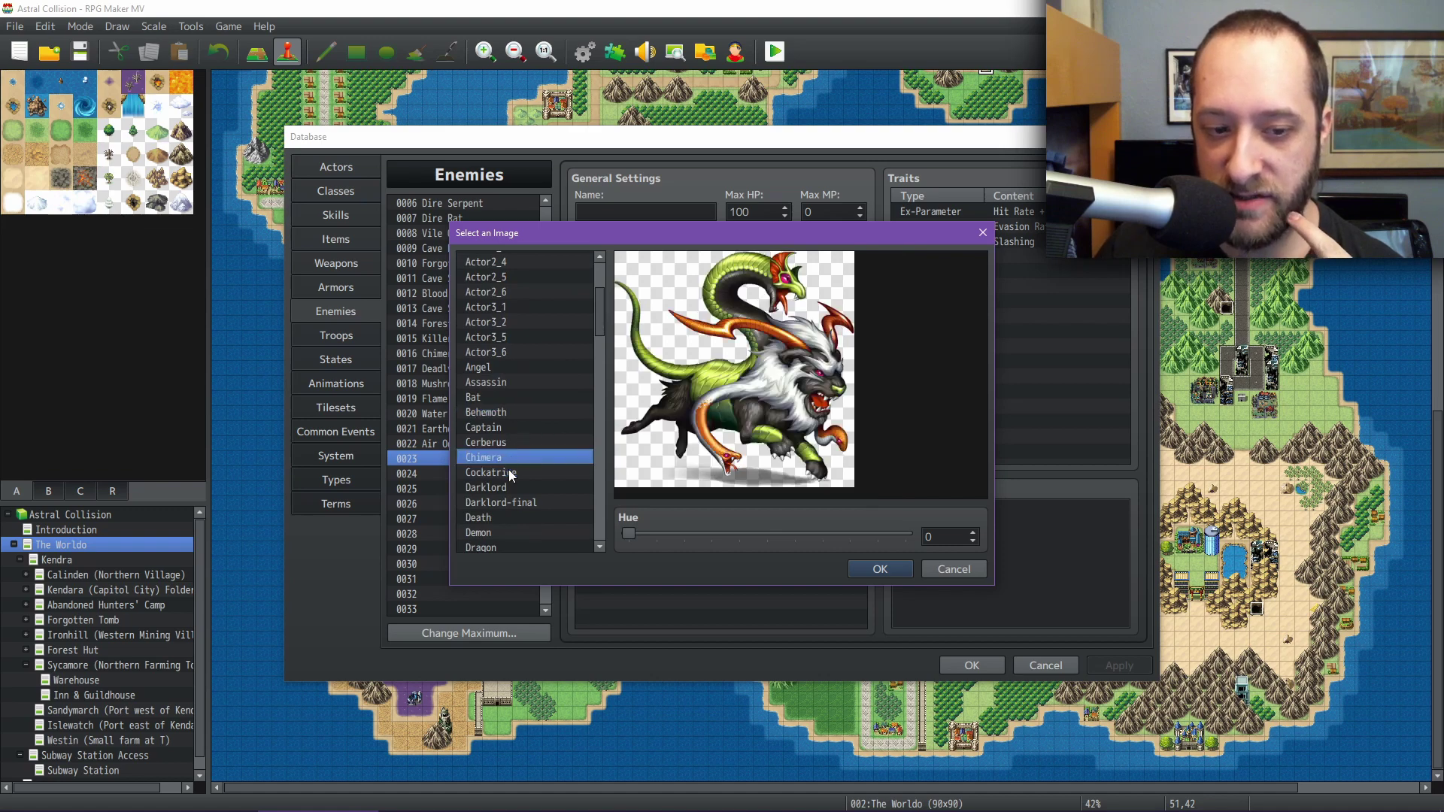
left_click(508, 471)
scroll(509, 471, "down", 3)
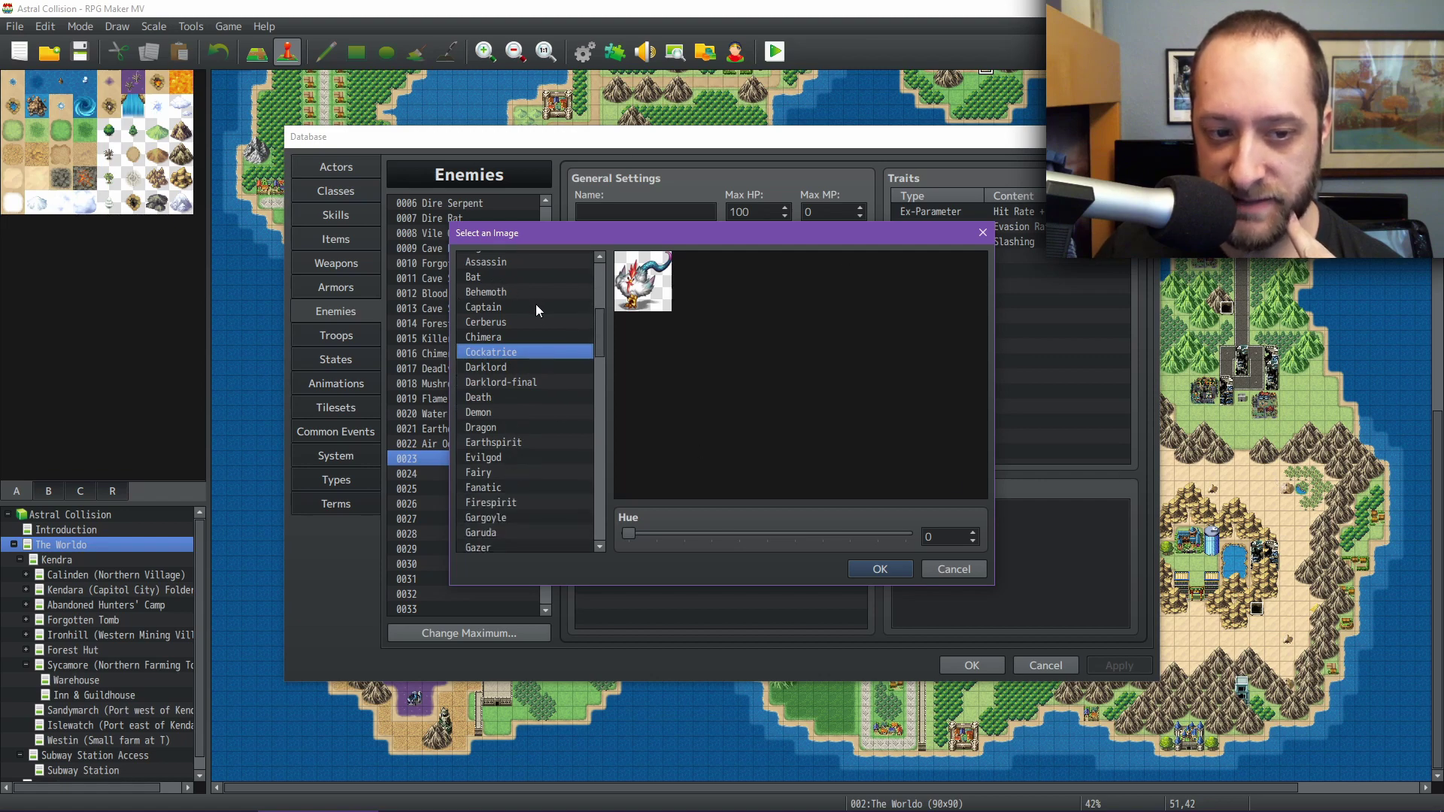
- Preview the Earthspirit, Fairy and Angel battlers, browse the remaining enemy images, and close the image selection and Database without choosing one
scroll(535, 304, "down", 2)
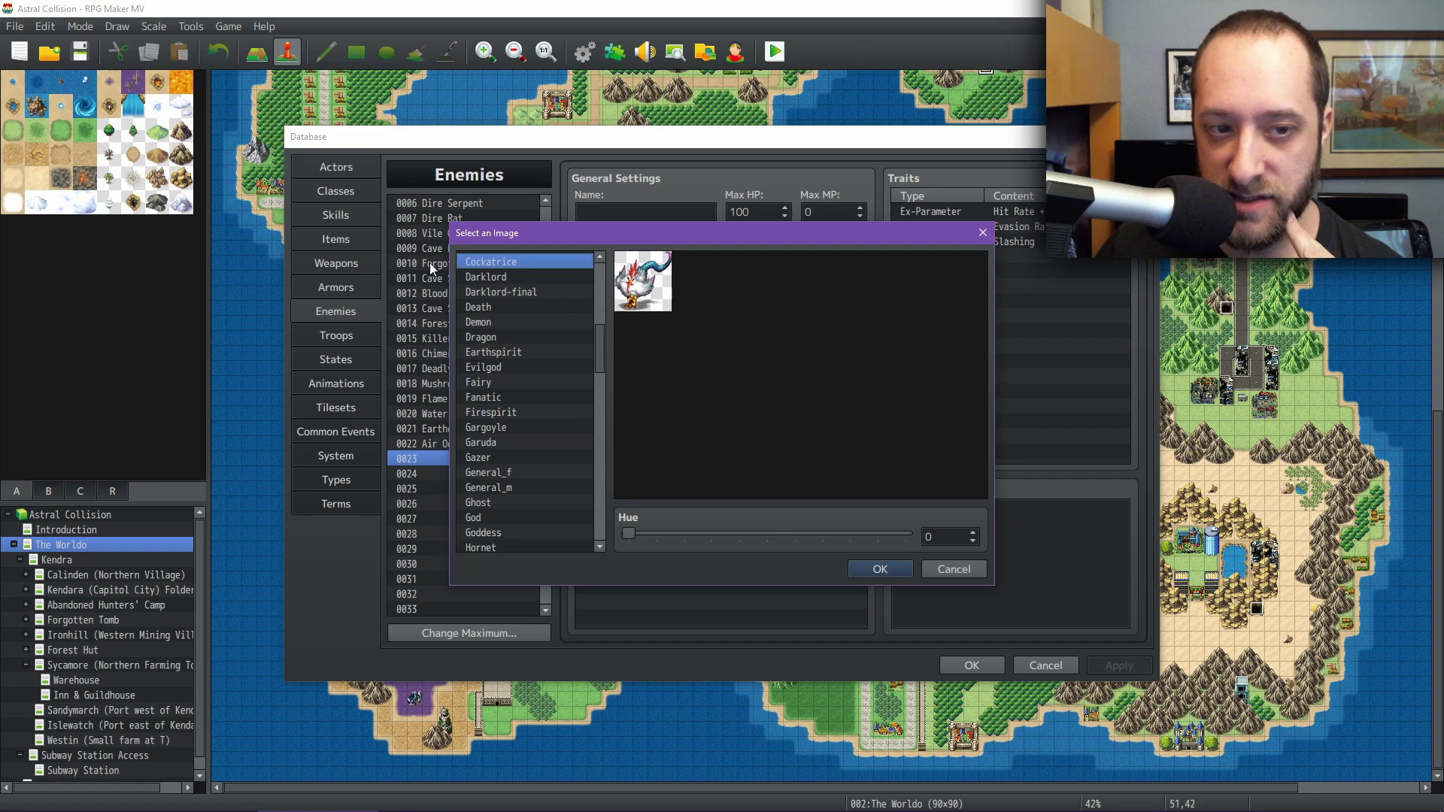
left_click(516, 357)
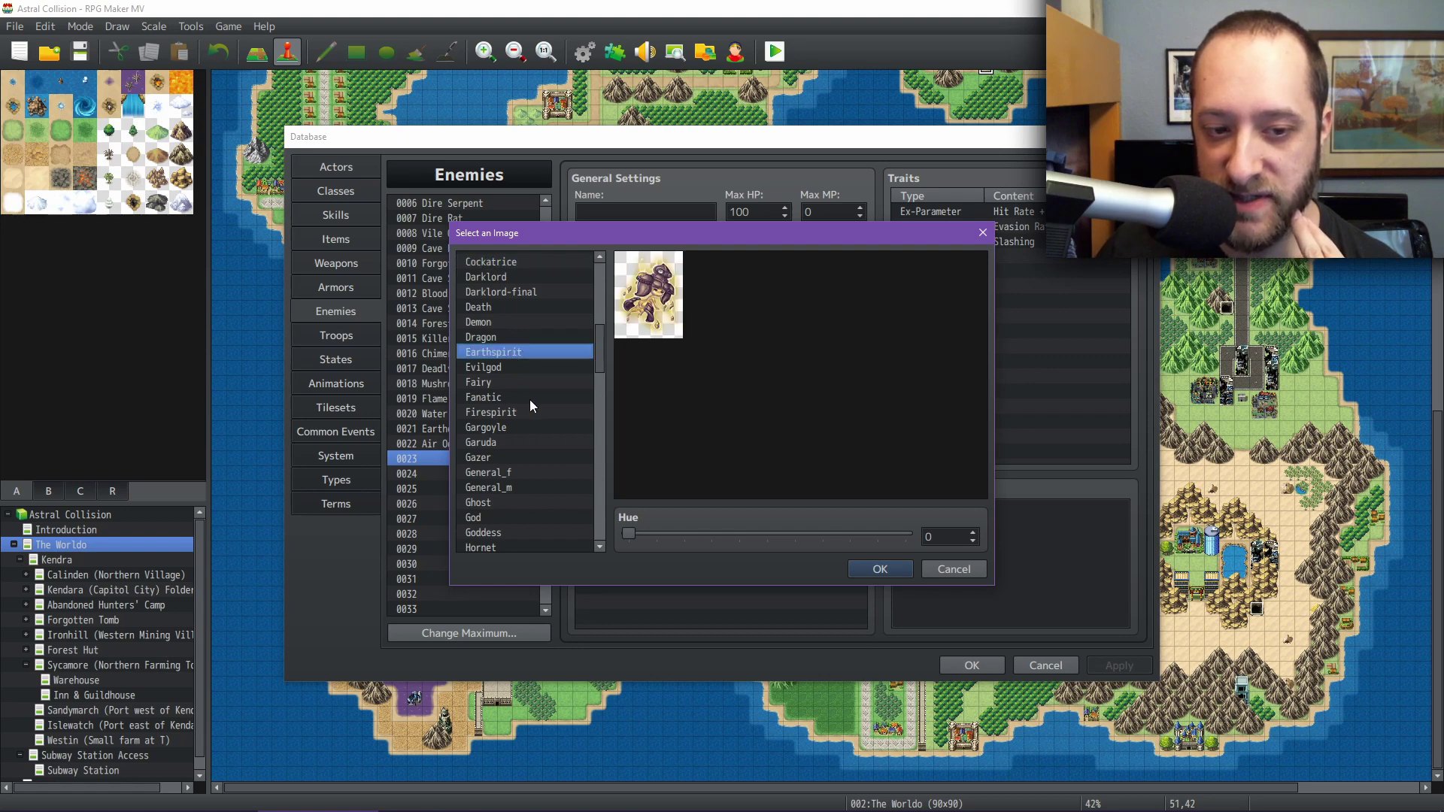
left_click(489, 382)
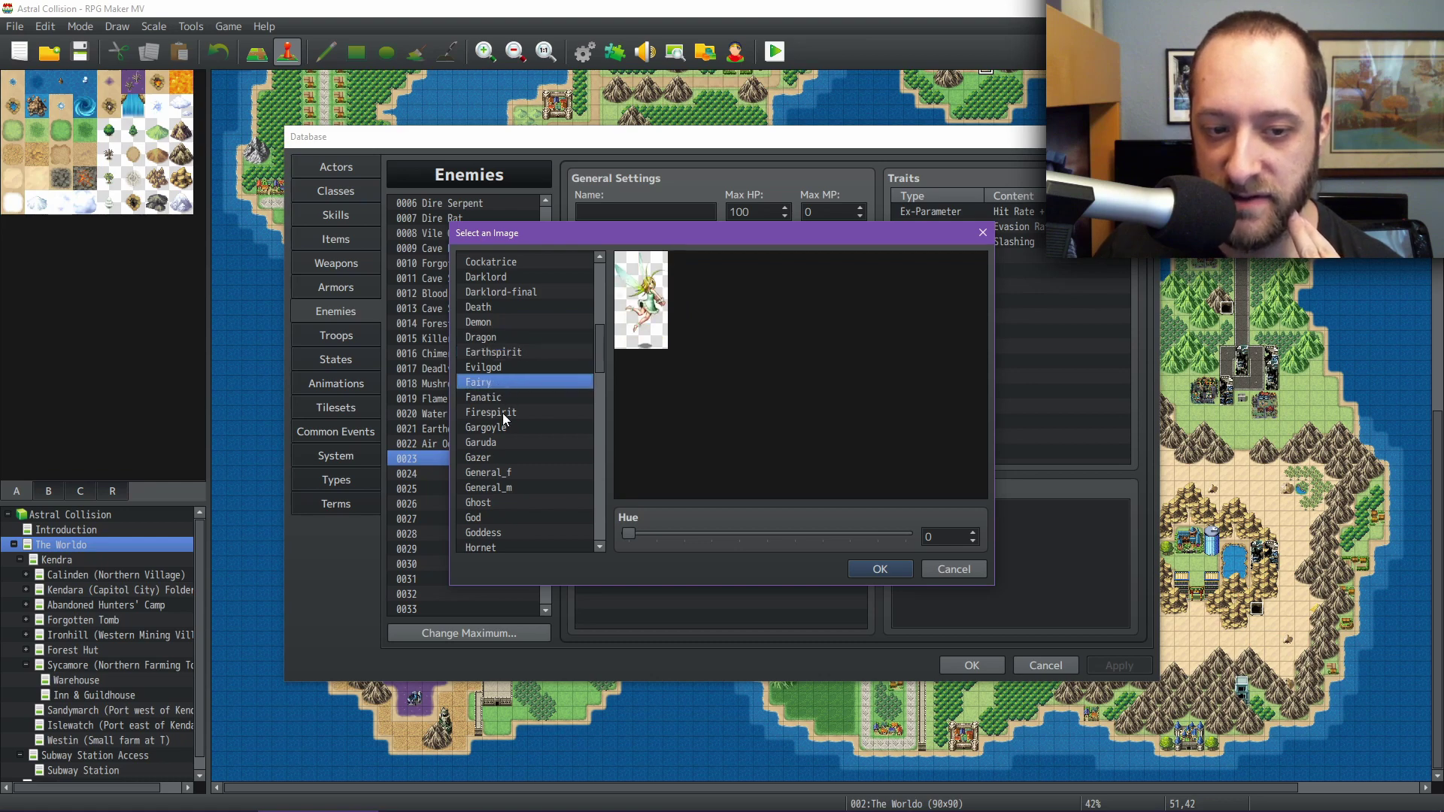
scroll(519, 333, "up", 3)
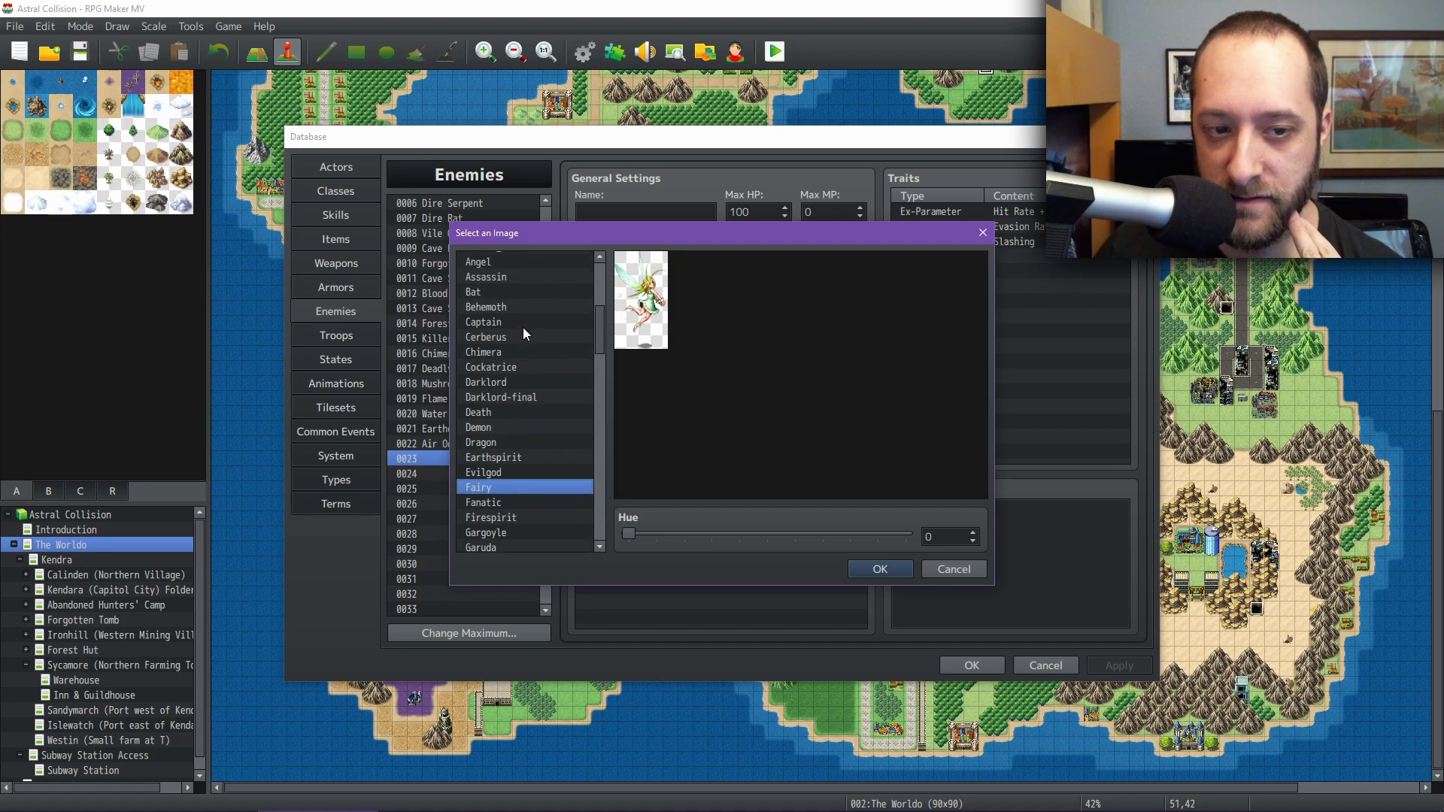
left_click(488, 262)
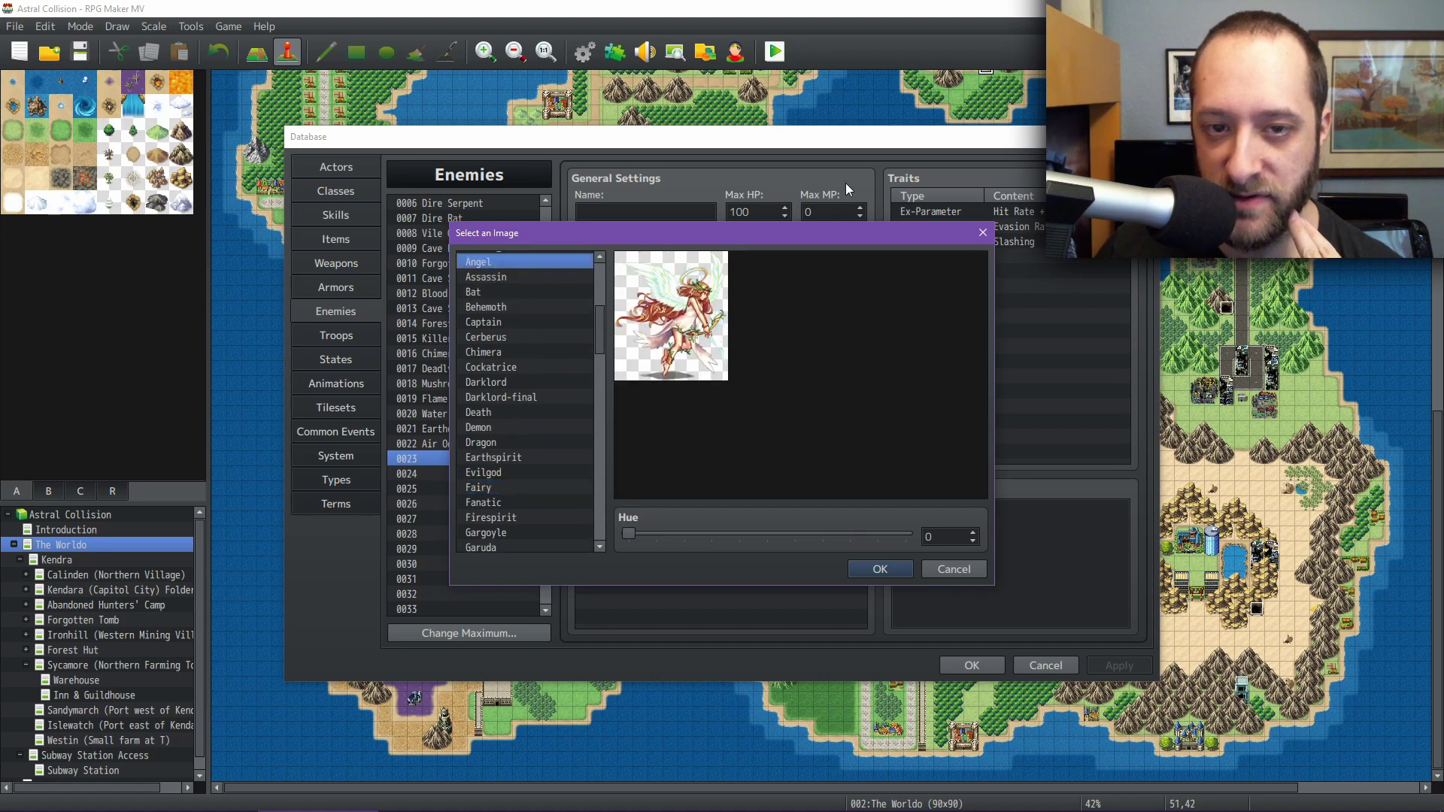
scroll(543, 345, "down", 4)
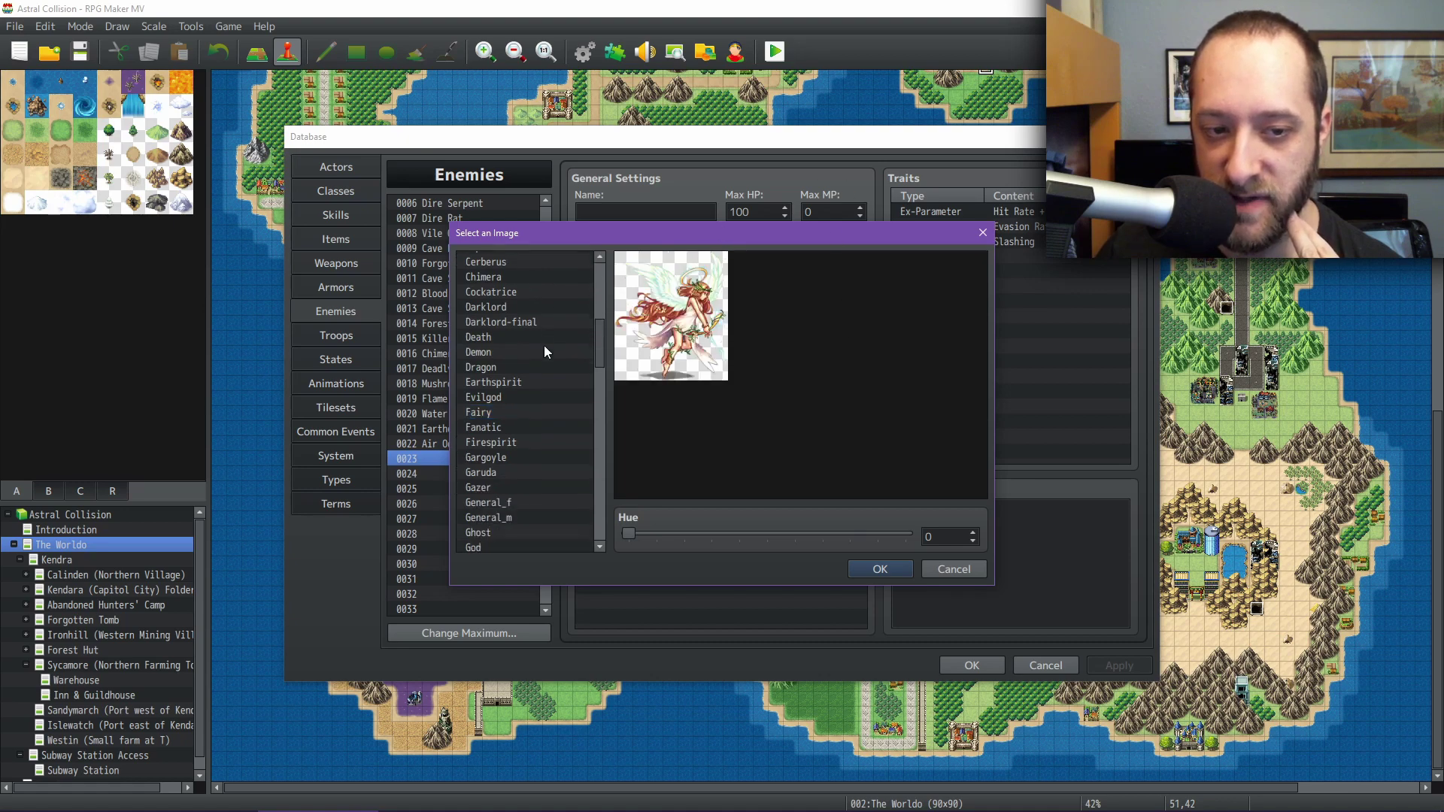
scroll(555, 364, "down", 7)
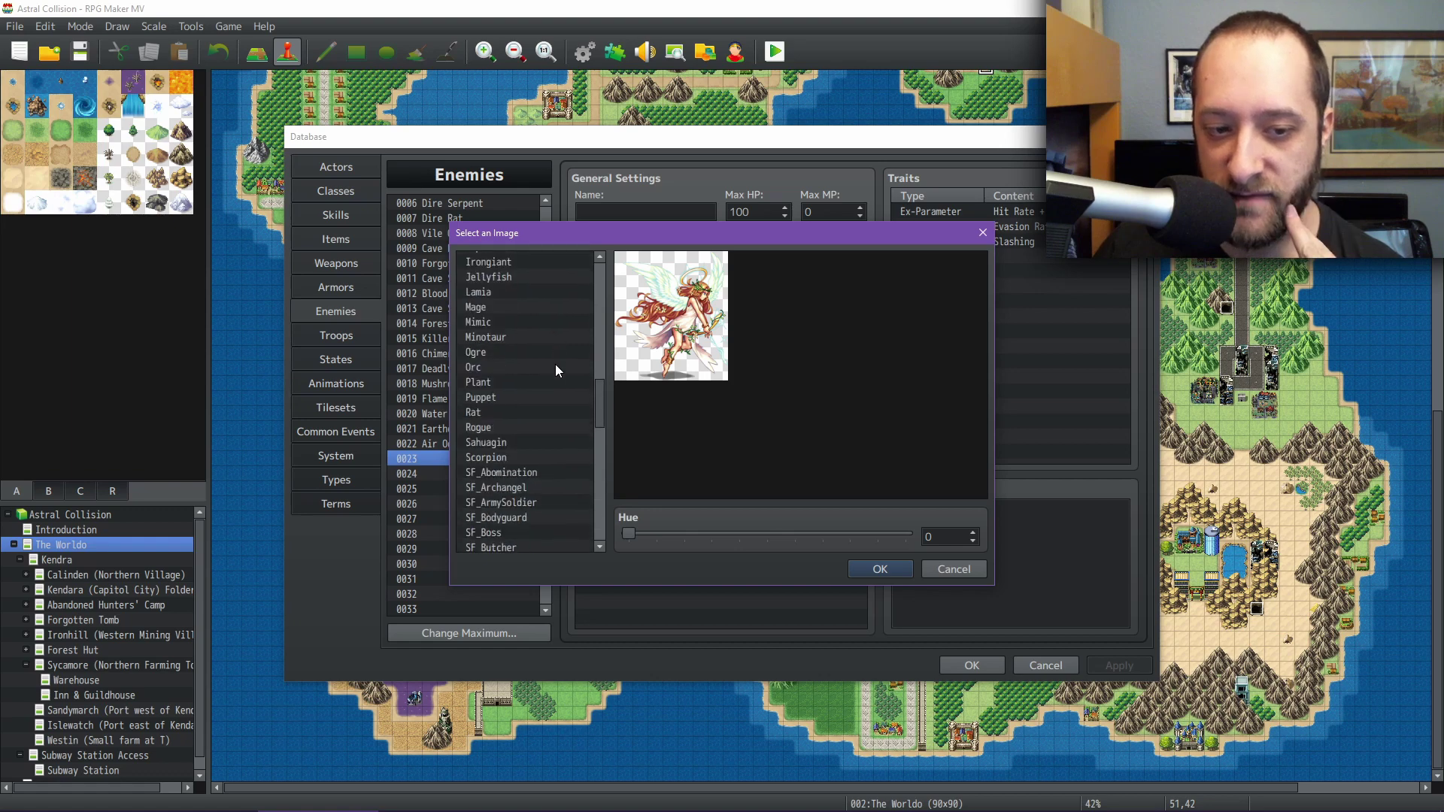
left_click(949, 570)
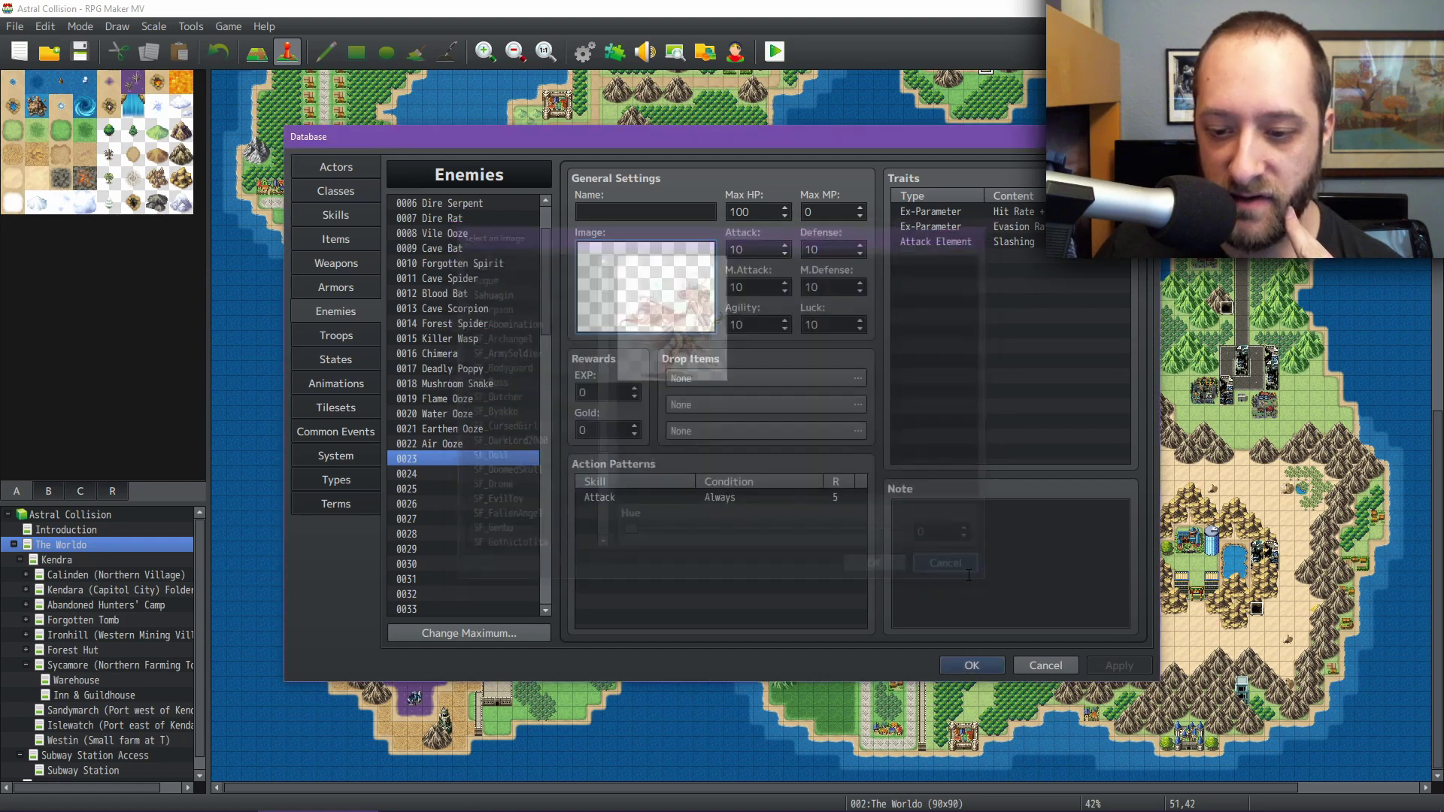
left_click(1036, 669)
- Examine the continents across The Worldo map, from the southern landmasses up to the northern ones and back
middle_click_drag(1057, 638, 1113, 673)
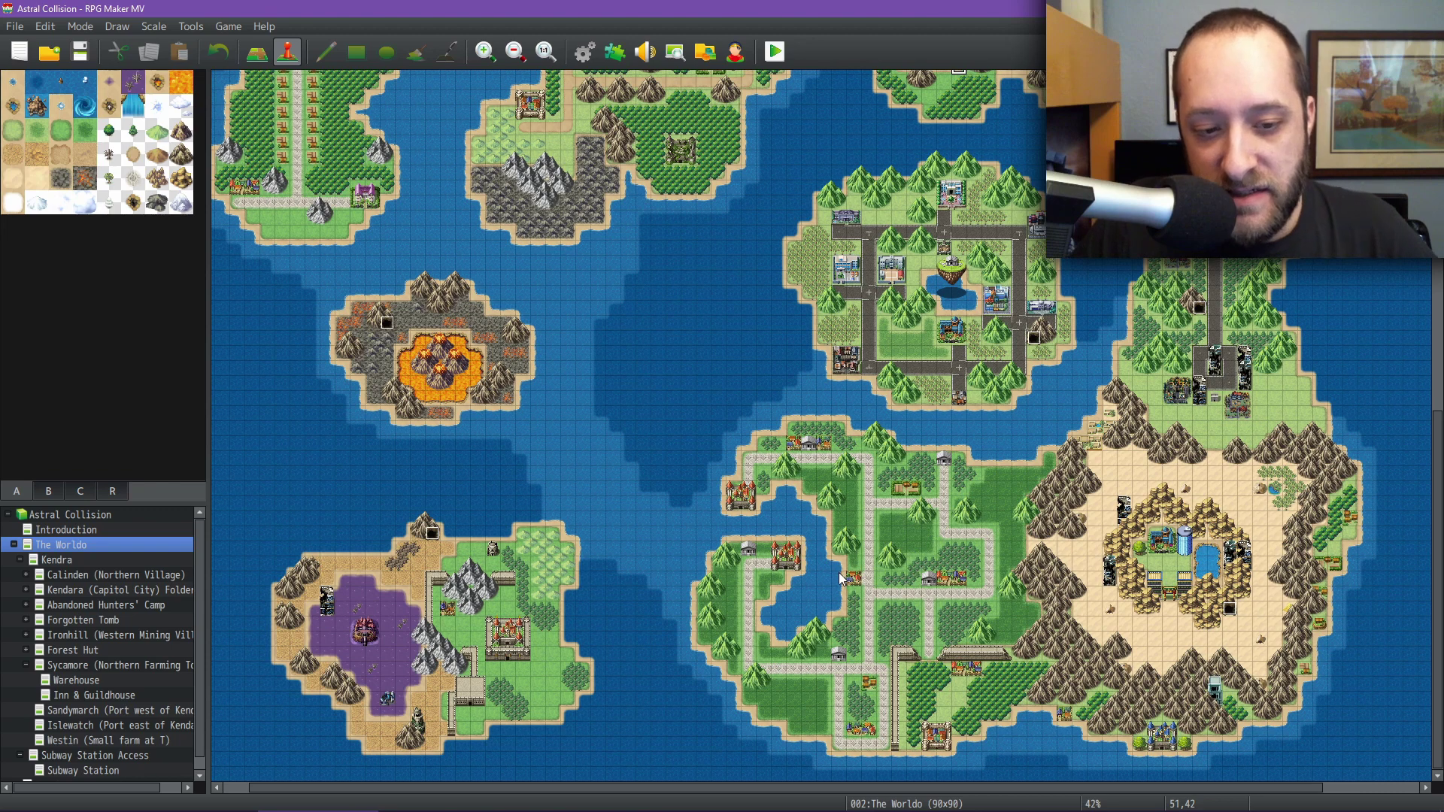
middle_click(602, 586)
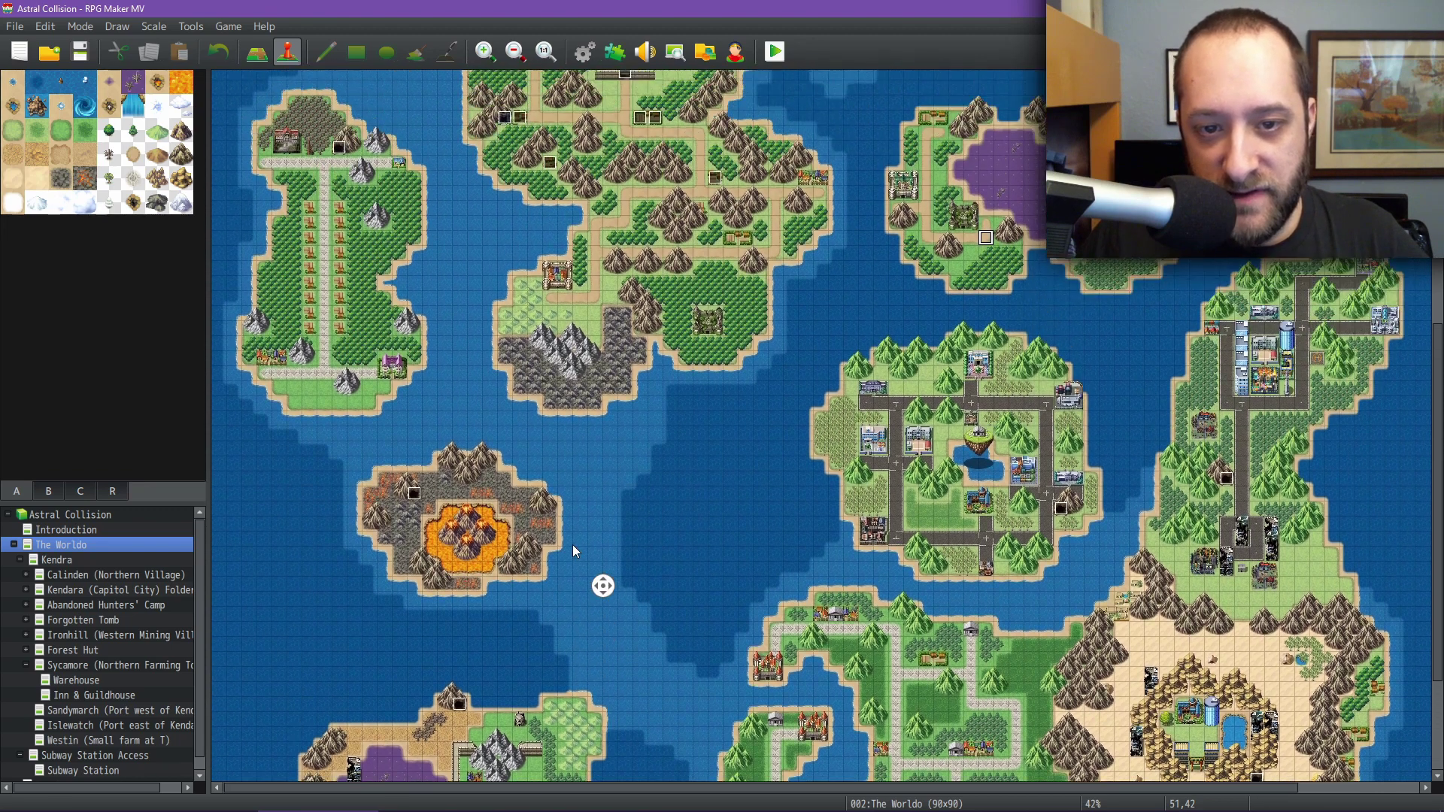
middle_click(571, 545)
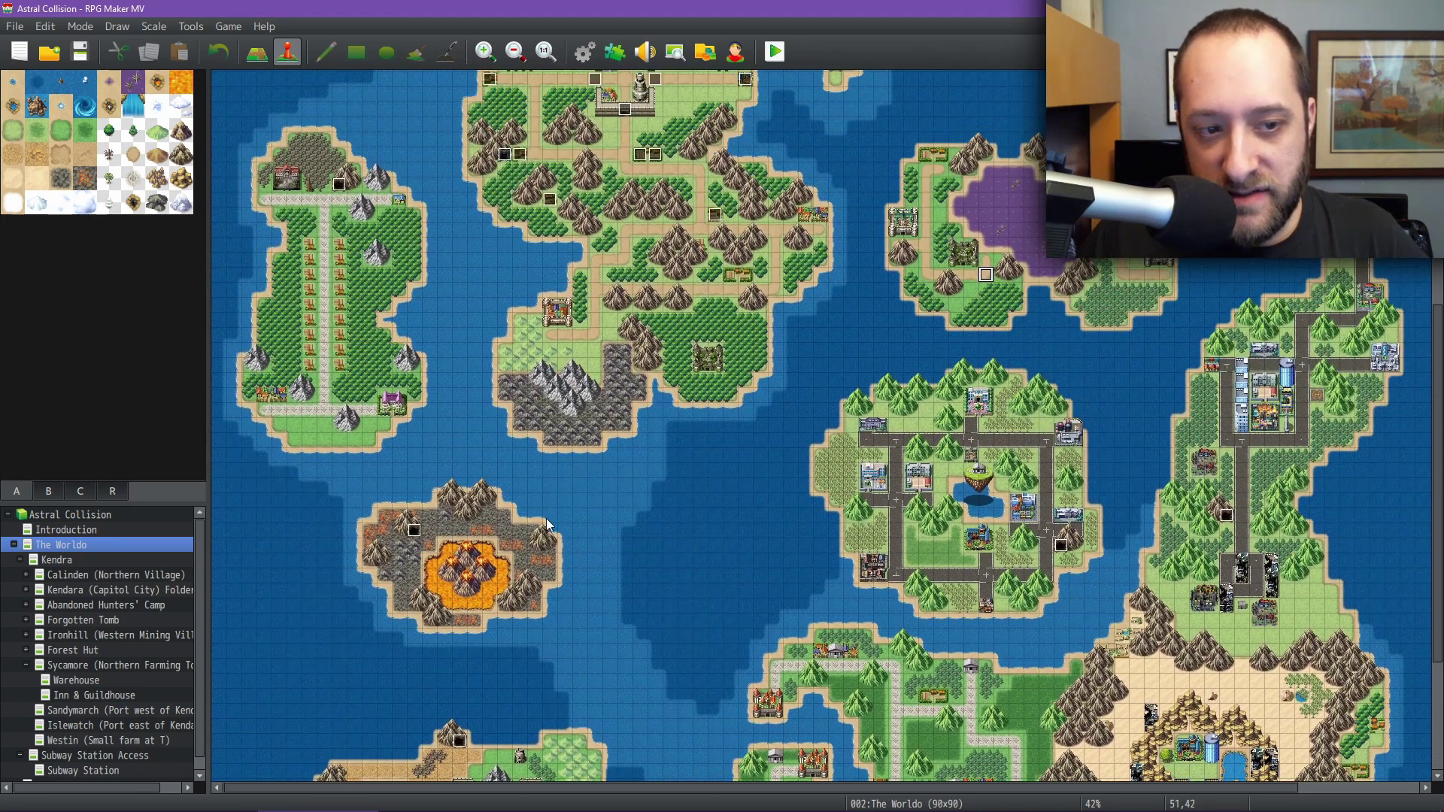
middle_click(553, 548)
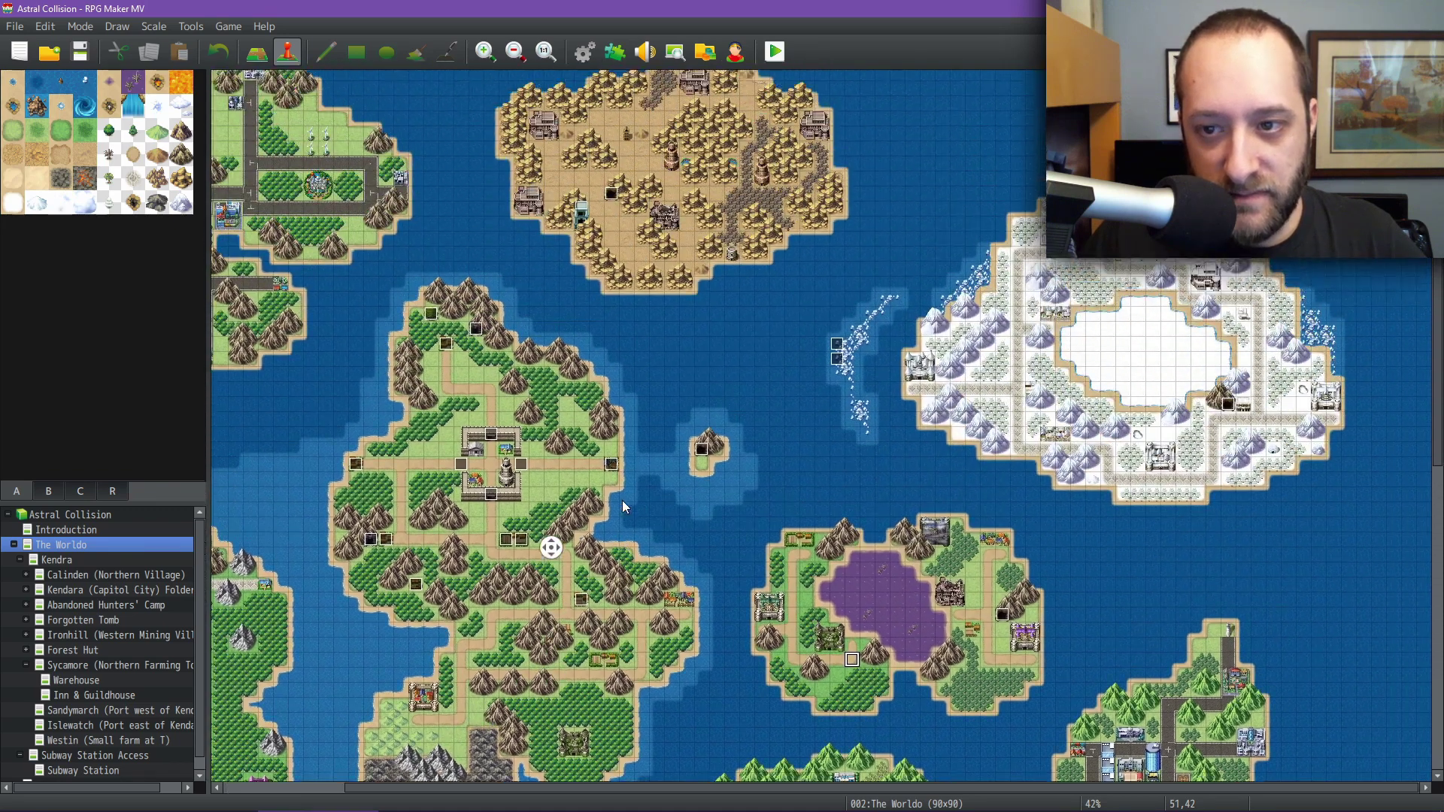
middle_click(622, 502)
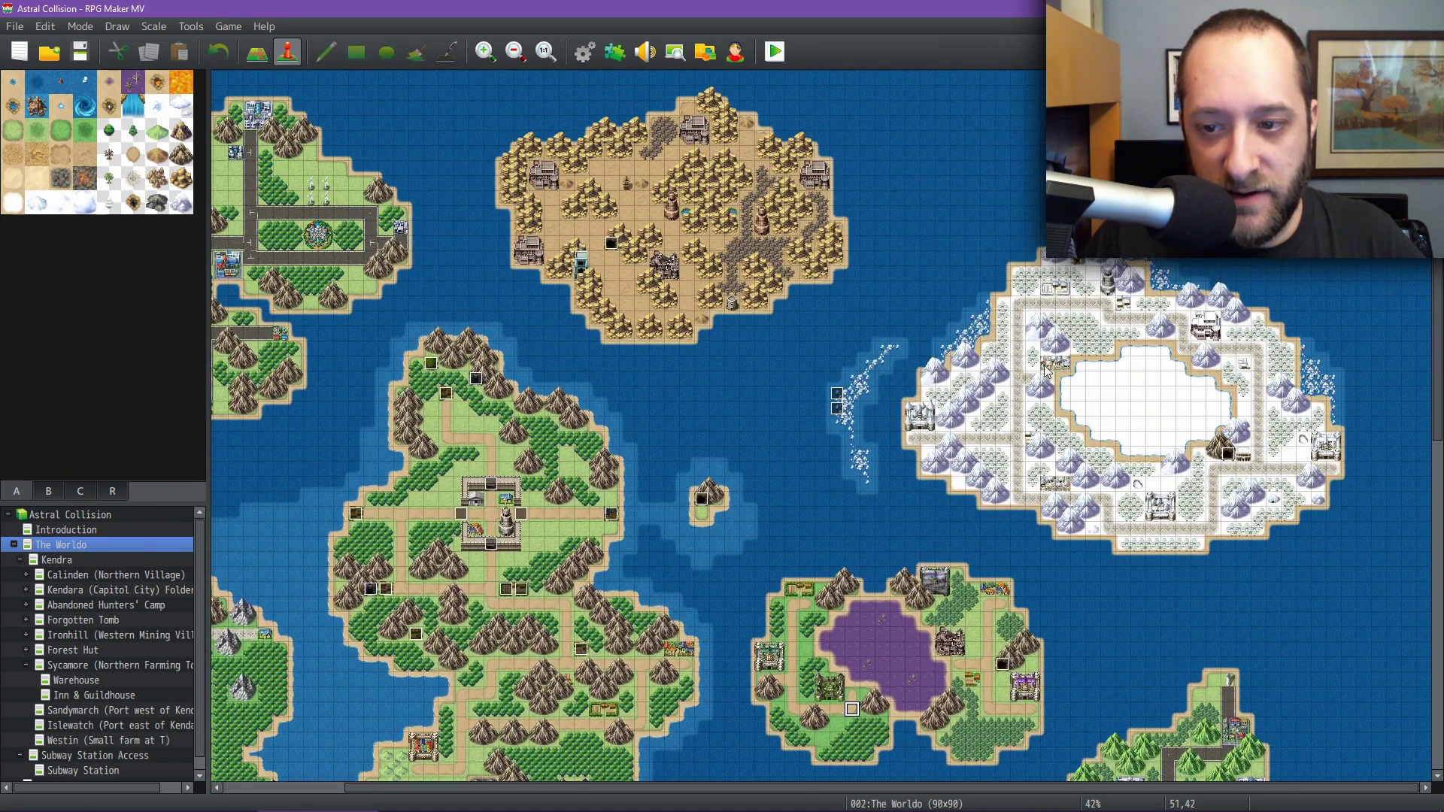
middle_click(920, 488)
middle_click(808, 482)
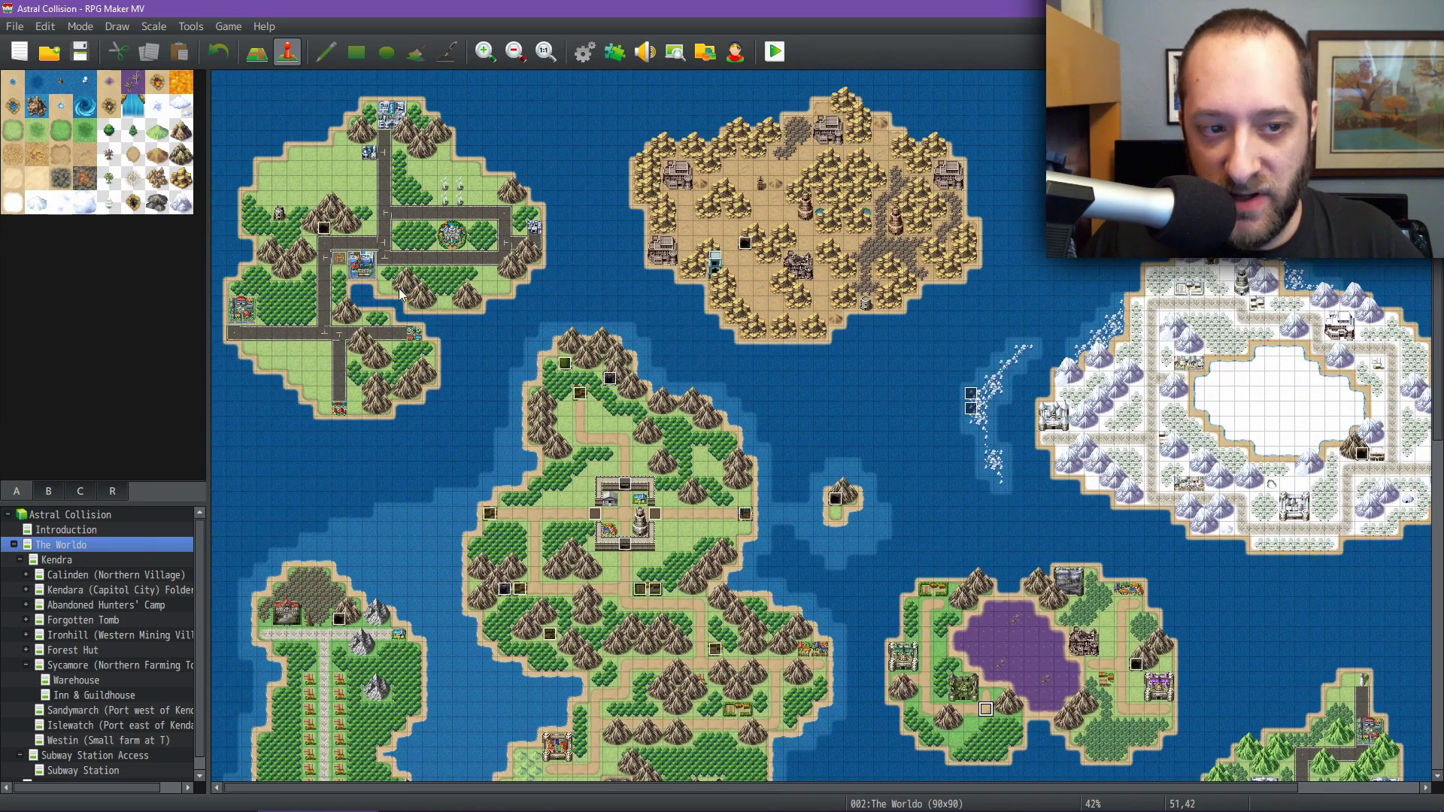
middle_click(561, 322)
middle_click(554, 435)
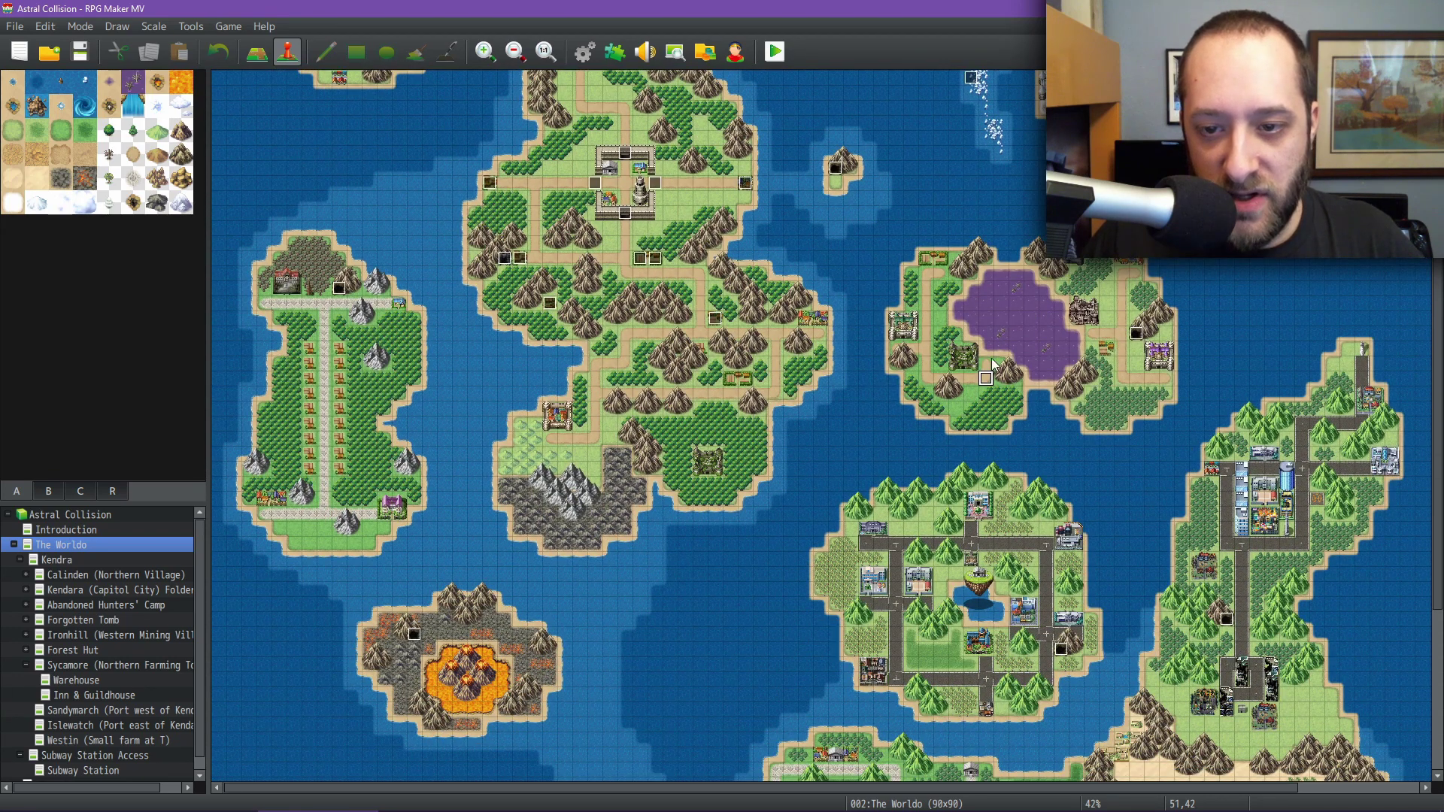
middle_click(978, 290)
middle_click(855, 399)
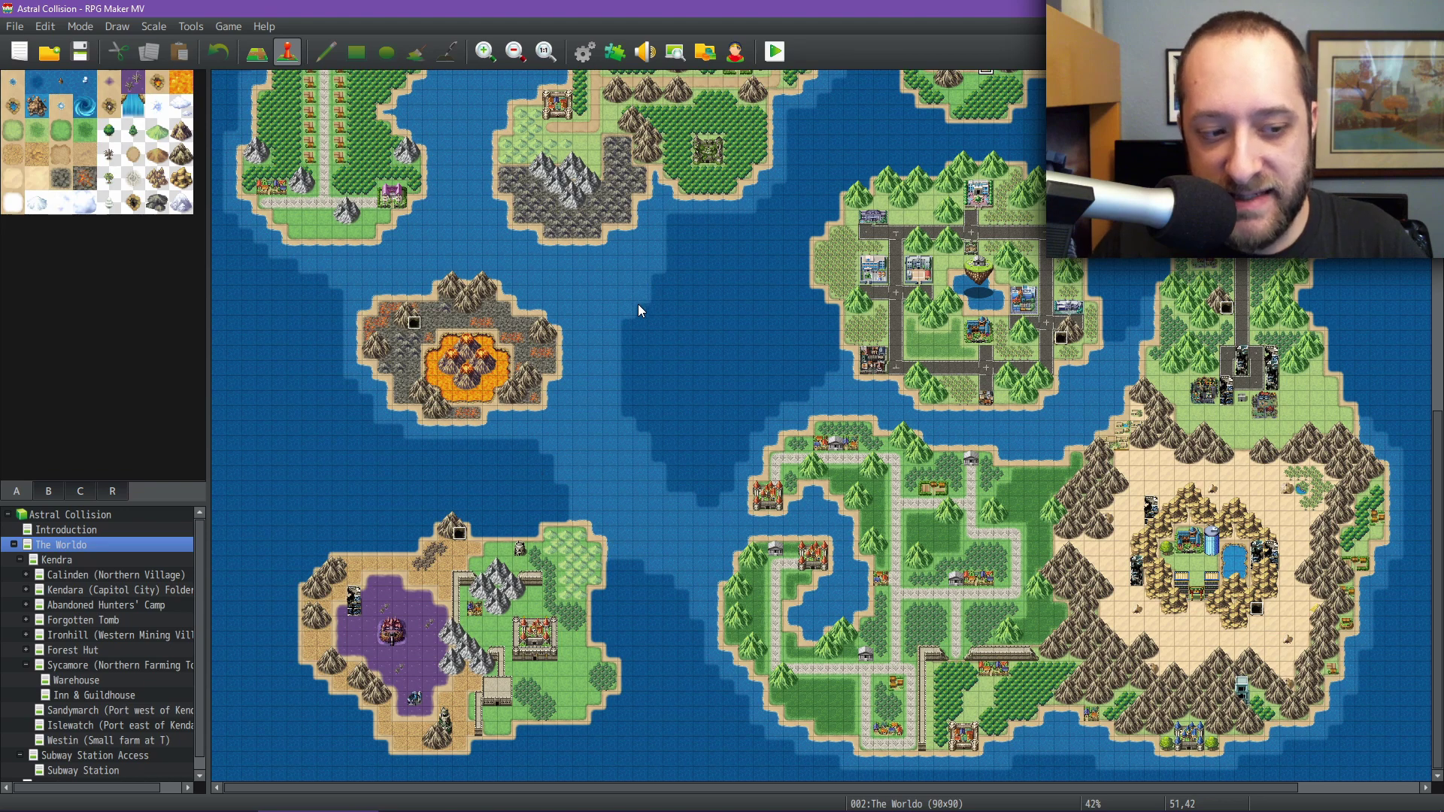
- View the Islewatch (Port east of Kendara) map and return to the Kendra continent on The Worldo map
left_click(96, 722)
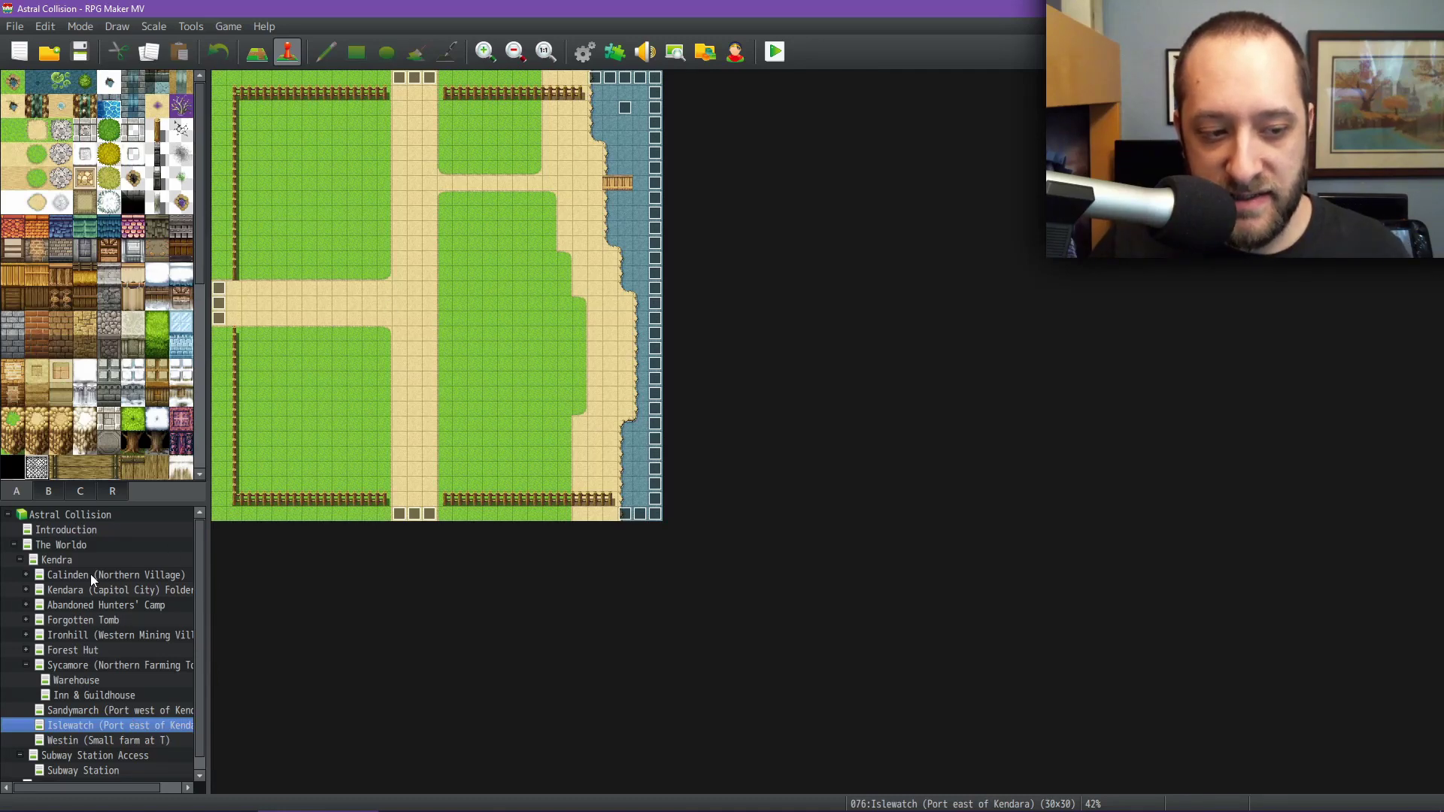
left_click(74, 544)
middle_click(673, 467)
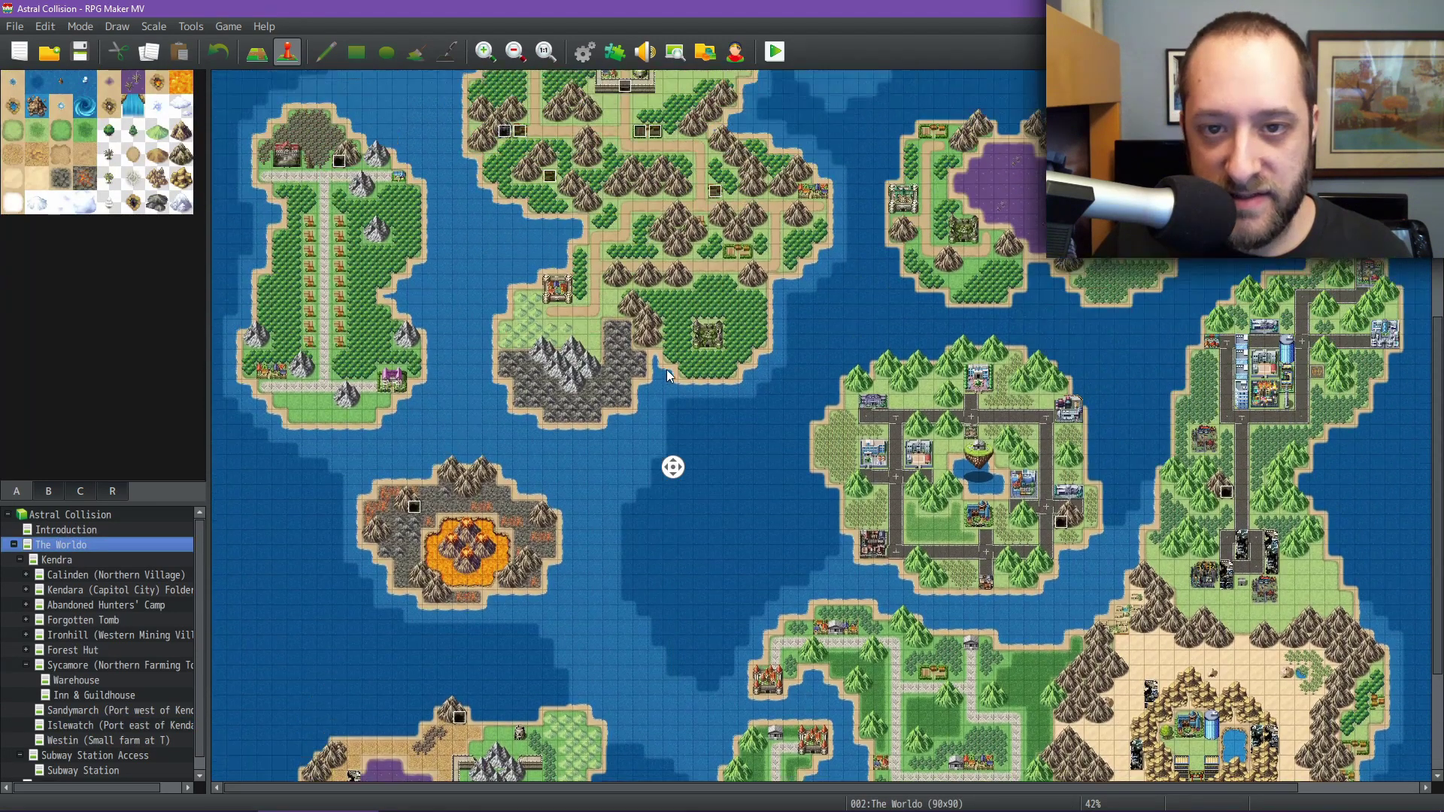
middle_click(668, 366)
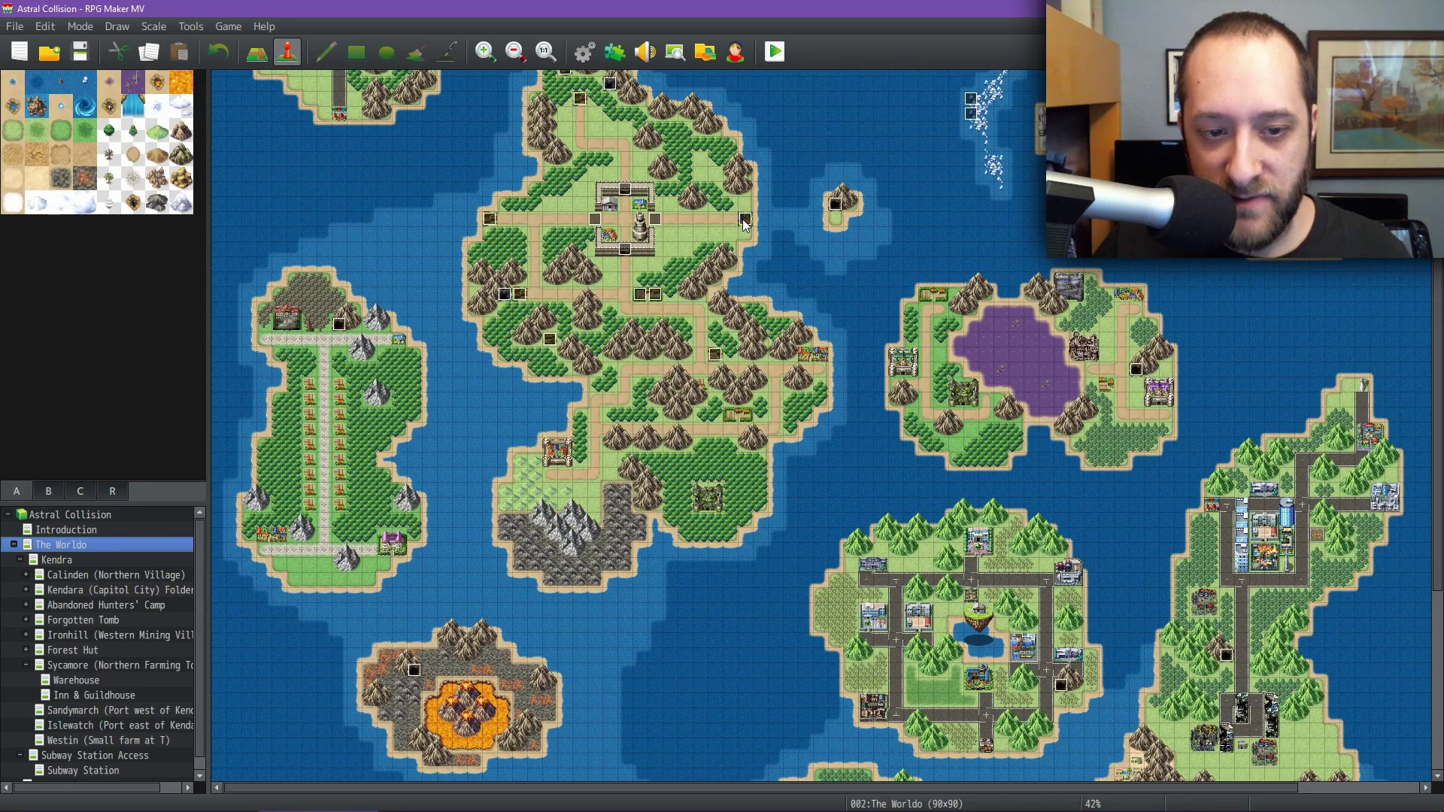
- View the Westin (Small farm at T) map under Kendra
scroll(106, 682, "down", 1)
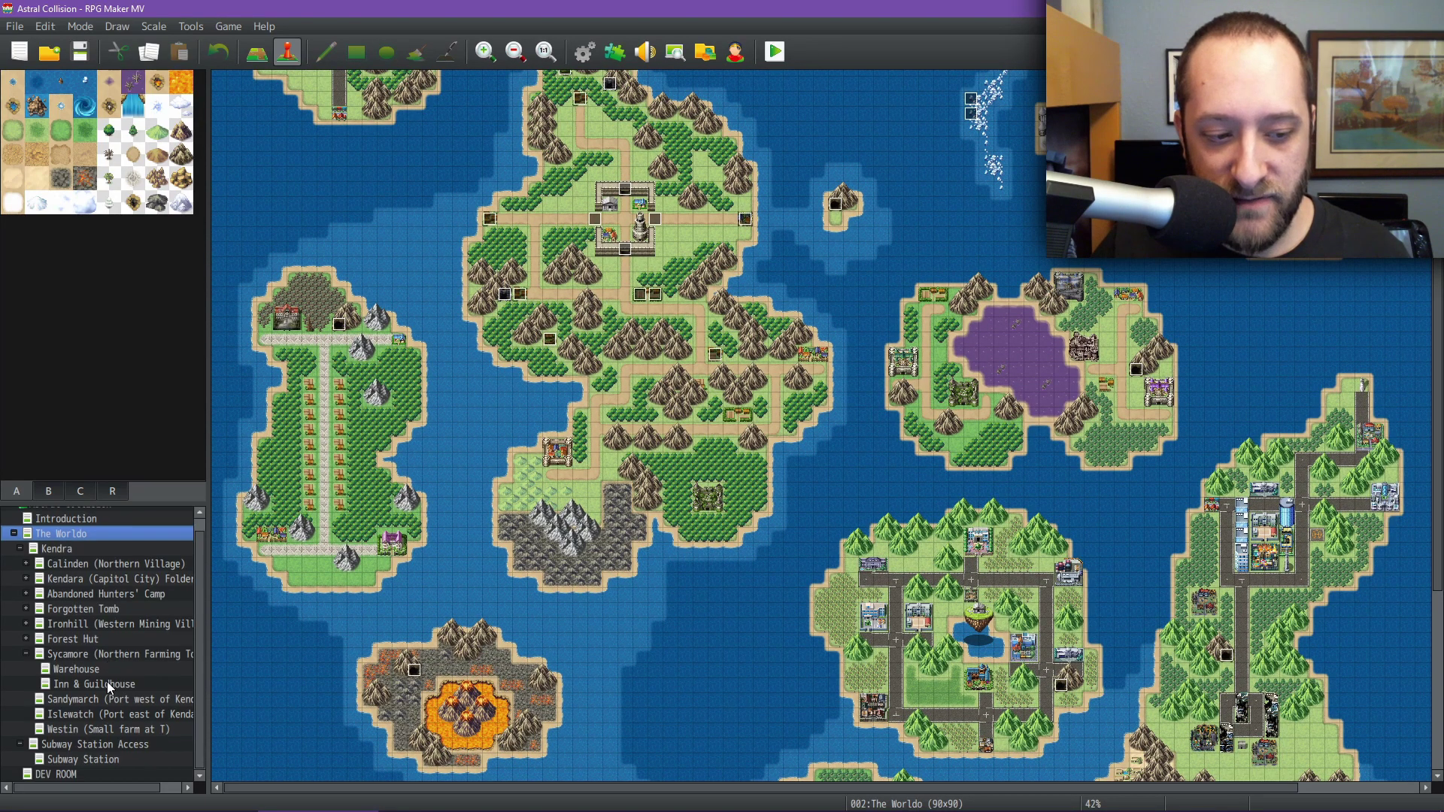
left_click(88, 729)
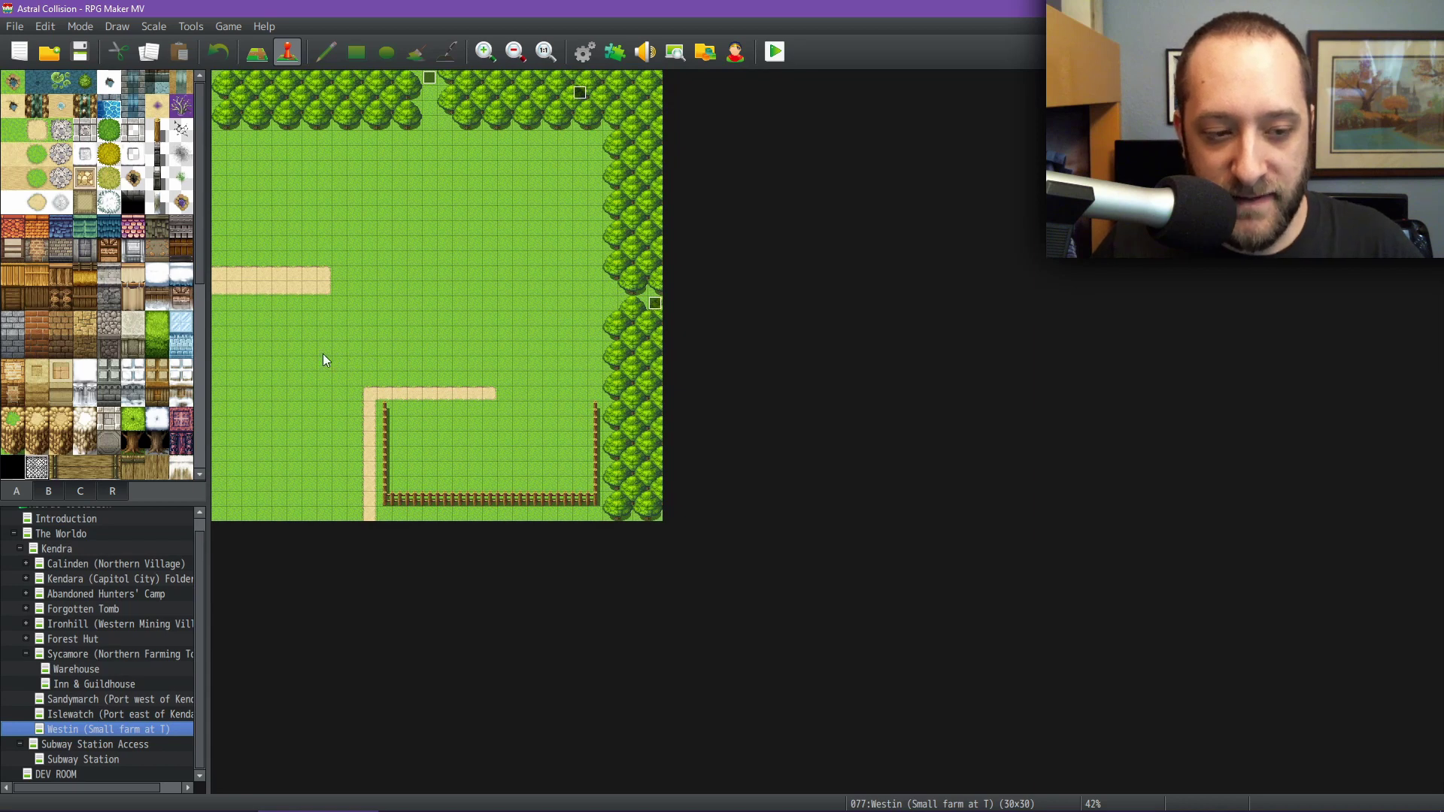
- Open the Database's Items and view the Apple Pie and Fruit Salad meals
left_click(585, 53)
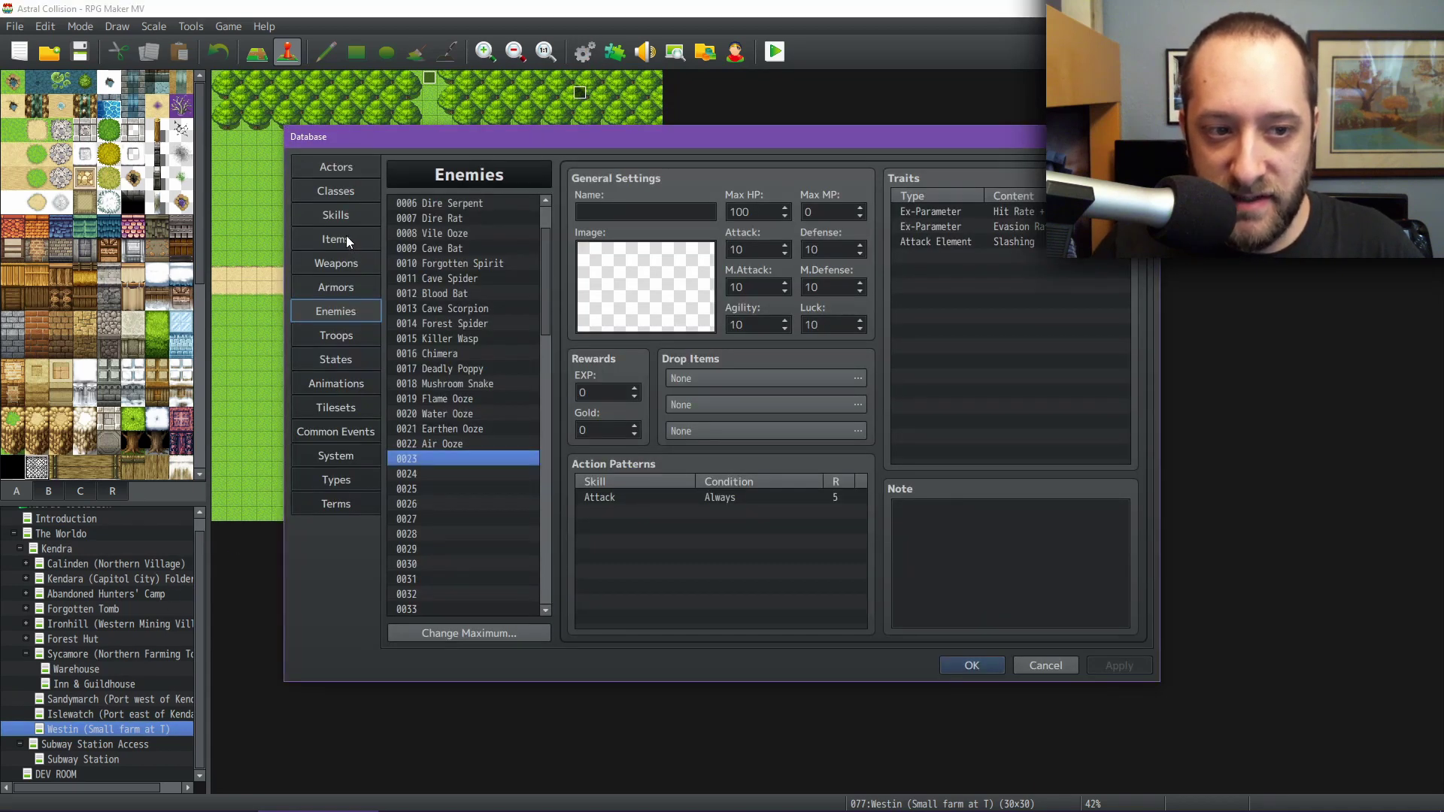
left_click(345, 241)
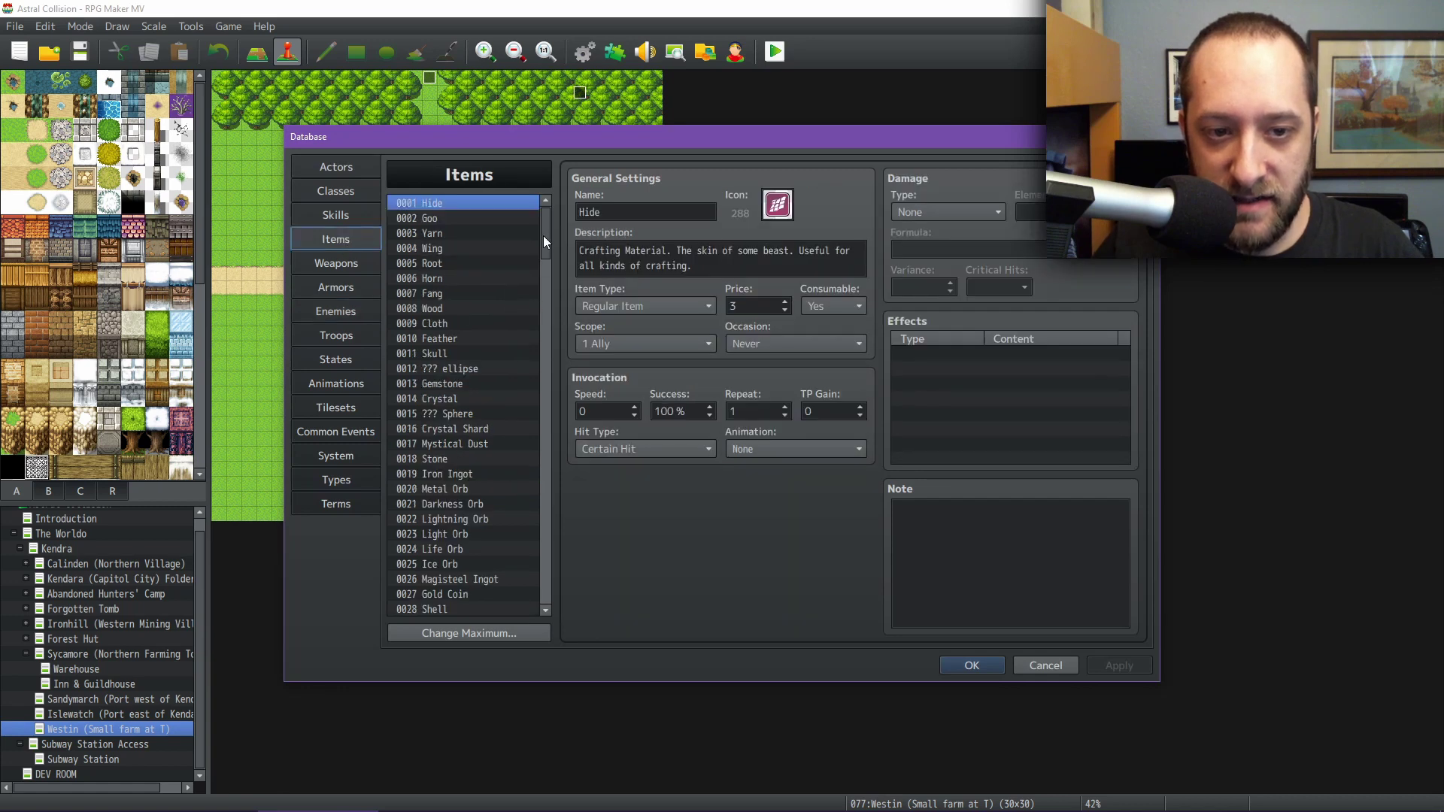
left_click_drag(543, 236, 541, 412)
left_click(468, 393)
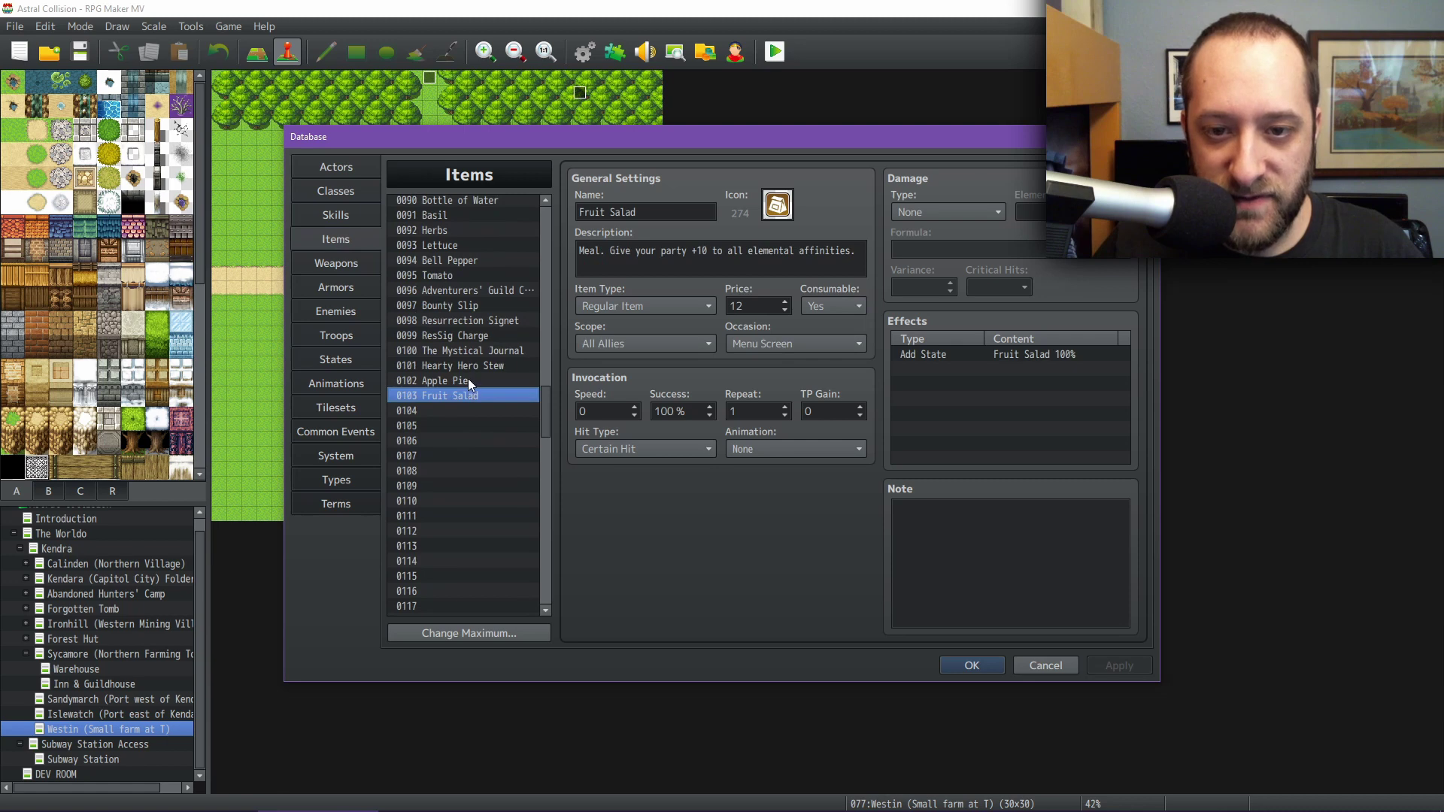
left_click(468, 380)
left_click(468, 396)
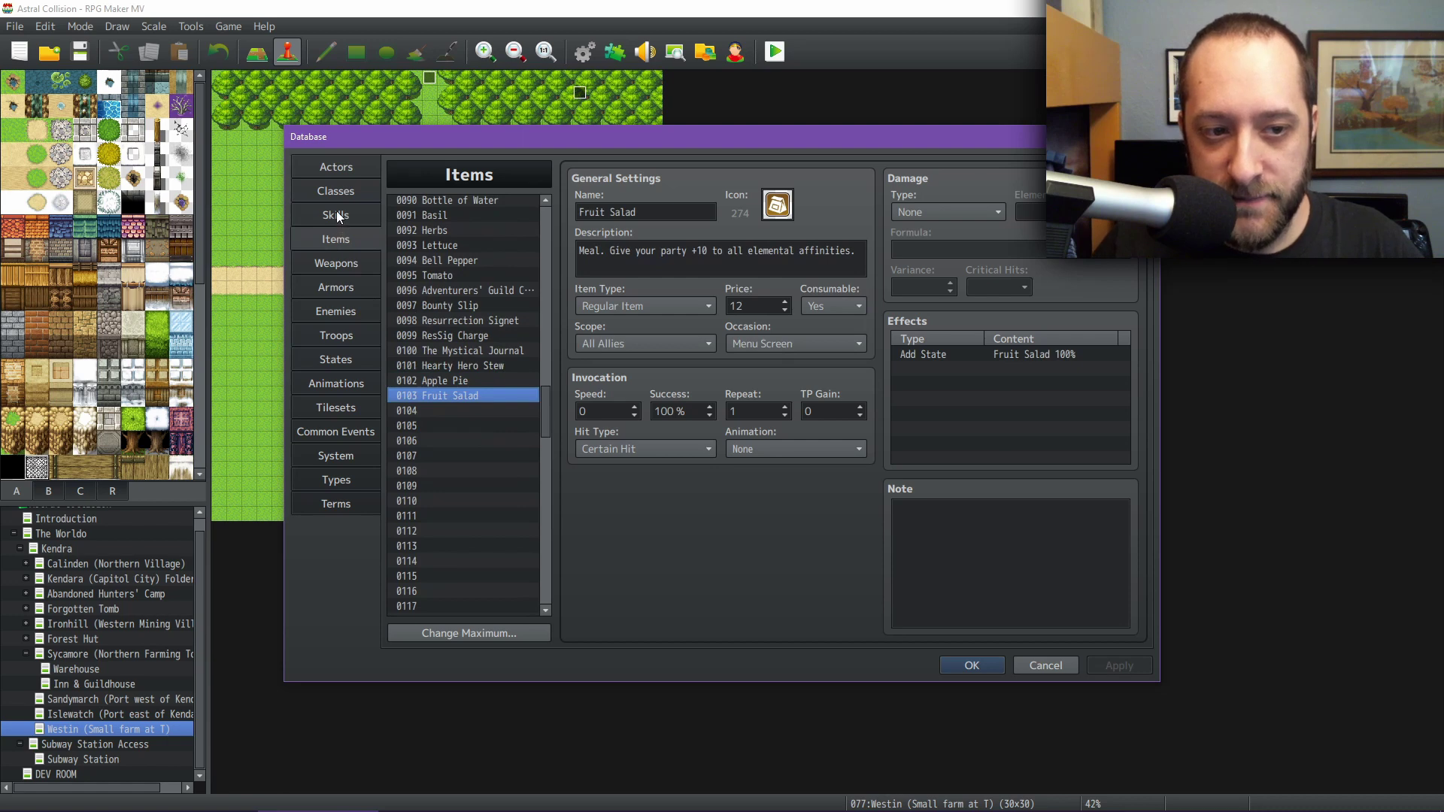
- View the Adventurer's Kit item and the cooking ingredients listed below it
scroll(519, 365, "up", 4)
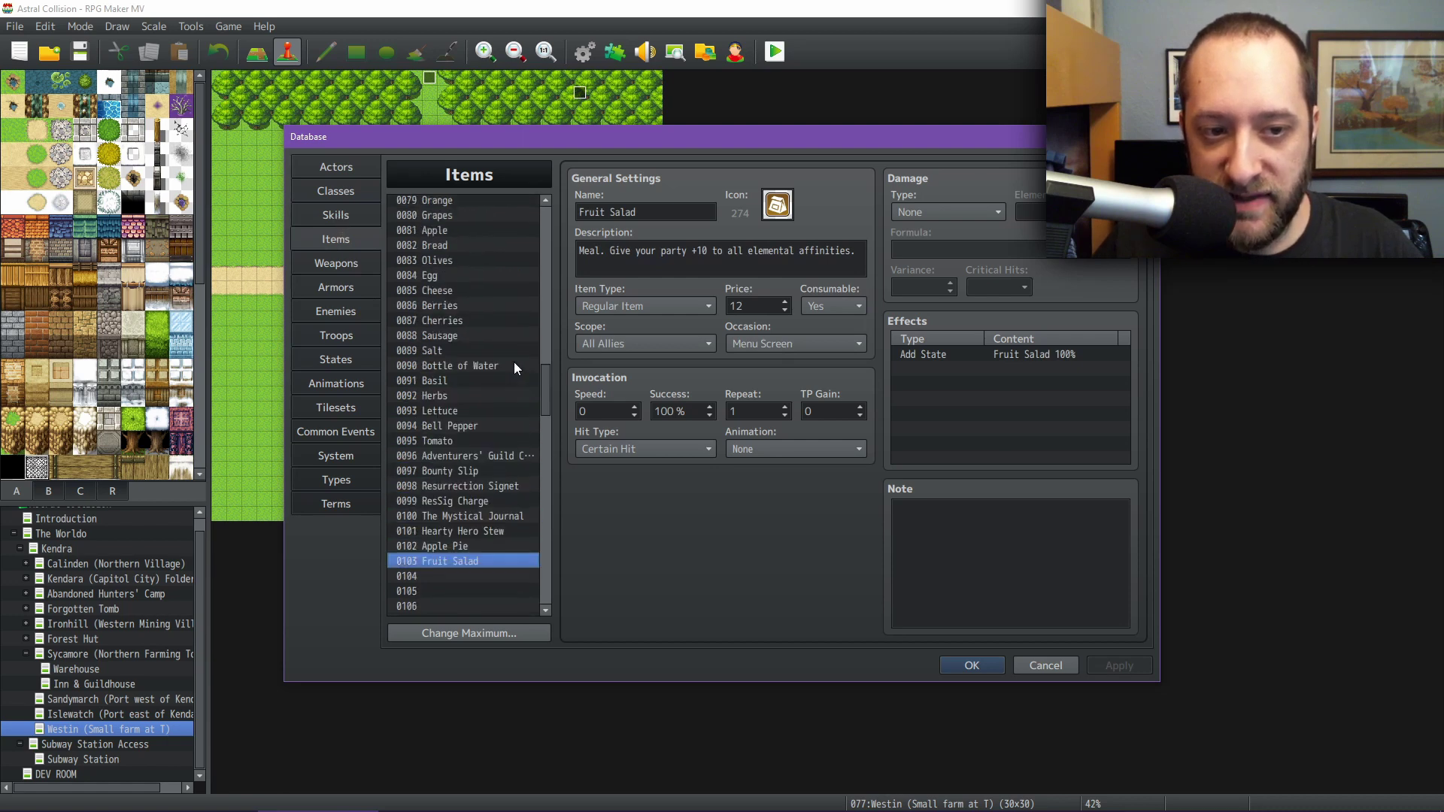
scroll(513, 365, "up", 4)
left_click(510, 246)
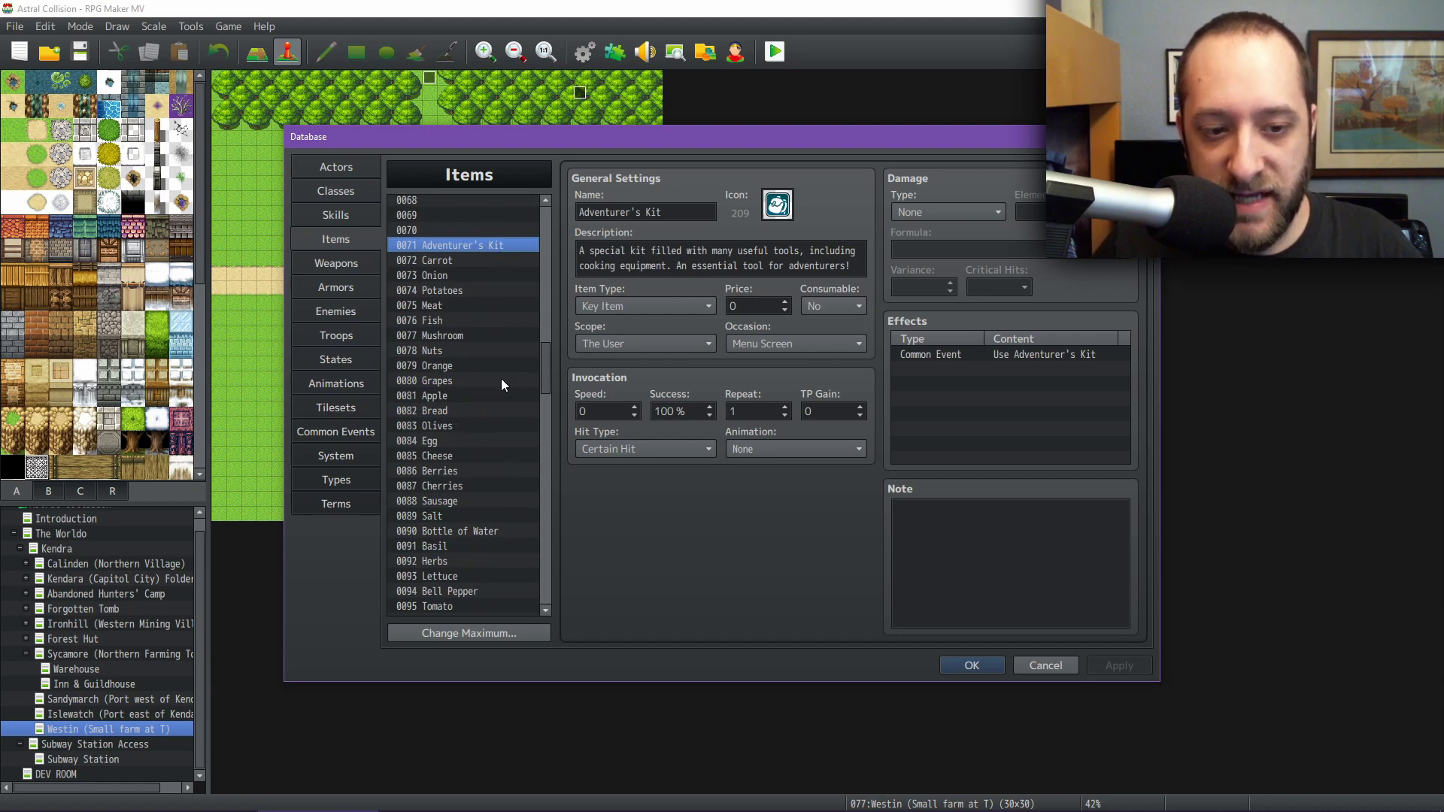
scroll(502, 384, "down", 1)
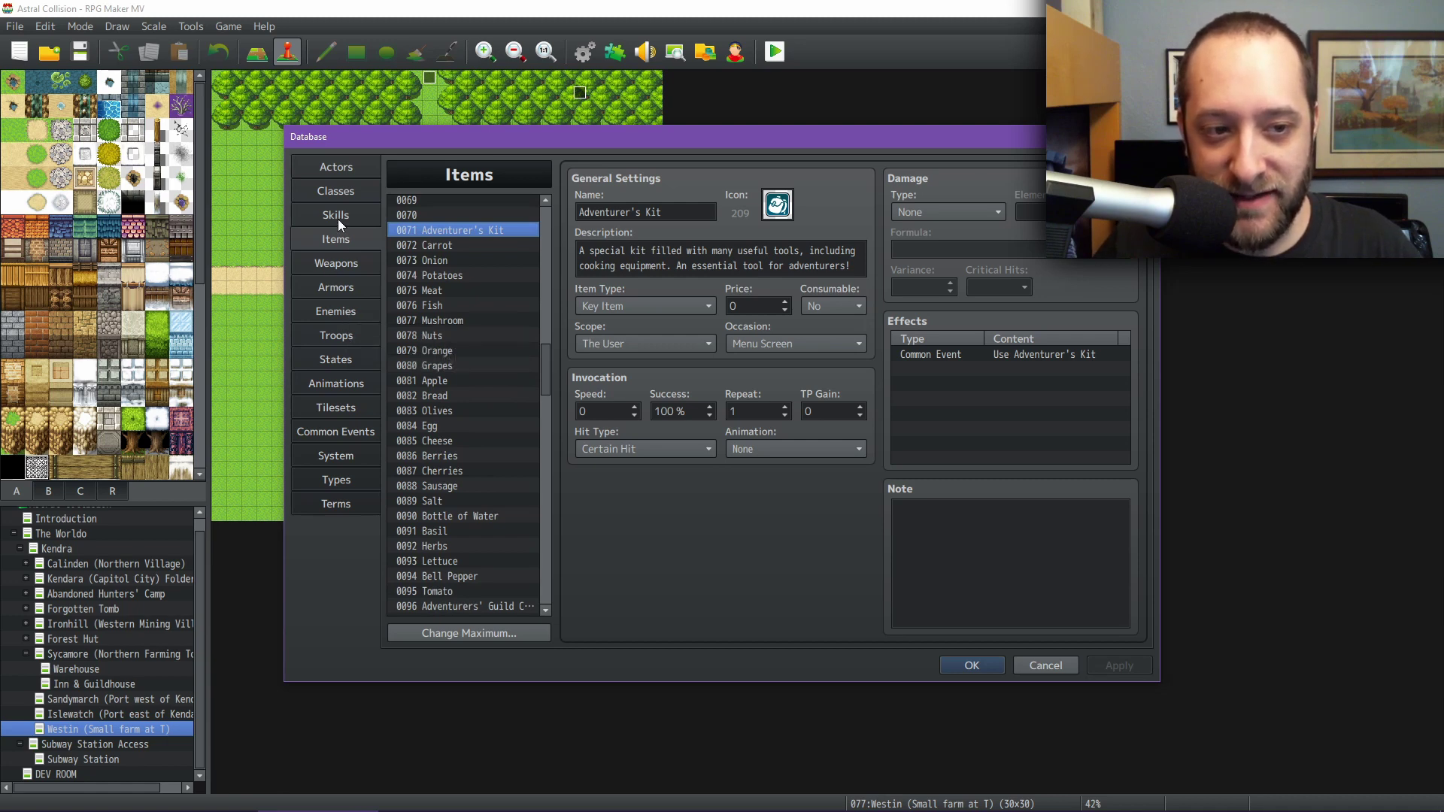
- View the settings of the Fruit Salad state in the Database's States
left_click(335, 359)
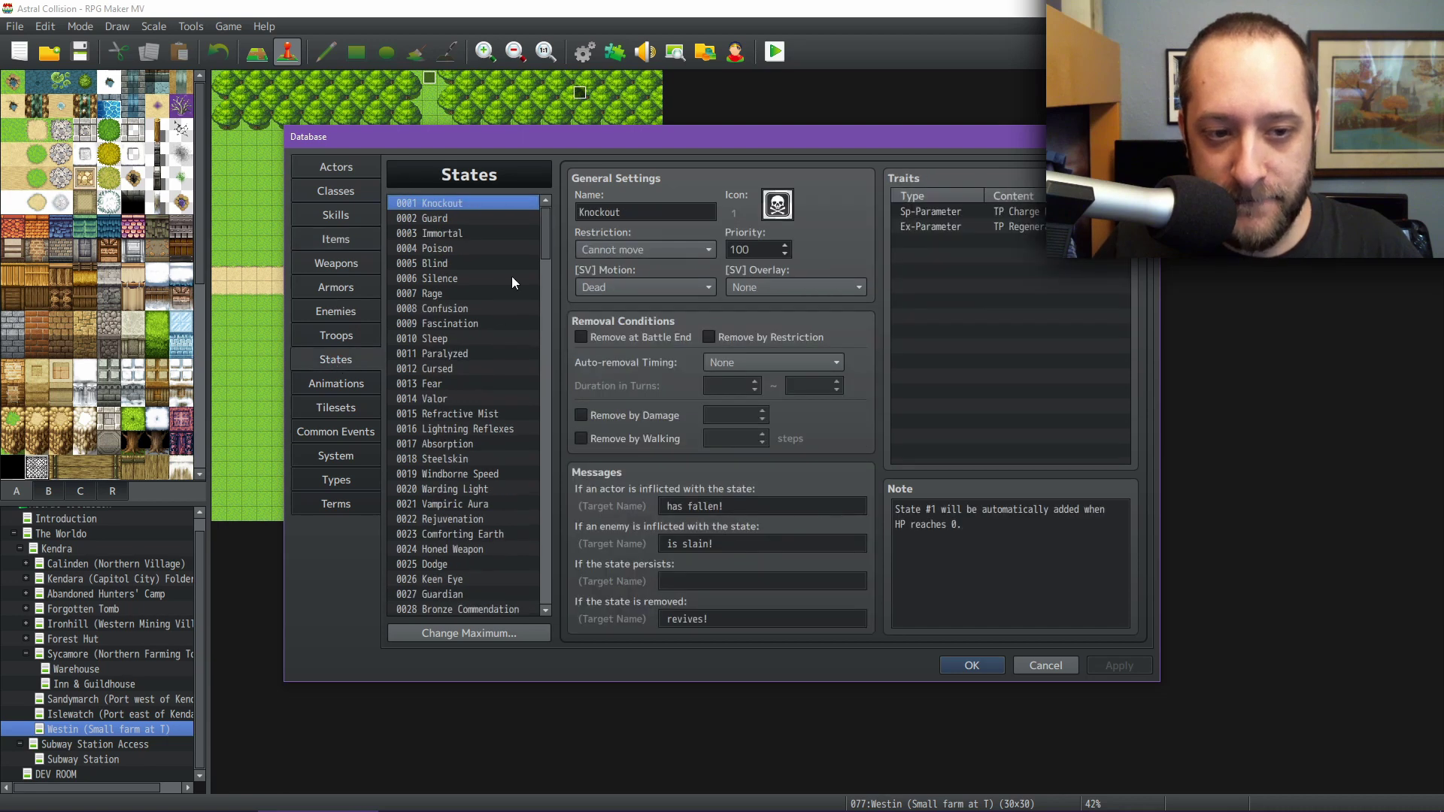
left_click_drag(547, 235, 495, 431)
left_click(479, 431)
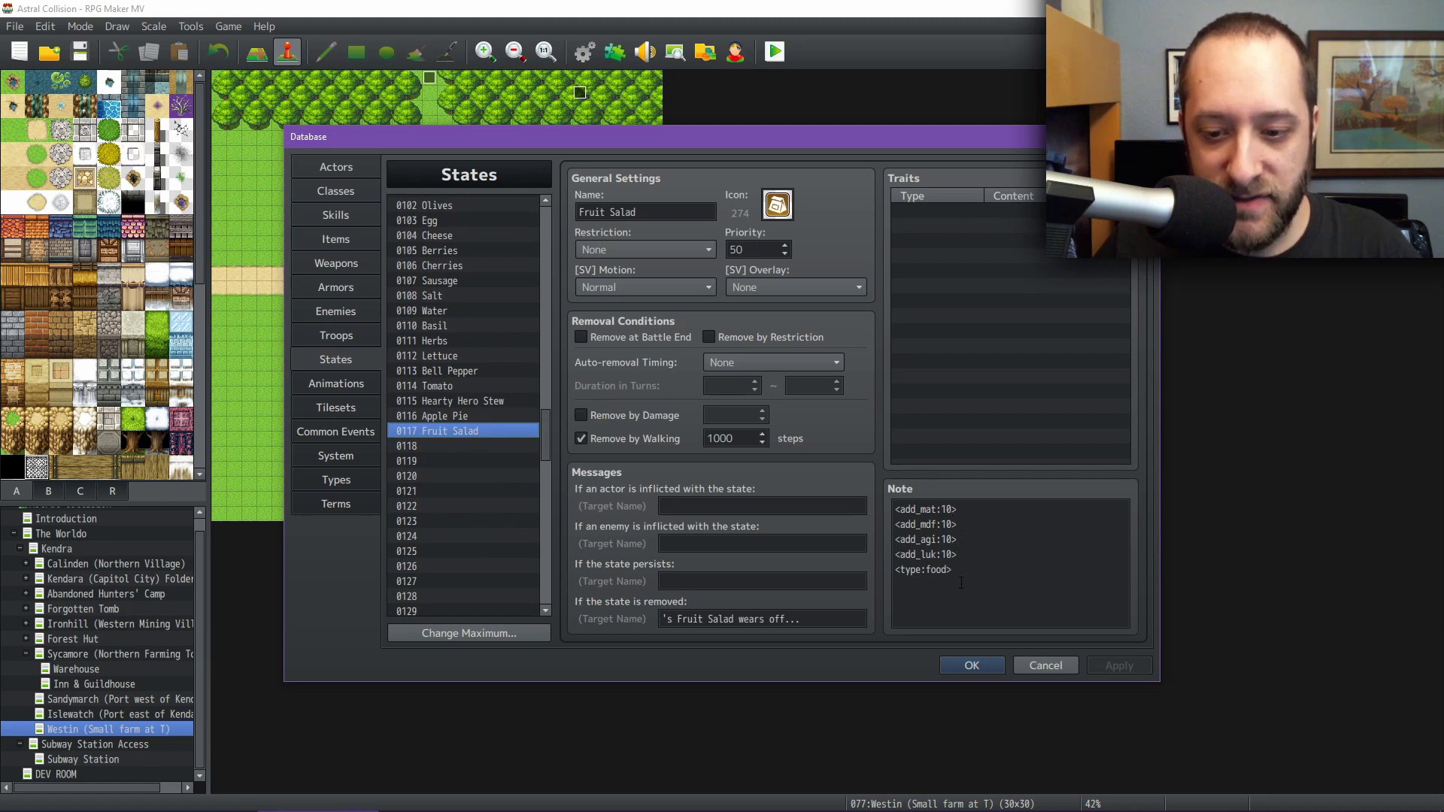
- Highlight the add_mat, add_mdf, add_agi, add_luk and type:food tags in the Fruit Salad state's note
left_click_drag(980, 575, 809, 485)
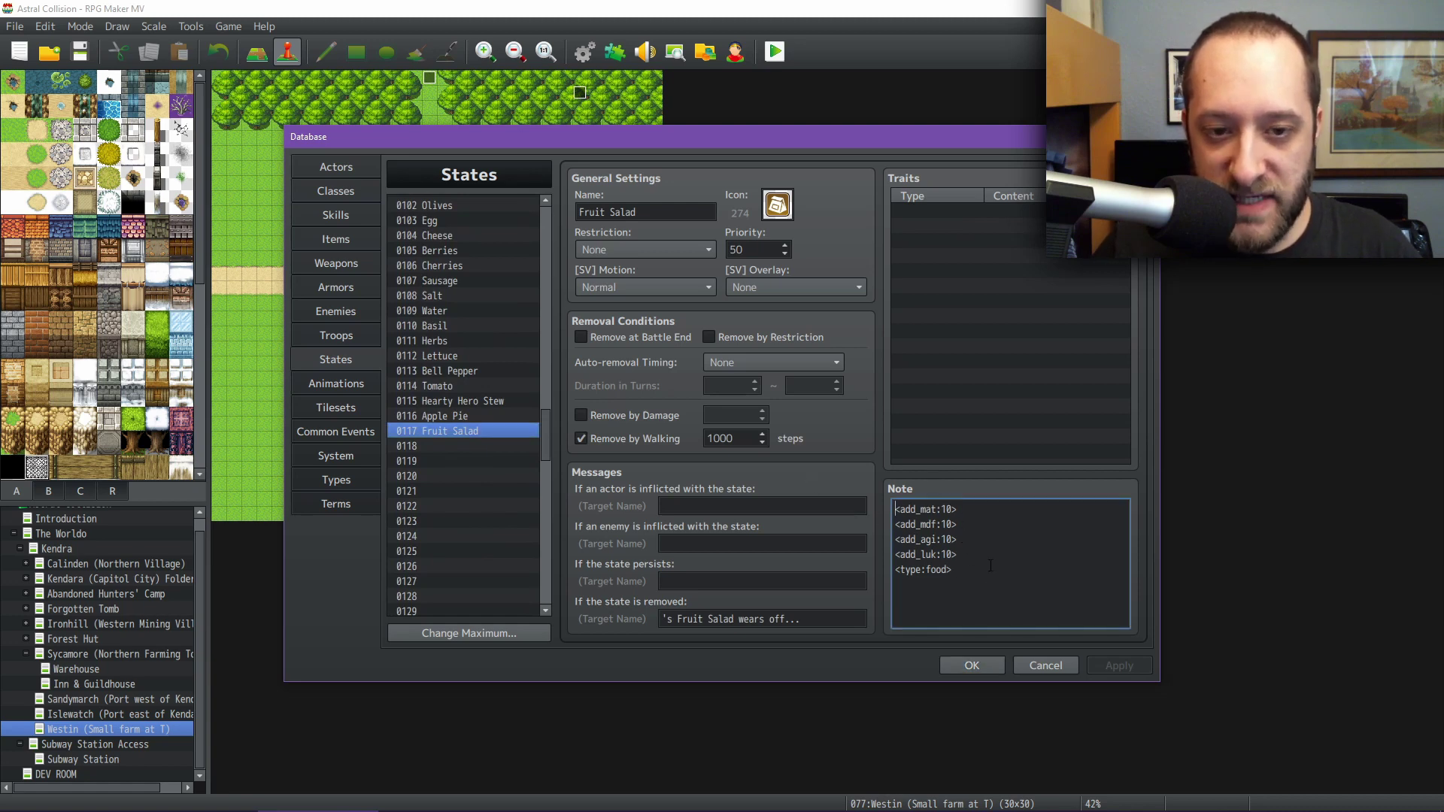
left_click_drag(975, 573, 809, 496)
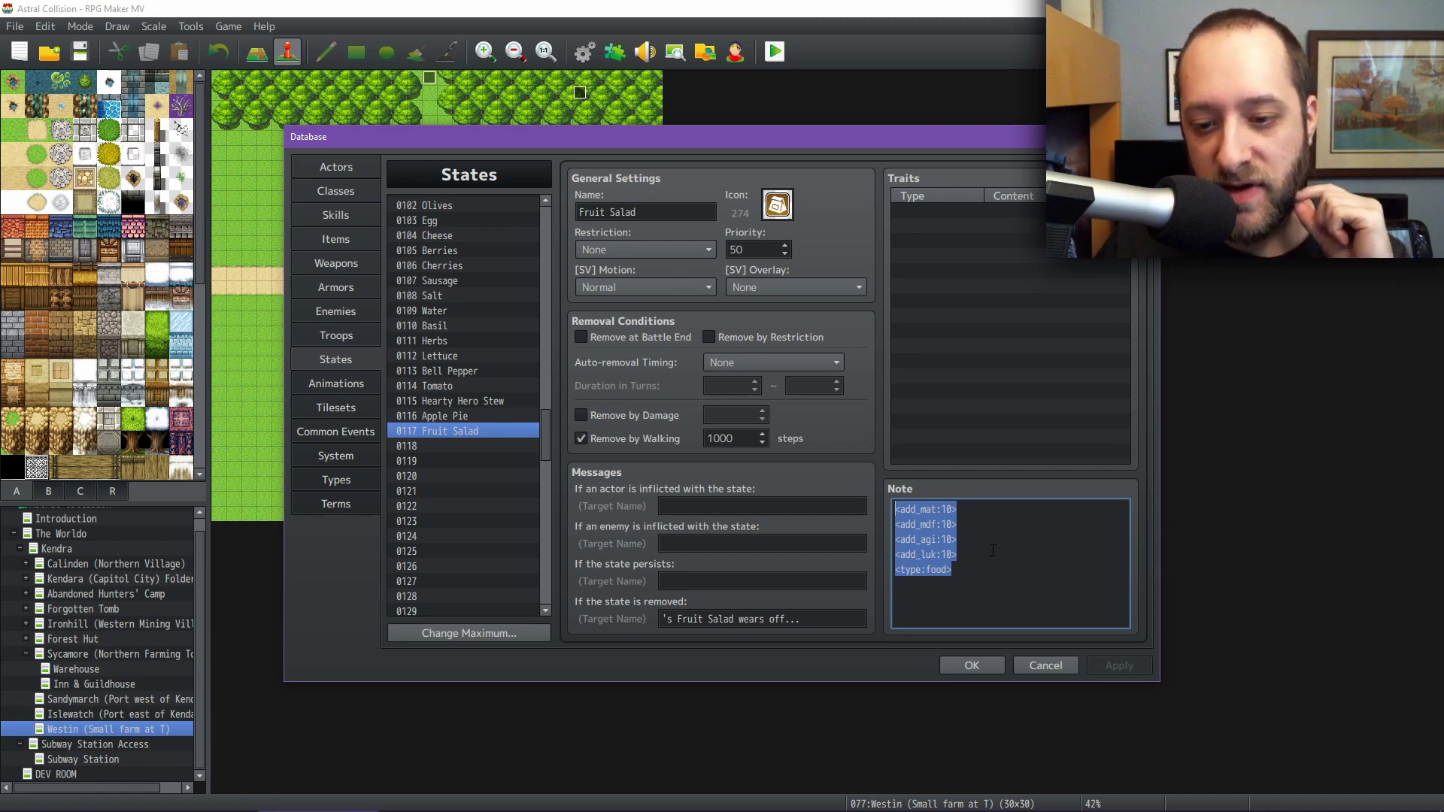
left_click_drag(959, 554, 749, 491)
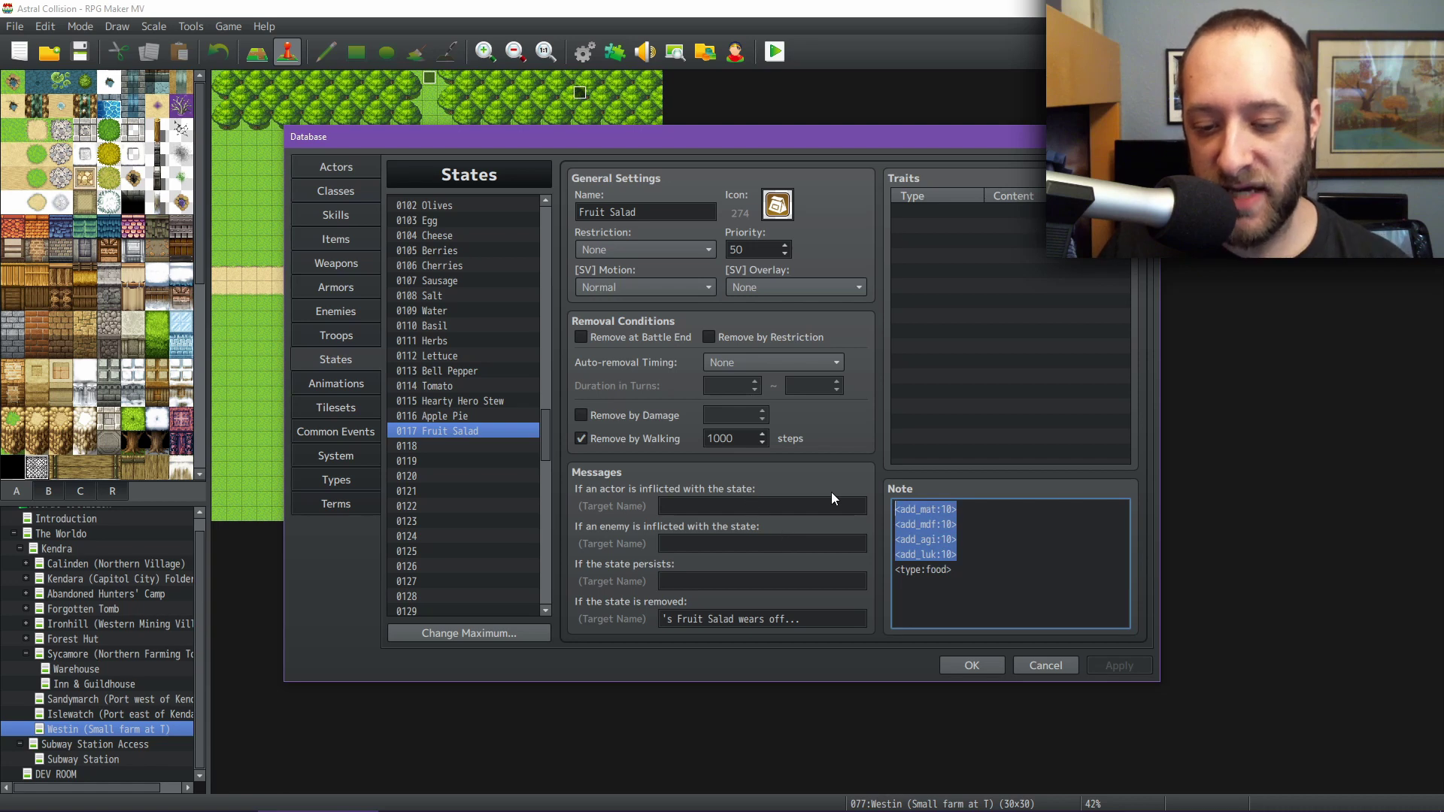
left_click(978, 555)
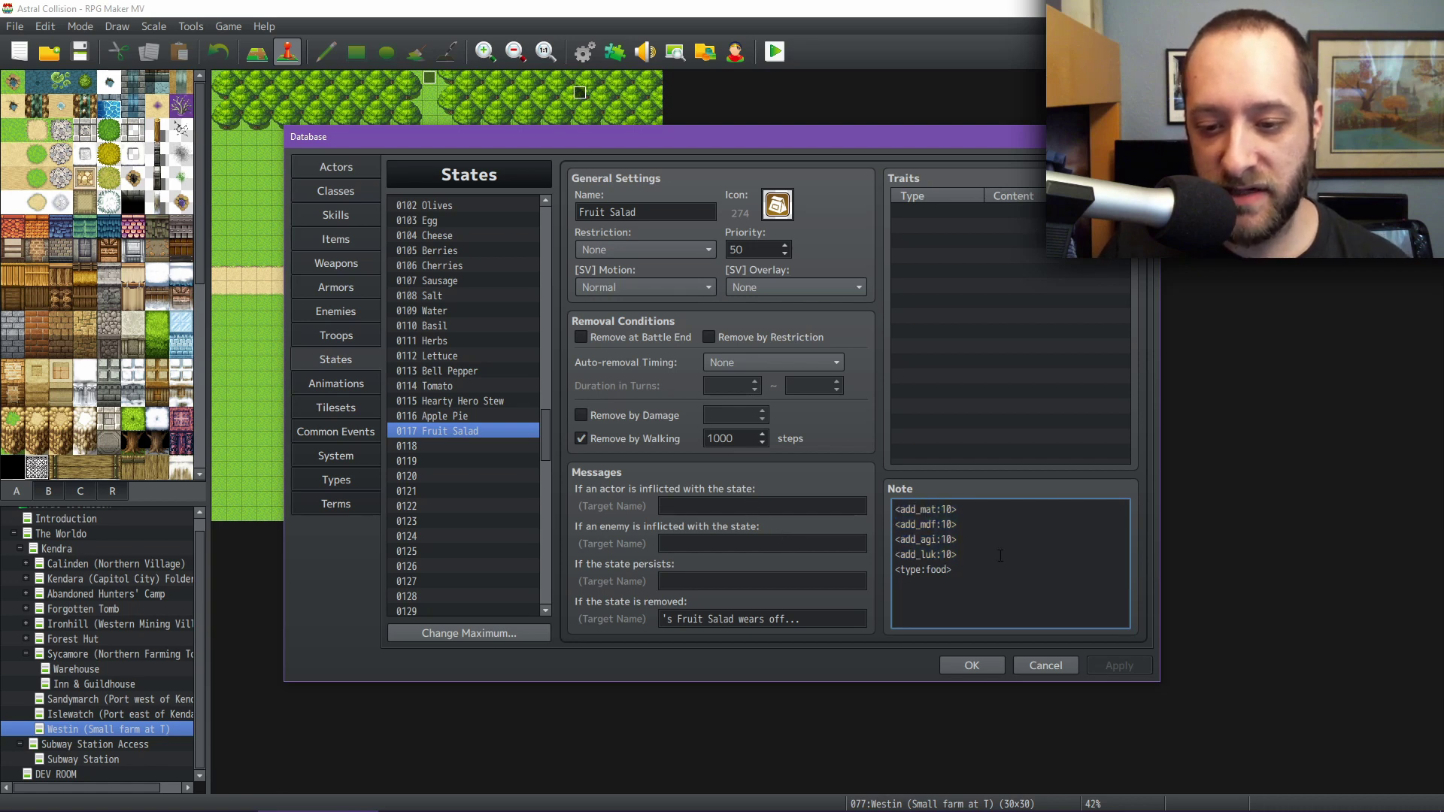
left_click_drag(1000, 555, 833, 510)
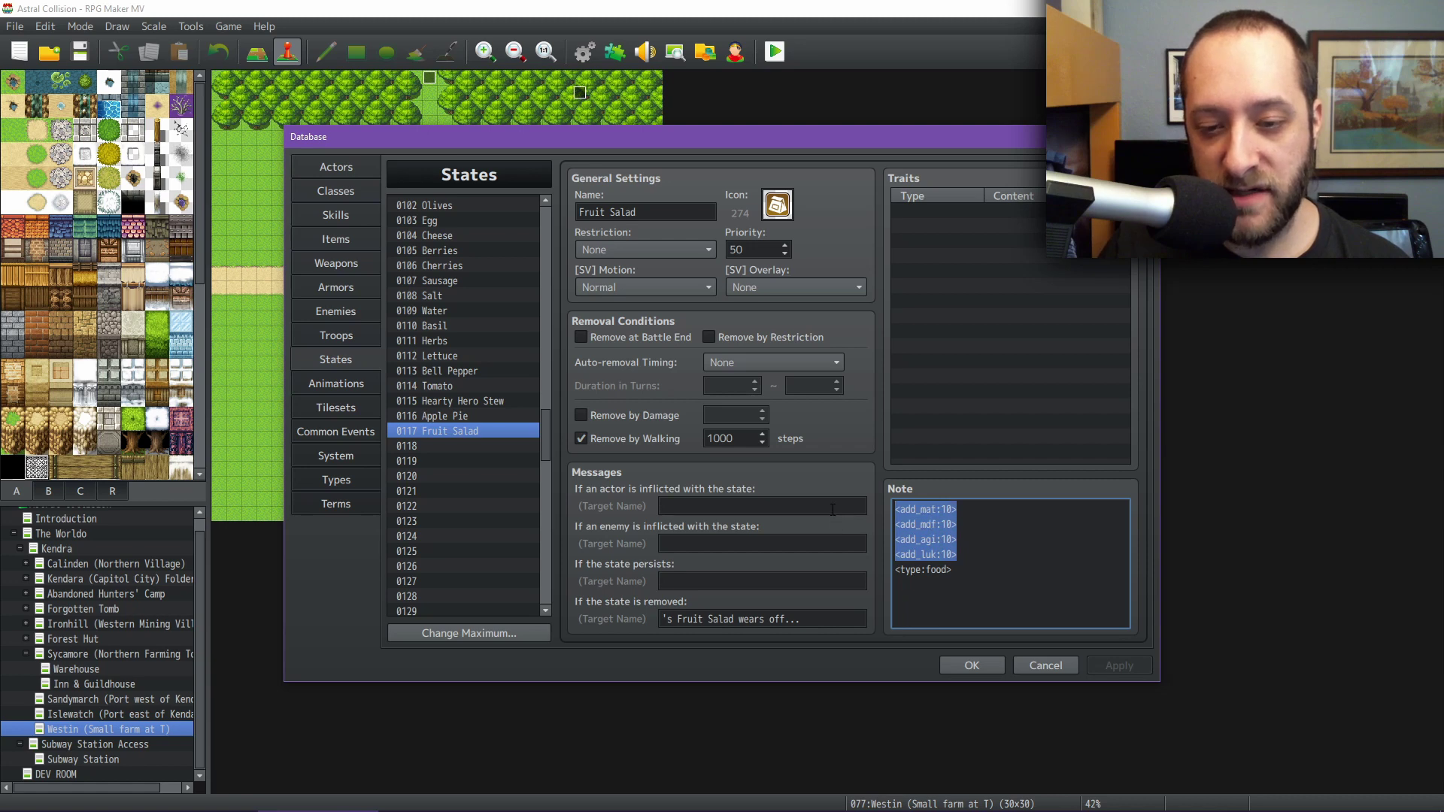
left_click(1019, 554)
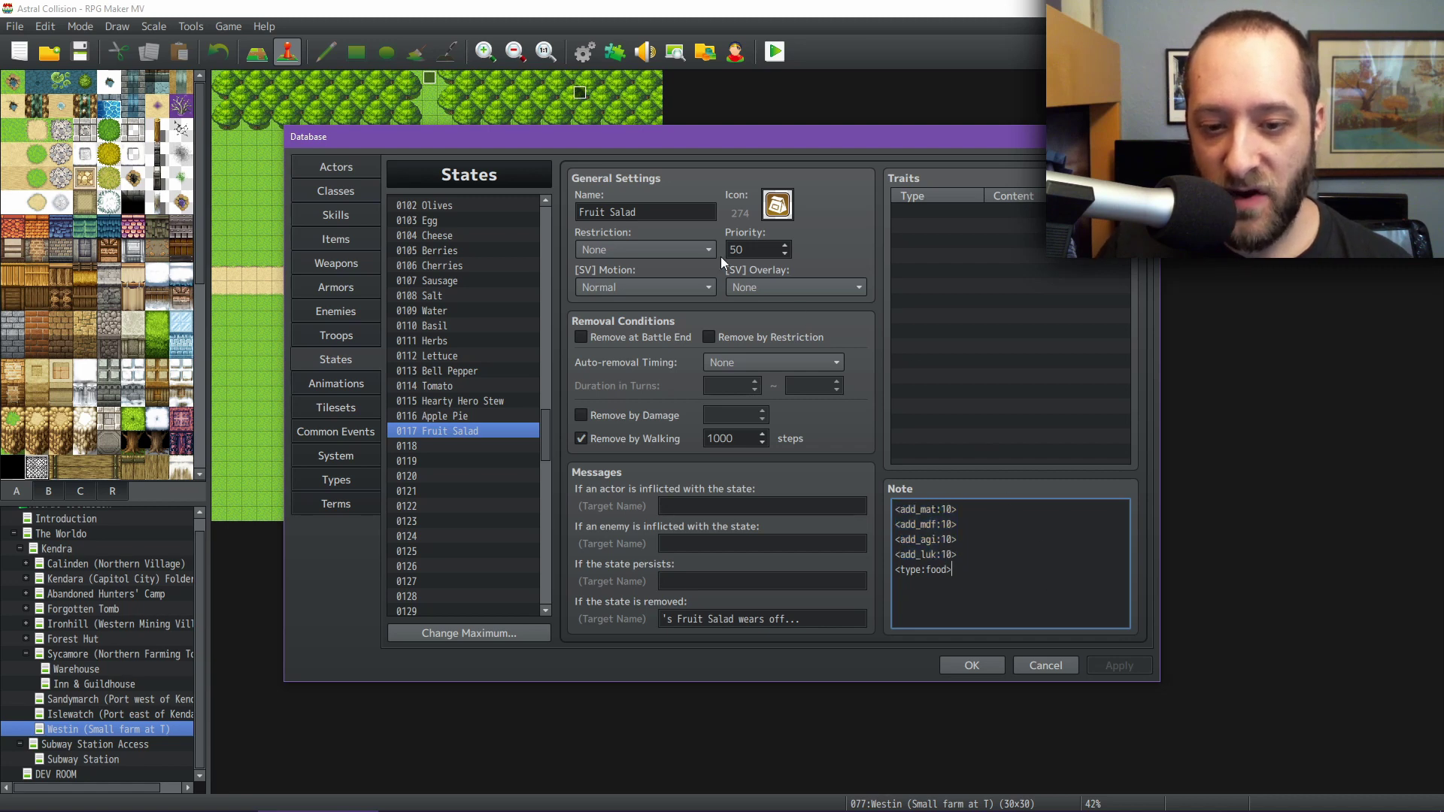
key("ctrl+a")
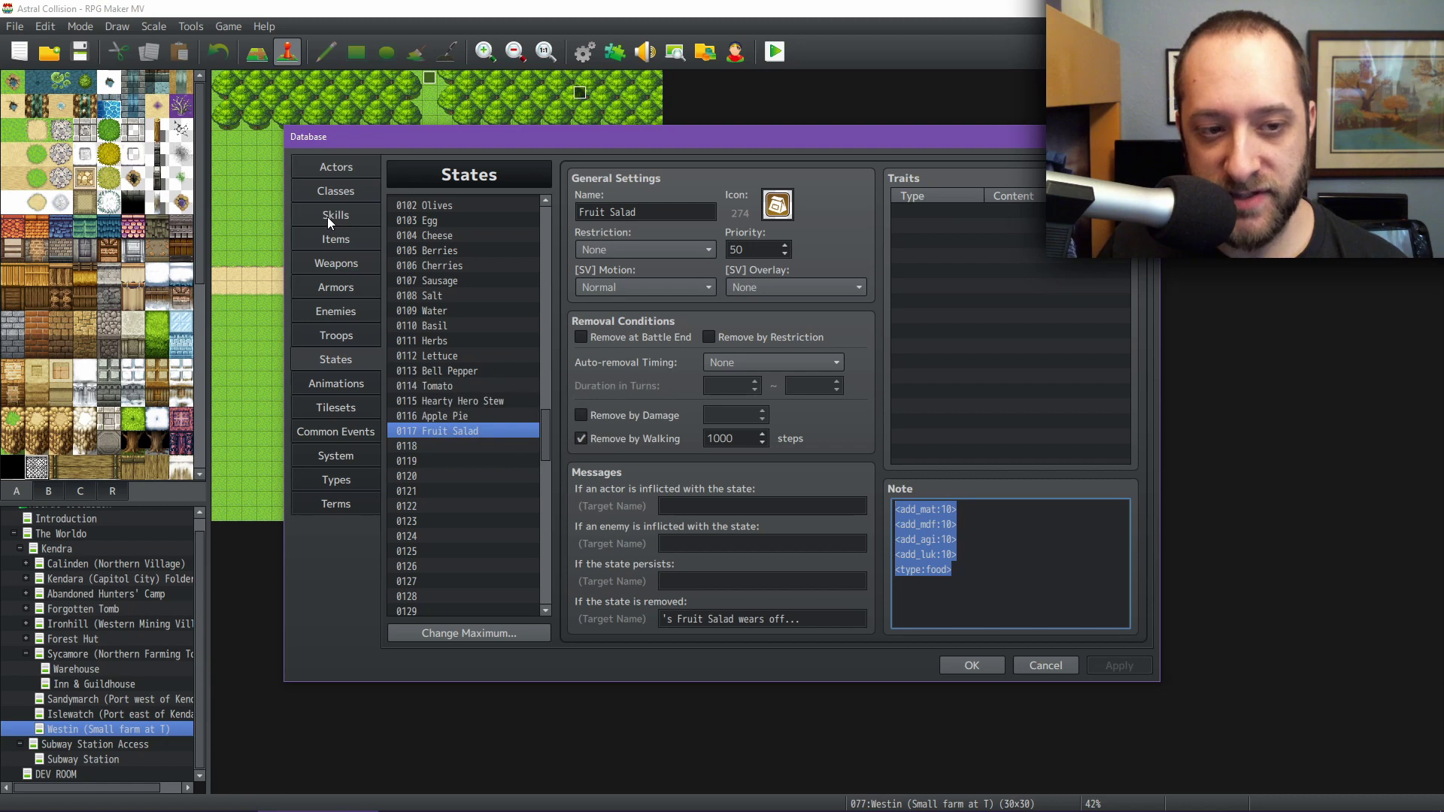
- View the Stone Club weapon and the Clobber skill it grants
left_click(344, 266)
left_click_drag(543, 238, 550, 358)
left_click(486, 323)
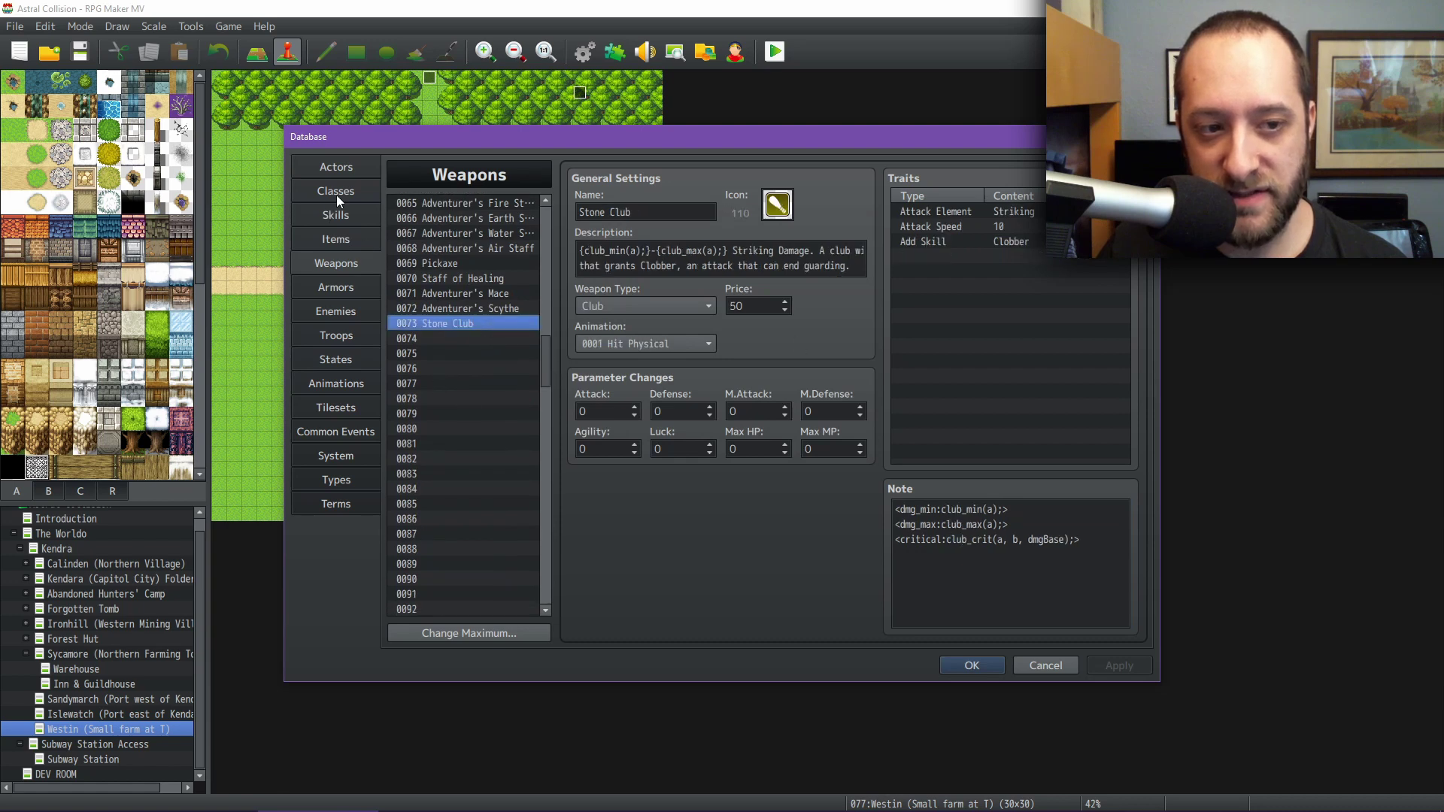
left_click(335, 215)
left_click_drag(543, 251, 534, 522)
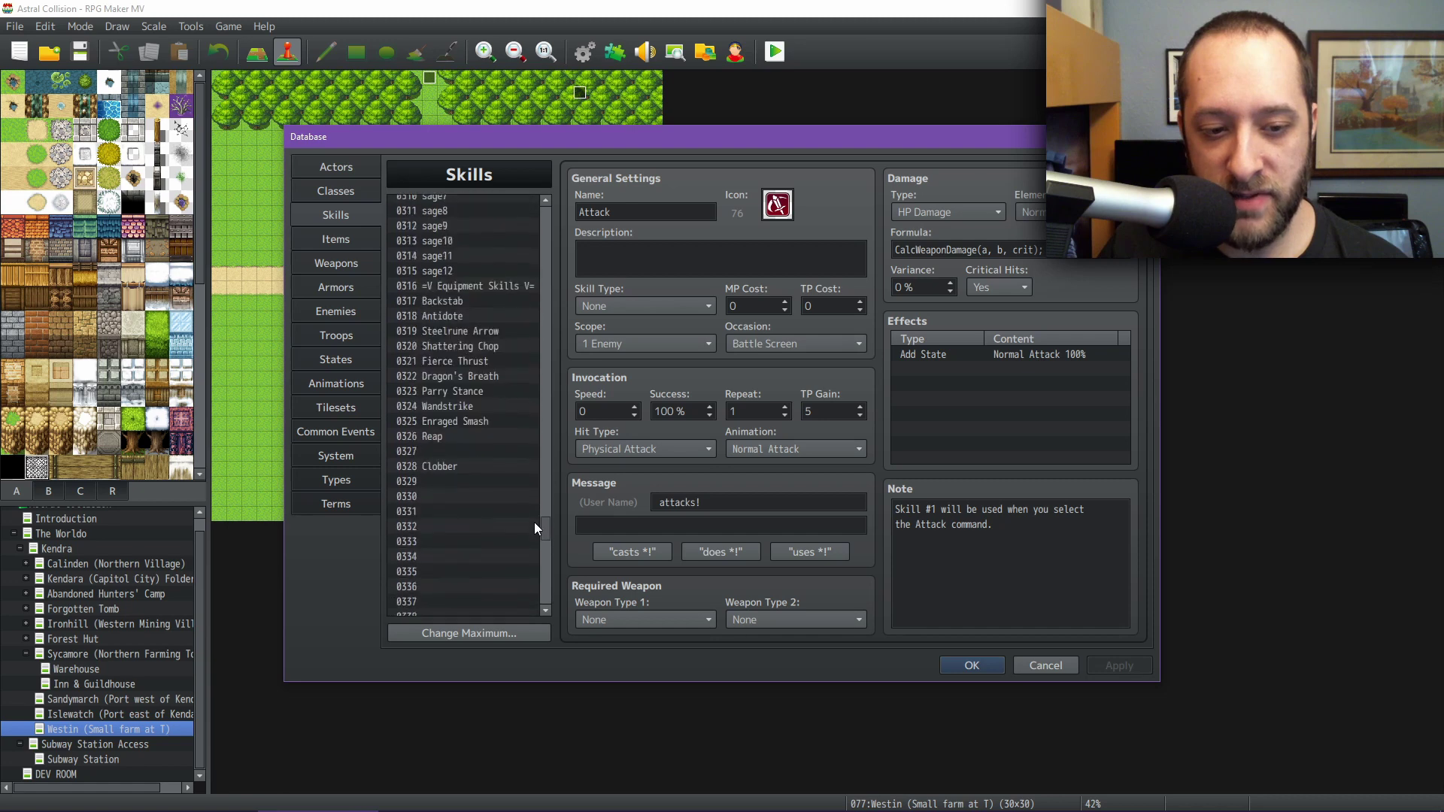
left_click(480, 466)
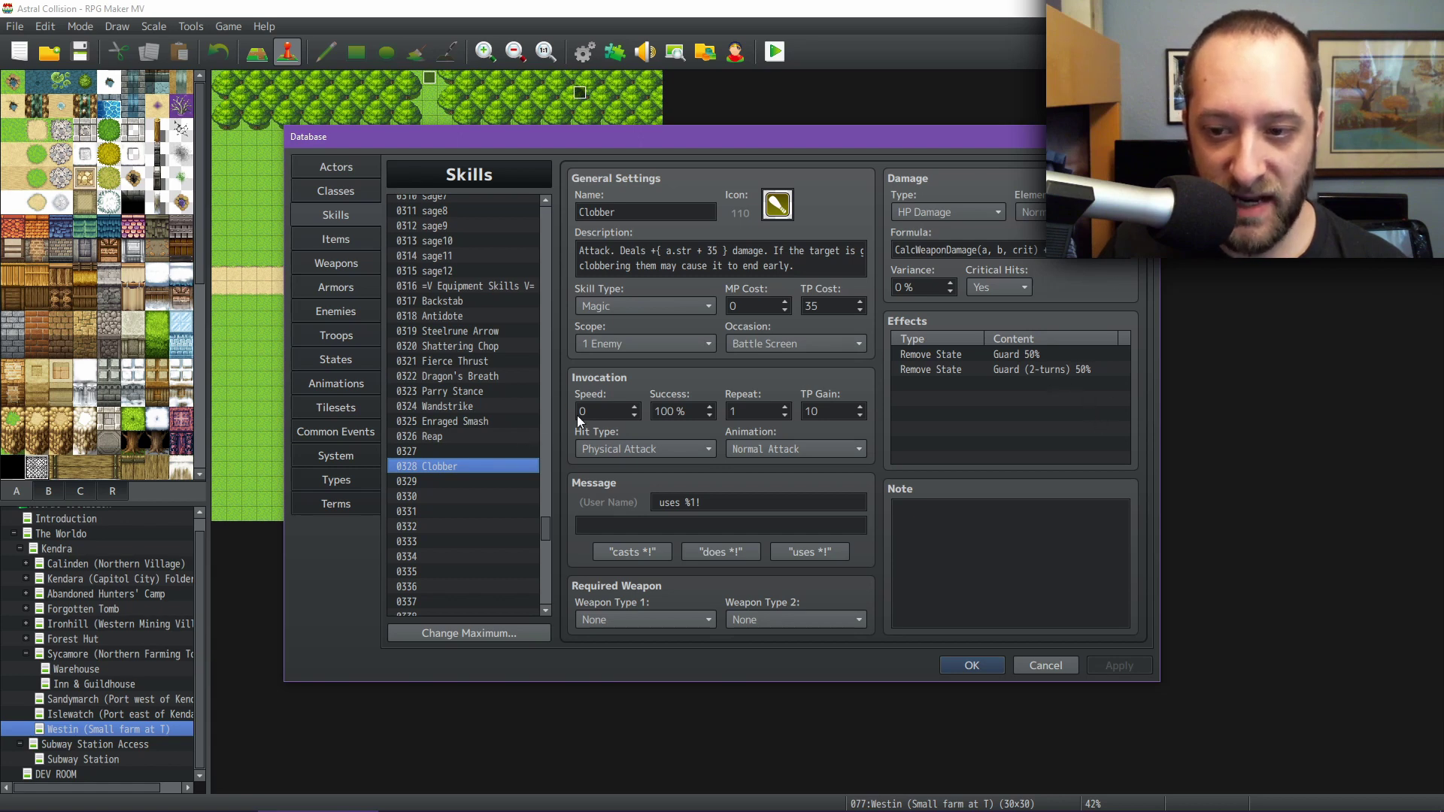
- Browse the class skills above the equipment skills and view Pyrotechnics
scroll(508, 418, "up", 2)
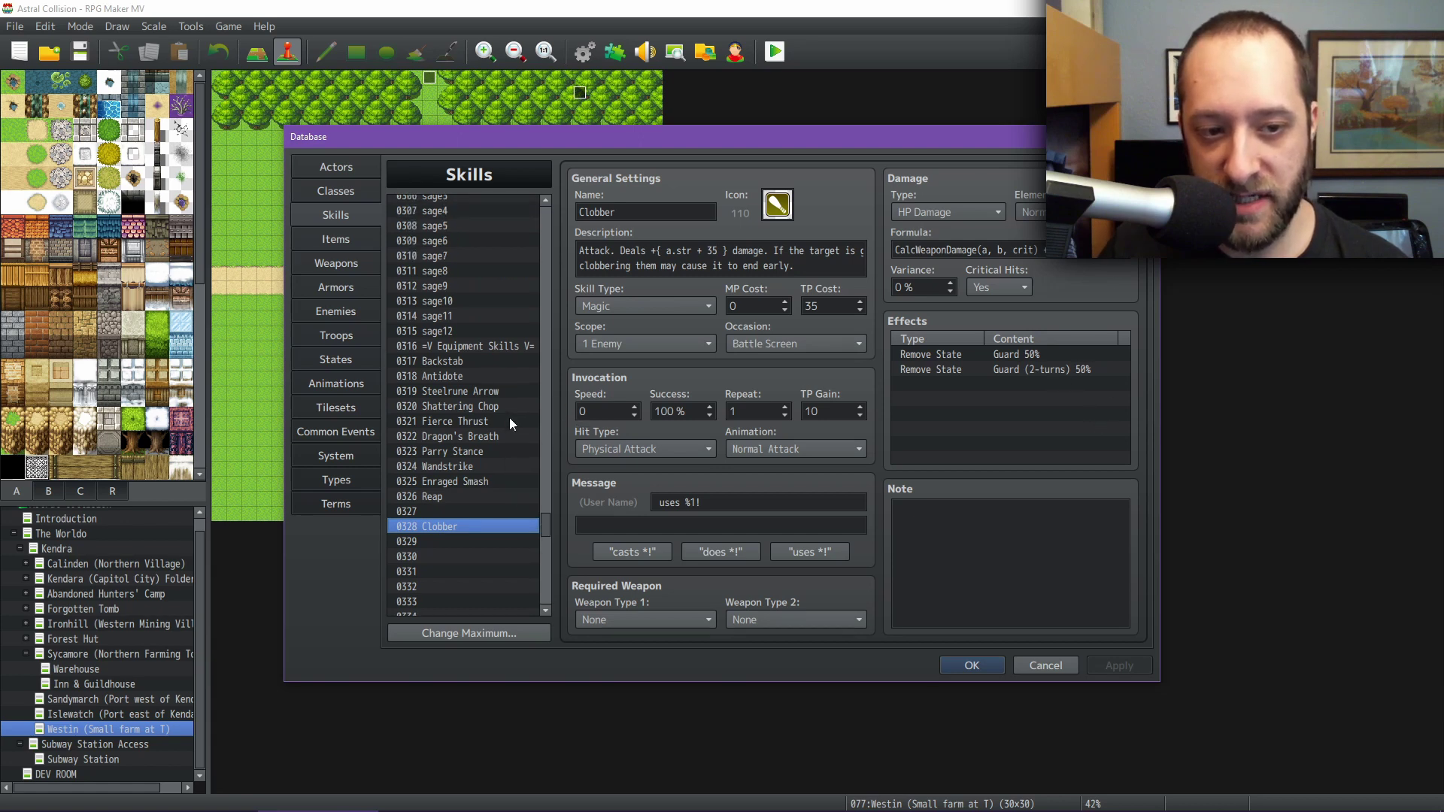
scroll(509, 418, "up", 6)
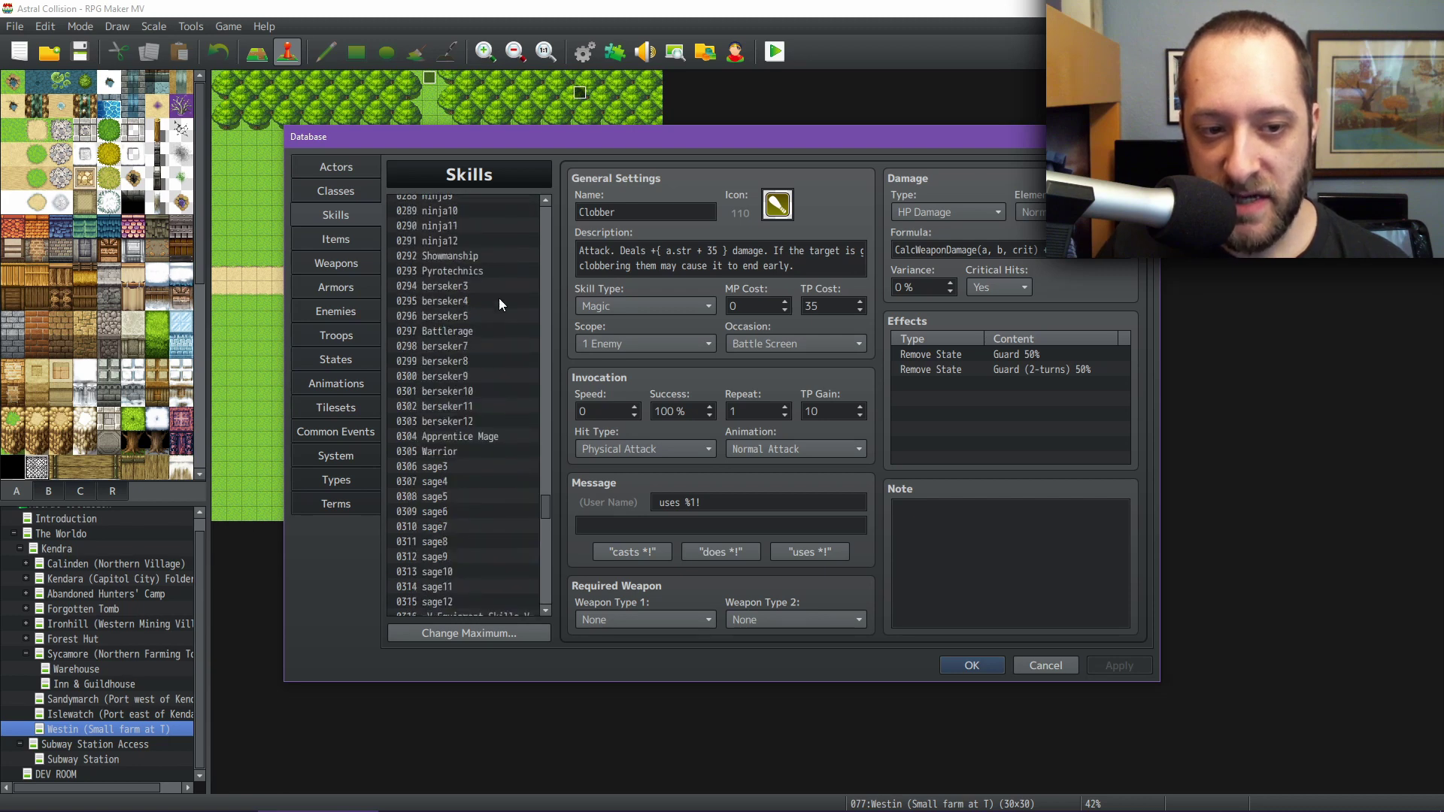
scroll(498, 300, "up", 2)
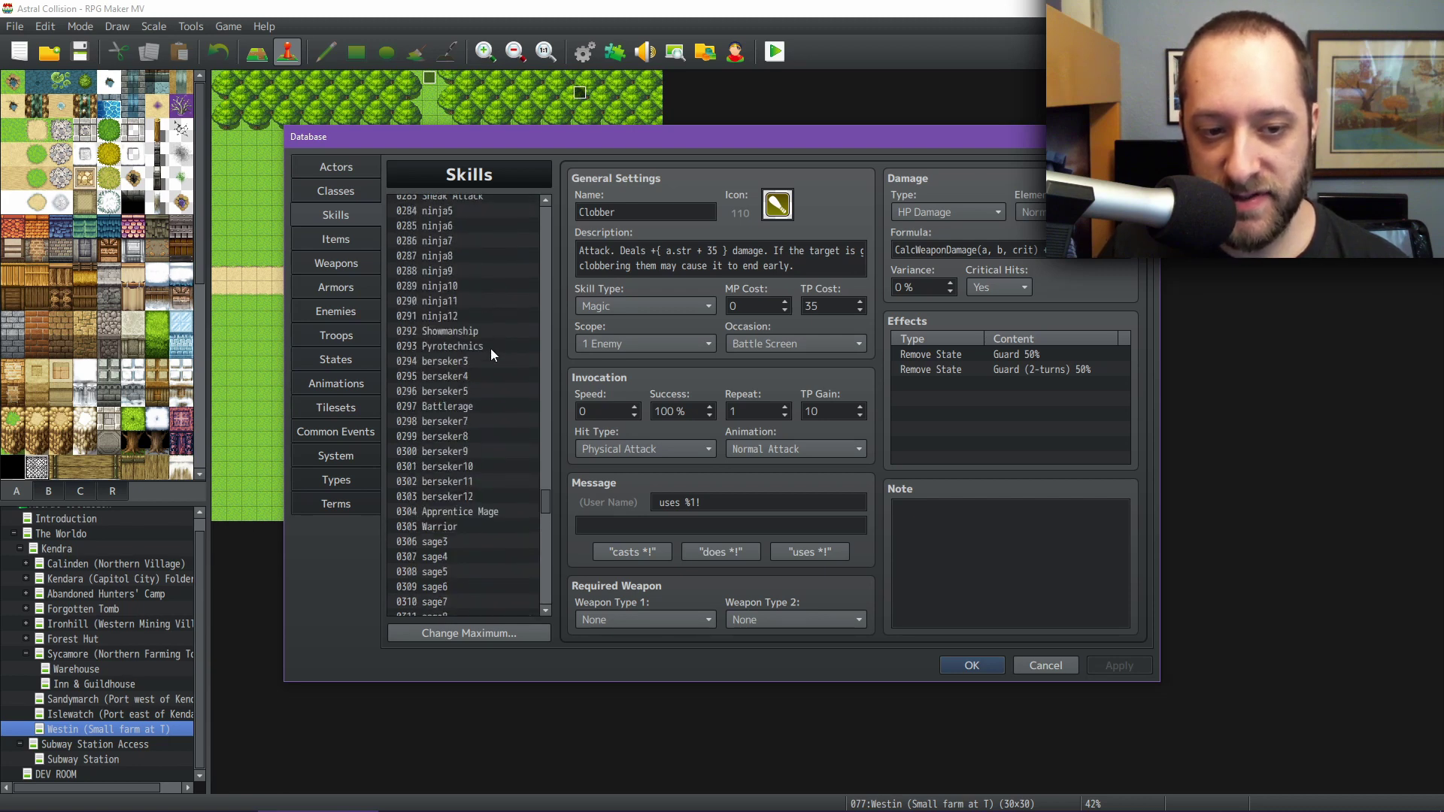
left_click(490, 349)
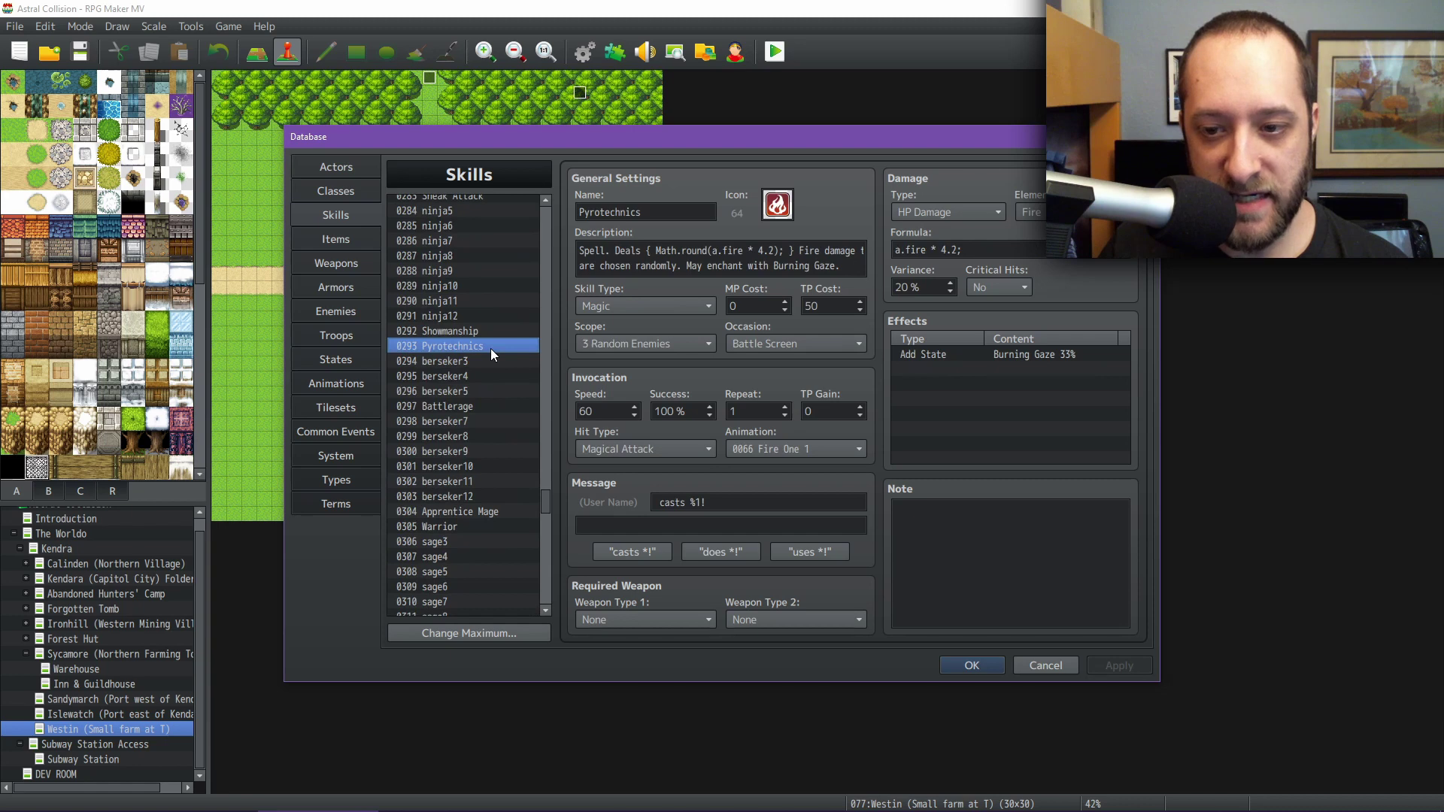
- View the ninja skills Smoke Bomb and From the Shadows
scroll(511, 423, "up", 3)
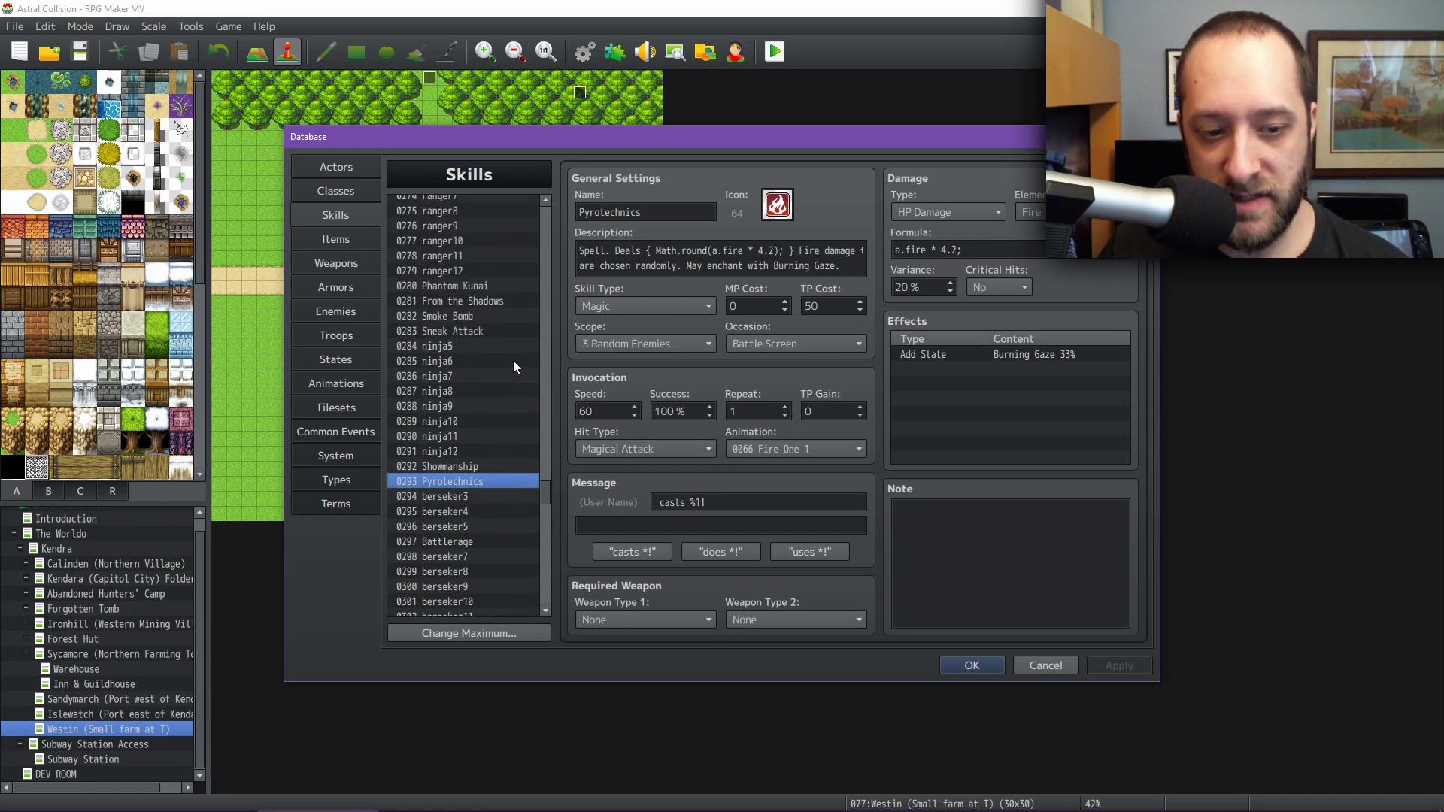
left_click(474, 317)
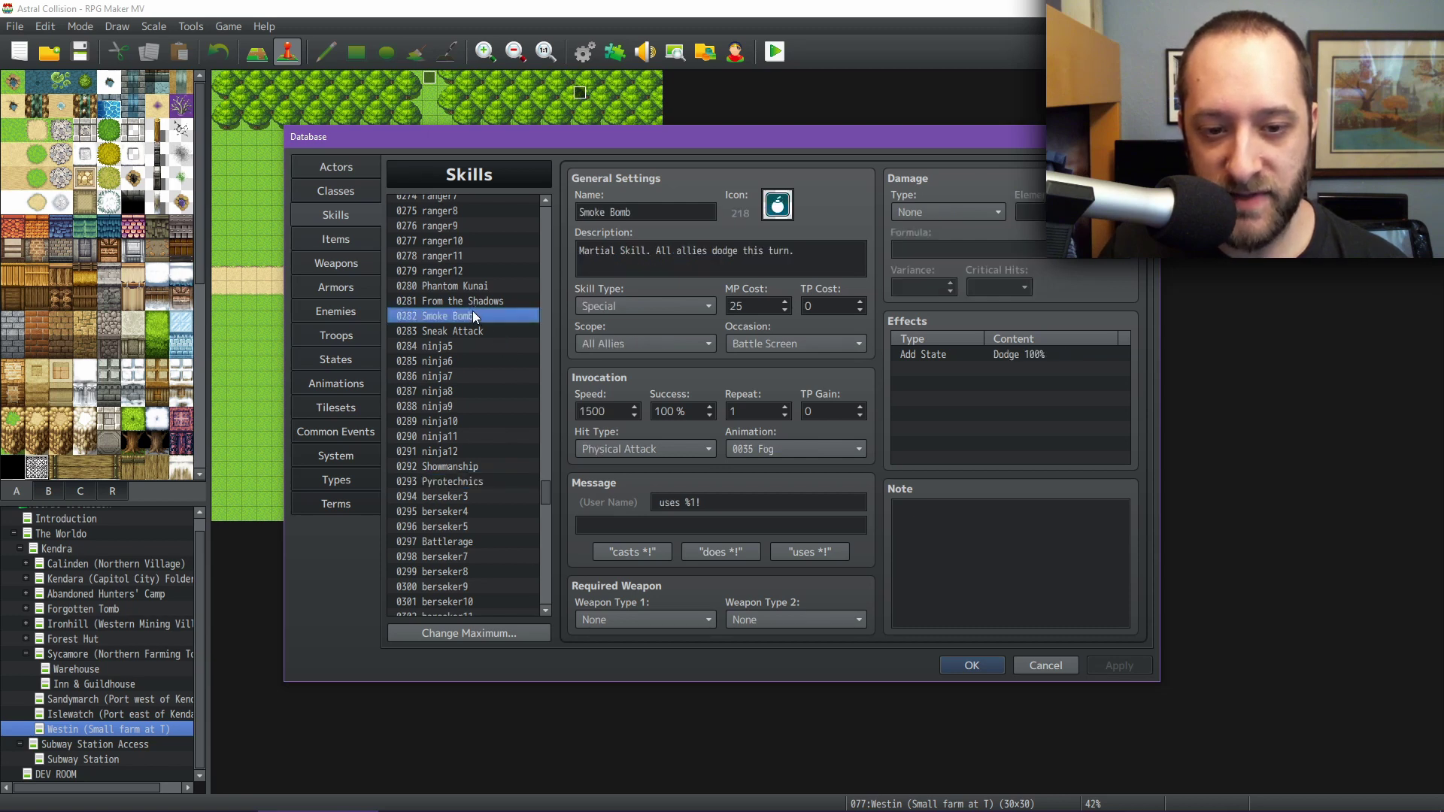
scroll(480, 328, "up", 1)
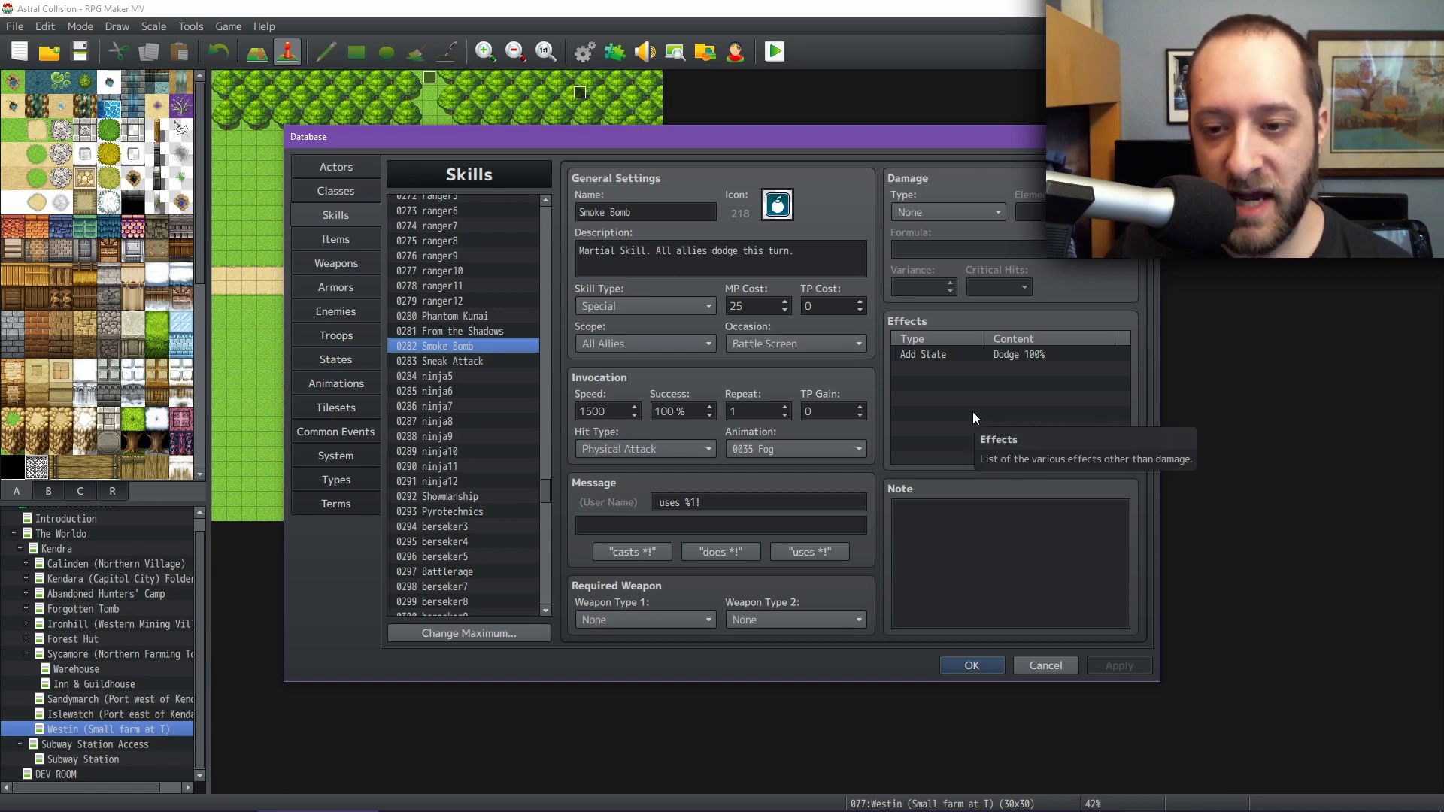
left_click(480, 331)
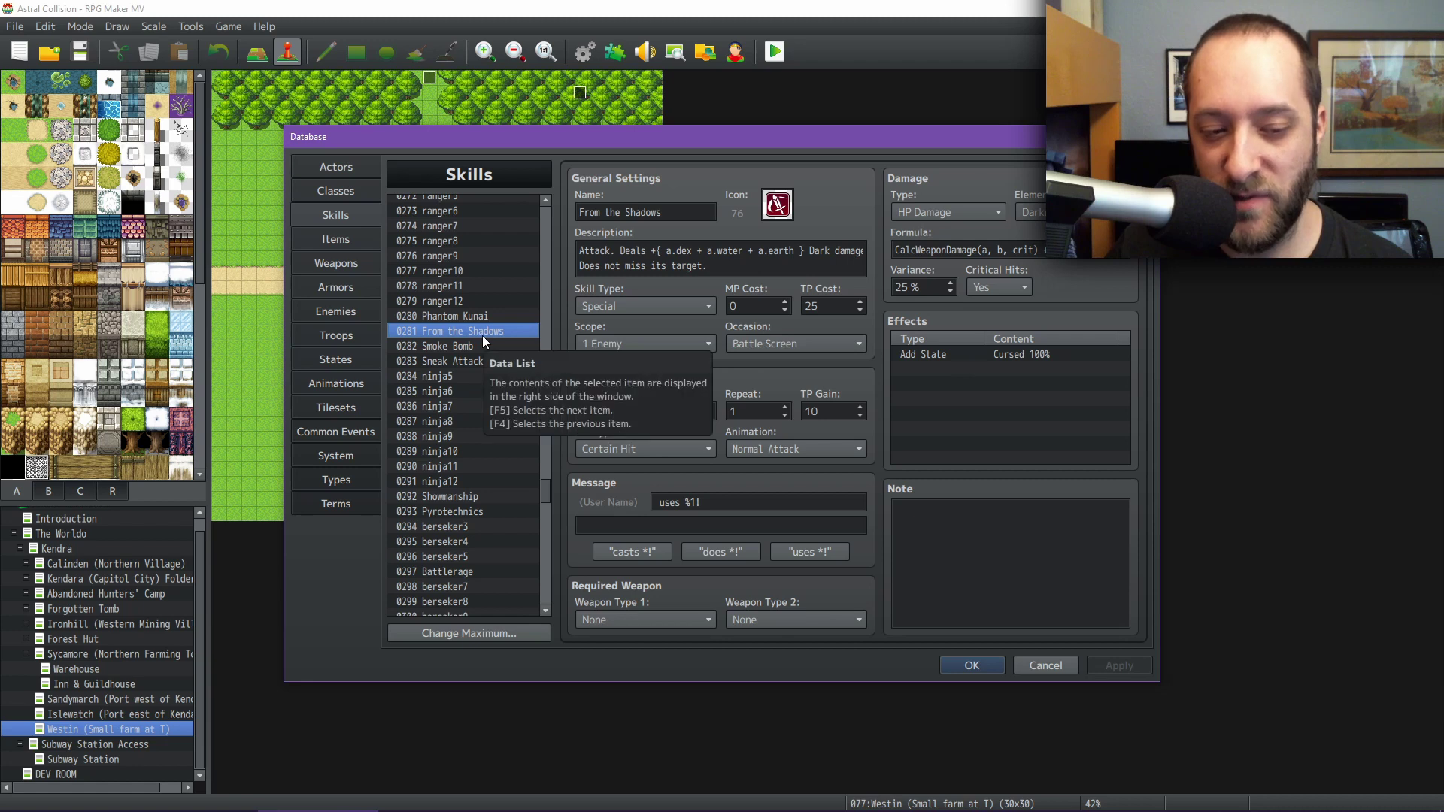
- View the ranger skills Hunter's Strike and Predator's Flurry
scroll(481, 336, "up", 3)
scroll(489, 323, "up", 1)
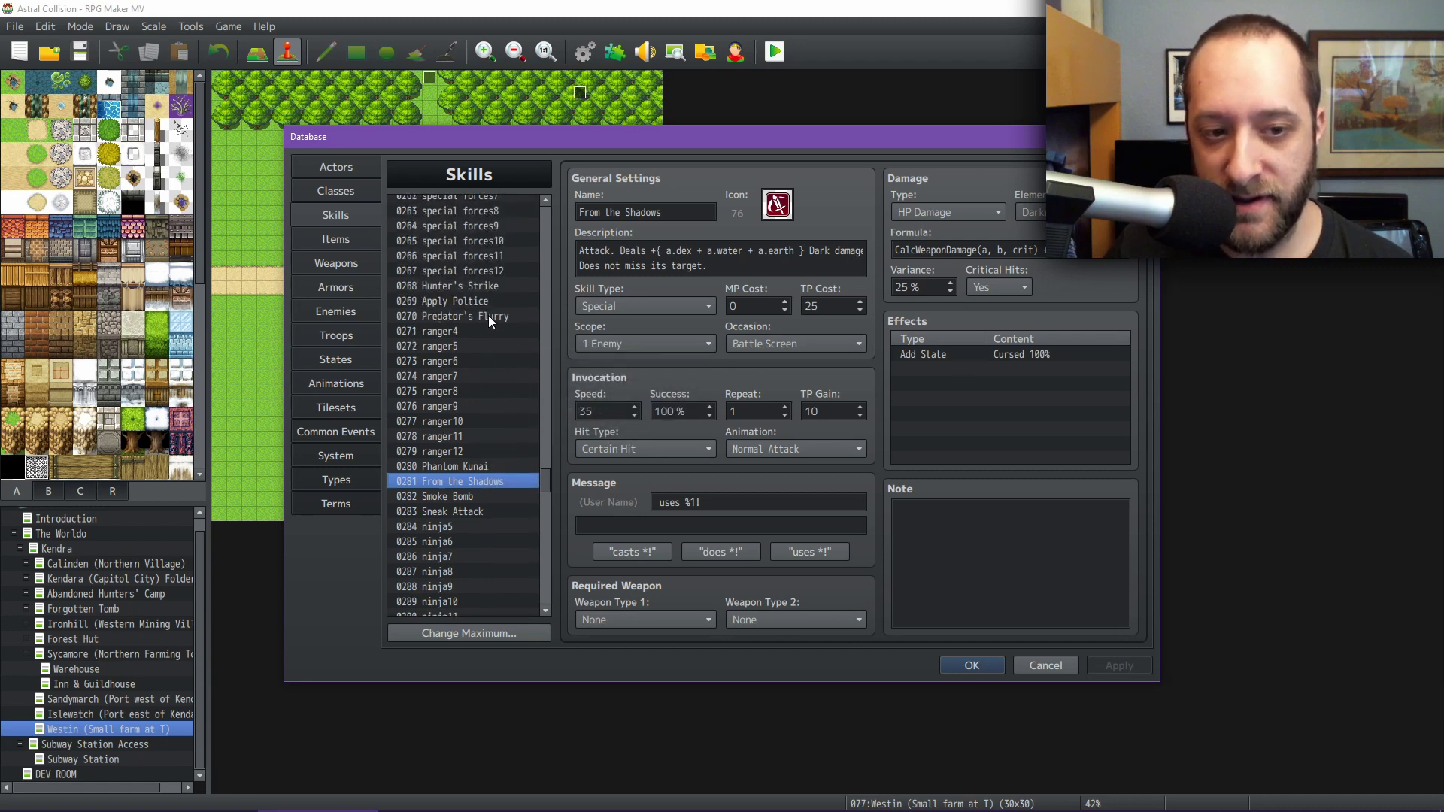
left_click(481, 287)
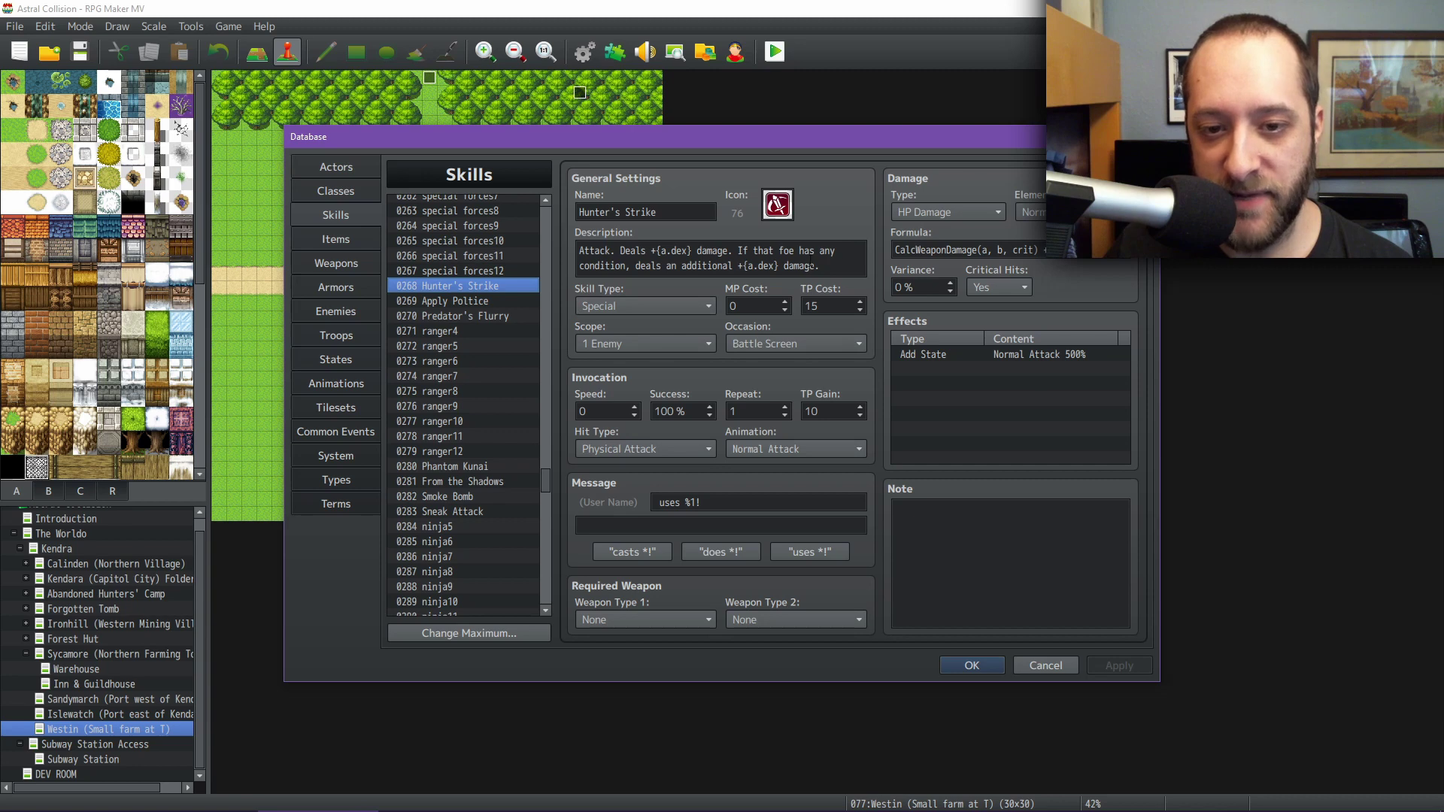
left_click(472, 315)
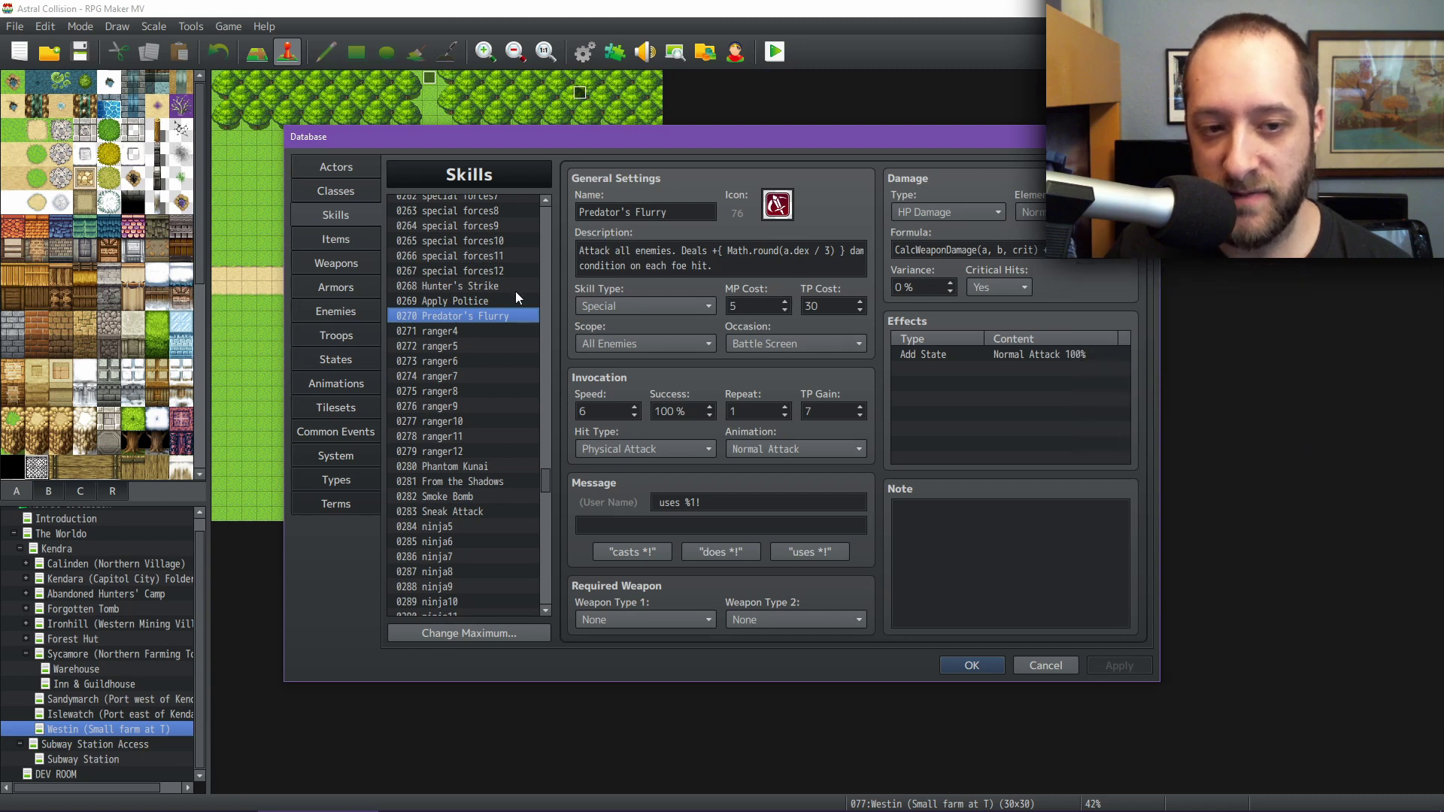
- Browse up to the druid skills and view Exploding Vigor
left_click_drag(544, 479, 544, 471)
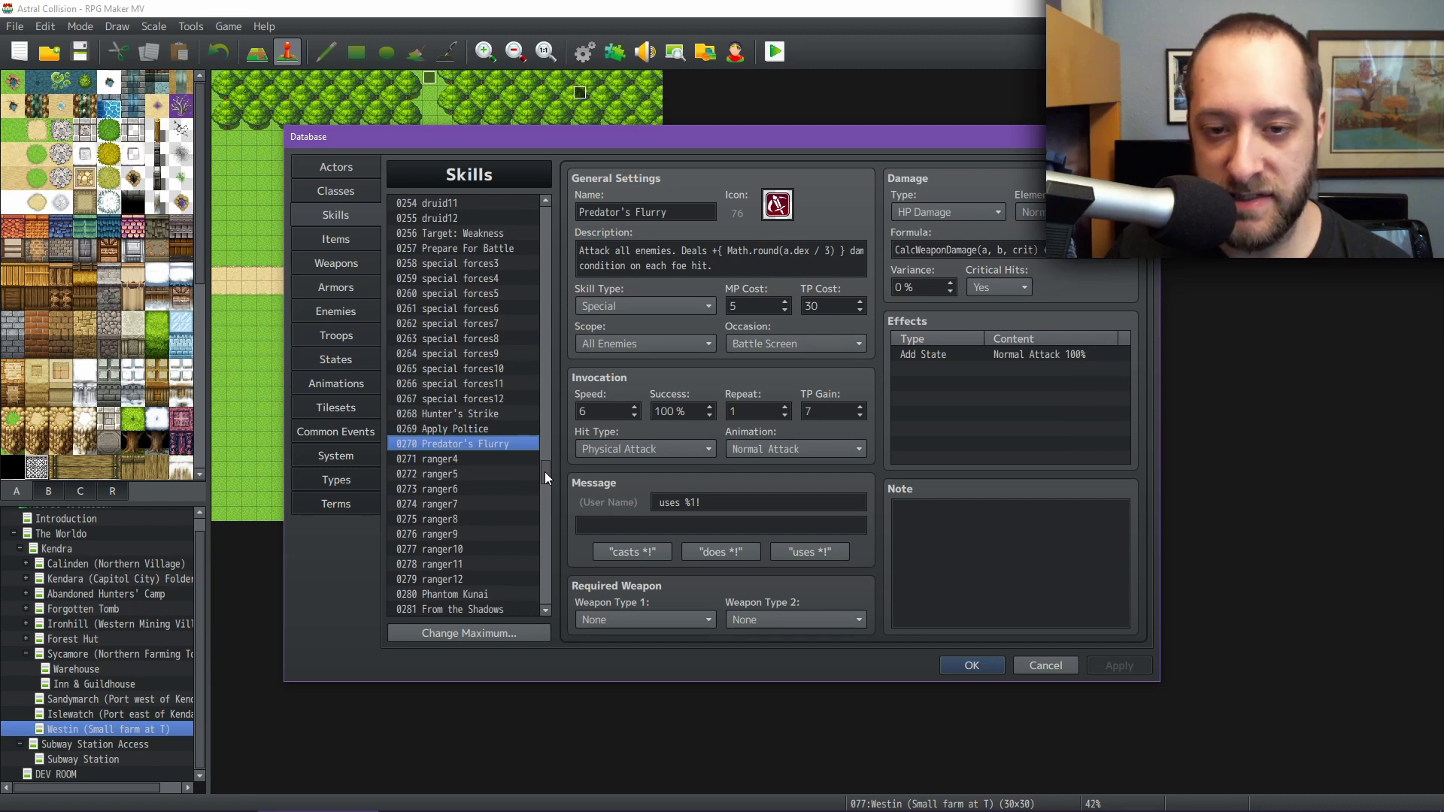
left_click_drag(544, 472, 544, 450)
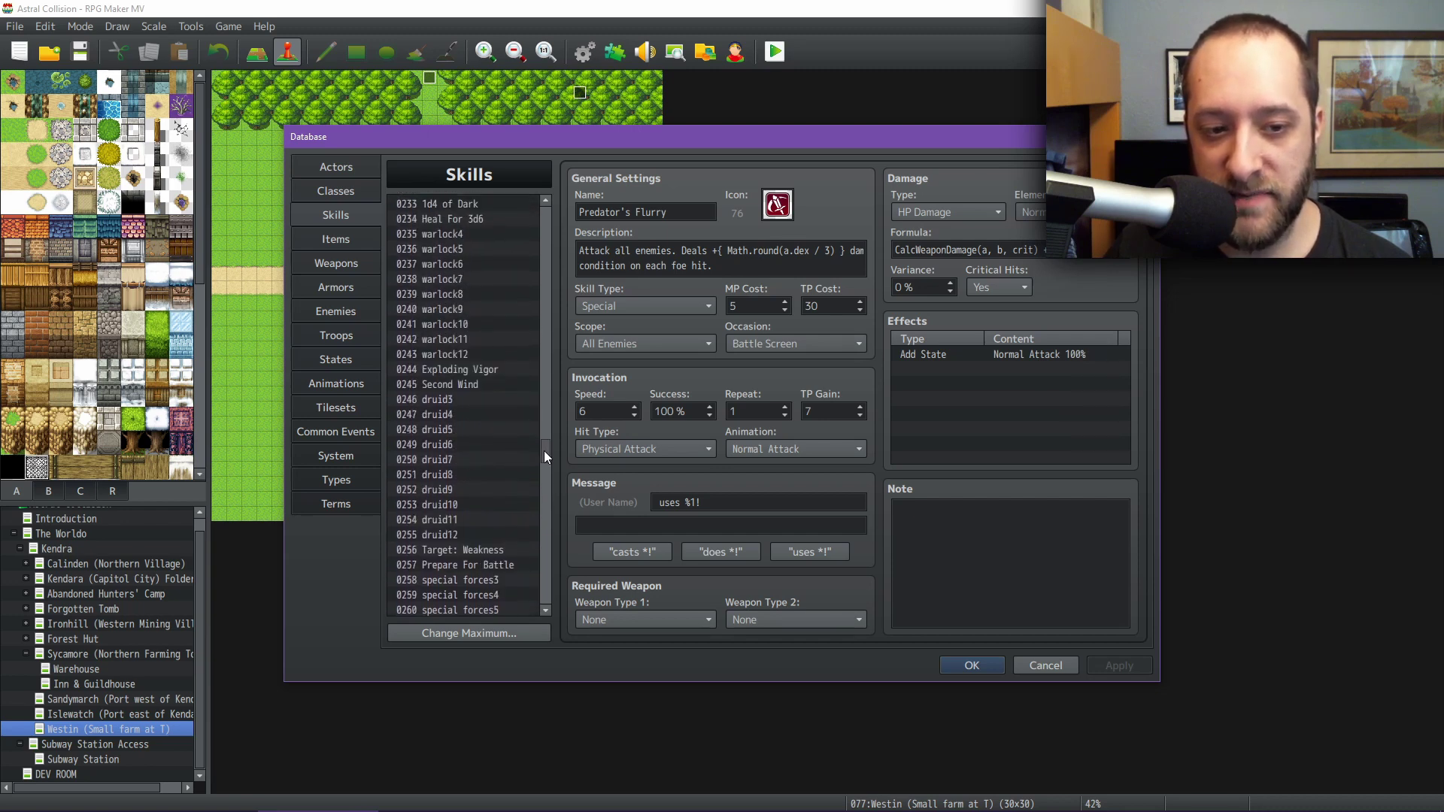
left_click(494, 370)
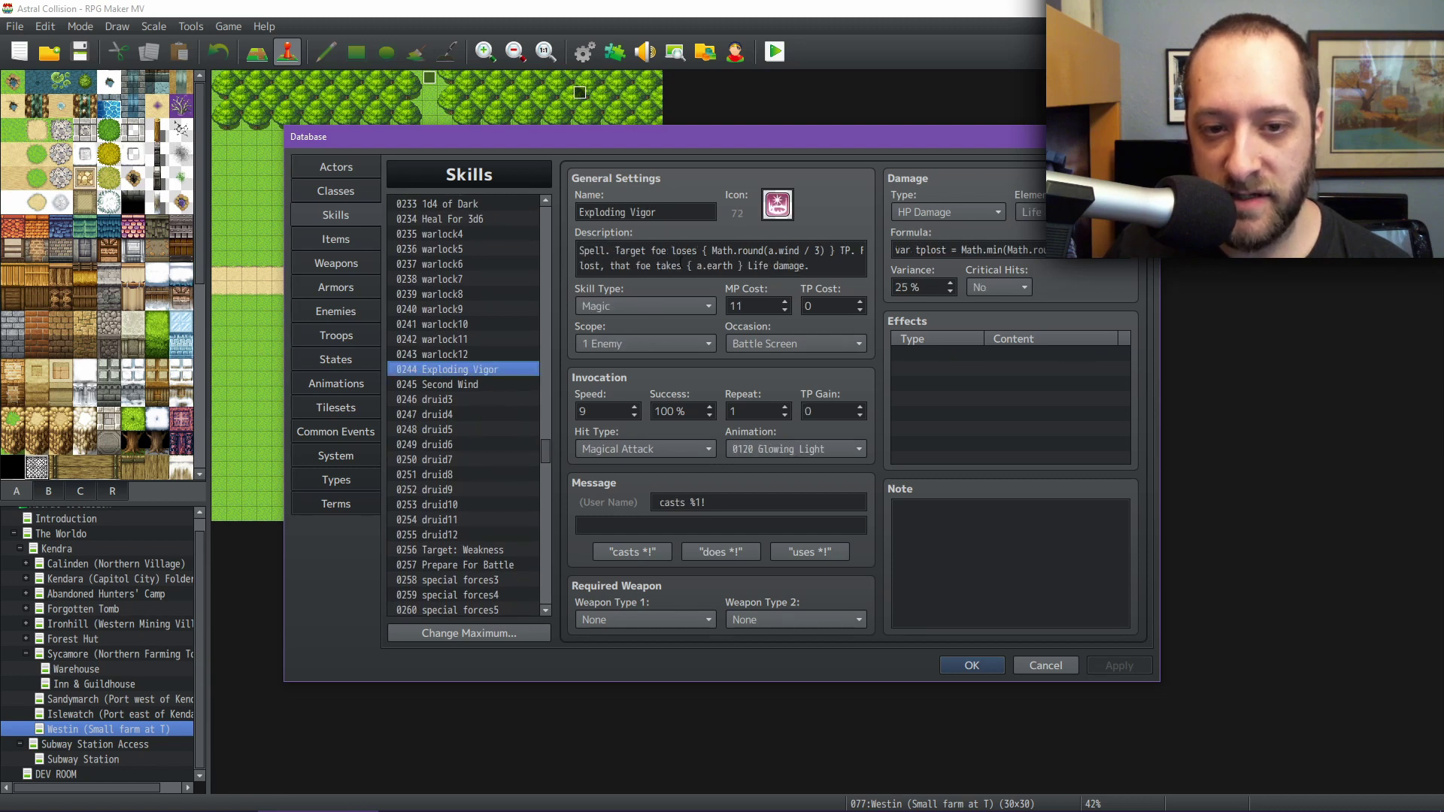
- Read the full descriptions of the druid skills Exploding Vigor and Second Wind
left_click(709, 250)
left_click(778, 265)
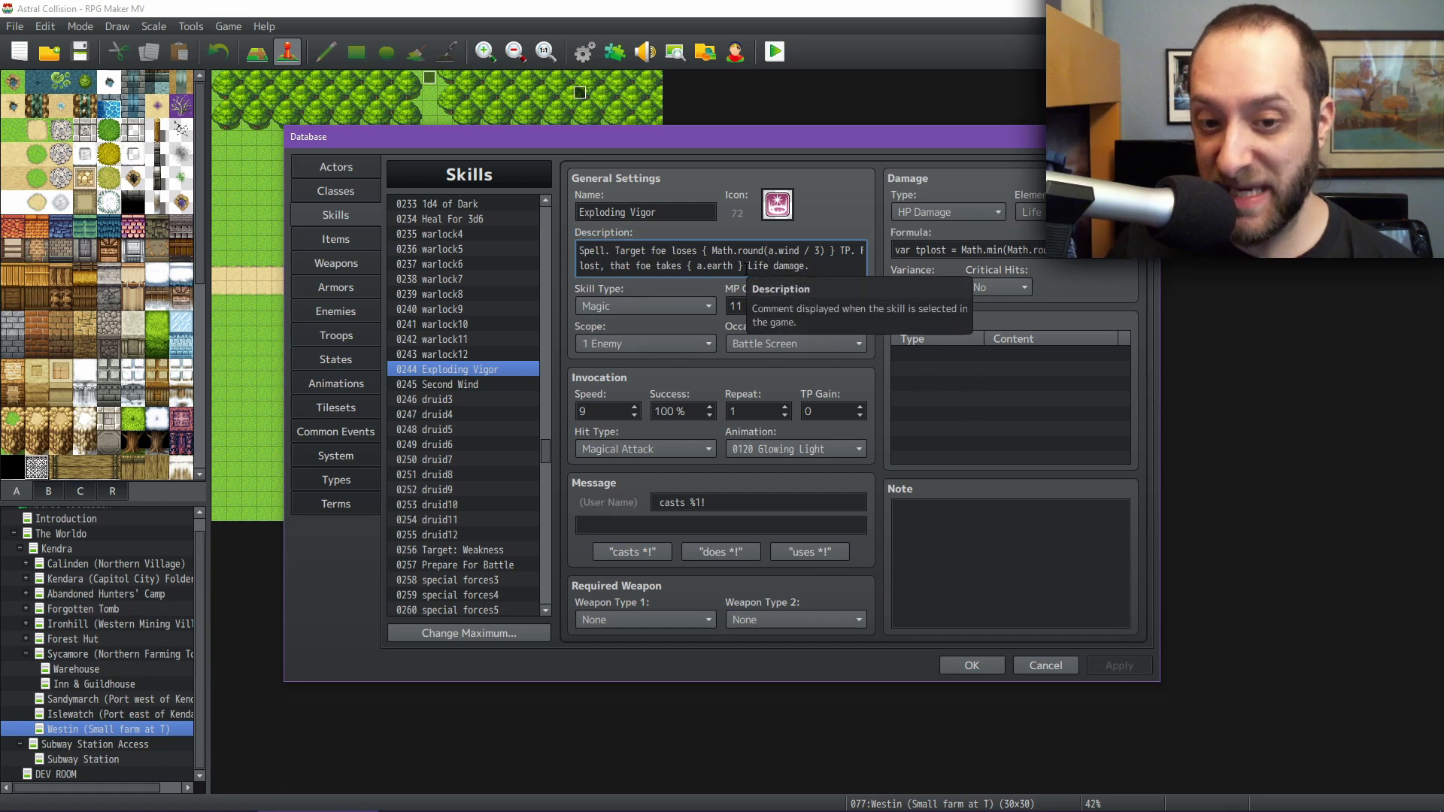
left_click(487, 384)
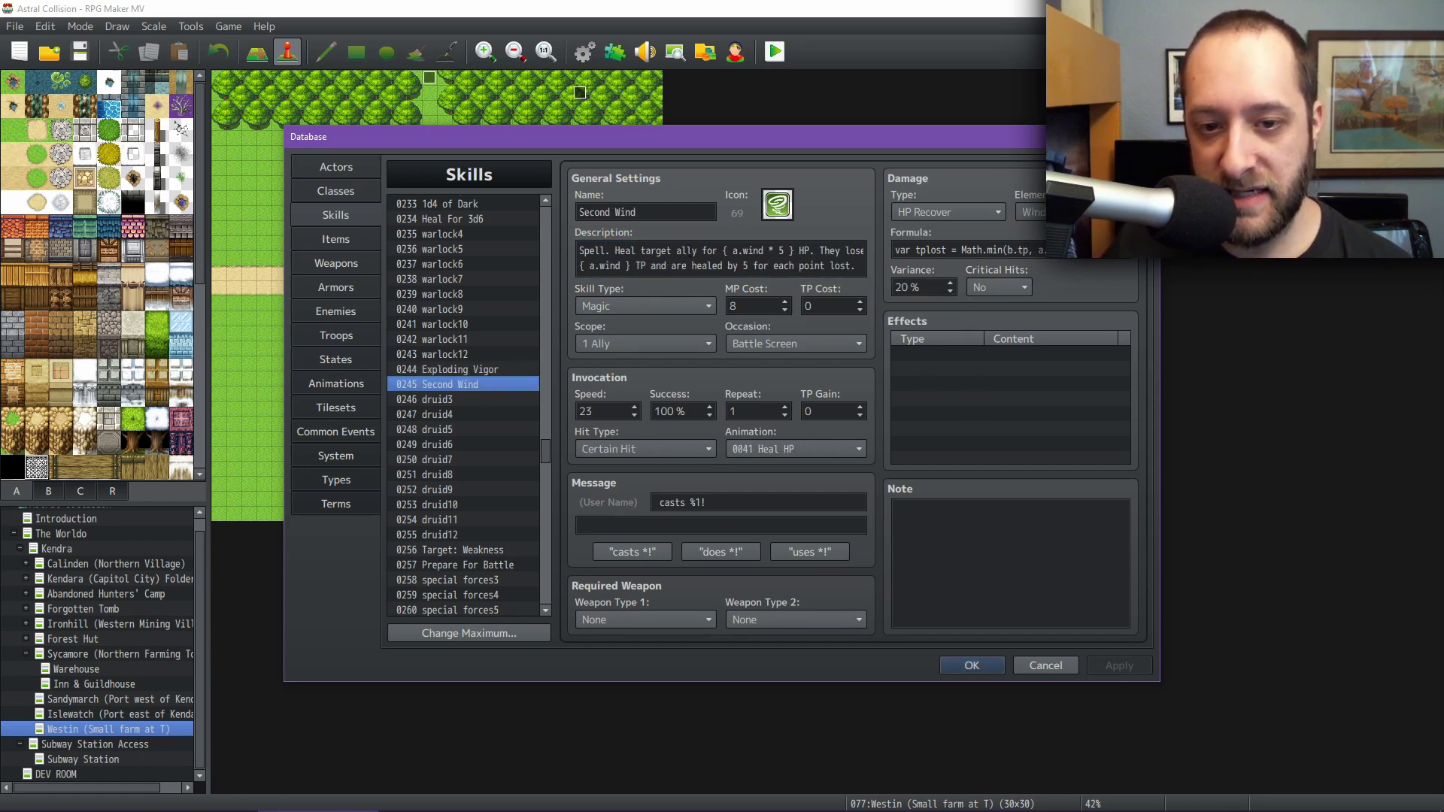
left_click(721, 258)
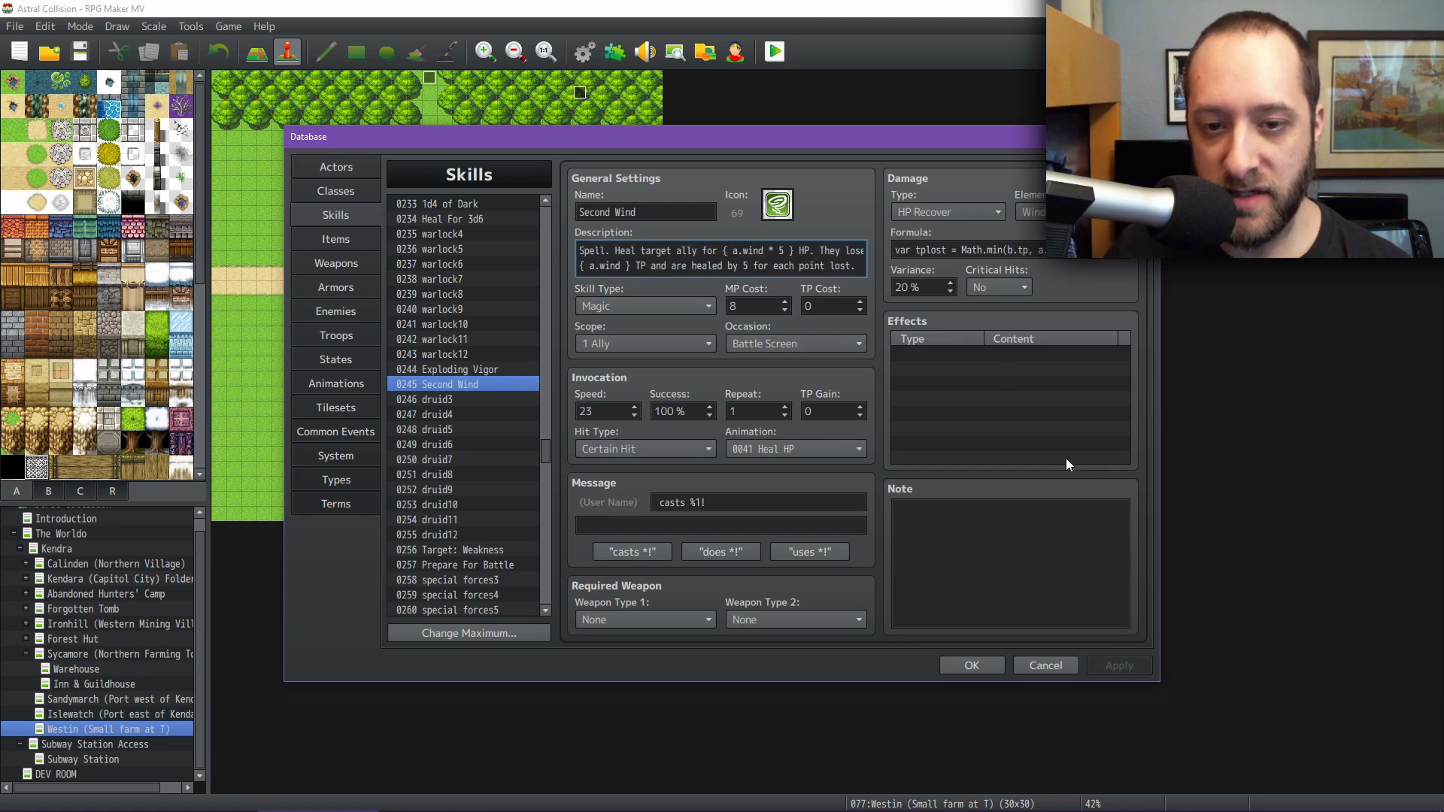
key("End")
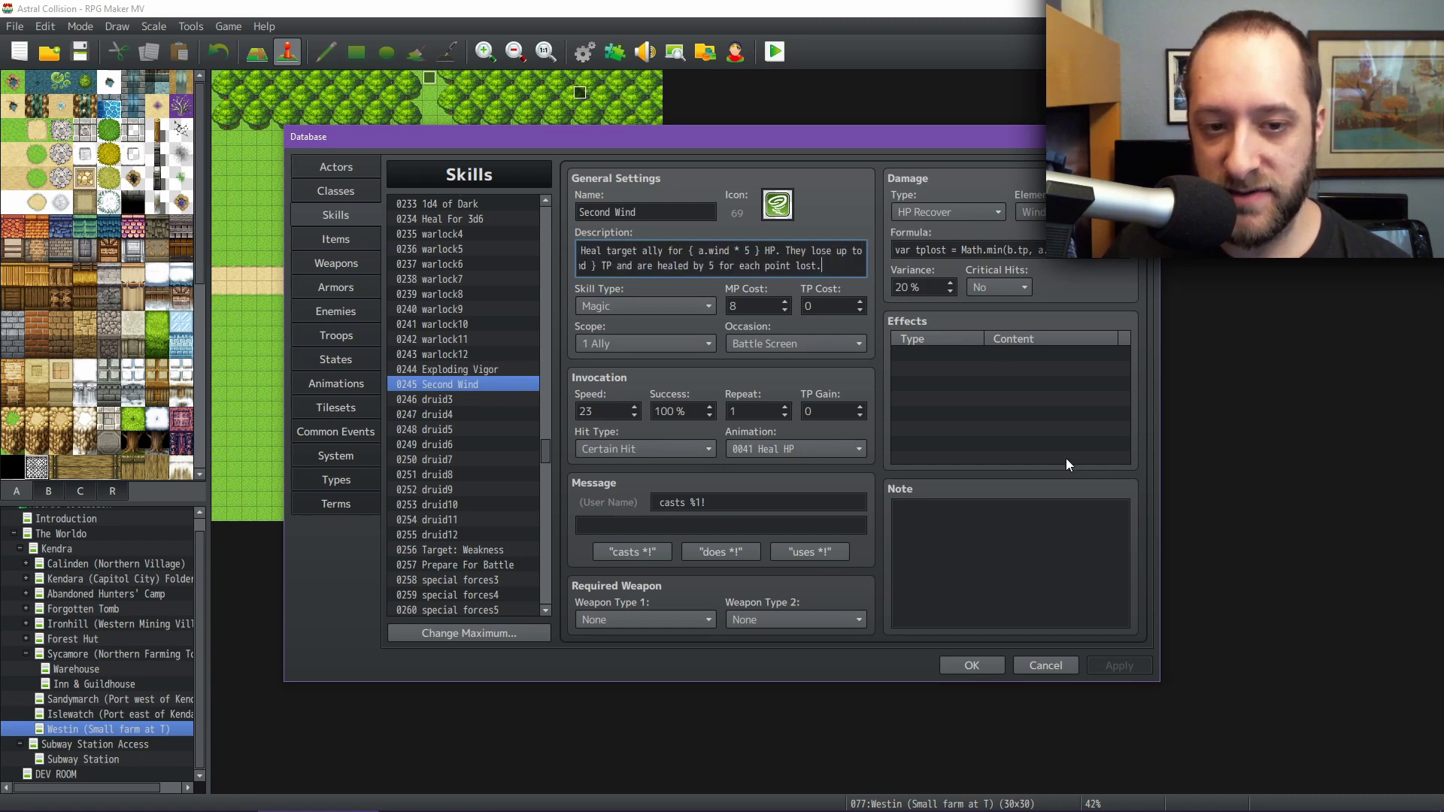
key("Home")
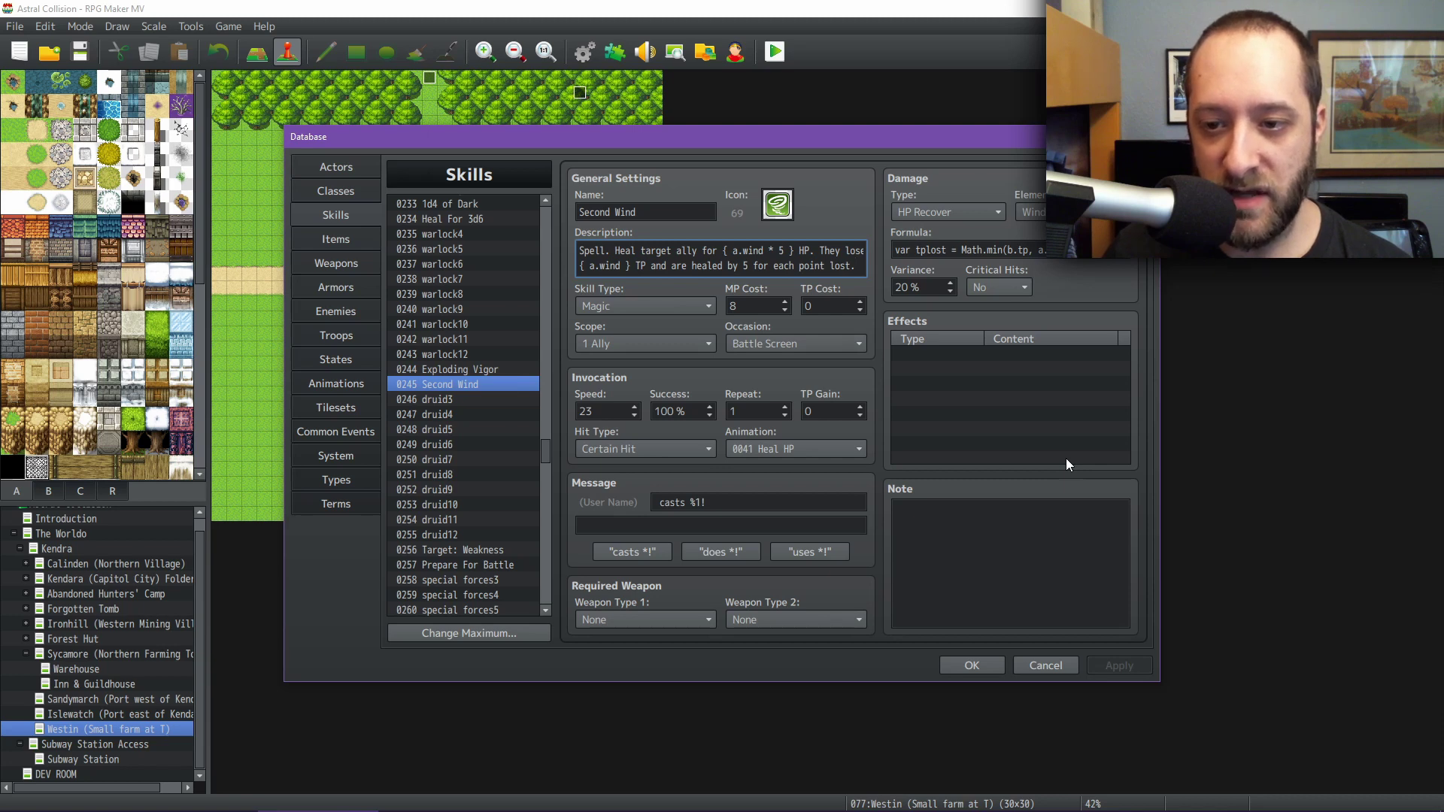
- Read through Second Wind's damage formula and compare it with the skill's description
left_click(1063, 256)
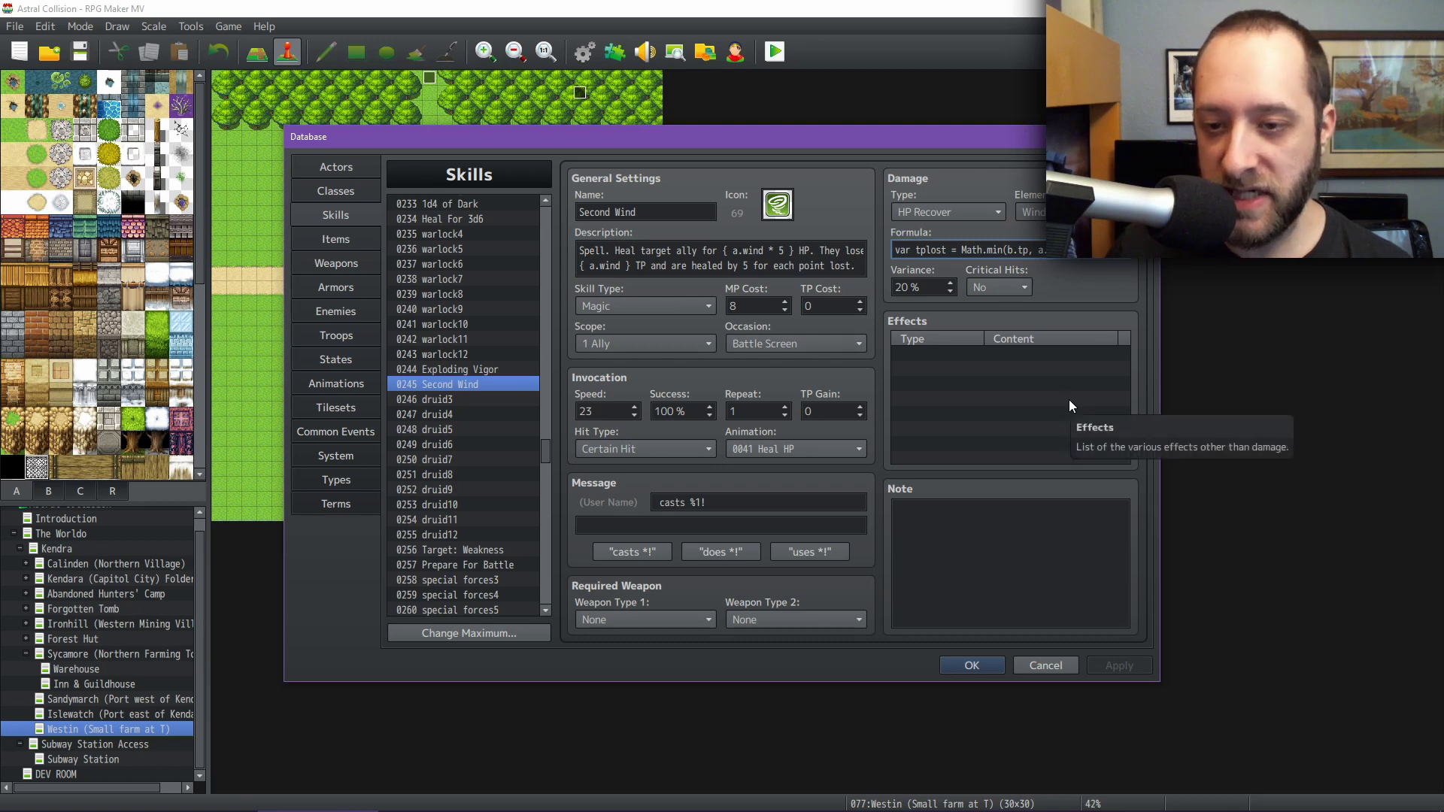
key("Right")
key("Right")
key("Right")
key("Right")
key("Right")
key("Right")
key("Right")
key("Right")
key("Right")
key("Right")
key("Right")
key("Right")
key("Right")
key("Right")
key("Right")
key("Right")
key("Right")
key("Right")
key("Right")
key("Right")
key("Right")
key("Right")
key("Right")
key("Right")
key("Right")
key("Right")
key("Right")
key("Right")
key("Right")
key("Right")
key("Right")
key("Right")
key("Right")
key("Right")
key("Right")
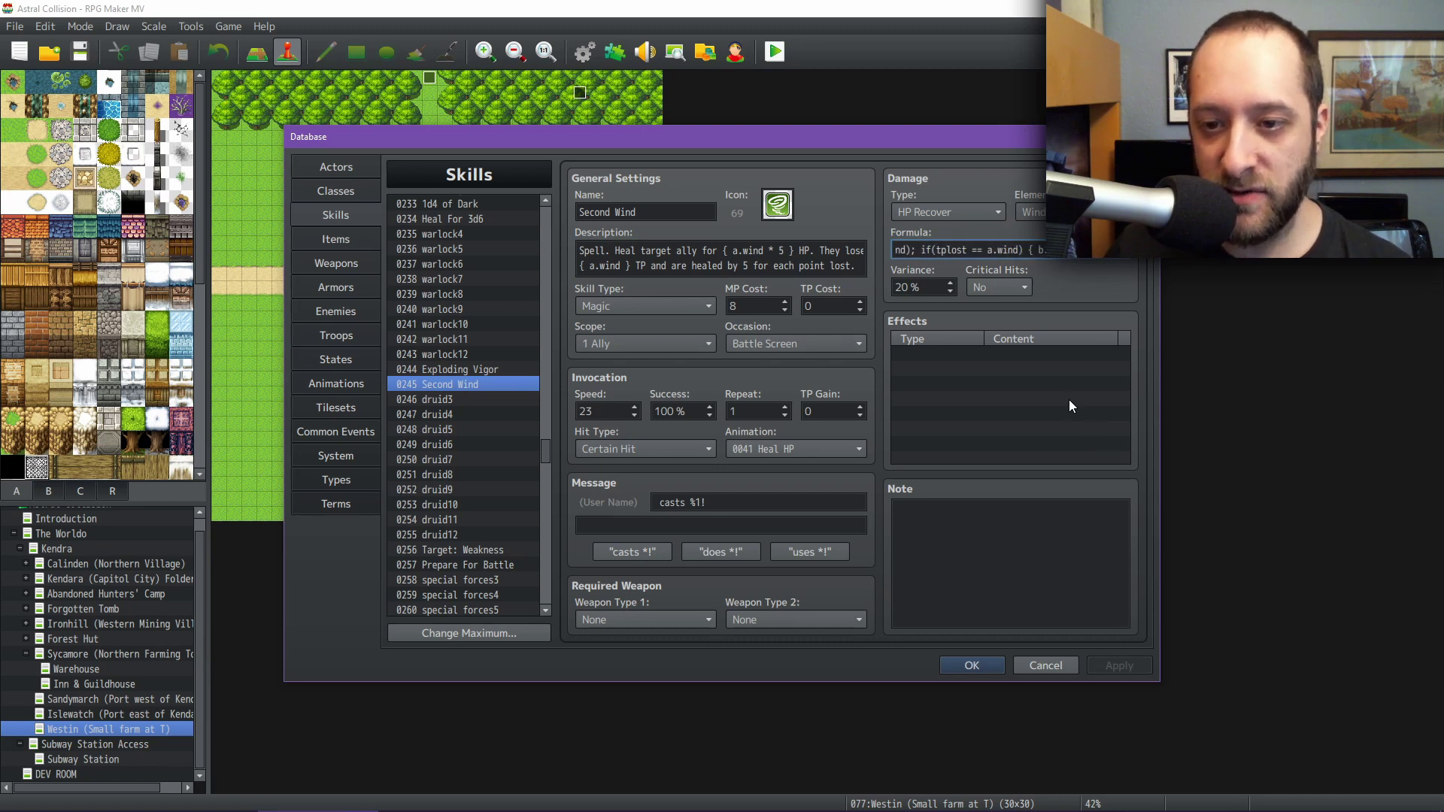
key("Right")
key("Right")
key("Right")
key("Right")
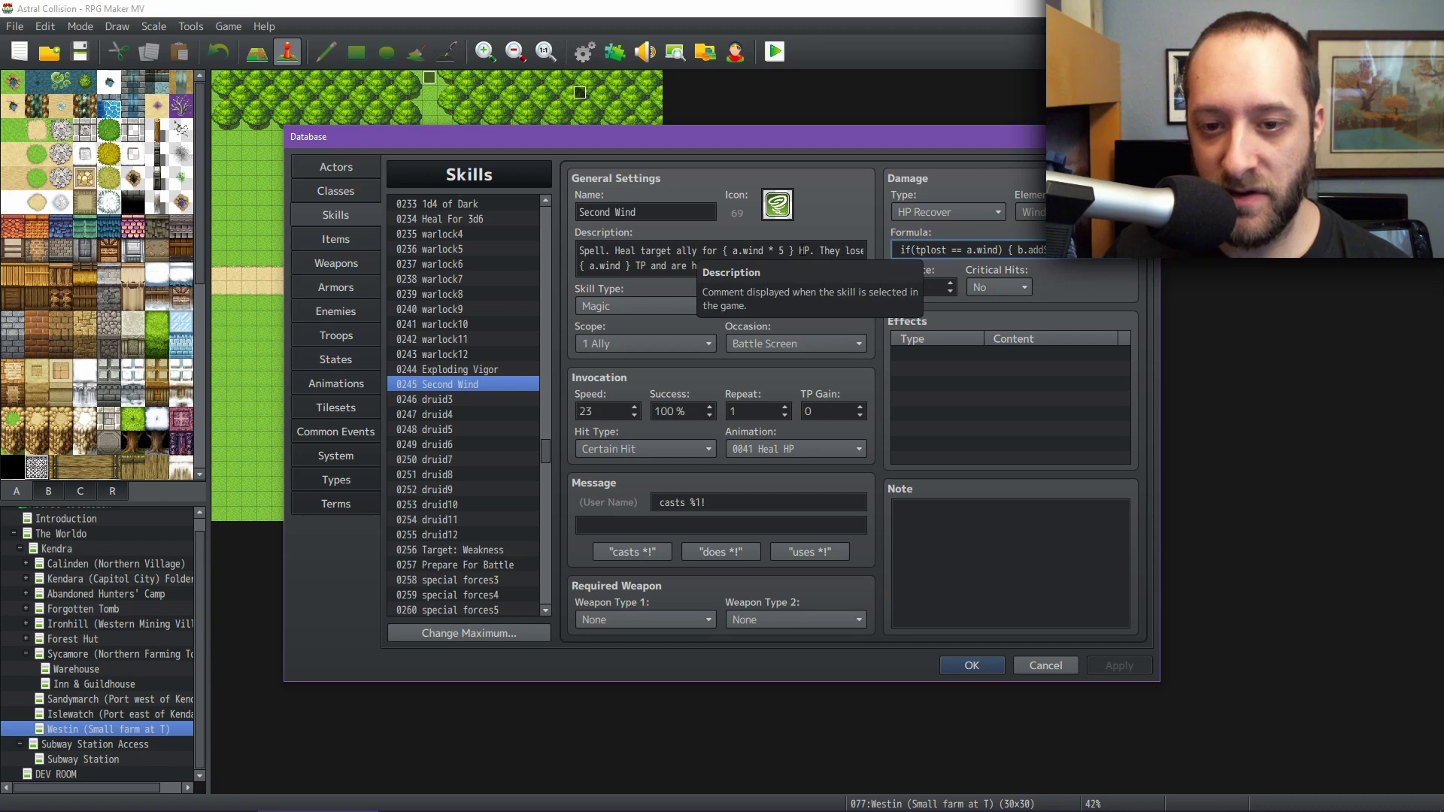
triple_click(717, 262)
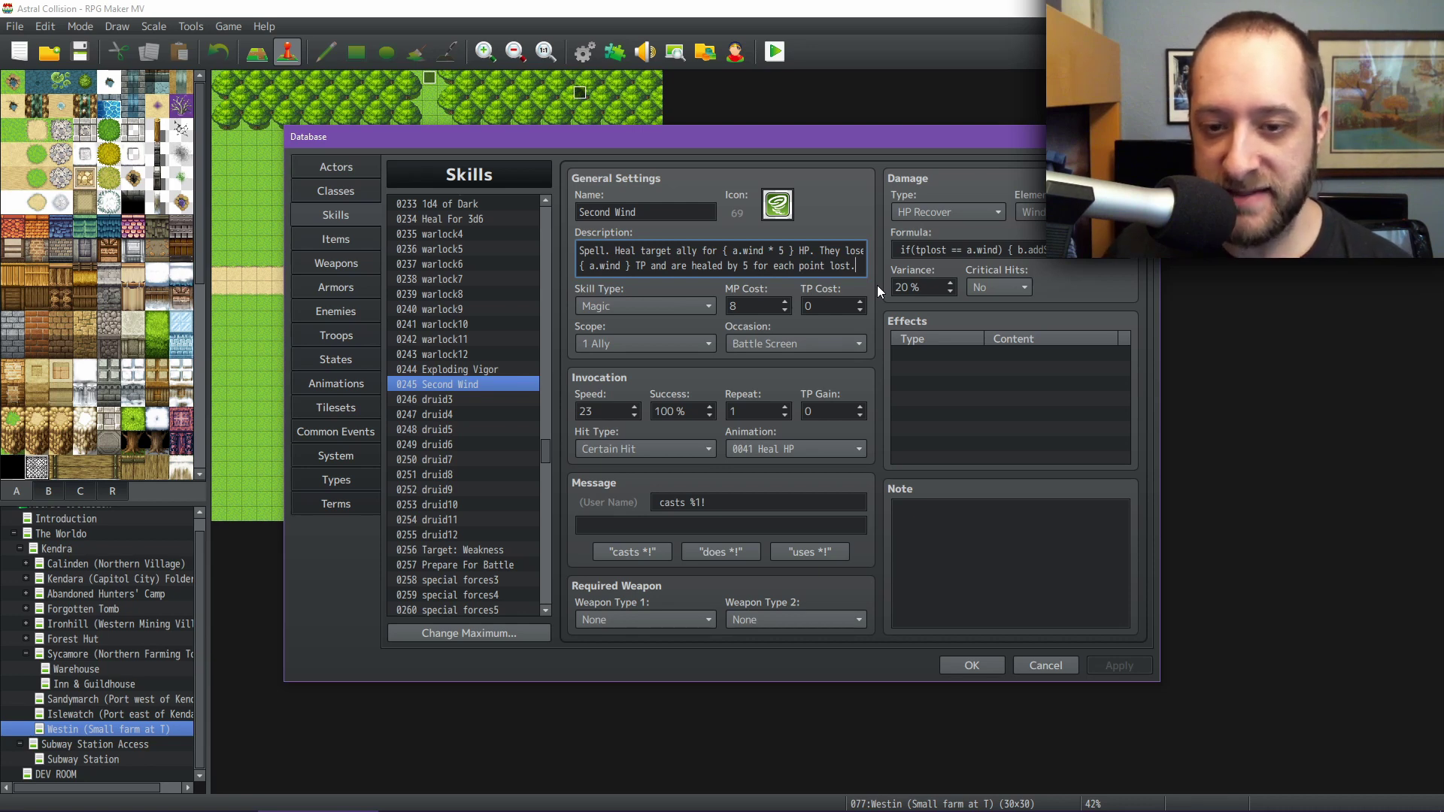
left_click(973, 576)
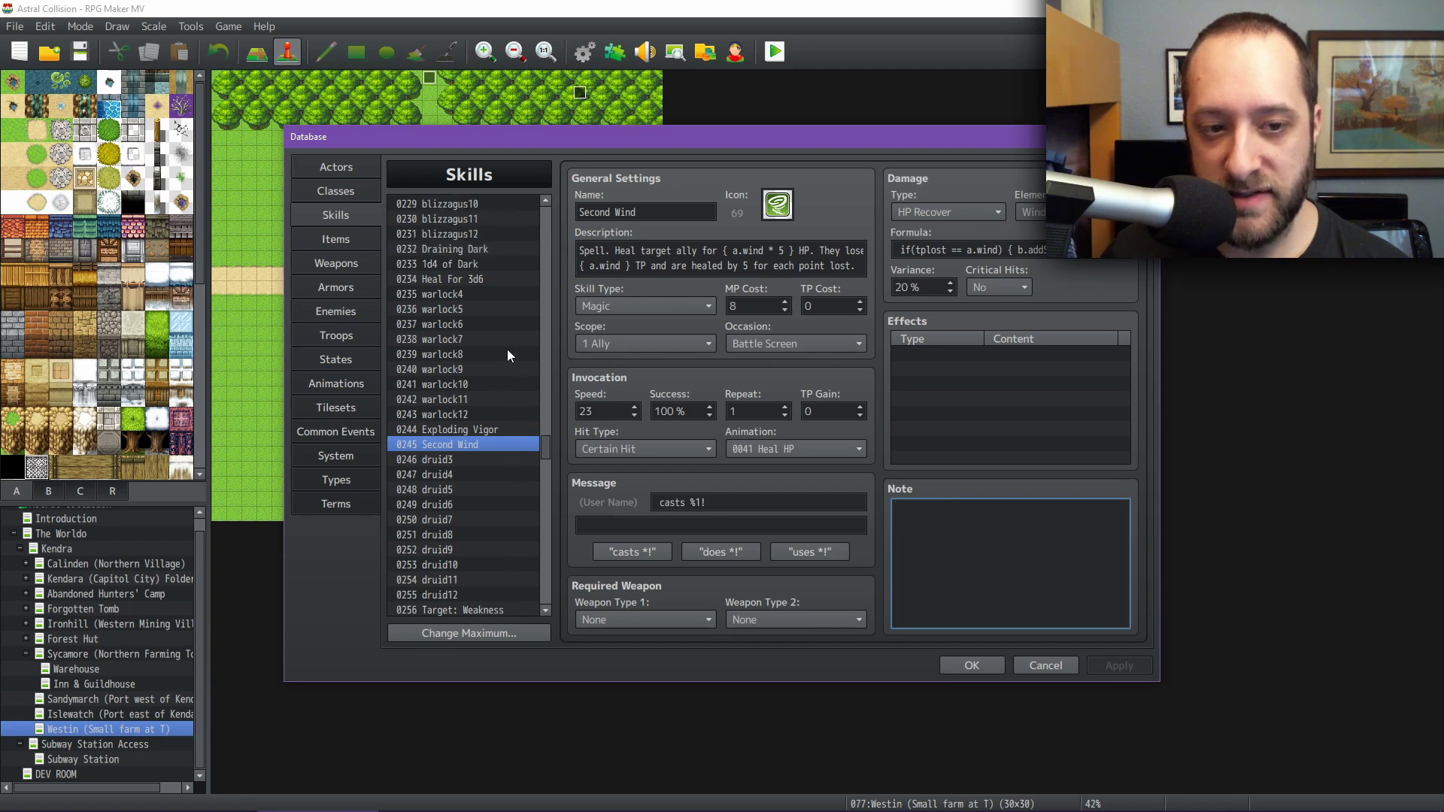
- View the warlock skill Heal For 3d6 and the blizzagus skill Icy Breath
scroll(507, 349, "up", 2)
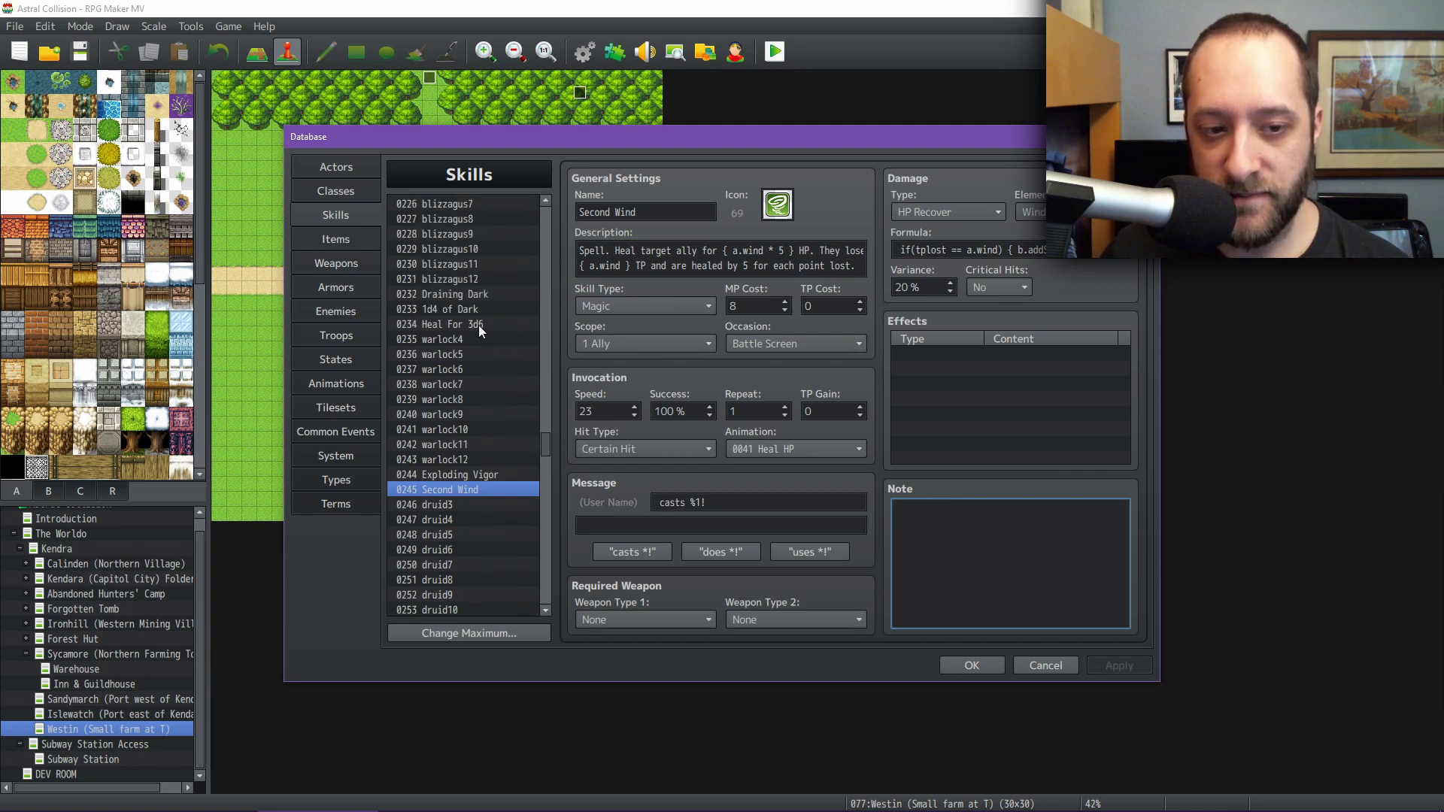
left_click(479, 326)
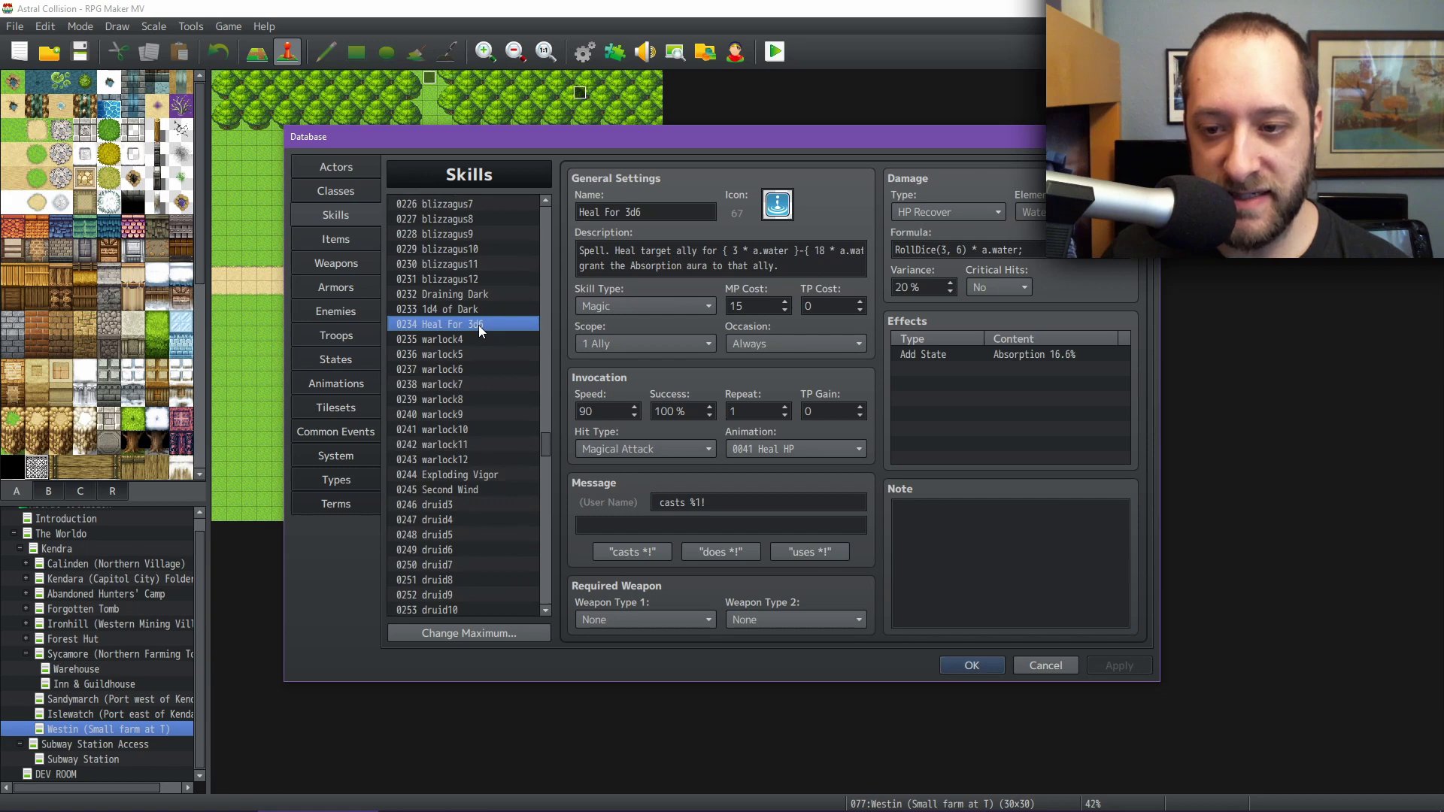
scroll(478, 325, "up", 3)
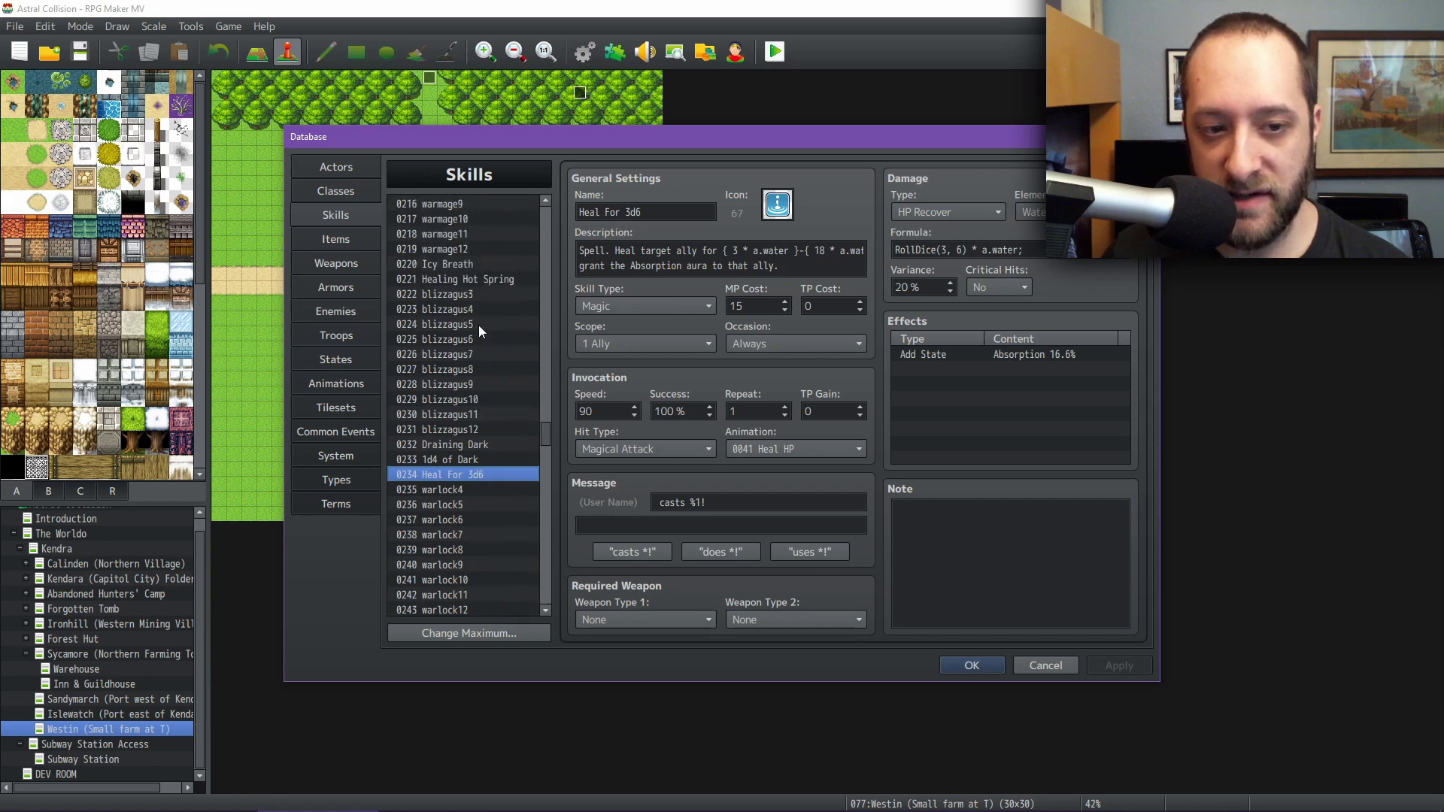
scroll(481, 328, "up", 1)
left_click(477, 295)
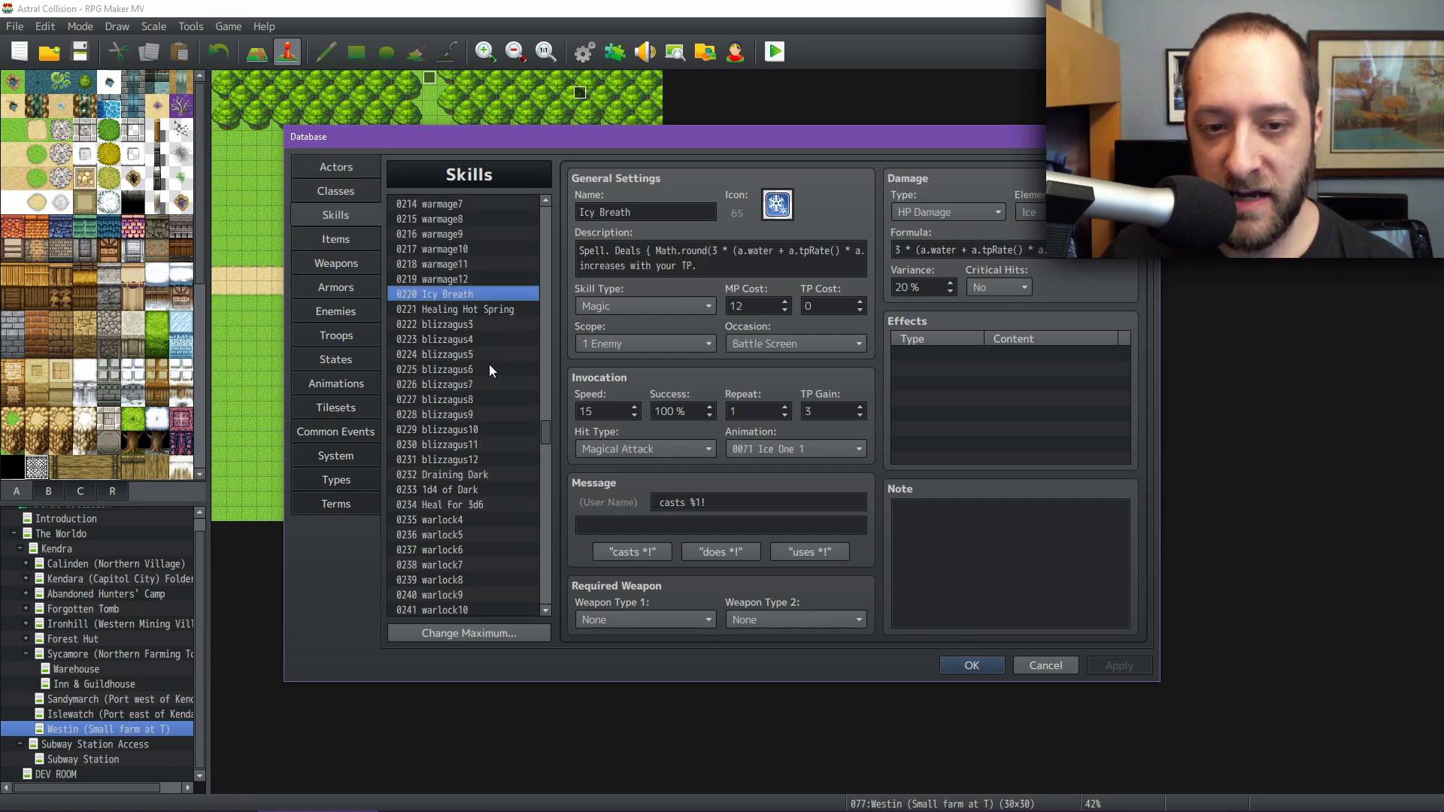
scroll(489, 364, "up", 2)
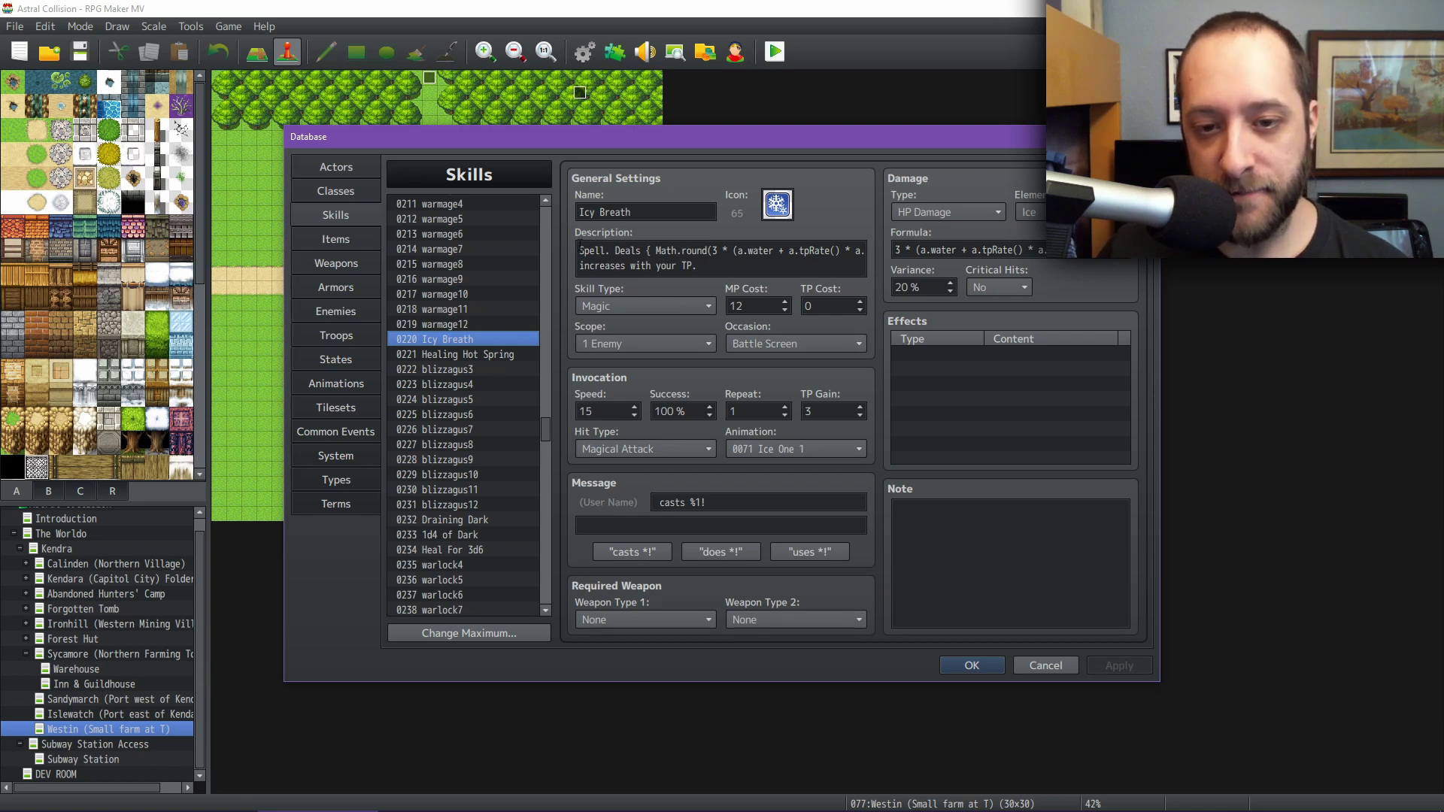
double_click(679, 252)
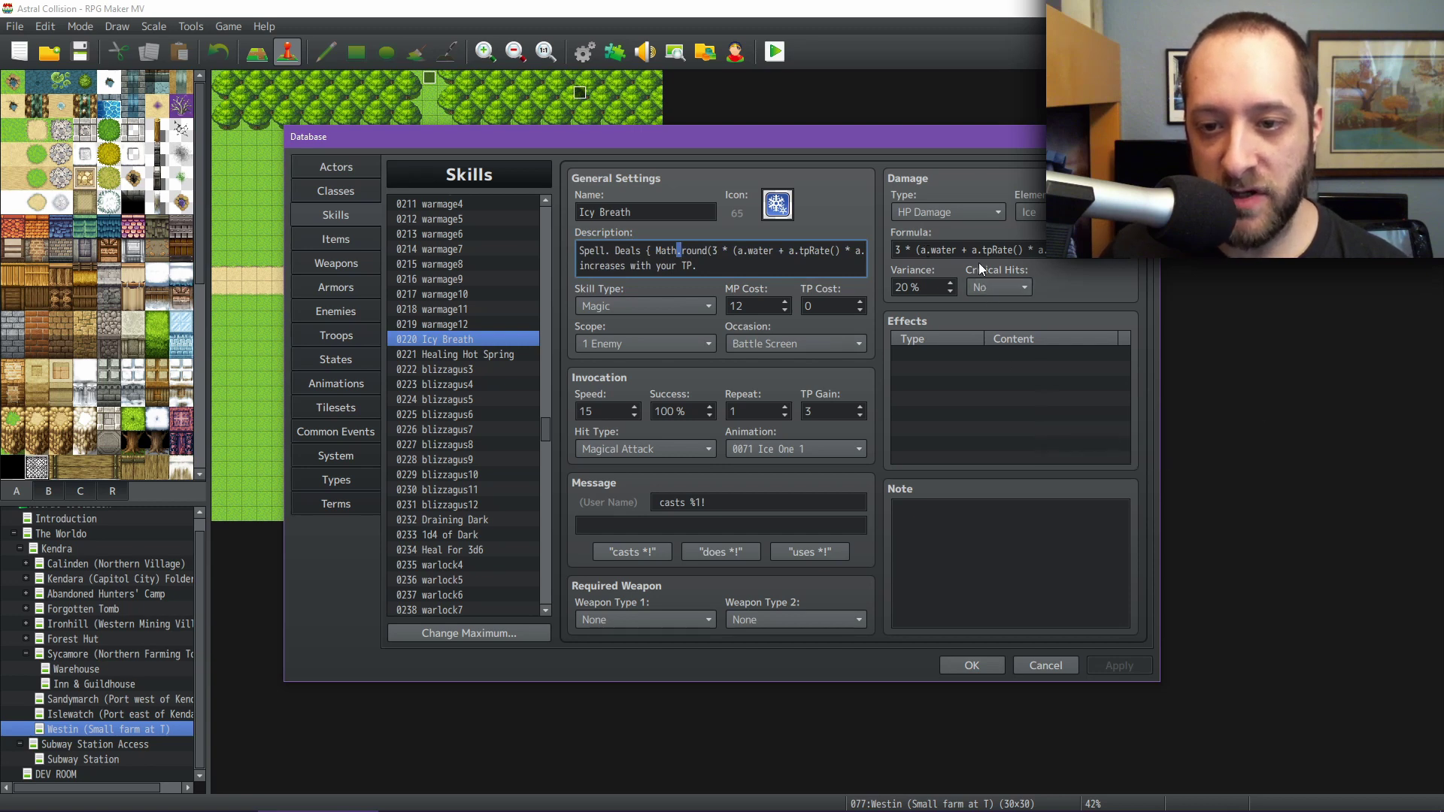
- View the blizzagus skill Healing Hot Spring and read its whole description, including the TP condition
left_click(493, 355)
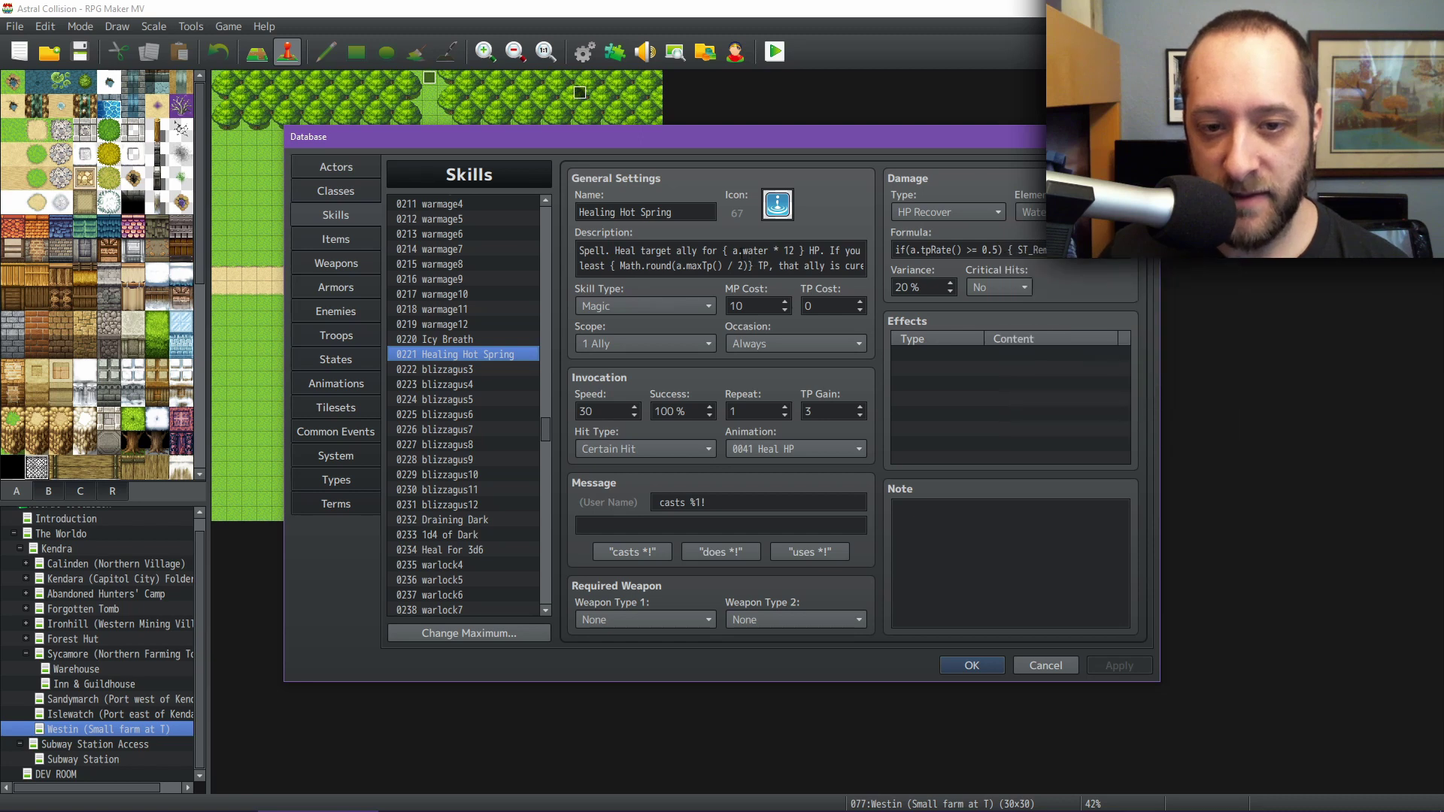
left_click(738, 253)
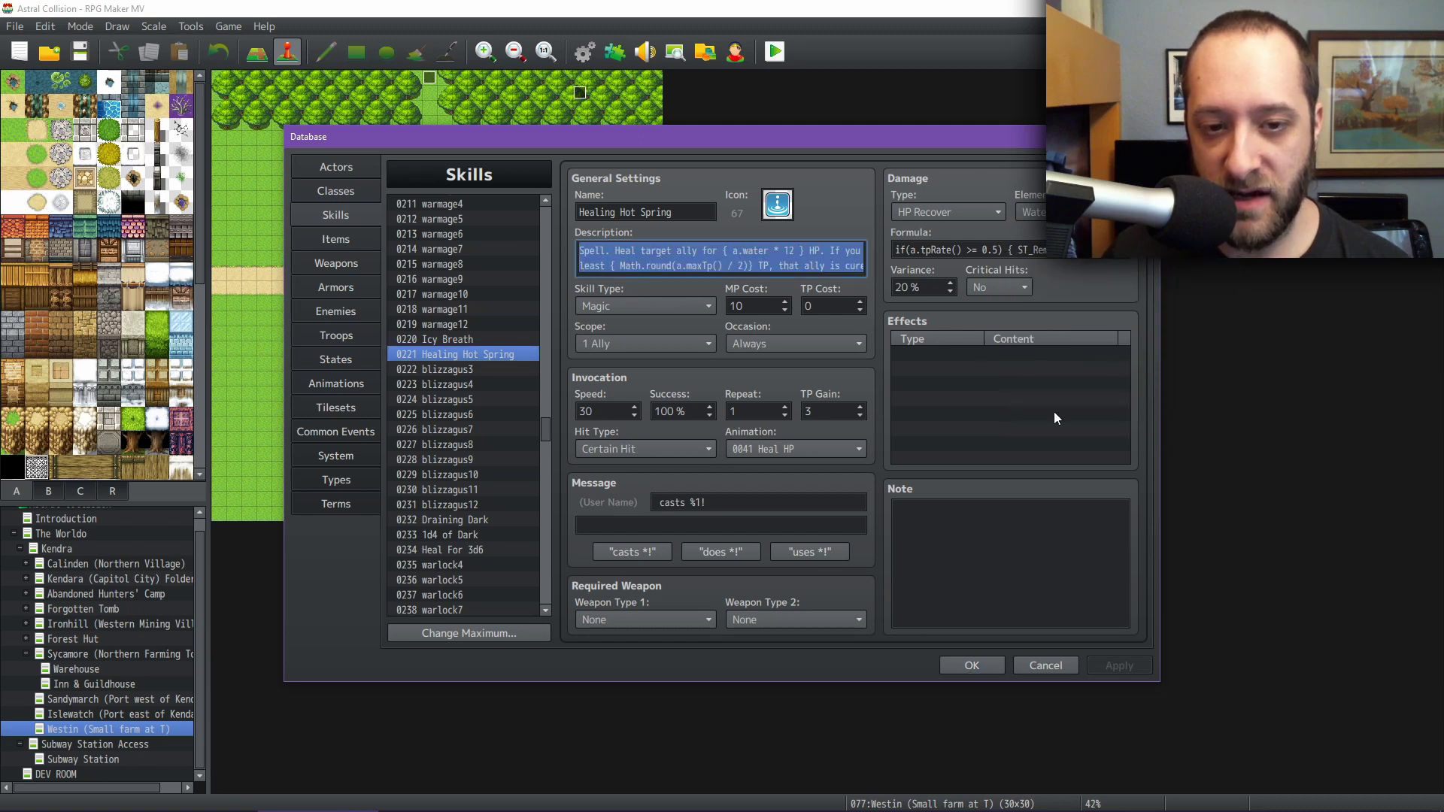
key("Up")
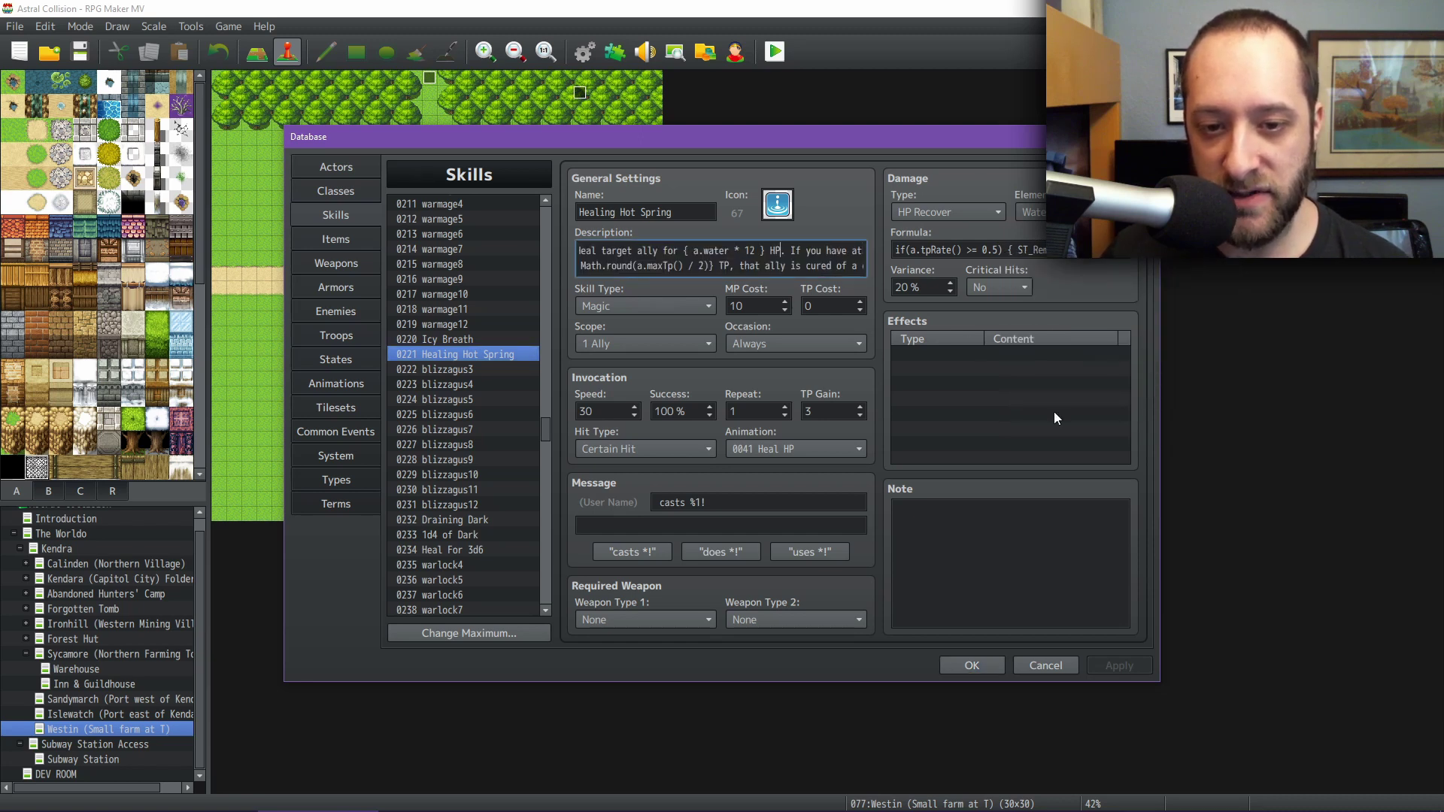
key("Down")
key("Home")
key("End")
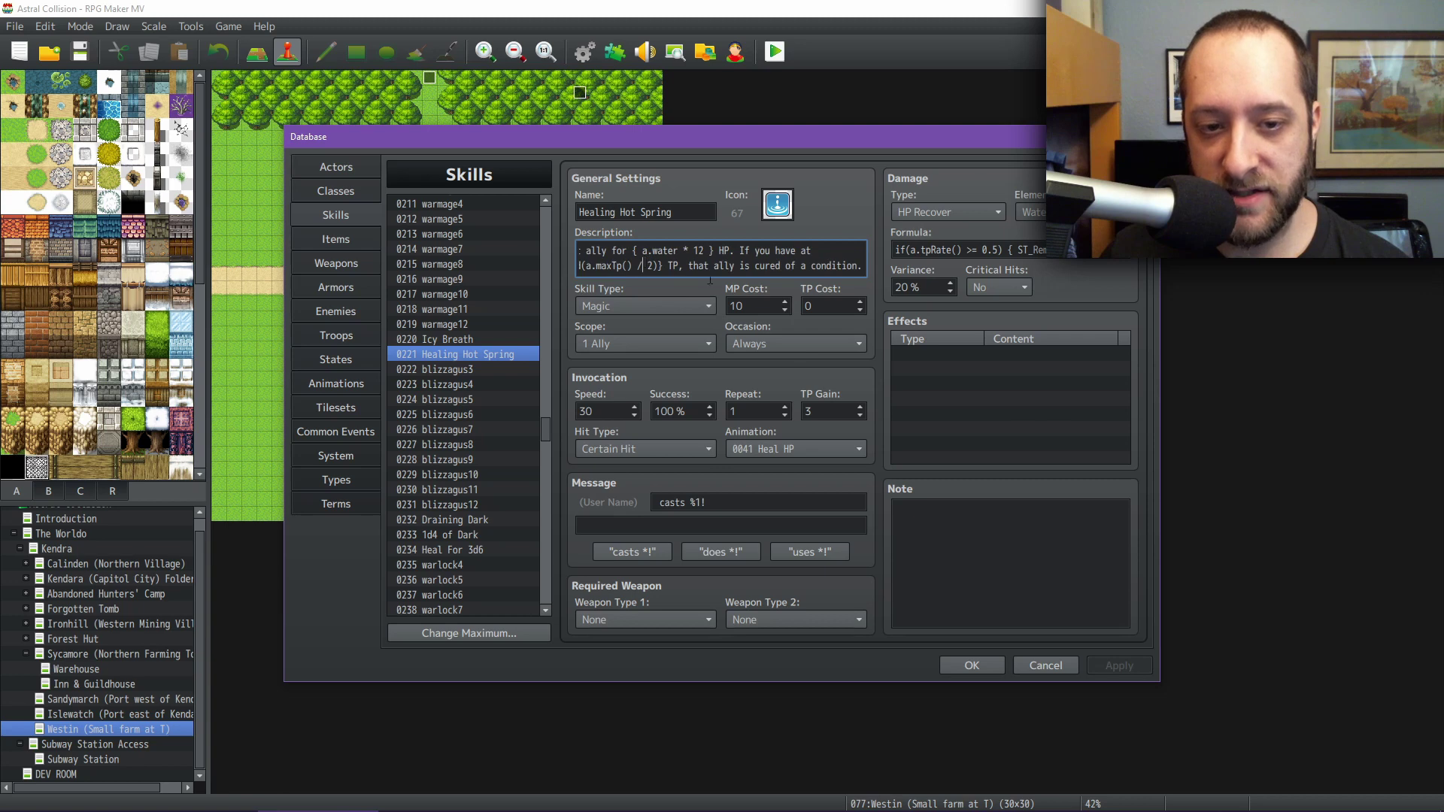
key("Home")
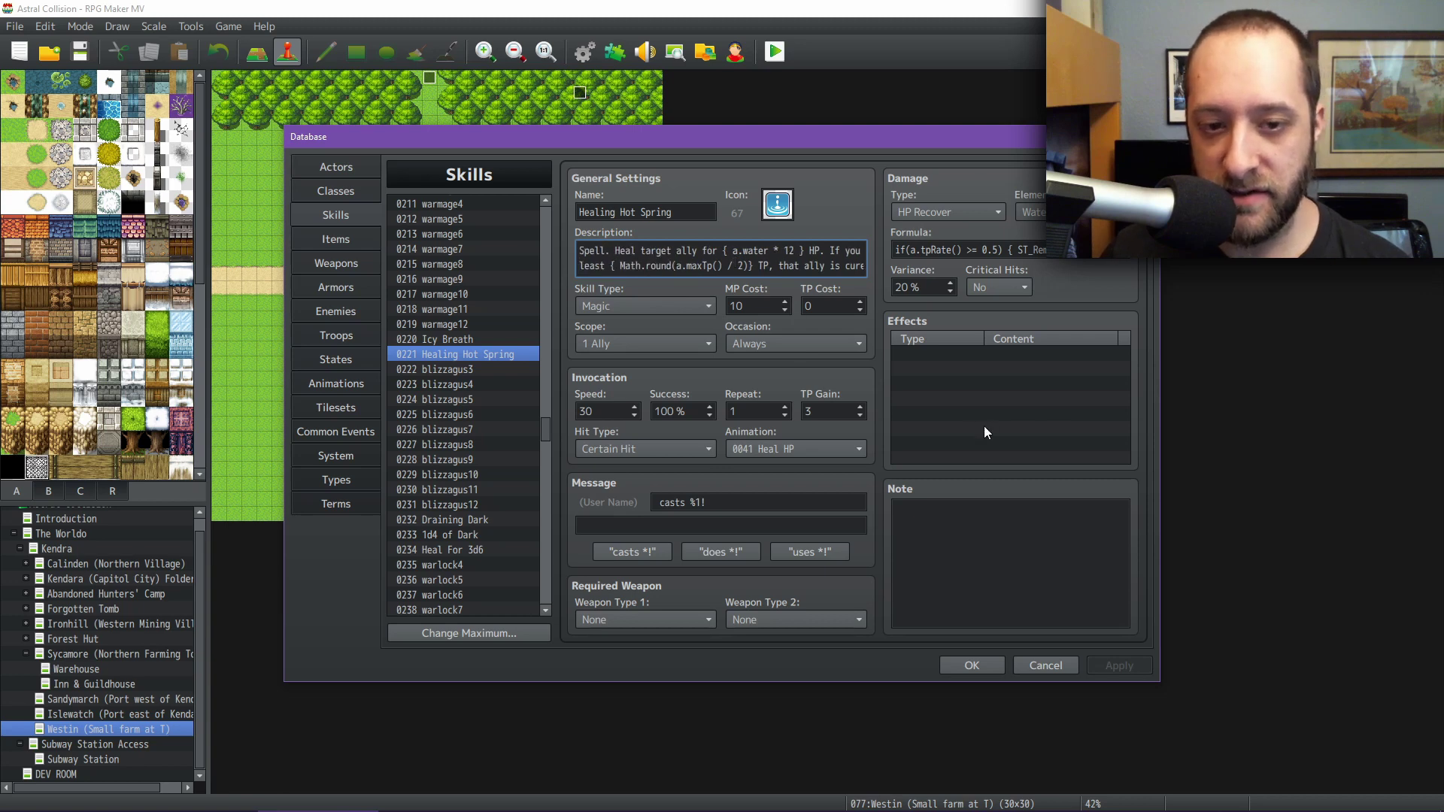
left_click_drag(610, 267, 663, 266)
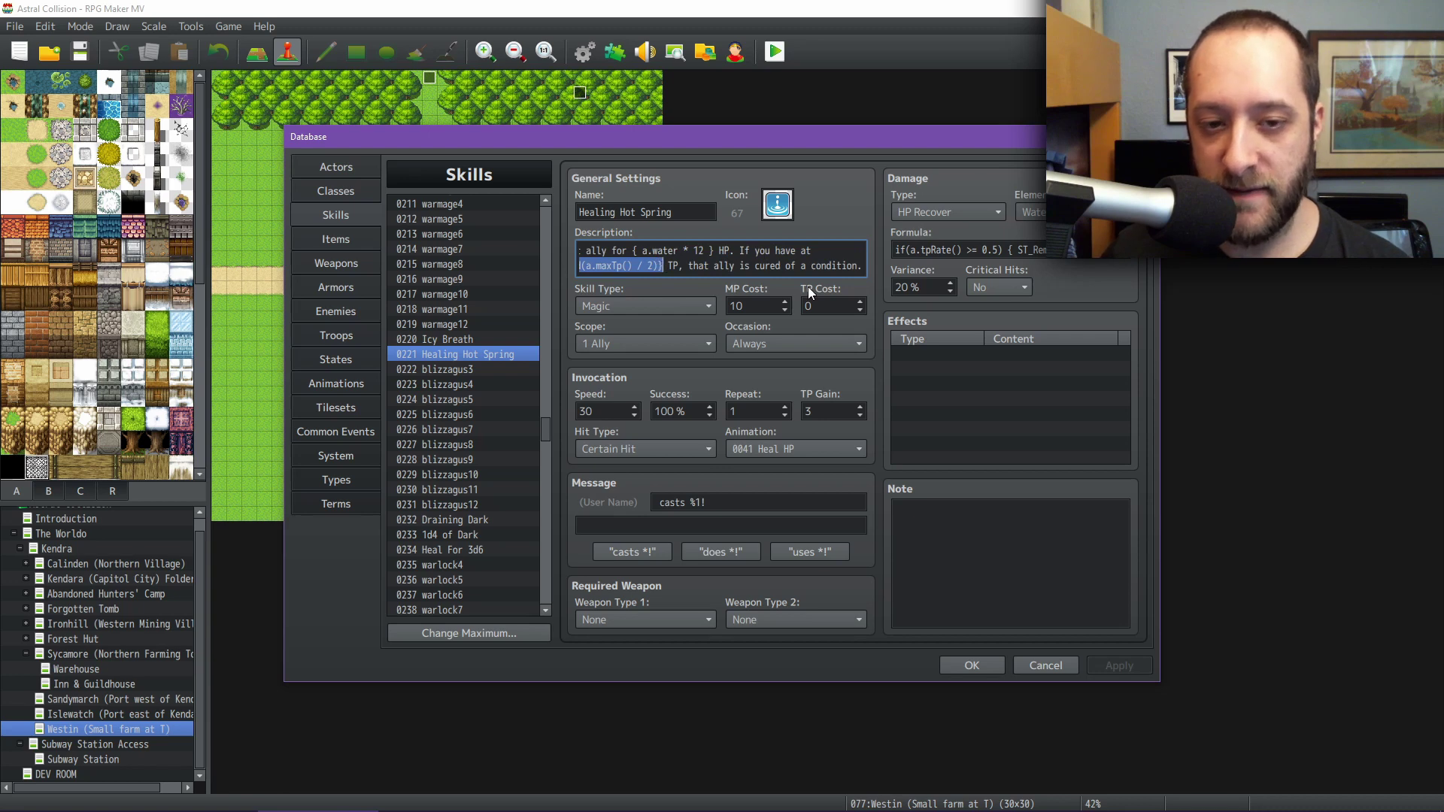
key("Home")
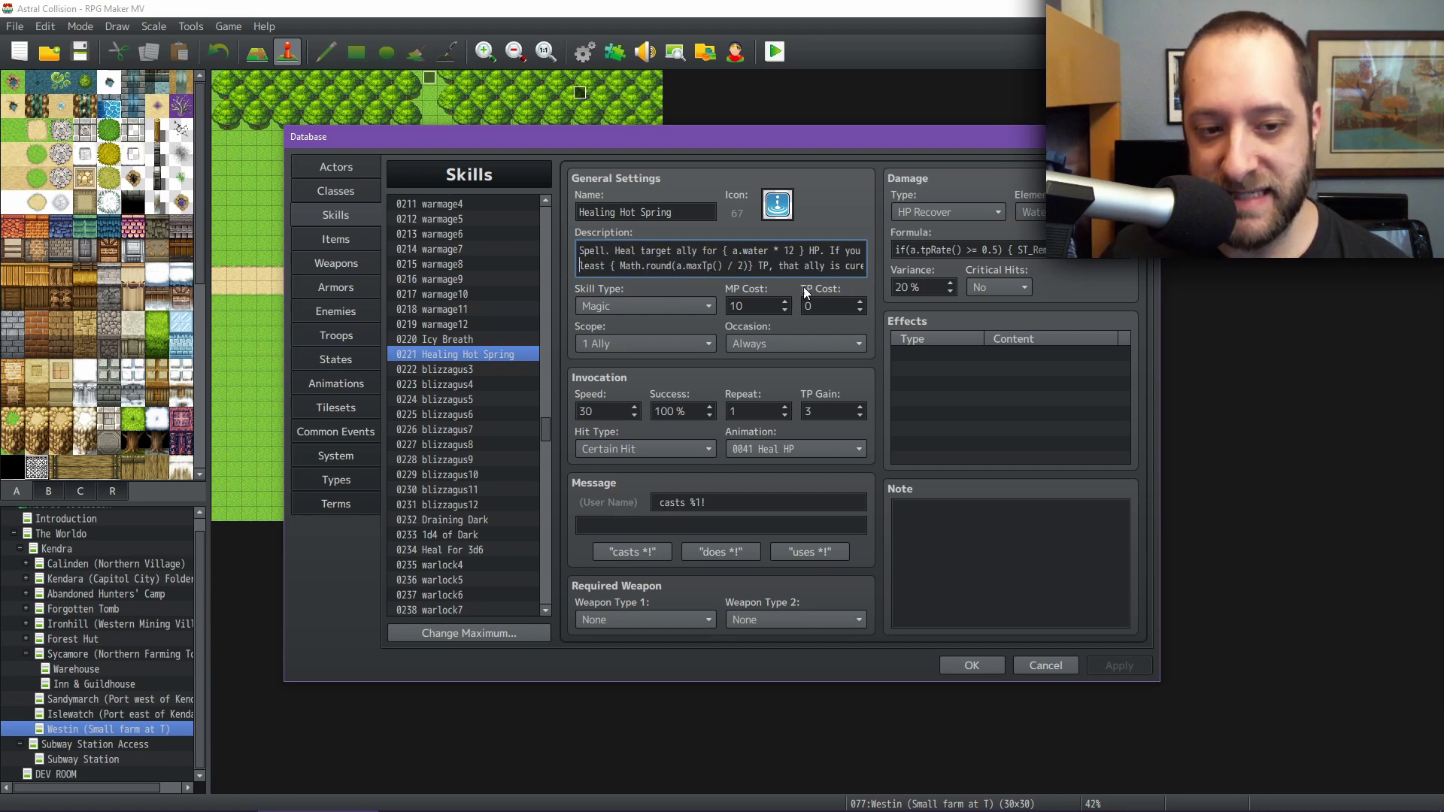
- View the warmage skills Flame Swath and Reckless Bash, reading Reckless Bash's description in full
scroll(510, 361, "up", 3)
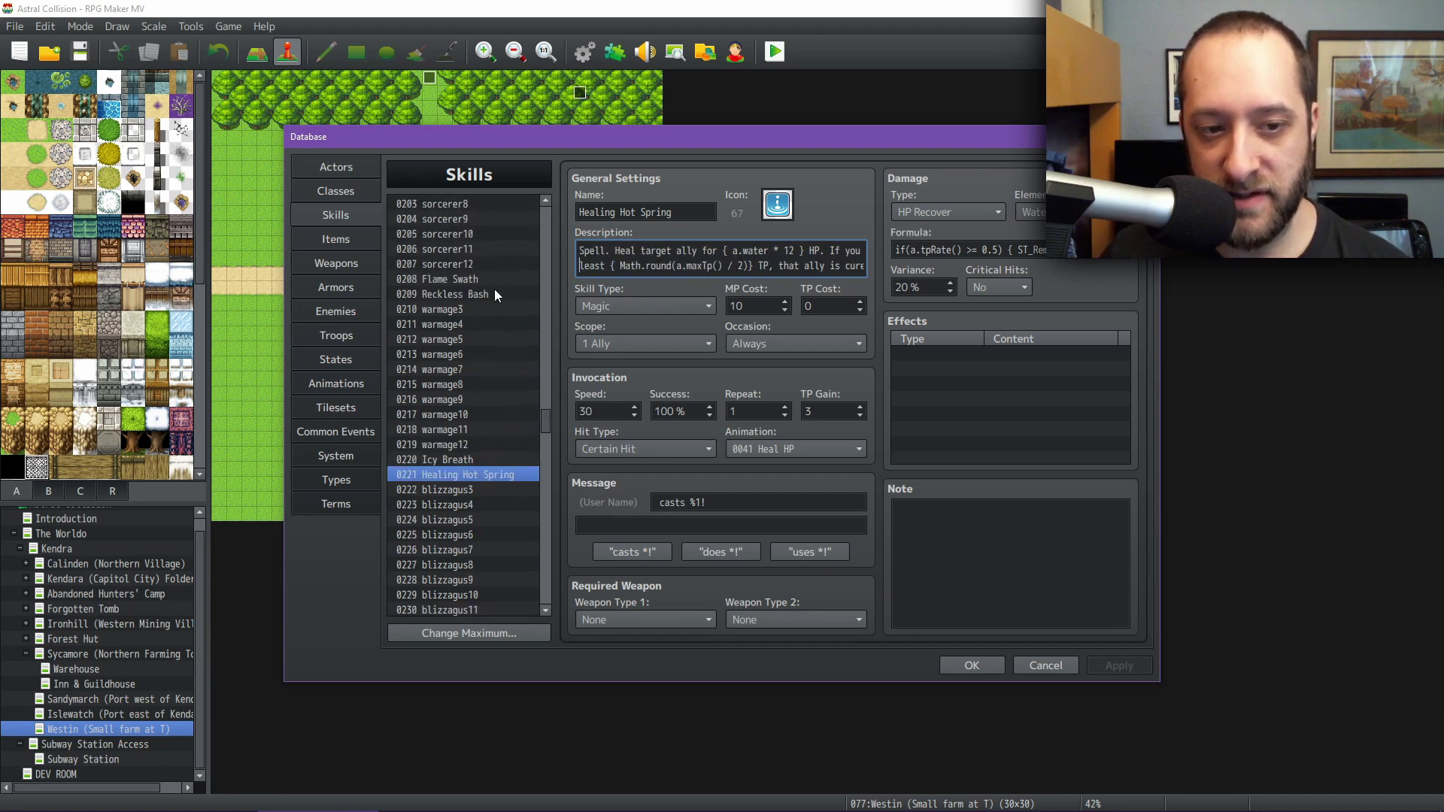
left_click(485, 280)
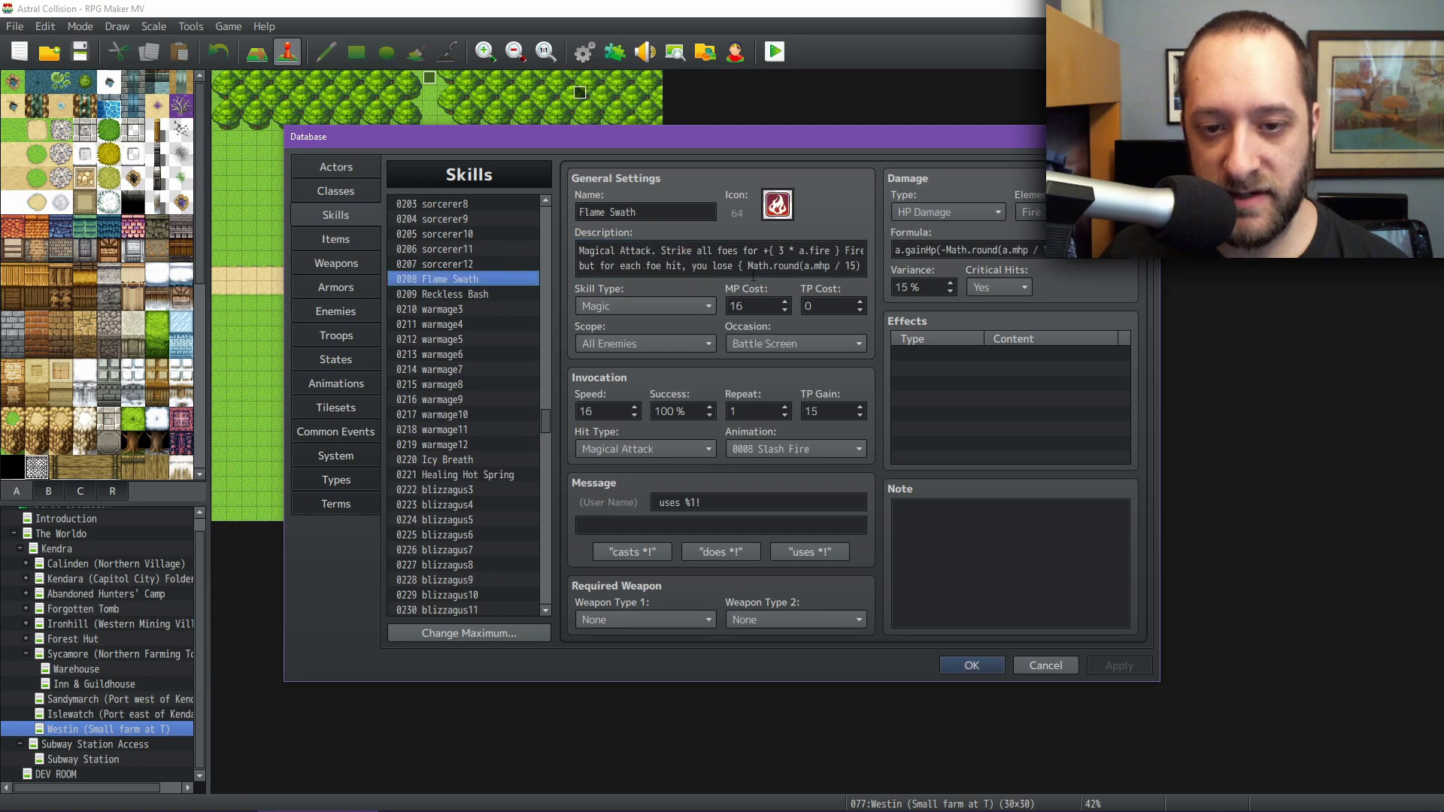
left_click(481, 293)
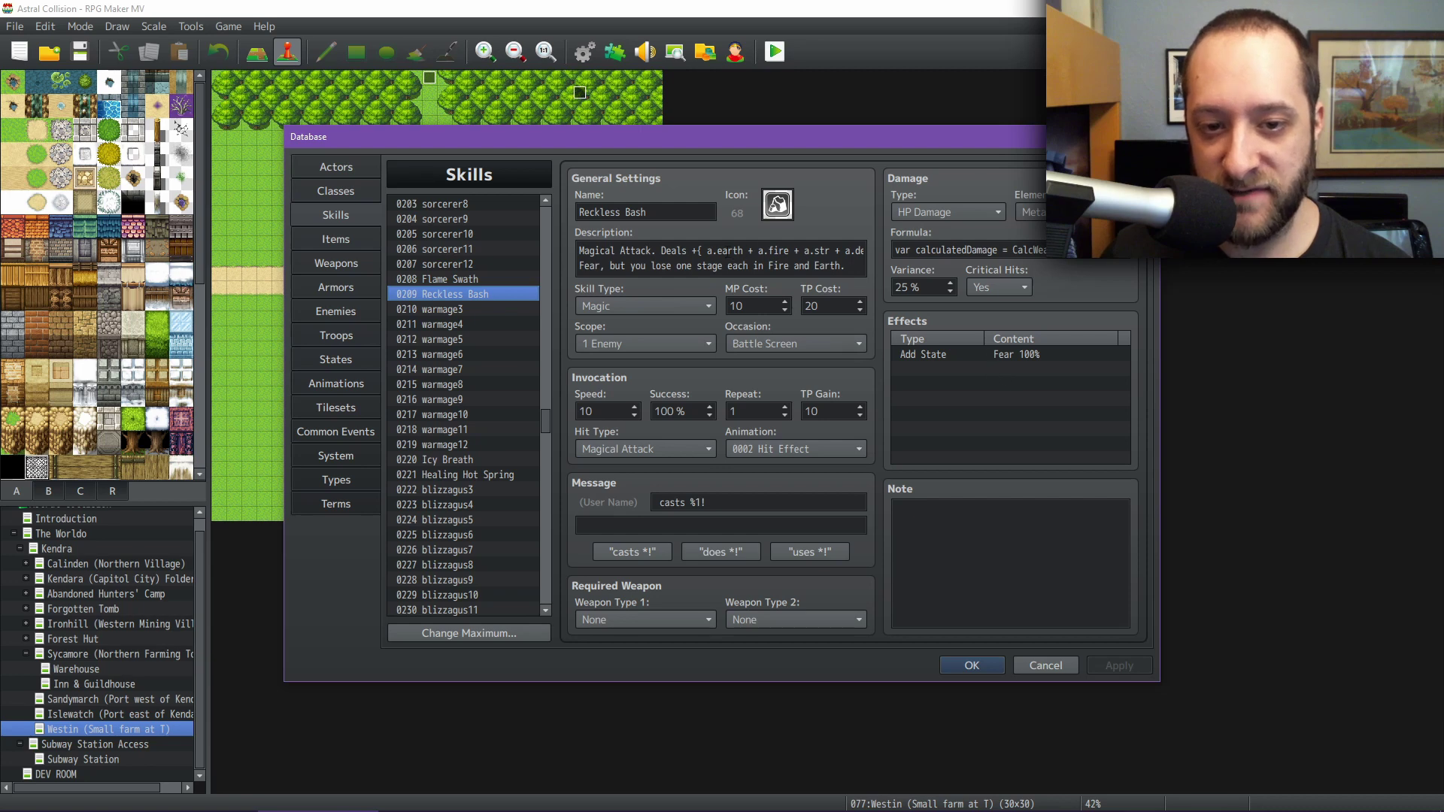
left_click(714, 250)
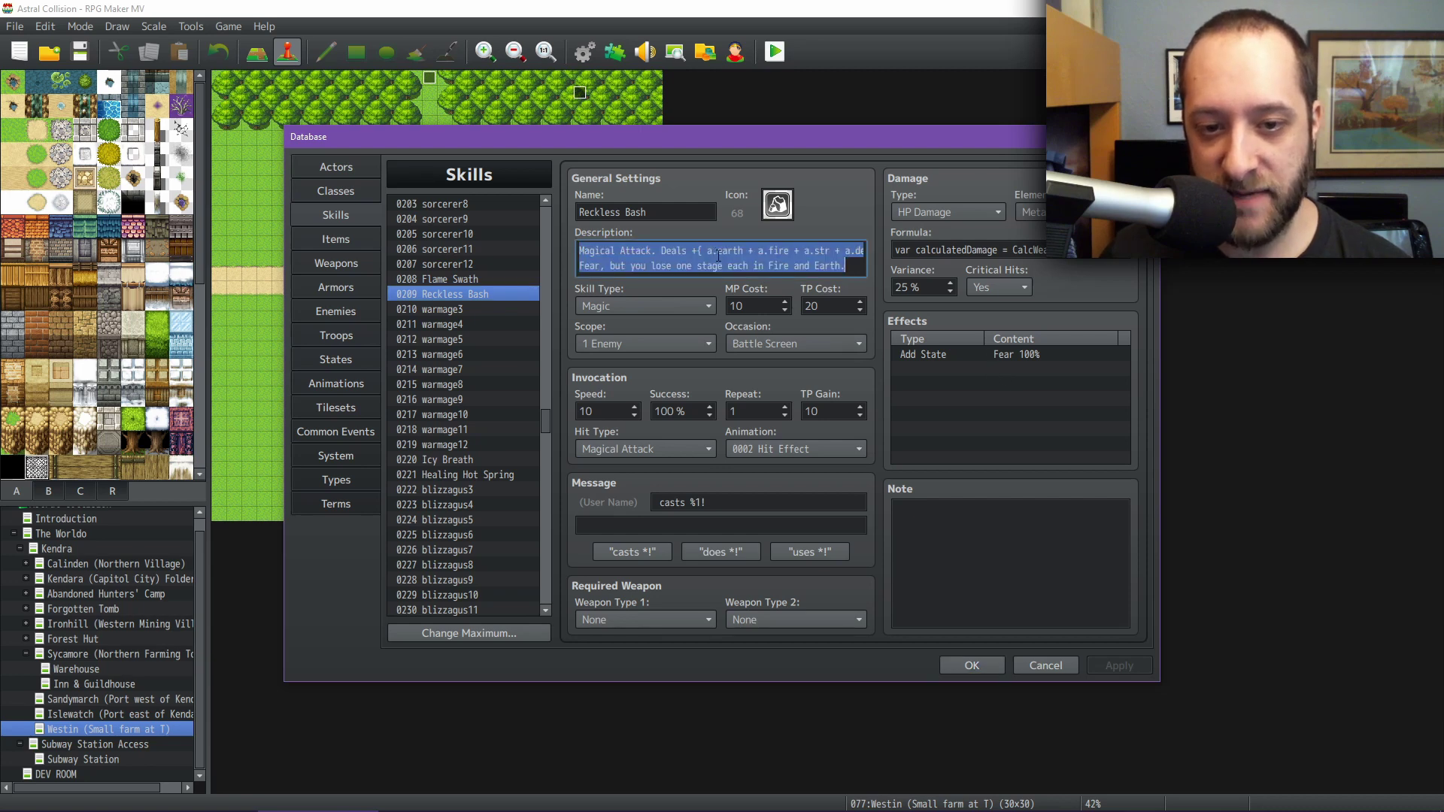
left_click(707, 251)
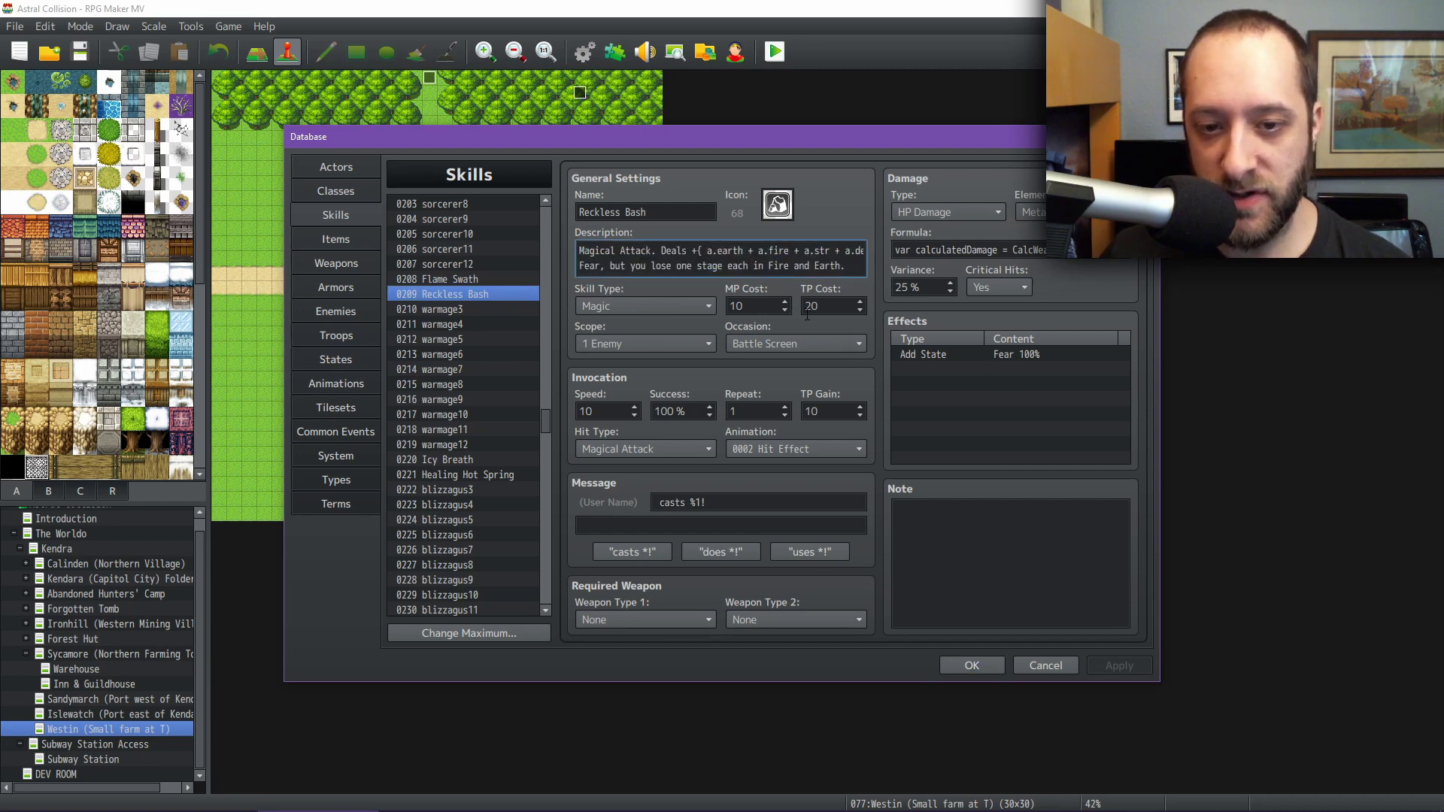
key("End")
key("Home")
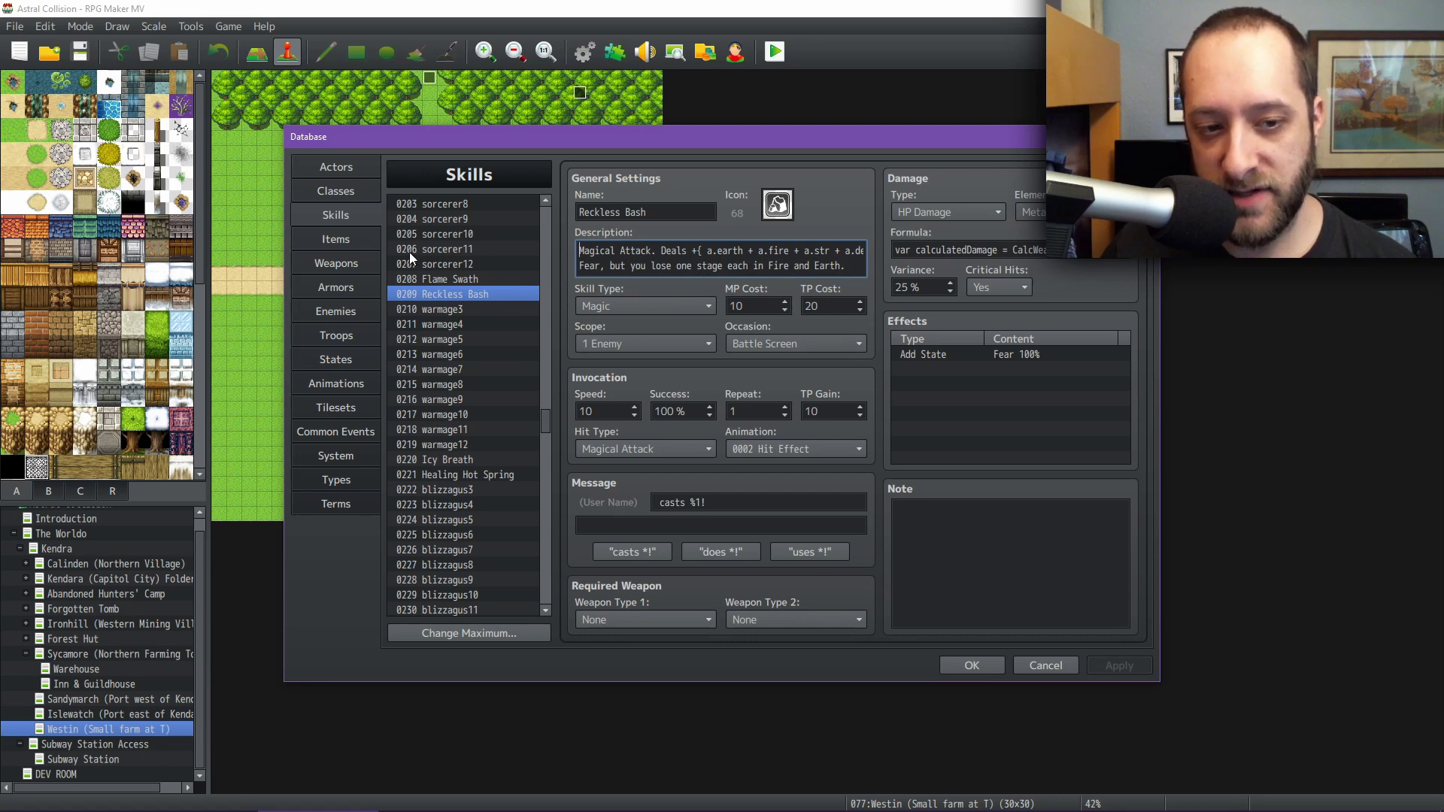
left_click(452, 279)
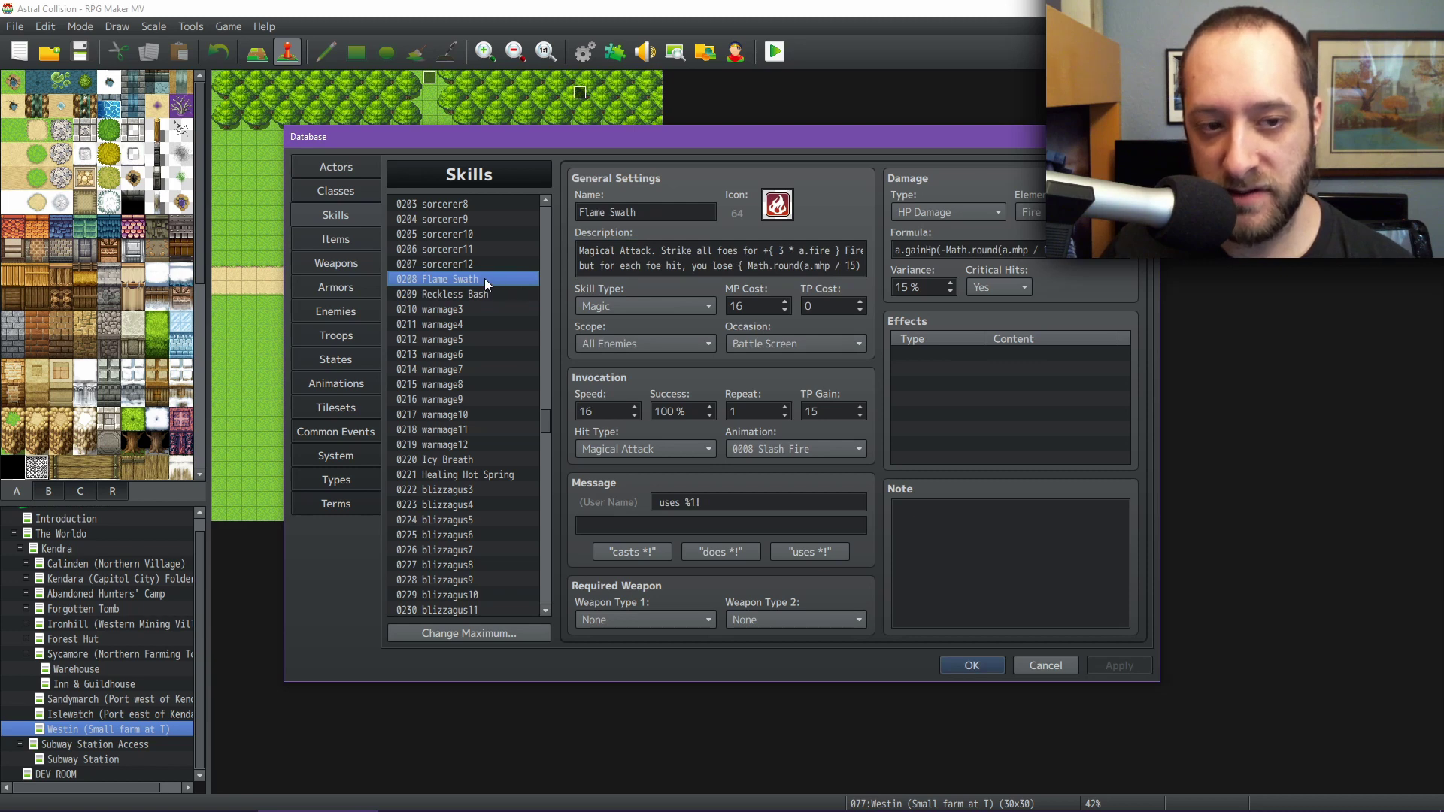
- Browse up the skill list to the sorcerer skills
scroll(484, 279, "up", 3)
scroll(485, 284, "up", 1)
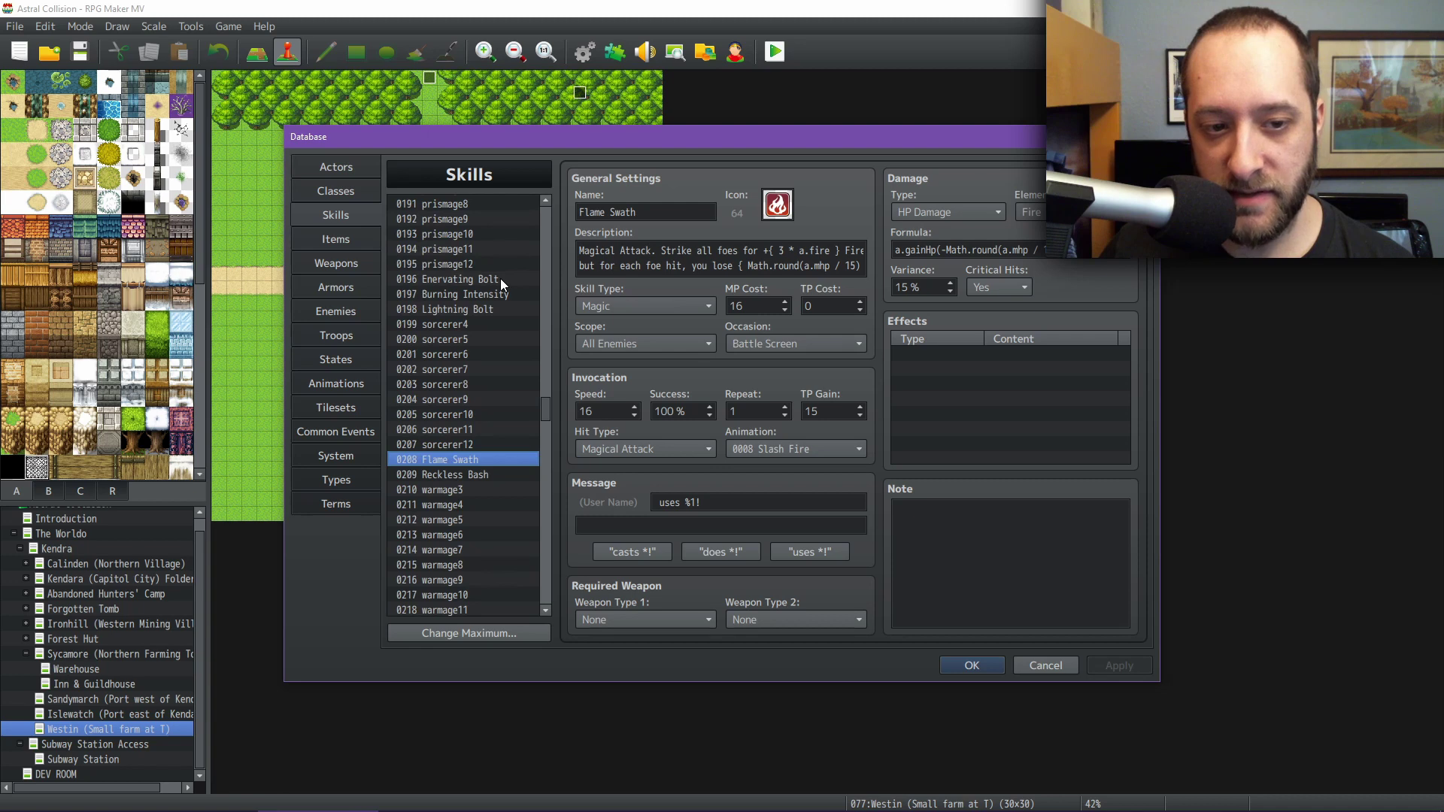
- Review the settings of the Burning Intensity and Piercing Gleam skills
left_click(503, 293)
scroll(503, 294, "up", 1)
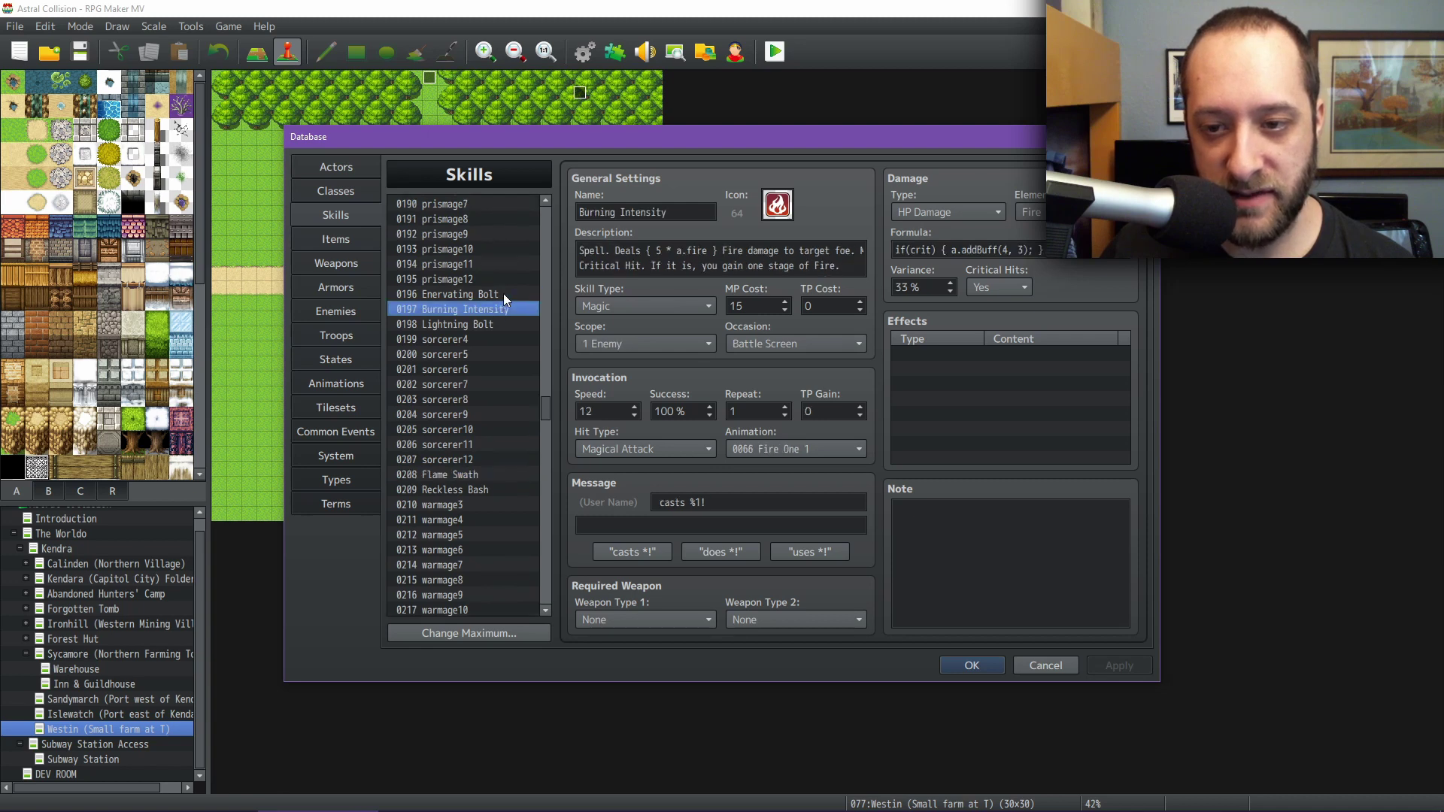
scroll(504, 294, "up", 4)
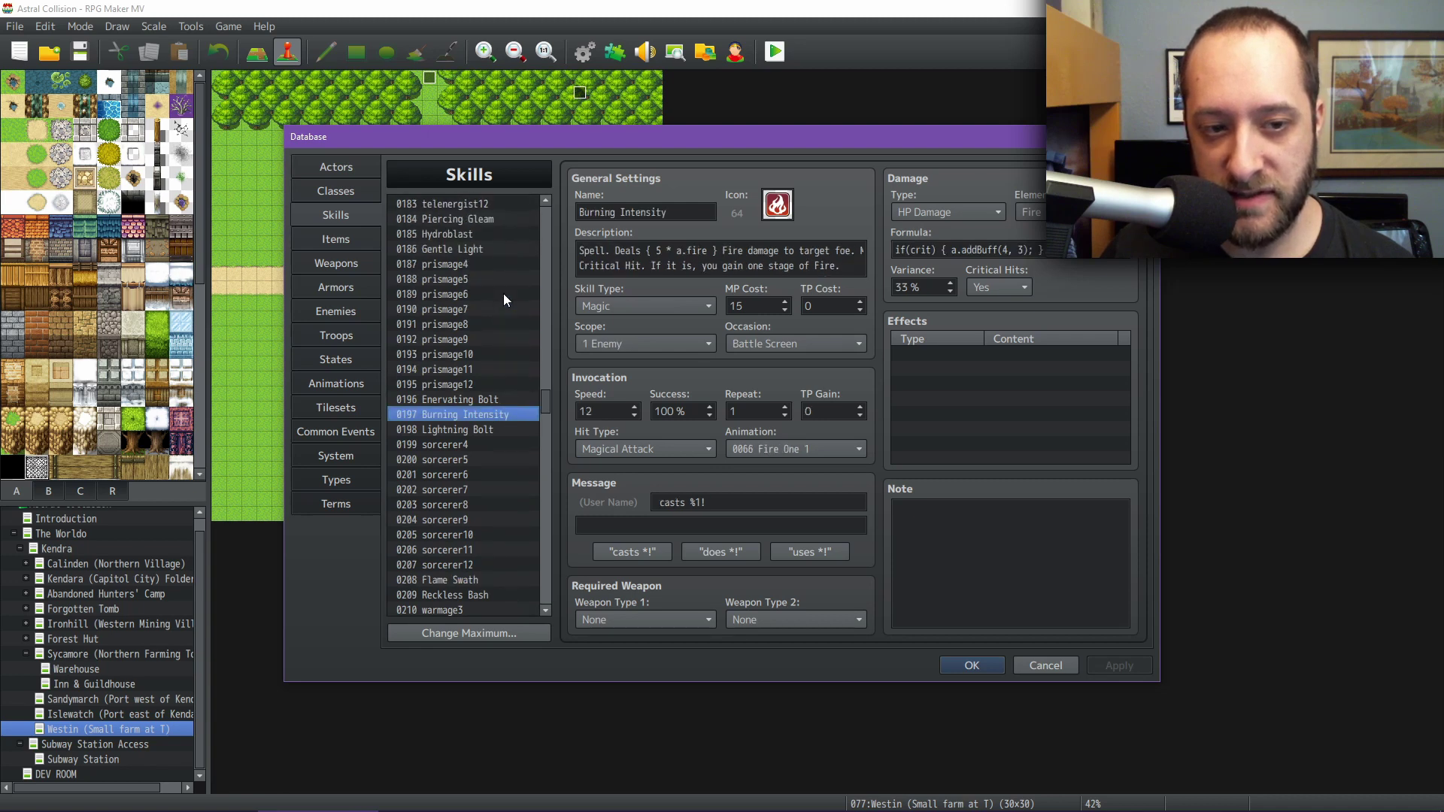
scroll(508, 299, "up", 1)
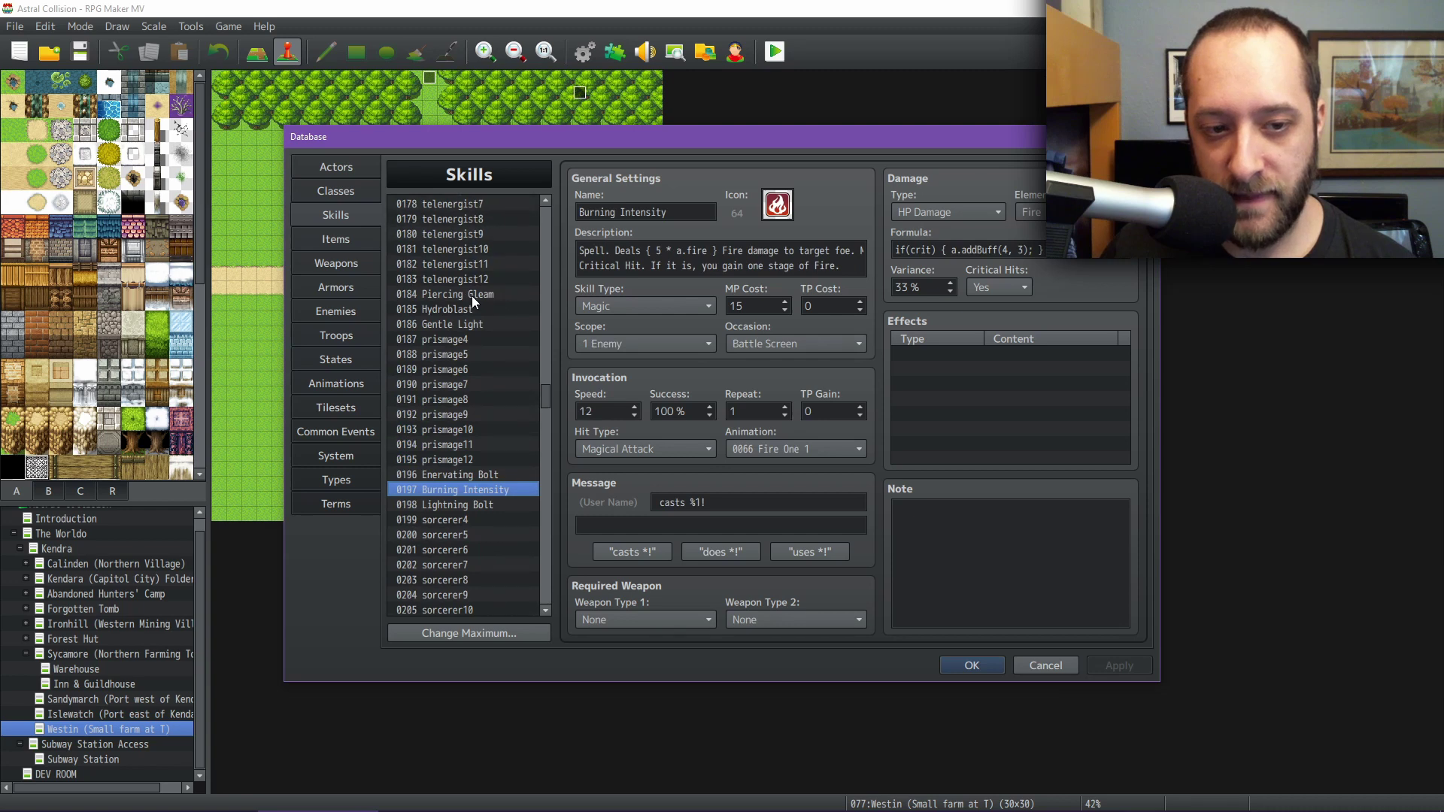
left_click(472, 295)
- Open the Hydroblast skill and read through both lines of its full description
left_click(469, 309)
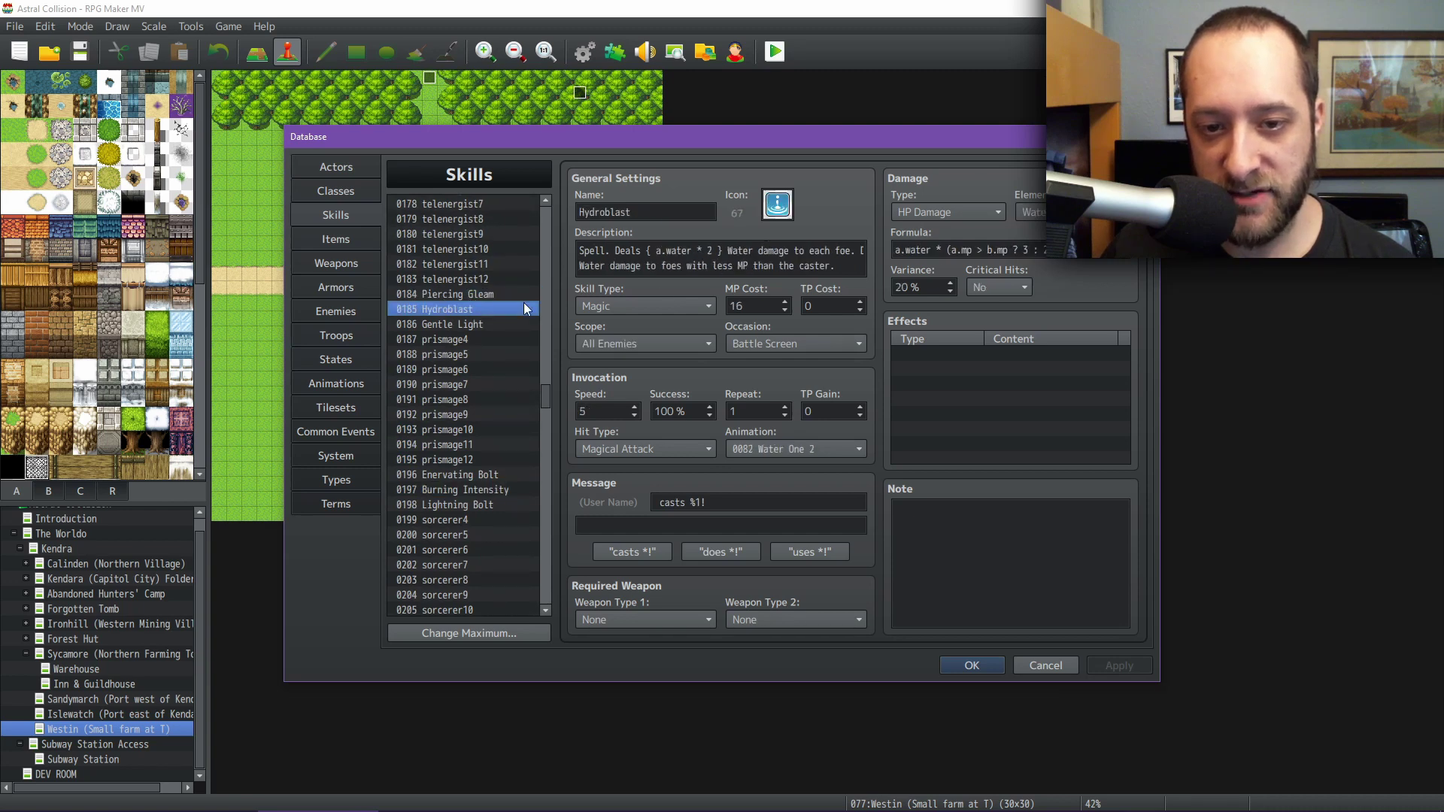
left_click(637, 254)
left_click(621, 251)
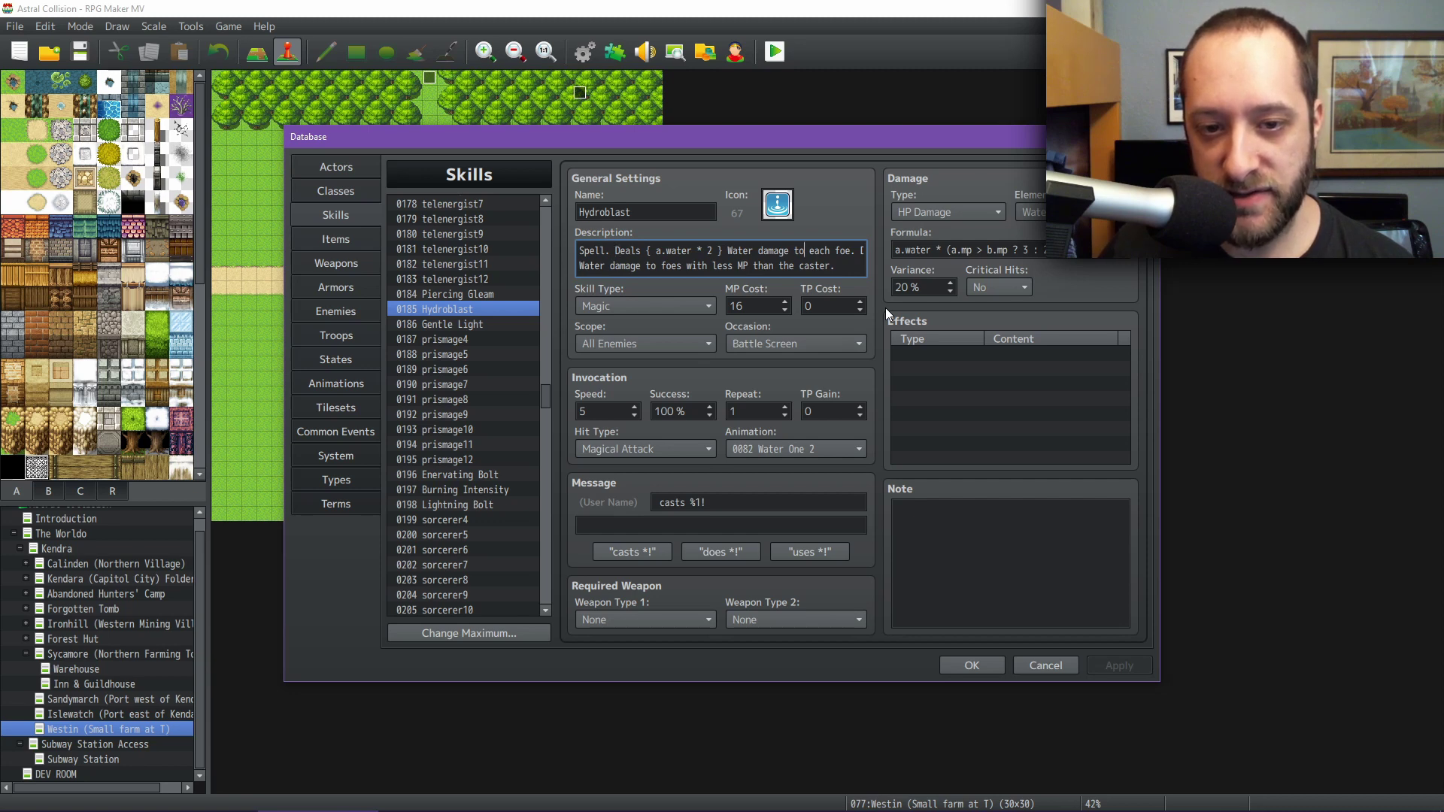
key("Right")
key("Right")
key("Right")
key("Right")
key("Right")
key("Right")
key("Right")
key("Right")
key("Right")
key("Right")
key("Right")
key("Right")
key("Right")
key("Right")
key("Right")
key("Right")
key("Right")
key("Right")
key("Right")
key("Right")
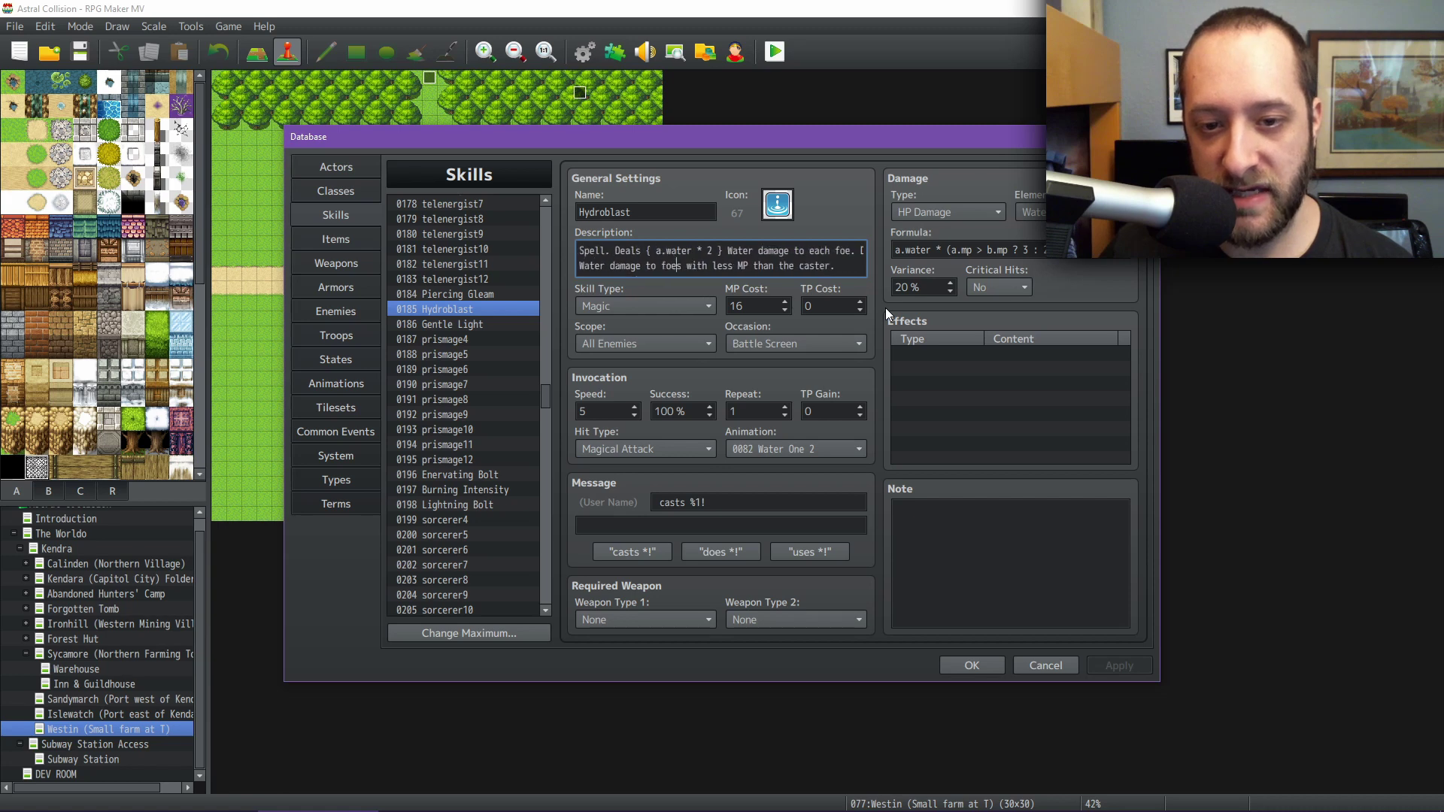
key("Up")
key("End")
key("Down")
key("Home")
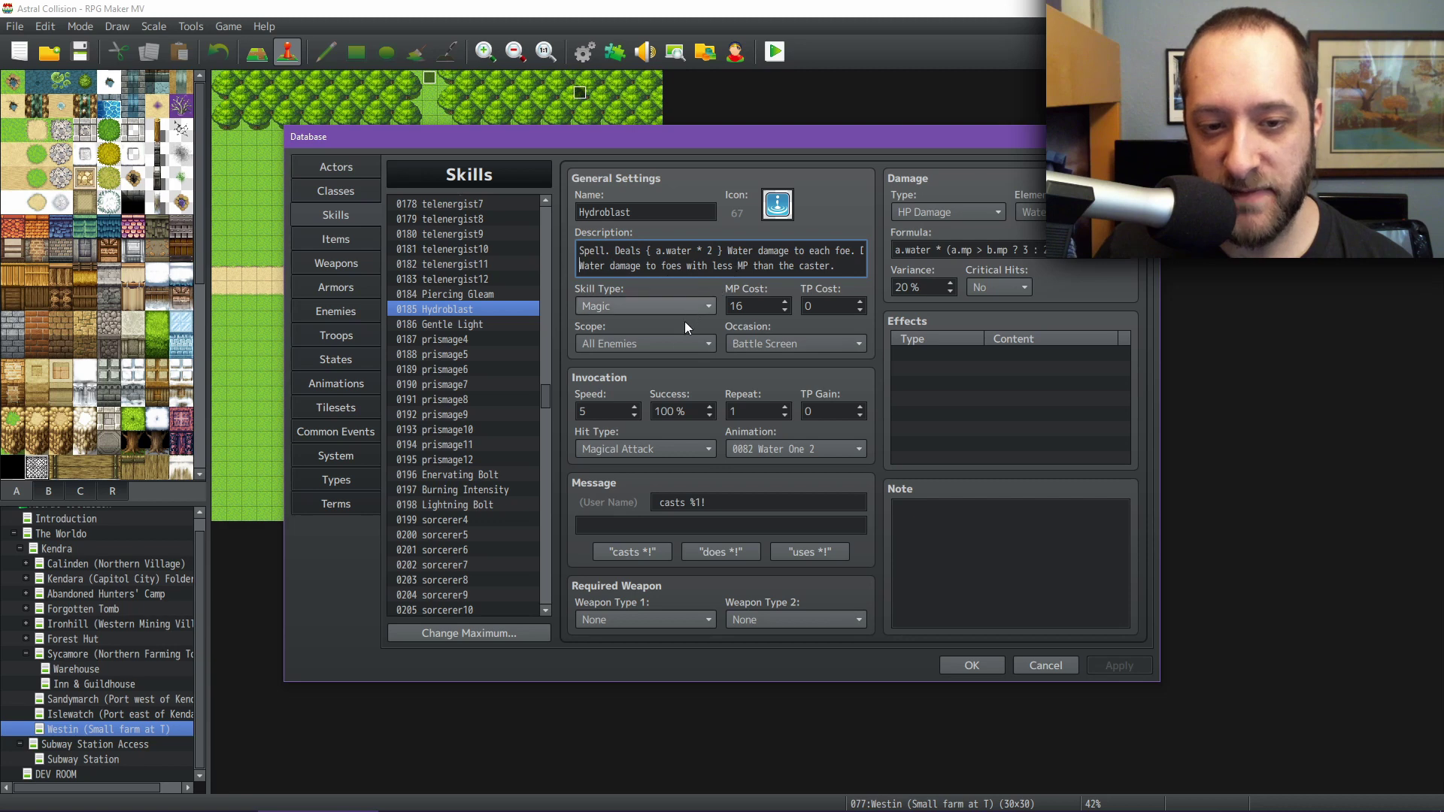
- Open the Gentle Light skill and read its full description through to the end of both lines
left_click(451, 324)
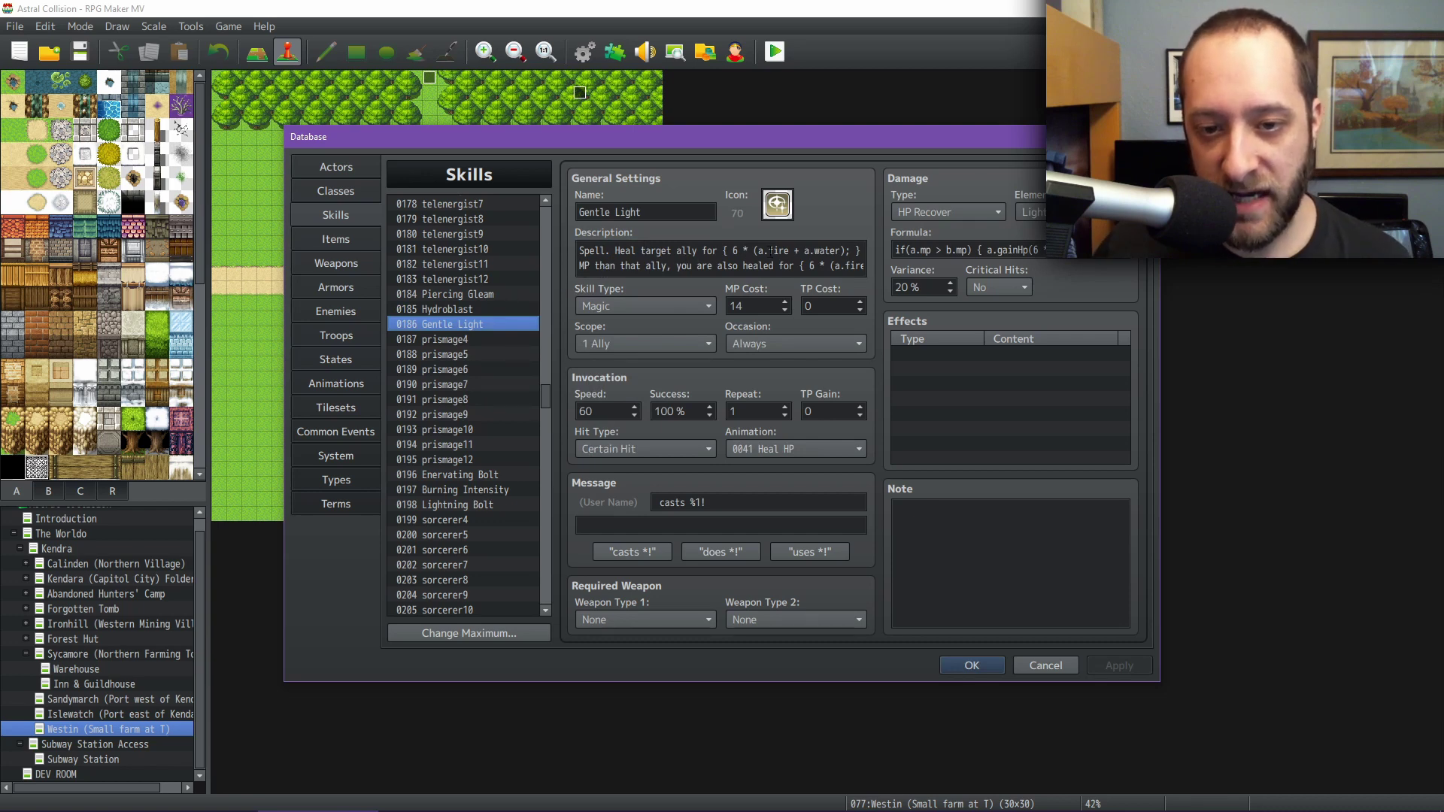
left_click(779, 256)
left_click(778, 256)
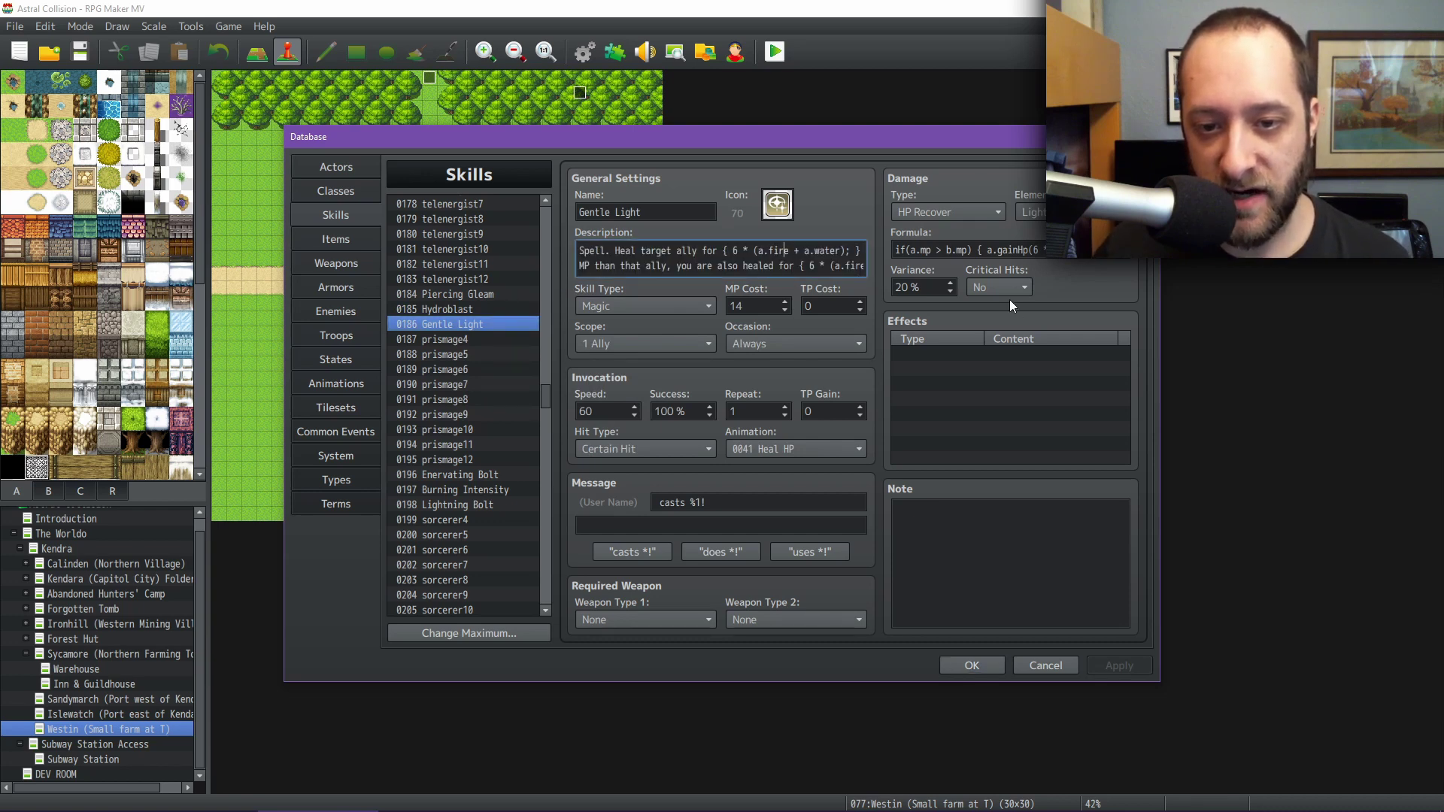
key("End")
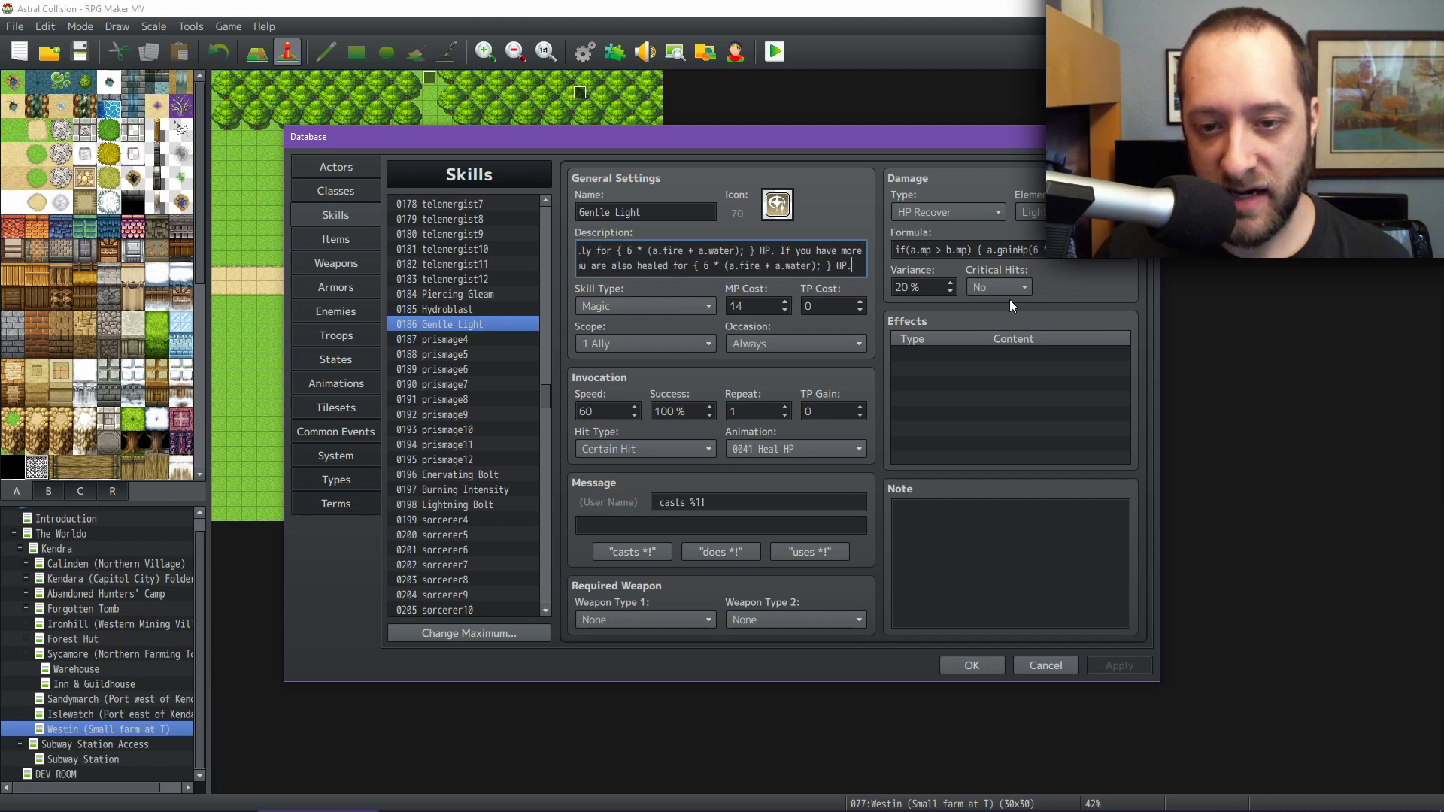
key("Home")
key("End")
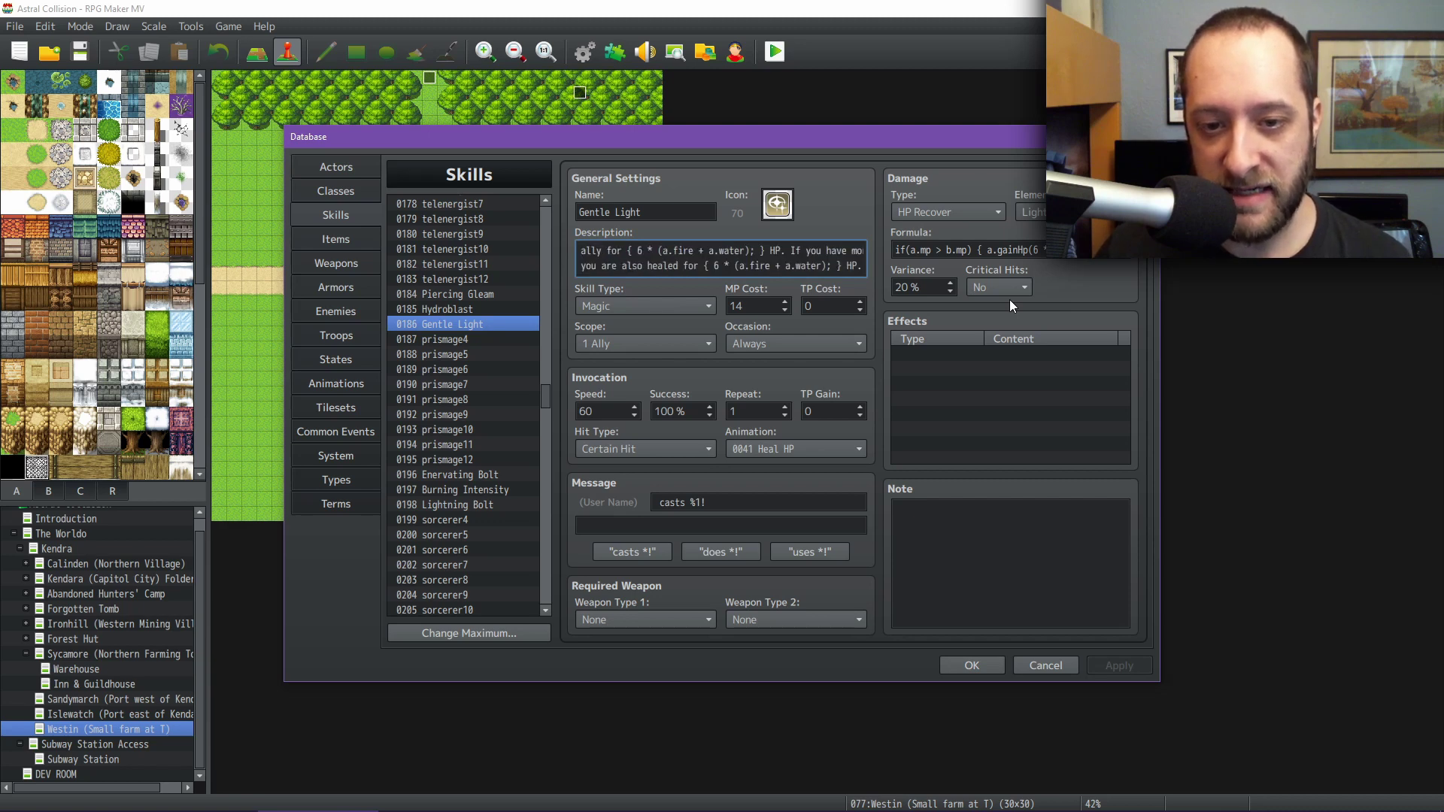
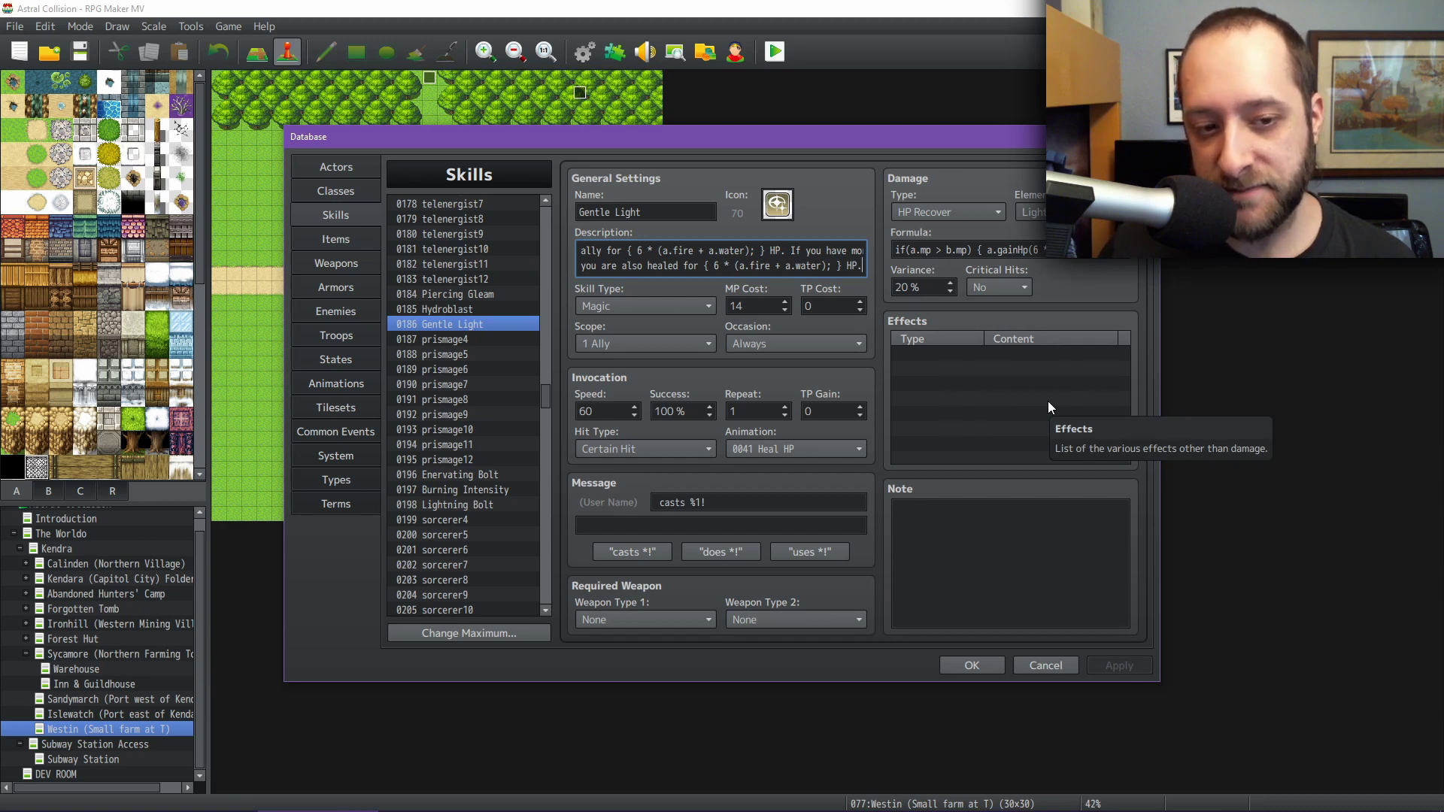
left_click(647, 340)
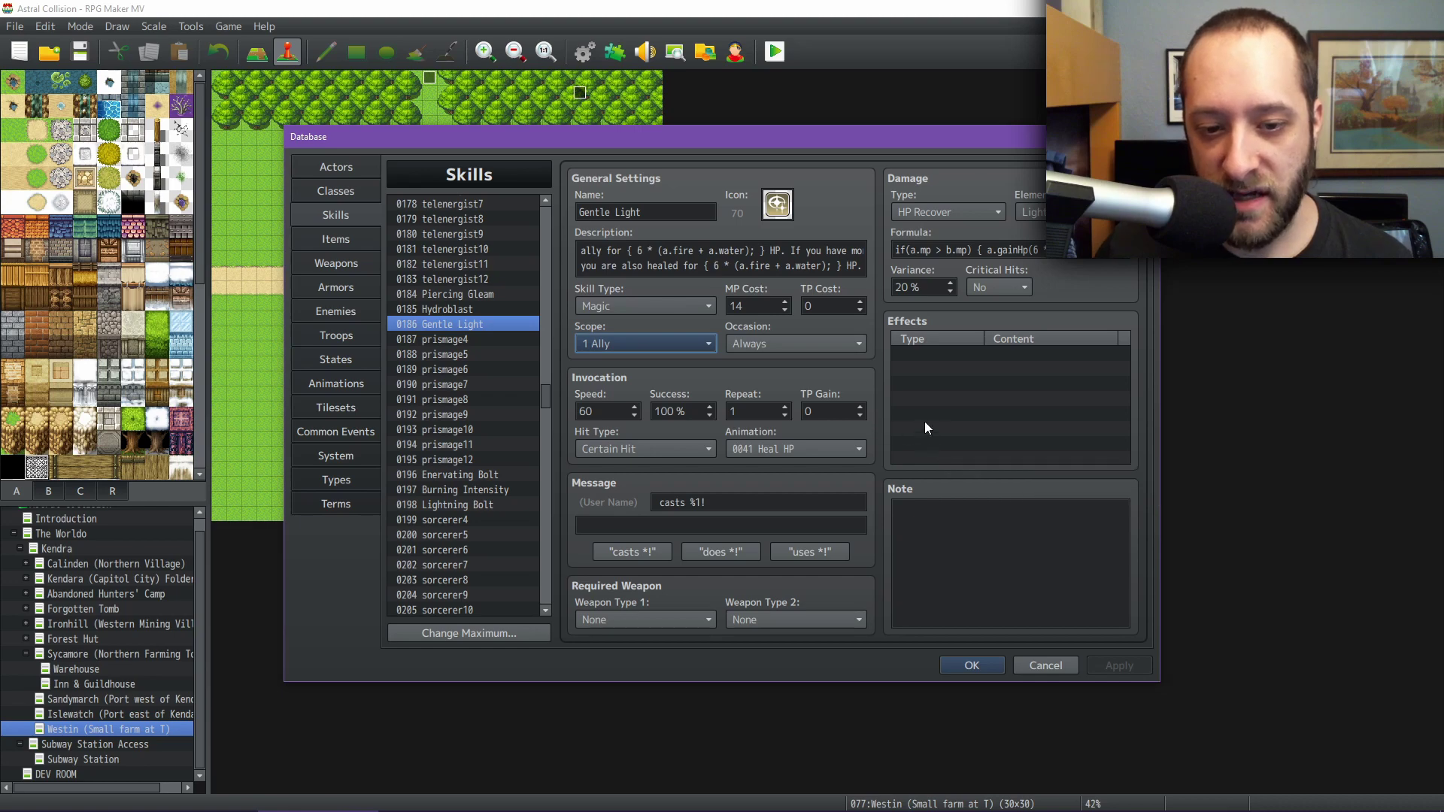
- Switch to Notepad++ and highlight the item.meta.max line of the maxItems function in AC_Modifications.js
left_click(455, 771)
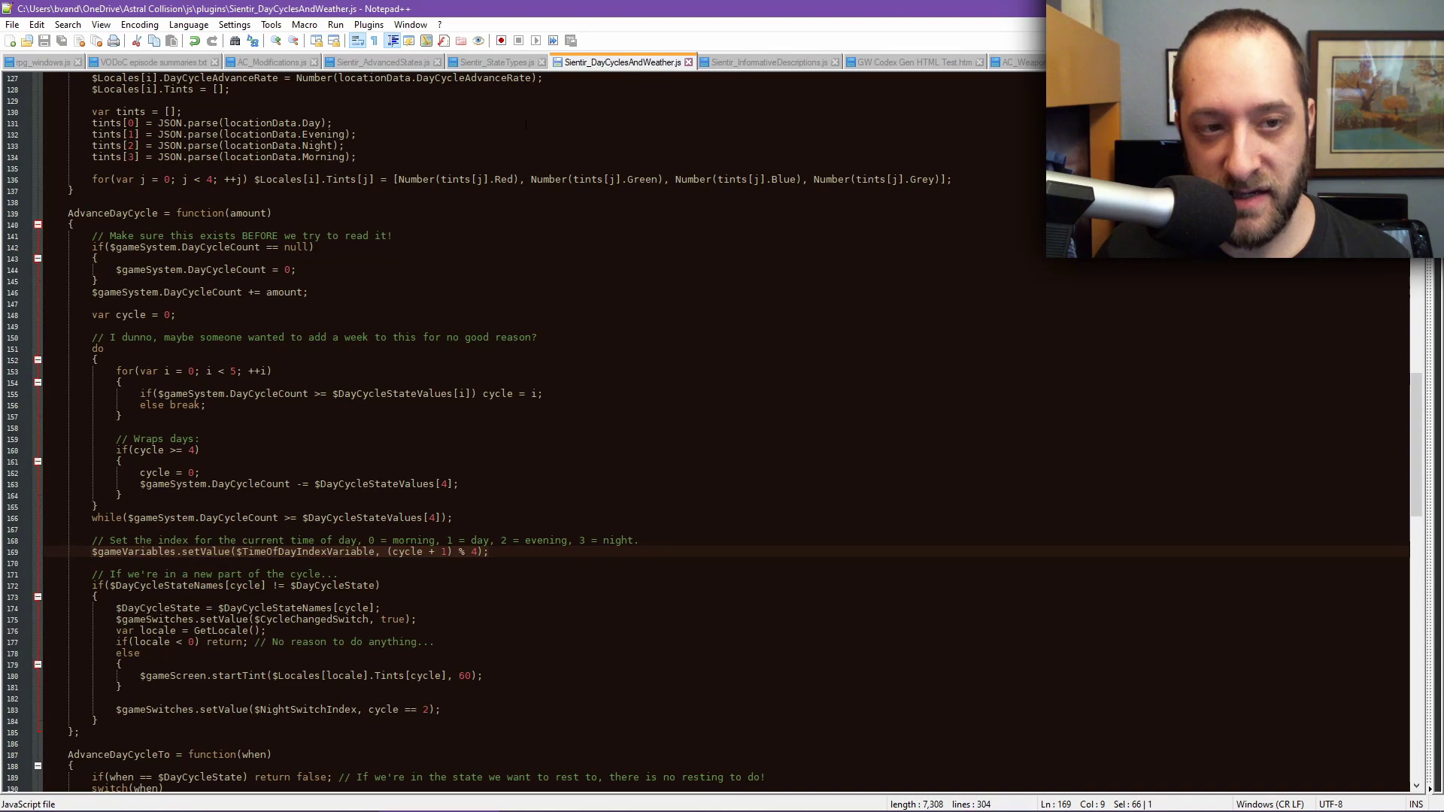
left_click(297, 64)
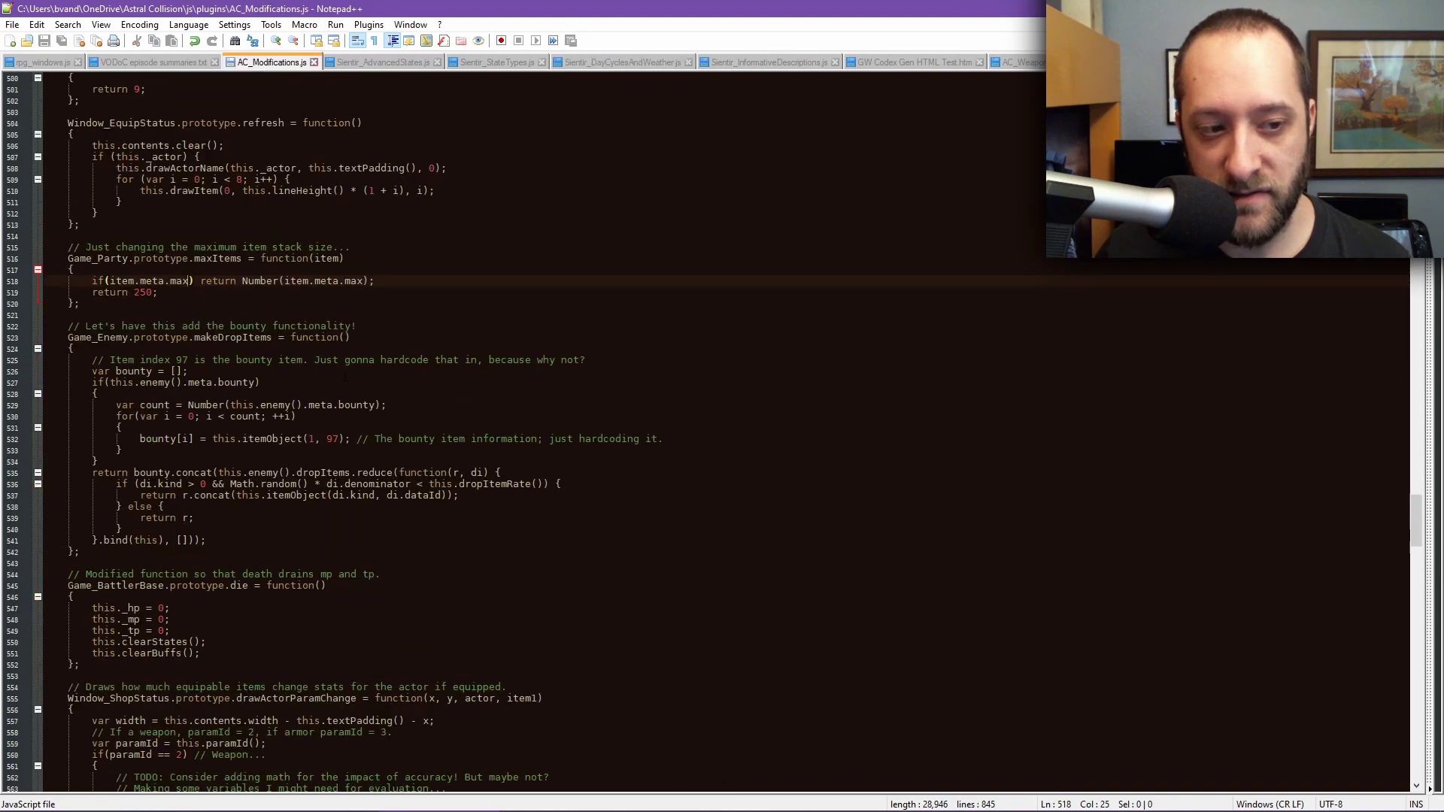
left_click_drag(380, 281, 92, 280)
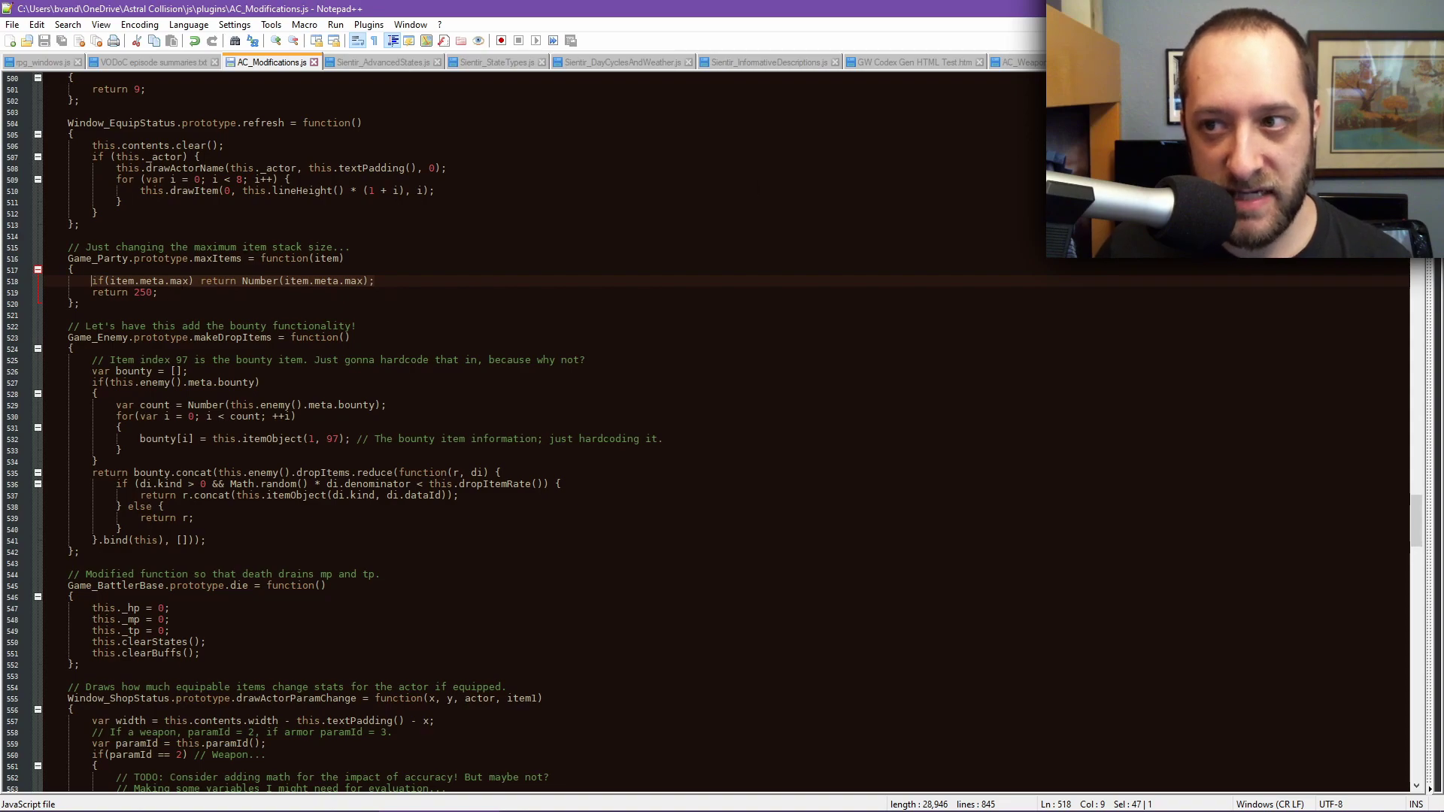
- Switch back to RPG Maker MV and compare the settings of the Recharge and Balance MP skills
key("alt+Tab")
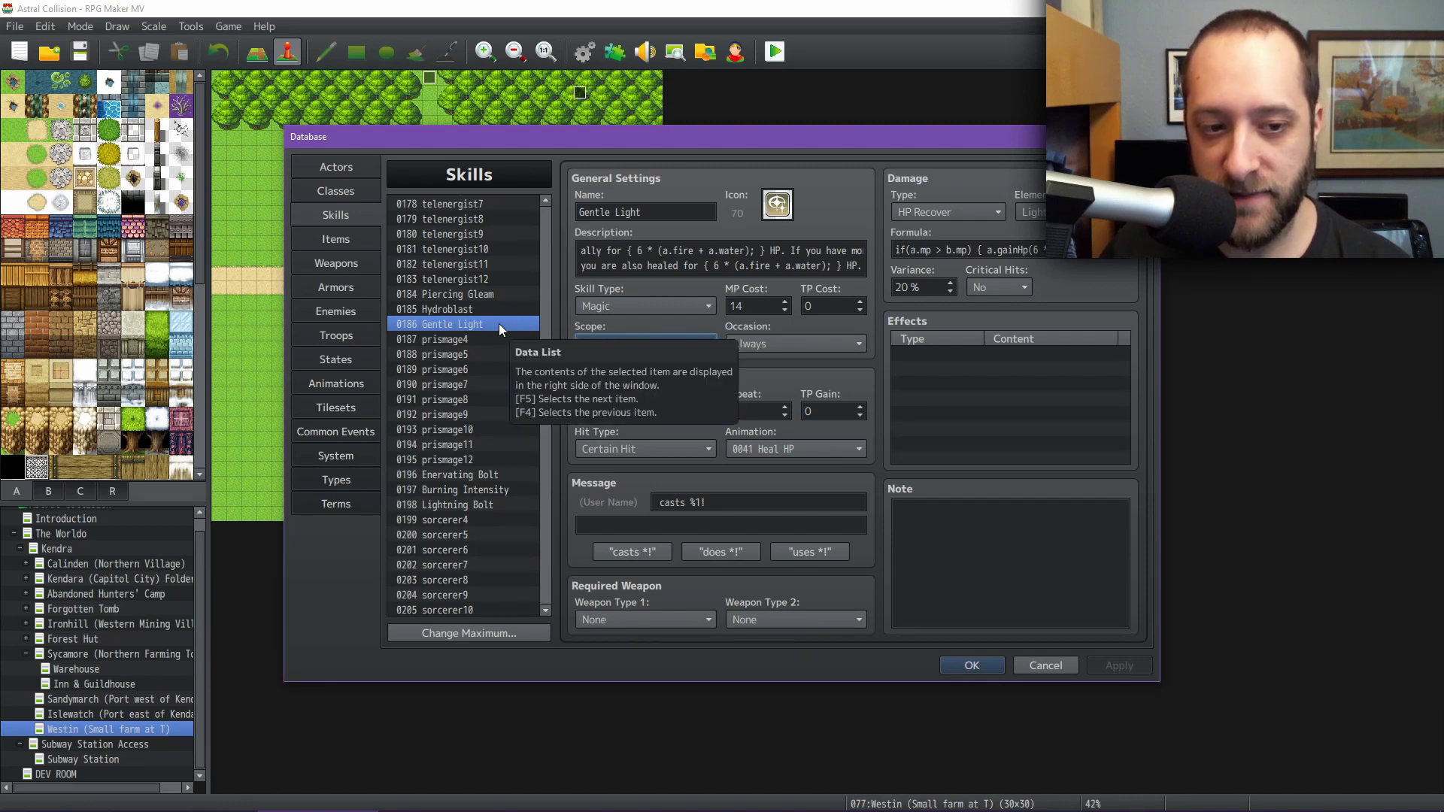
scroll(485, 325, "up", 3)
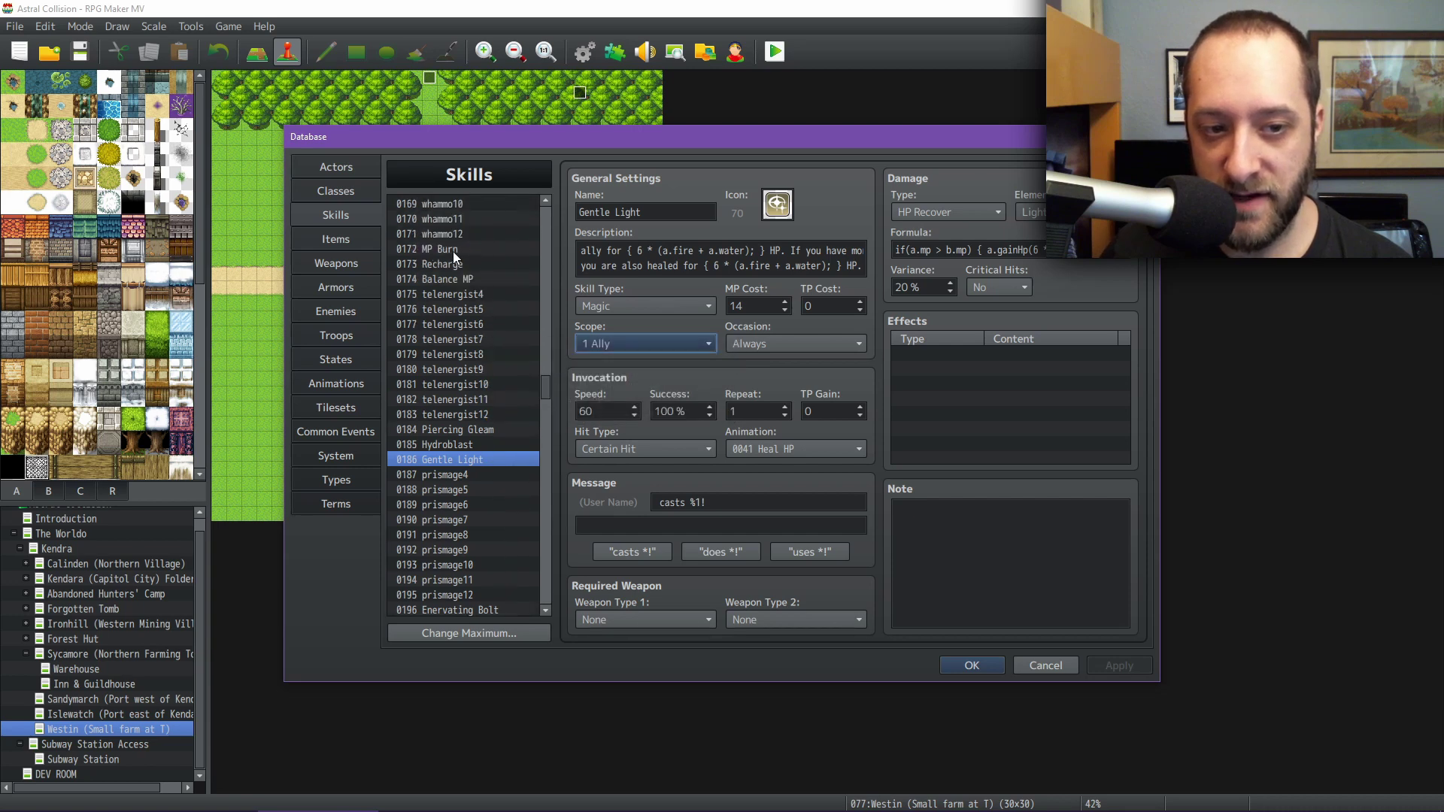
left_click(453, 264)
scroll(467, 304, "up", 1)
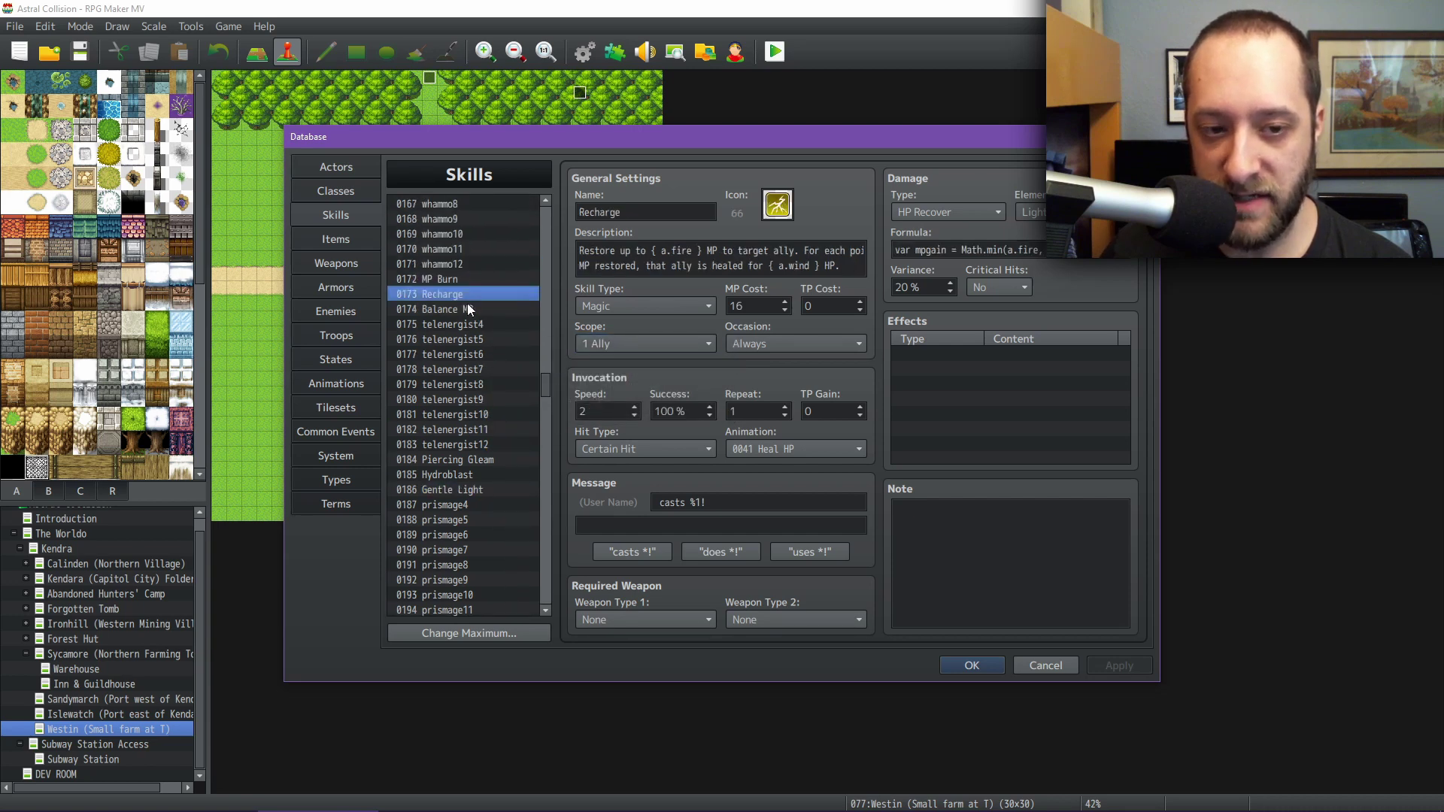
left_click(474, 308)
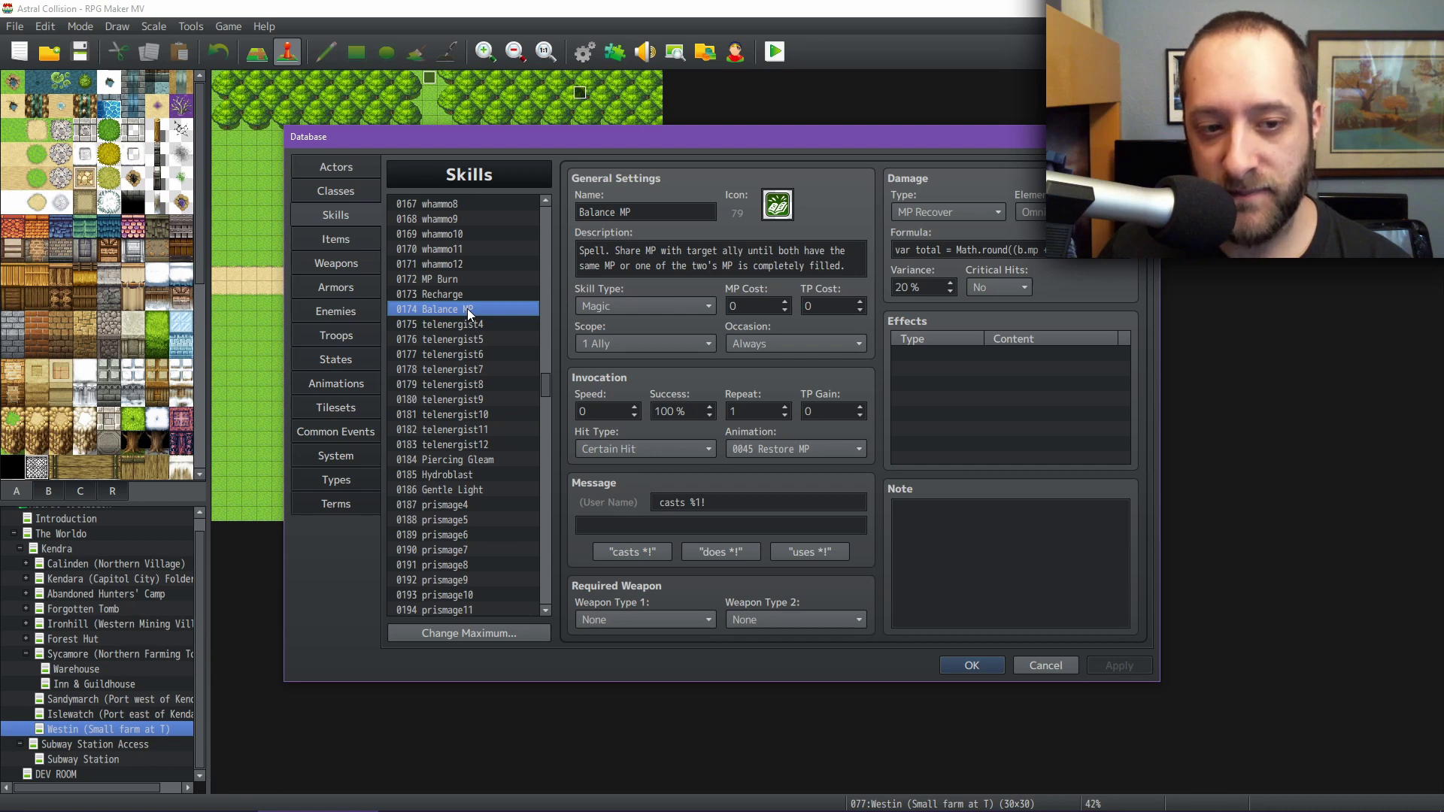
left_click(458, 296)
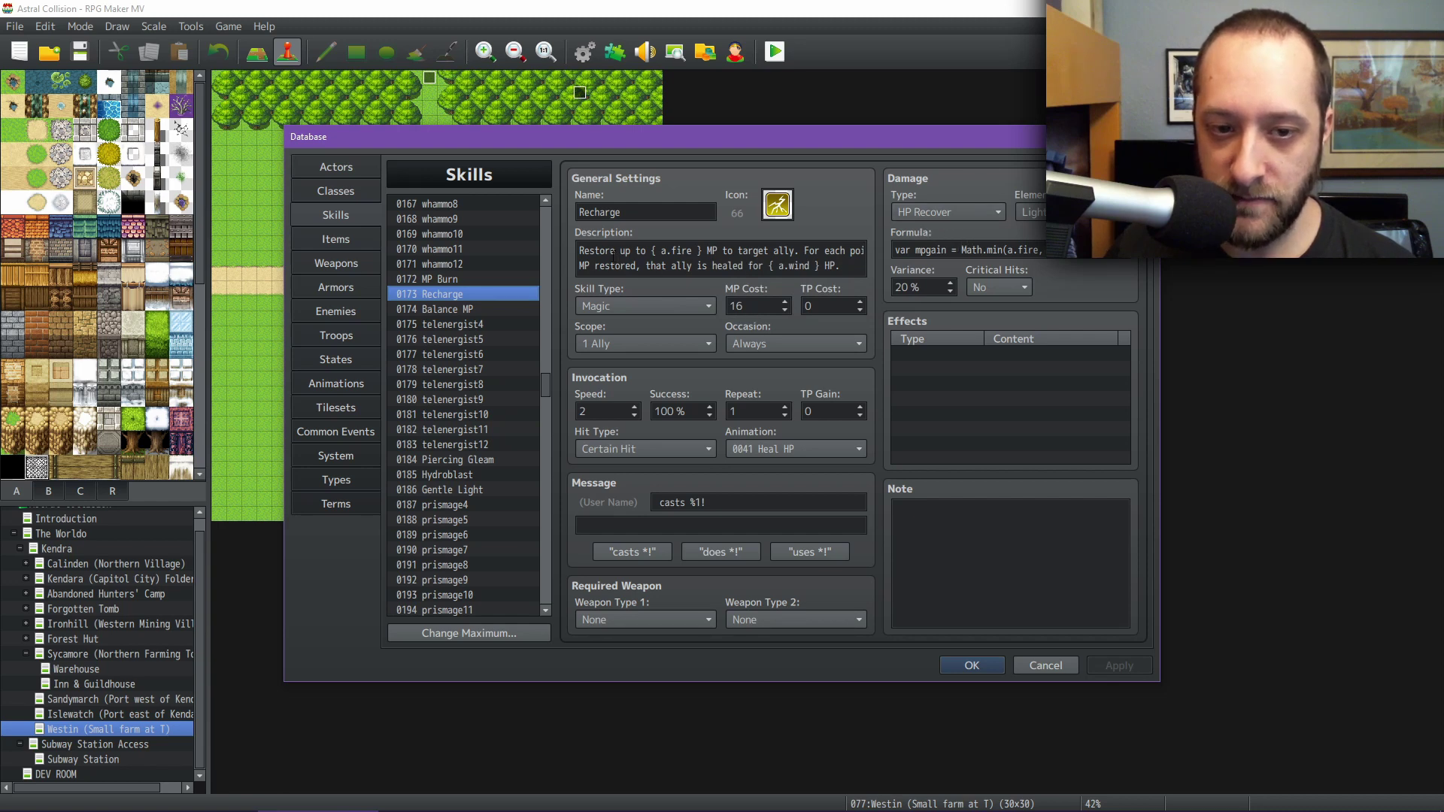
- Read the Recharge skill's full description and its damage formula from start to end
left_click(722, 250)
key("ctrl+a")
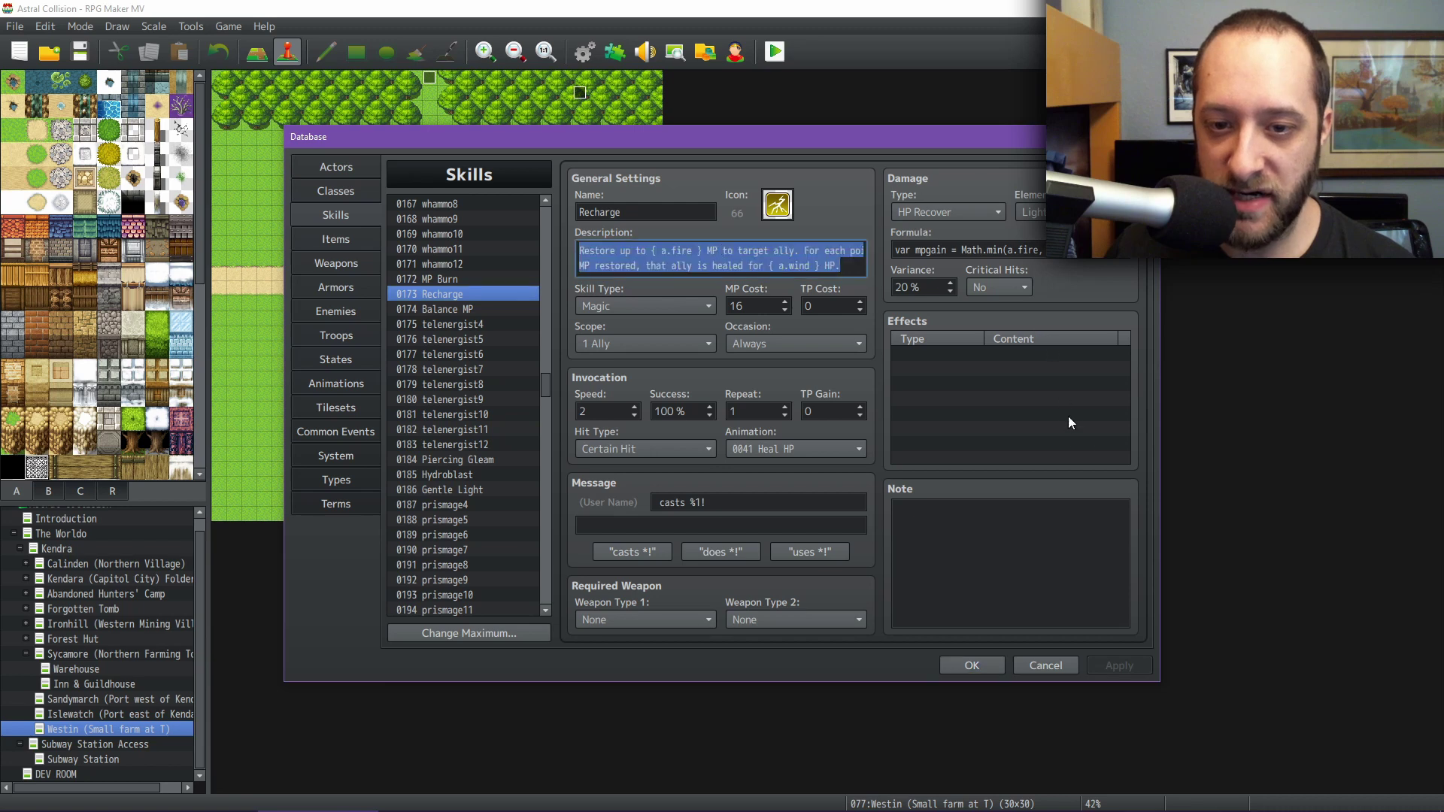
key("Up")
key("End")
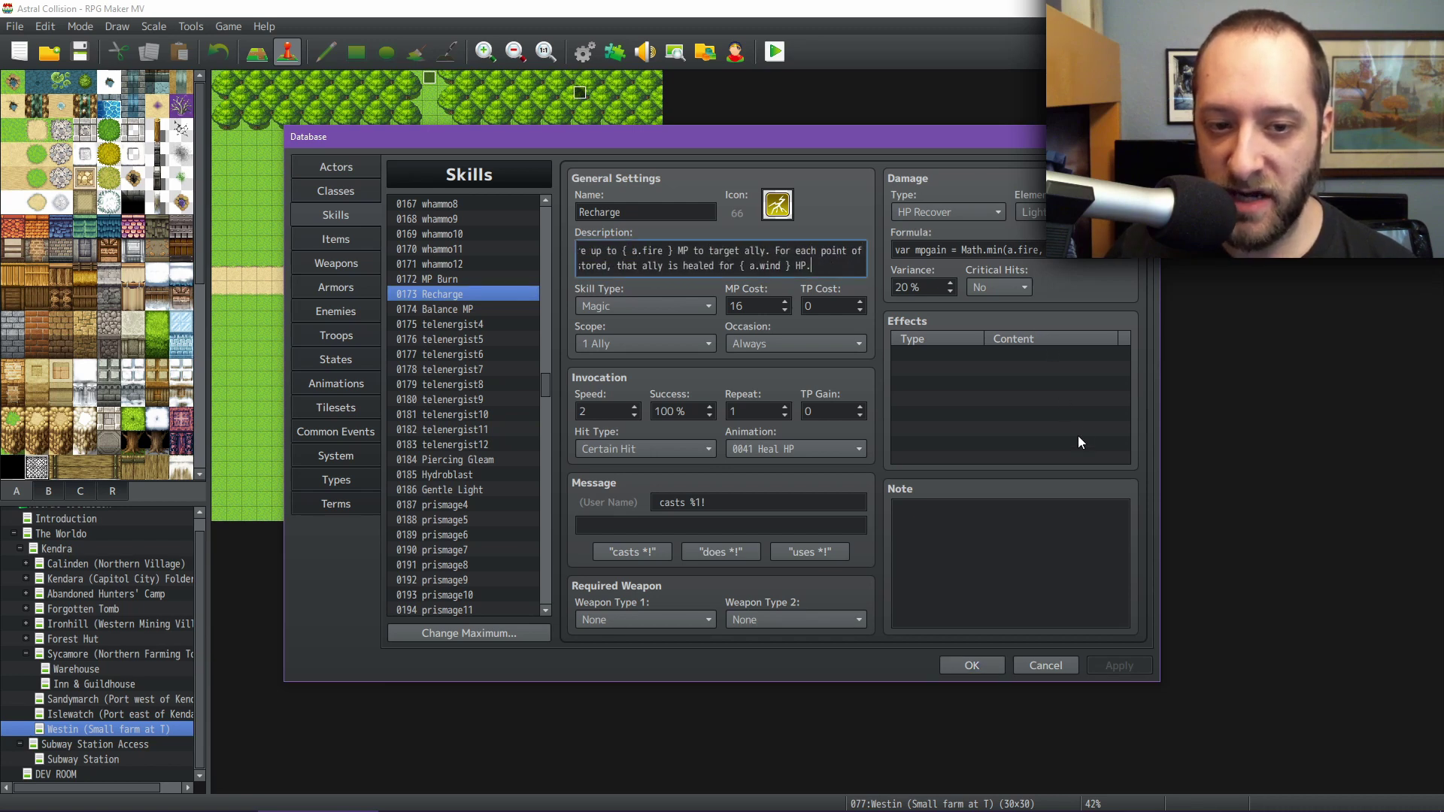
key("Home")
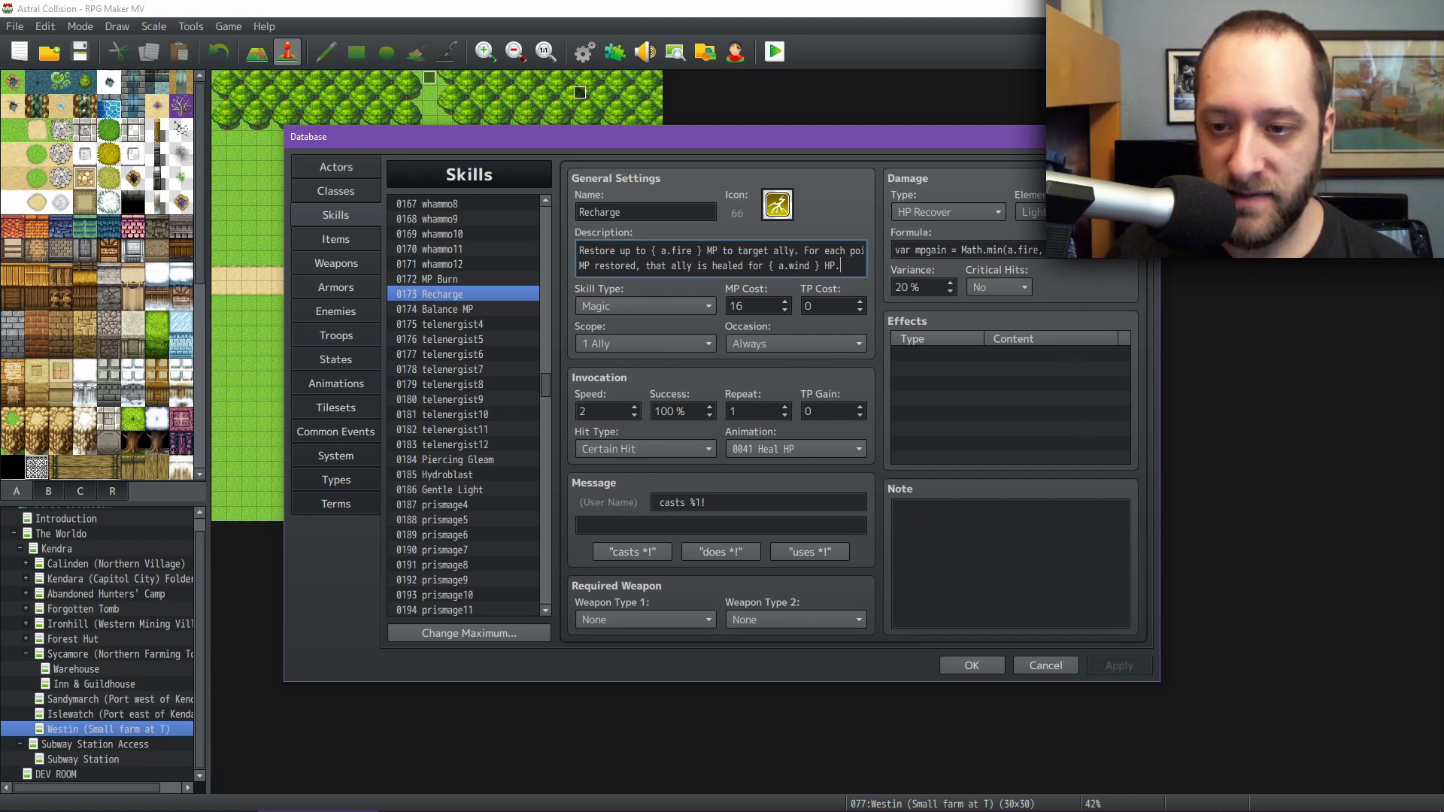
left_click(1084, 250)
left_click(1083, 250)
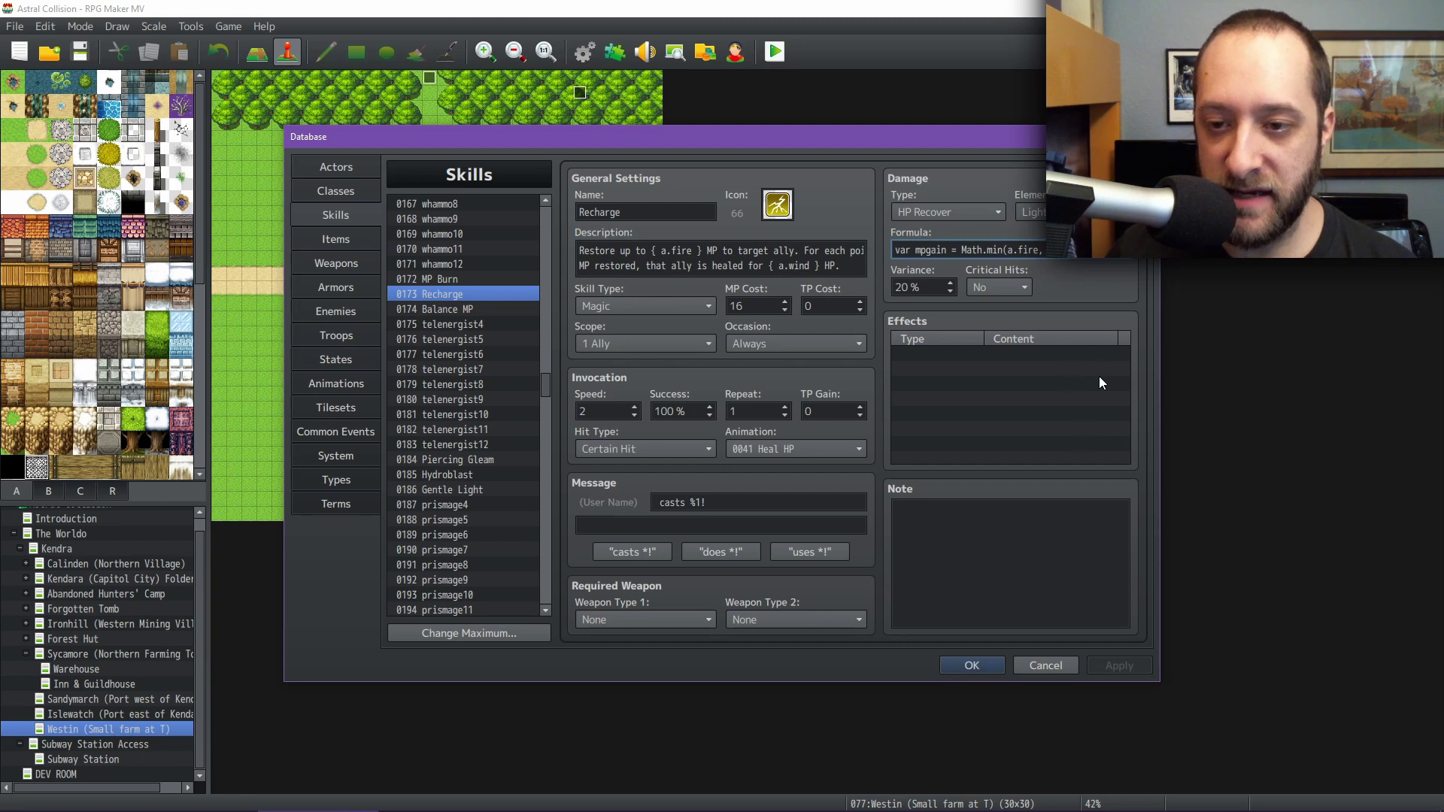
key("End")
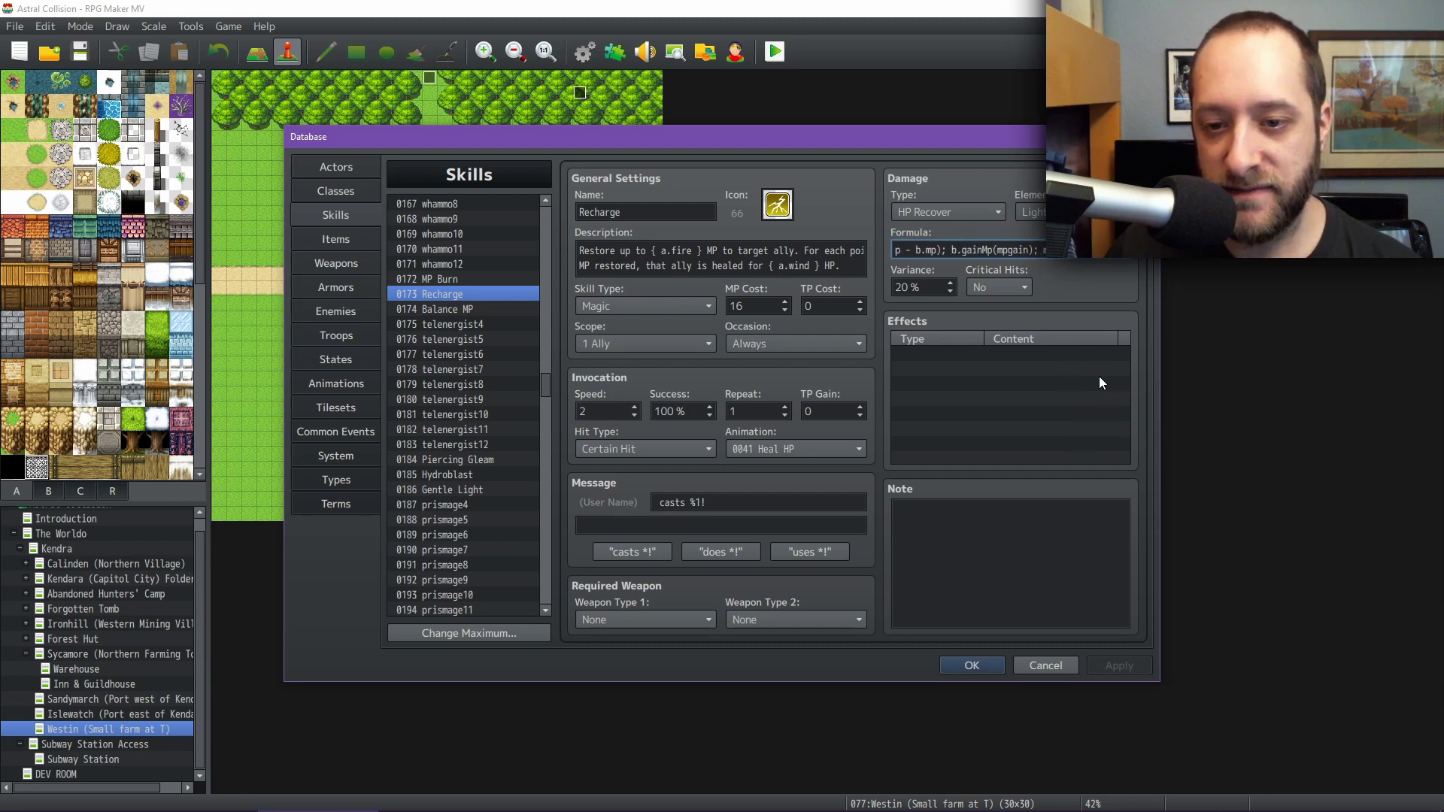
key("Home")
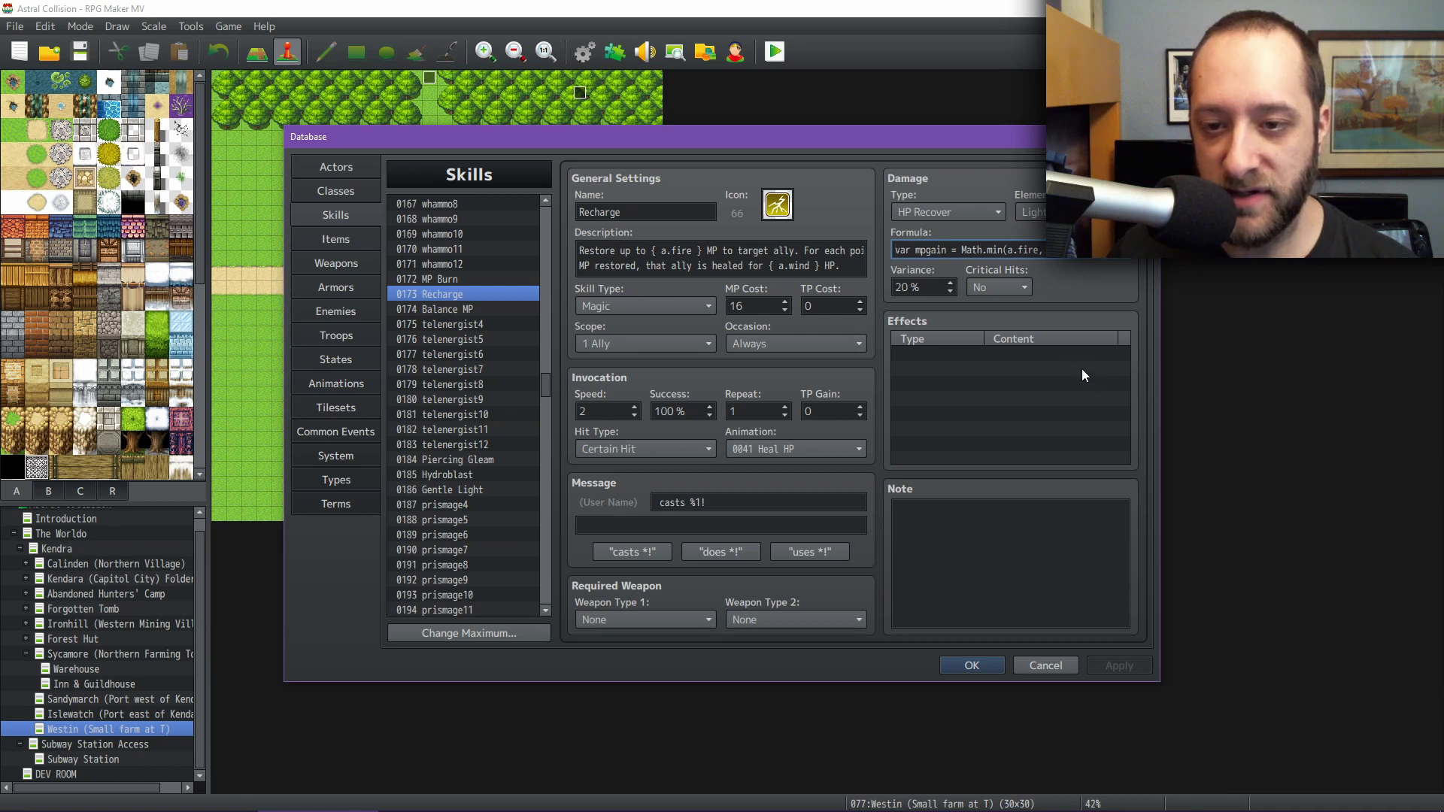
- Review the settings of the MP Burn and "Shake It Off!" skills
left_click(433, 279)
left_click_drag(548, 387, 548, 364)
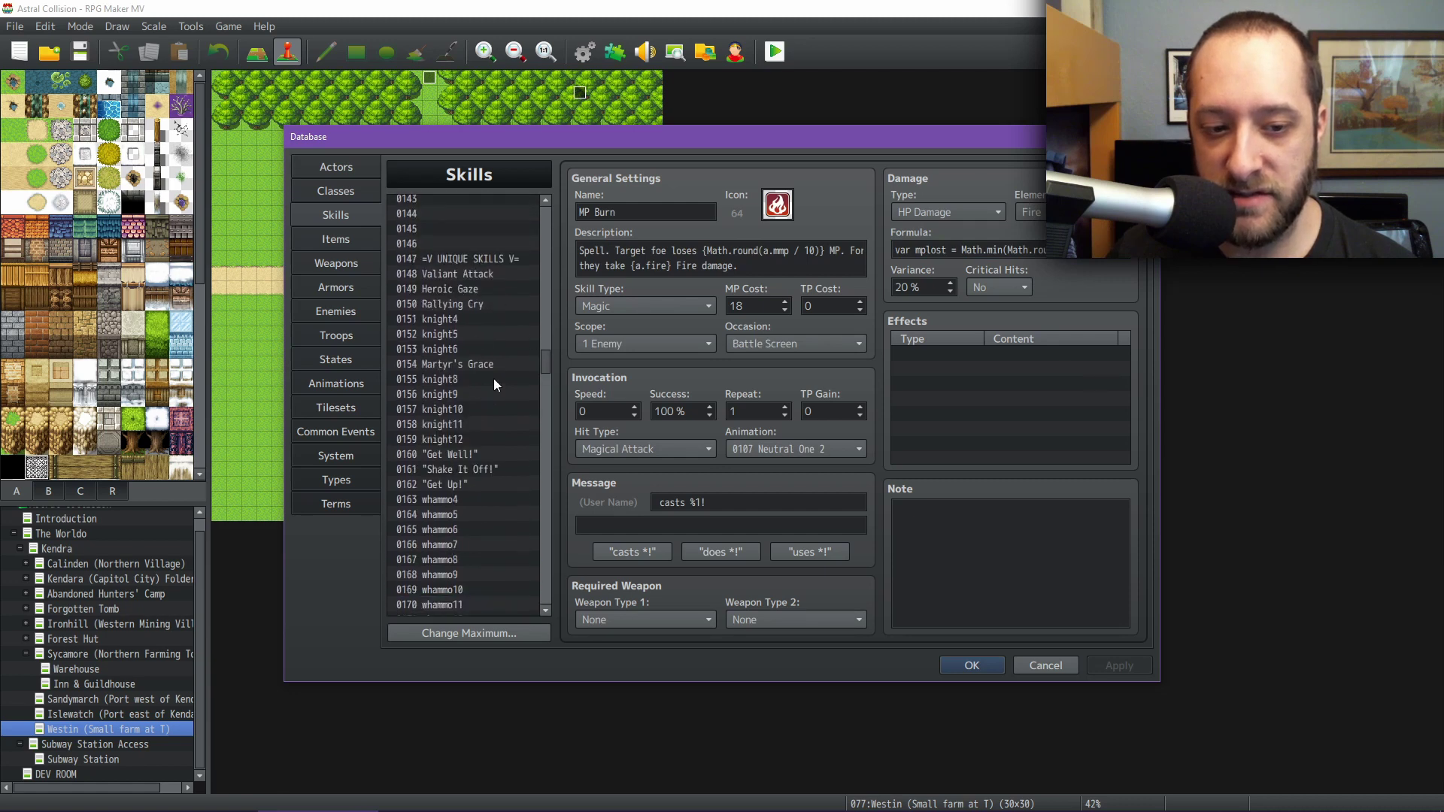
left_click(451, 468)
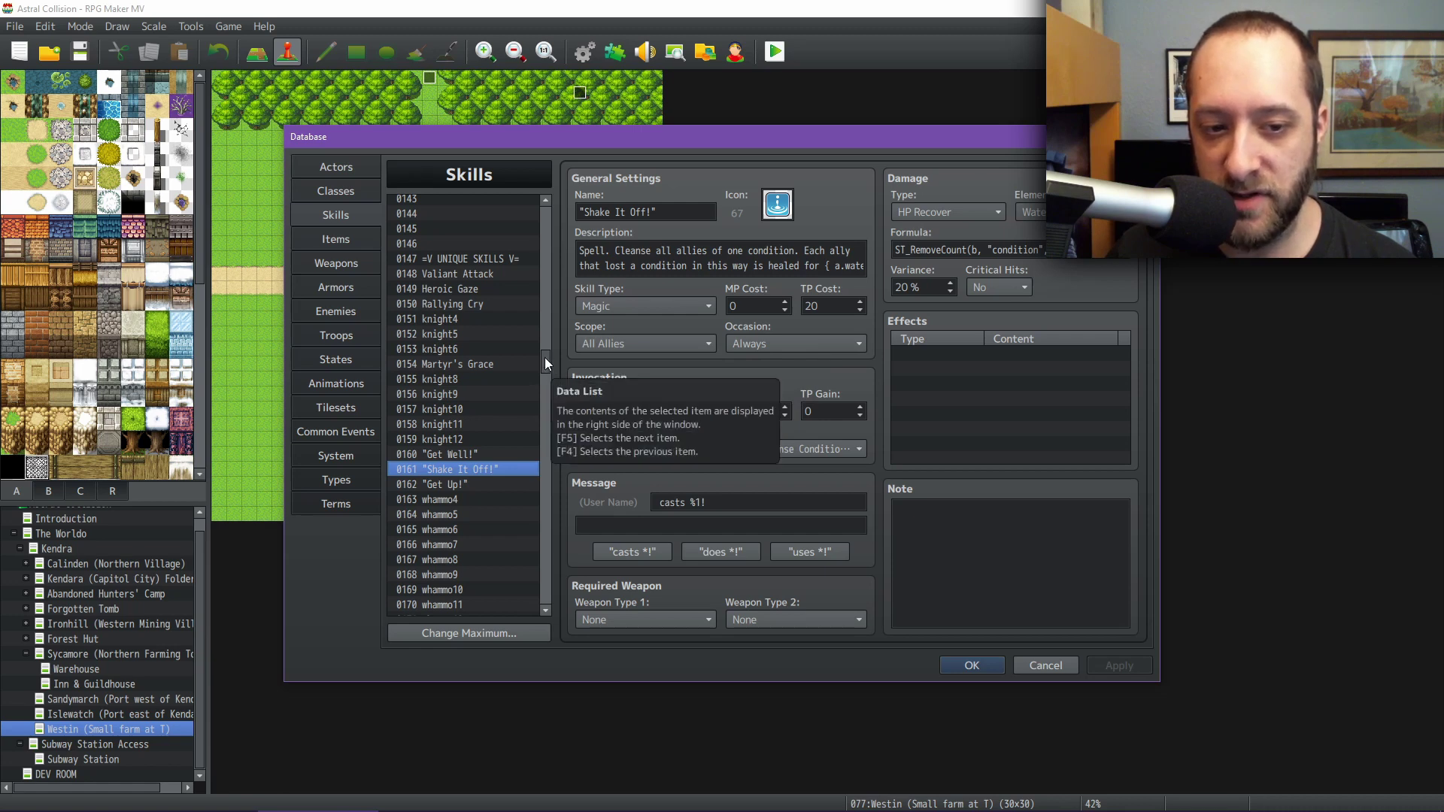
- Find the Mass Absorption skill among the earlier skills and review its settings
left_click_drag(544, 358, 552, 341)
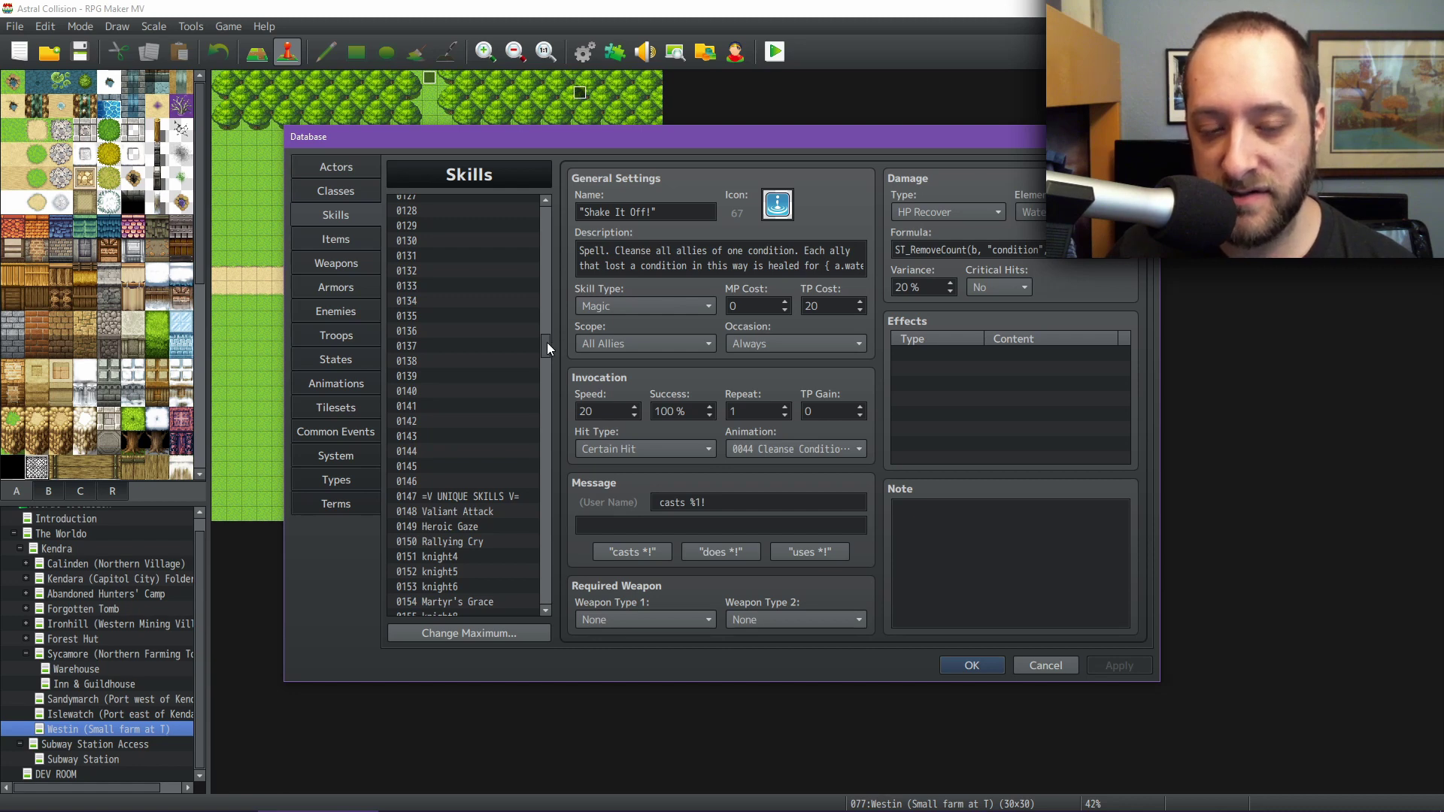
left_click_drag(548, 342, 549, 287)
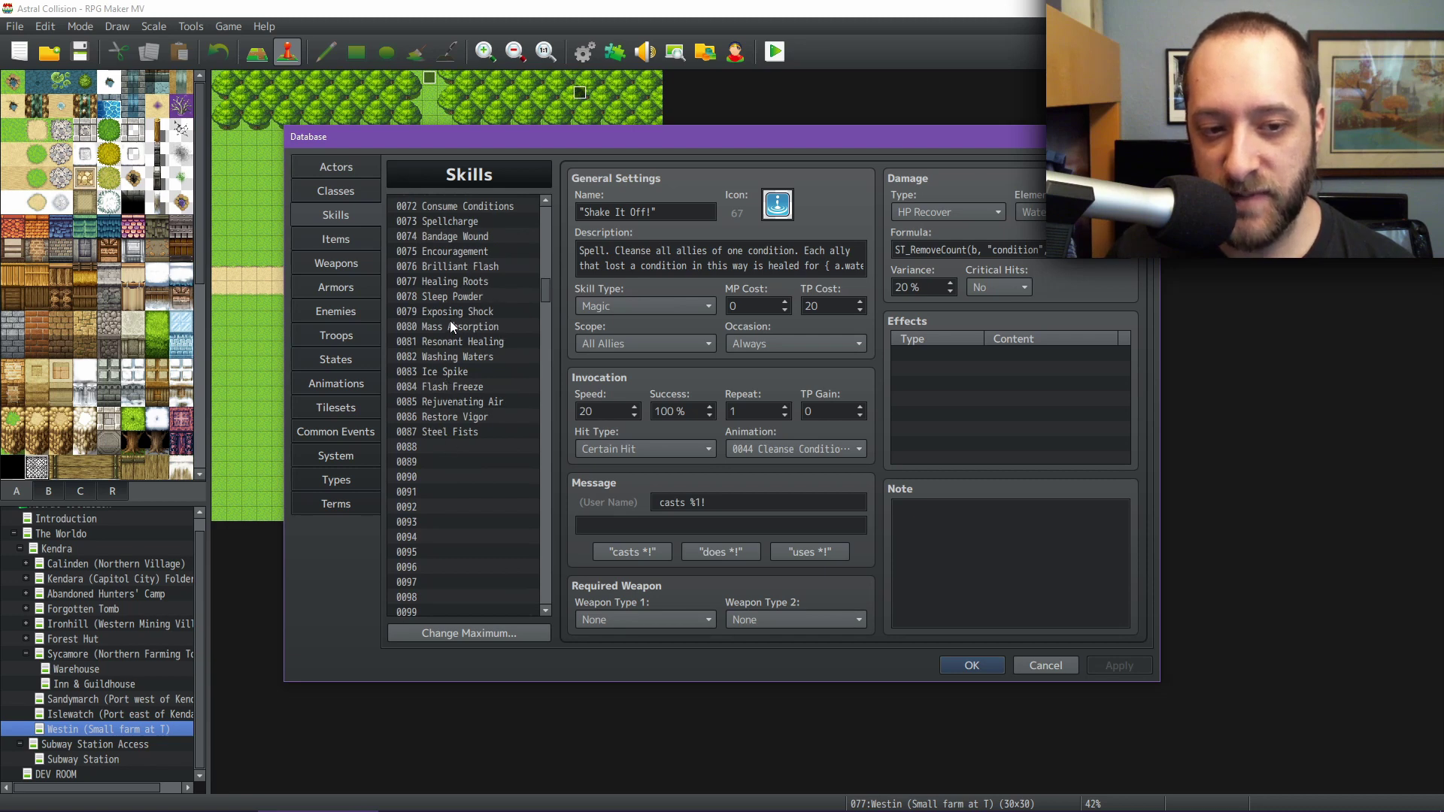
left_click(468, 328)
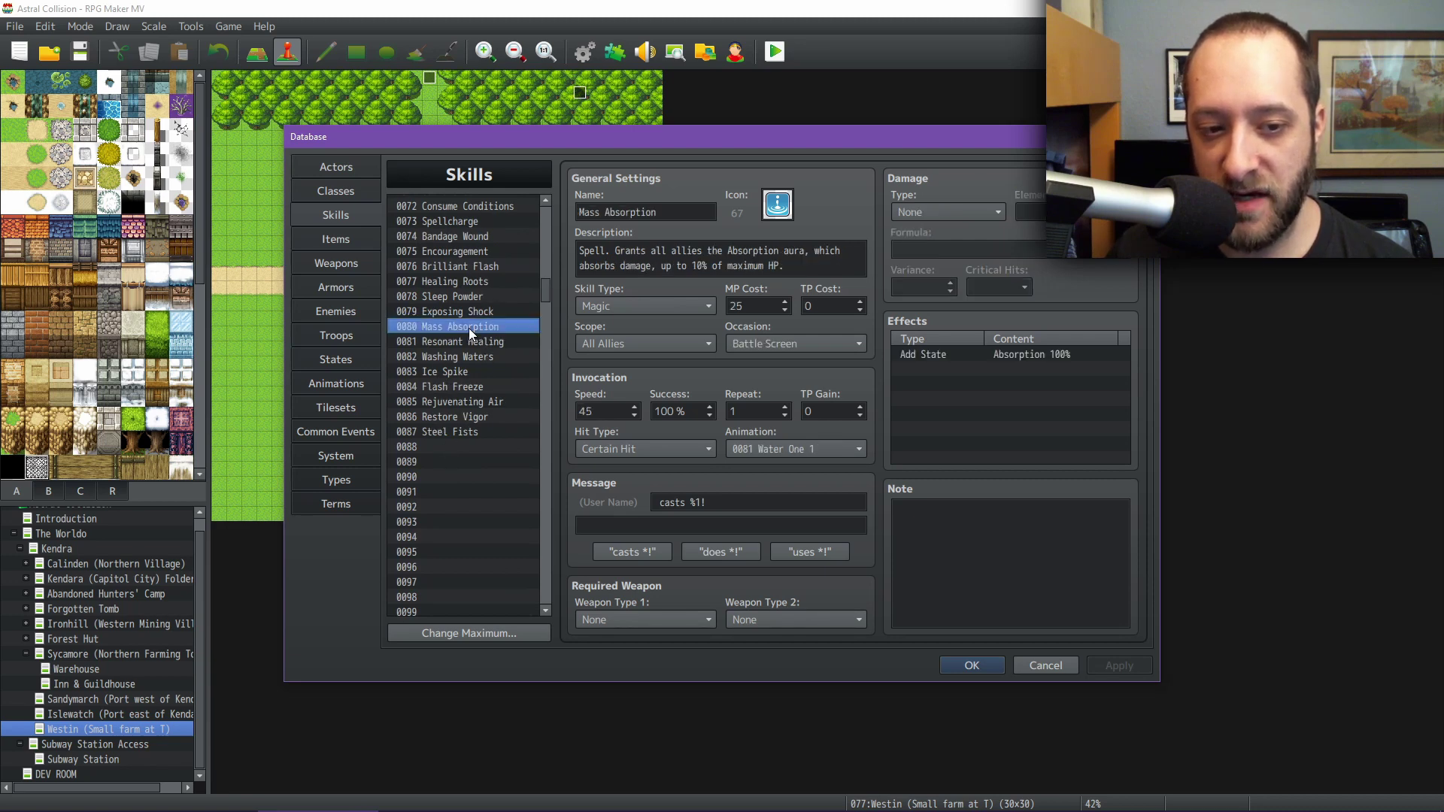
scroll(543, 292, "up", 1)
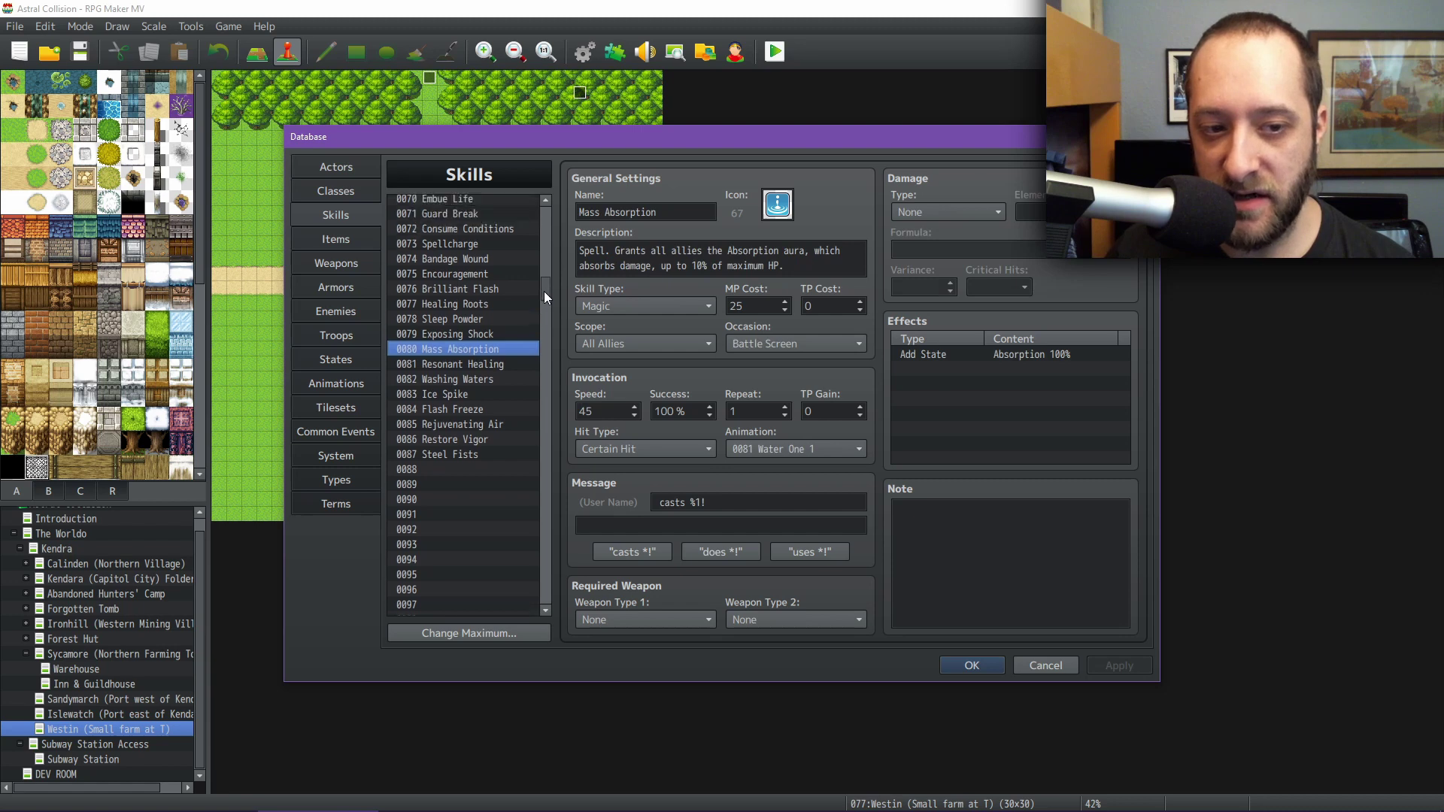
scroll(544, 293, "up", 1)
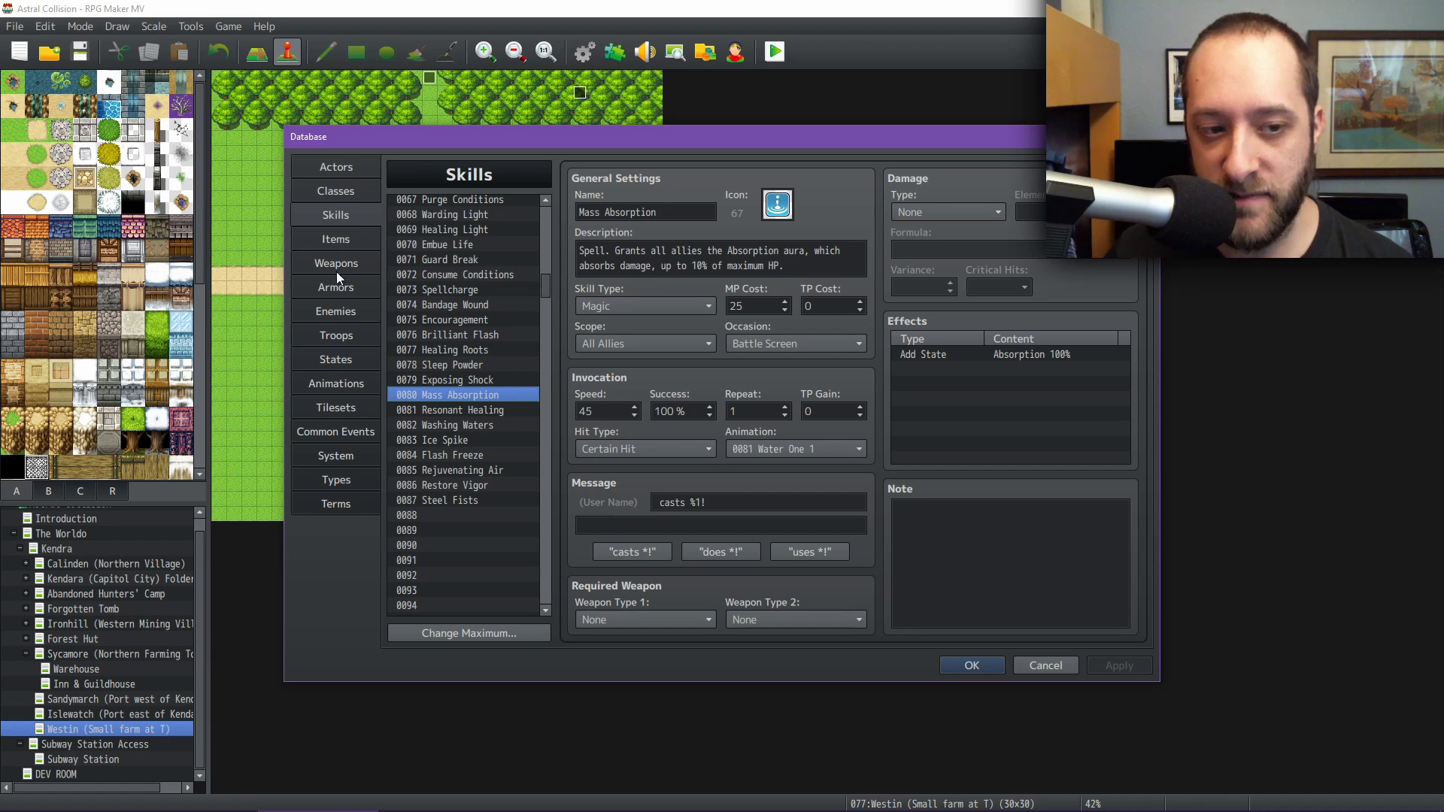
- Review the enemy settings of the Flame, Water, Earthen and Air Oozes, including their item drops
left_click(335, 313)
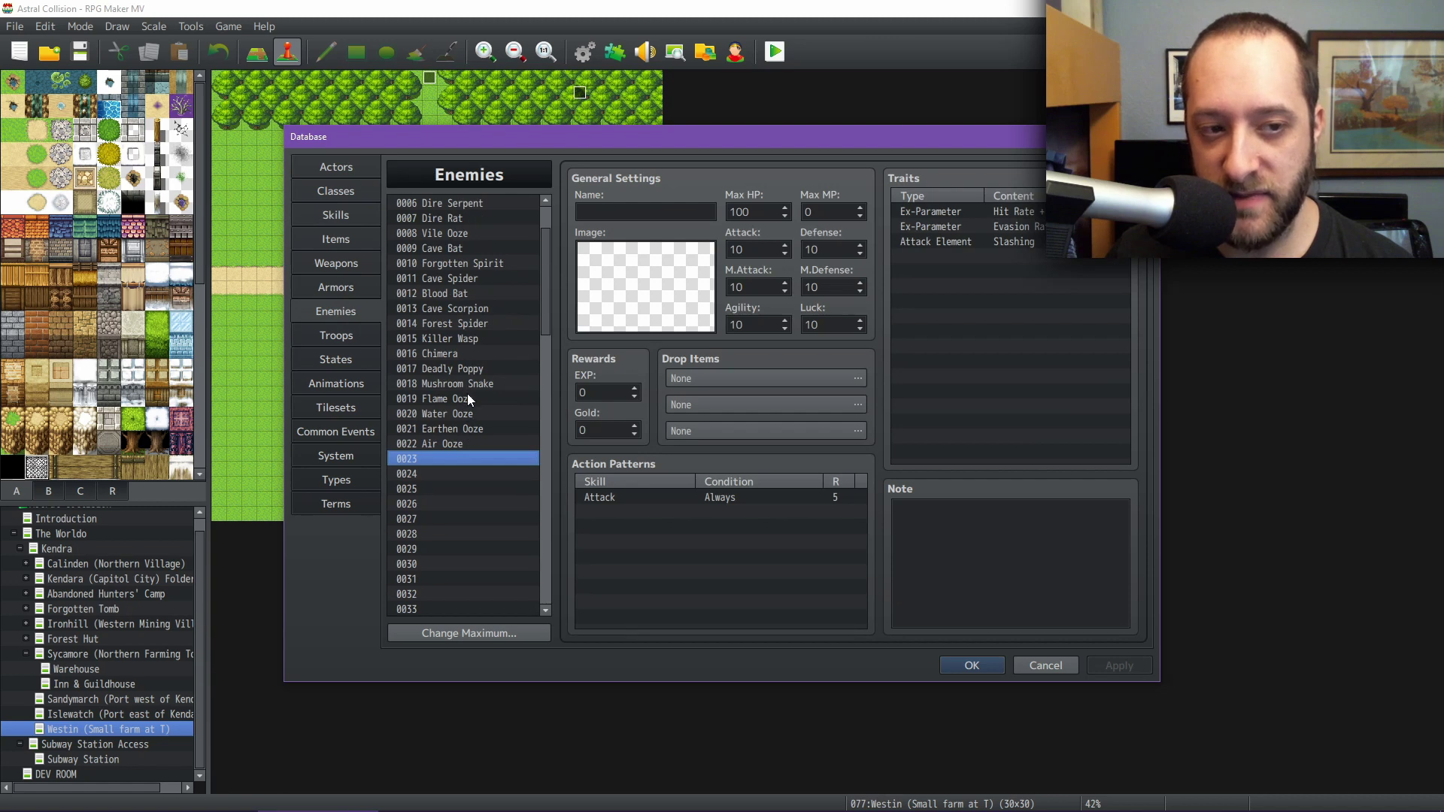
left_click(467, 396)
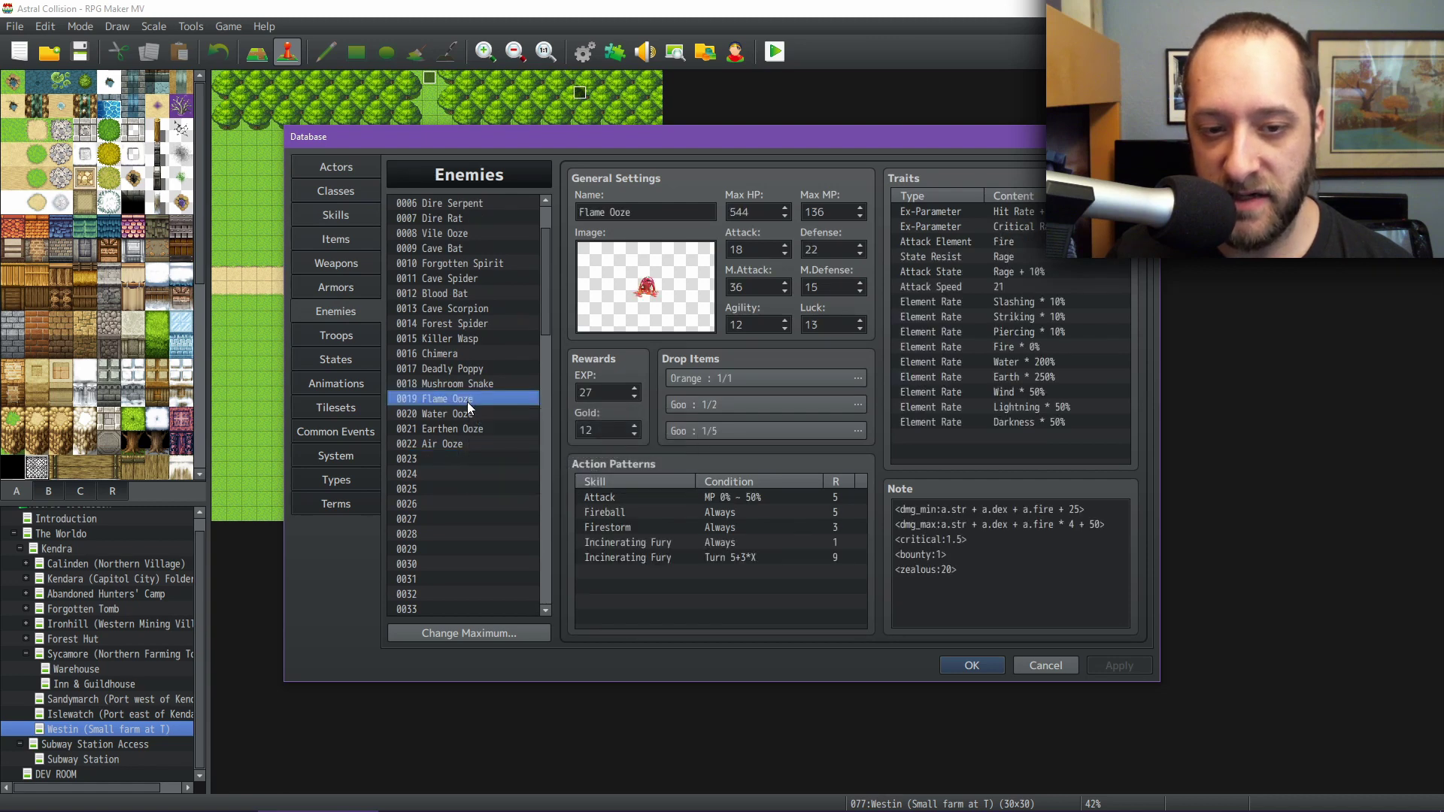
left_click(467, 413)
left_click(465, 428)
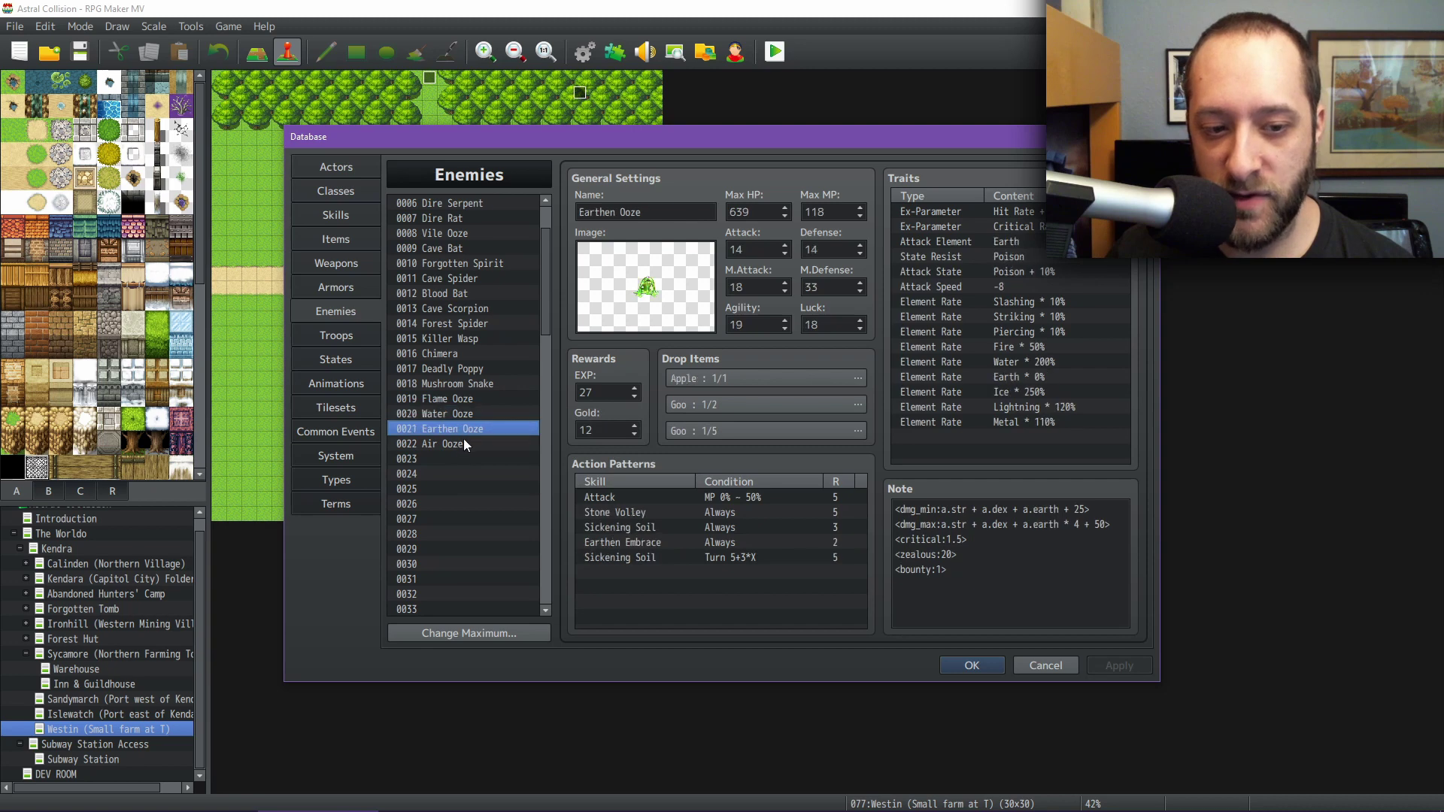
left_click(462, 444)
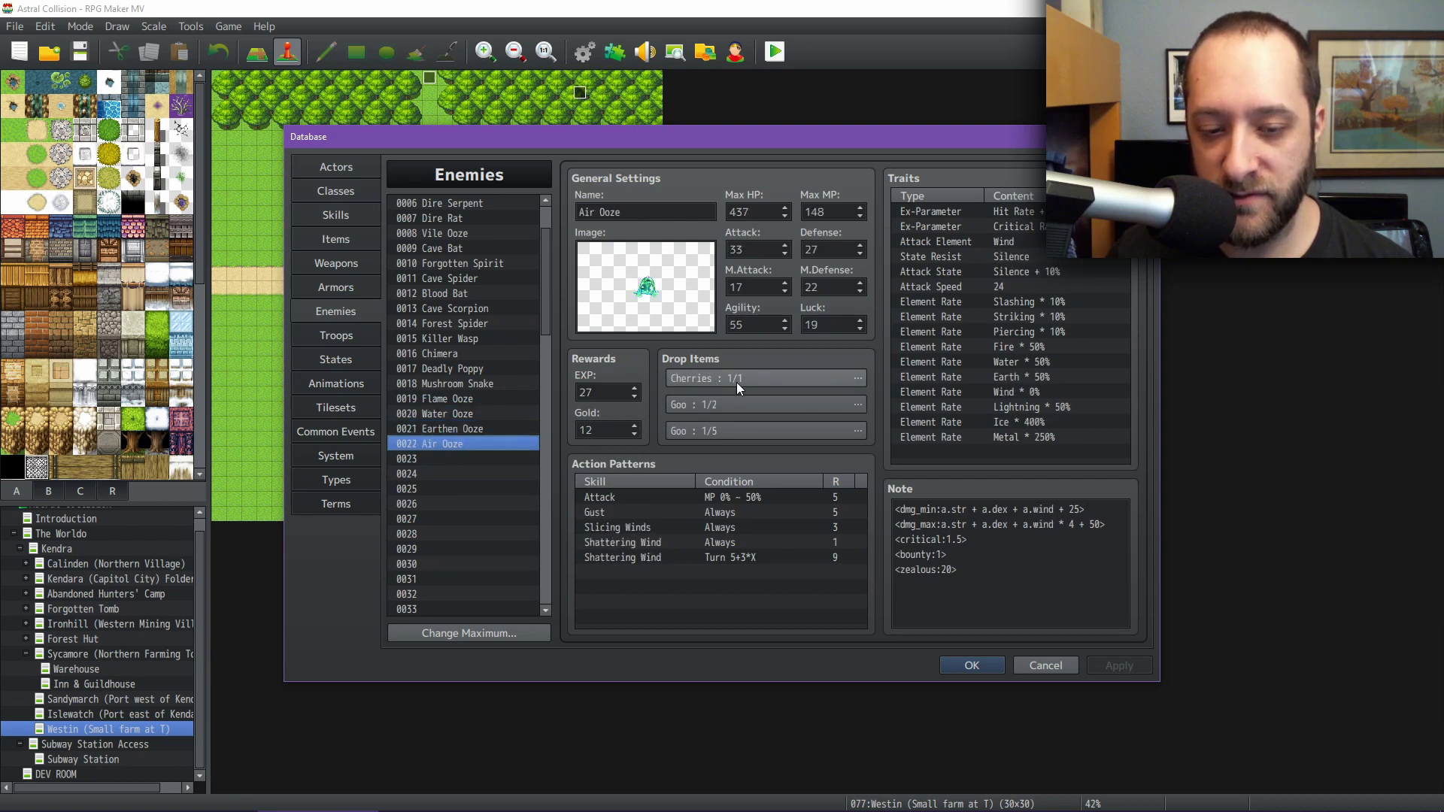
- Compare the descriptions of the Orange, Grapes, Apple and Cherries items
left_click(336, 240)
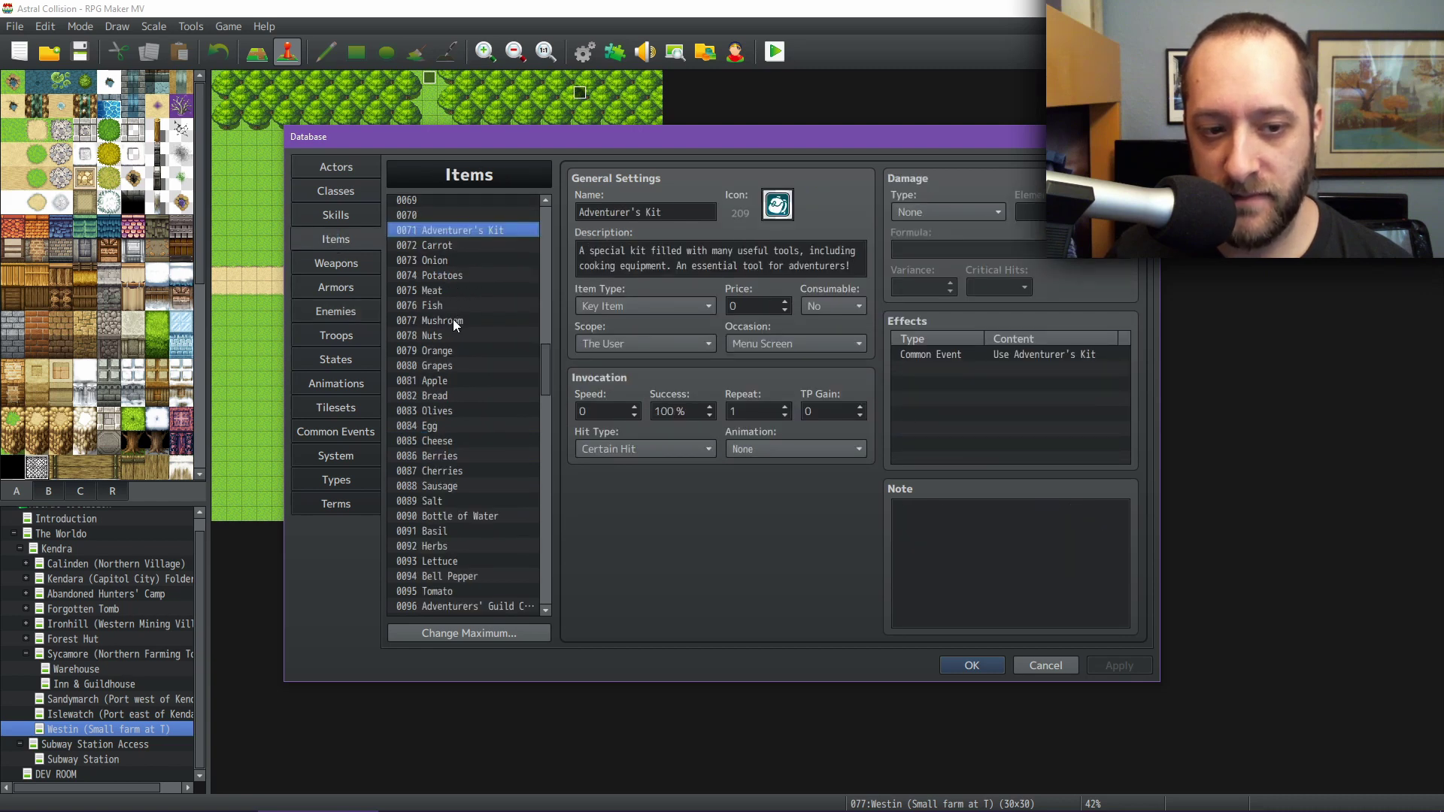
left_click(453, 351)
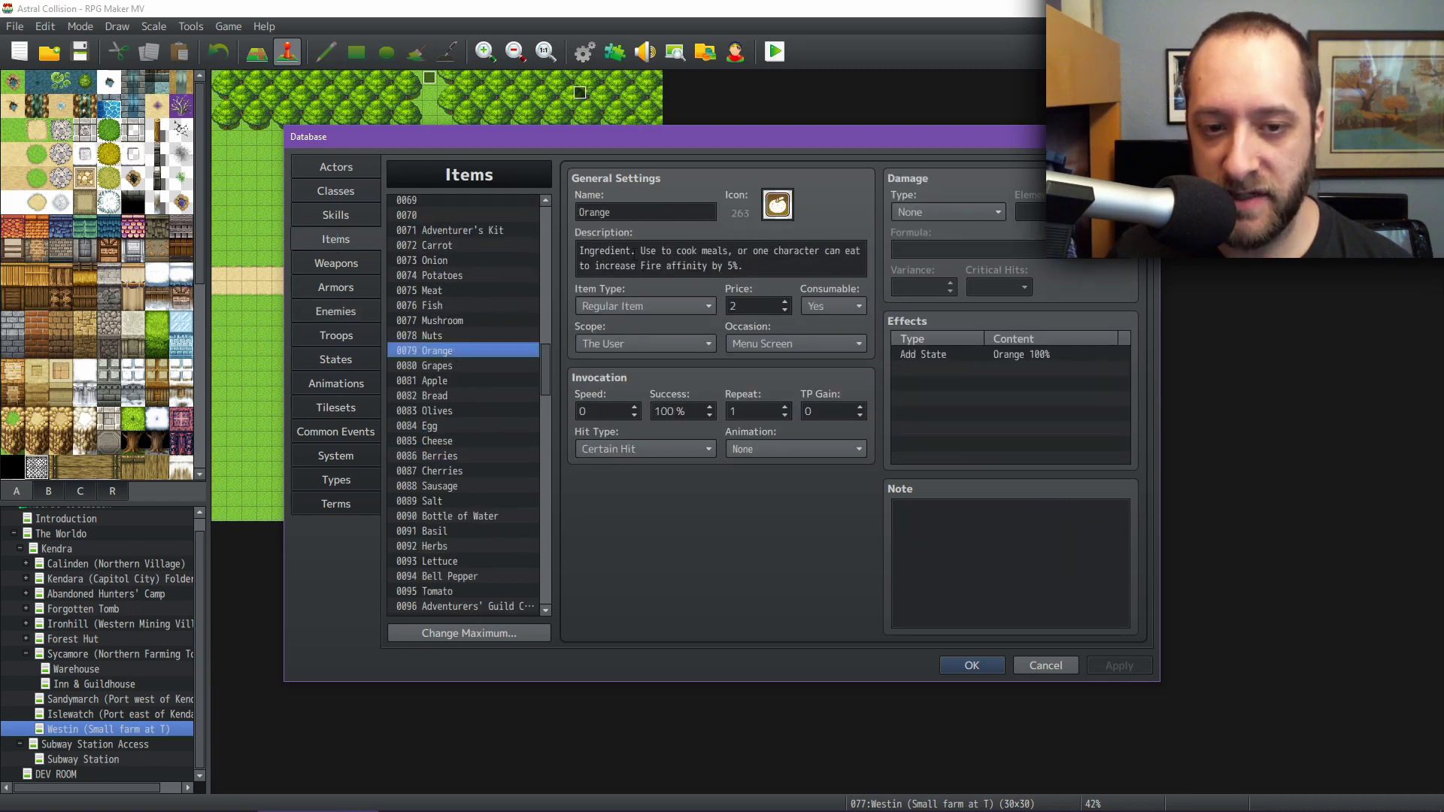
left_click(453, 364)
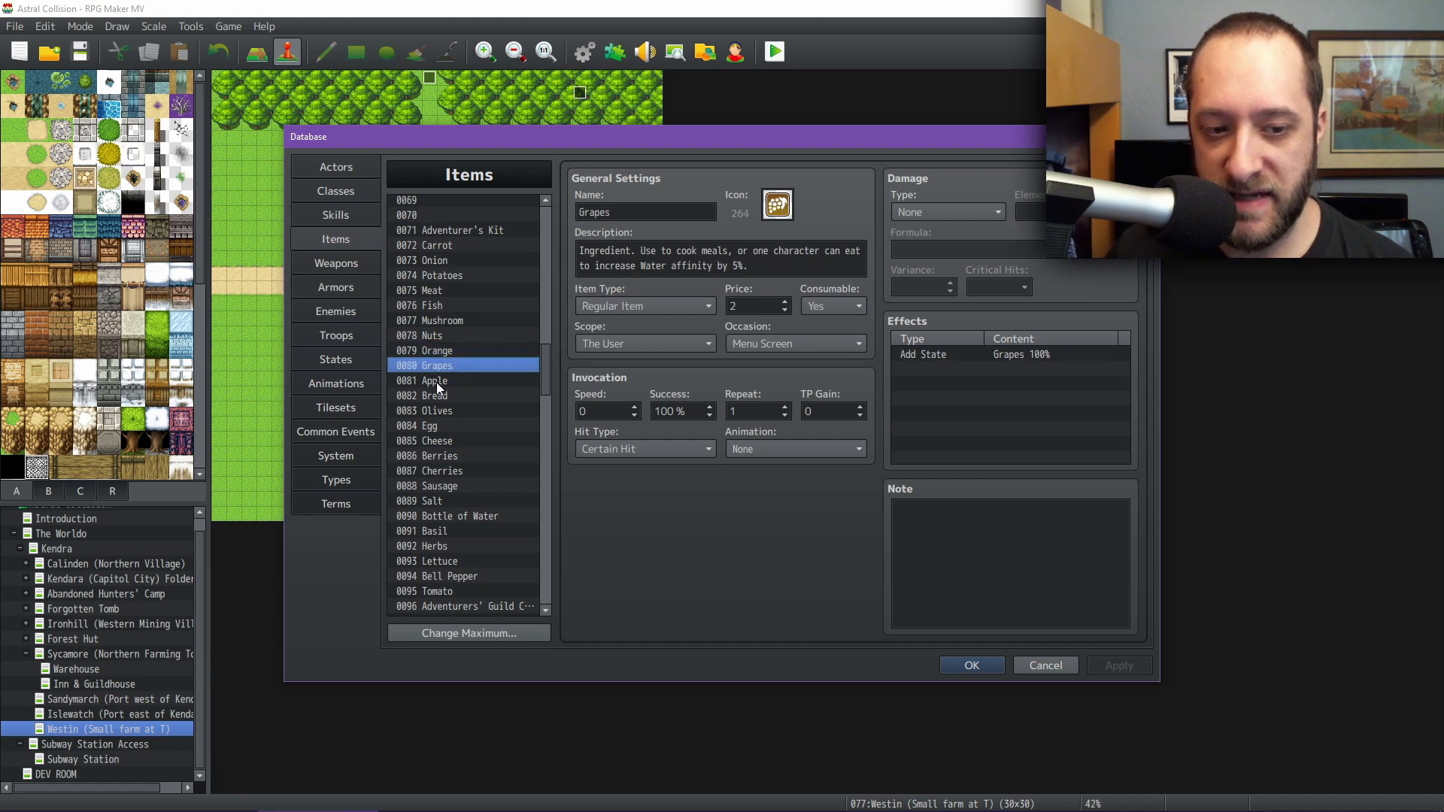
left_click(436, 382)
left_click(448, 471)
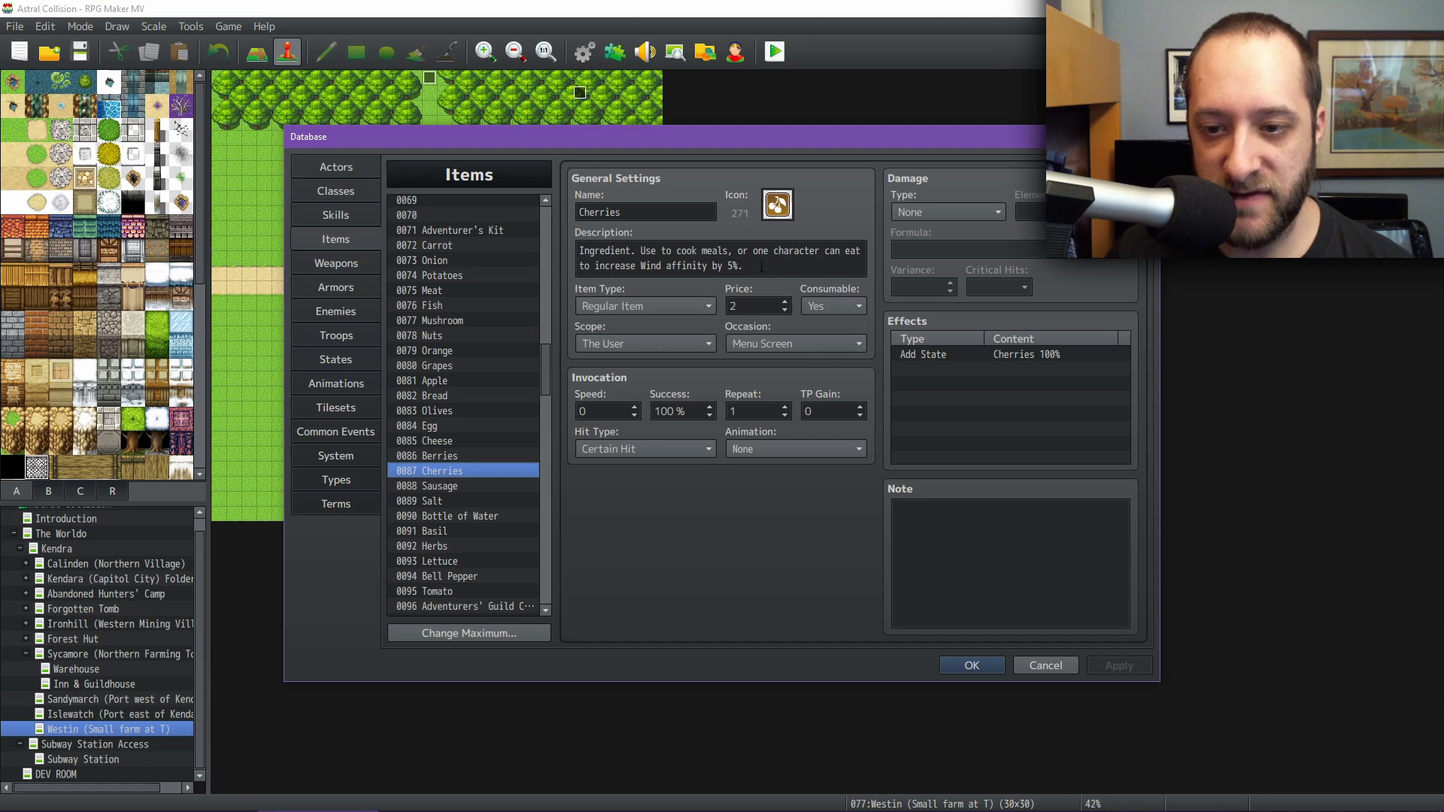
- Go back to the enemies and compare the element rates and action patterns of the four elemental Oozes
left_click(343, 215)
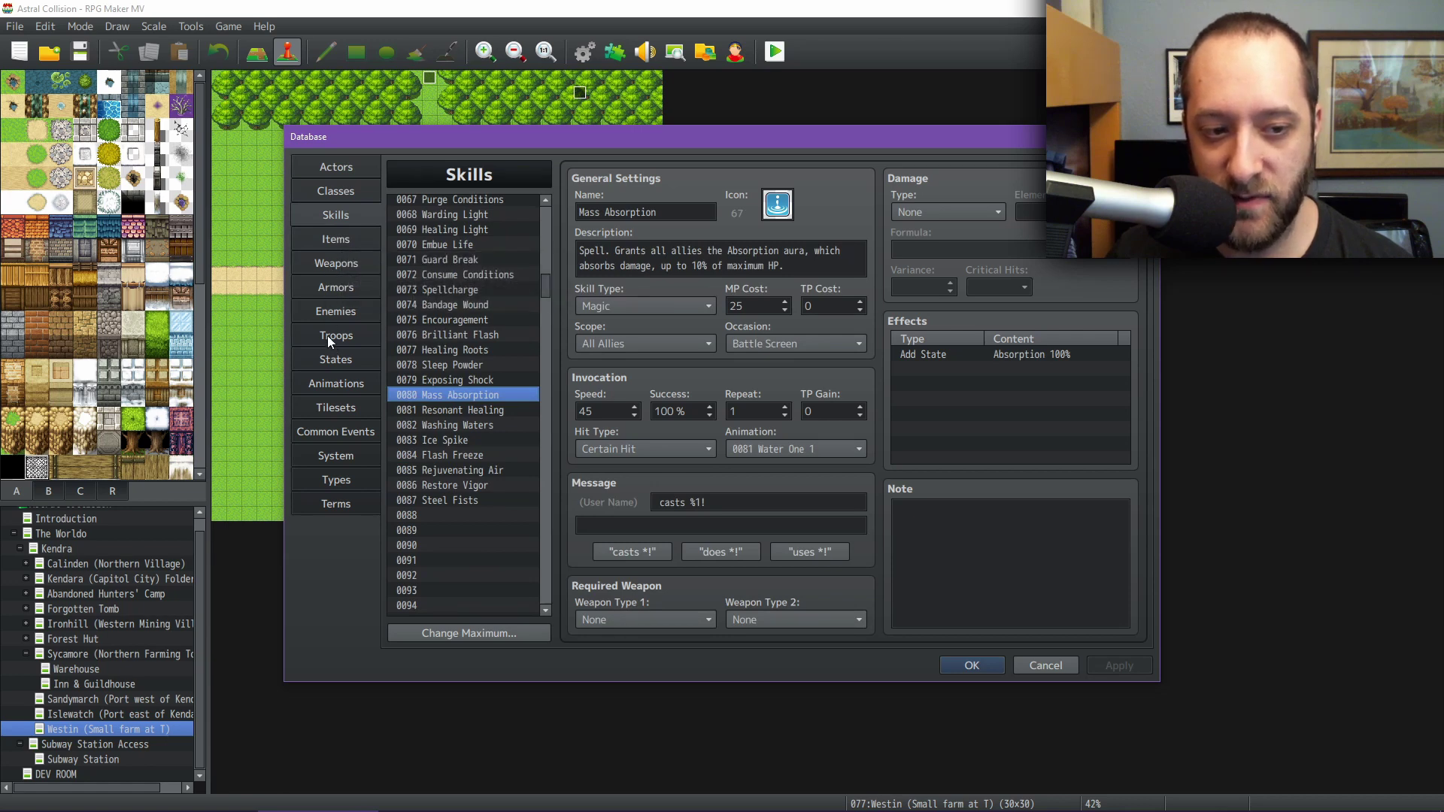
left_click(331, 310)
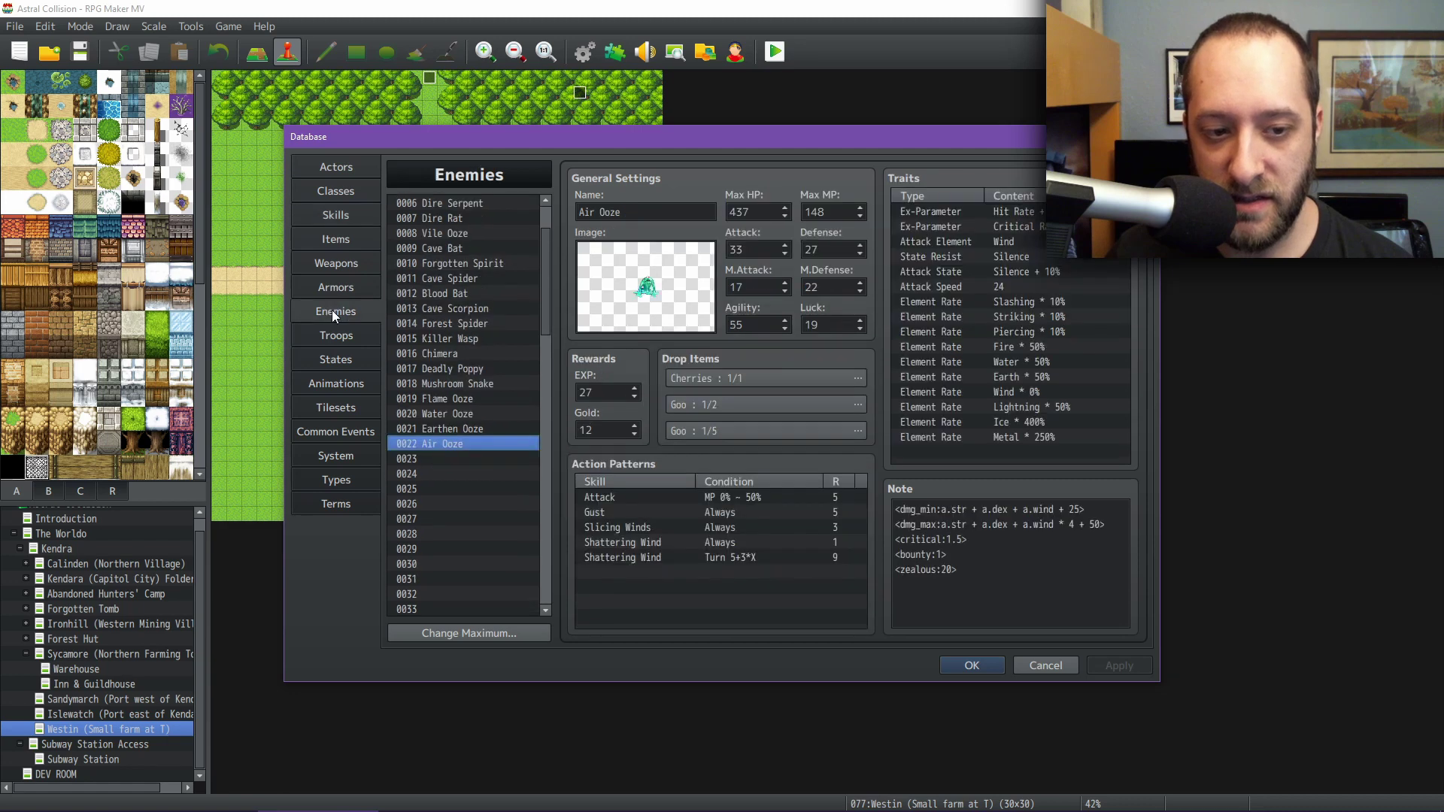
left_click(450, 399)
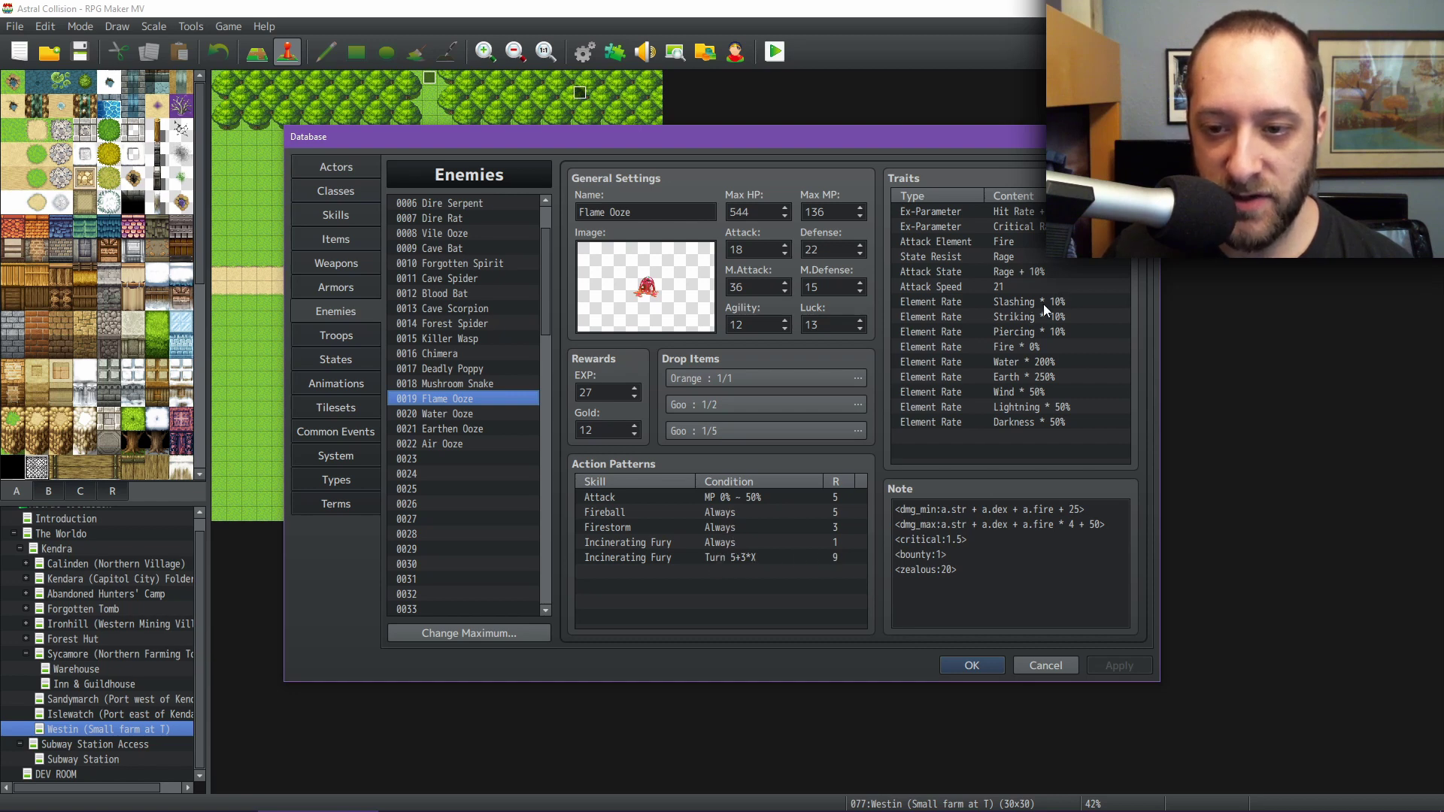
left_click(1031, 350)
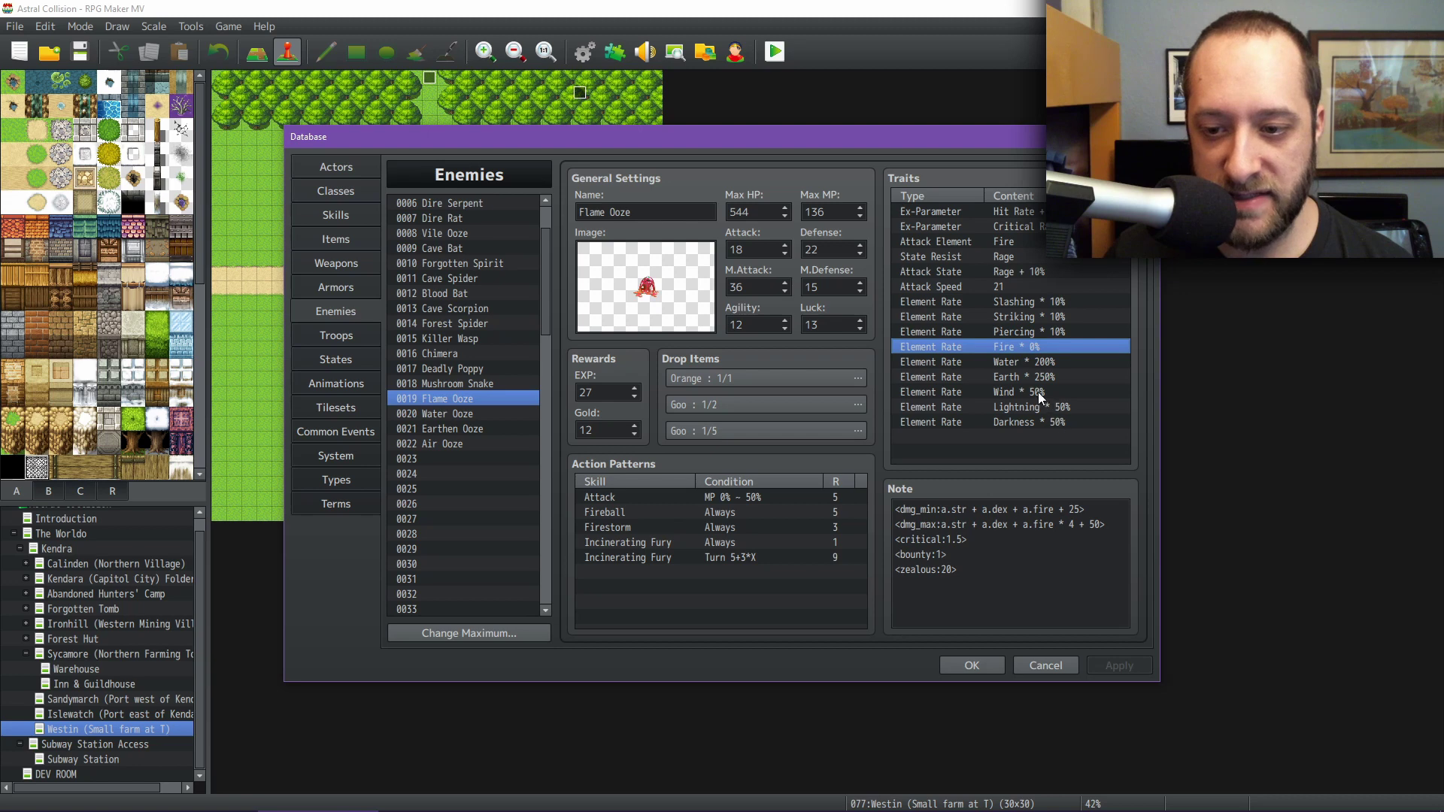
left_click(455, 413)
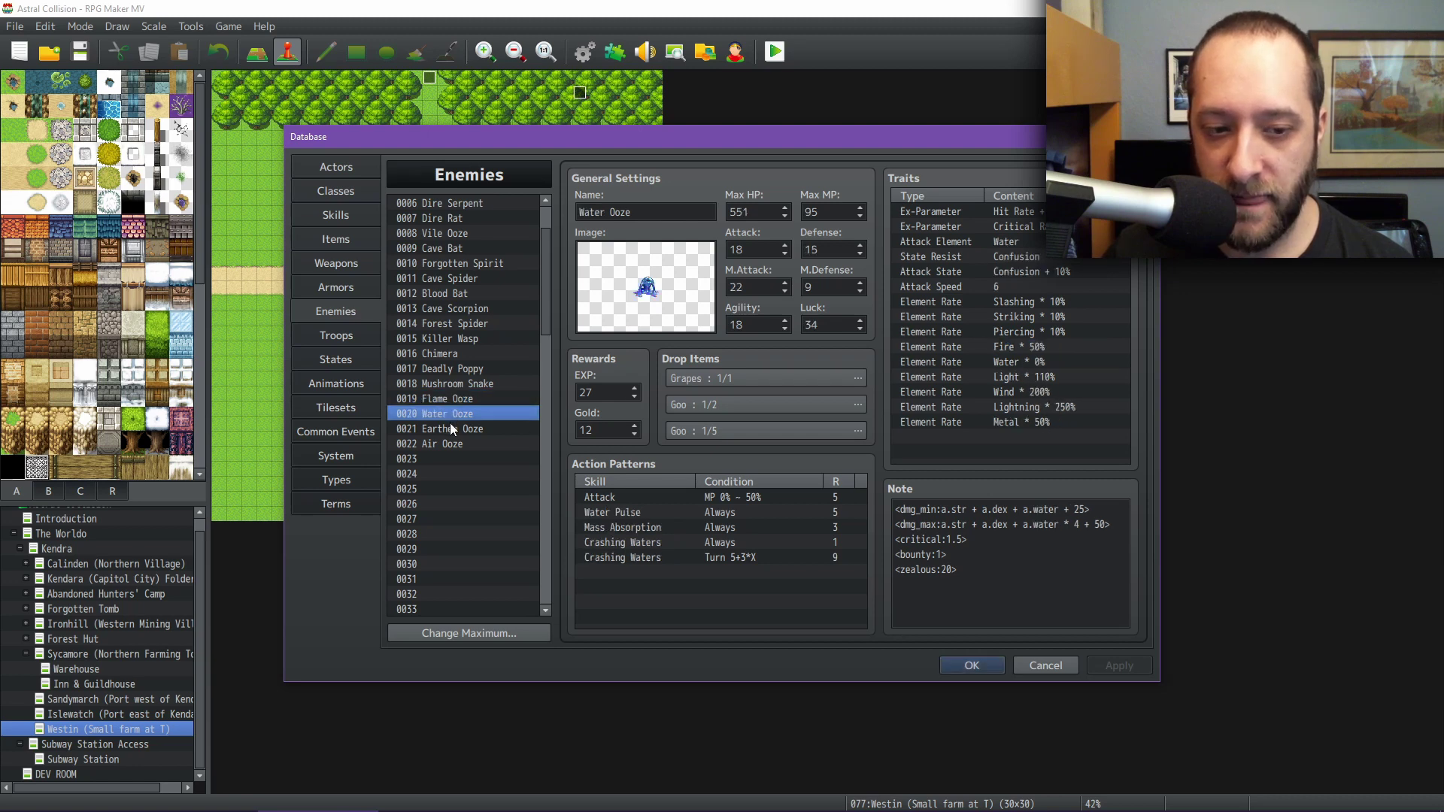
left_click(452, 430)
left_click(453, 445)
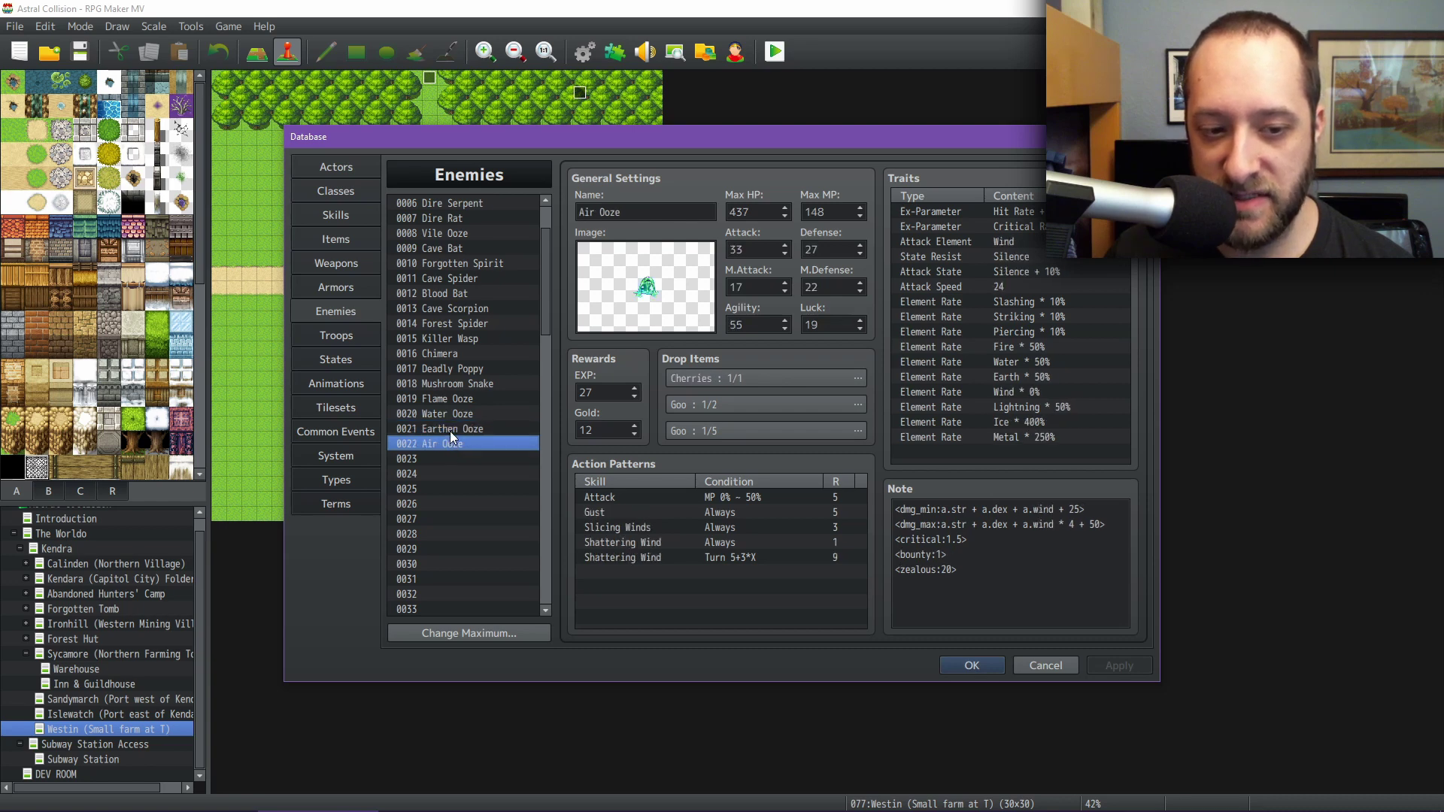
left_click(453, 430)
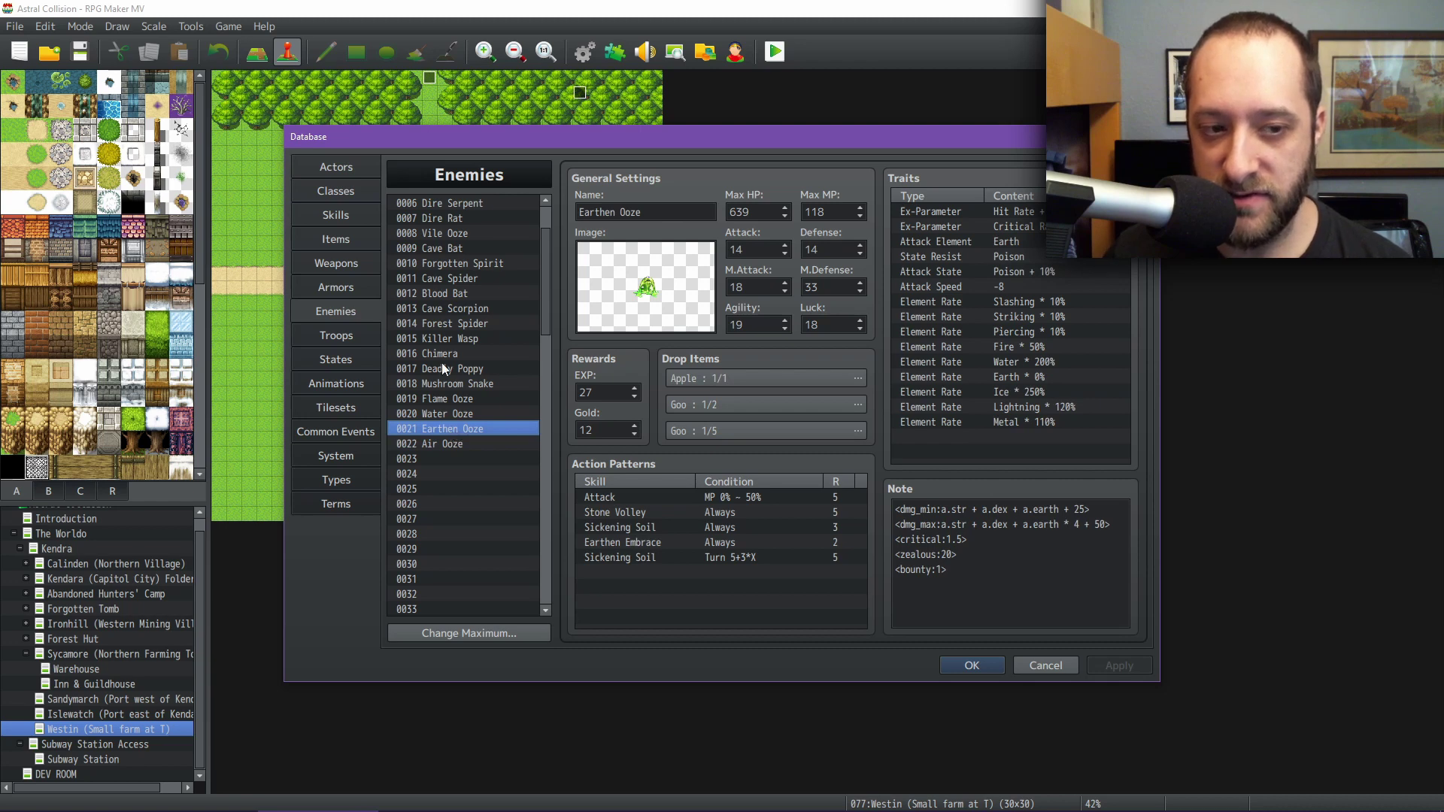
- Look through the enemy troops from number 0054 back to 0046 to examine their compositions
left_click(335, 336)
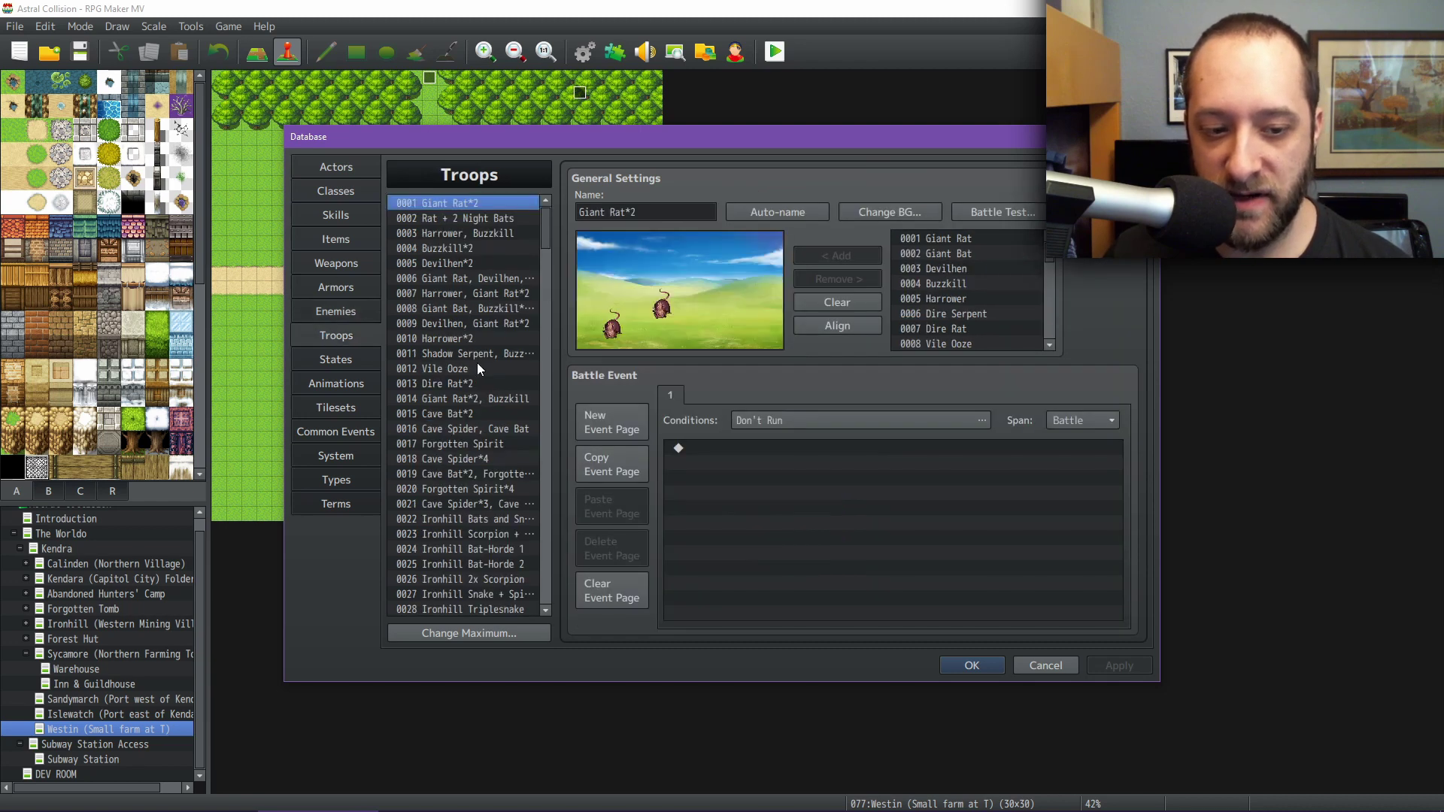
scroll(495, 427, "down", 11)
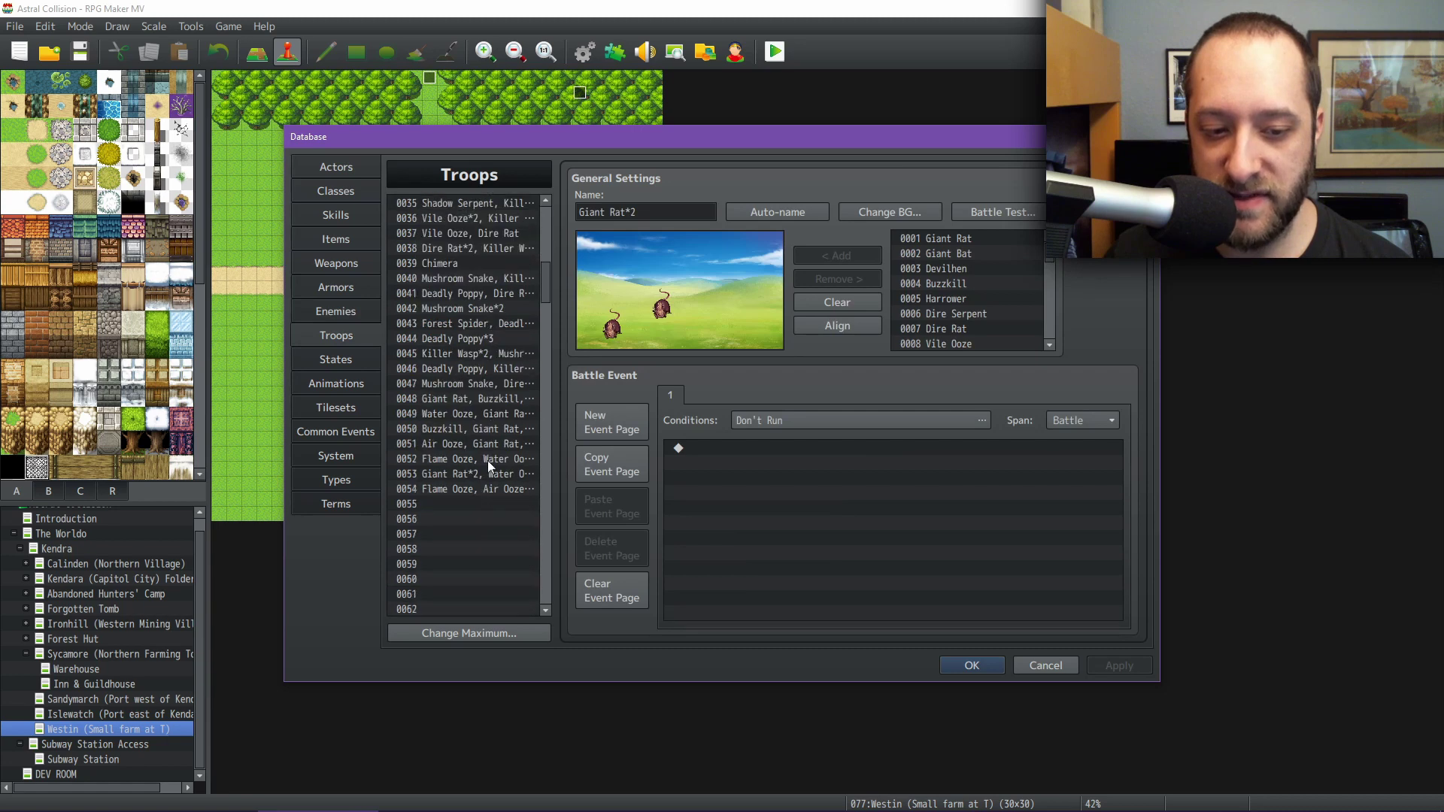
left_click(481, 488)
key("Up")
key("Up")
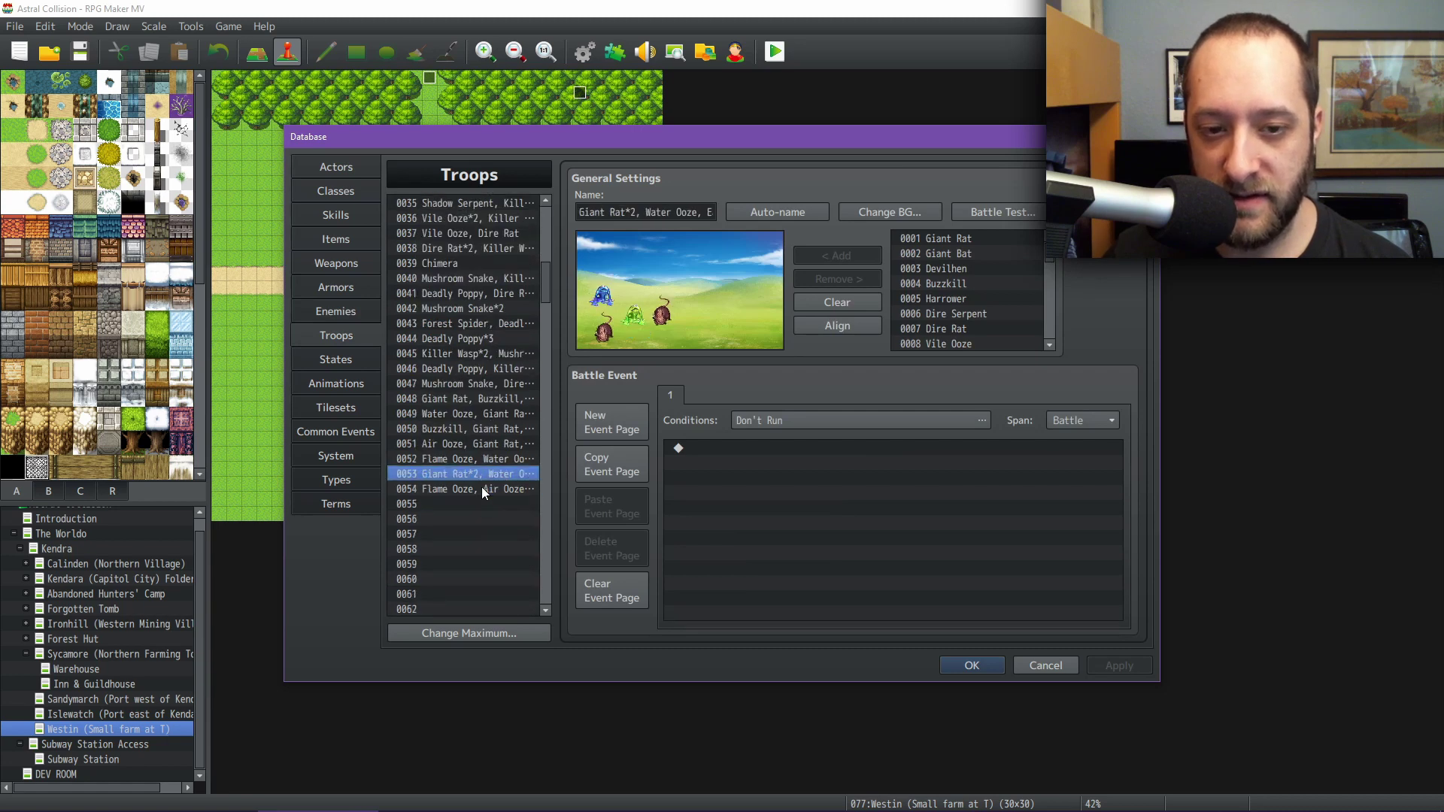
key("Up")
key("Up")
key("Up")
key("Up")
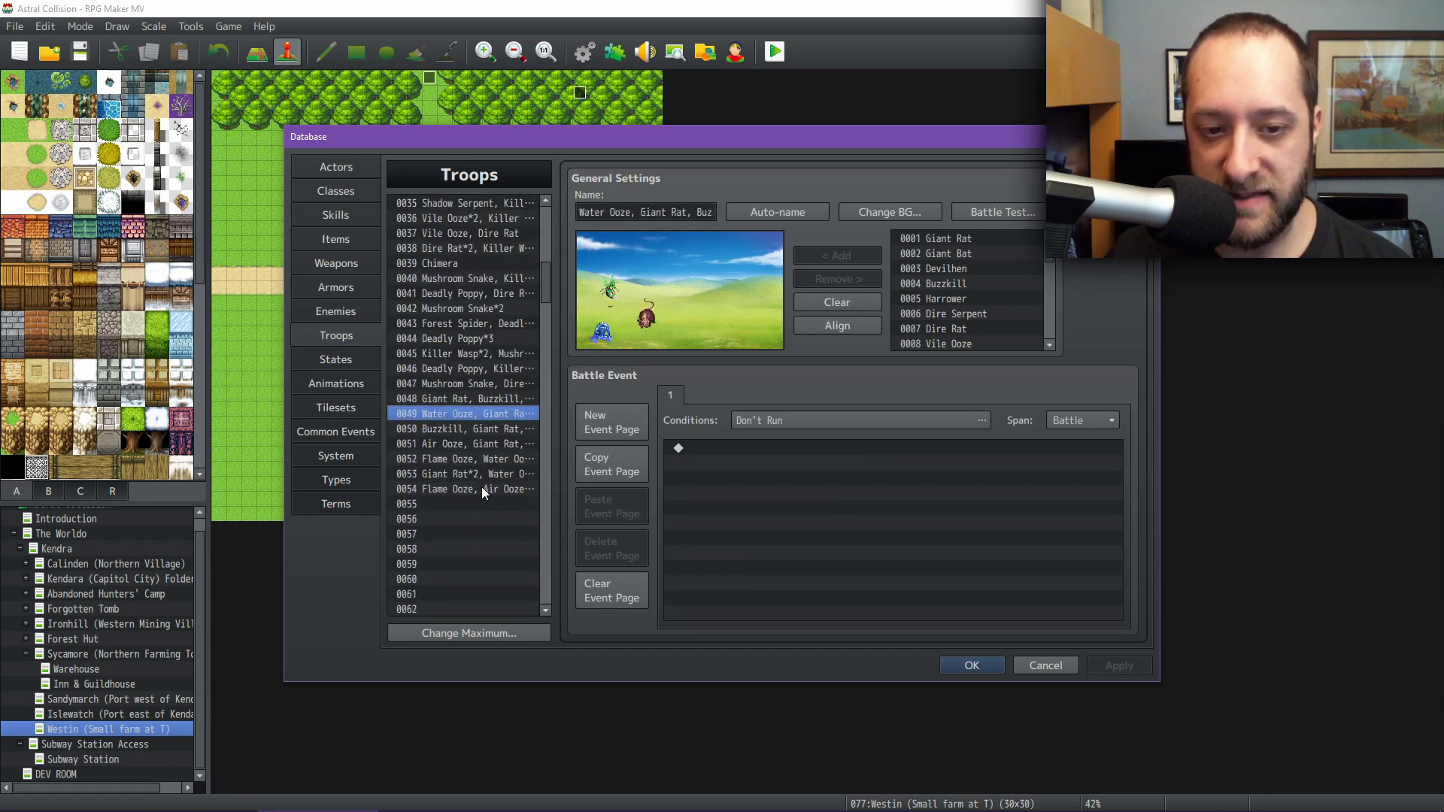
key("Up")
key("Up")
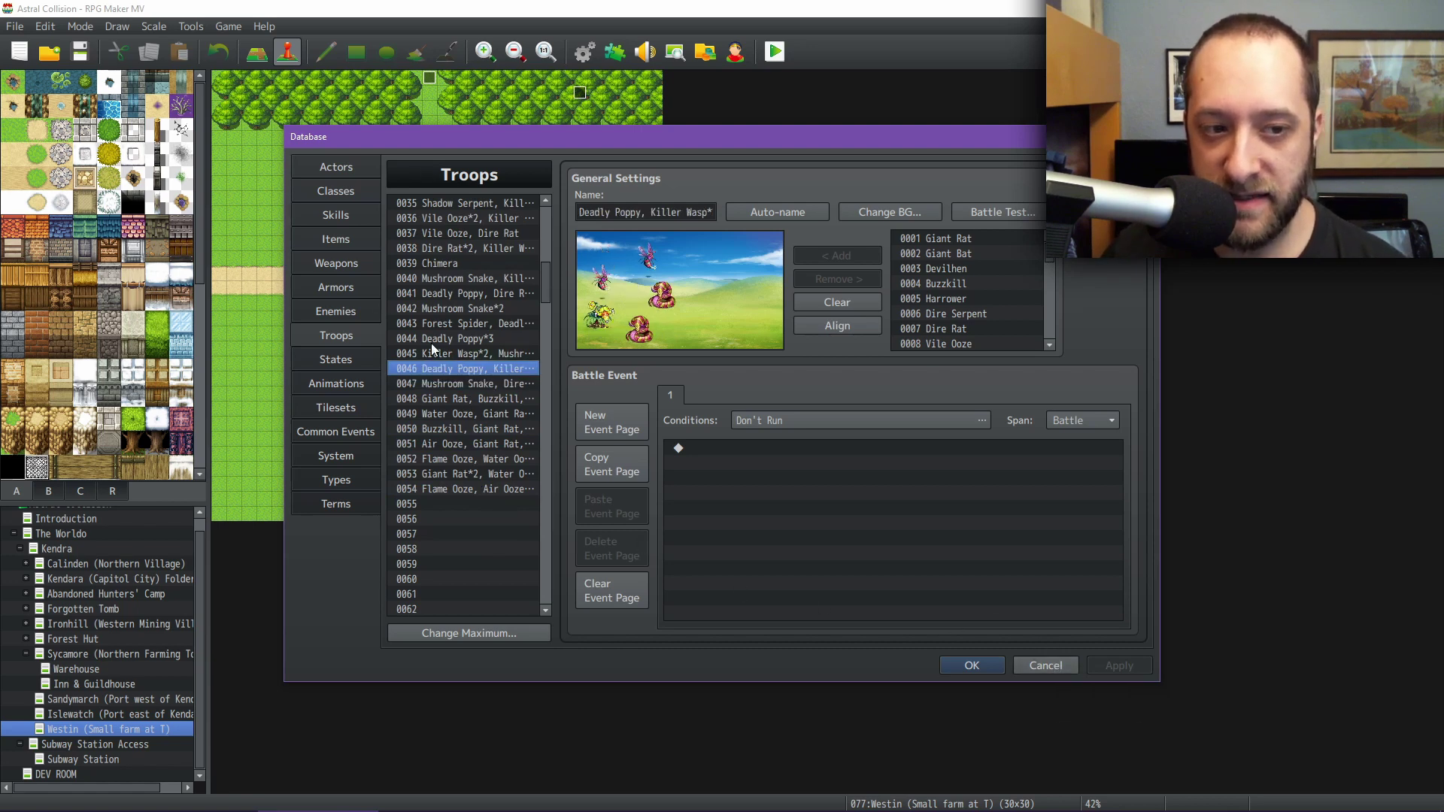
- Review the Deadly Poppy and Mushroom Snake enemies' stats, action patterns and traits, then close the database
left_click(345, 310)
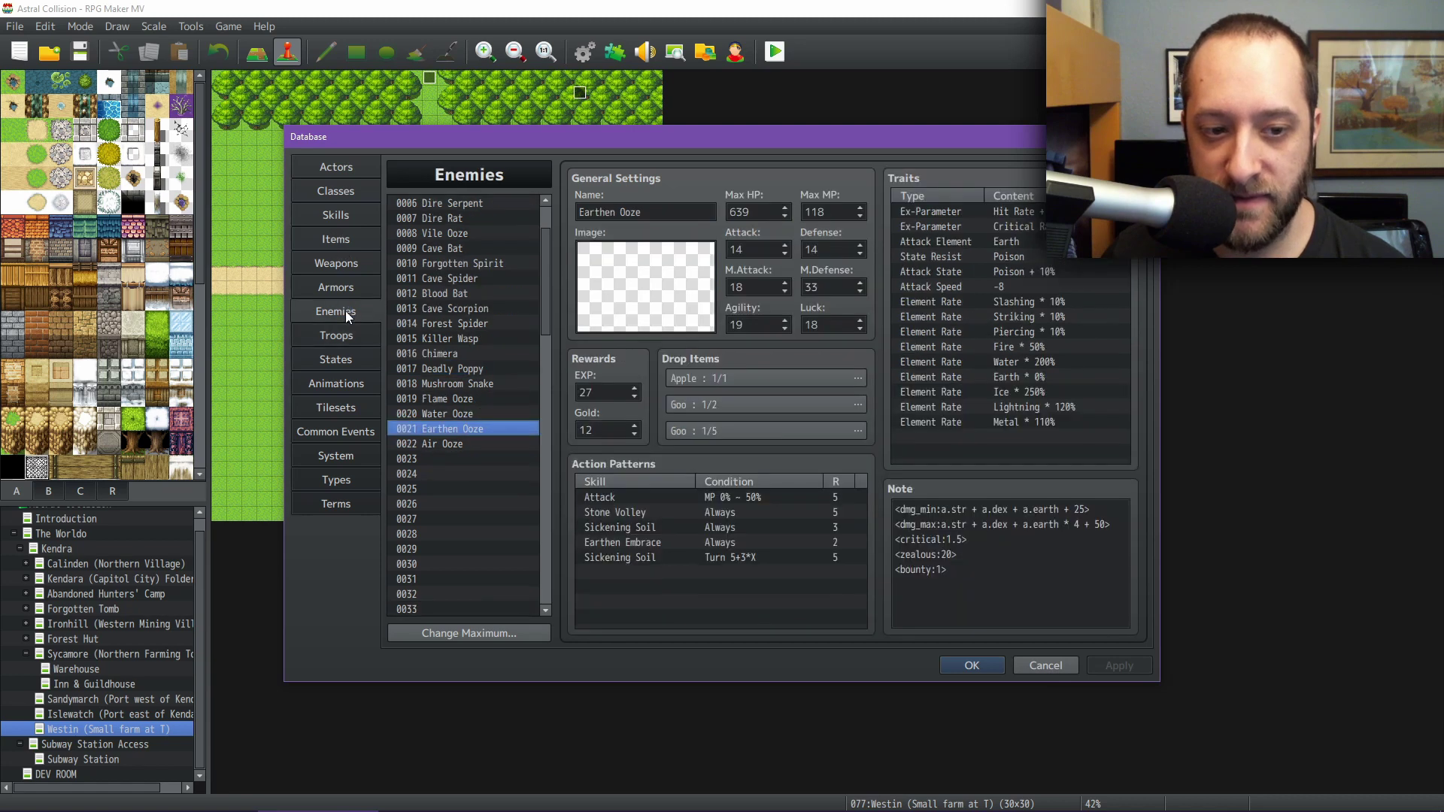
left_click(476, 367)
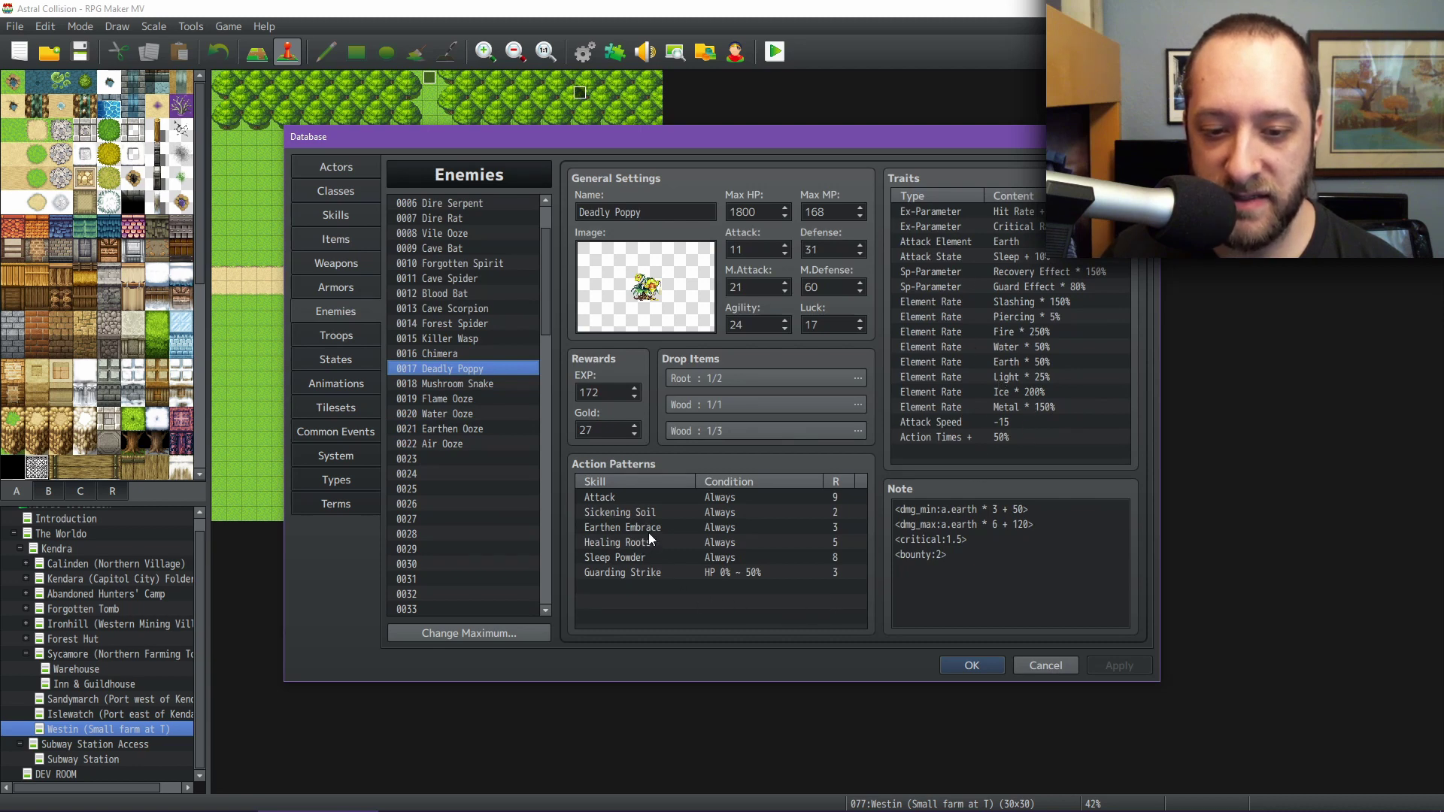
left_click(464, 383)
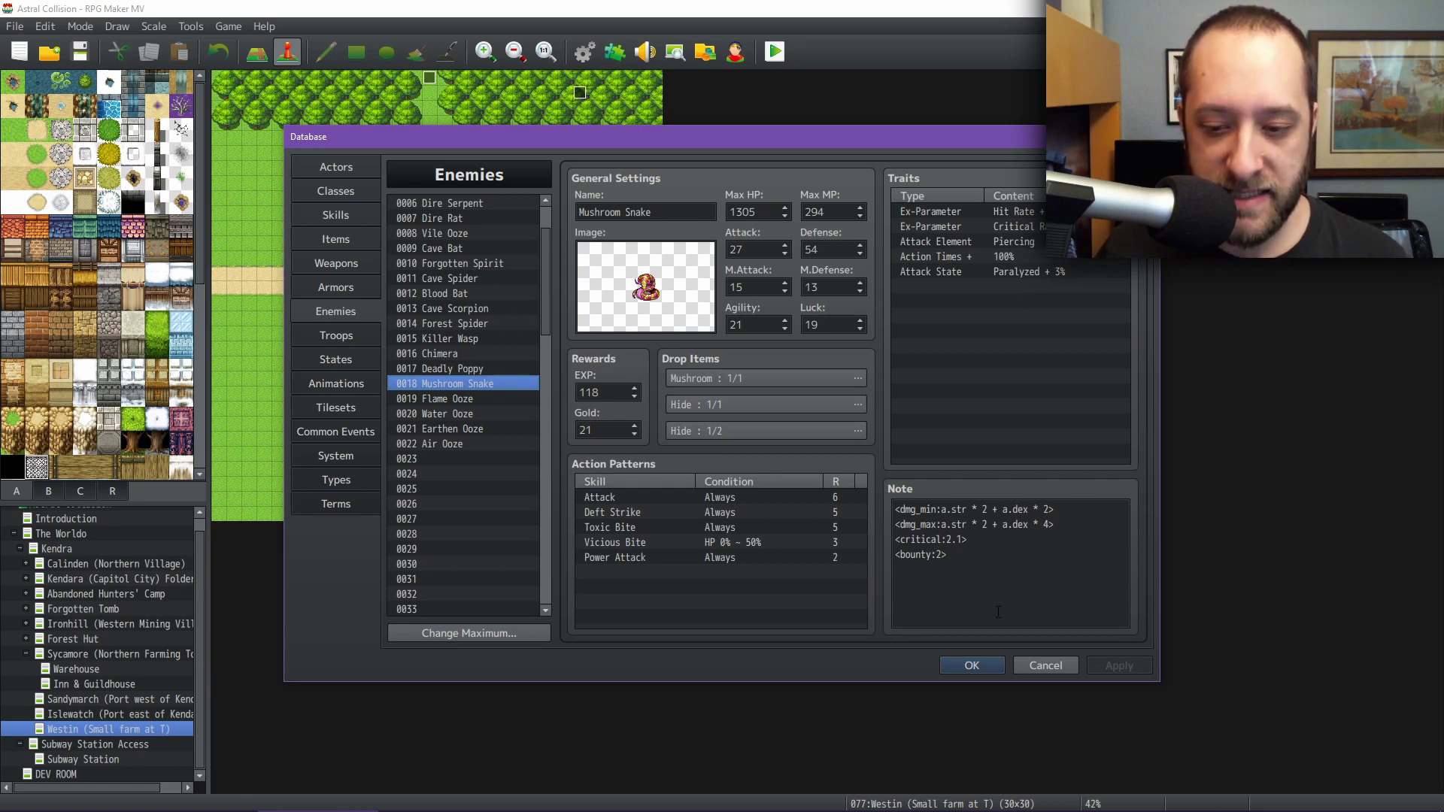
left_click(974, 666)
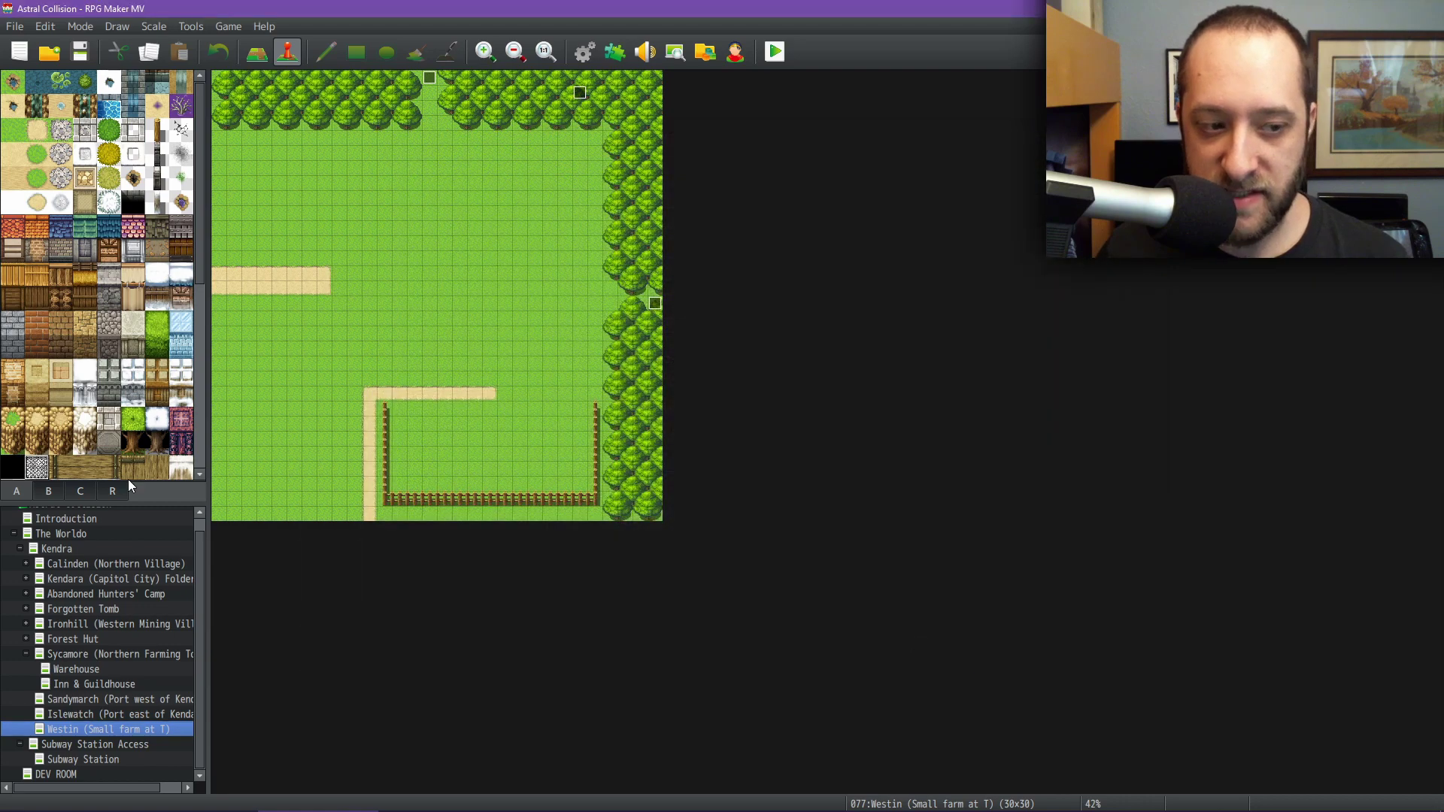
- Open The Worldo map and look over the northern part of its continents
left_click(60, 534)
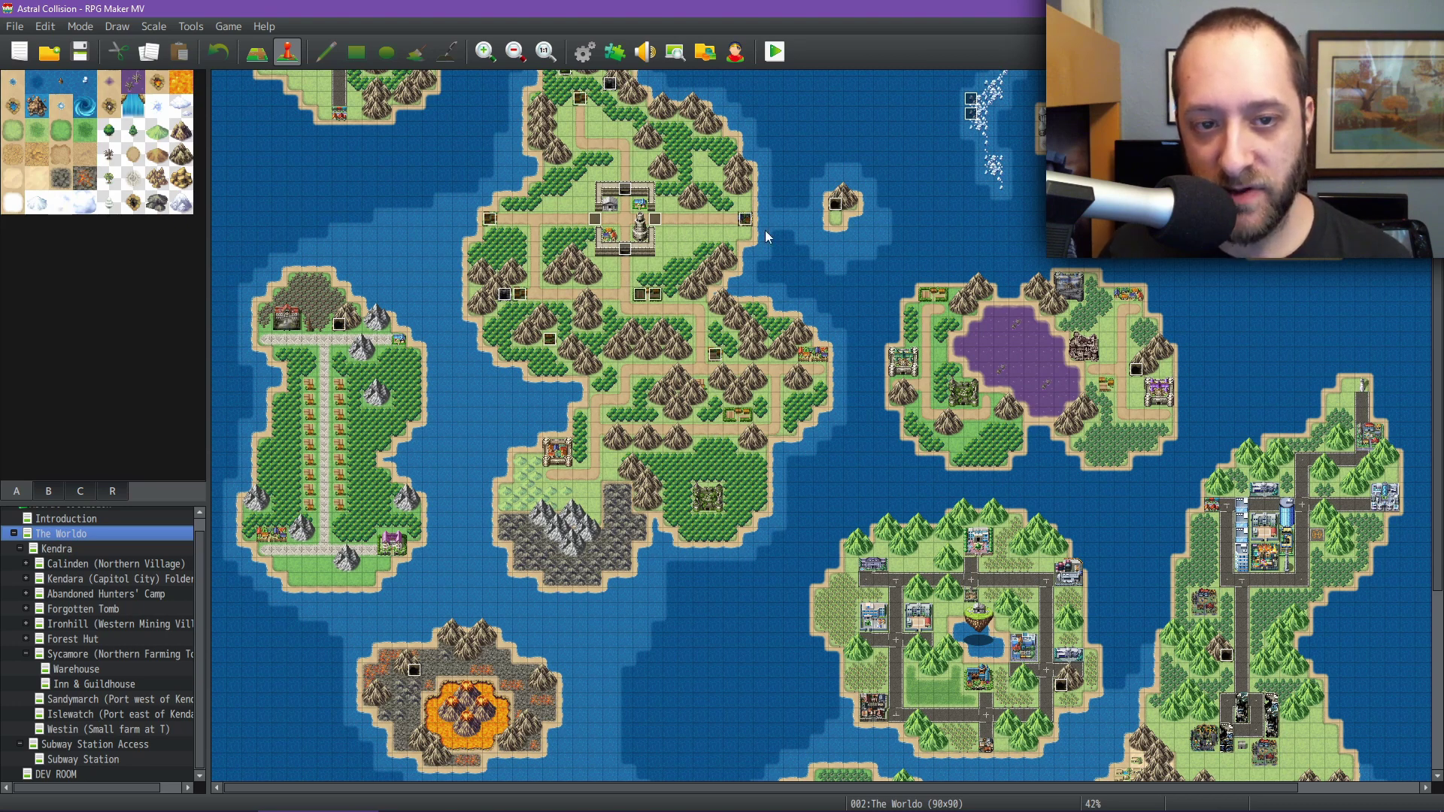
scroll(665, 295, "up", 3)
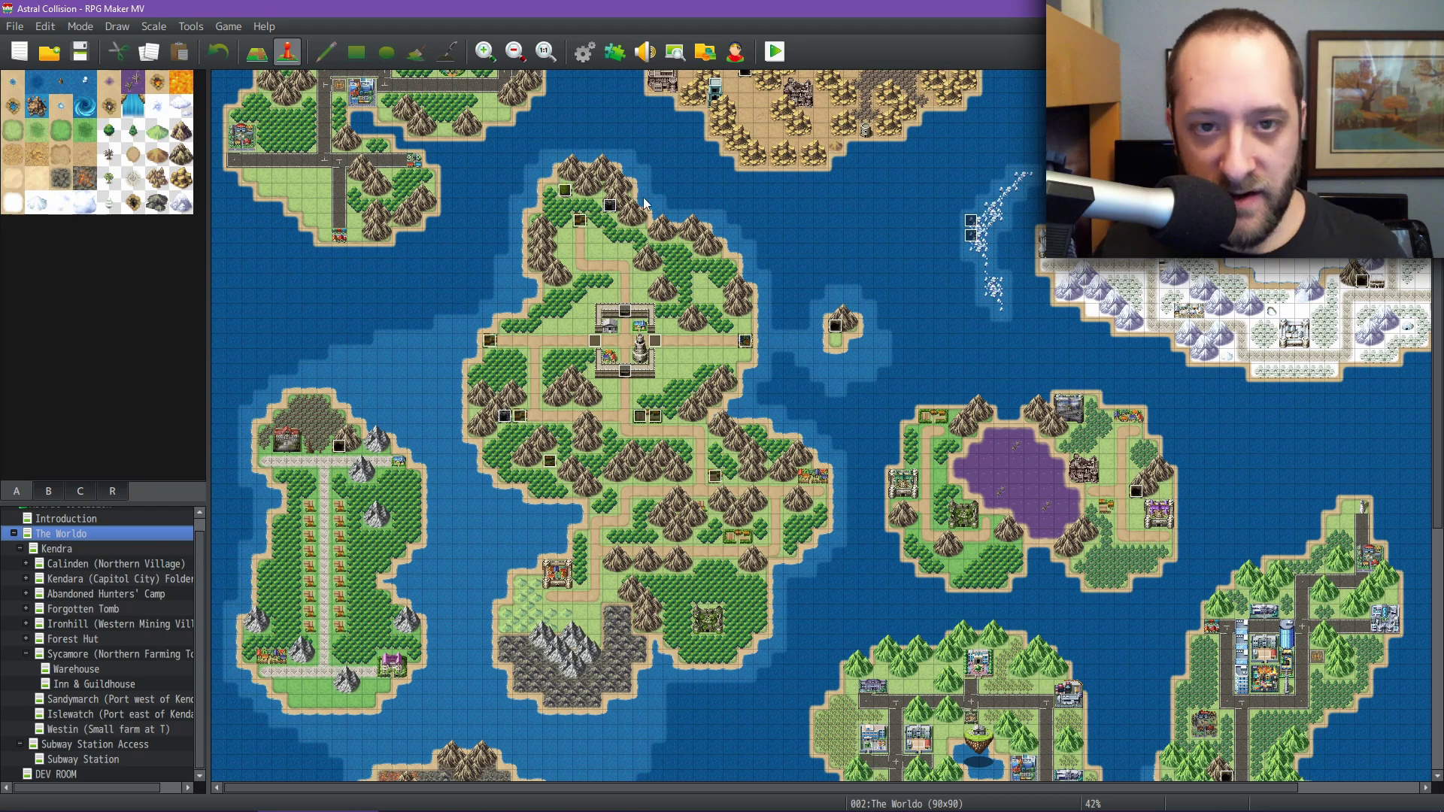
left_click(586, 52)
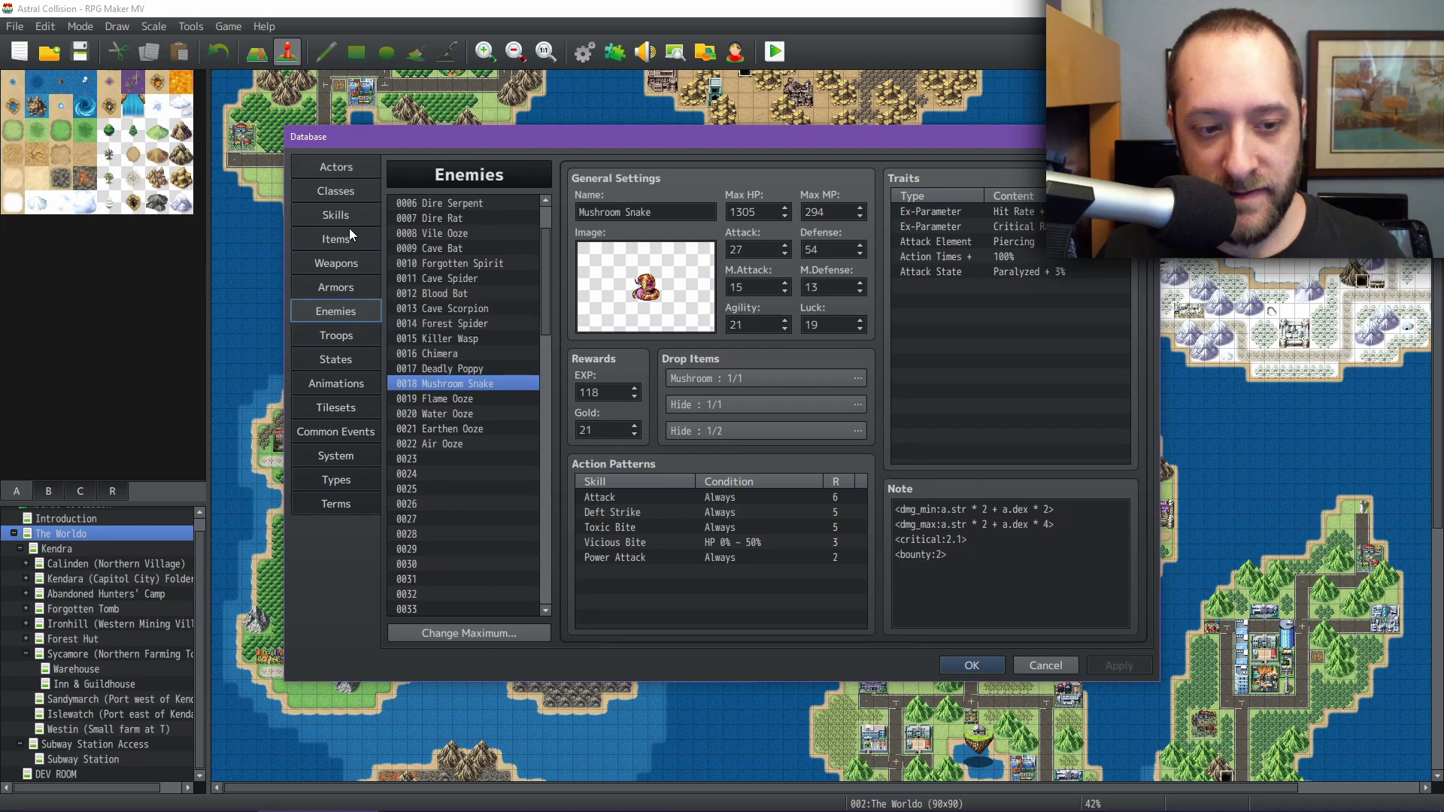
left_click(981, 667)
- Start a playtest with the changes saved and load save File 2
left_click(775, 52)
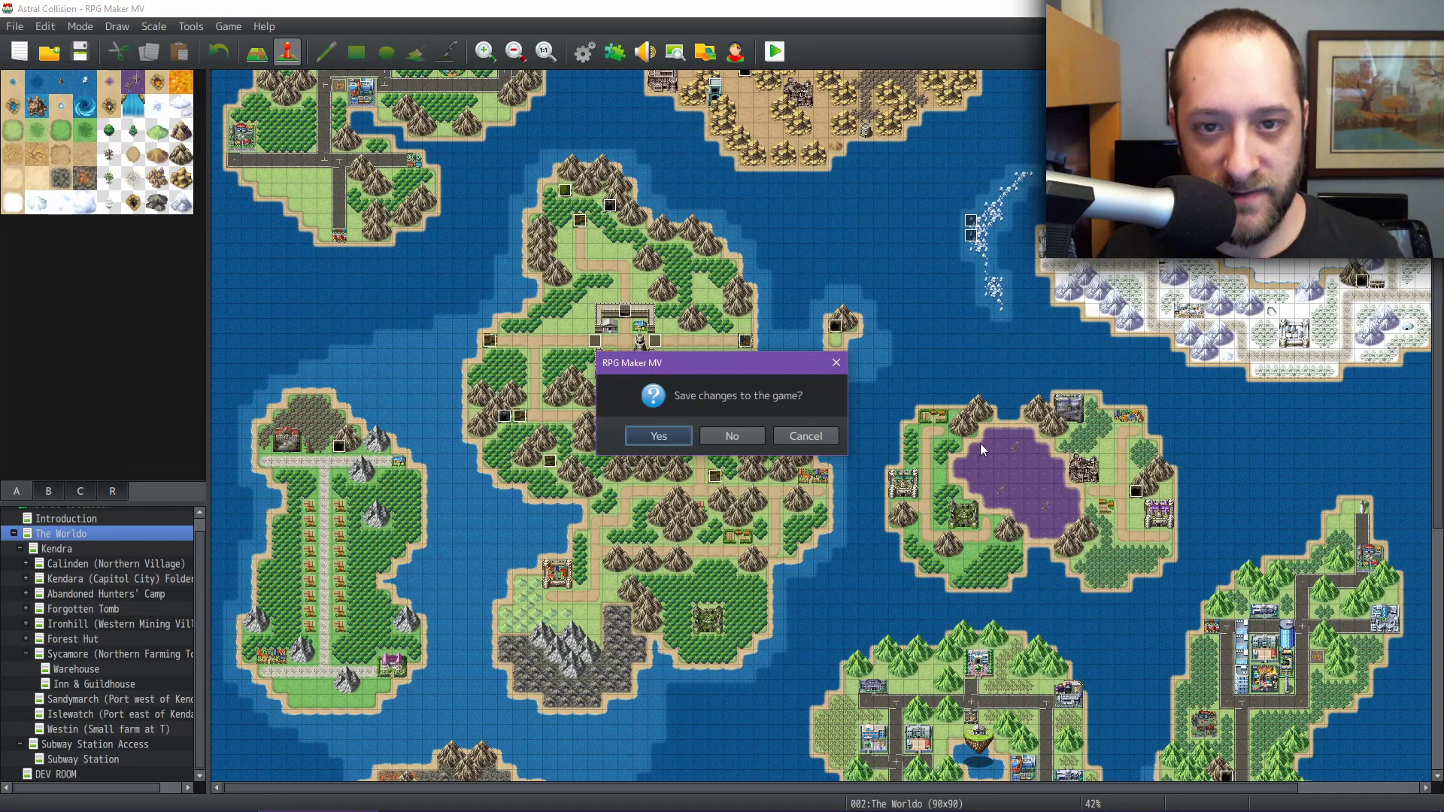
key("Return")
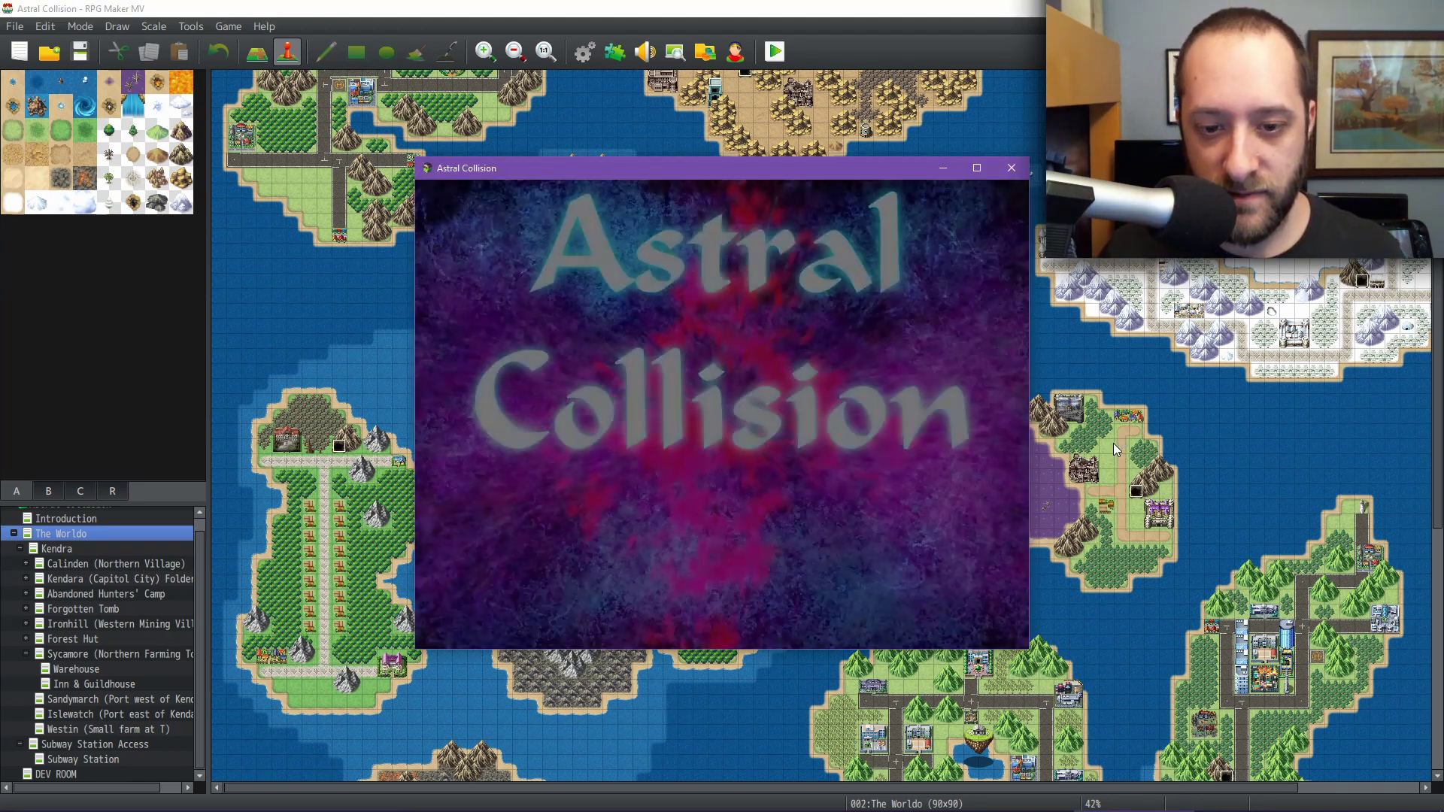
key("Return")
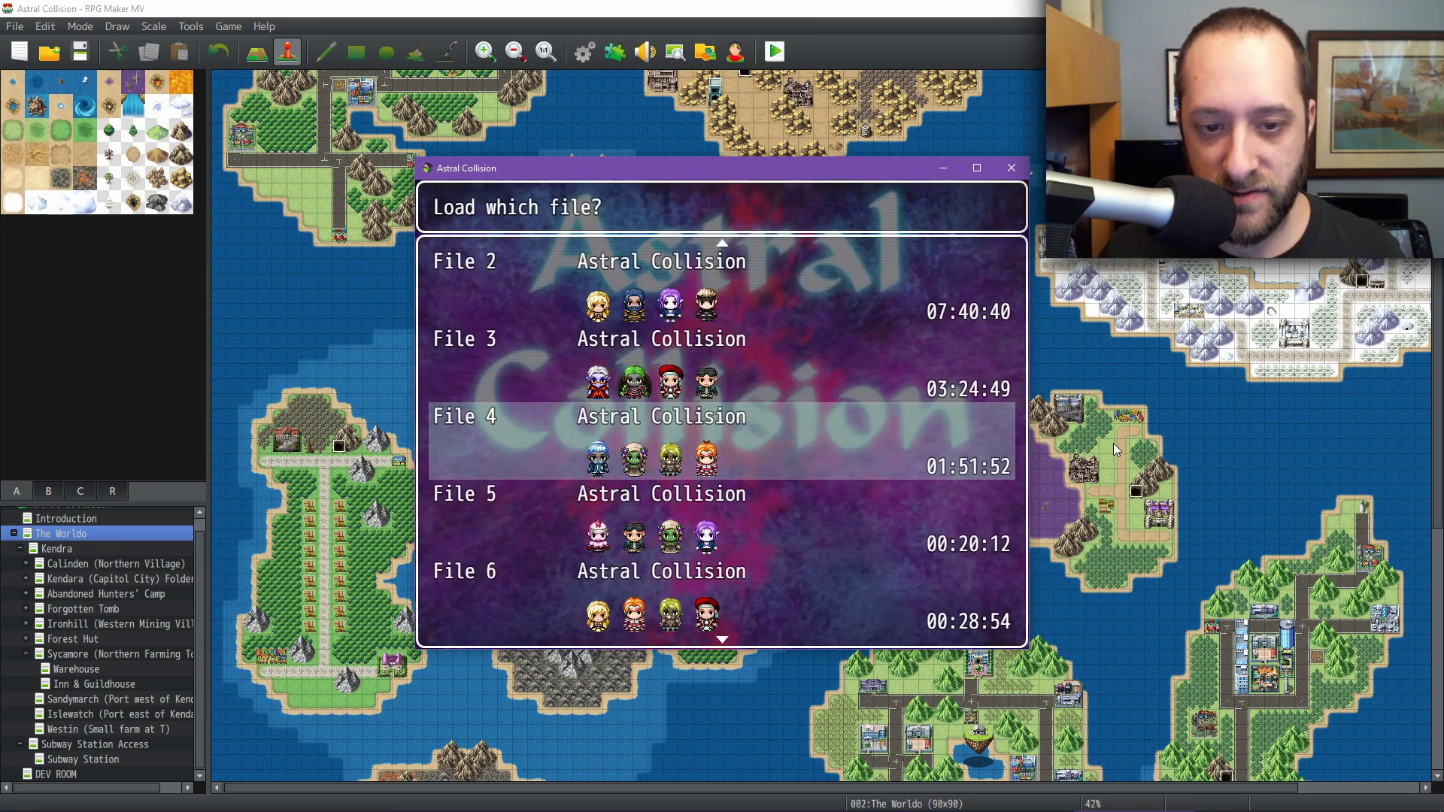
key("Up")
key("Up")
key("Up")
key("Down")
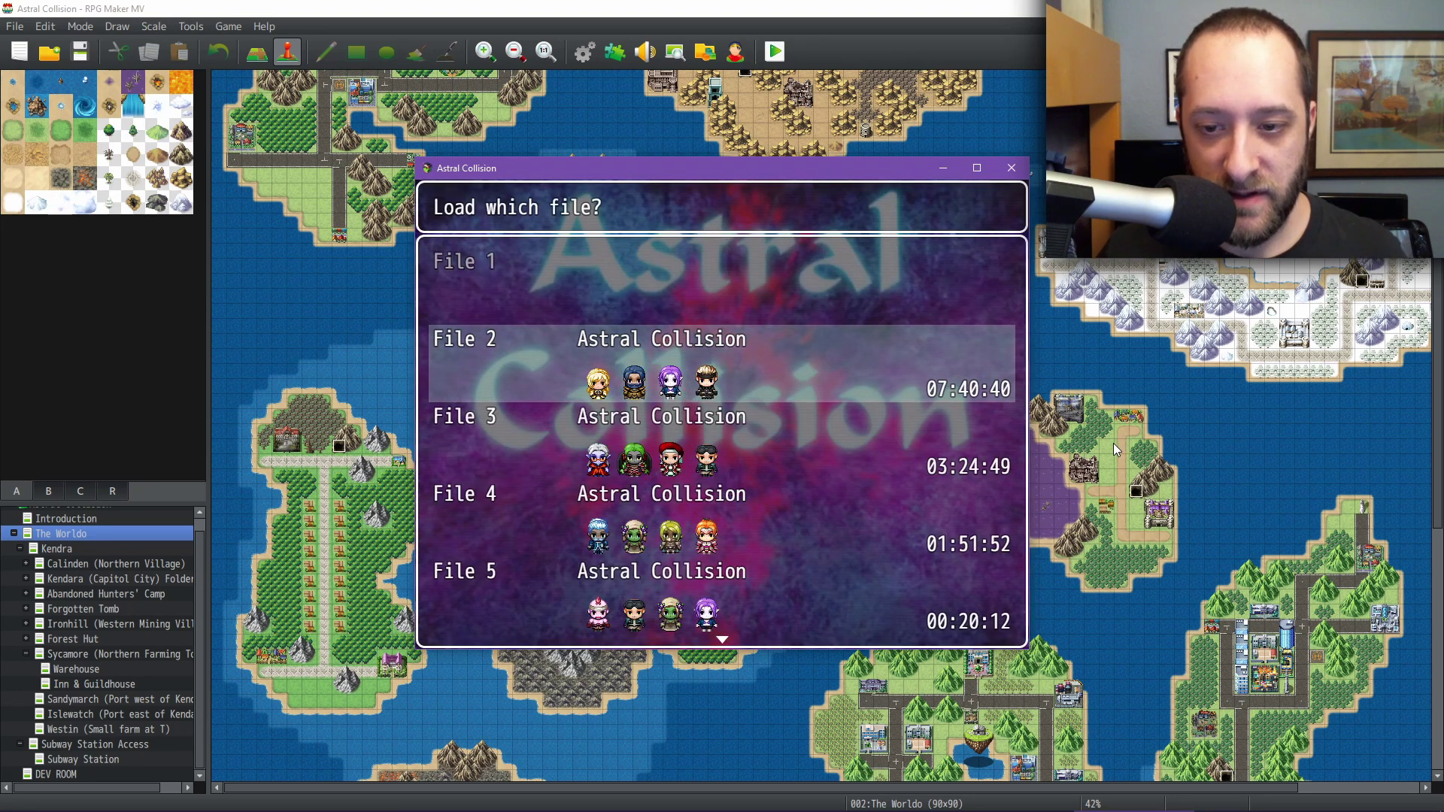
key("Return")
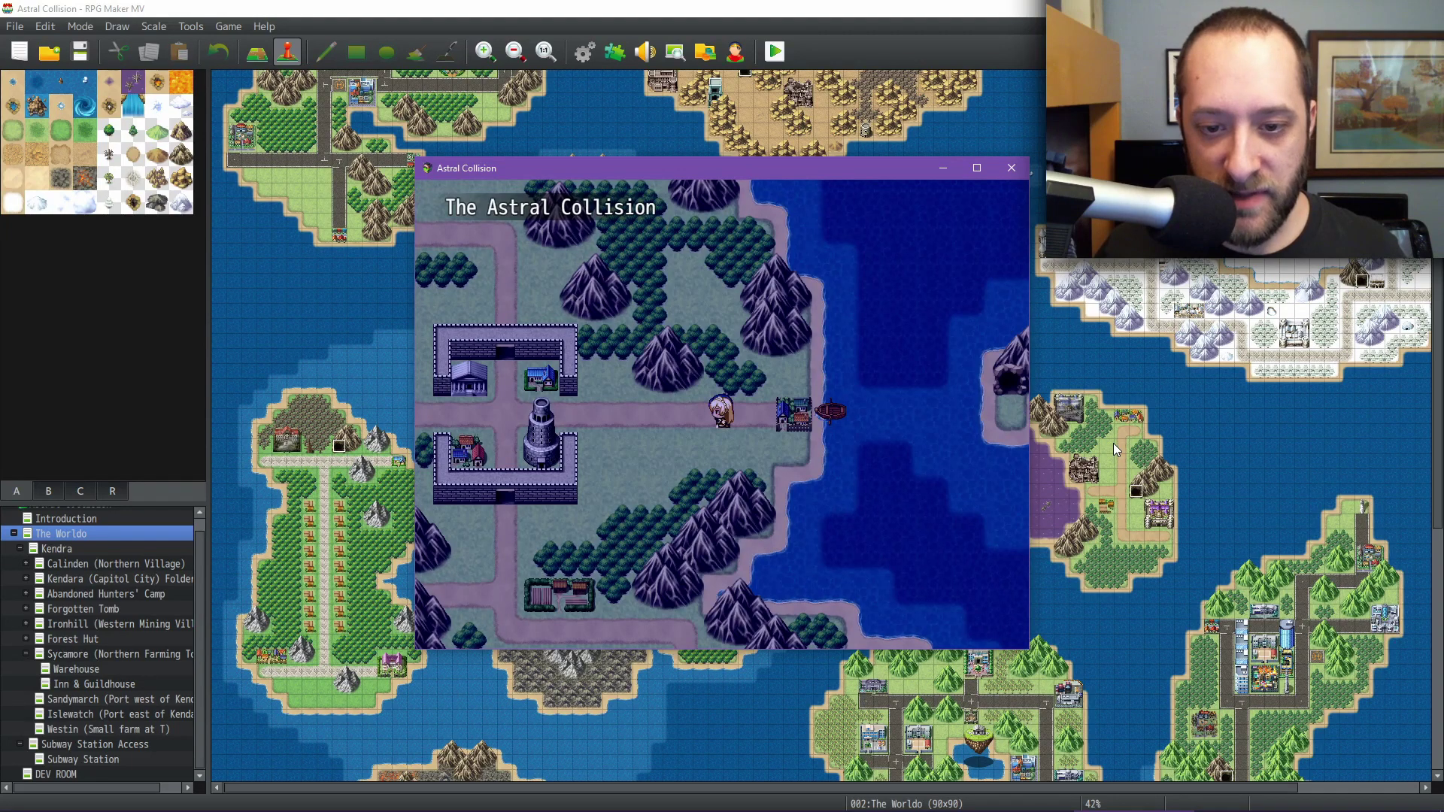
- Walk the party into Islewatch, step back out to the world map, and enter the town again
key("Right")
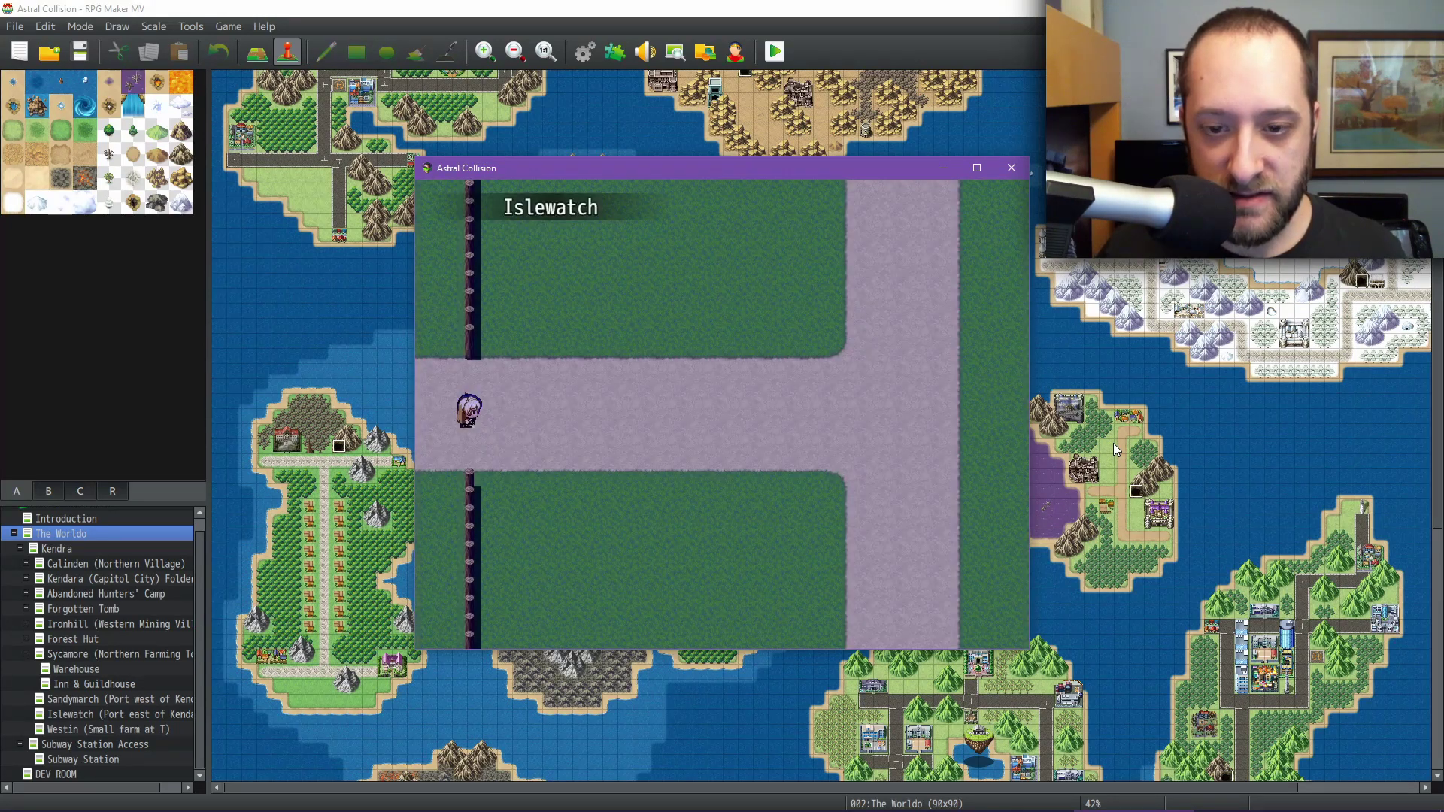
key("Left")
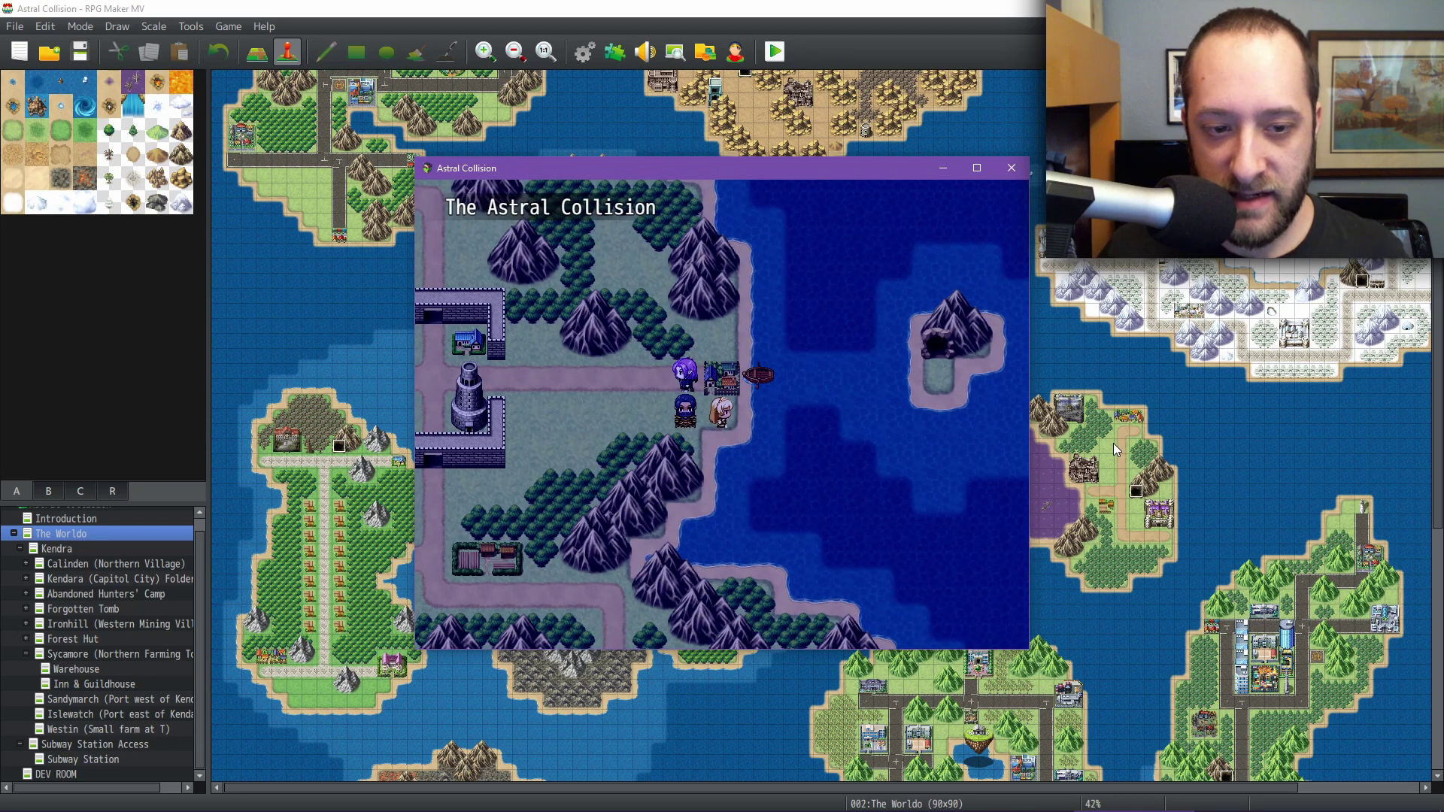
key("Left")
key("Right")
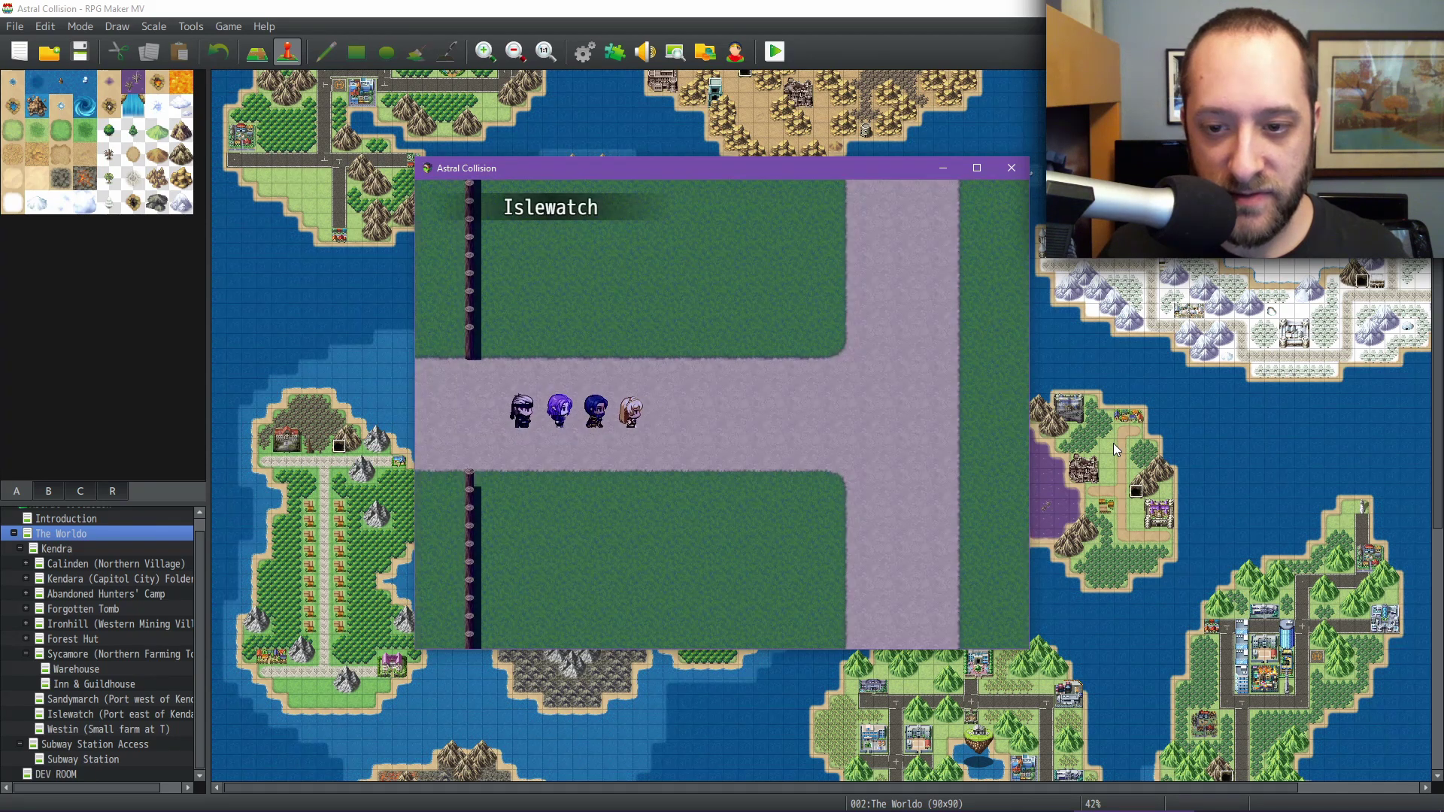
- Walk the party through Islewatch to the eastern dock, and leave the town again for the world map
key("Right")
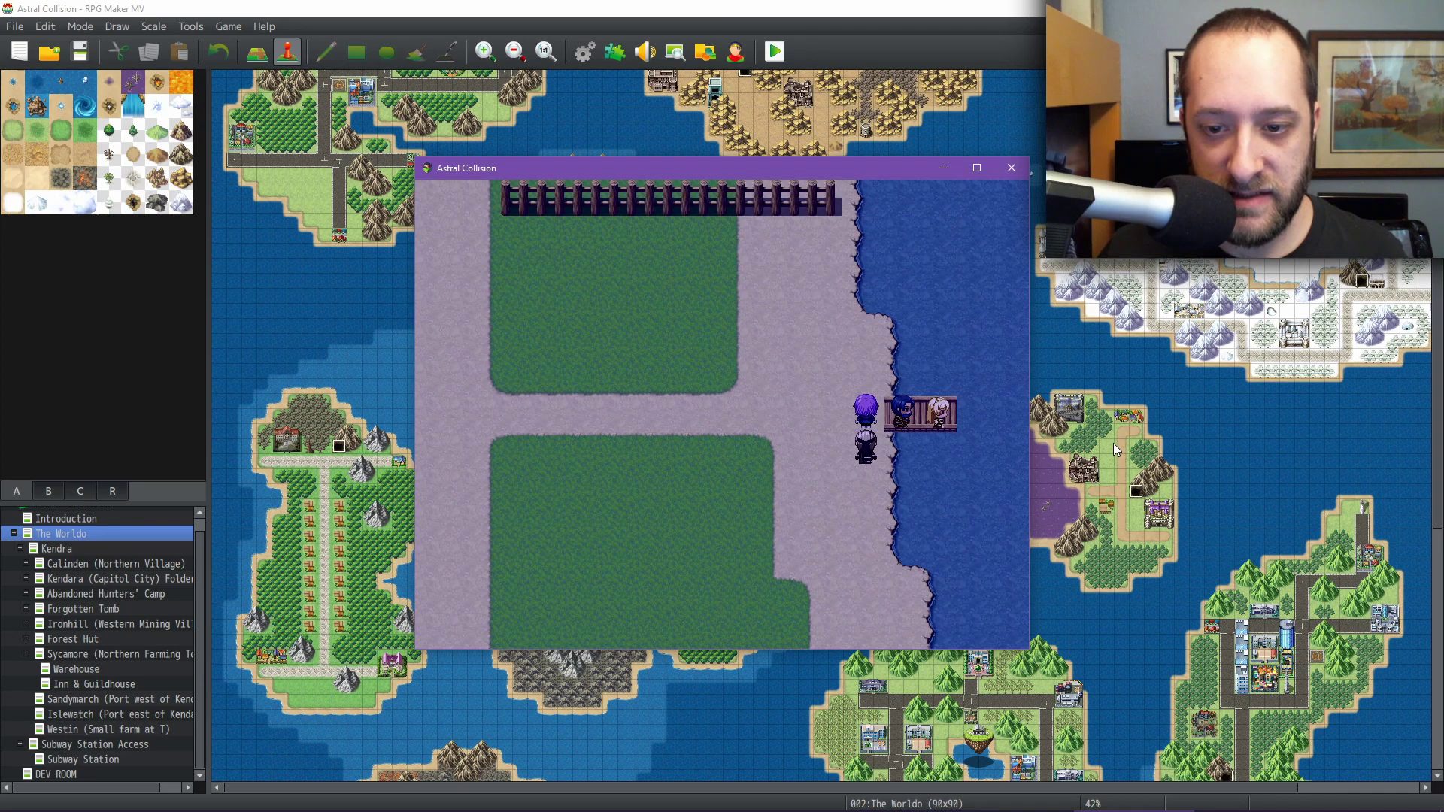
key("Left")
key("Up")
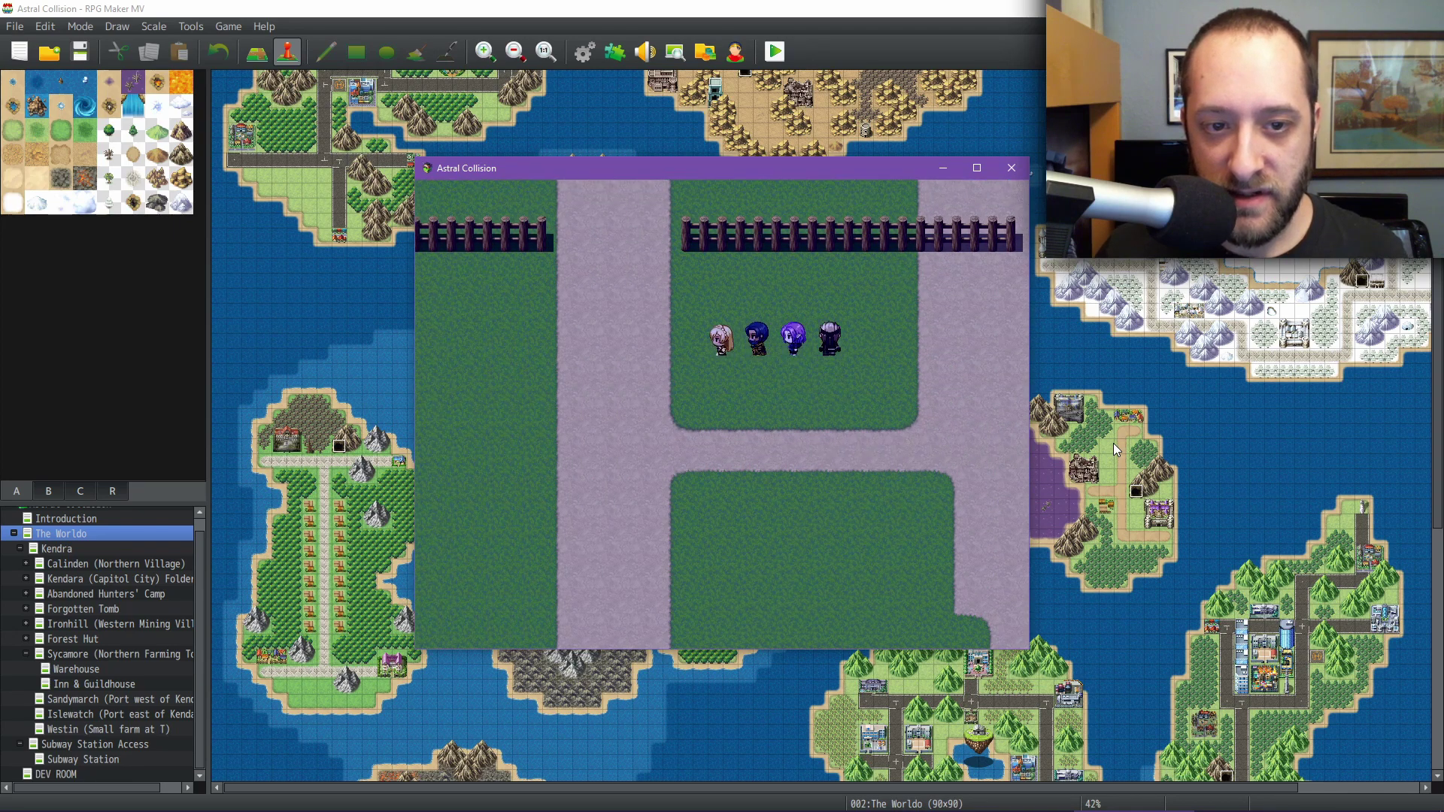
key("Up")
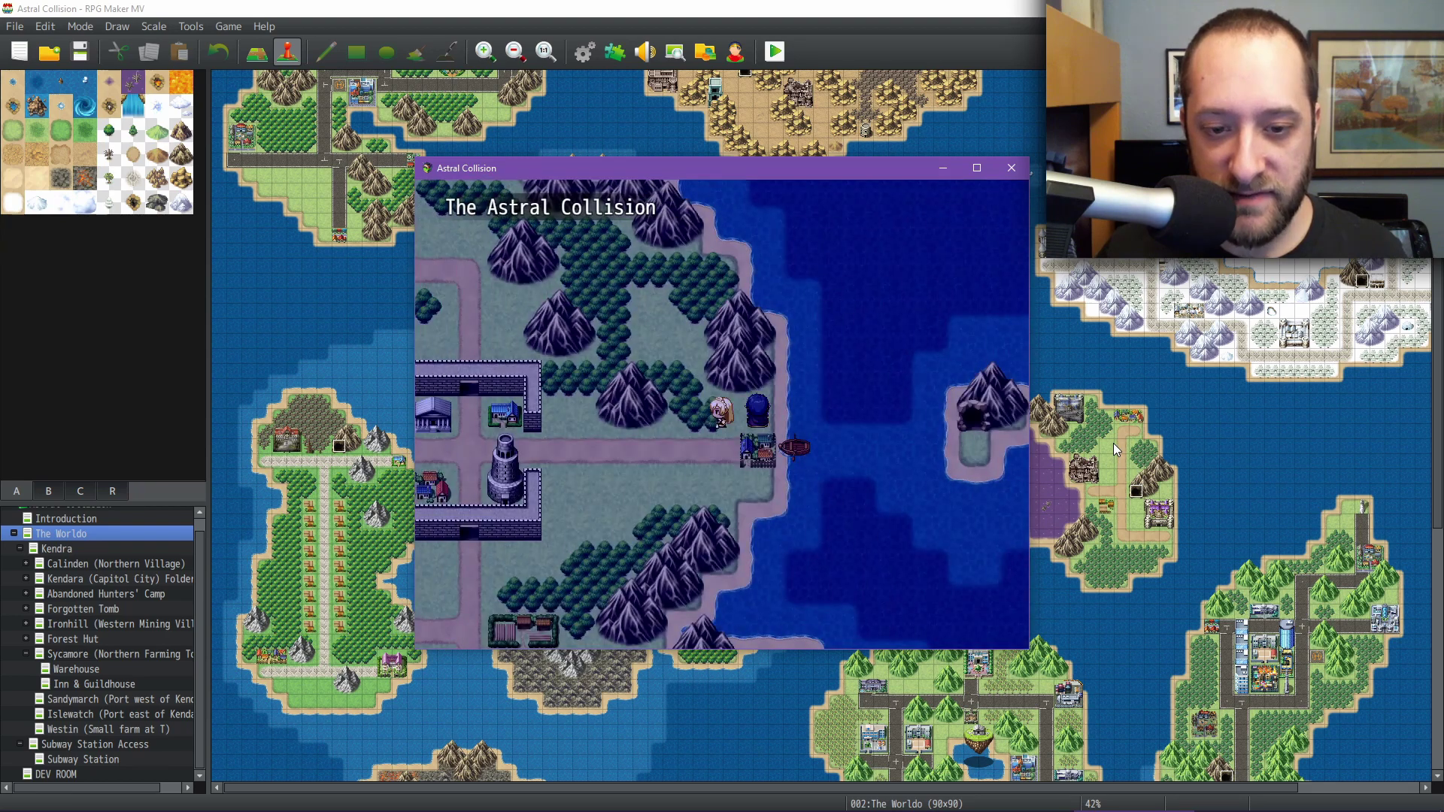
- Cross Kendra's mainland westward on the world map and enter Sandymarch on the west coast
key("Left")
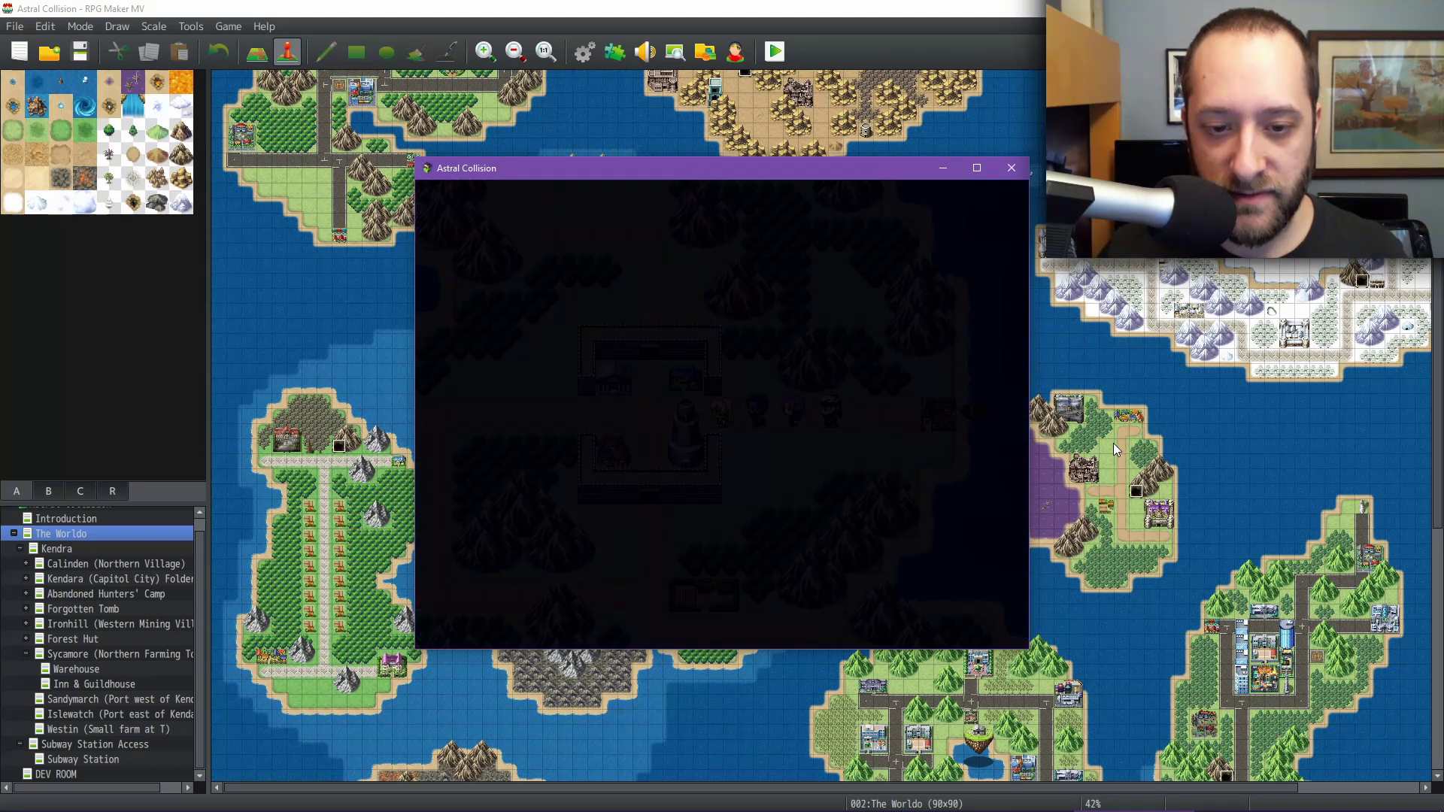
key("Left")
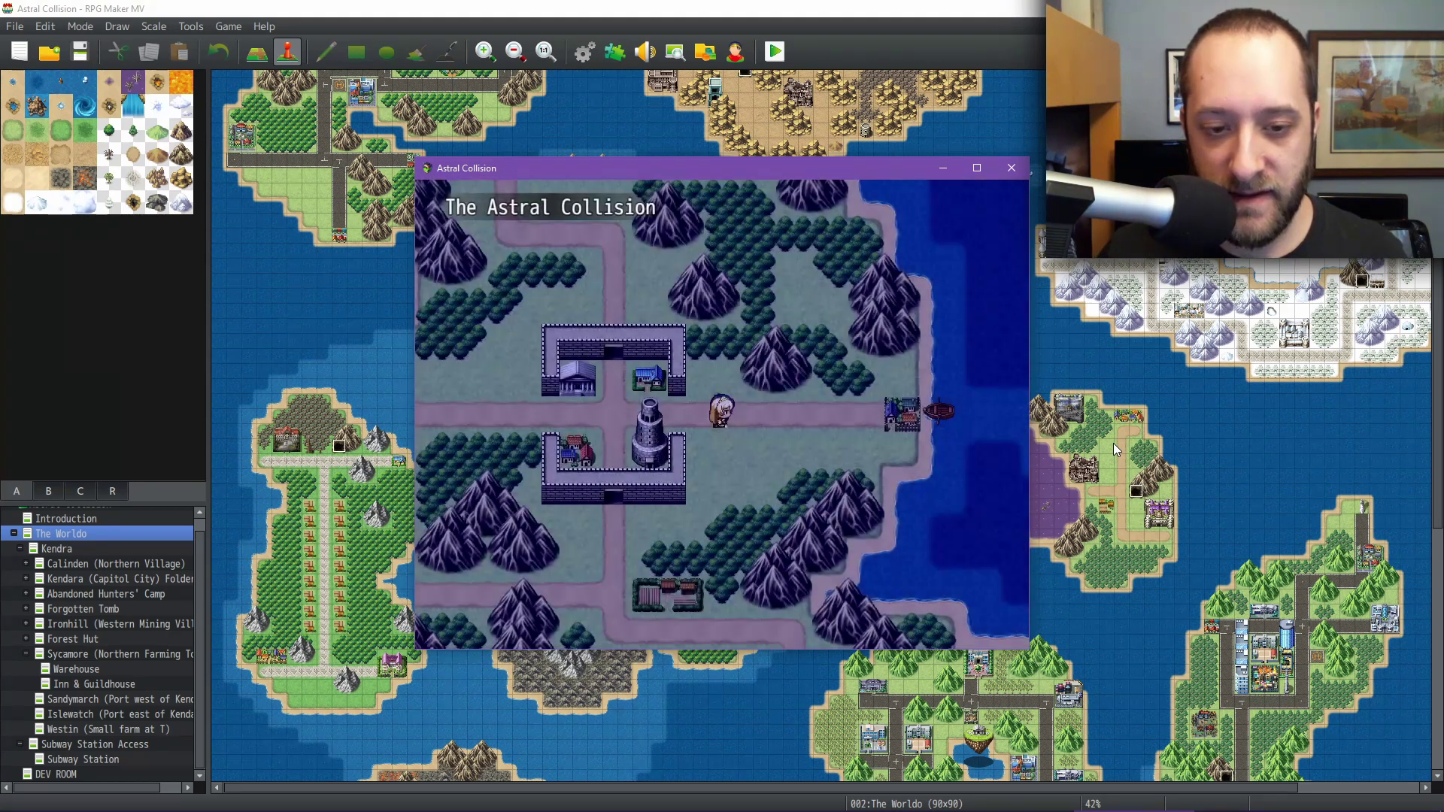
key("Left")
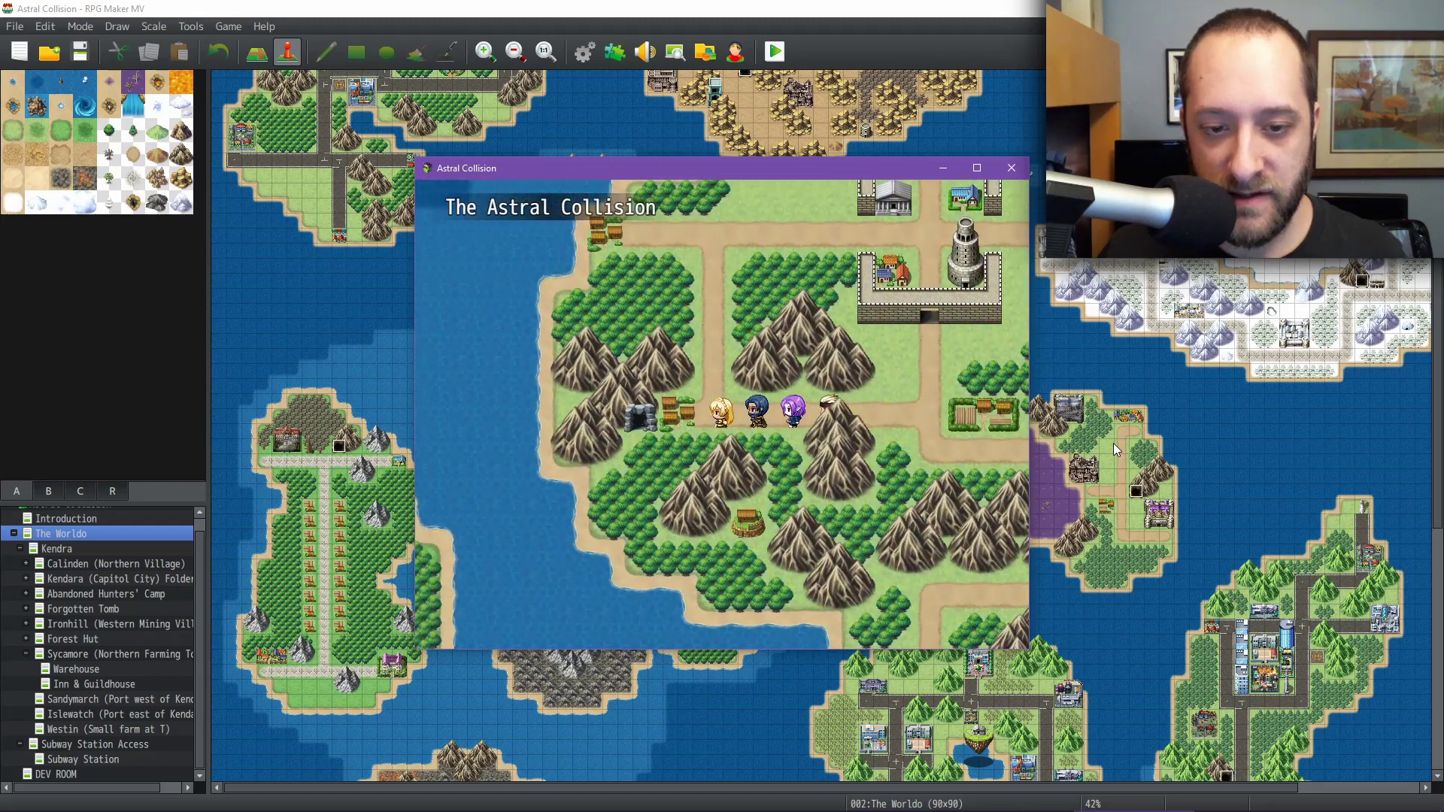
key("Up")
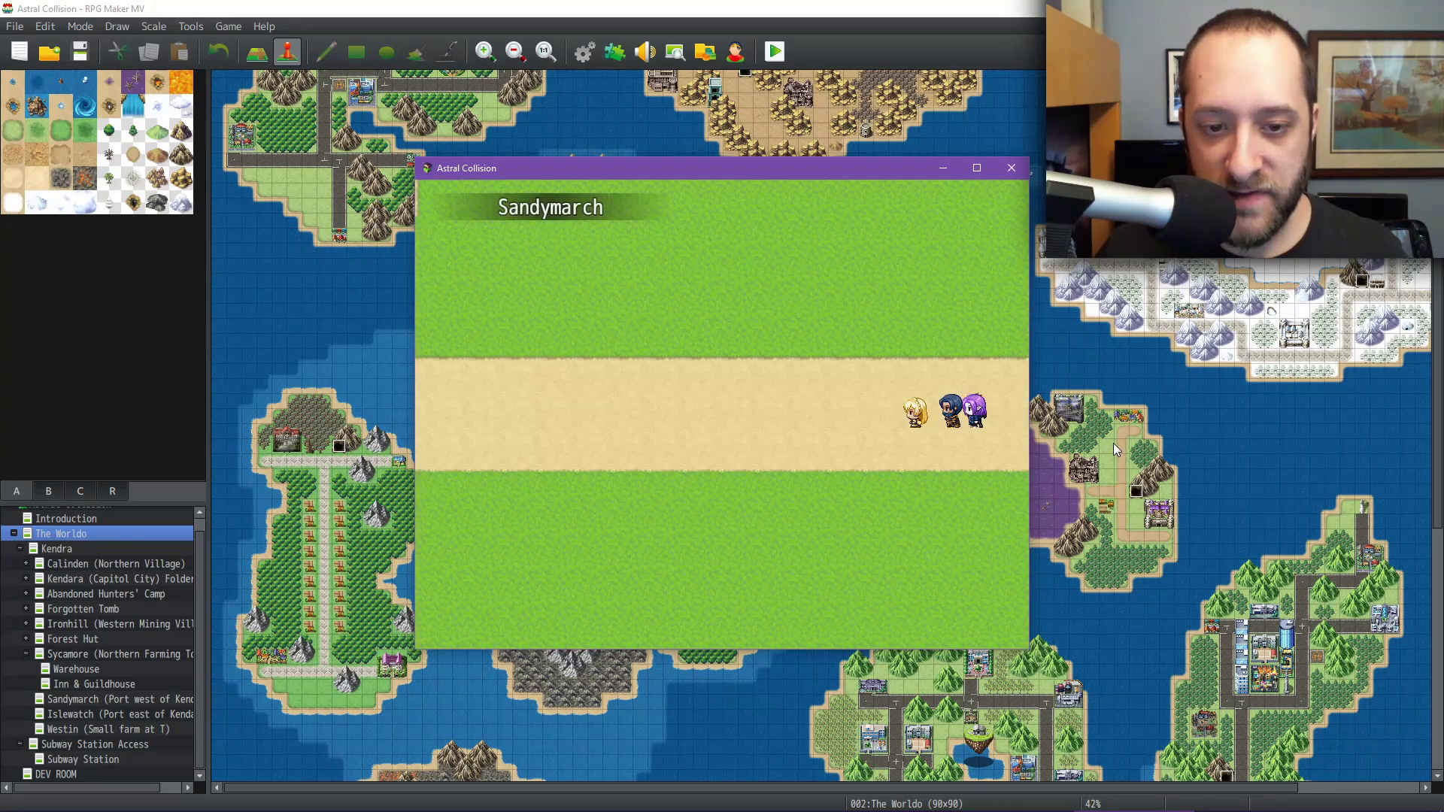
- Walk onto Sandymarch's dock, set sail and land the boat on the northeastern coast of the island to the southwest
key("Left")
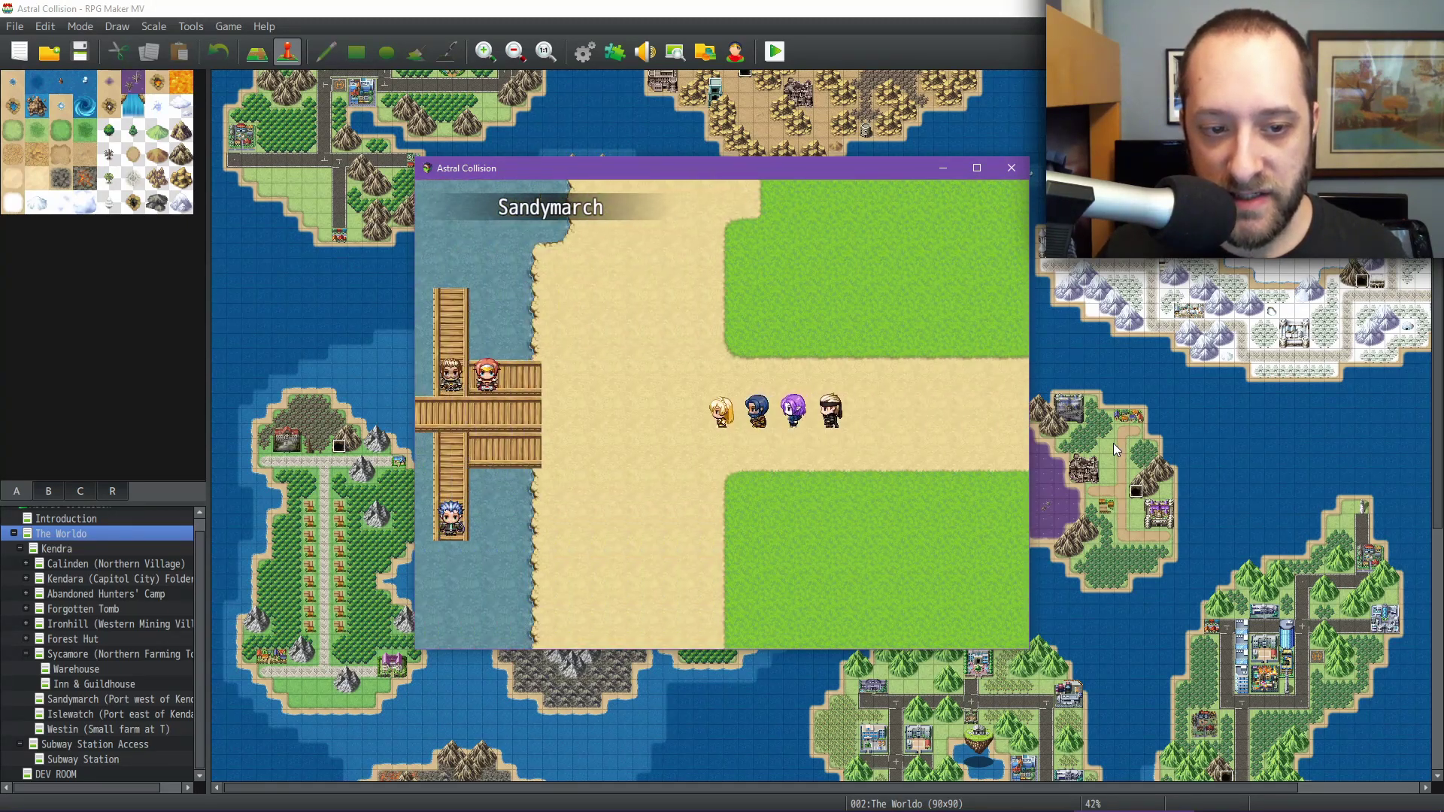
key("Left")
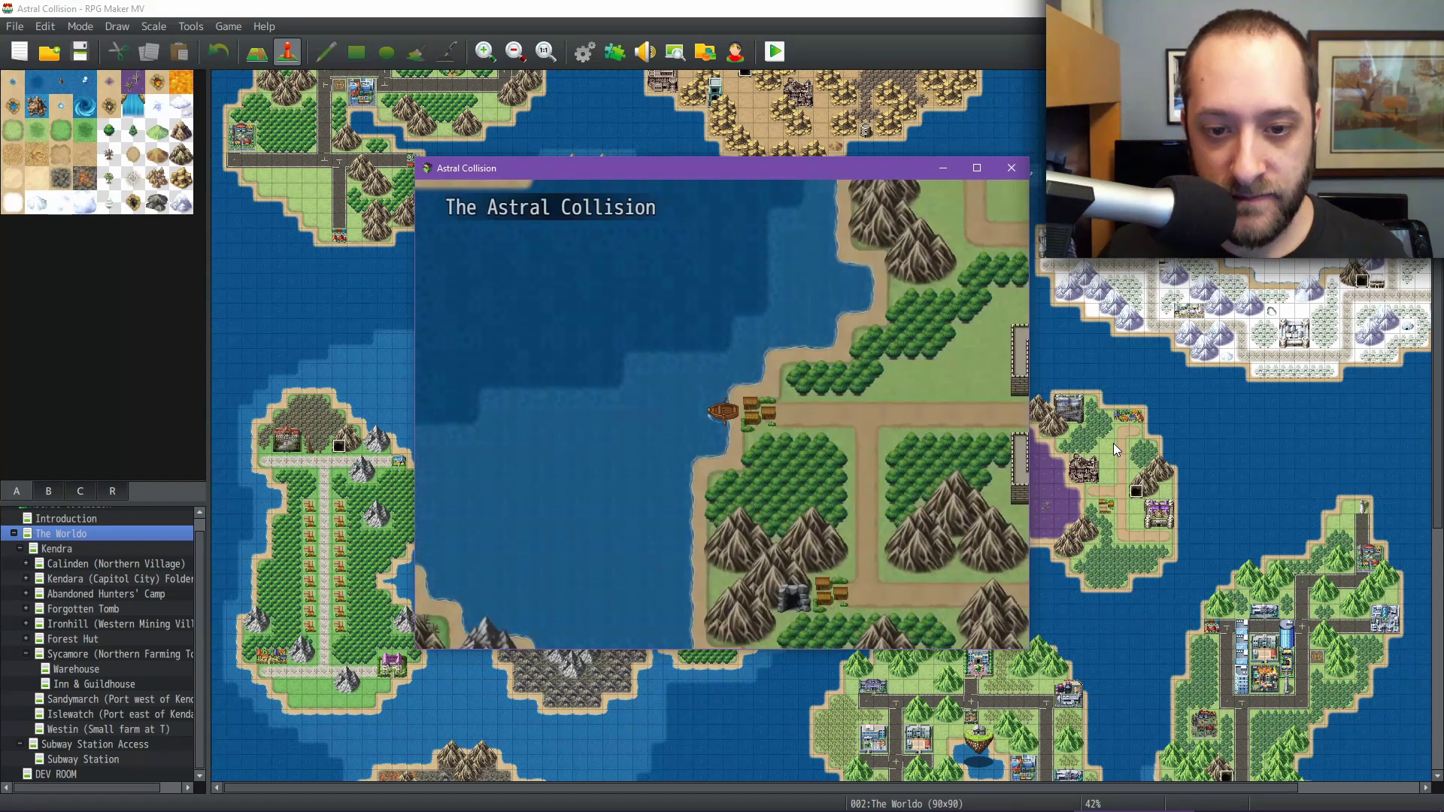
key("Down")
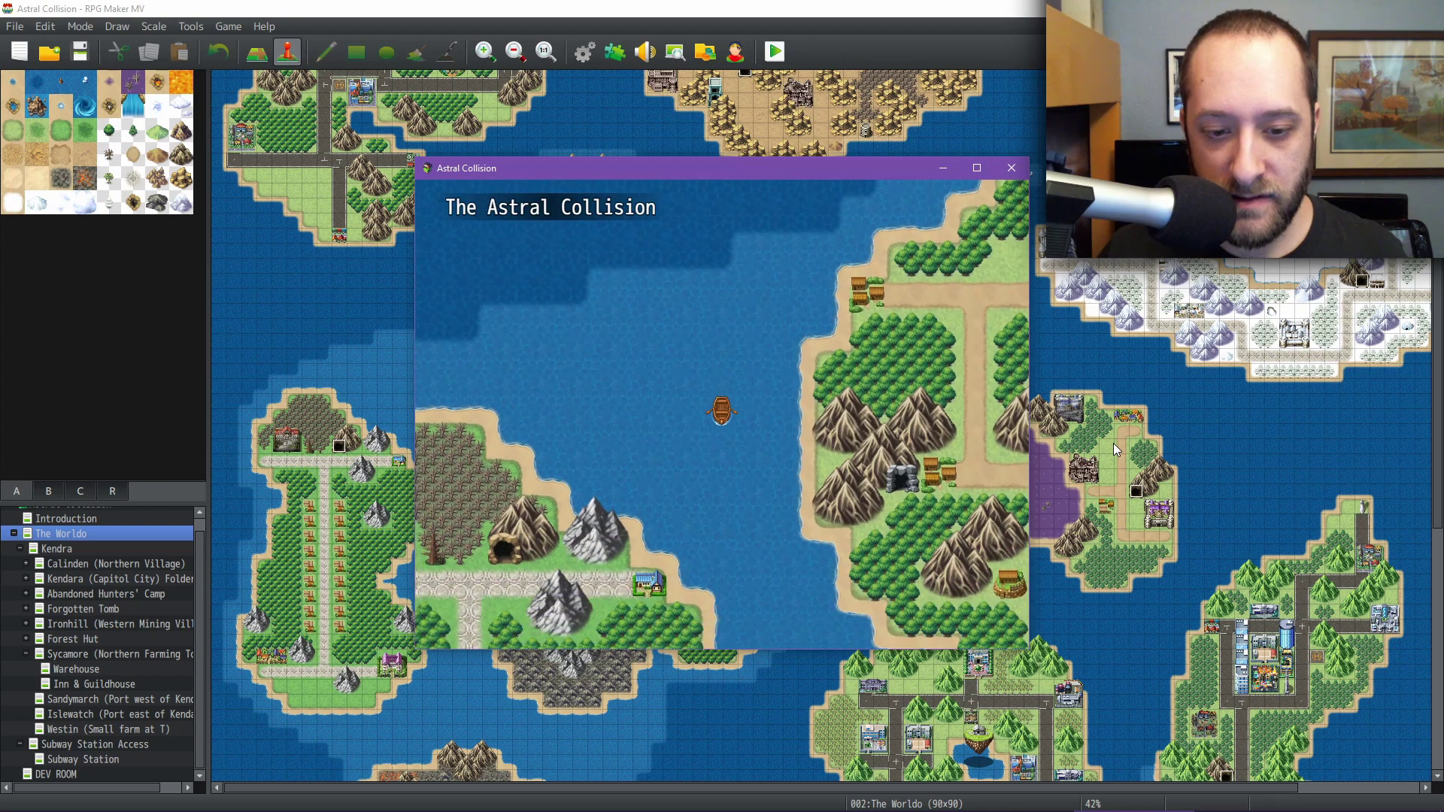
key("Left")
key("Down")
key("Left")
key("Return")
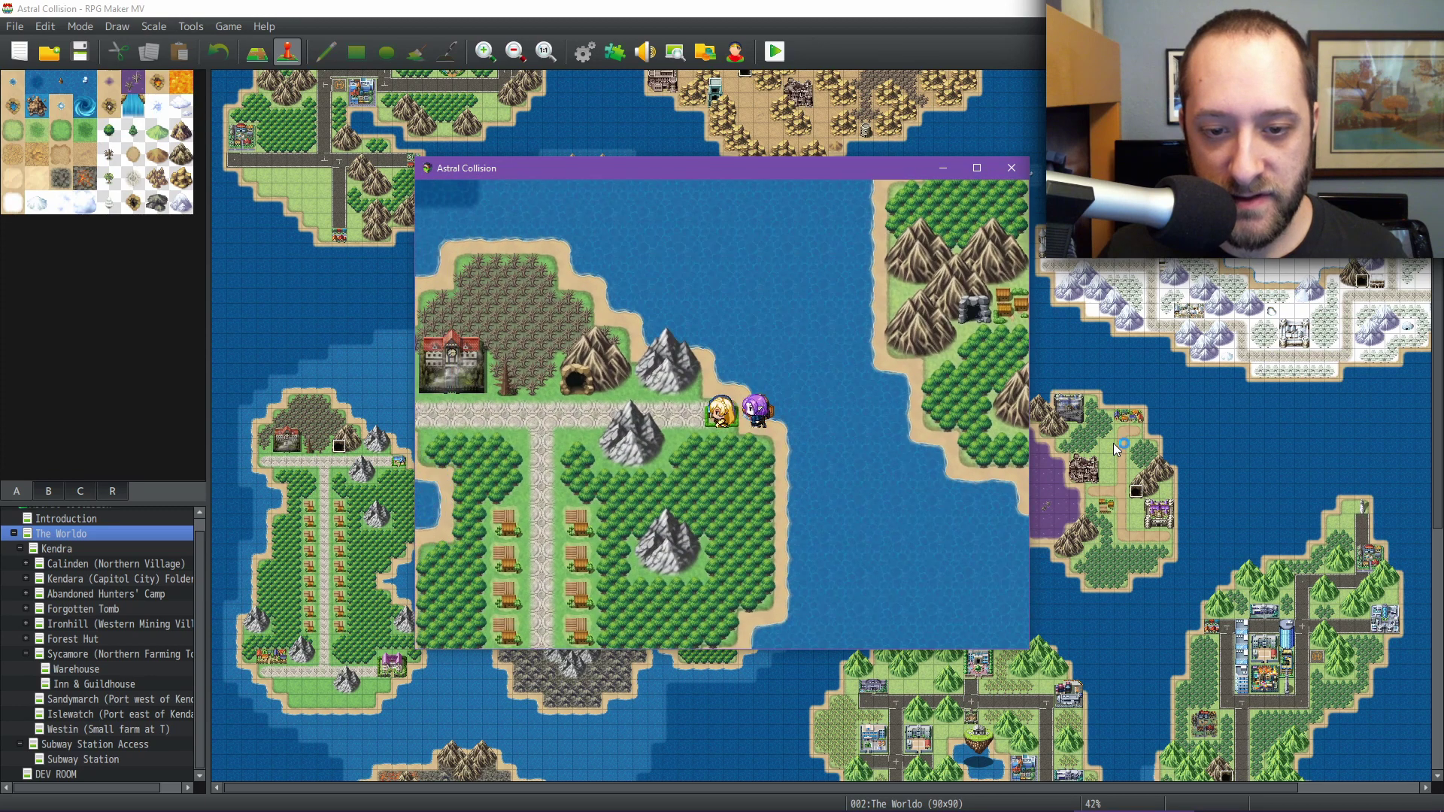
- Enter the Mountainroot Subway Access Elevator and ride it down to the subway station
key("Left")
key("Up")
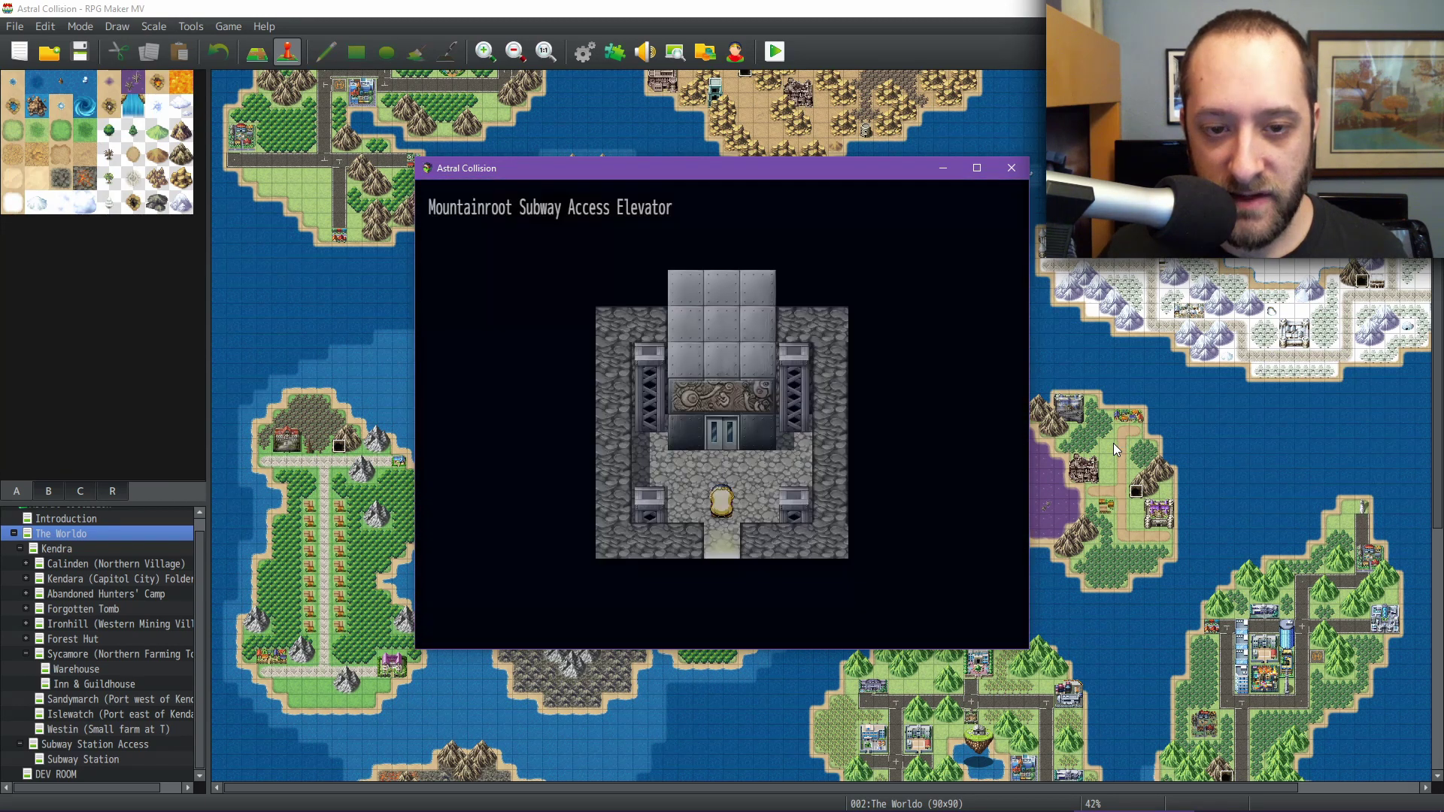
key("Up")
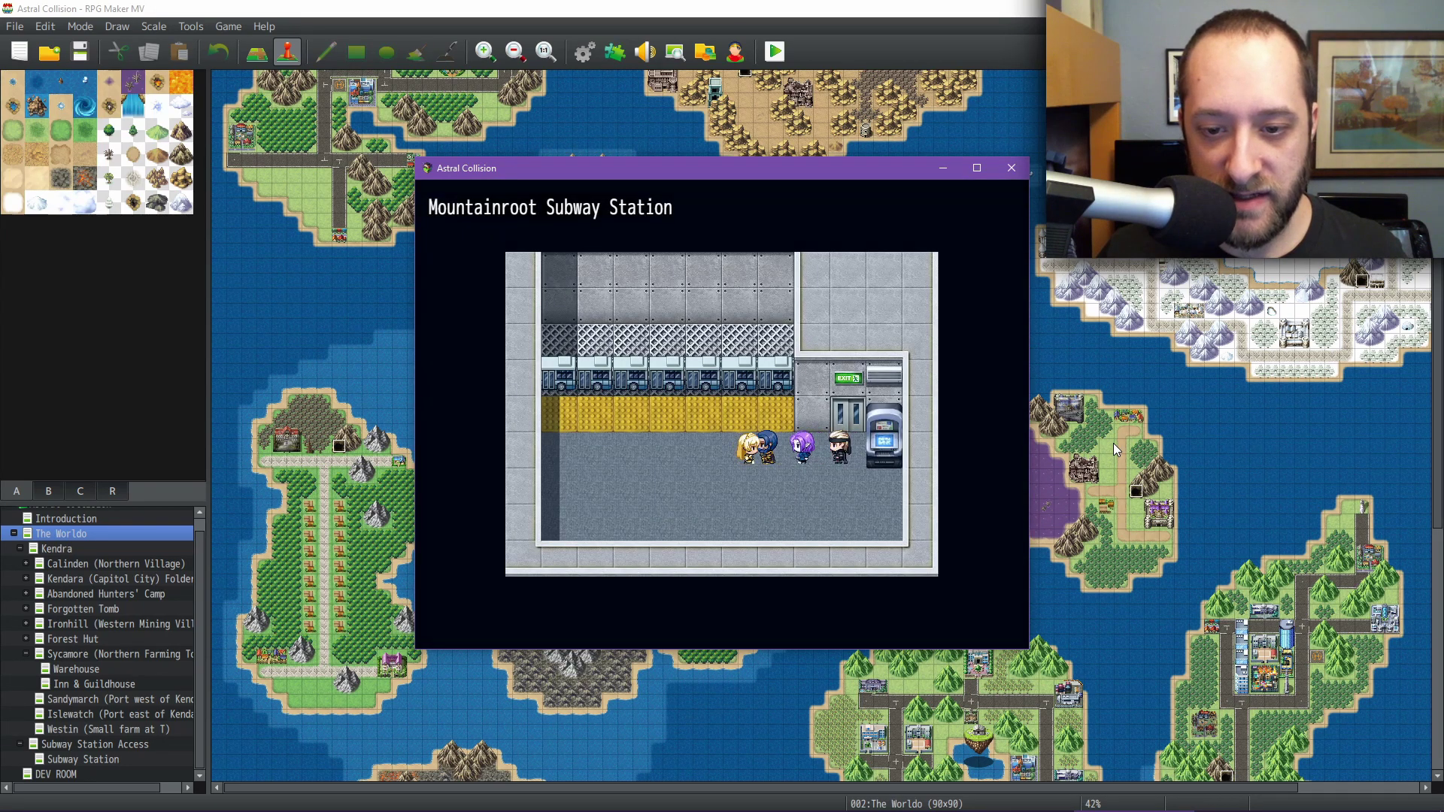
- Open the ticket machine's shop and look over the subway tickets from Cyndire's Surface to Mivineh
key("Return")
key("Return")
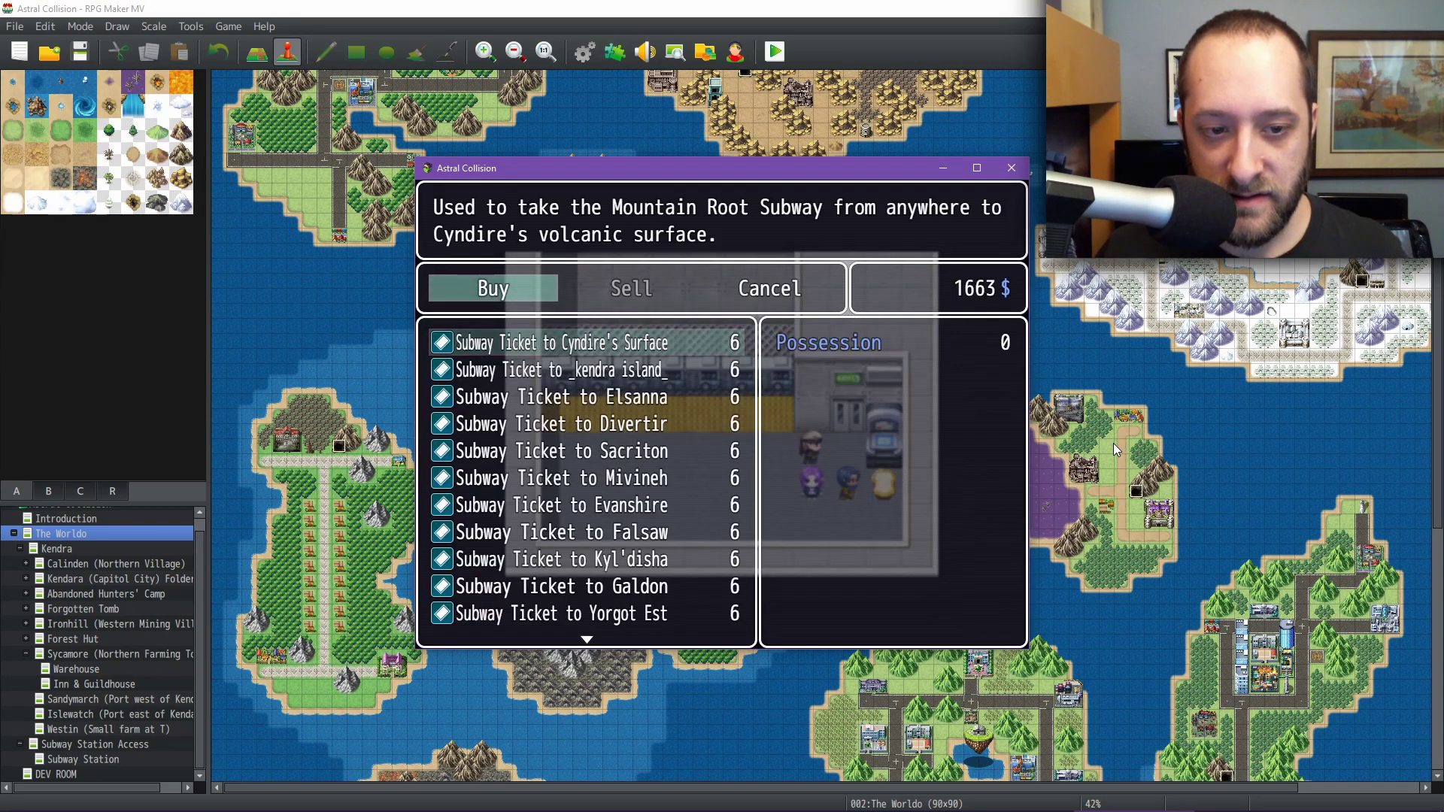
key("Down")
key("Up")
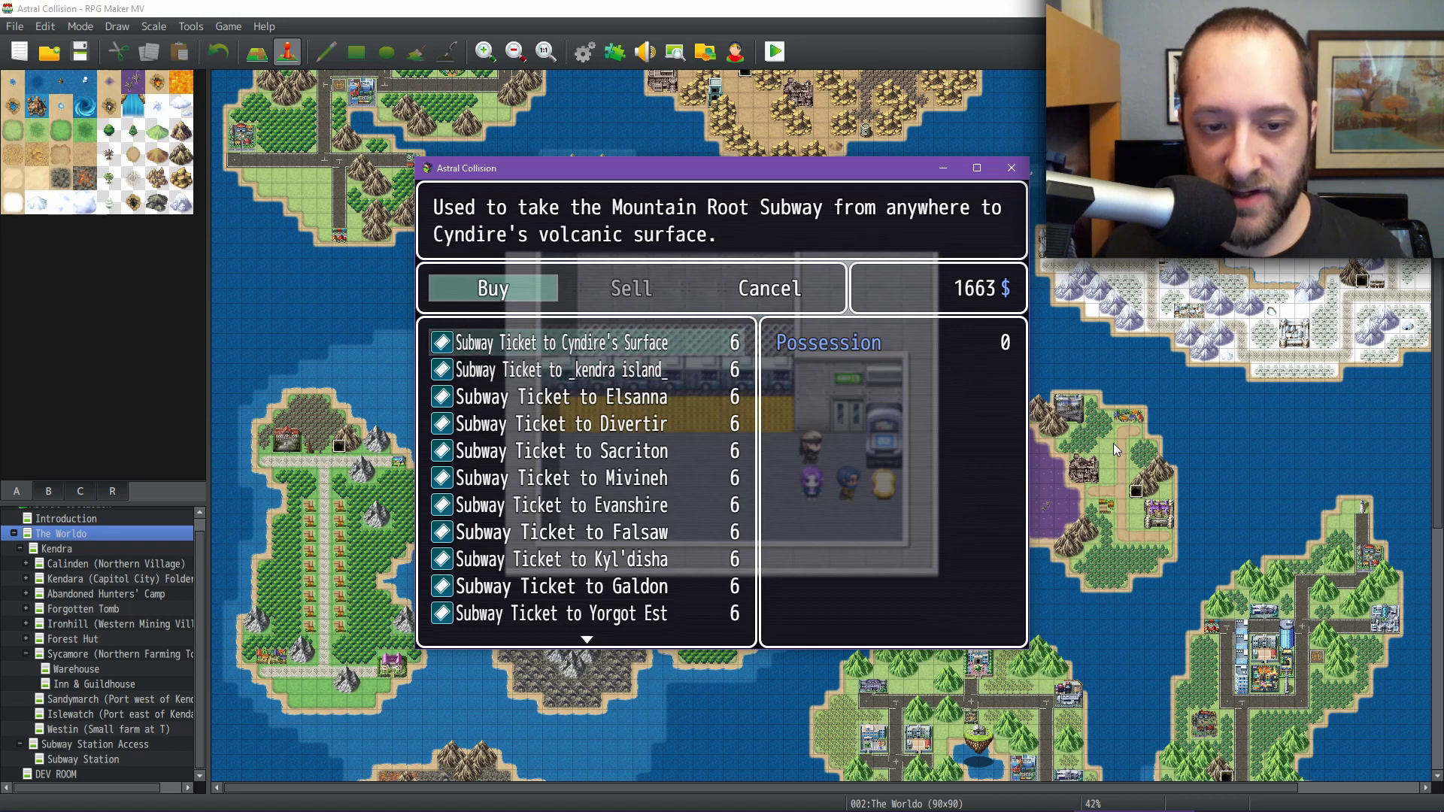
key("Down")
key("Down")
key("Down")
key("Down")
key("Down")
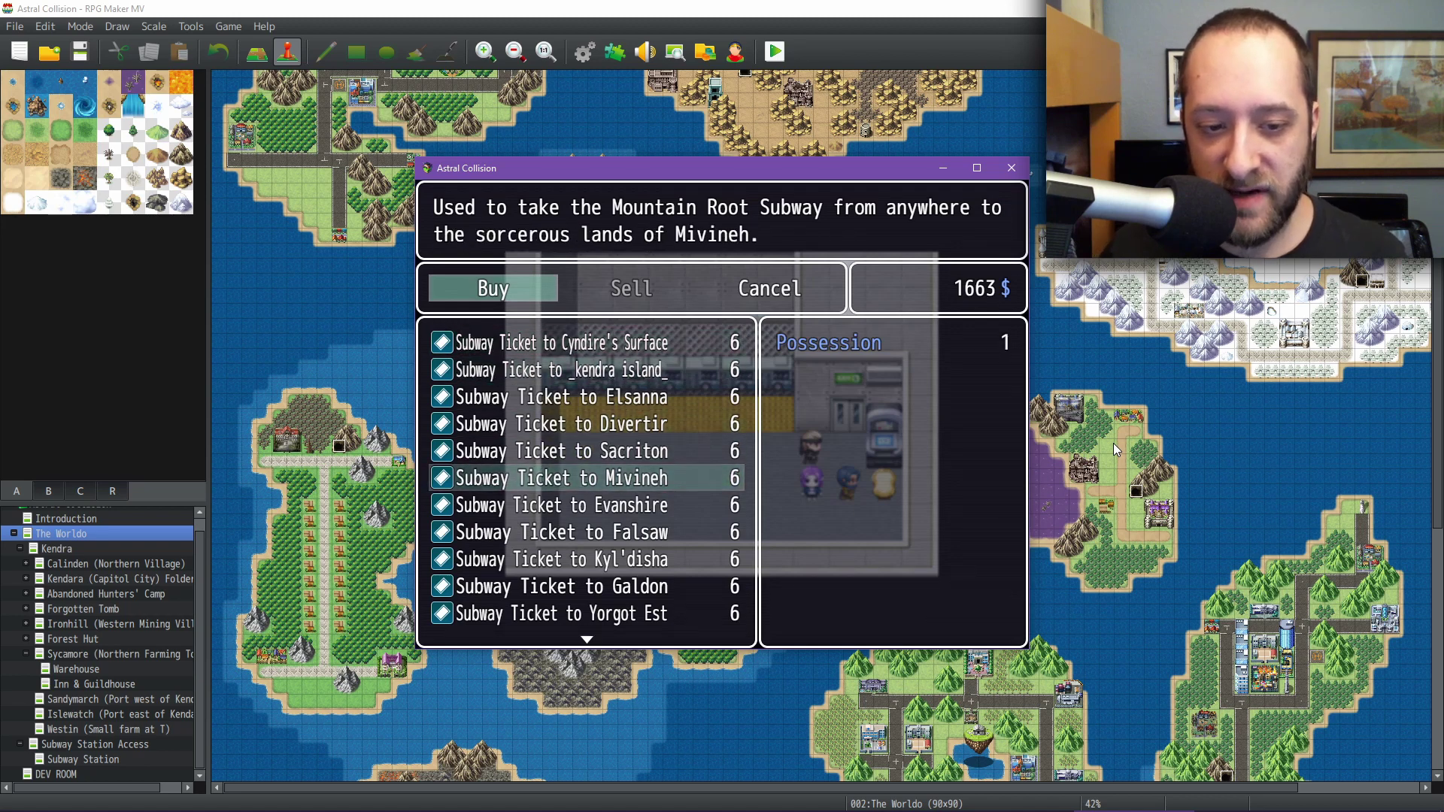
key("Up")
key("Up")
key("Up")
key("Up")
key("Up")
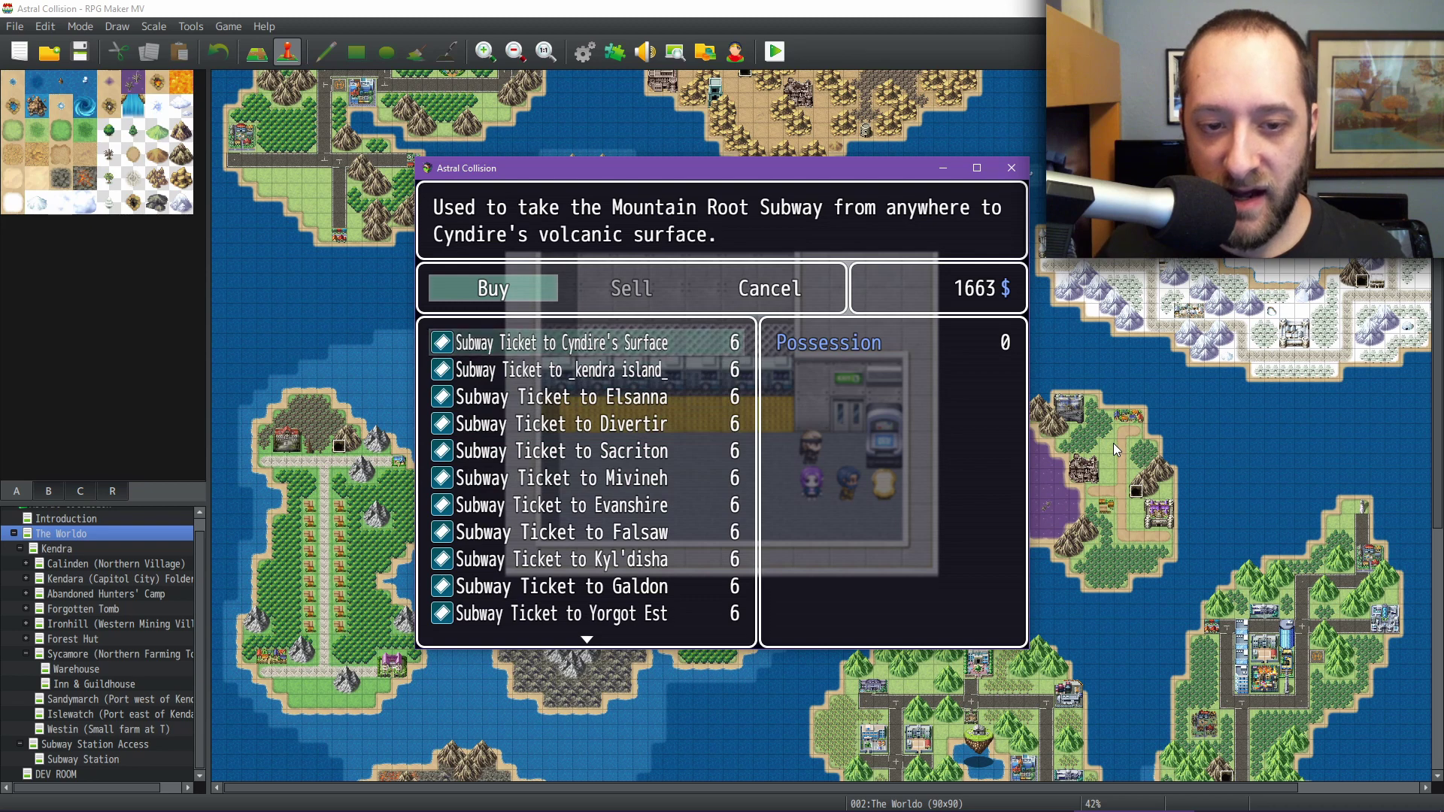
key("Down")
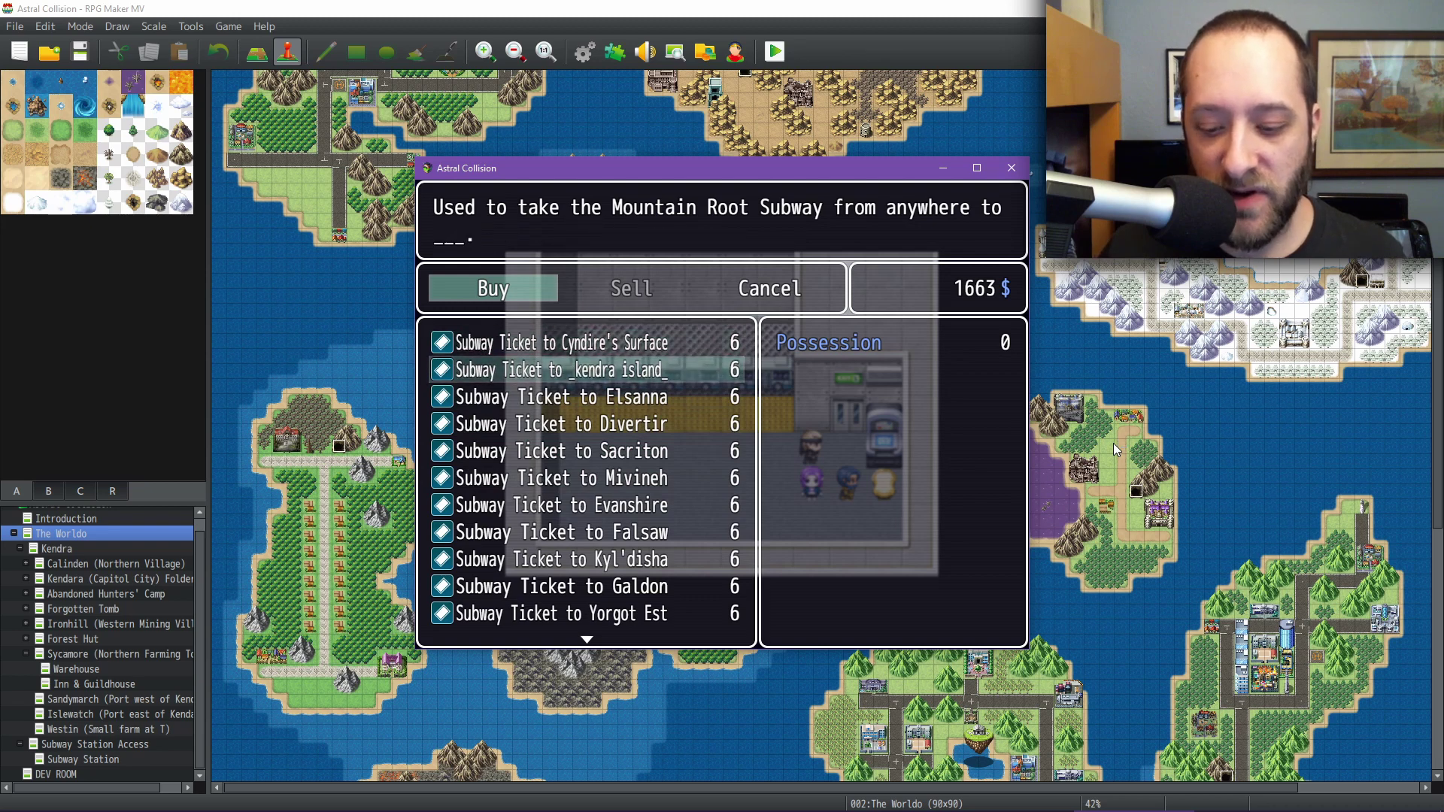
key("Up")
- Buy one subway ticket each to Cyndire's Surface, _kendra island_ and Elsanna
key("Return")
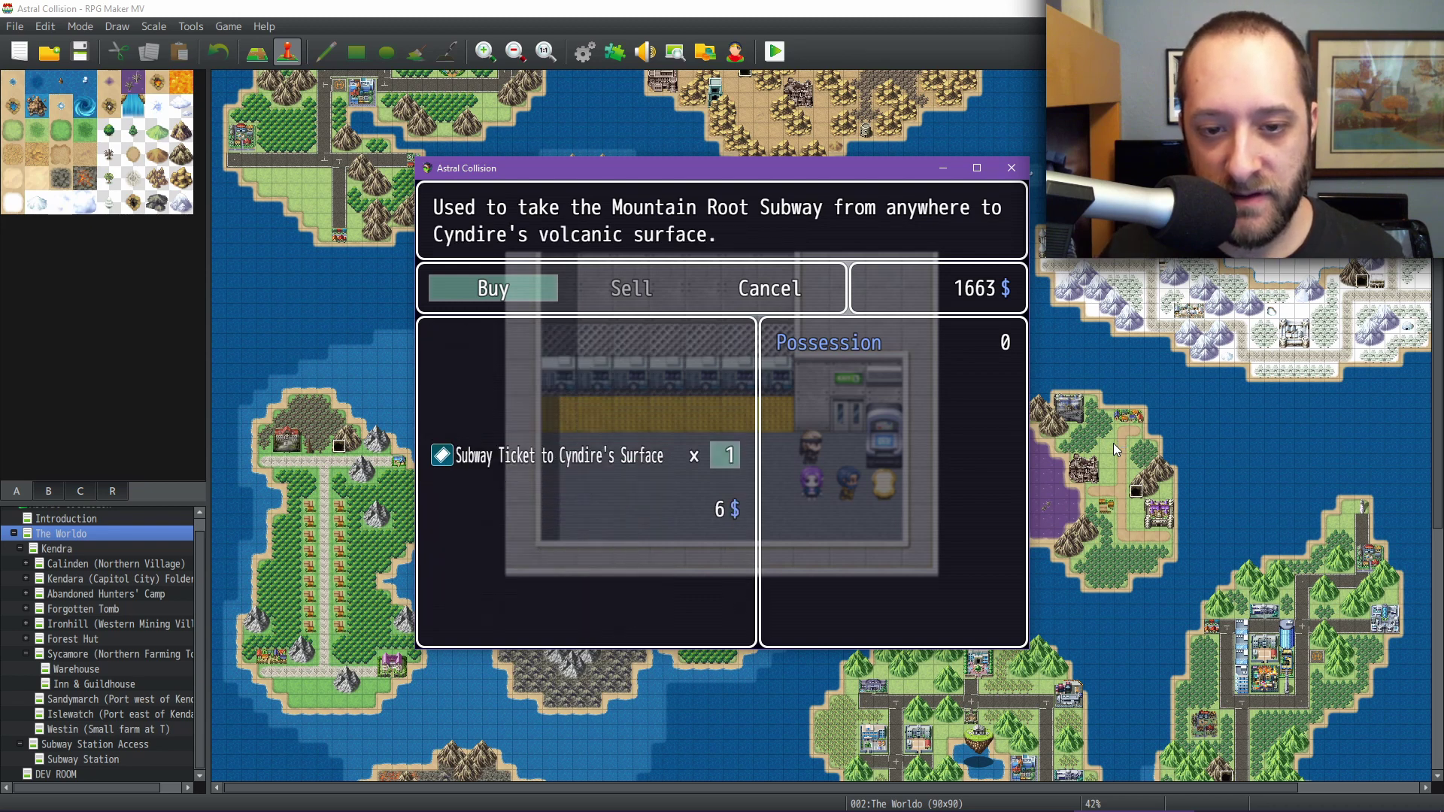
key("Return")
key("Down")
key("Return")
key("Return")
key("Down")
key("Return")
key("Return")
- Buy one subway ticket each to Divertir, Sacriton and Mivineh
key("Down")
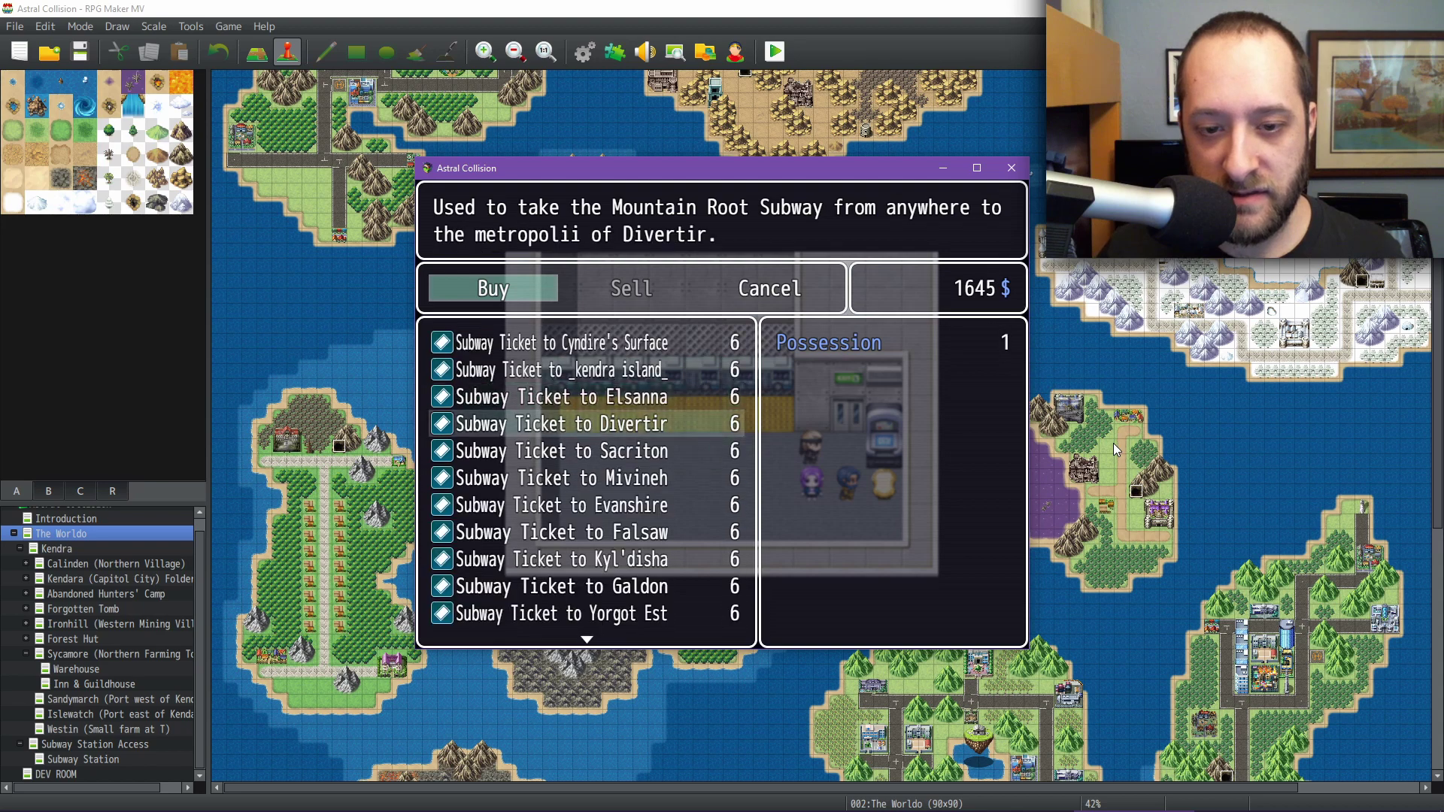
key("Return")
key("Return")
key("Down")
key("Return")
key("Return")
key("Down")
key("Return")
key("Return")
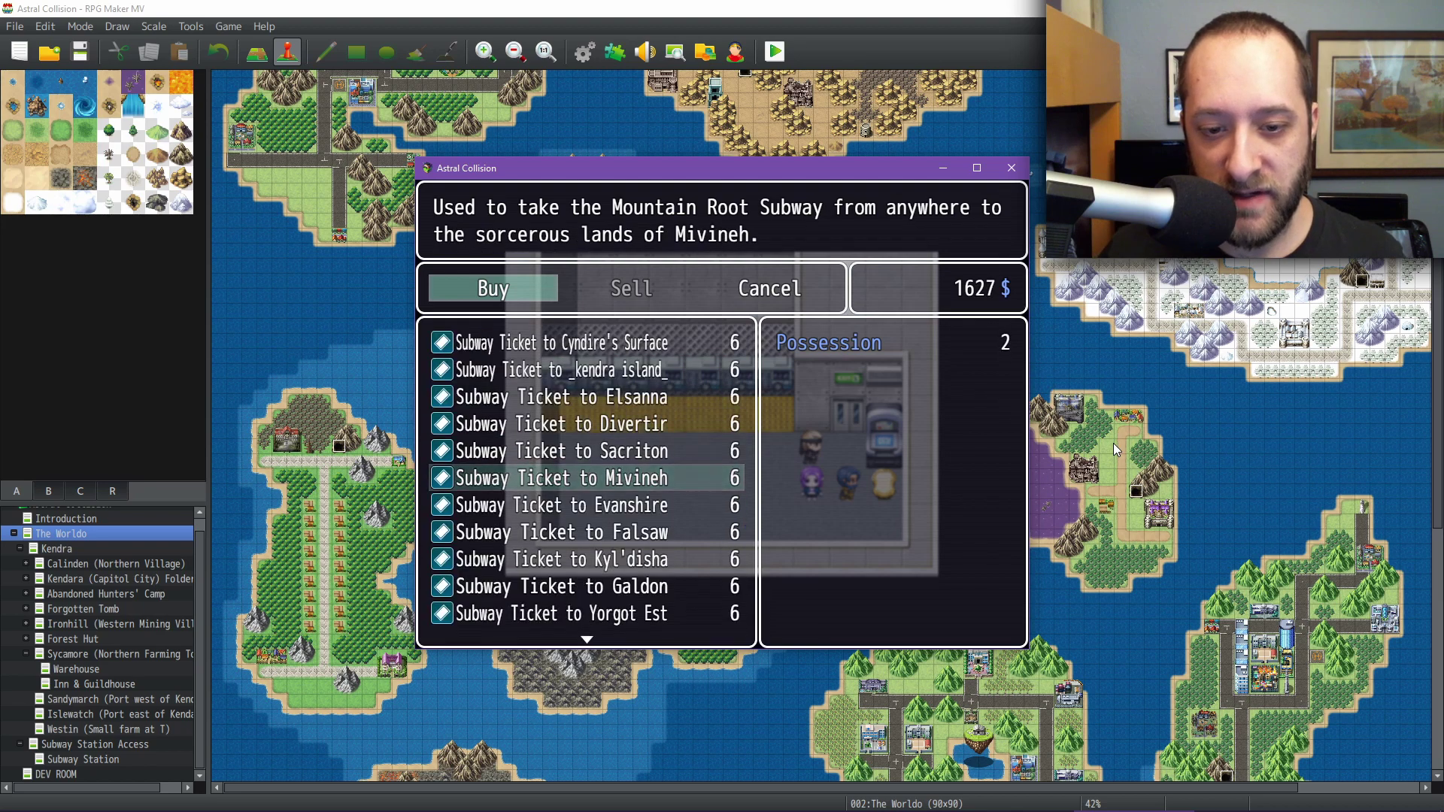
- Buy one subway ticket each to Evanshire, Falsaw and Kyl'disha
key("Down")
key("Return")
key("Return")
key("Down")
key("Return")
key("Return")
key("Down")
key("Return")
key("Return")
- Buy one subway ticket each to Galdon and Yorgot Est, and close the ticket shop
key("Down")
key("Return")
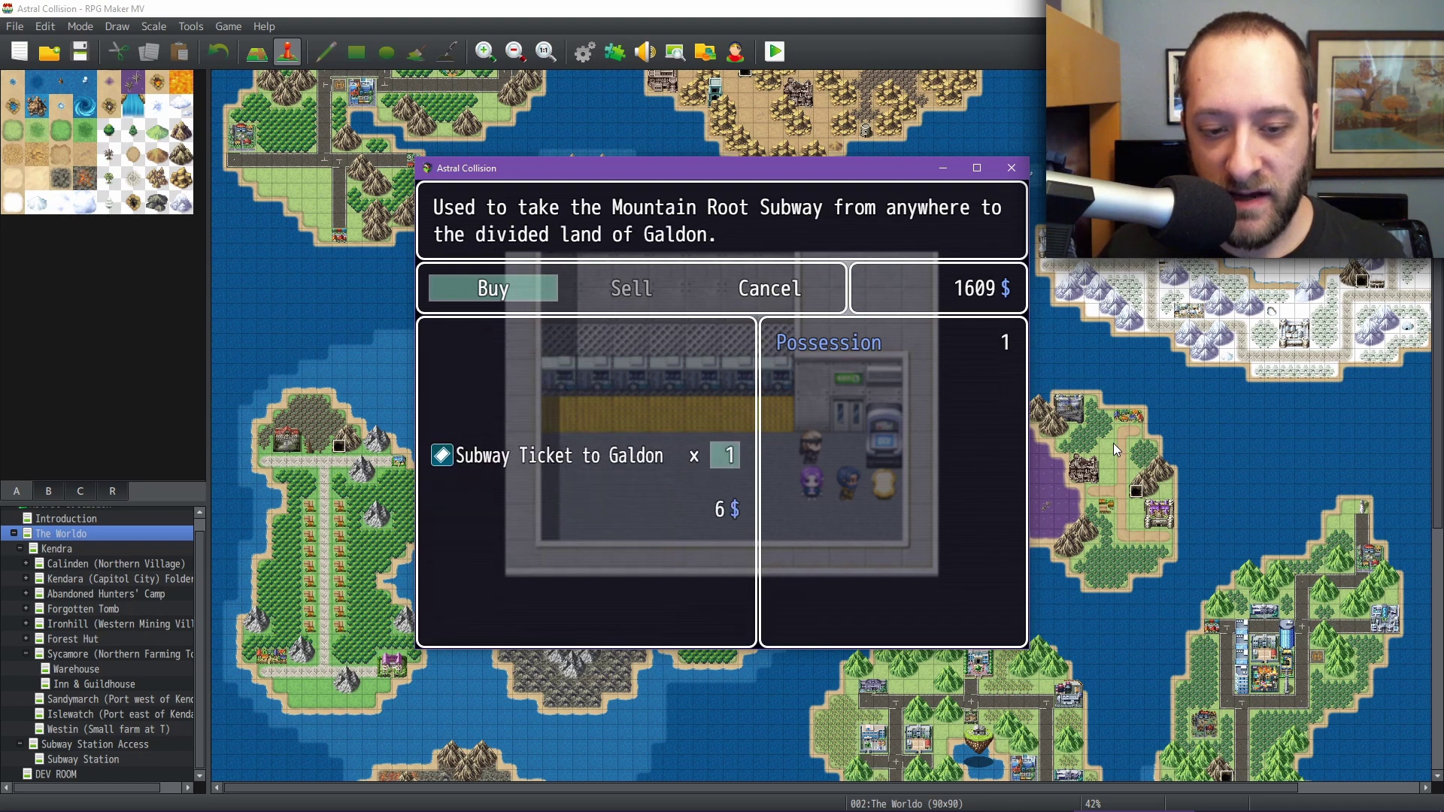
key("Return")
key("Down")
key("Return")
key("Return")
key("Down")
key("Up")
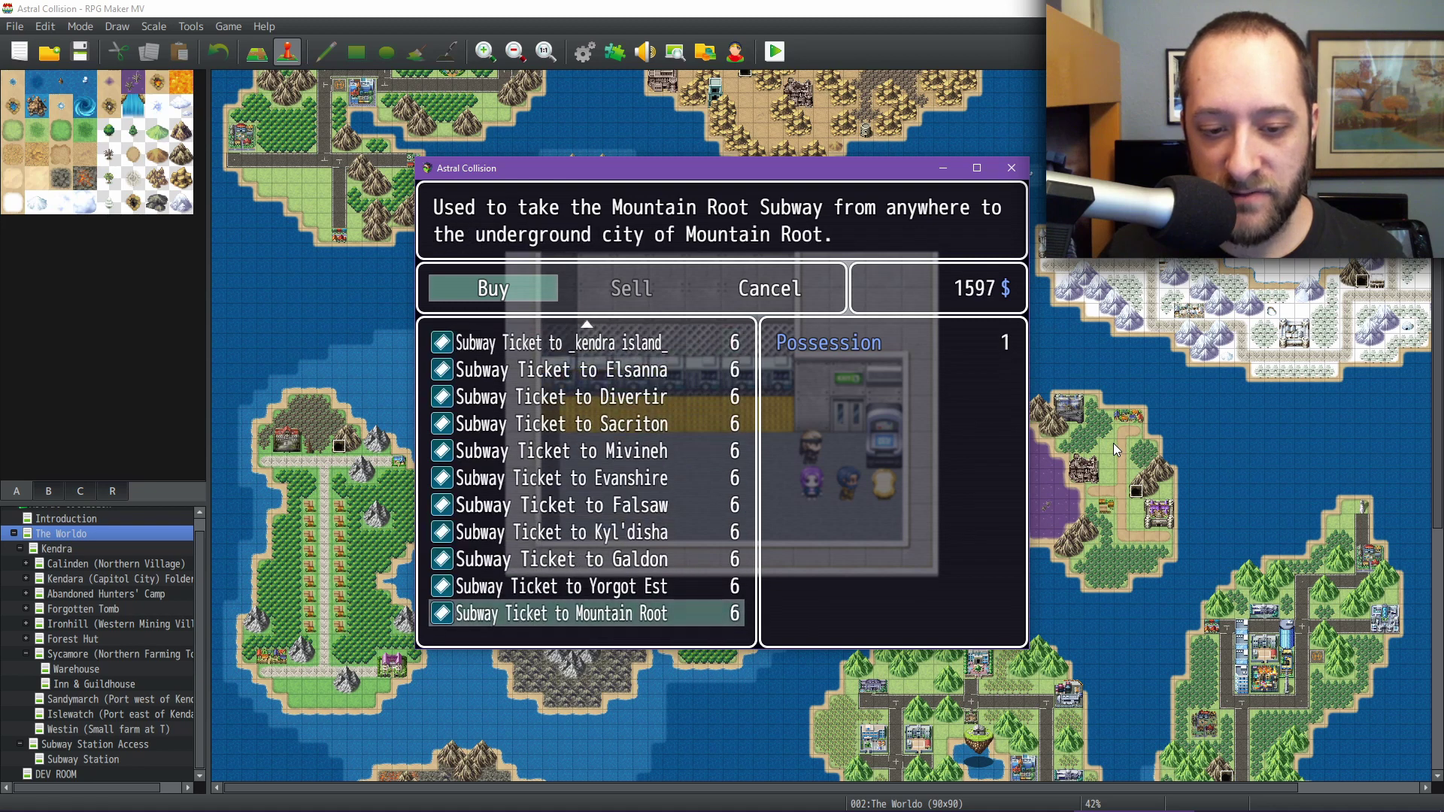
key("Up")
key("Down")
key("Escape")
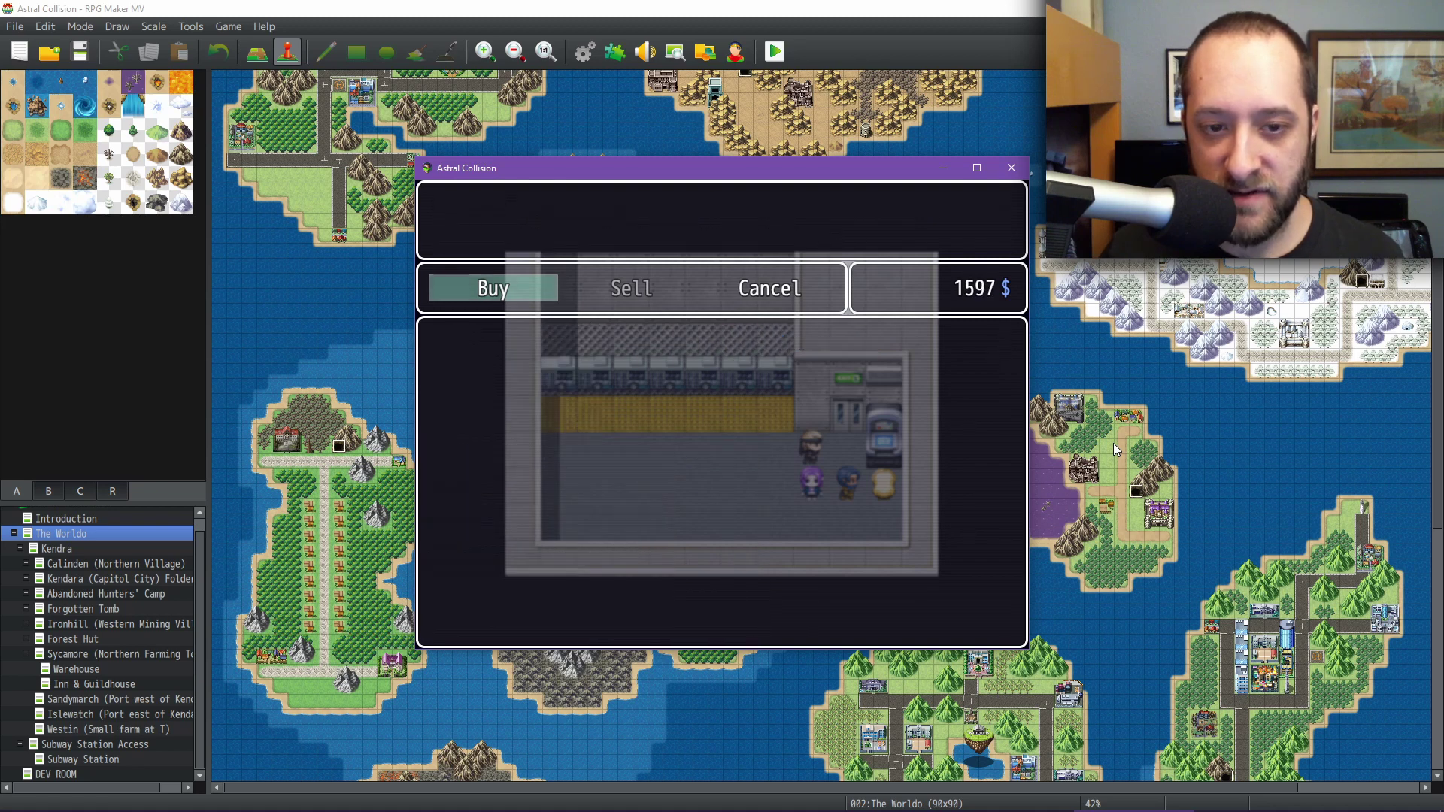
key("Escape")
- Walk onto the yellow platform edge and use the subway ticket to Cyndire's Surface
key("Left")
key("Left")
key("Left")
key("Up")
key("Up")
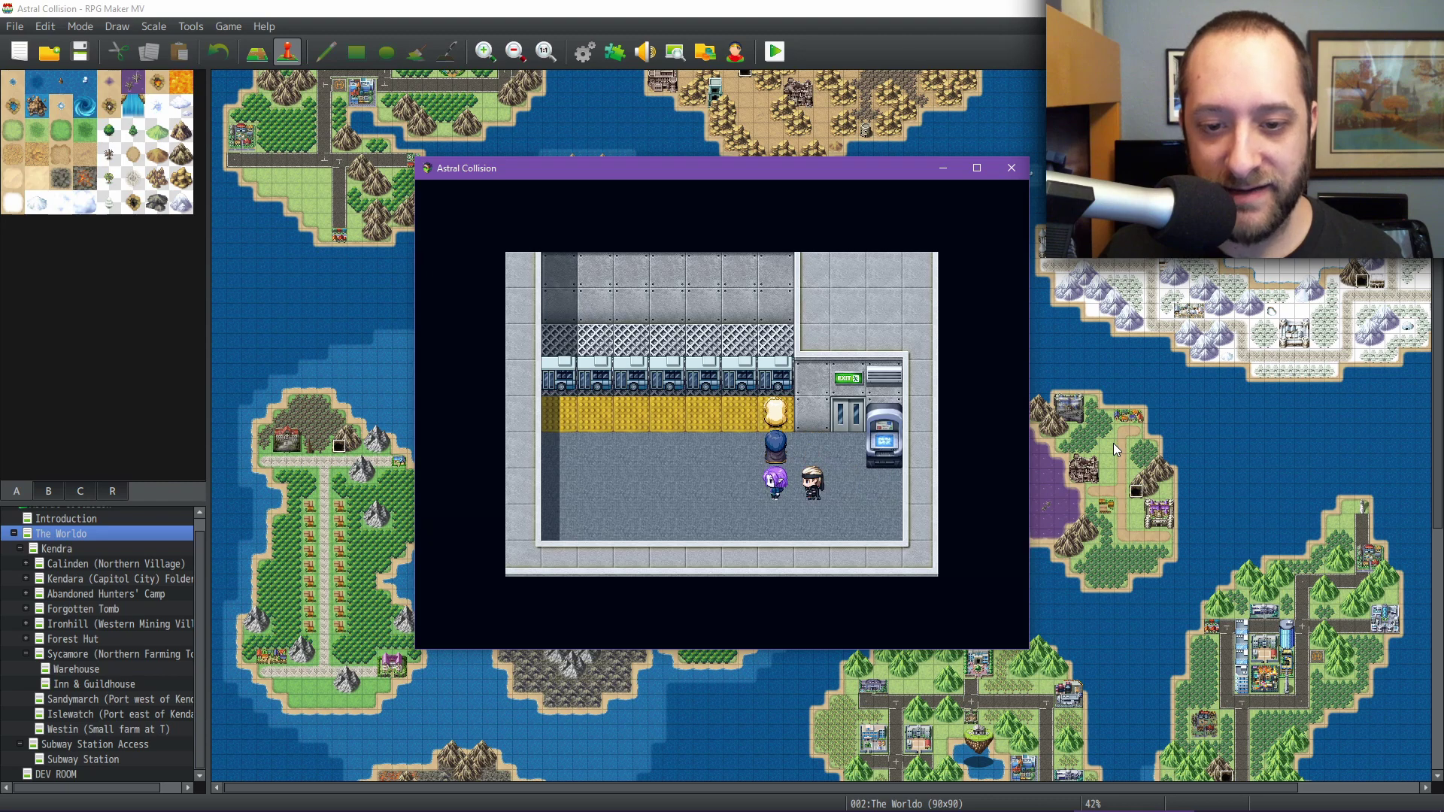
key("Return")
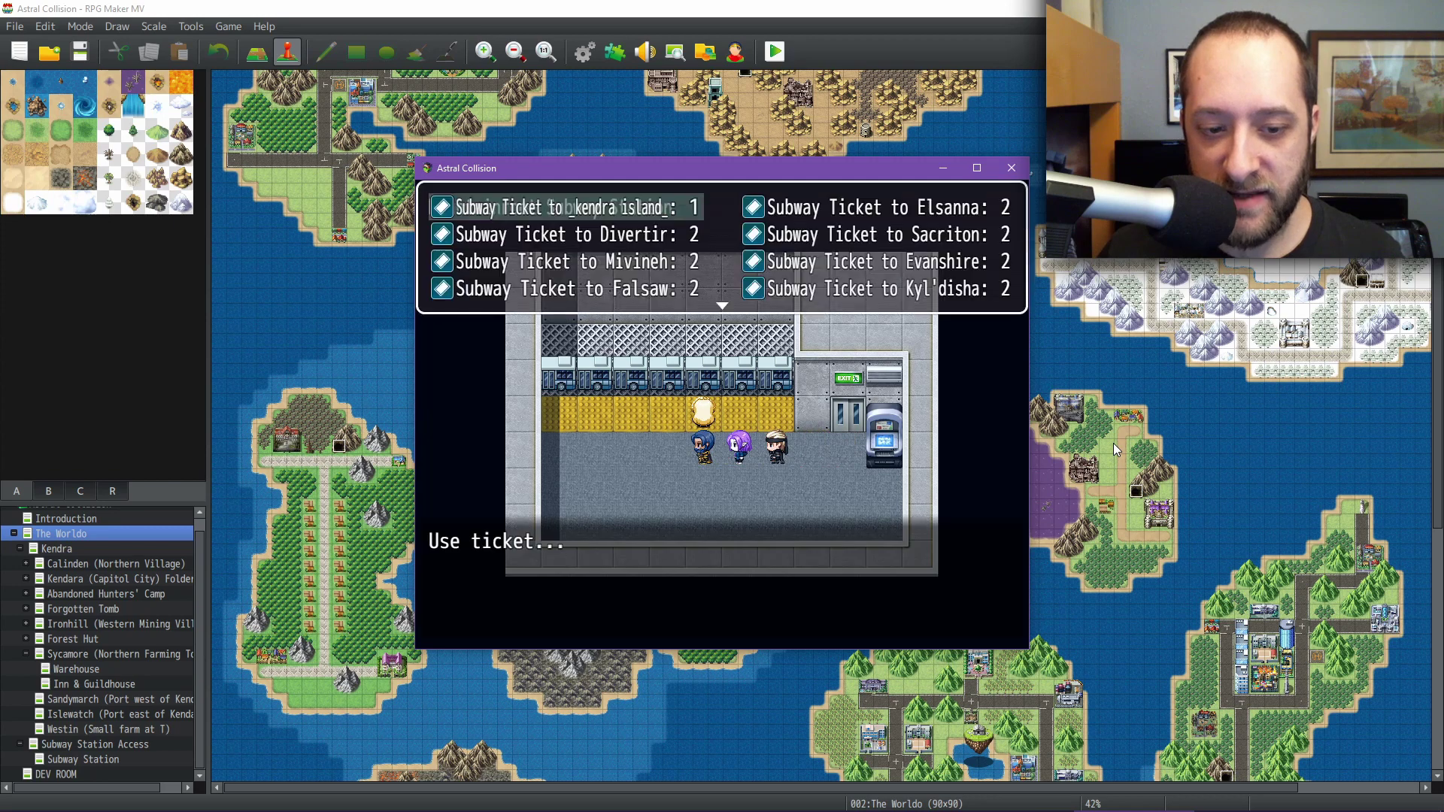
- Use the subway ticket to _kendra island_ to test that destination
key("Down")
key("Up")
key("Right")
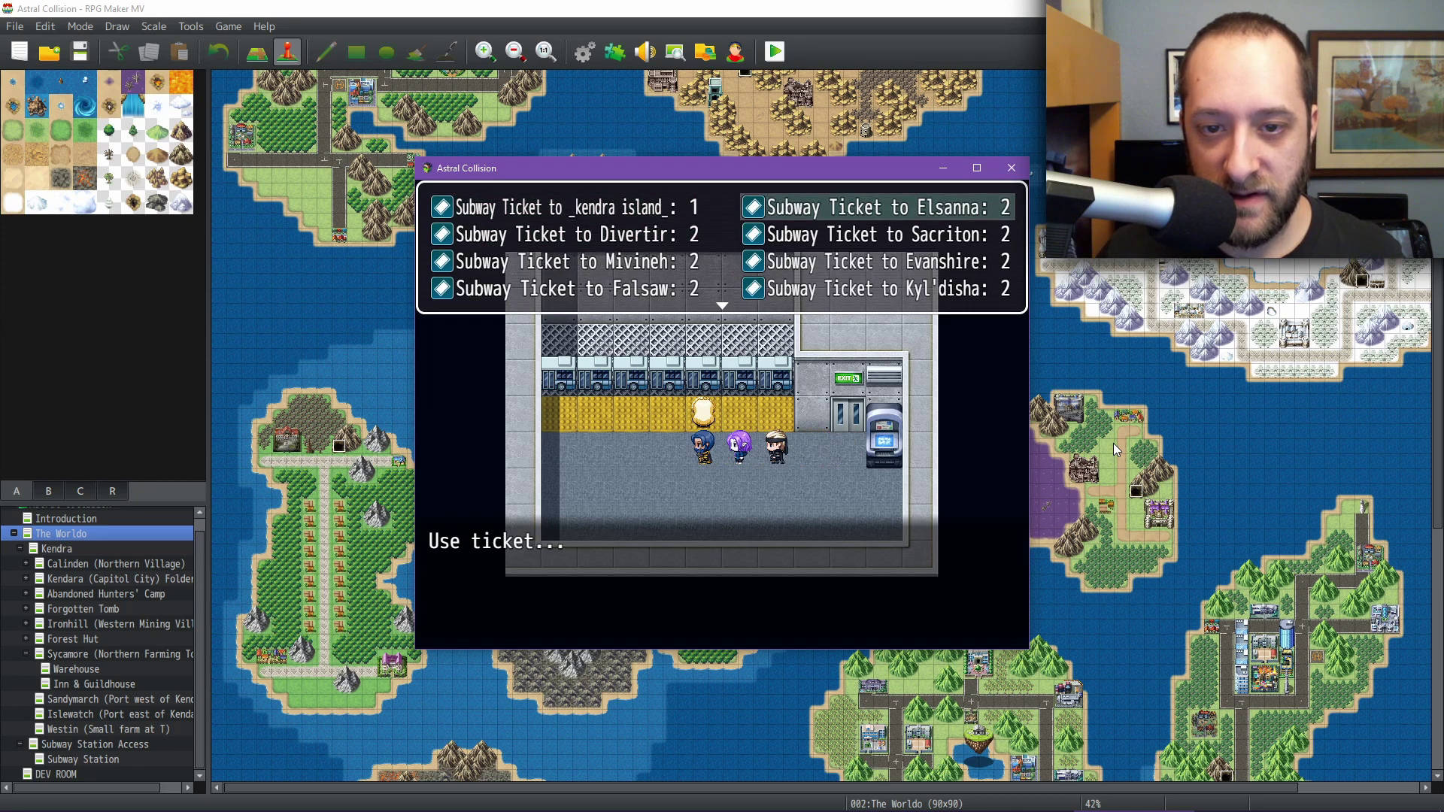
key("Left")
key("Return")
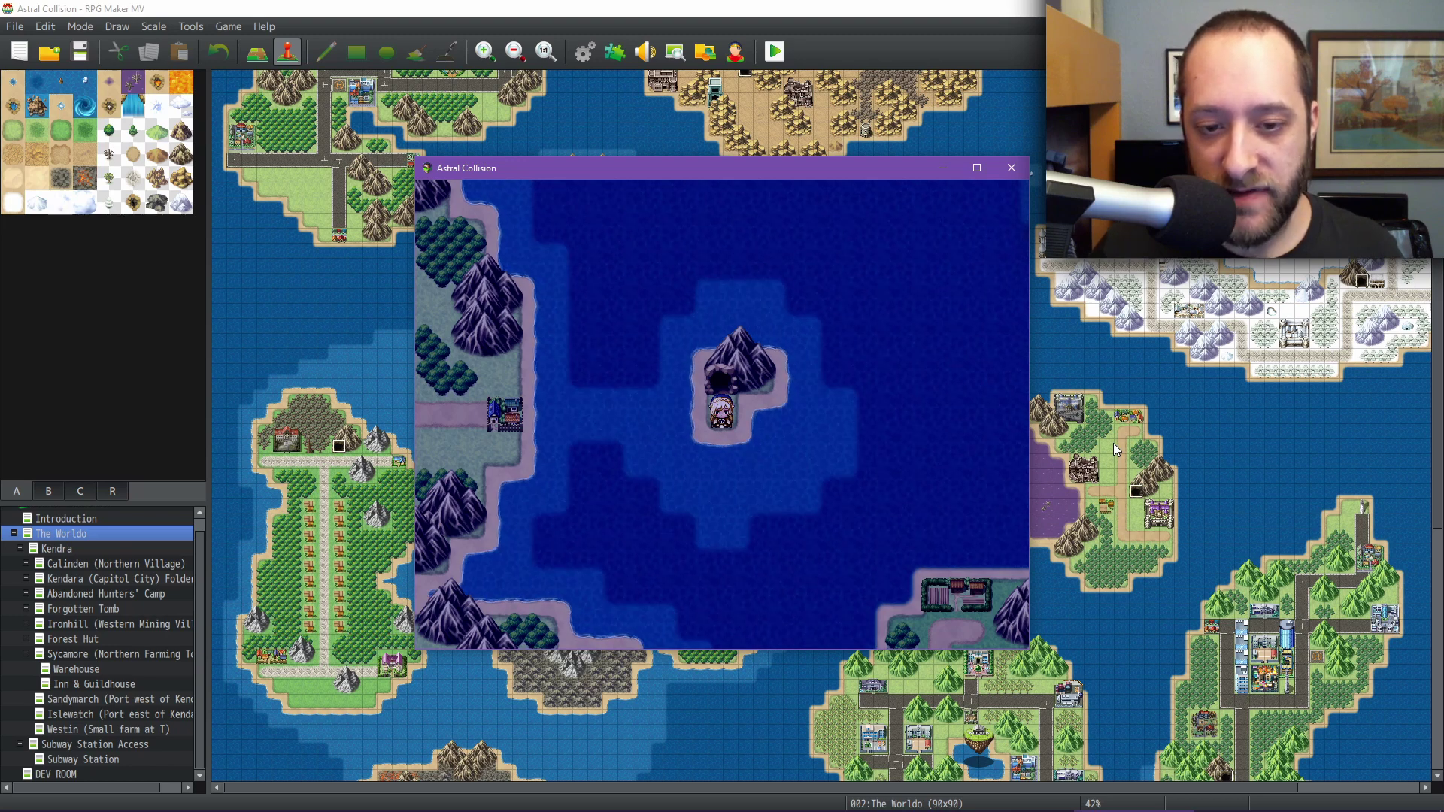
- Return to the platform, use the subway ticket to Elsanna, and go back down to the station
key("Up")
key("Up")
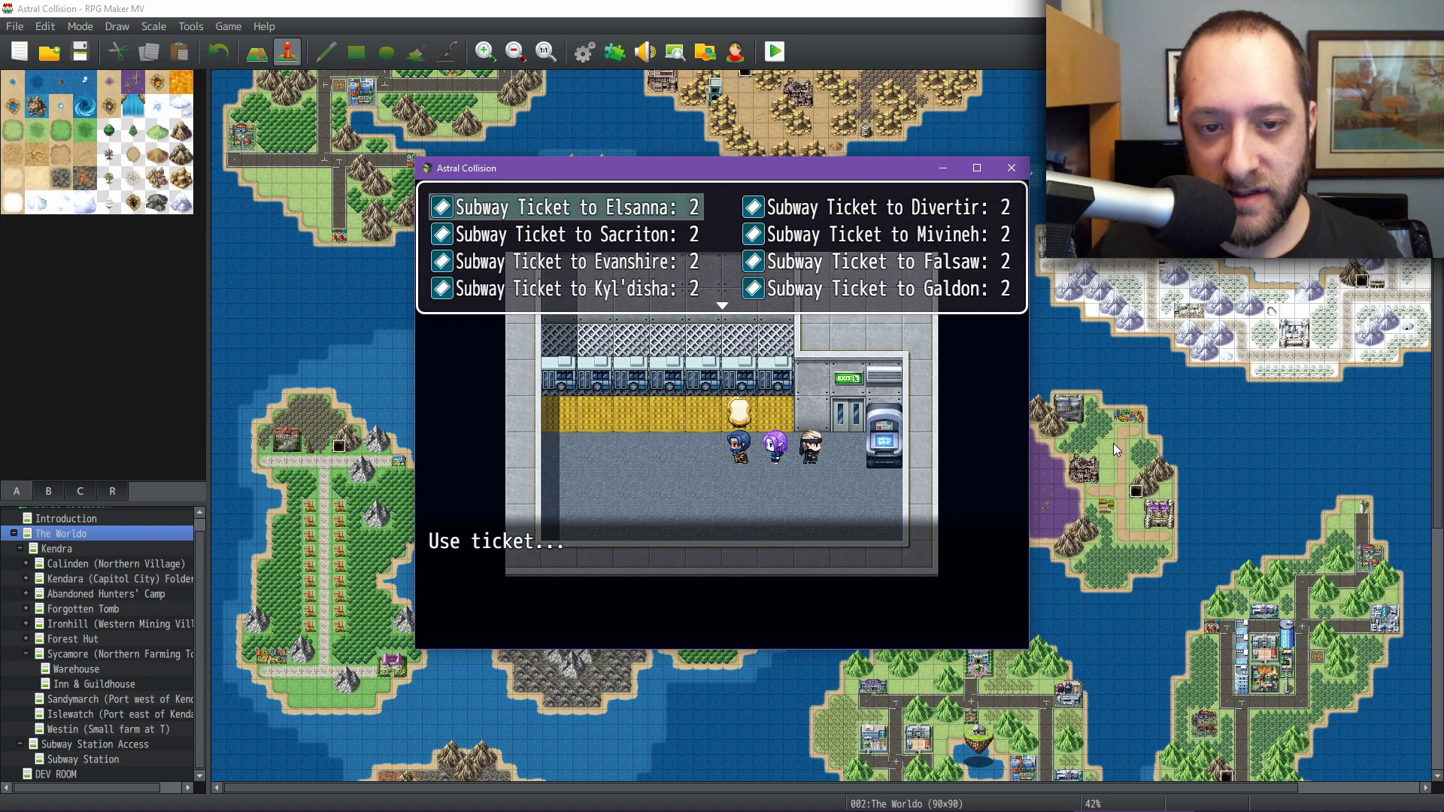
key("Return")
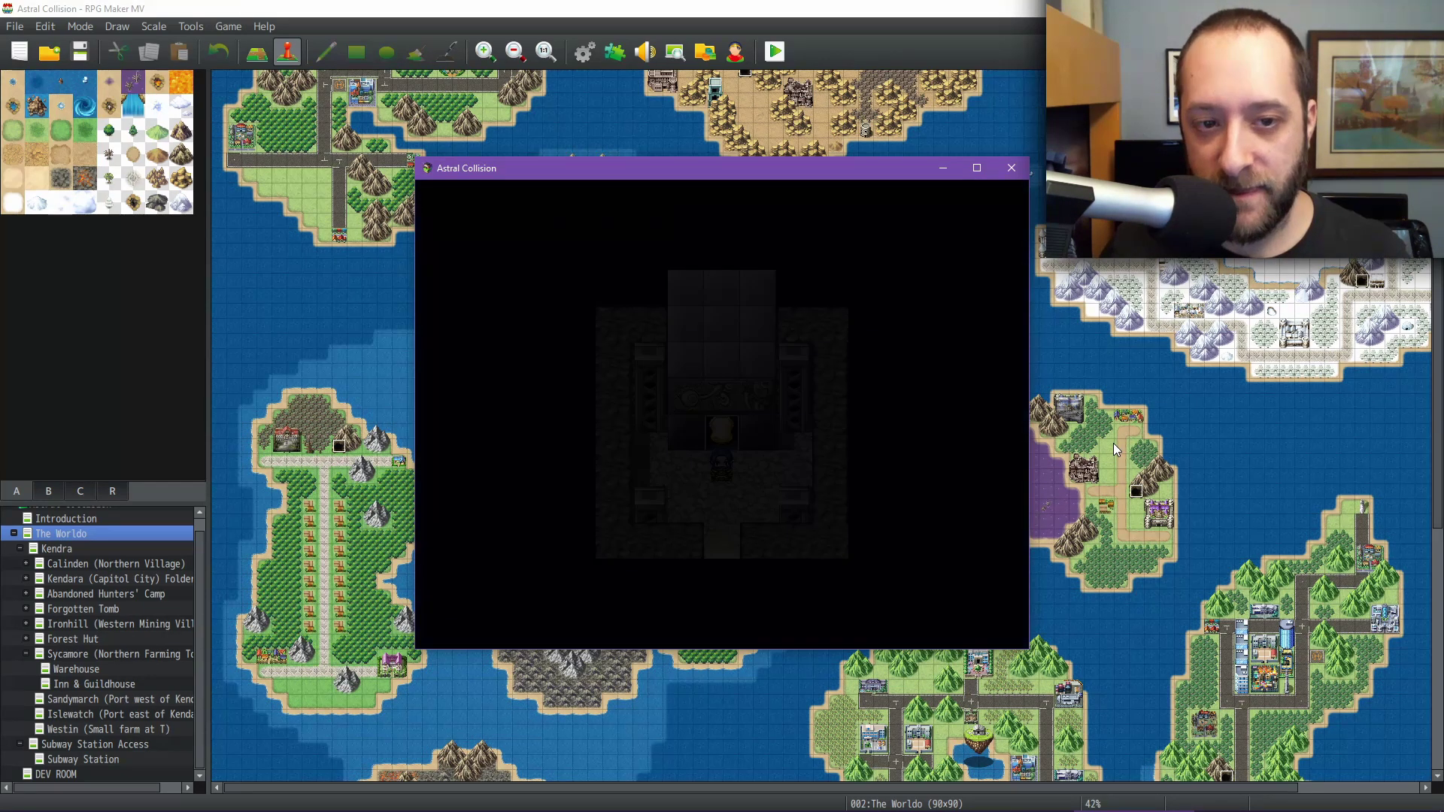
key("Up")
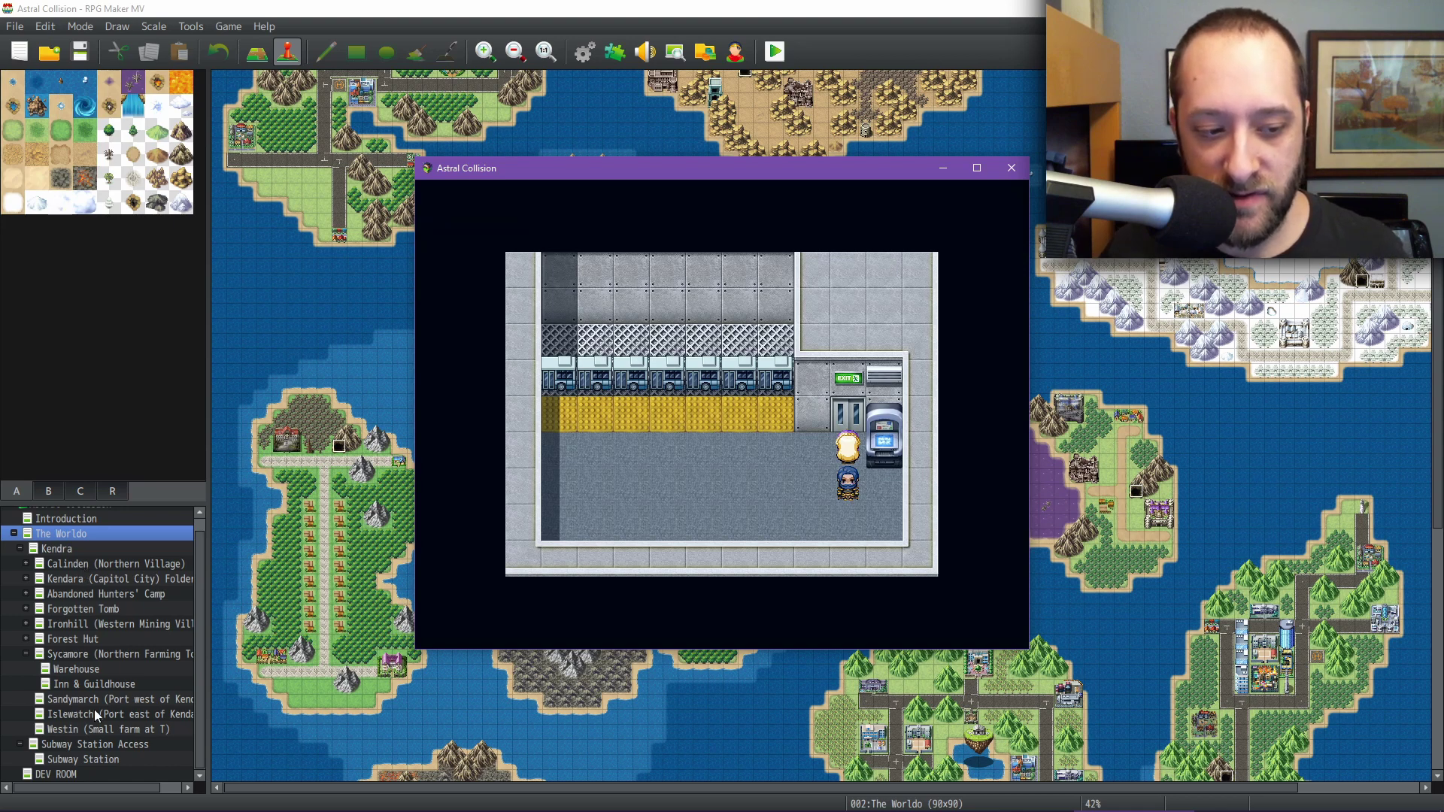
- Open the Subway Station Access map in the editor and switch it to map tile editing
left_click(99, 744)
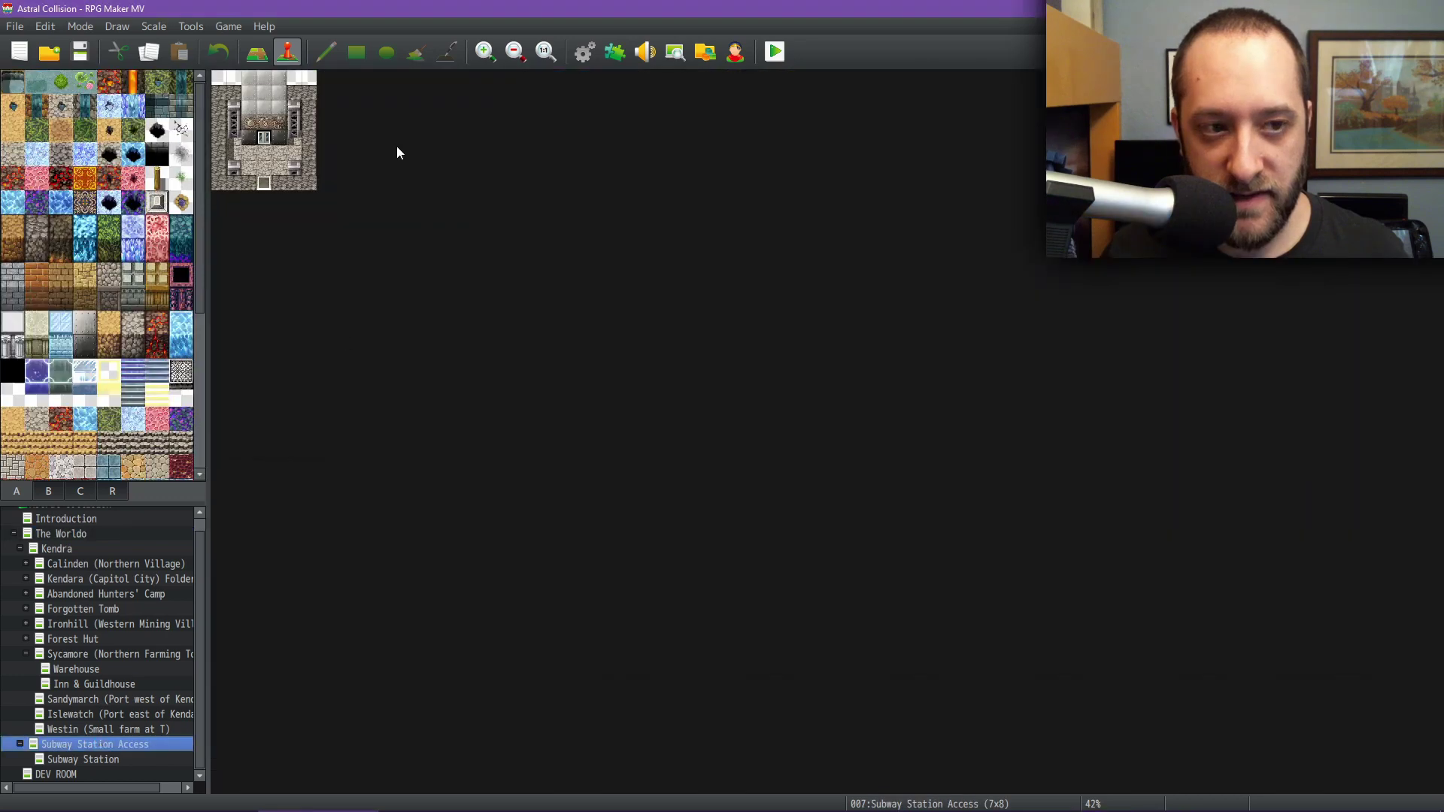
left_click(256, 52)
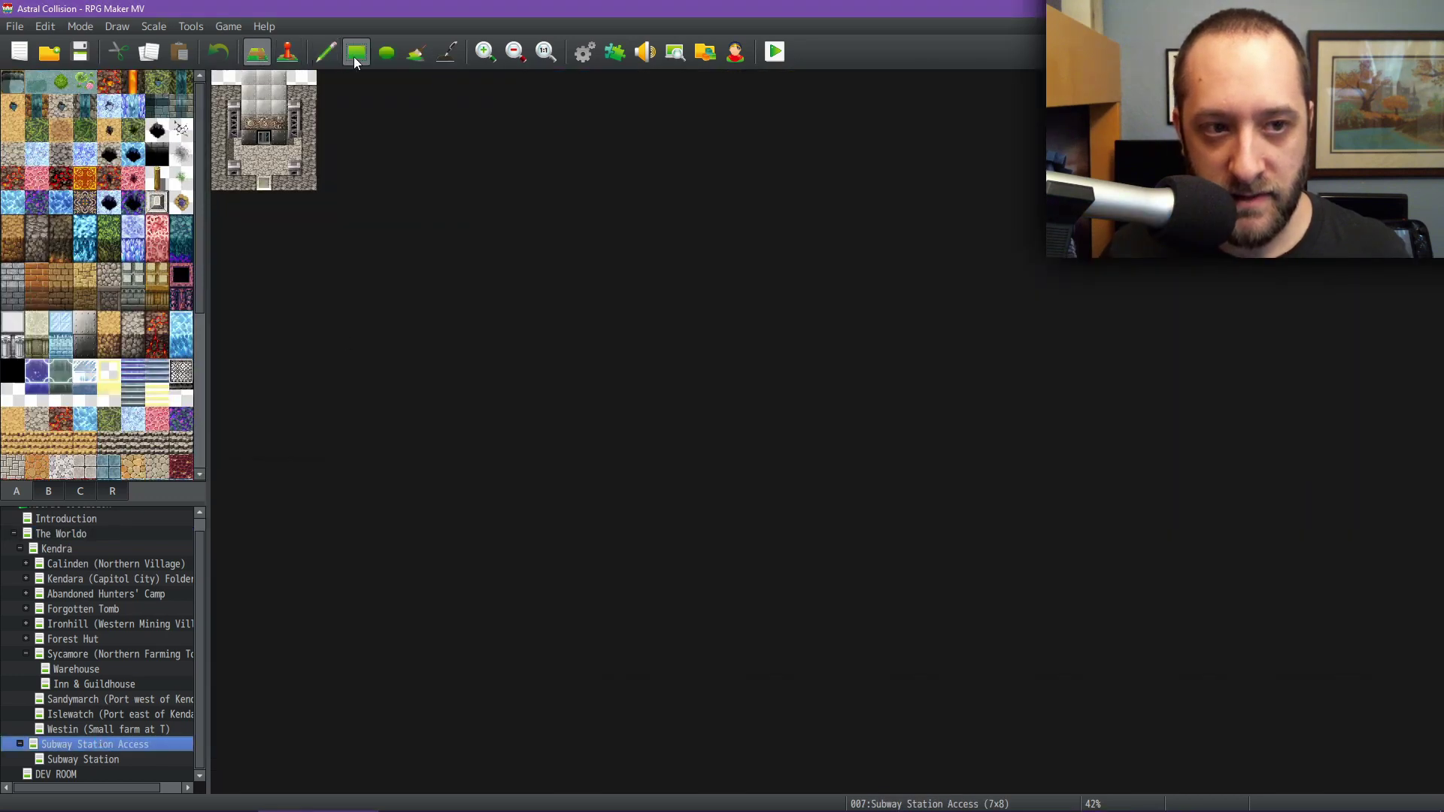
left_click(549, 58)
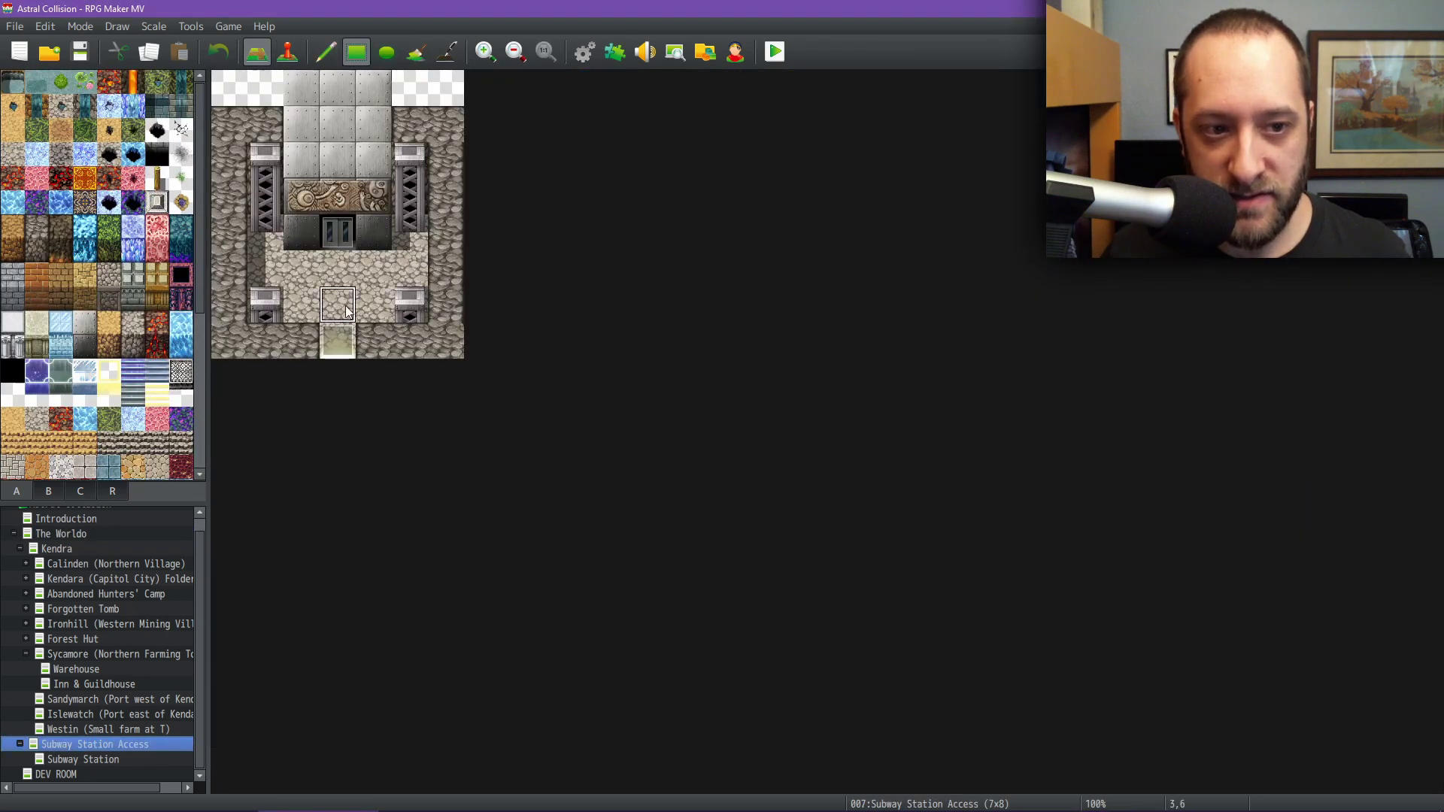
scroll(350, 255, "up", 1, "ctrl")
scroll(349, 255, "up", 1, "ctrl")
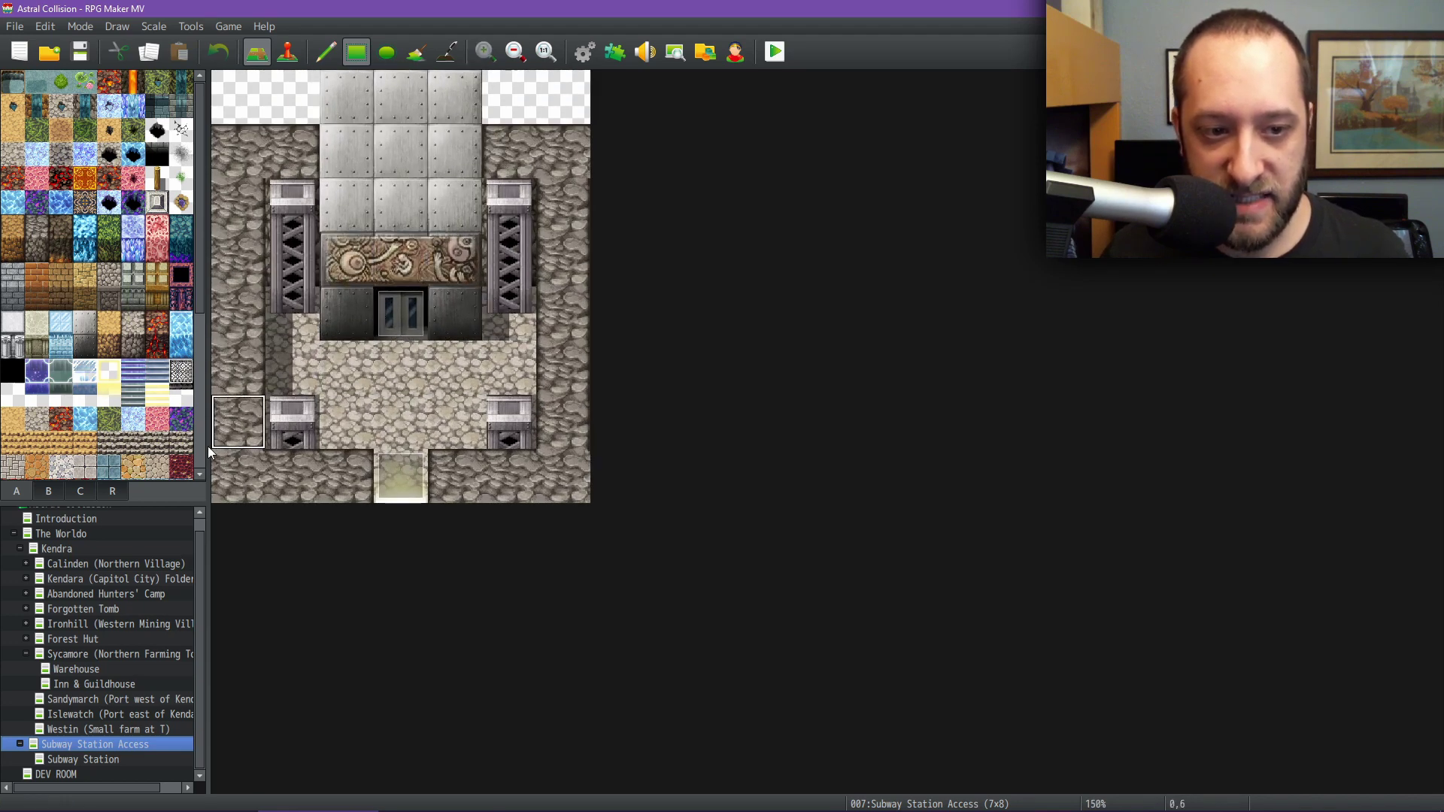
- Look through the B tiles of the Subway Station Access map, down to the entrance tiles
left_click(49, 491)
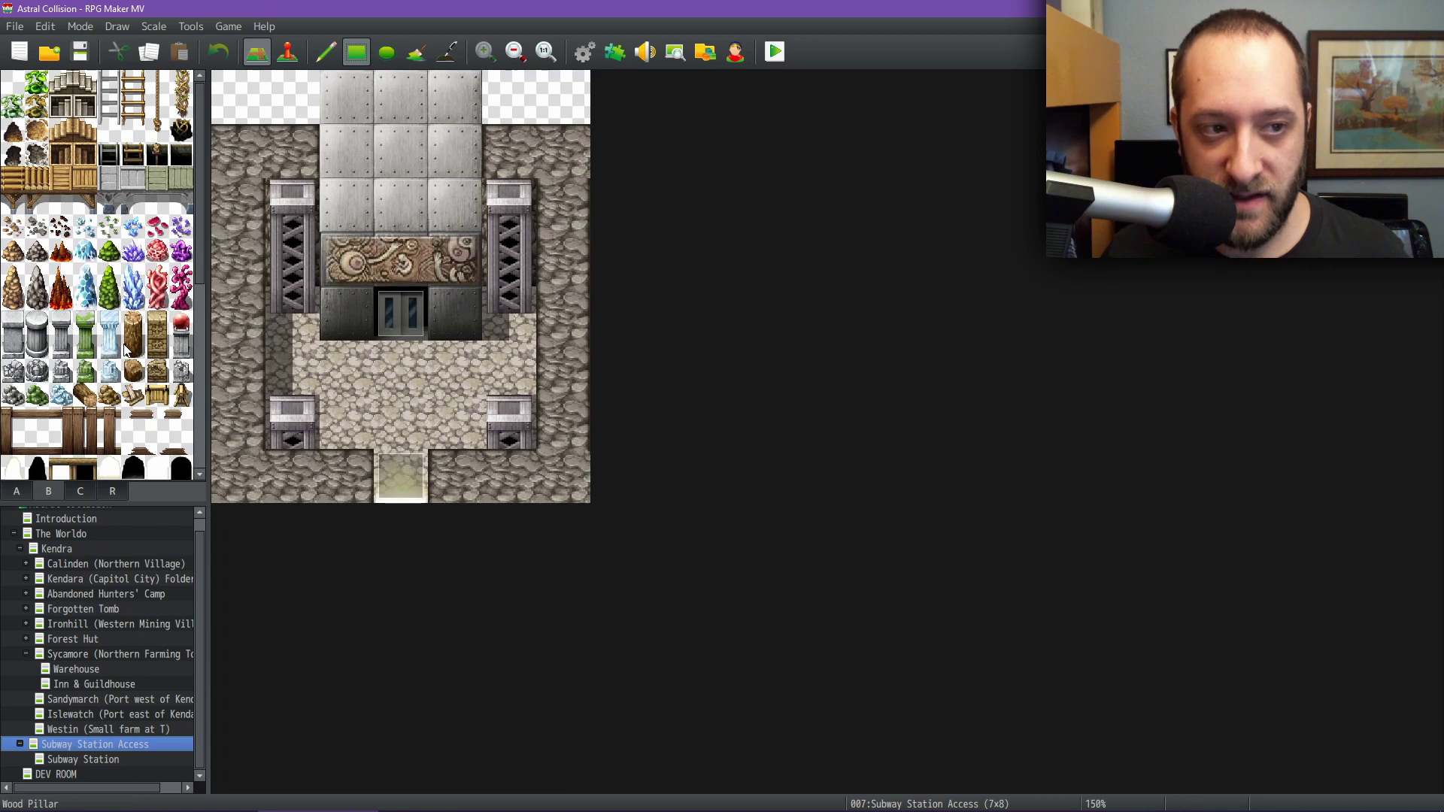
scroll(126, 349, "down", 3)
left_click(88, 340)
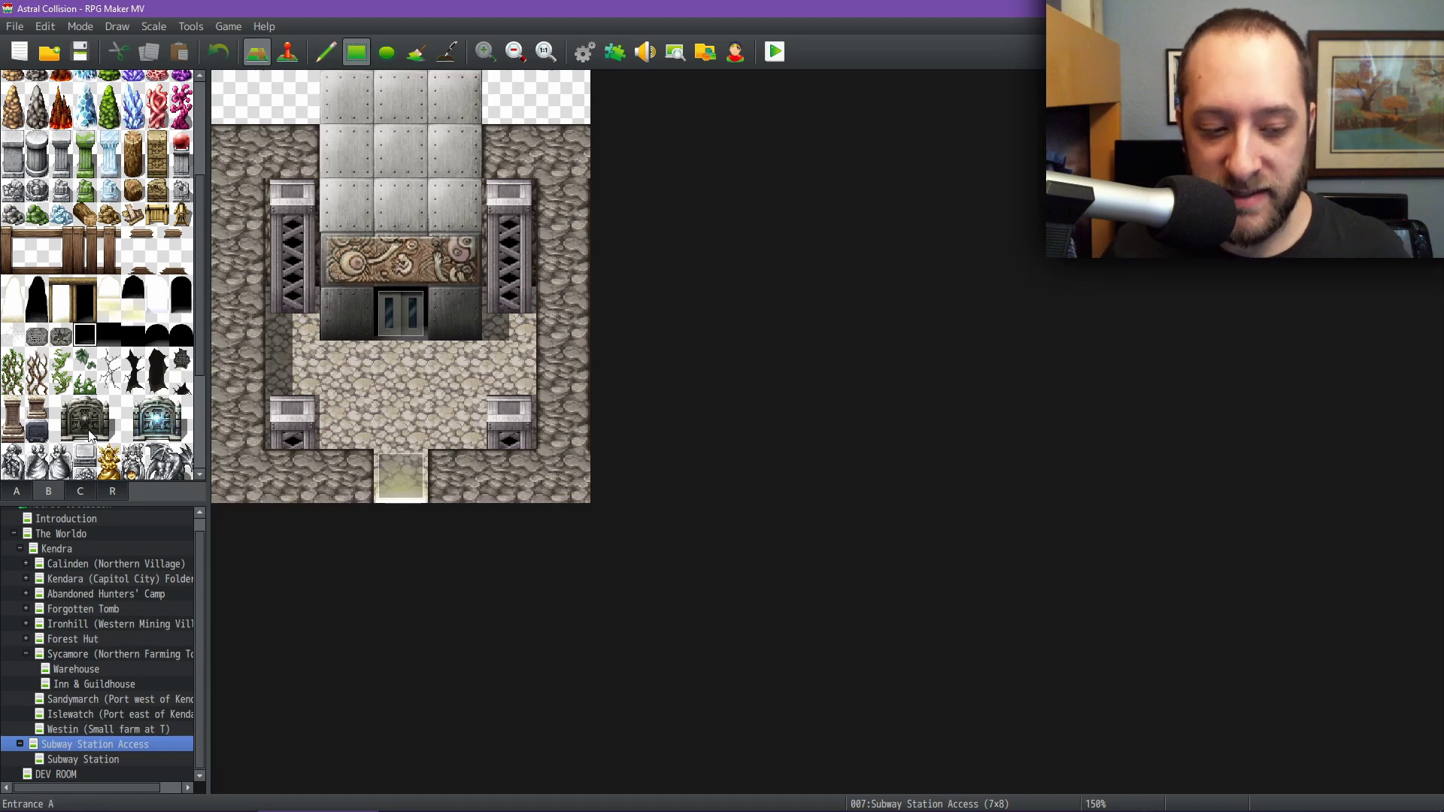
- Open the Subway Station map and look through its B tiles
left_click(74, 758)
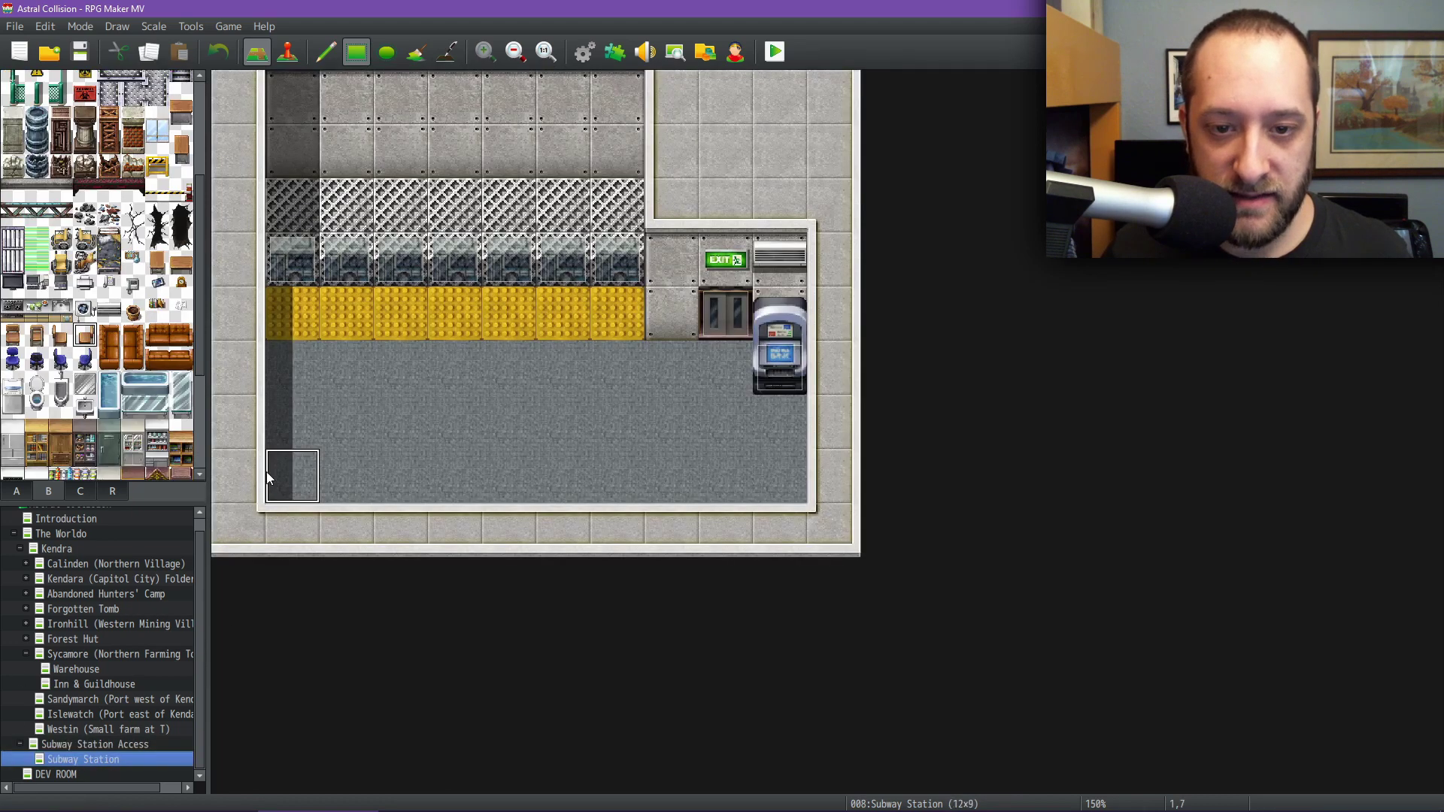
scroll(167, 301, "up", 3)
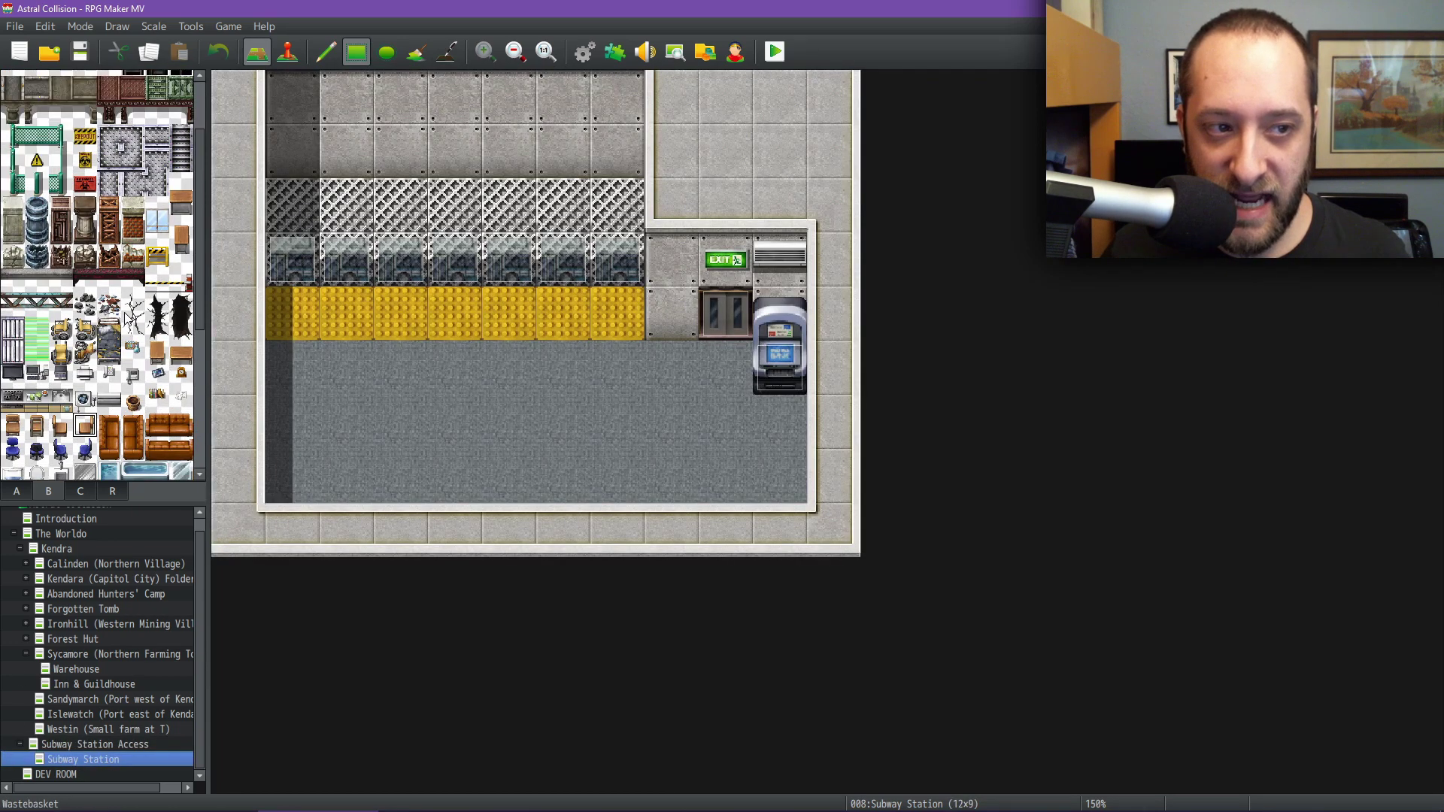
scroll(124, 311, "up", 3)
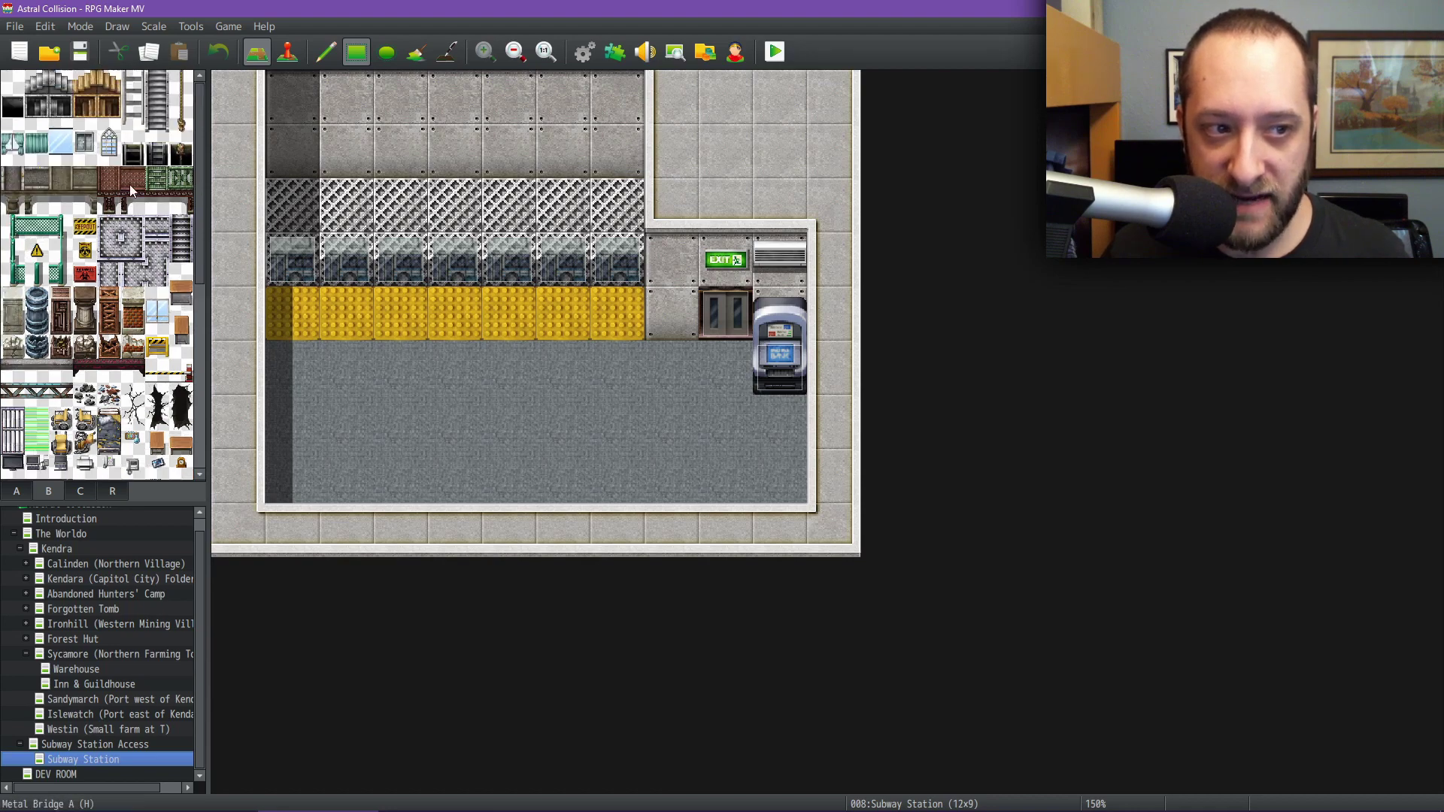
scroll(131, 293, "down", 3)
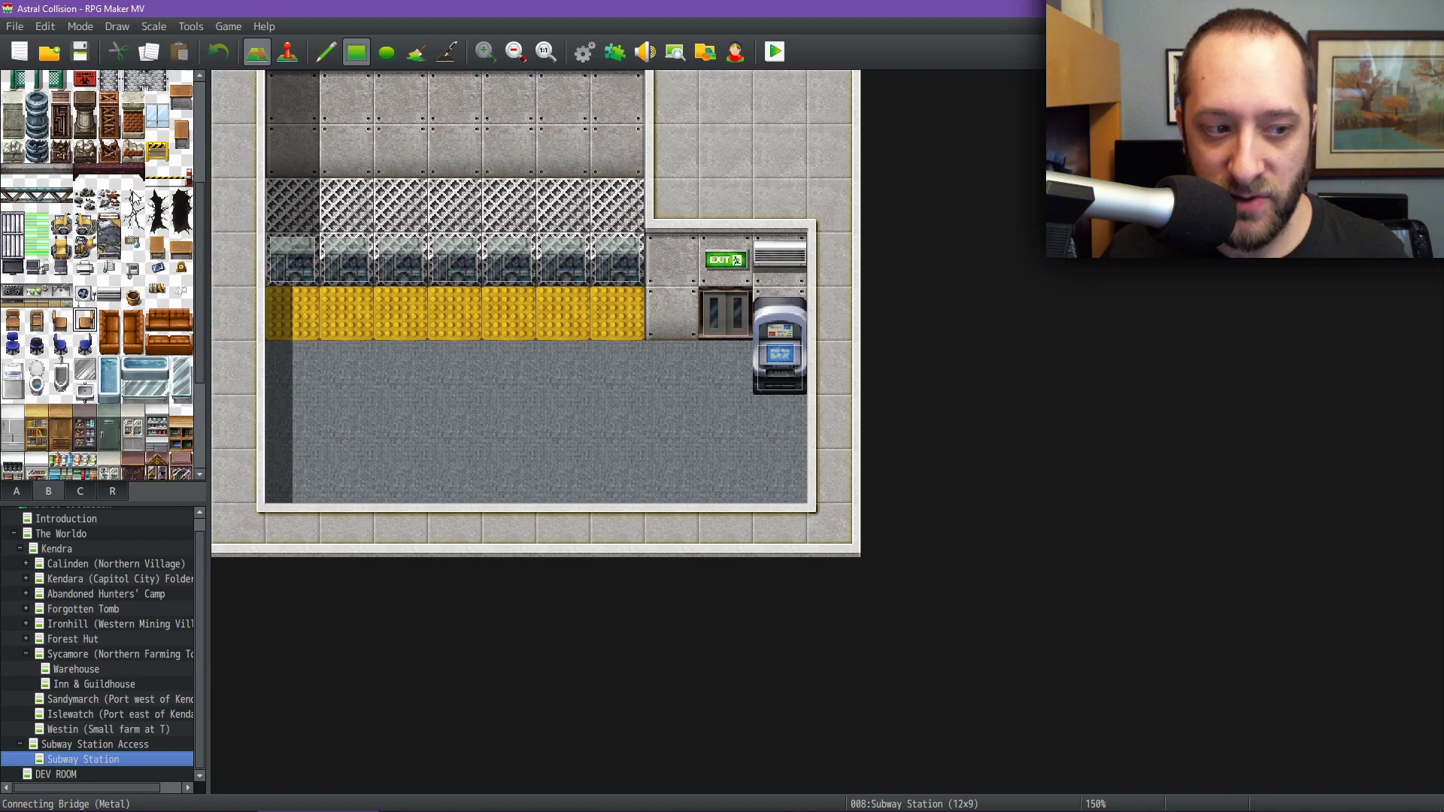
scroll(127, 251, "down", 3)
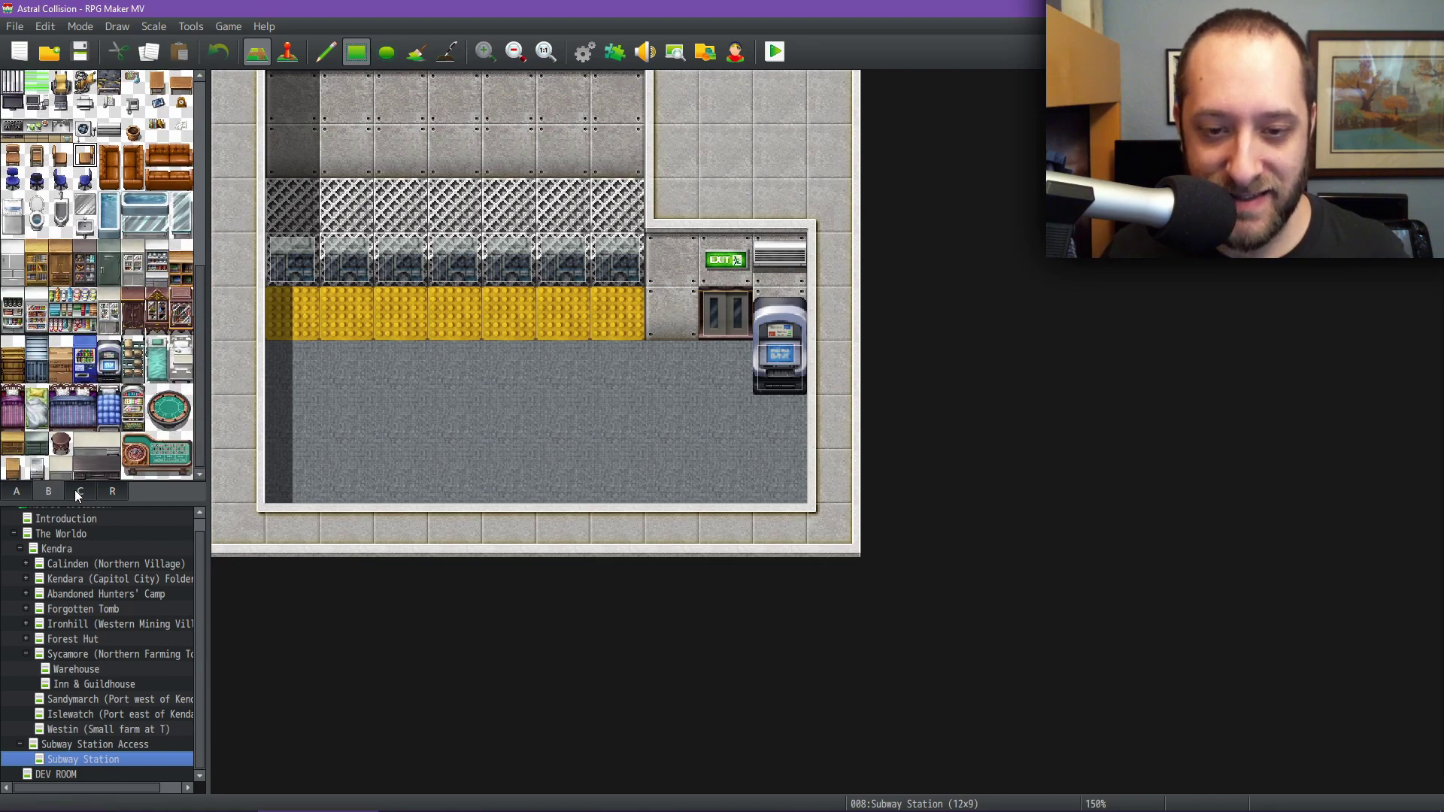
scroll(97, 432, "up", 4)
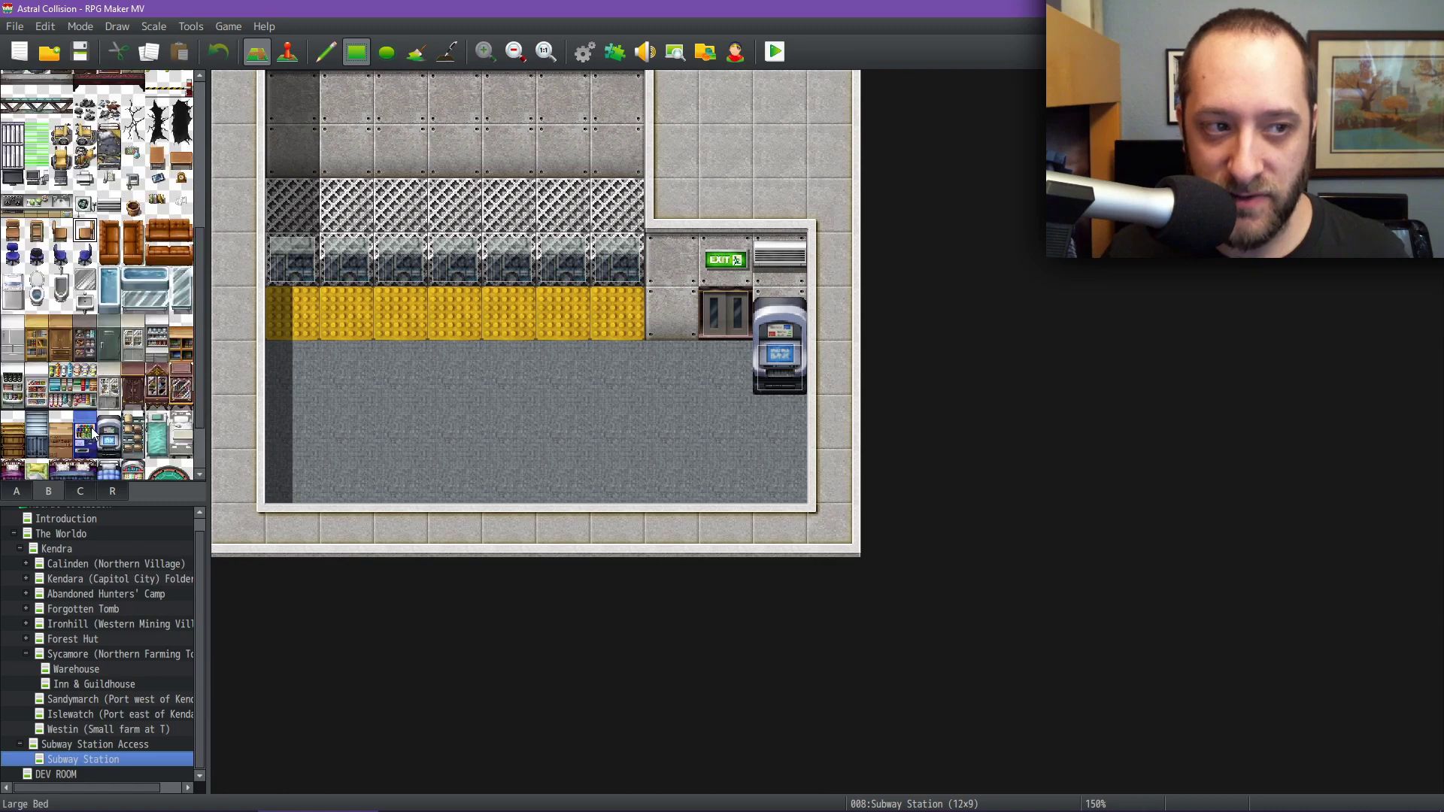
scroll(97, 432, "up", 3)
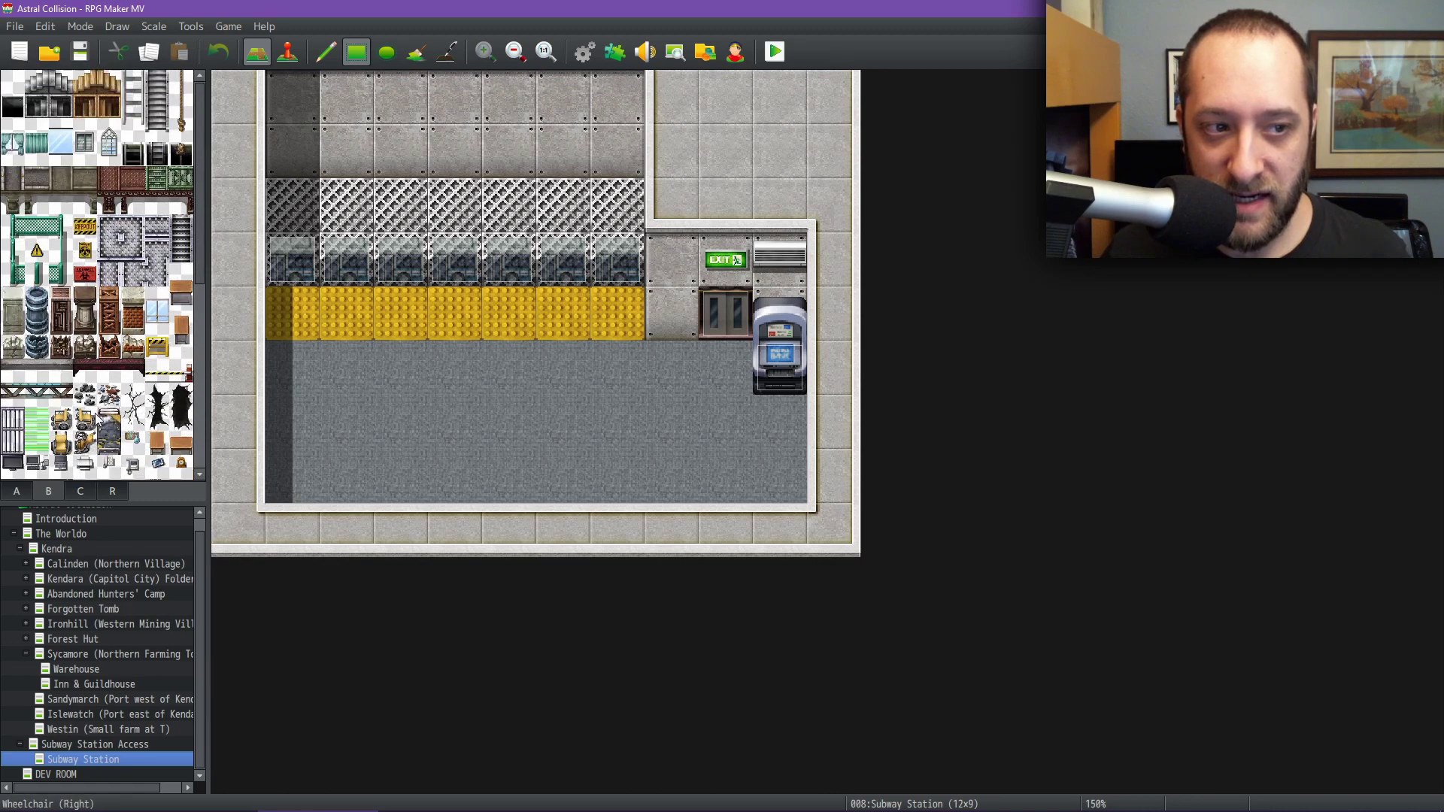
- Look through the Subway Station map's A tiles and C tiles, down past the fireplace
left_click(19, 490)
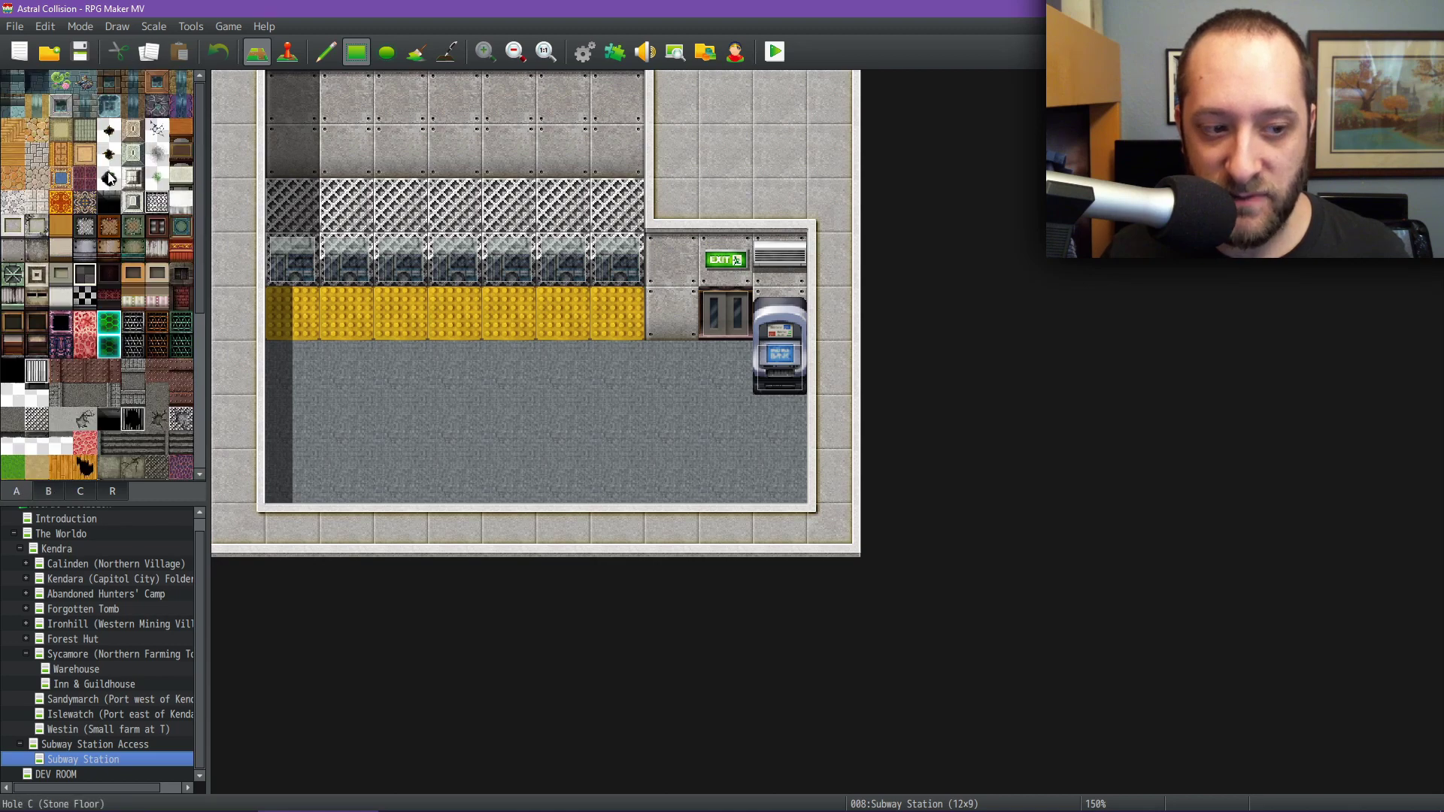
scroll(113, 300, "down", 2)
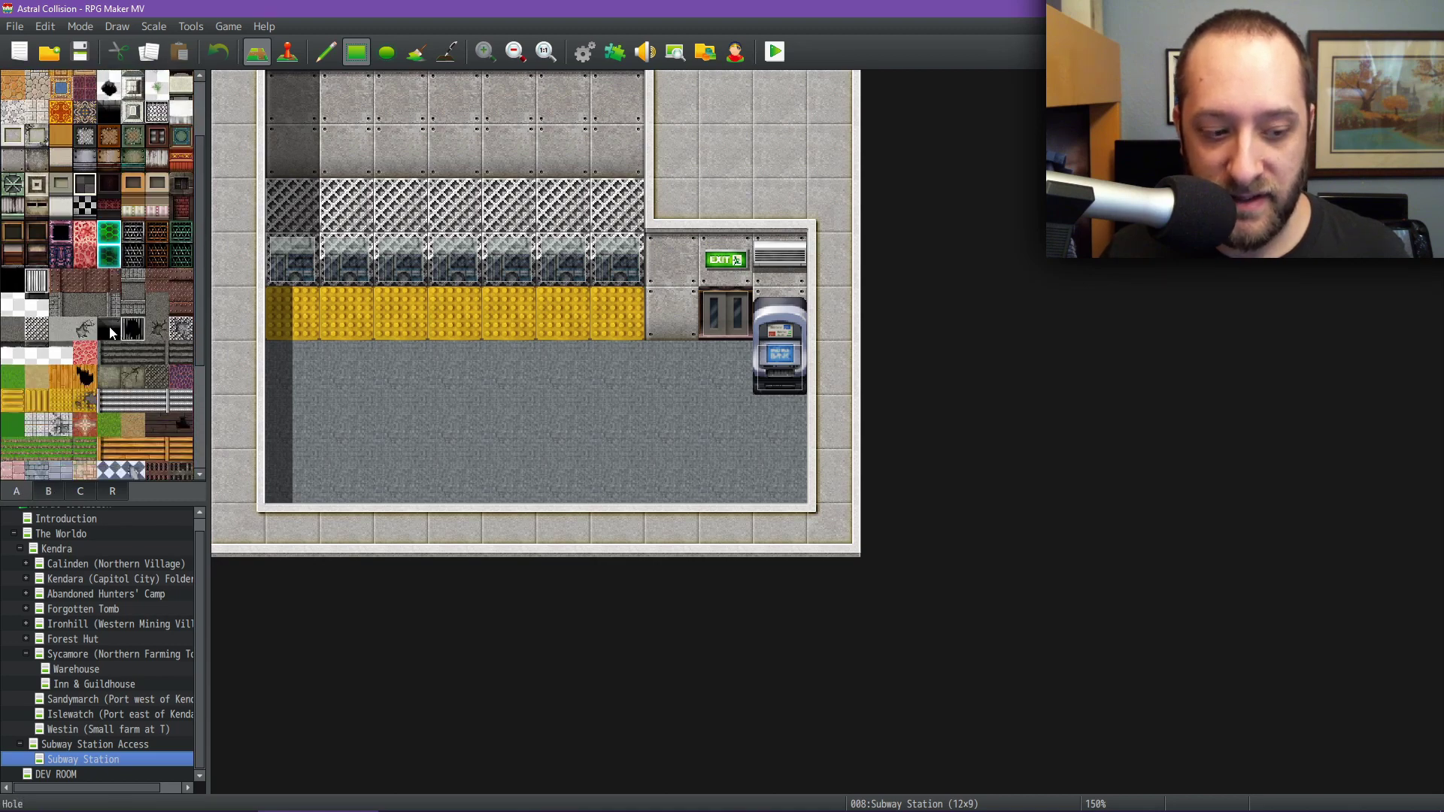
scroll(108, 329, "down", 4)
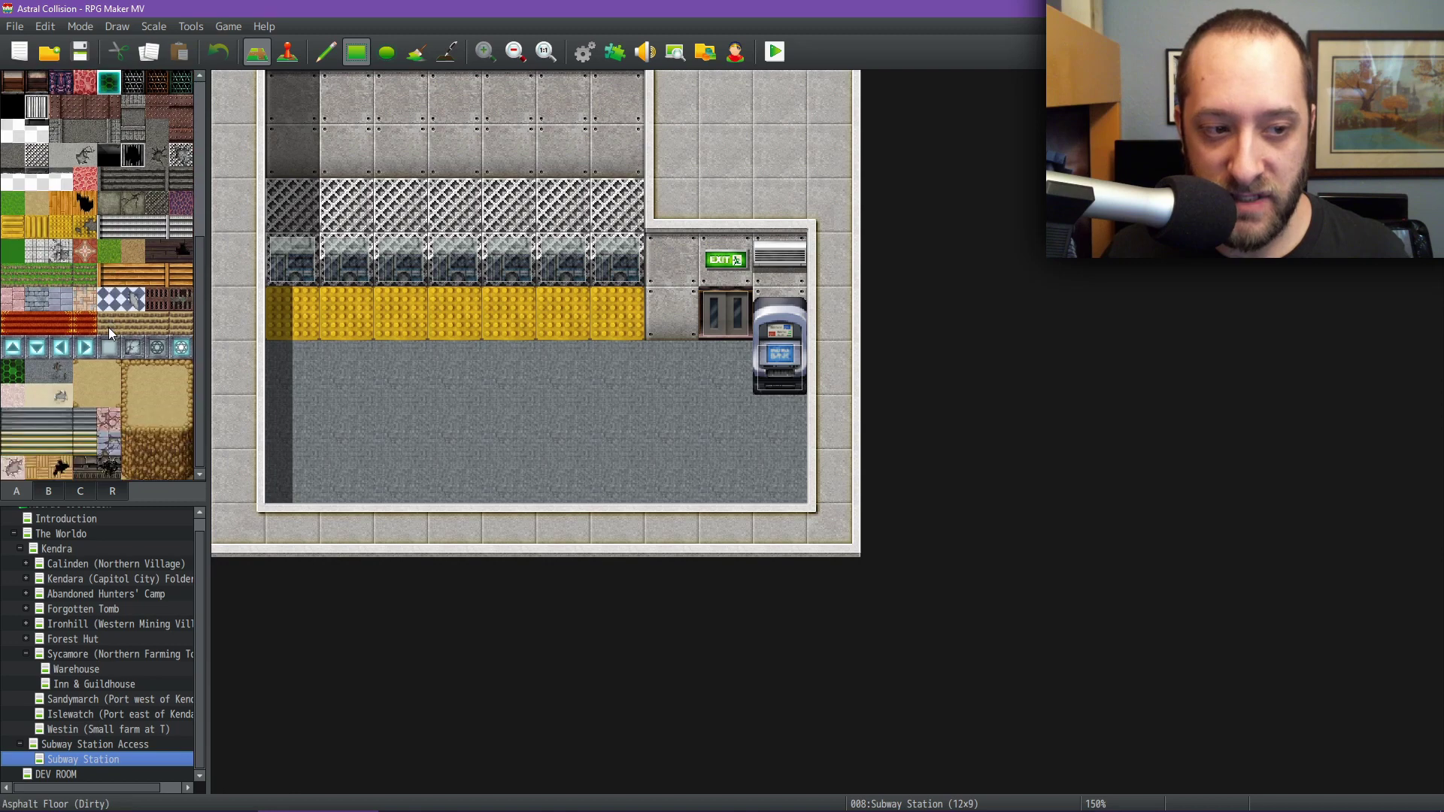
left_click(76, 490)
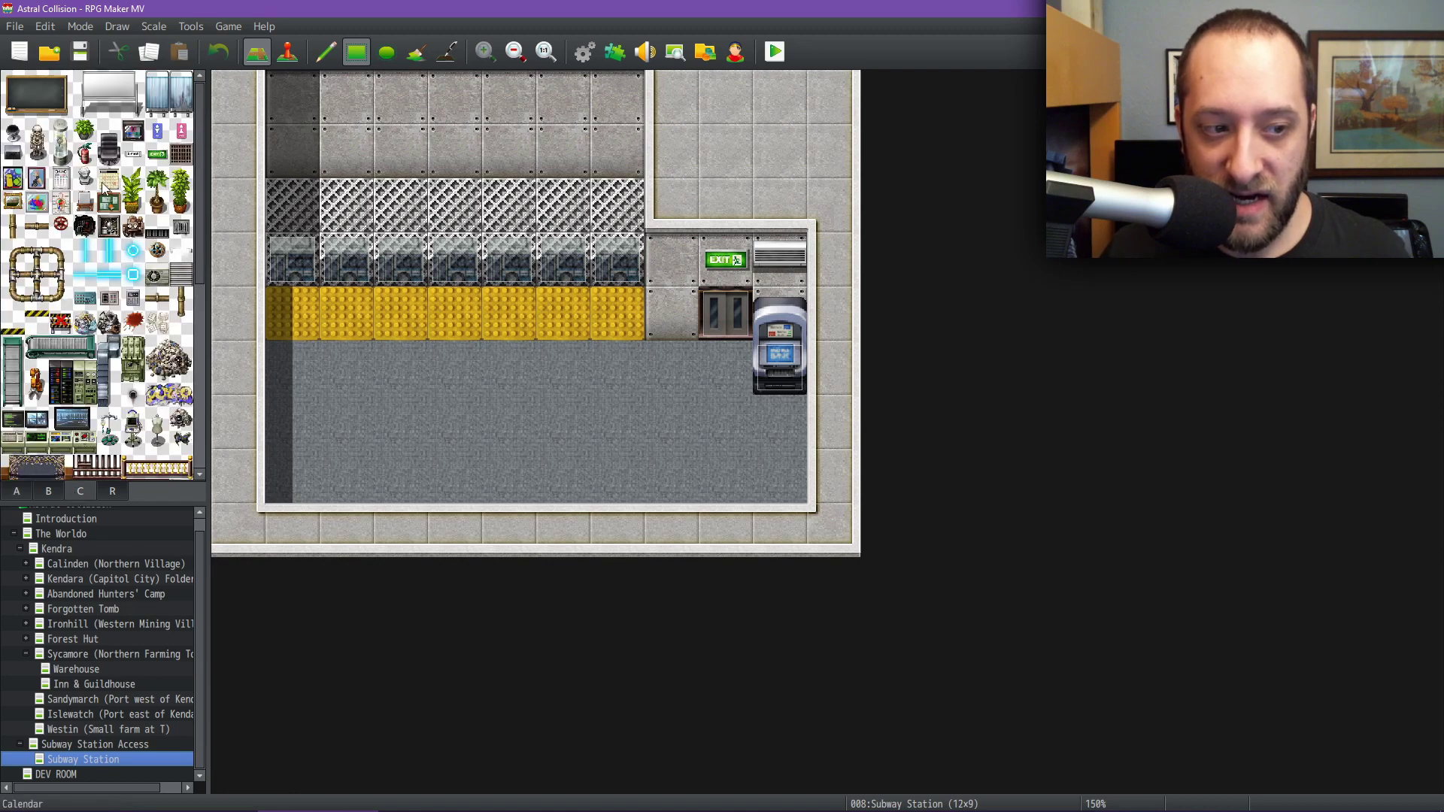
scroll(113, 158, "down", 2)
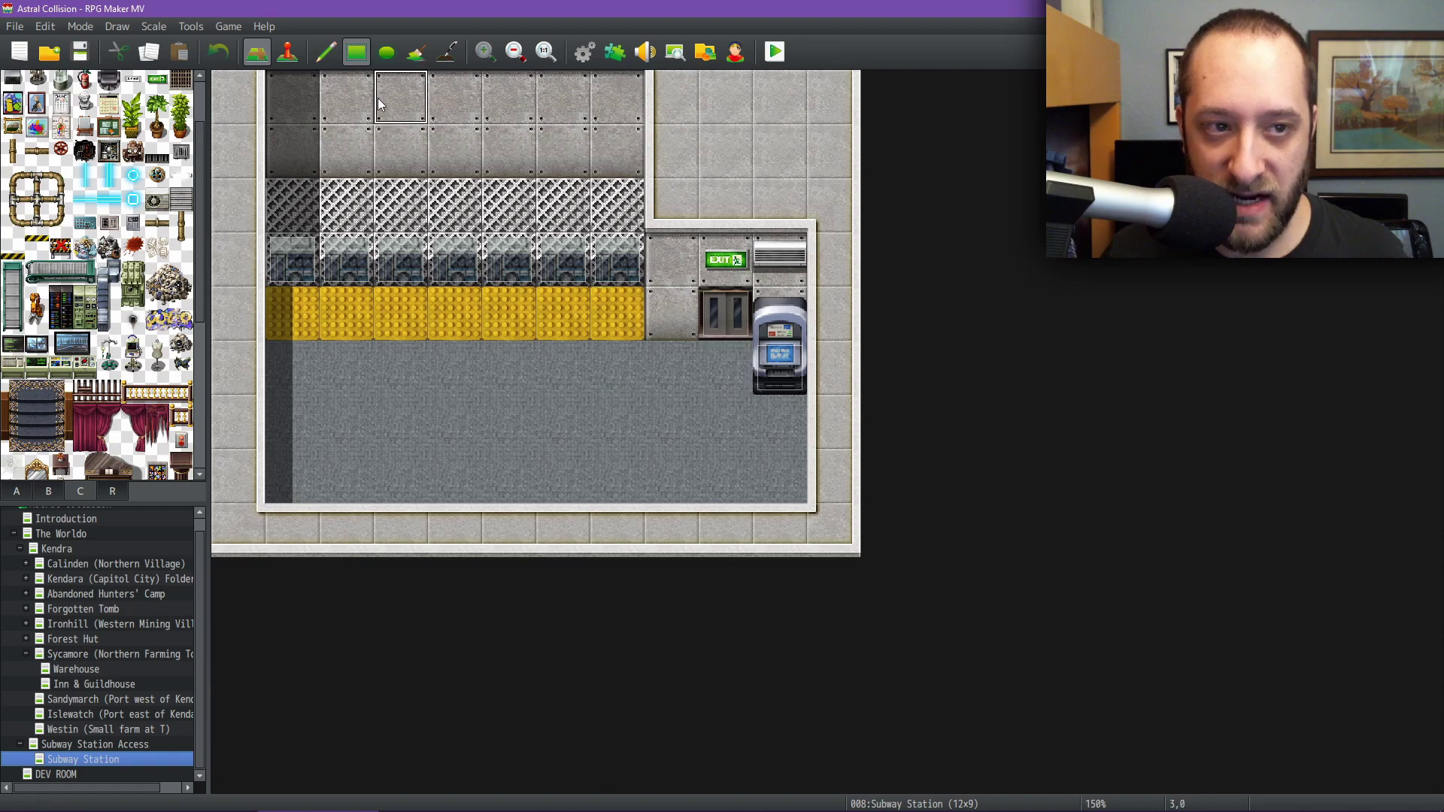
scroll(122, 361, "down", 4)
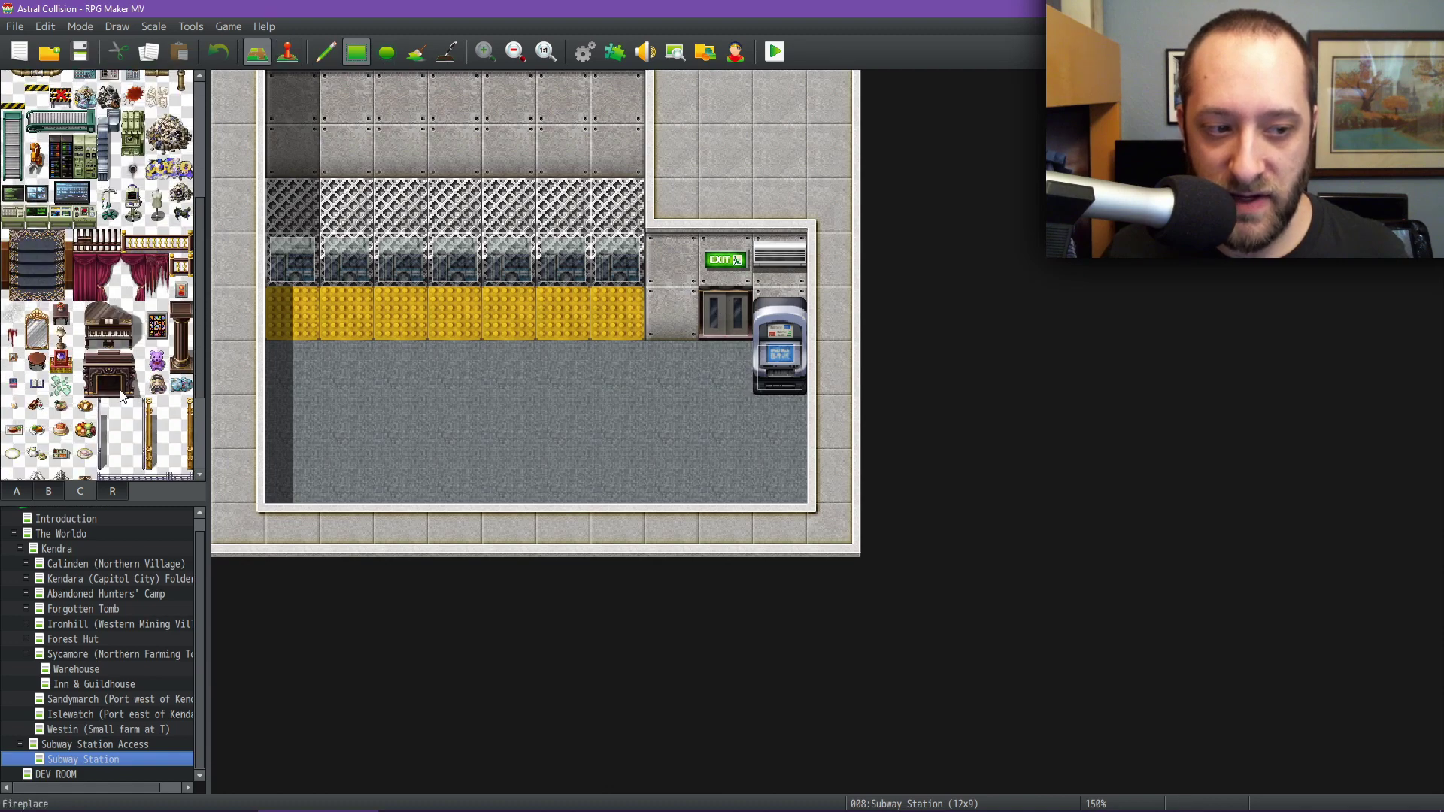
scroll(121, 391, "down", 3)
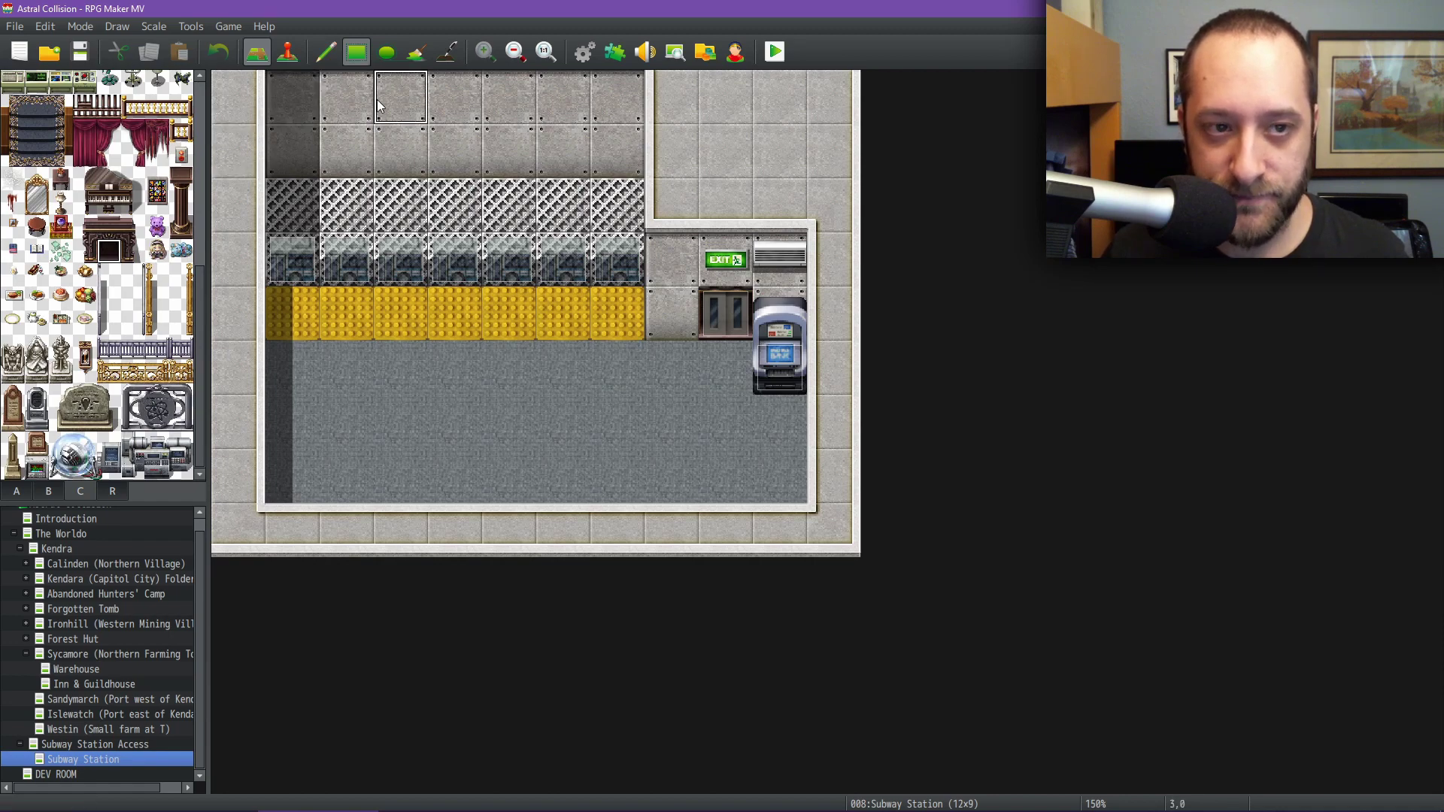
- Open the database's tileset settings and look through the B tiles of the Dungeon tileset
left_click(584, 51)
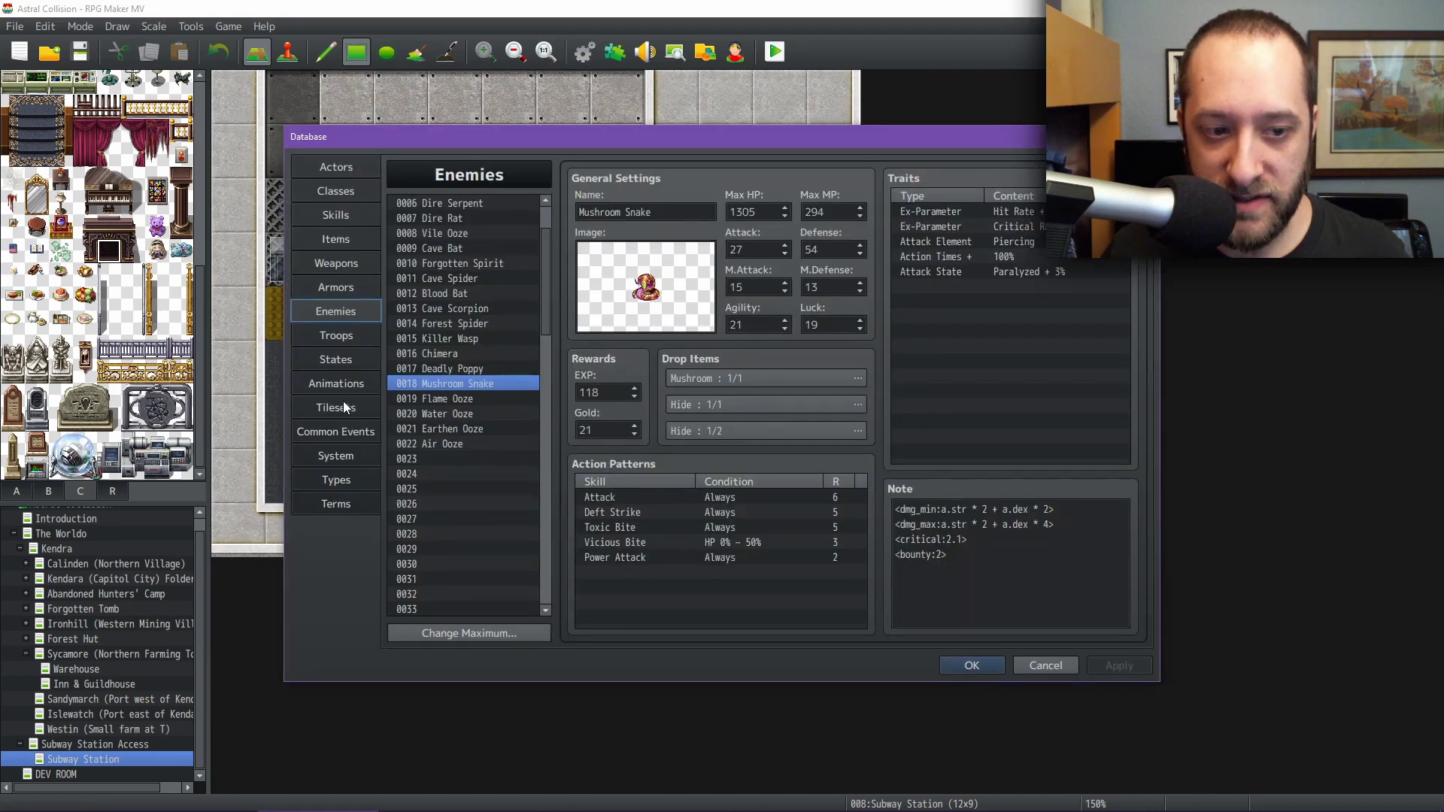
left_click(343, 408)
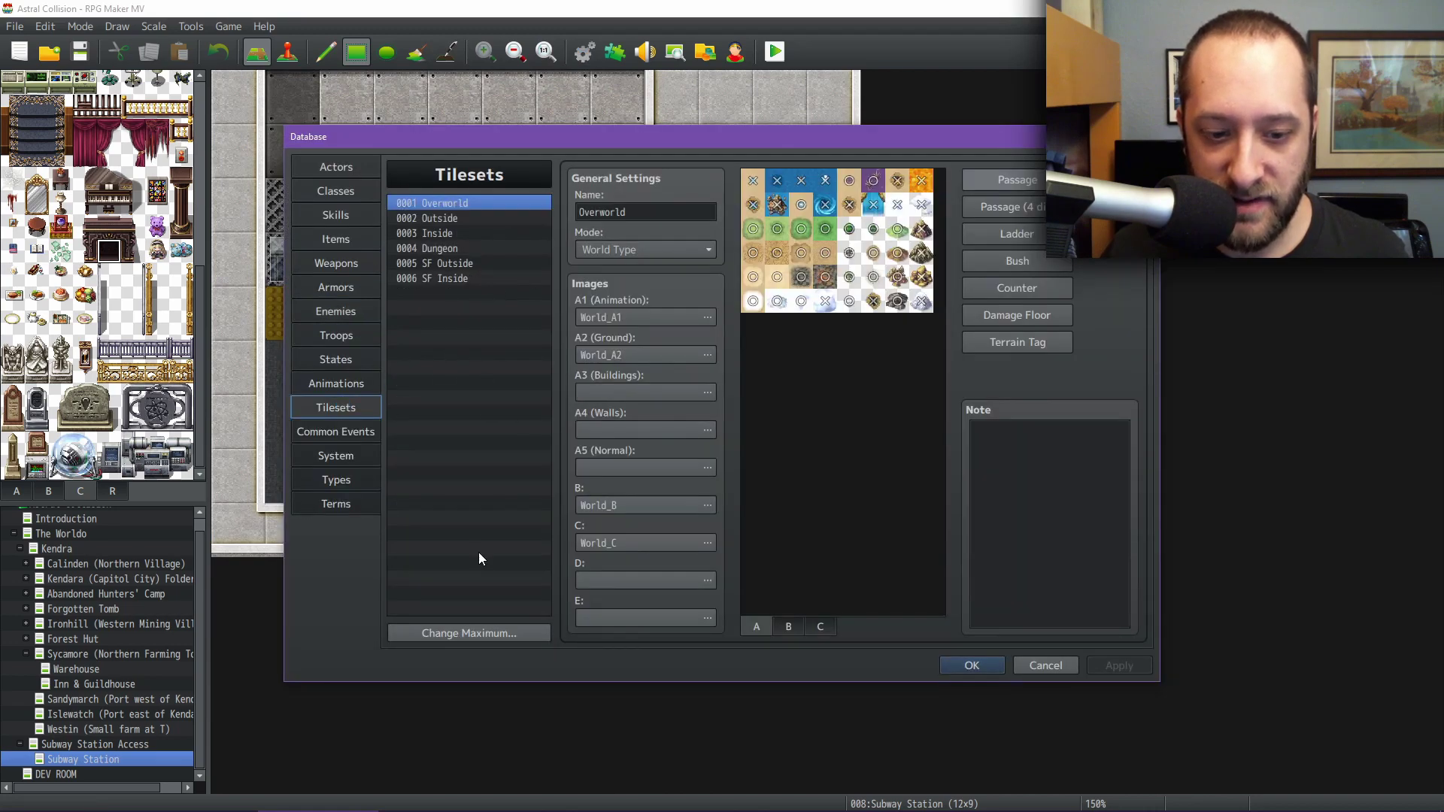
left_click(458, 278)
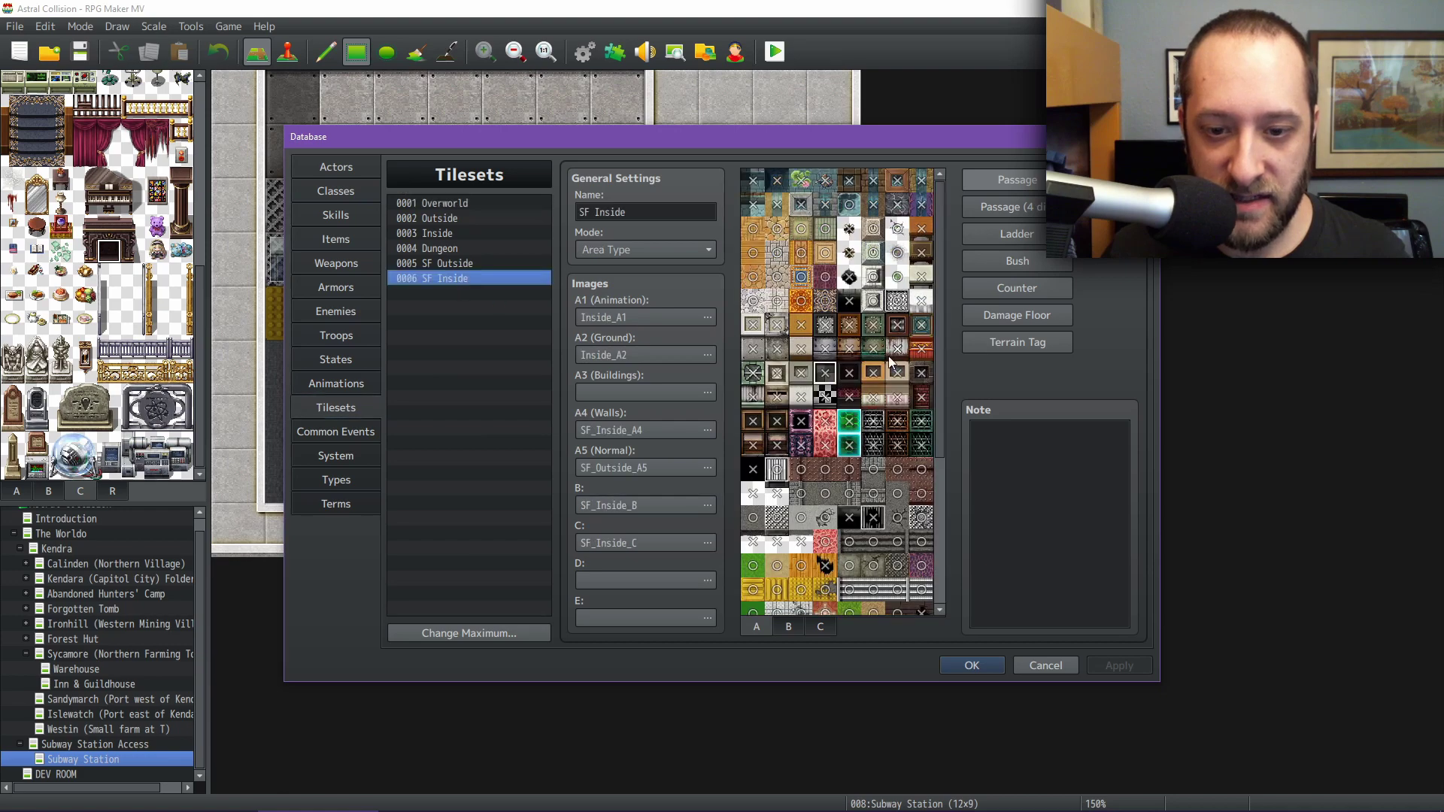
left_click(456, 249)
left_click(783, 626)
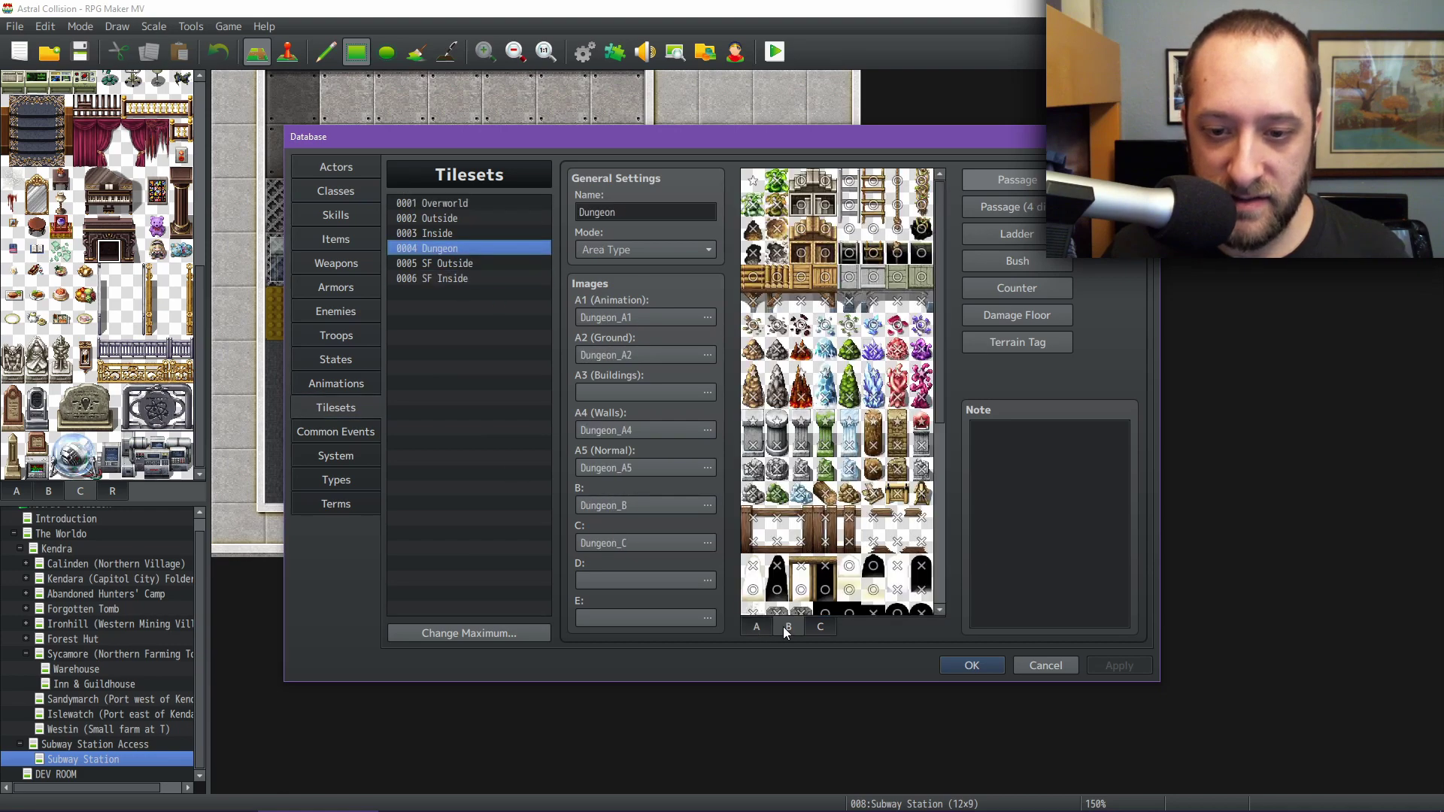
scroll(820, 472, "down", 5)
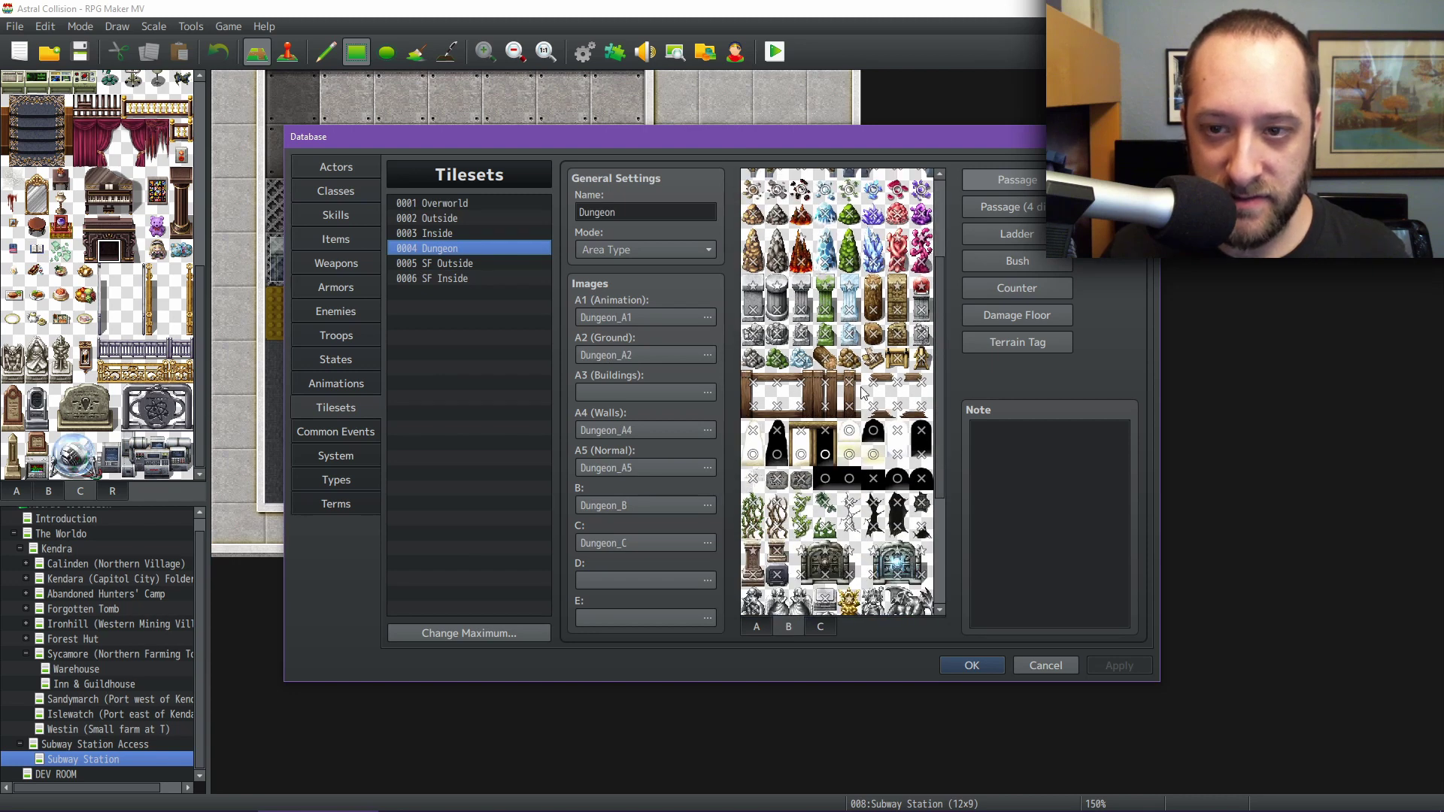
- Compare the Dungeon tileset's passage, four-direction passage, ladder, bush, counter, damage floor and terrain tag settings
left_click(1042, 207)
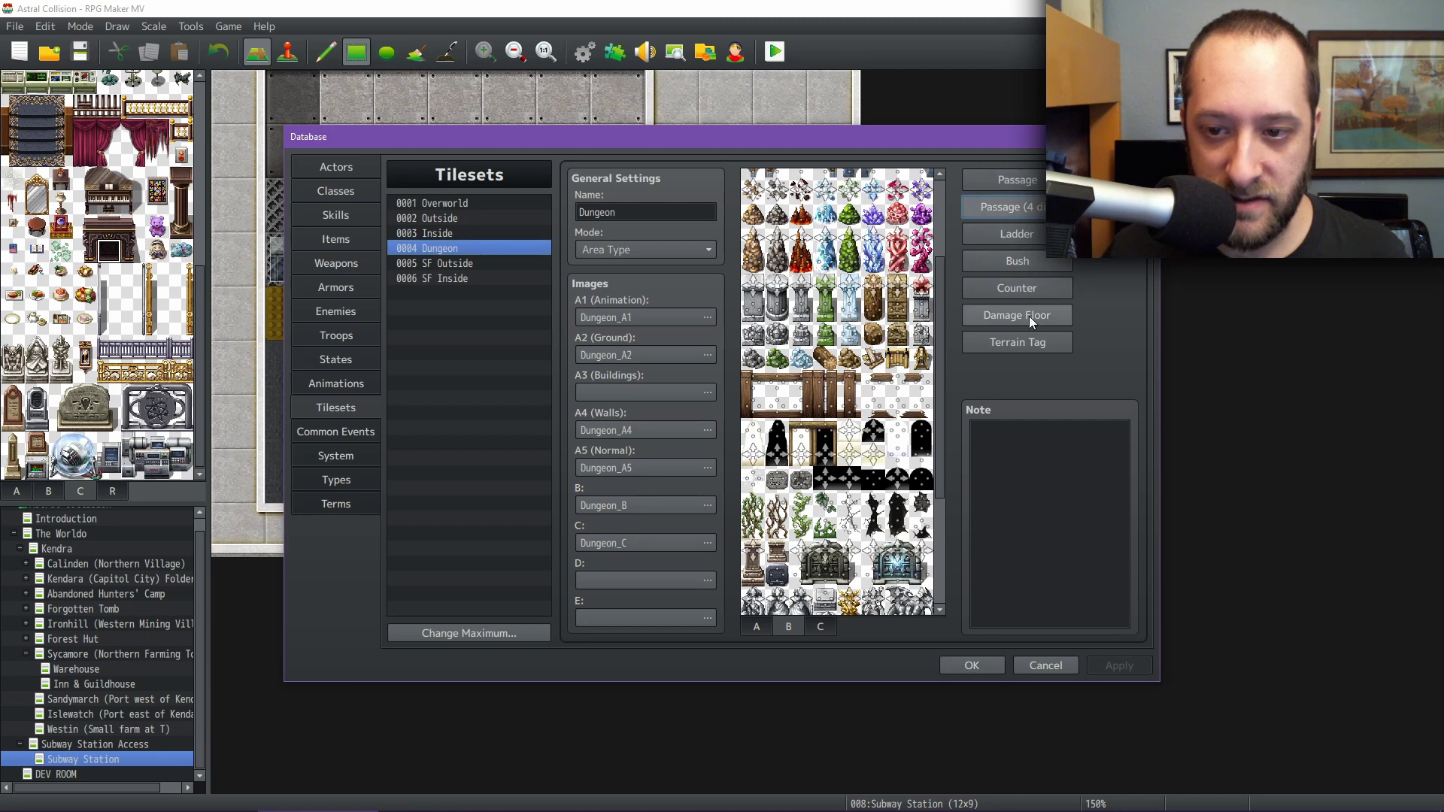
left_click(1027, 350)
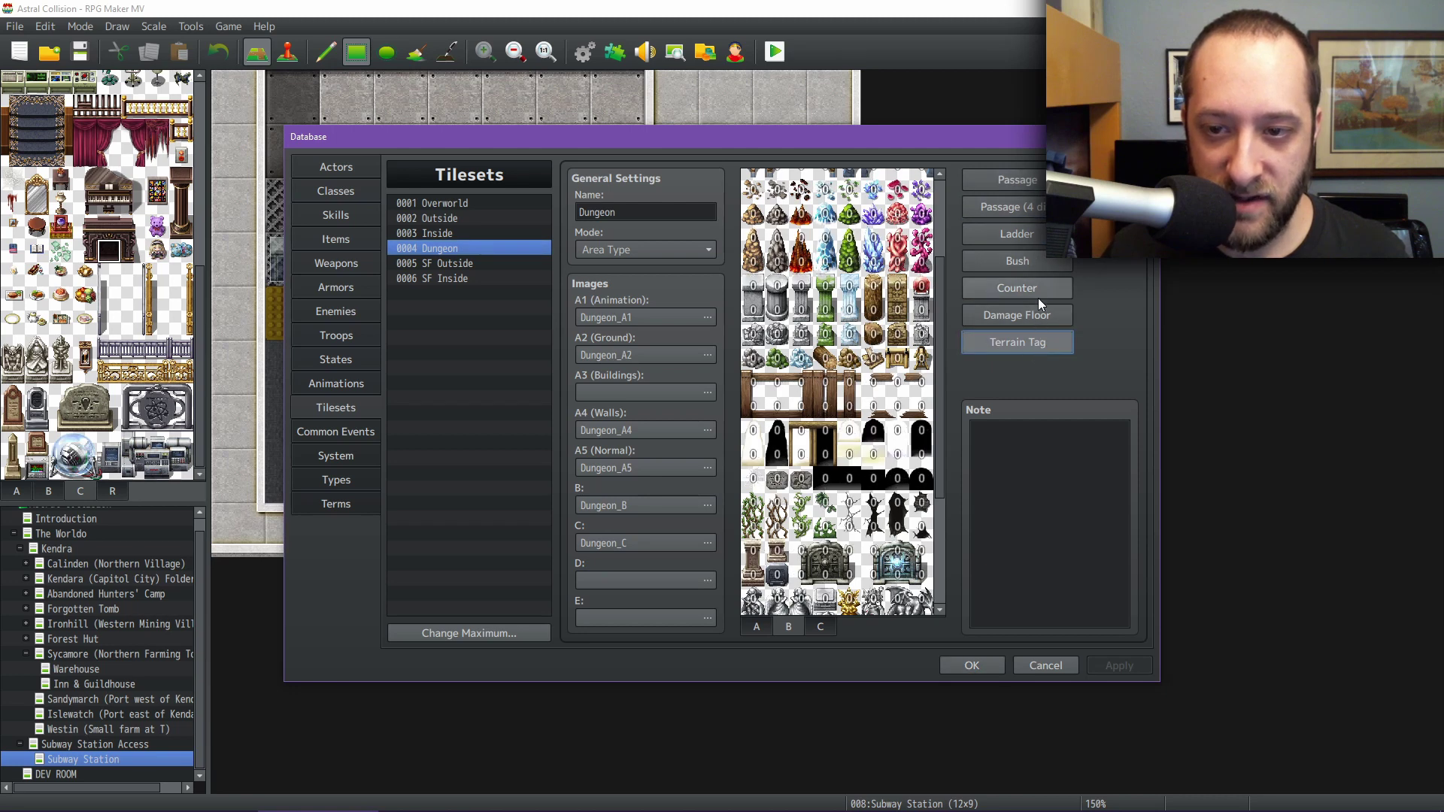
left_click(1026, 233)
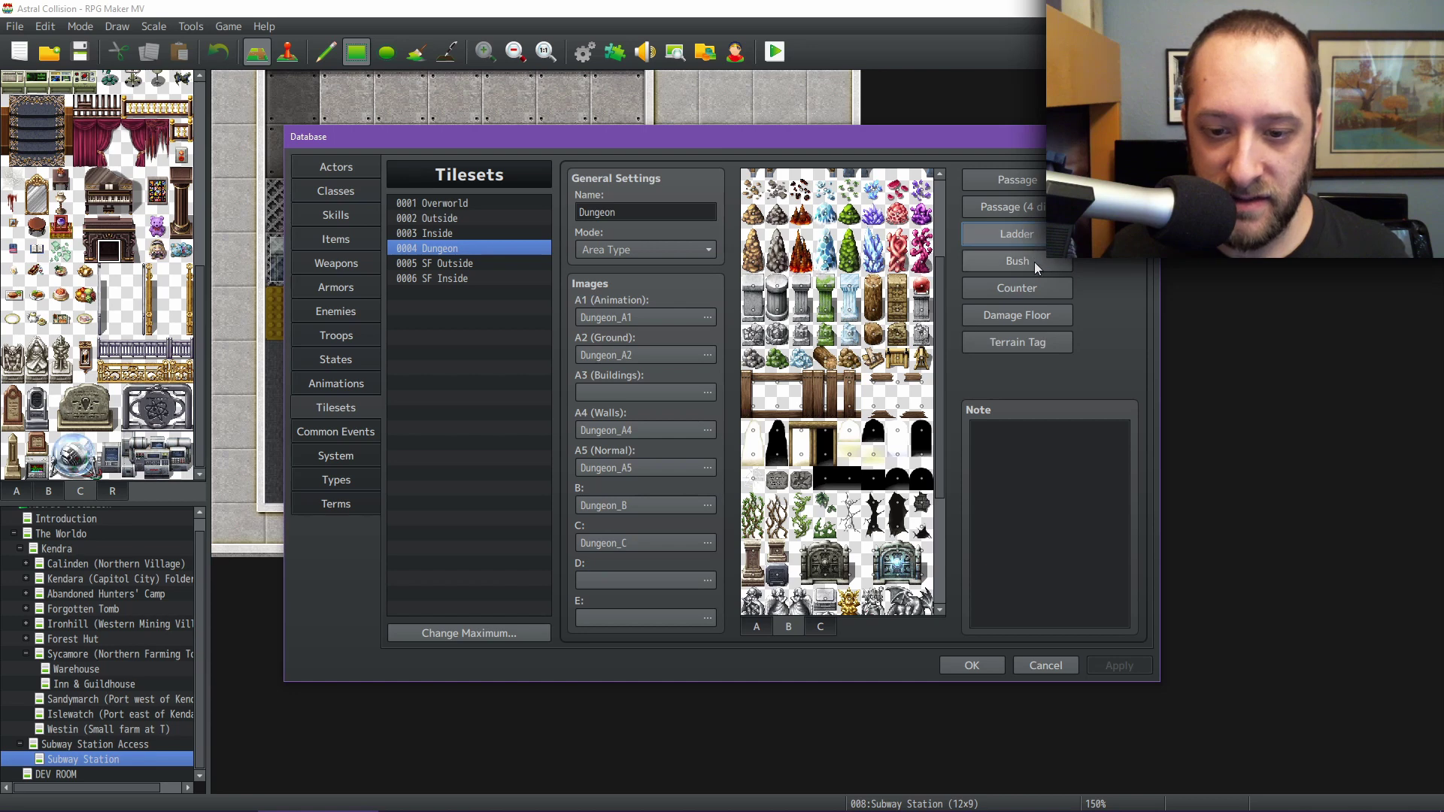
left_click(1035, 262)
left_click(1029, 289)
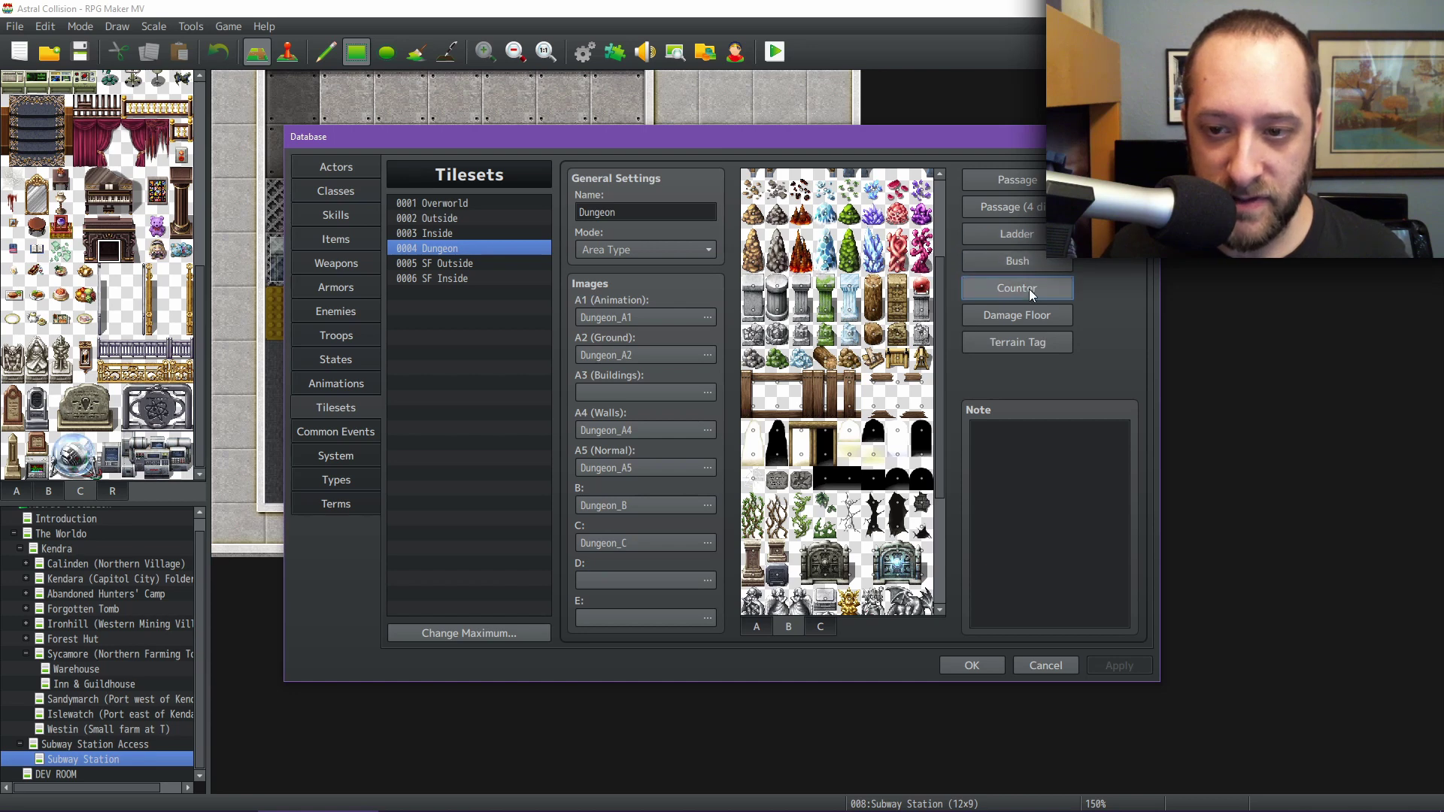
left_click(1027, 312)
left_click(1027, 343)
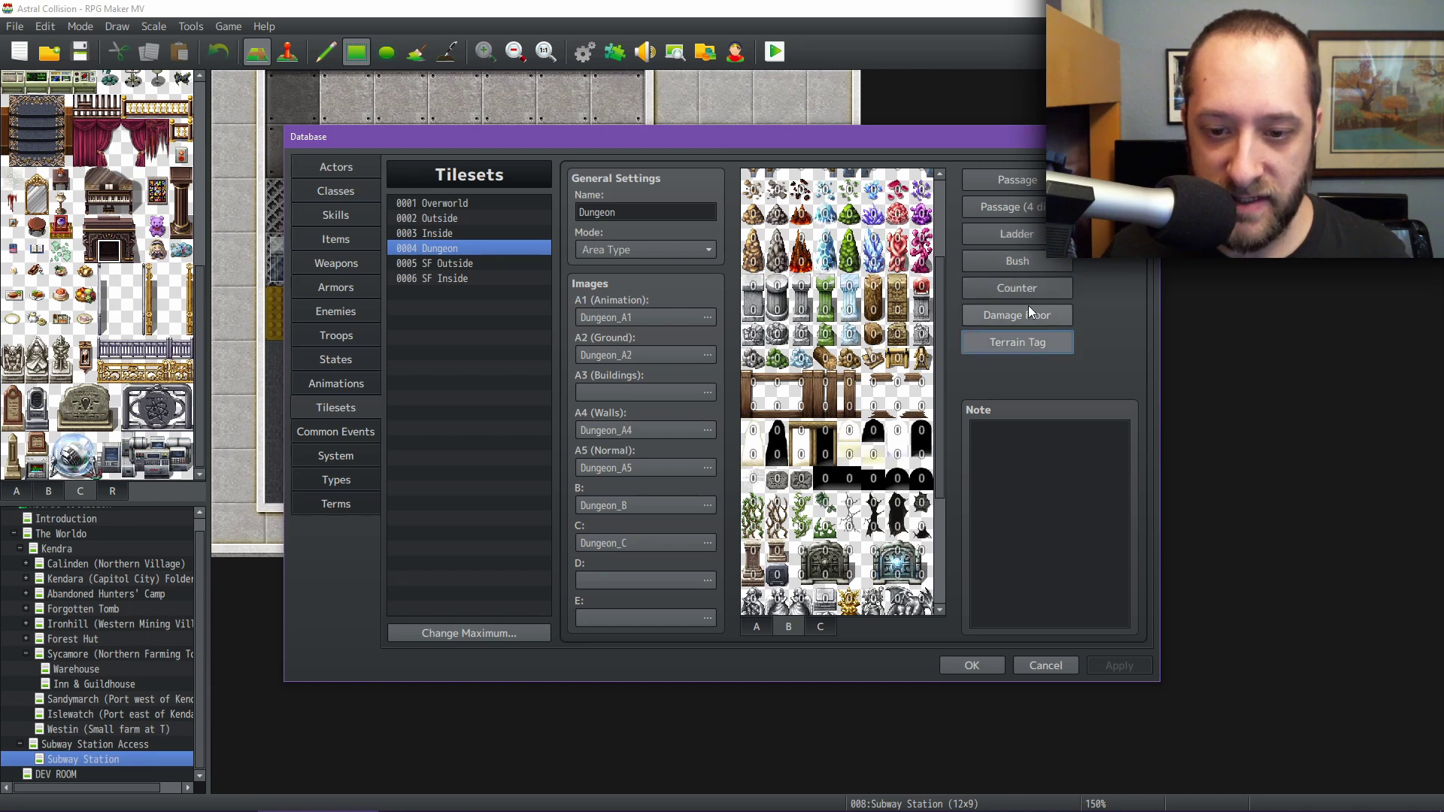
left_click(1024, 243)
left_click(1026, 215)
left_click(1023, 187)
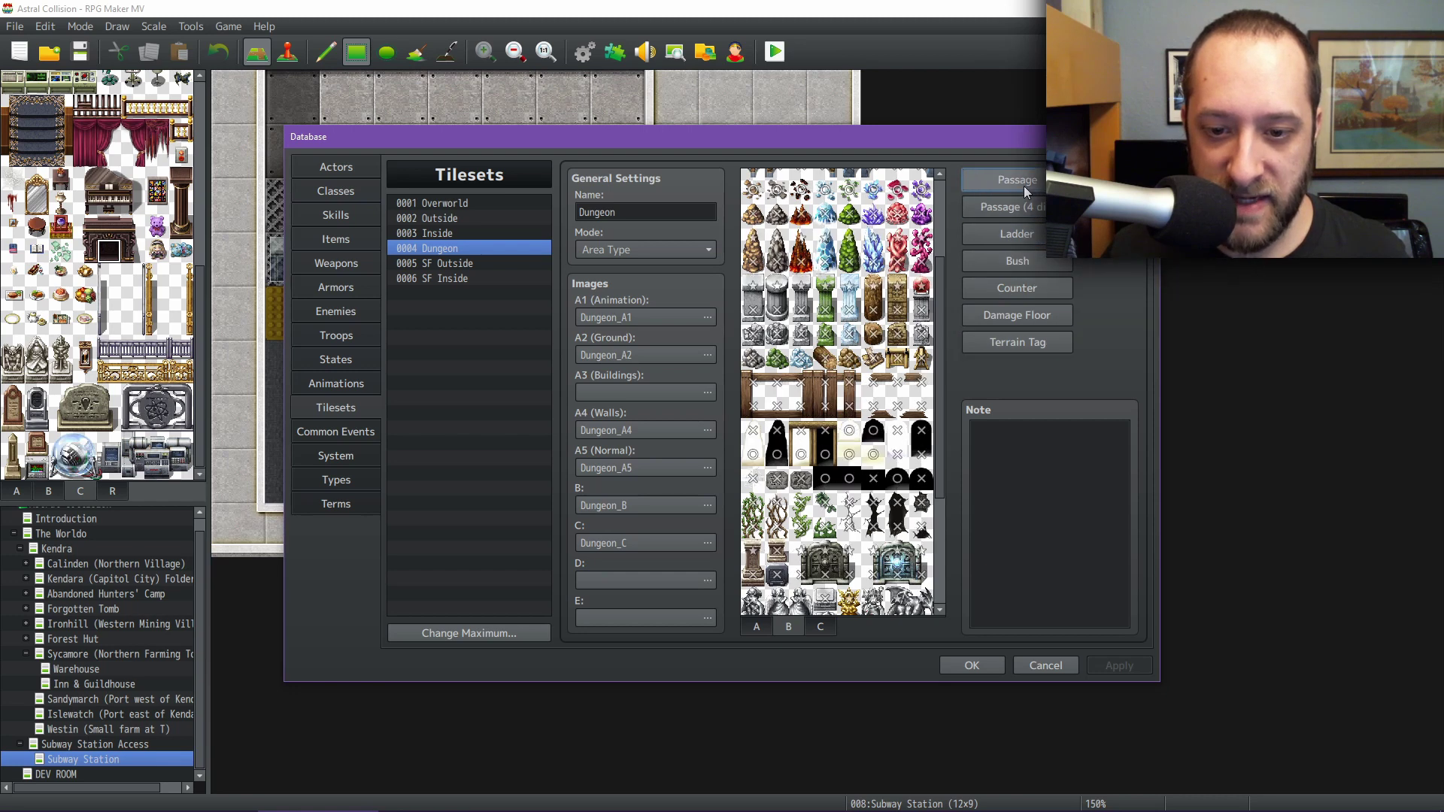
left_click(1026, 214)
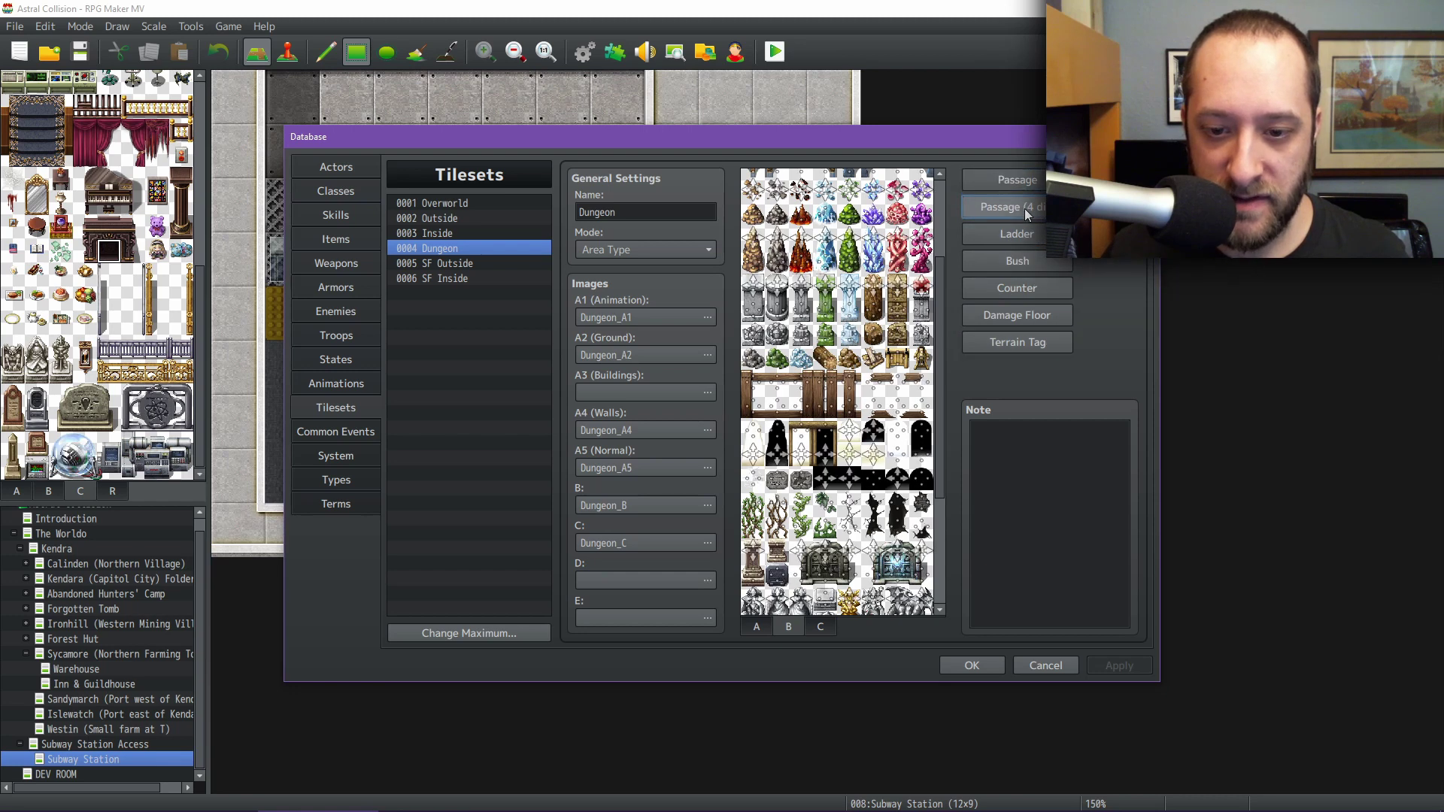
- In the SF Inside tileset's C tiles, set the fireplace opening's passage to star, apply the change and close the database
left_click(451, 279)
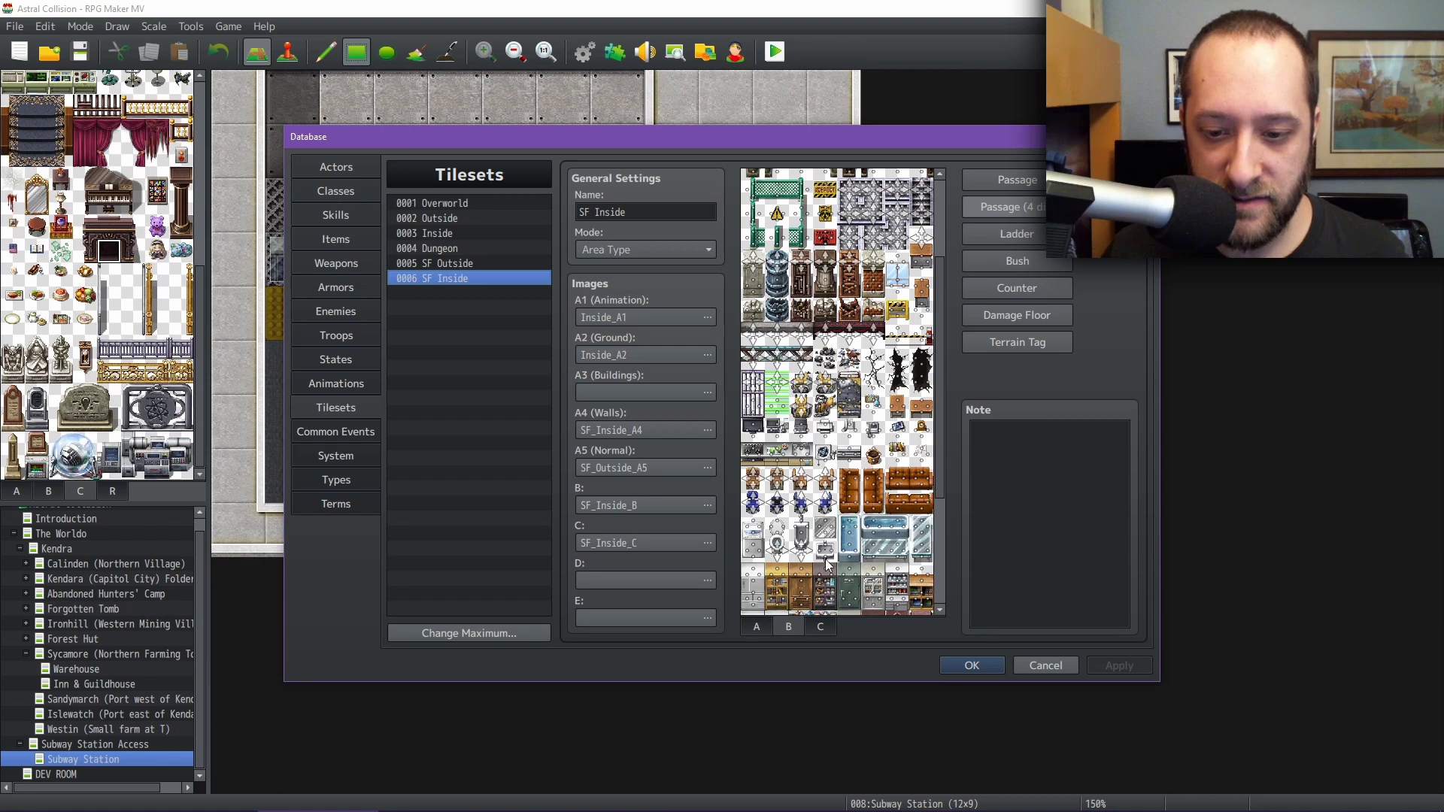
scroll(828, 564, "down", 5)
left_click(821, 626)
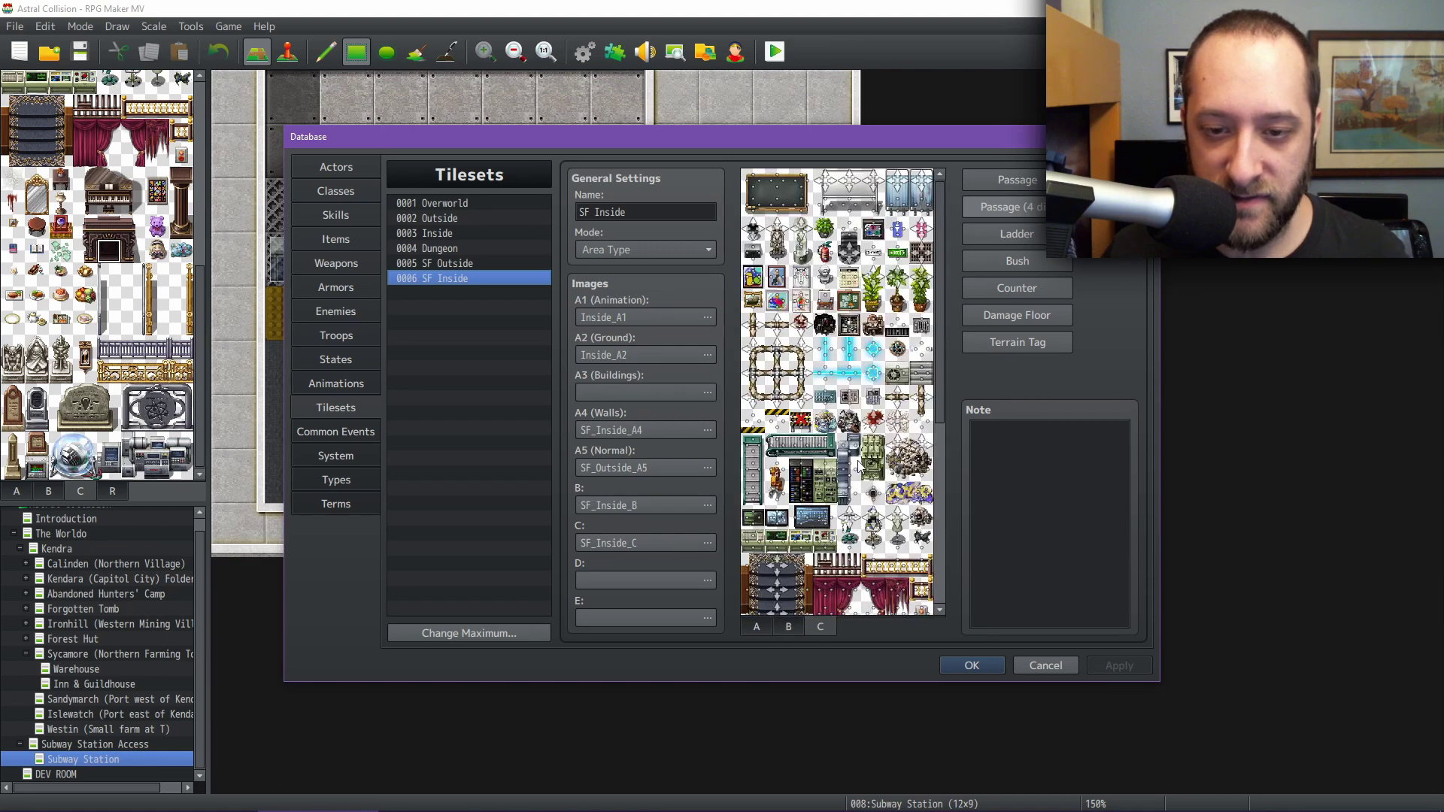
scroll(858, 466, "down", 5)
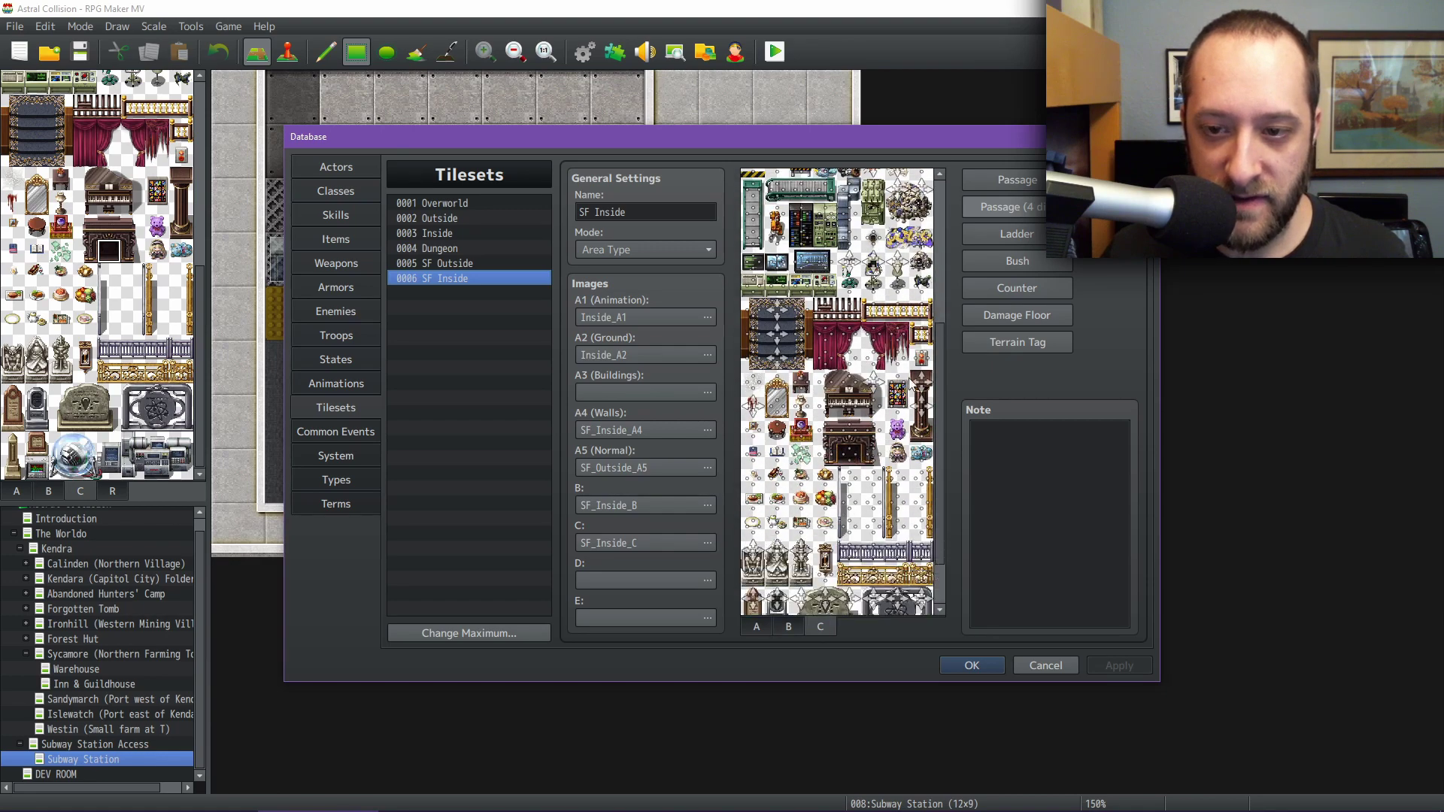
left_click(1012, 180)
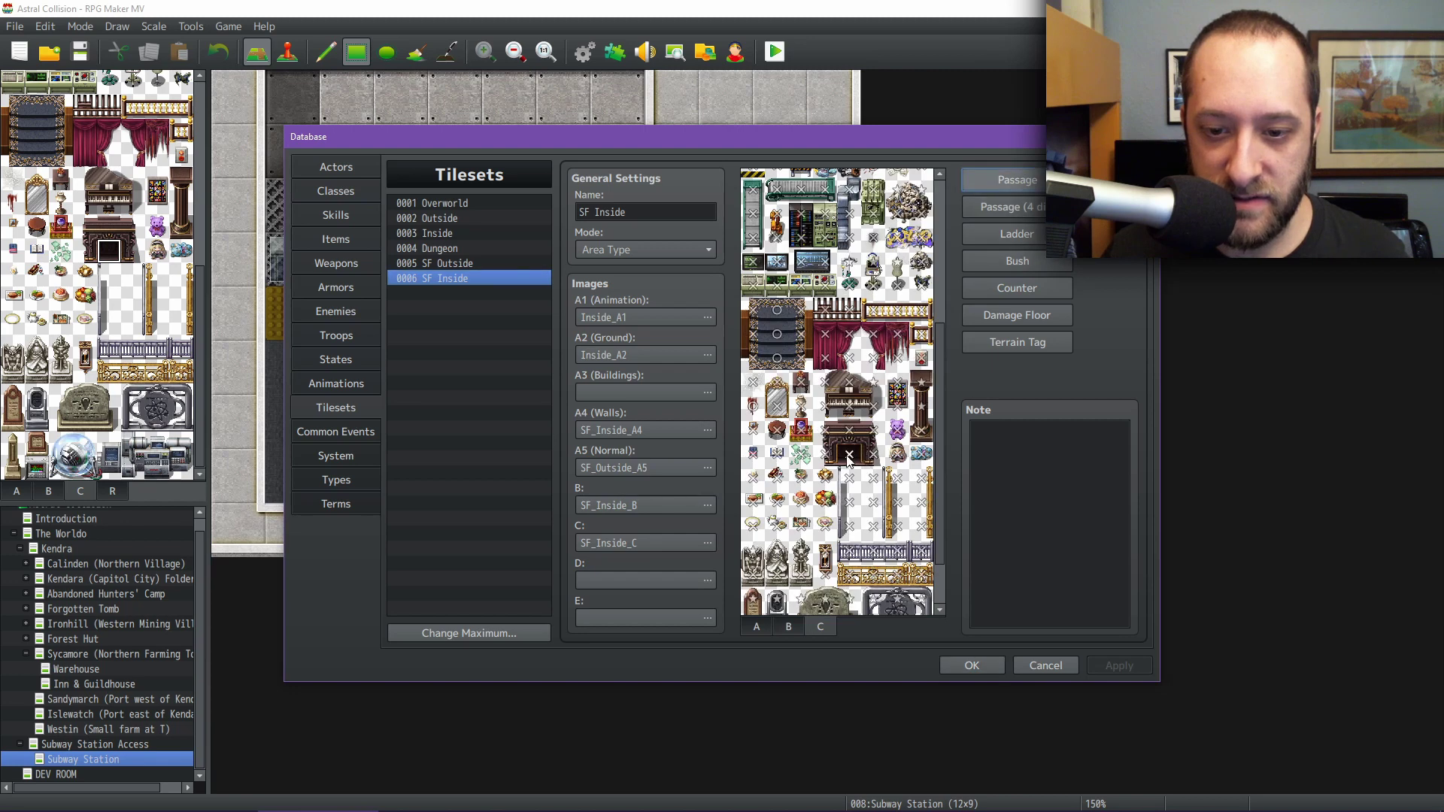
left_click(848, 454)
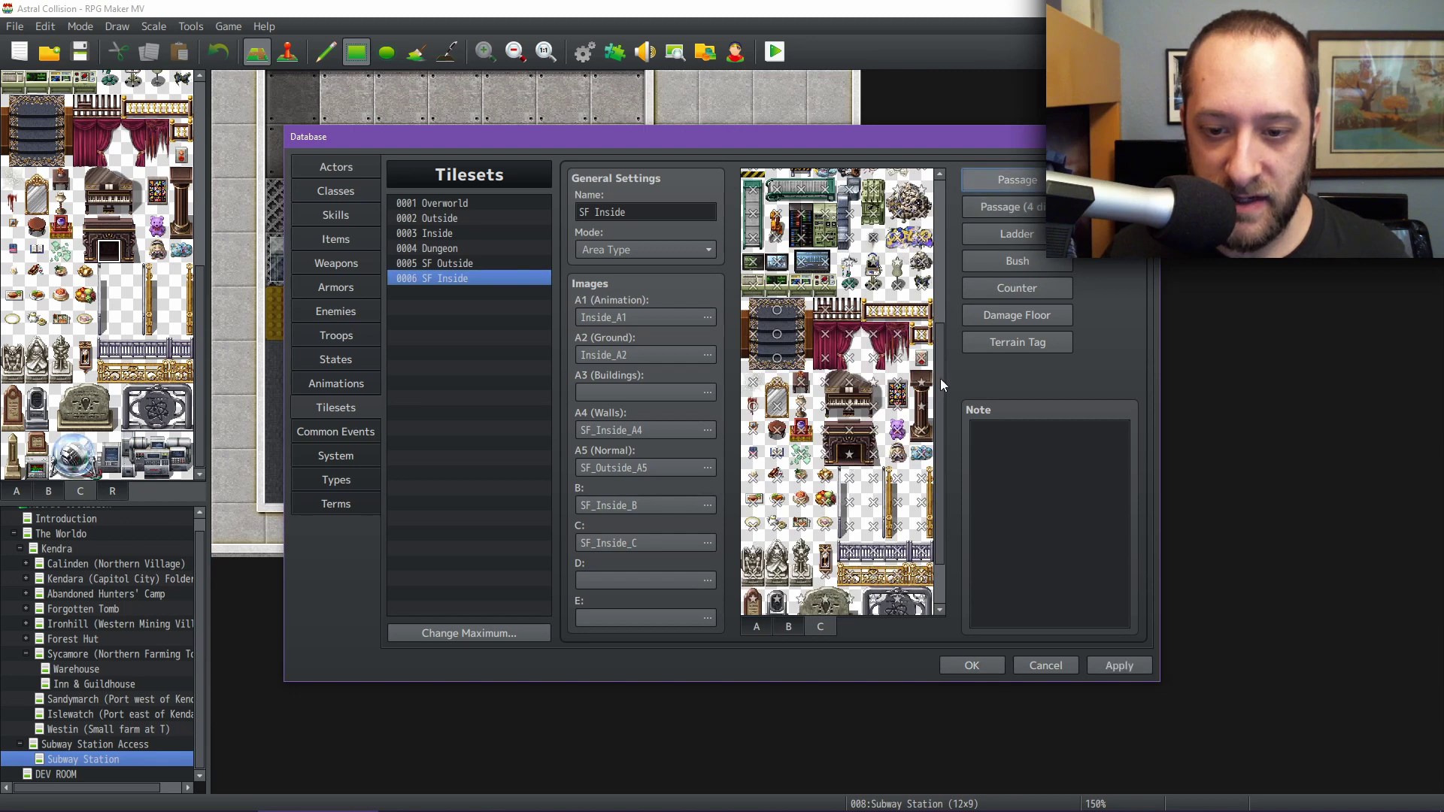
left_click(1008, 208)
left_click(1121, 665)
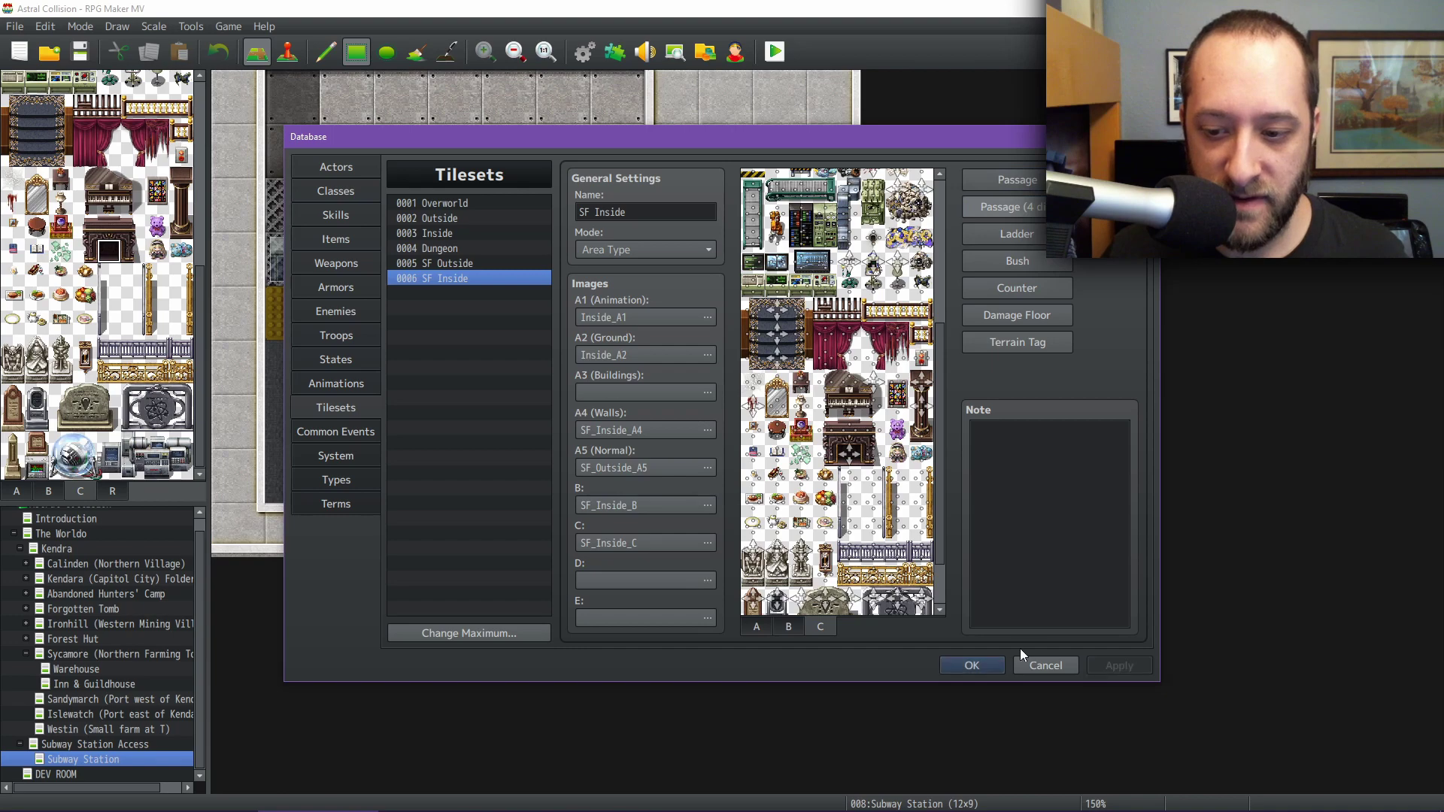
left_click(970, 667)
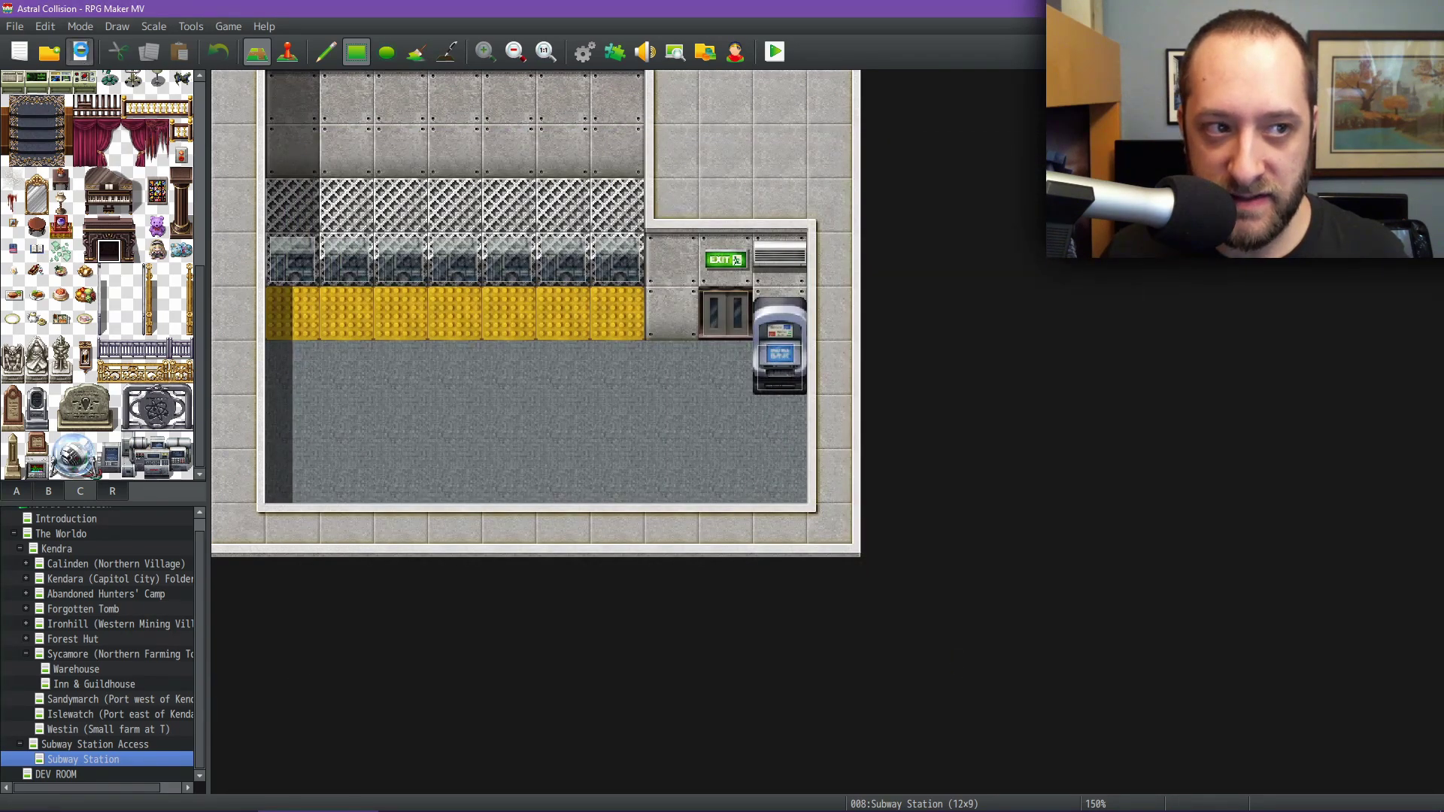
- Switch to the running Astral Collision playtest and take the subway station exit to the access elevator
mouse_move(939, 806)
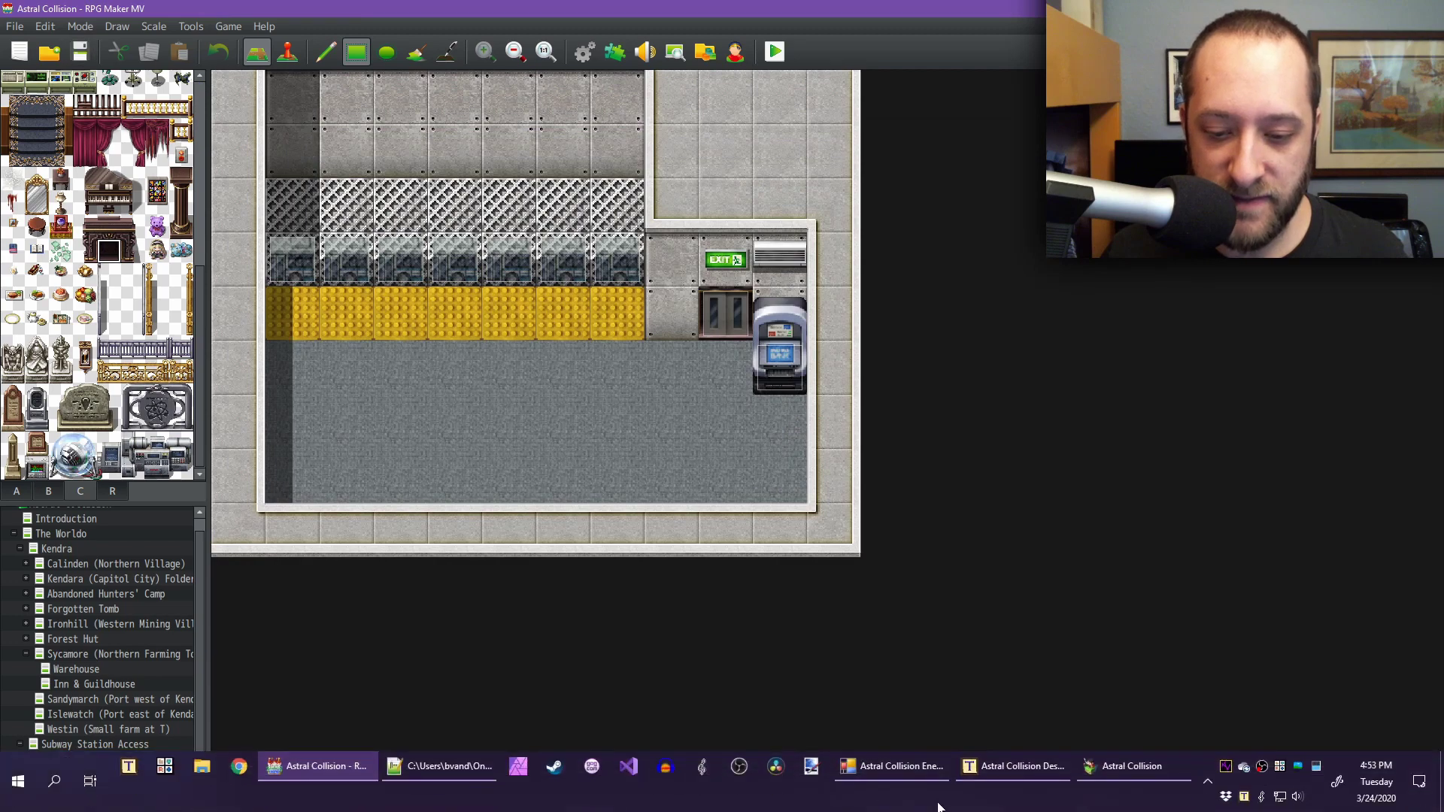
left_click(1138, 770)
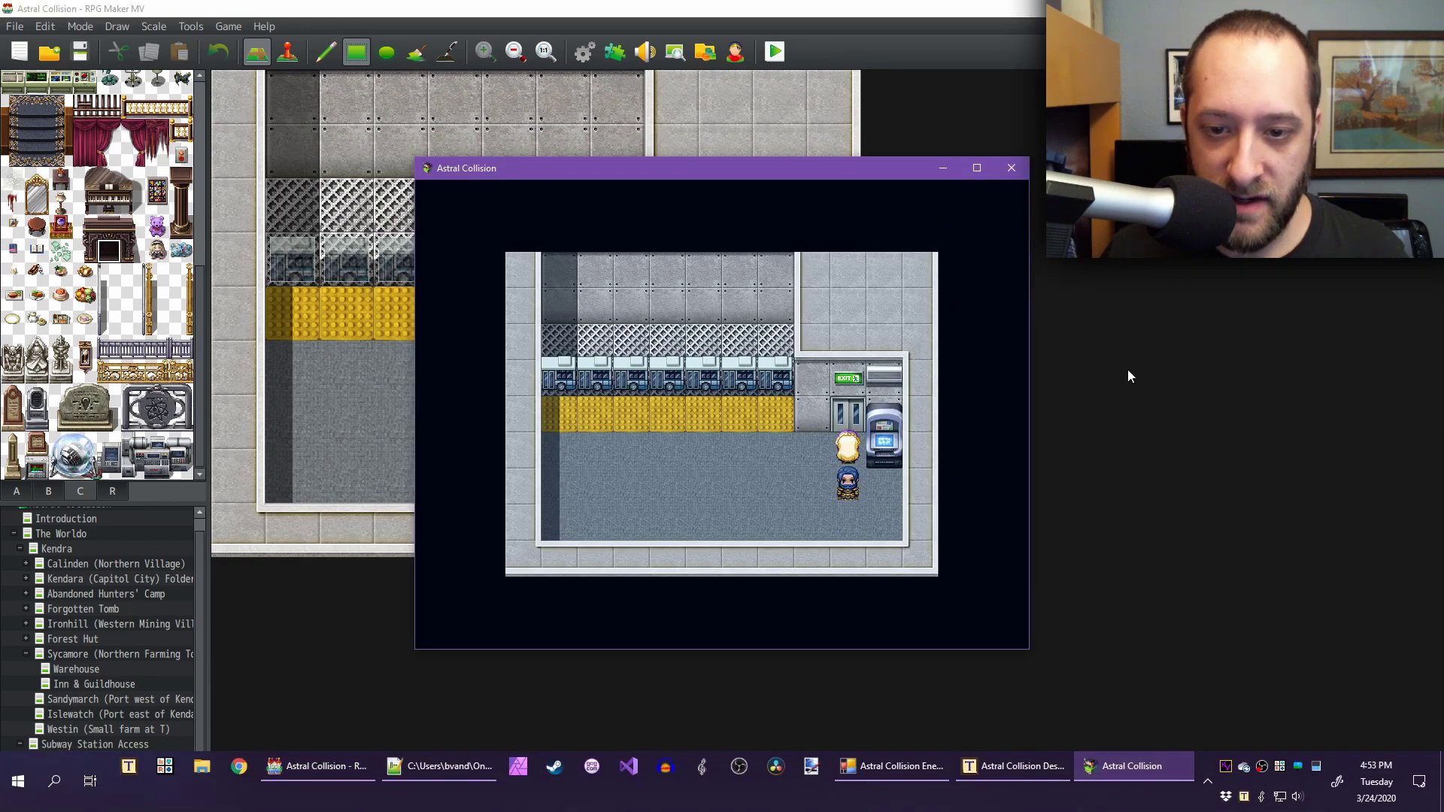
key("Up")
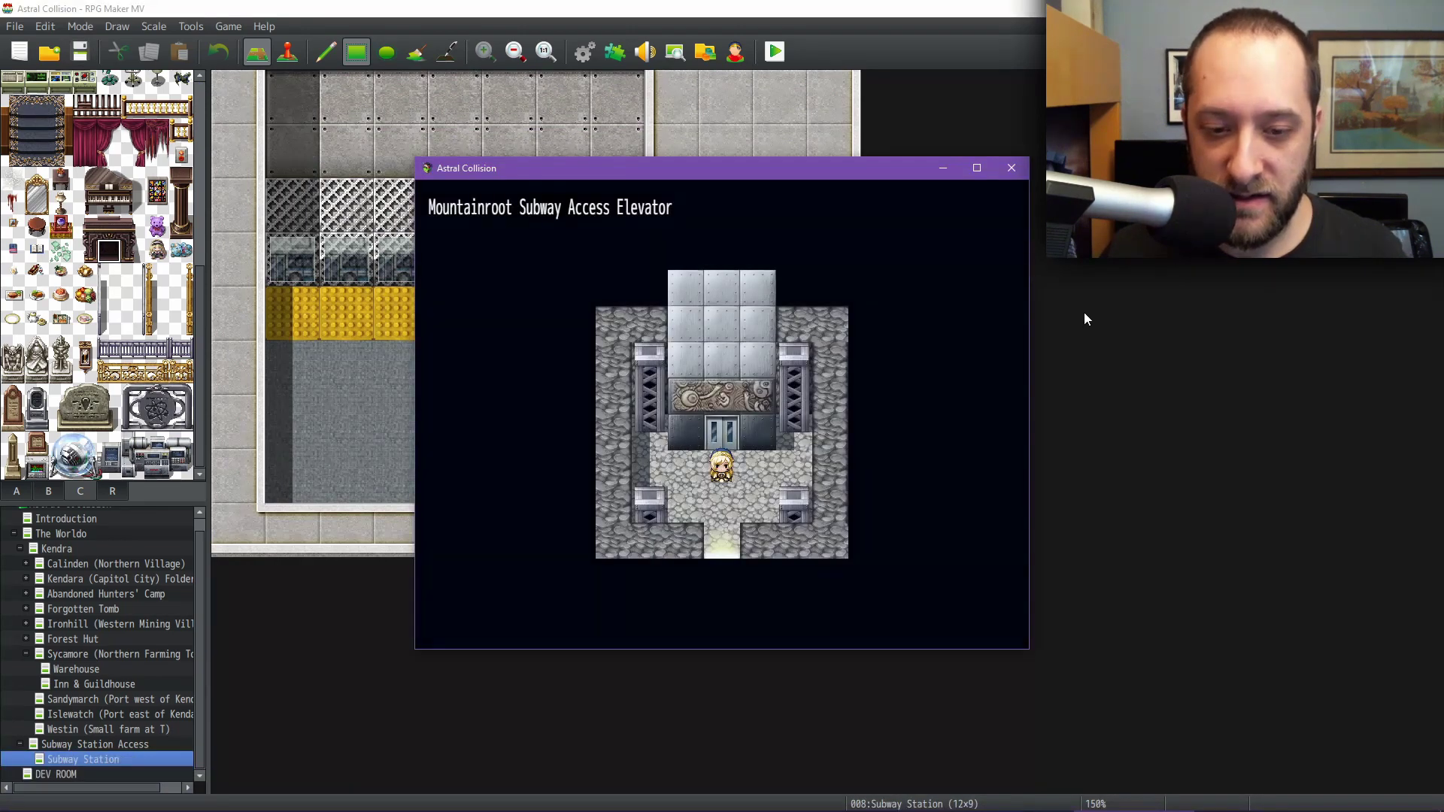
key("Down")
key("Down")
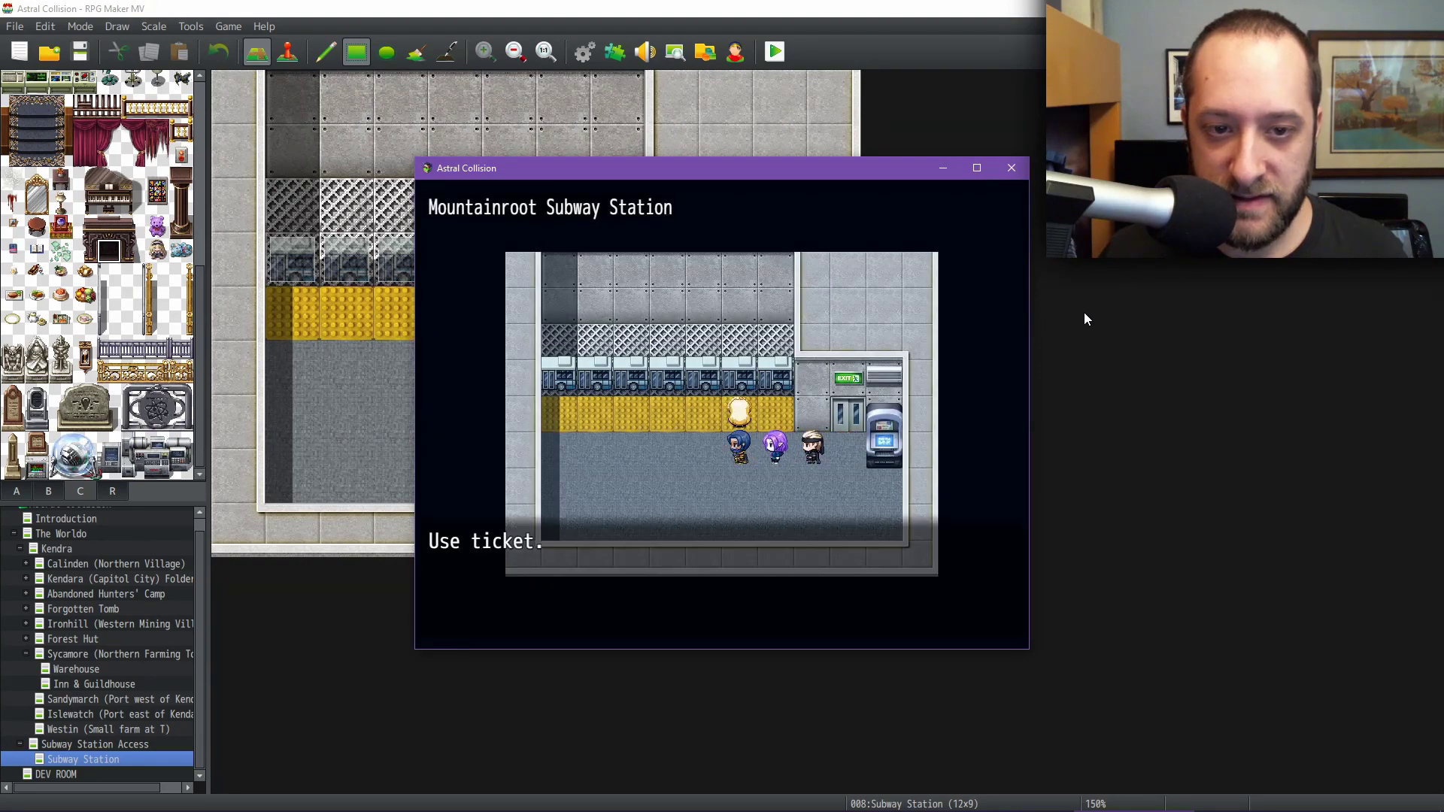
- Playtest boarding from the yellow platform edge by using the subway tickets to Divertir and Sacriton
key("Right")
key("Return")
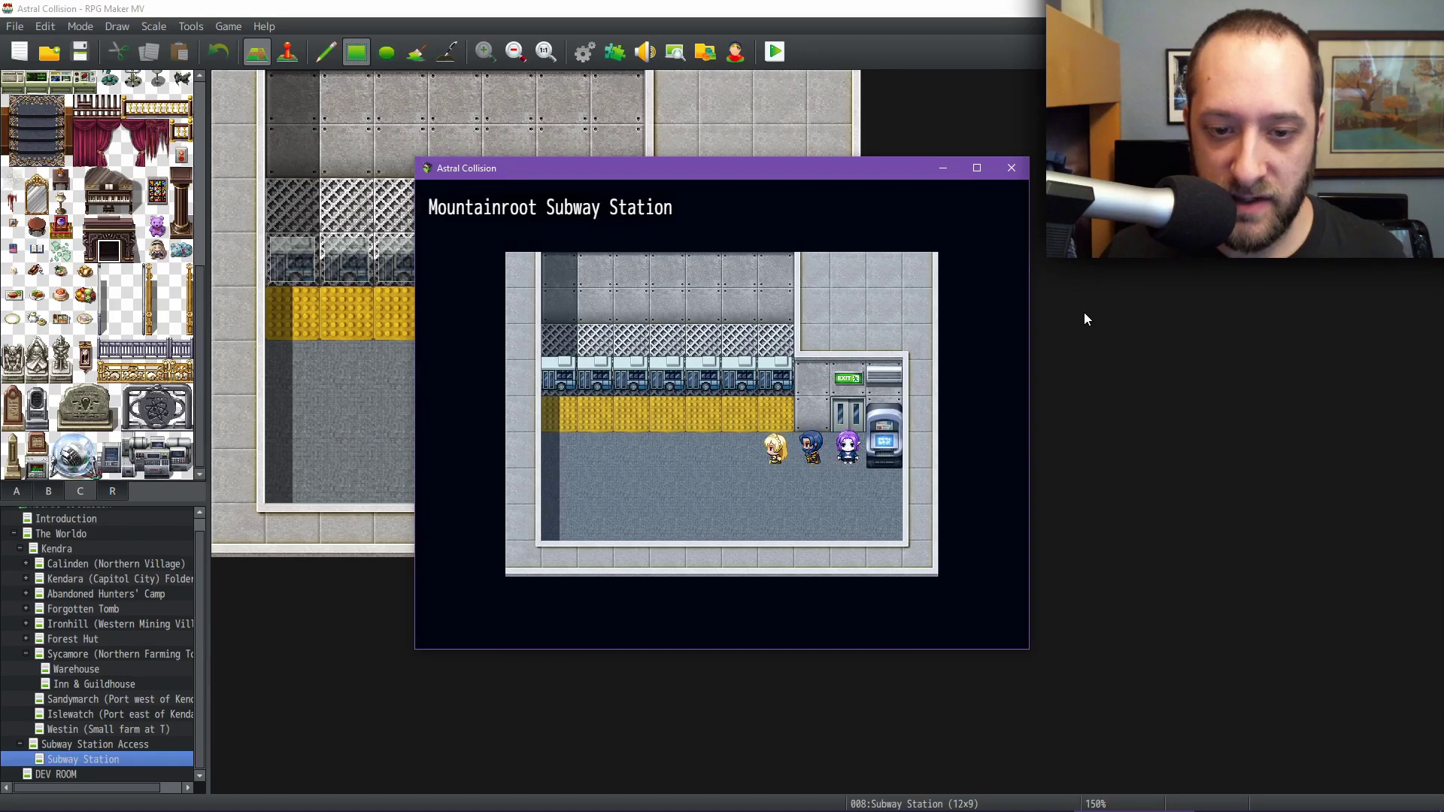
key("Left")
key("Return")
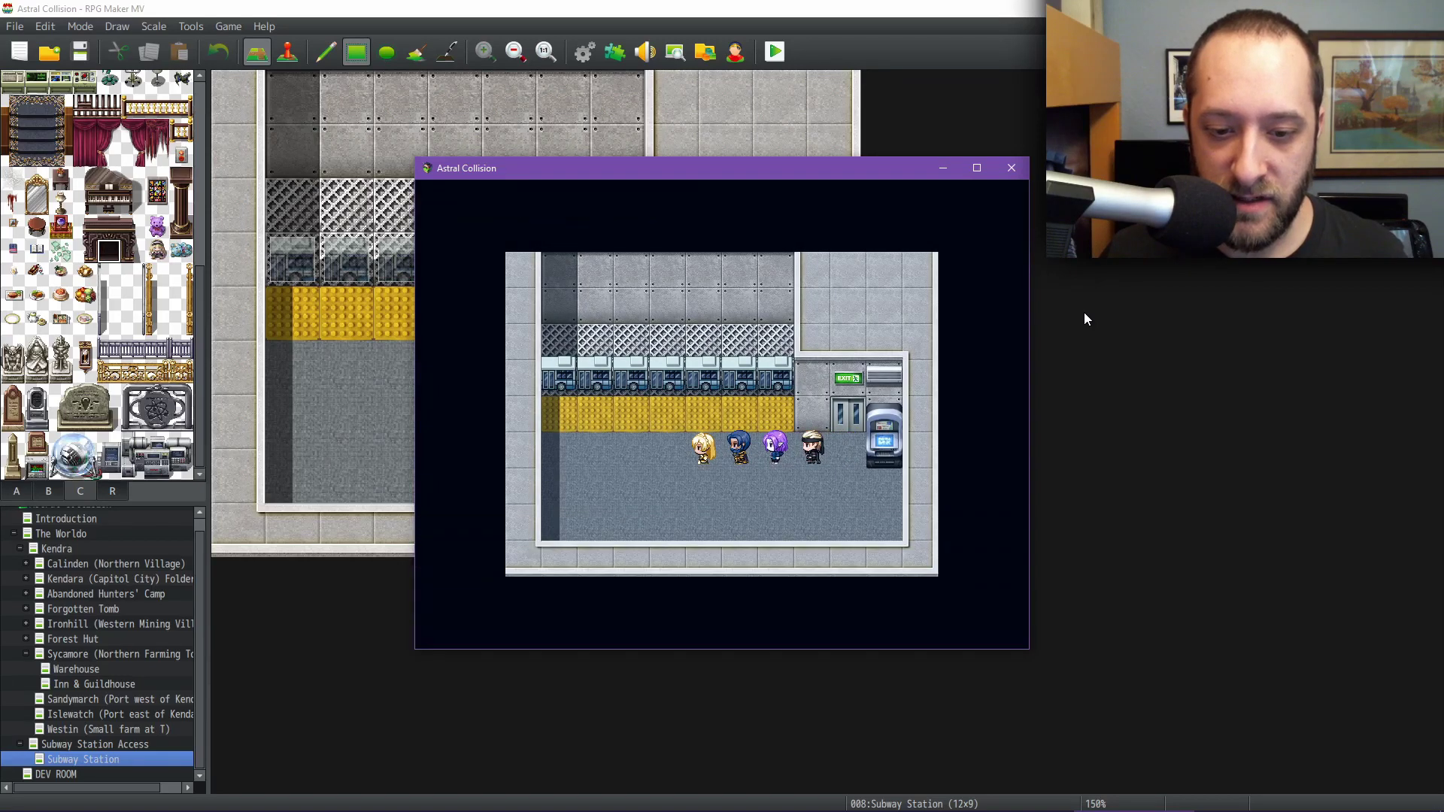
key("Up")
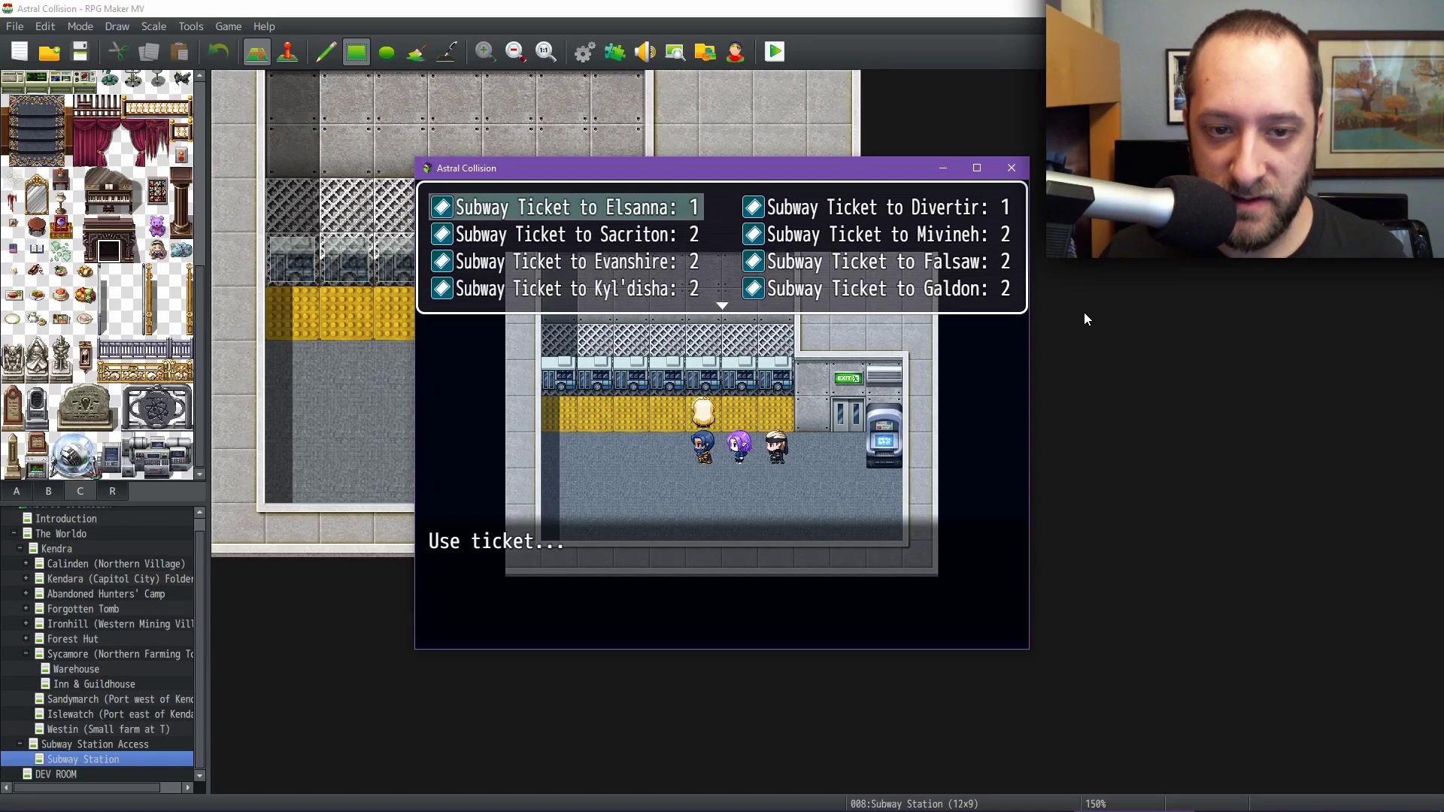
key("Down")
key("Return")
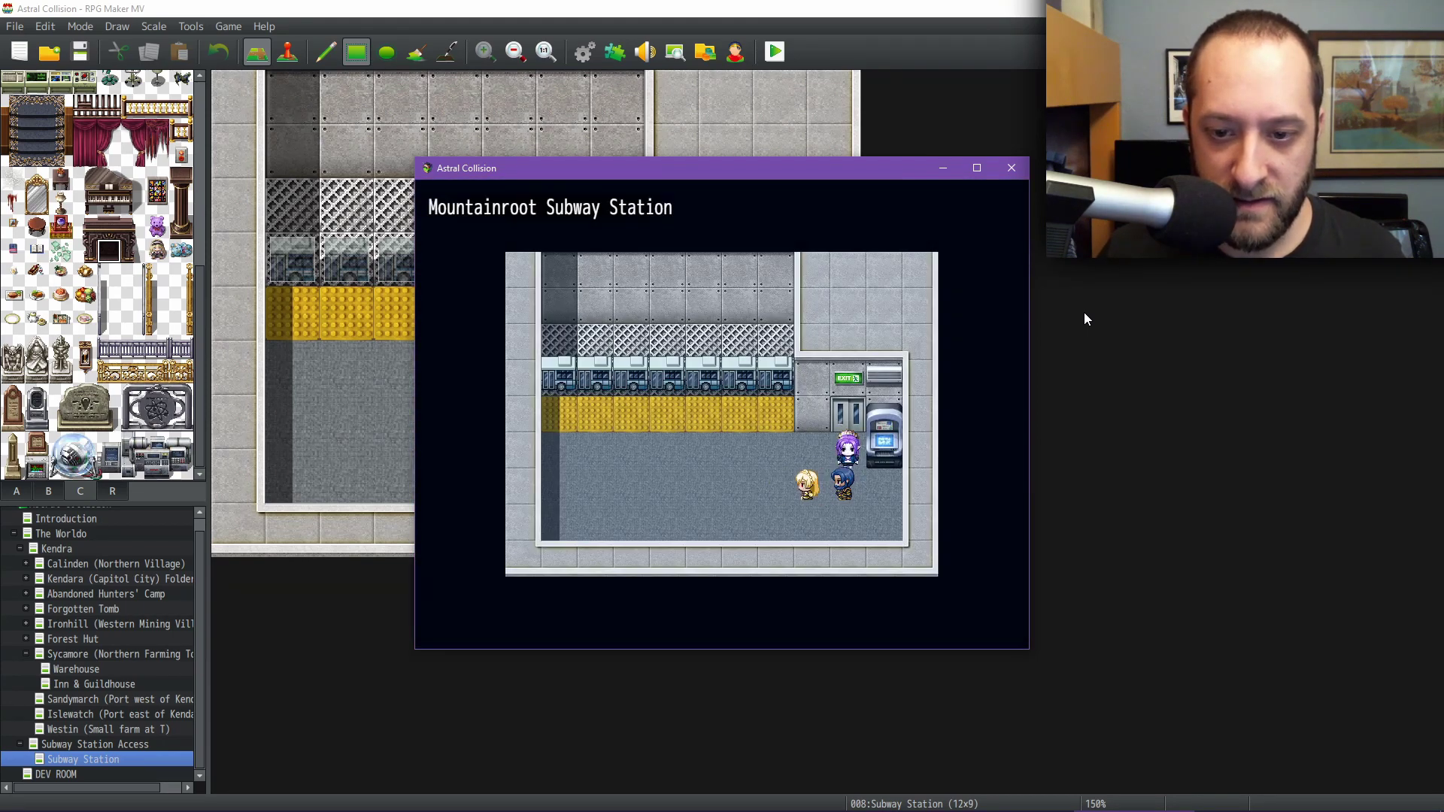
- Save the playtest progress to File 2, restart the game and load File 2
key("Escape")
key("Up")
key("Up")
key("Return")
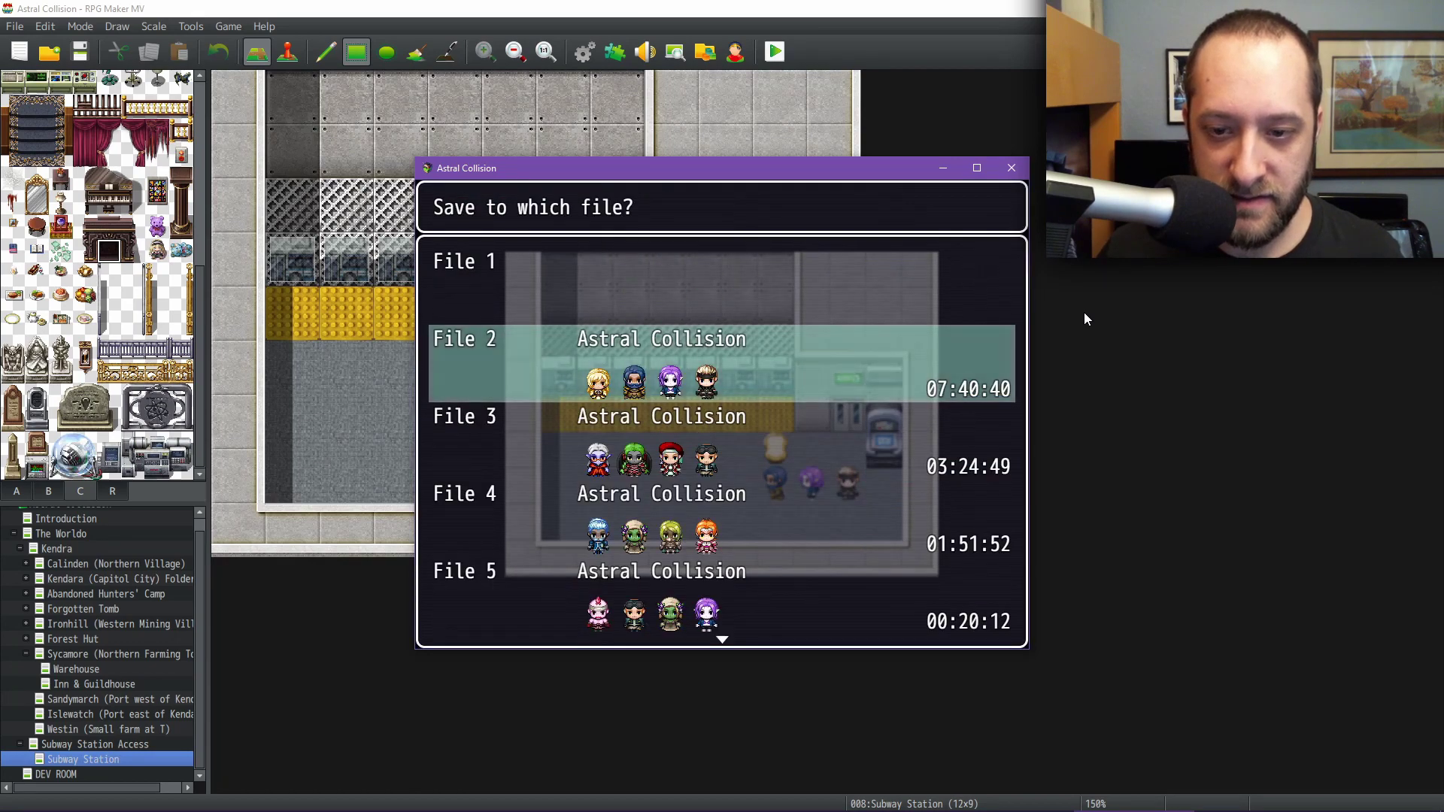
key("Return")
key("F5")
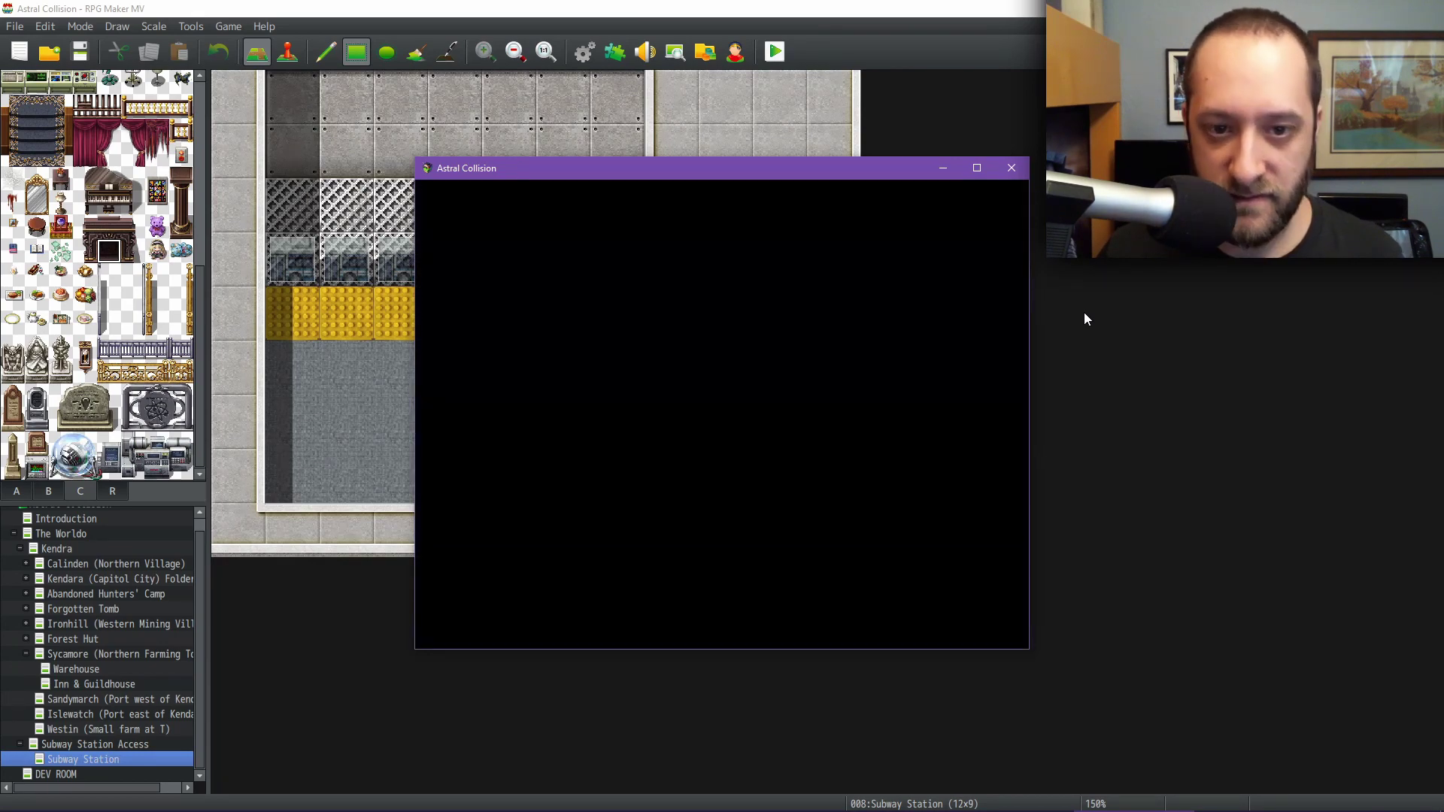
key("Return")
key("Return")
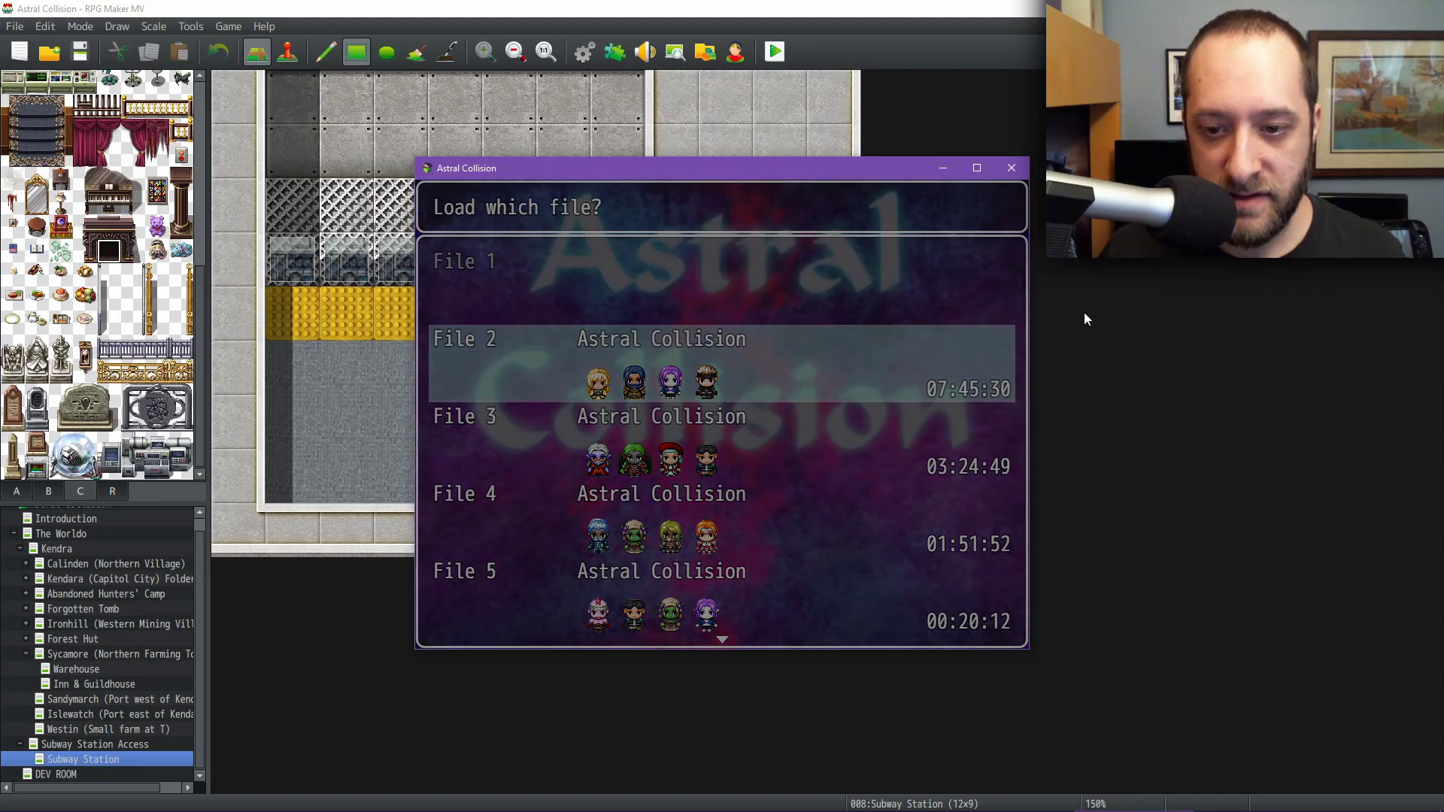
key("Return")
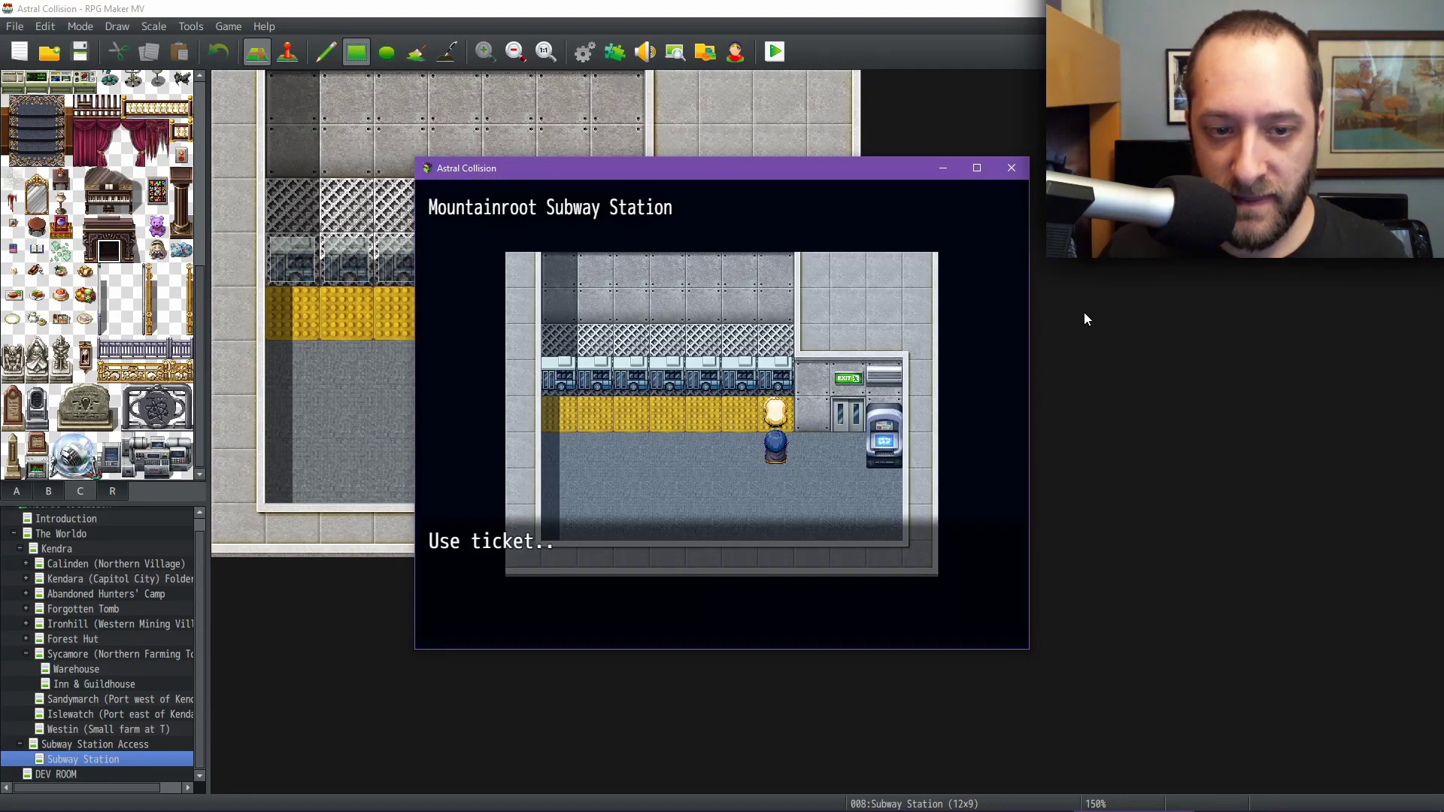
- Use the subway ticket to Evanshire and test walking along the island's roads on the overworld
key("Down")
key("Down")
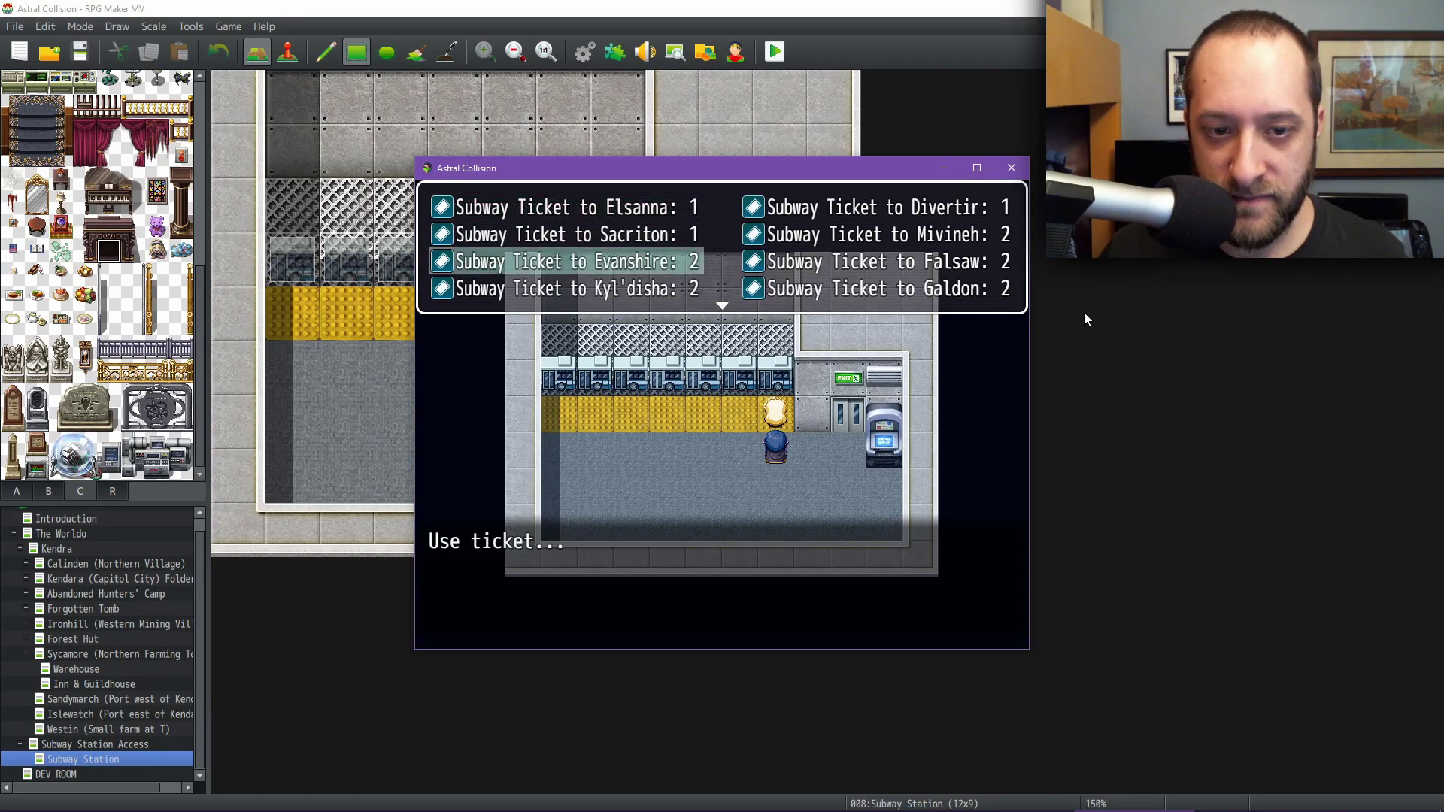
key("Return")
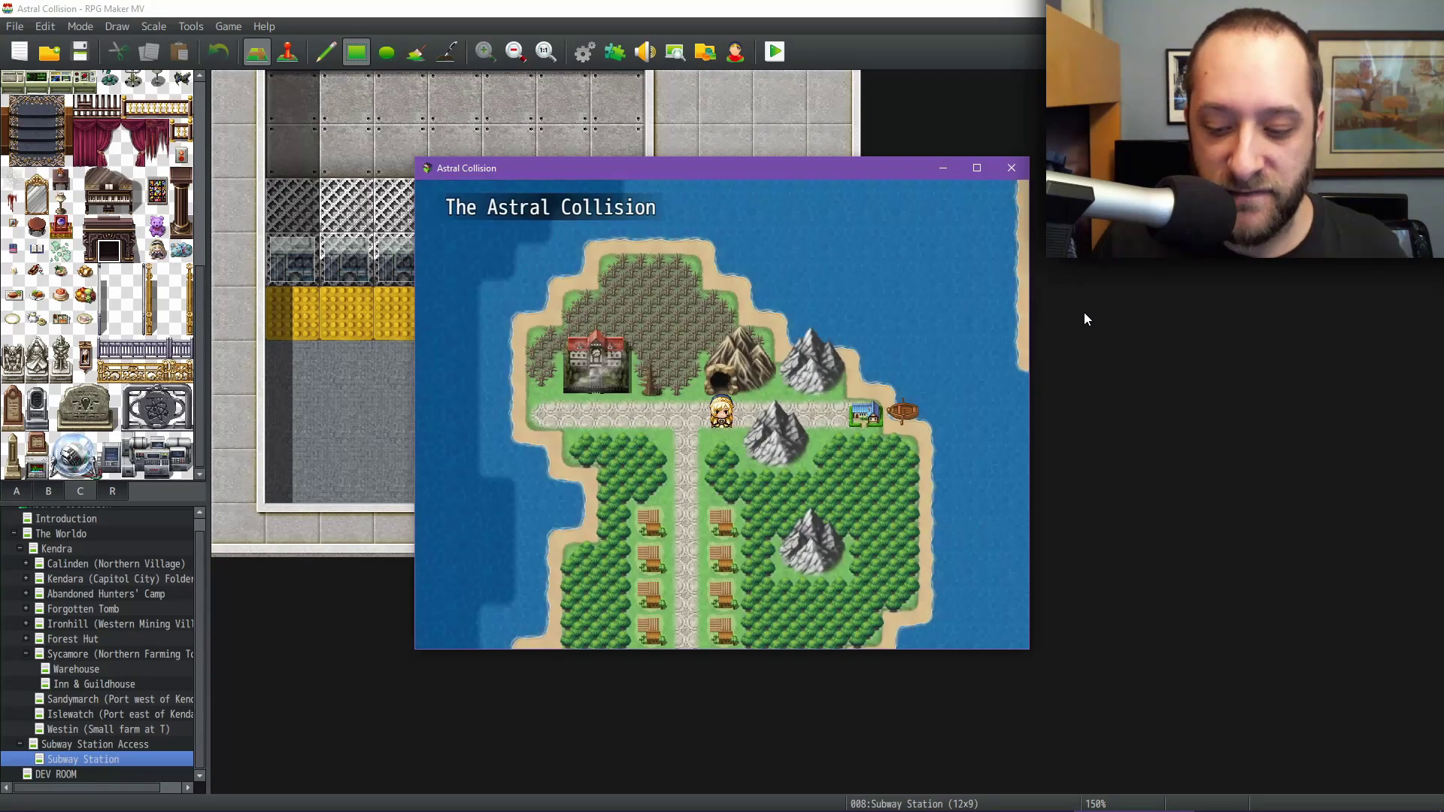
key("Left")
key("Down")
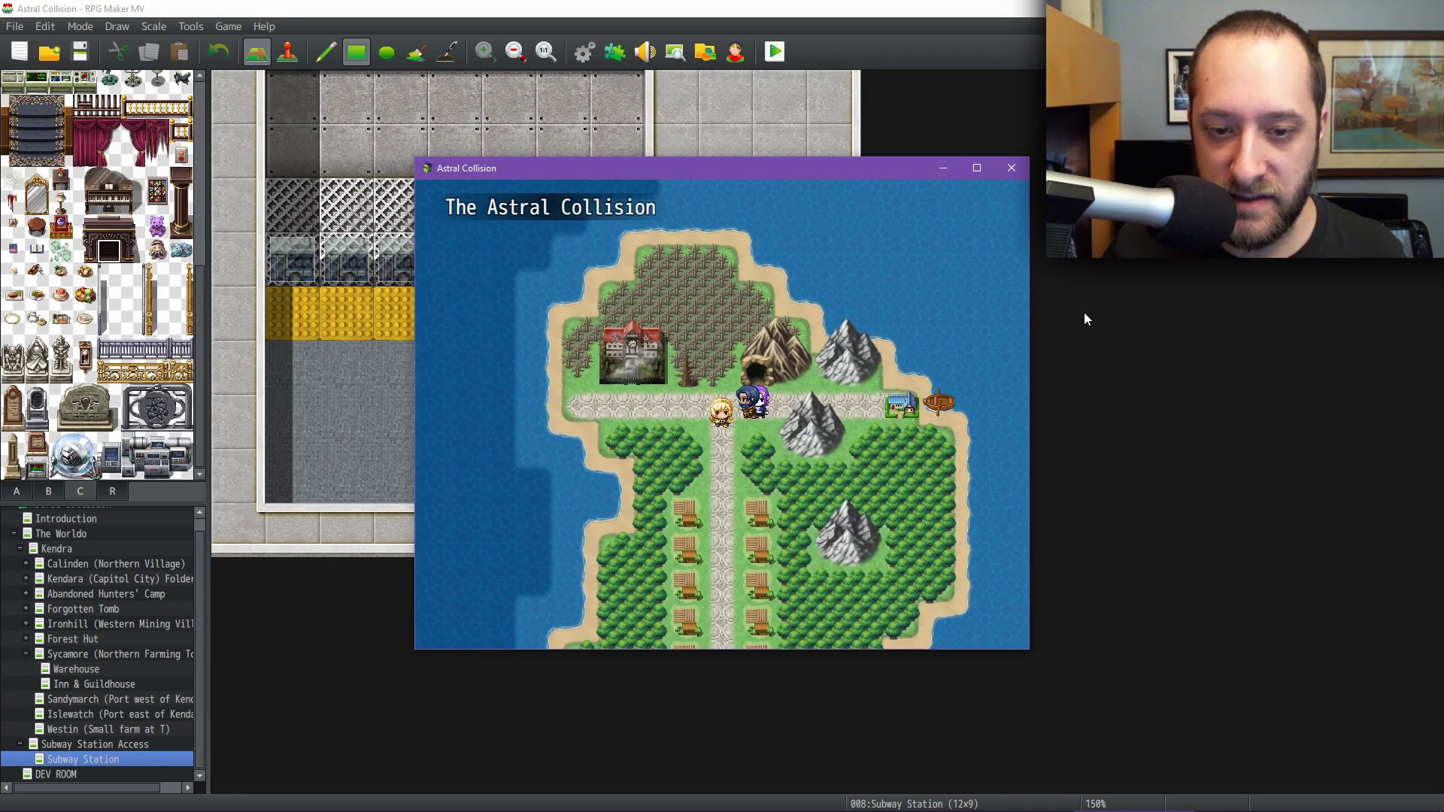
key("Up")
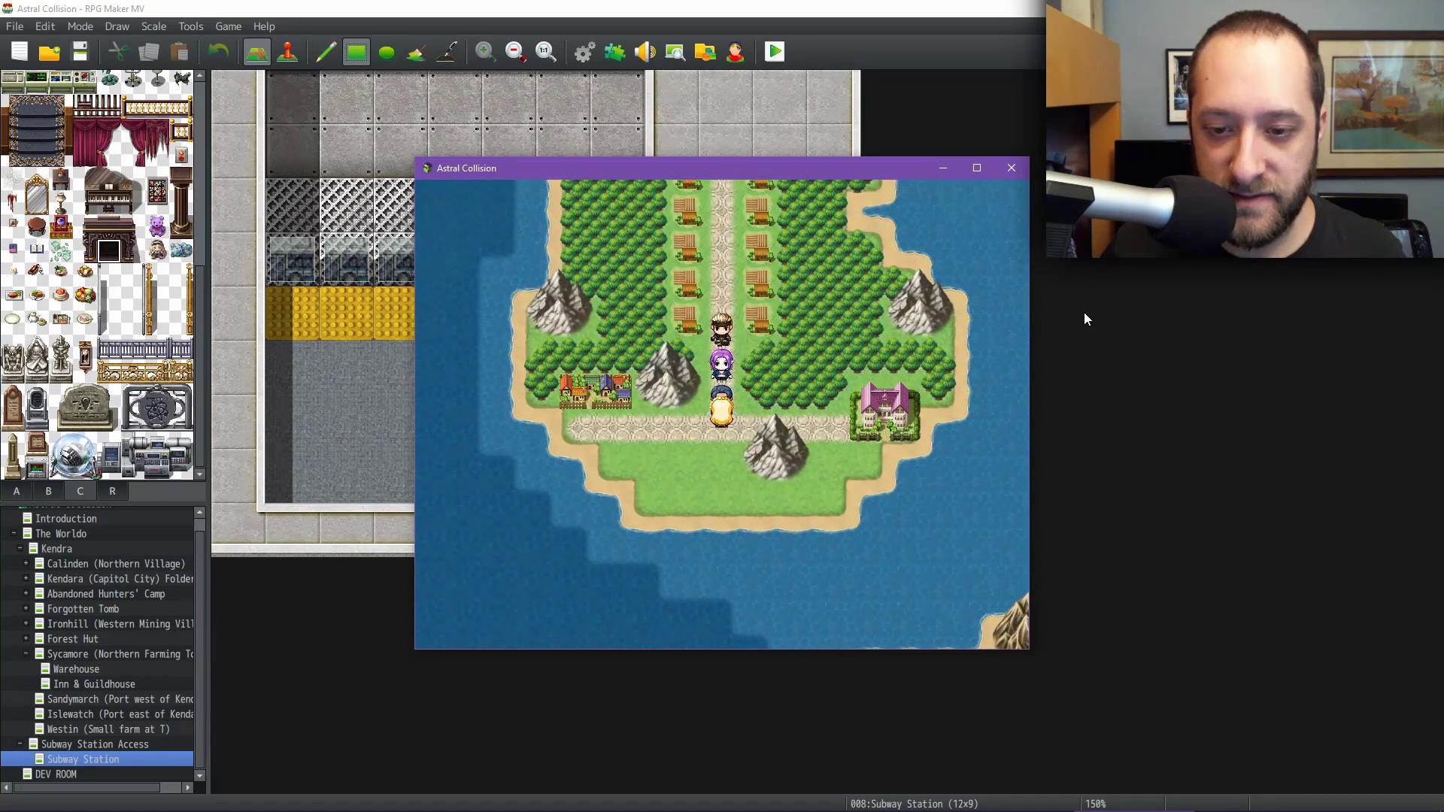
key("Up")
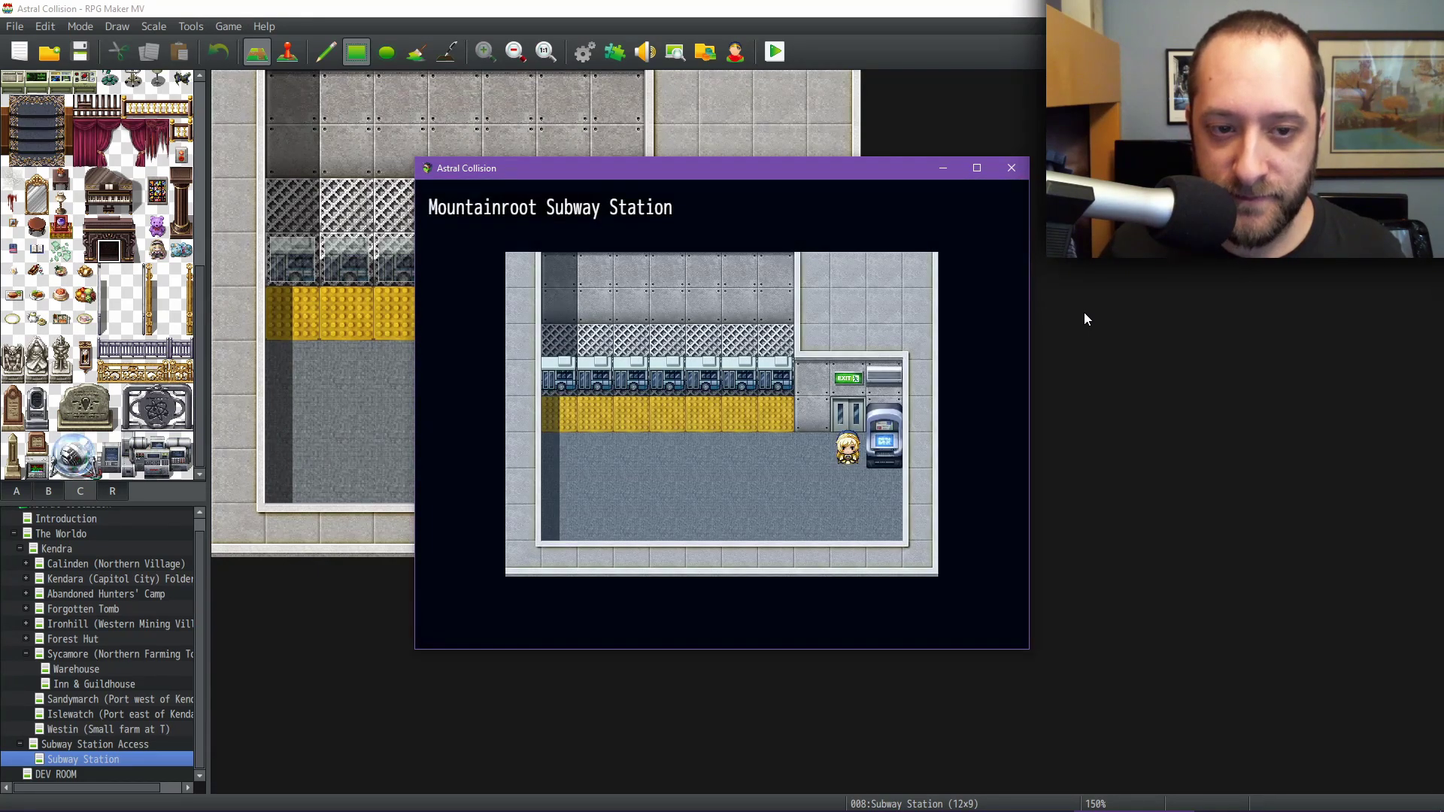
- Open the party menu in Mountainroot Subway Station and close it again
key("Escape")
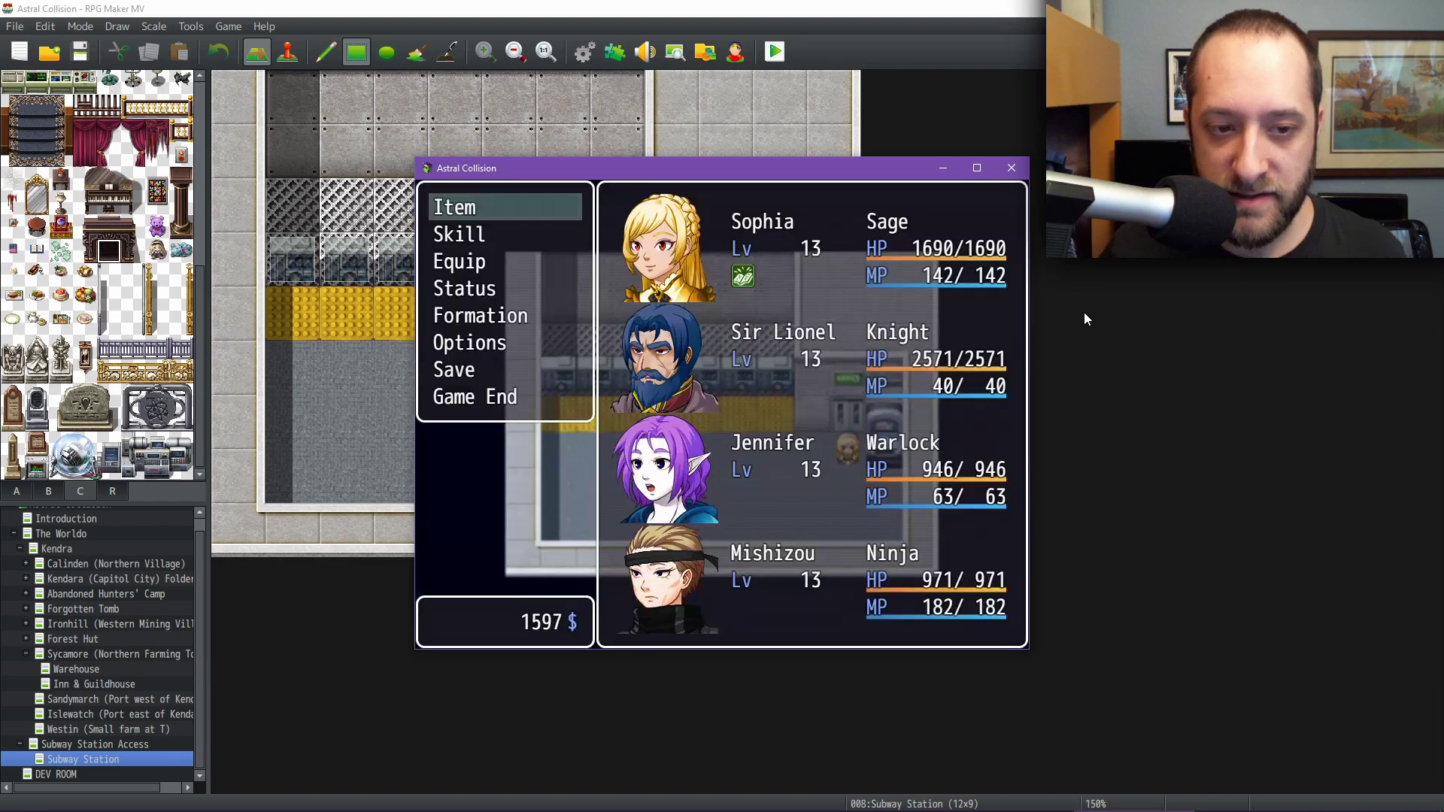
key("Up")
key("Down")
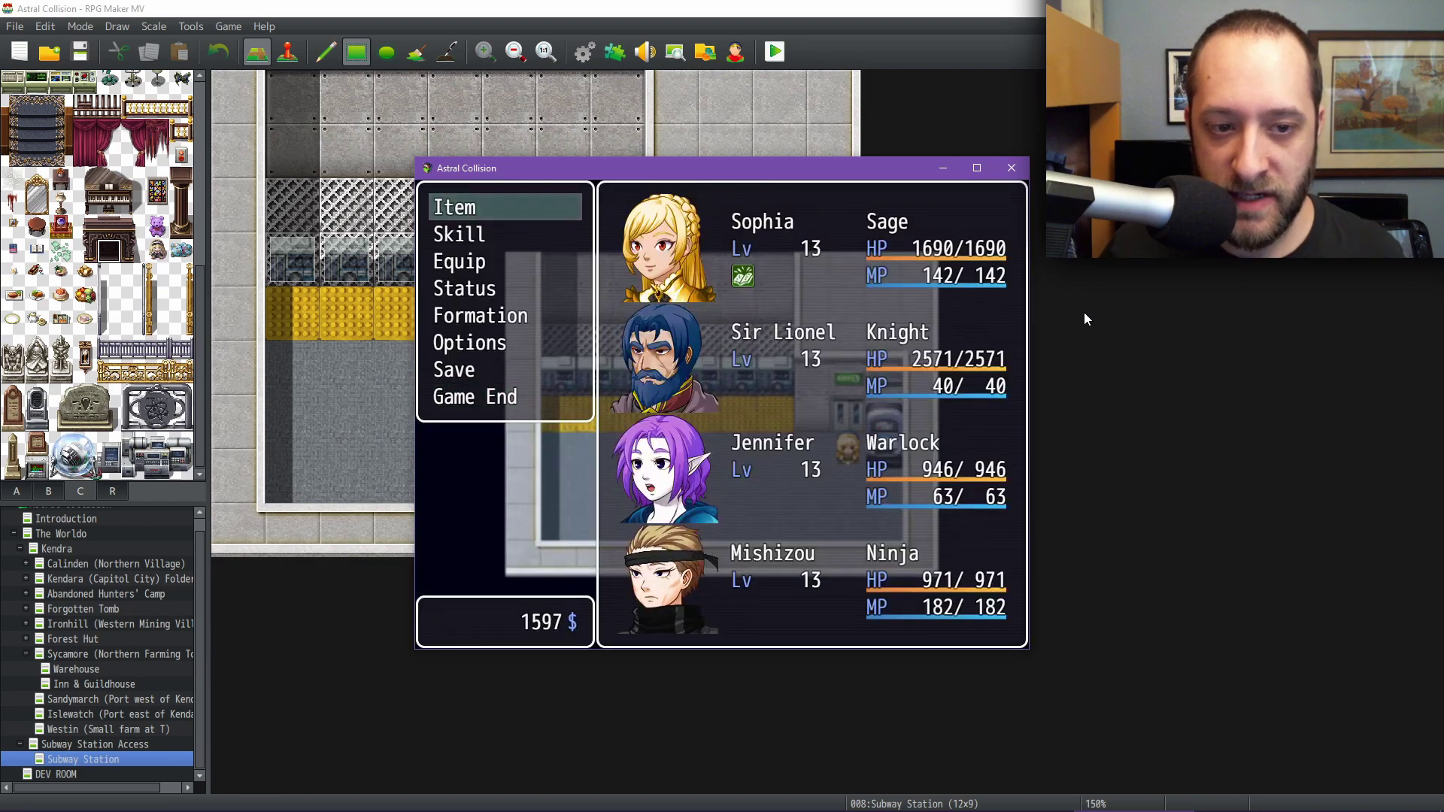
key("Escape")
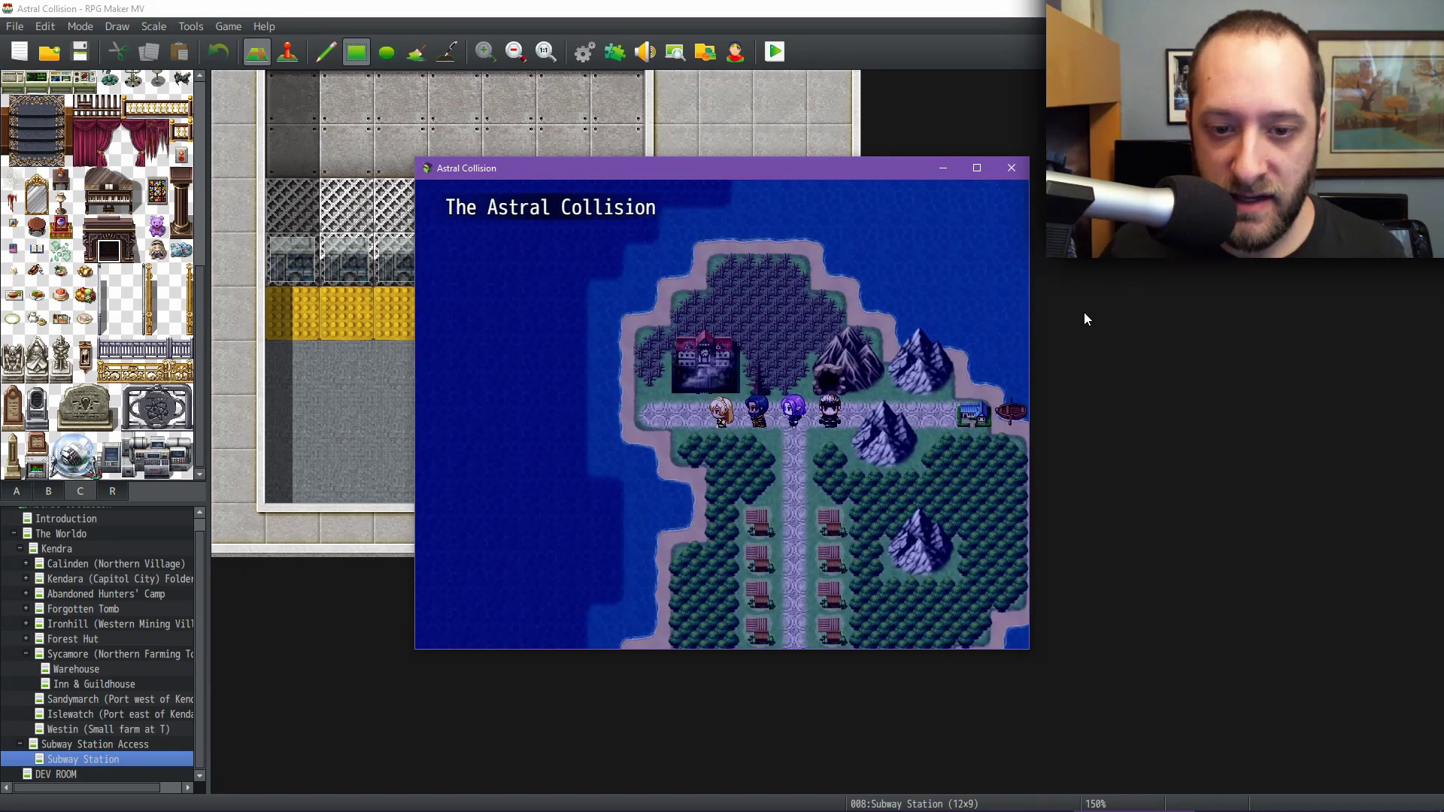
- Travel east along the island road to the boat, cross the water and walk inland on the continent
key("Right")
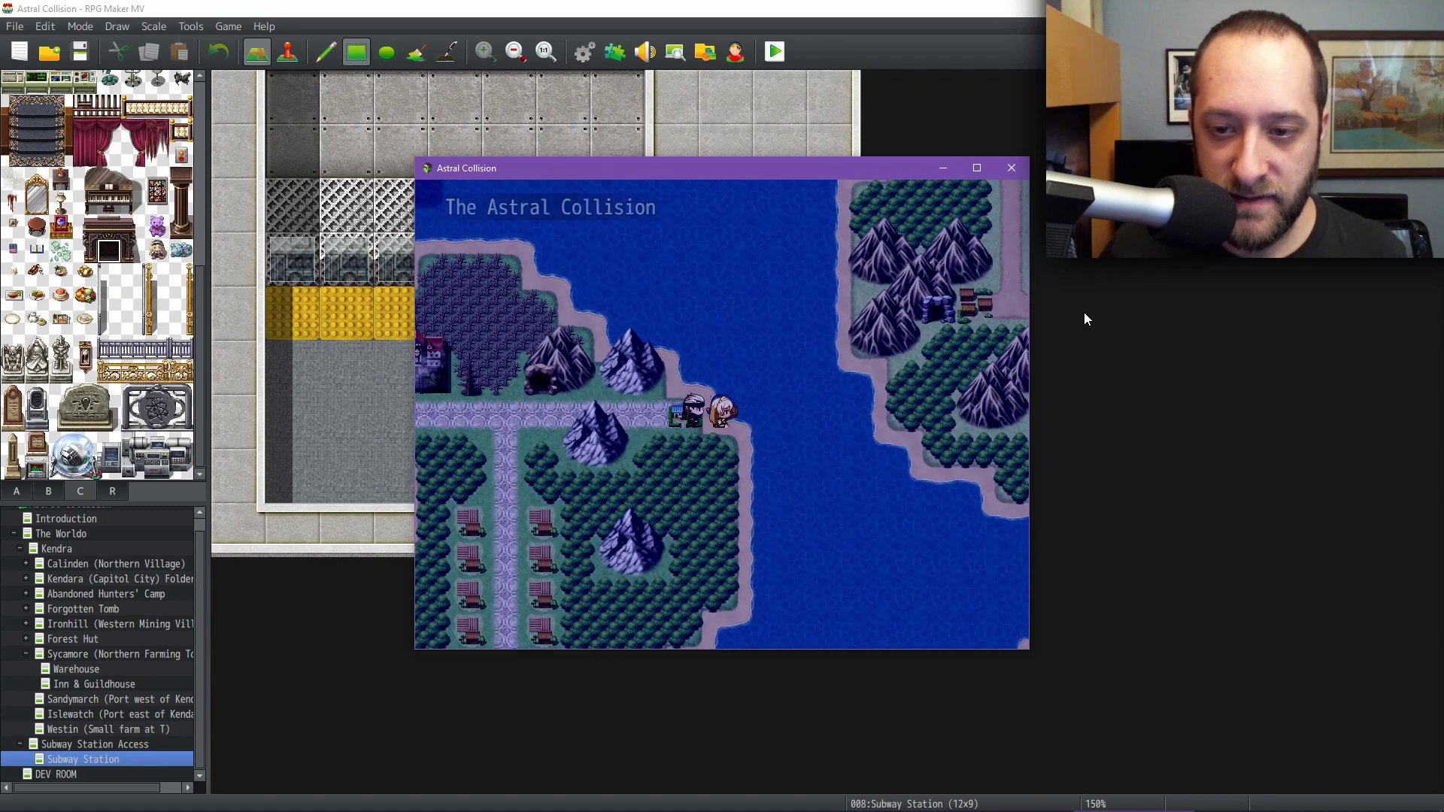
key("Right")
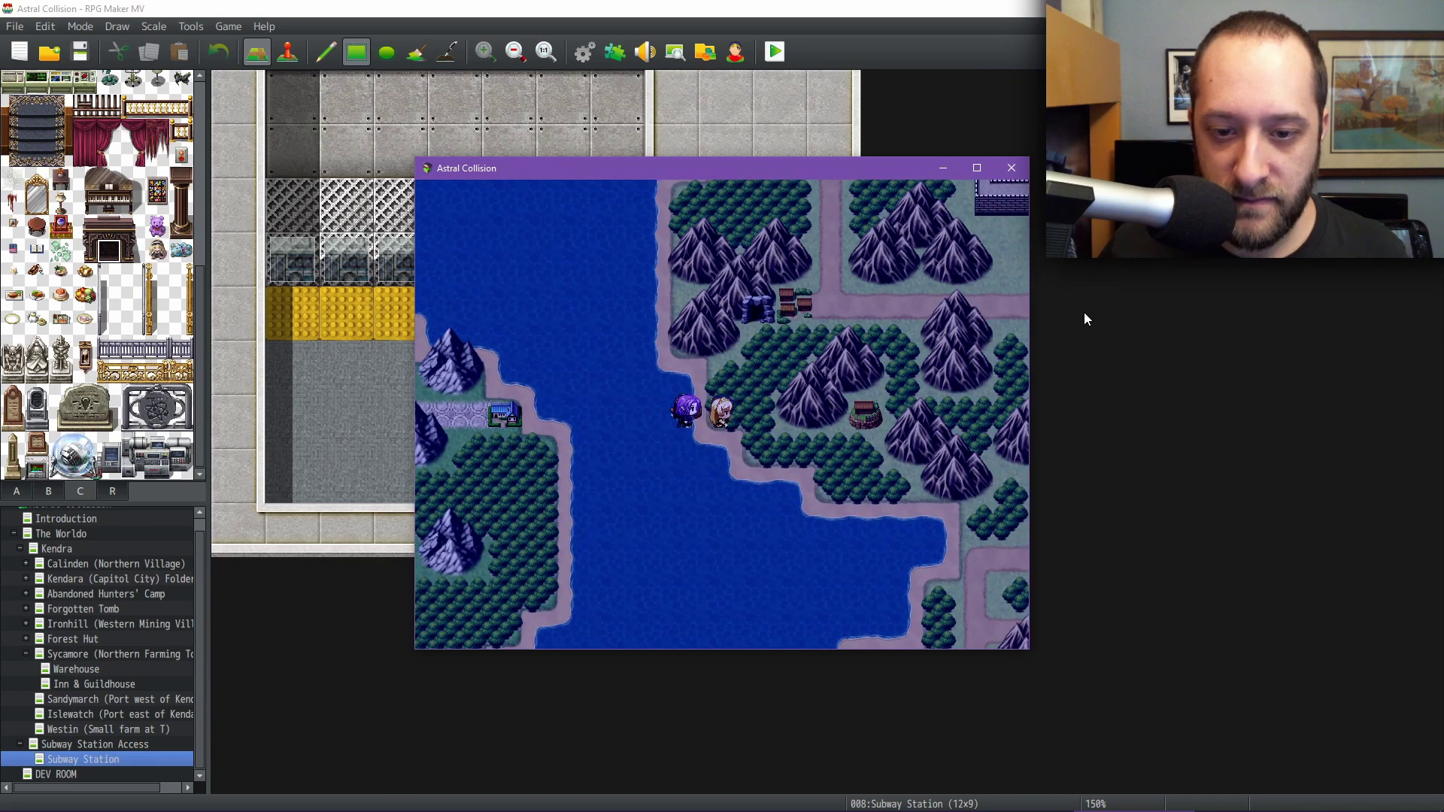
key("Up")
key("Right")
key("Up")
key("Right")
key("Up")
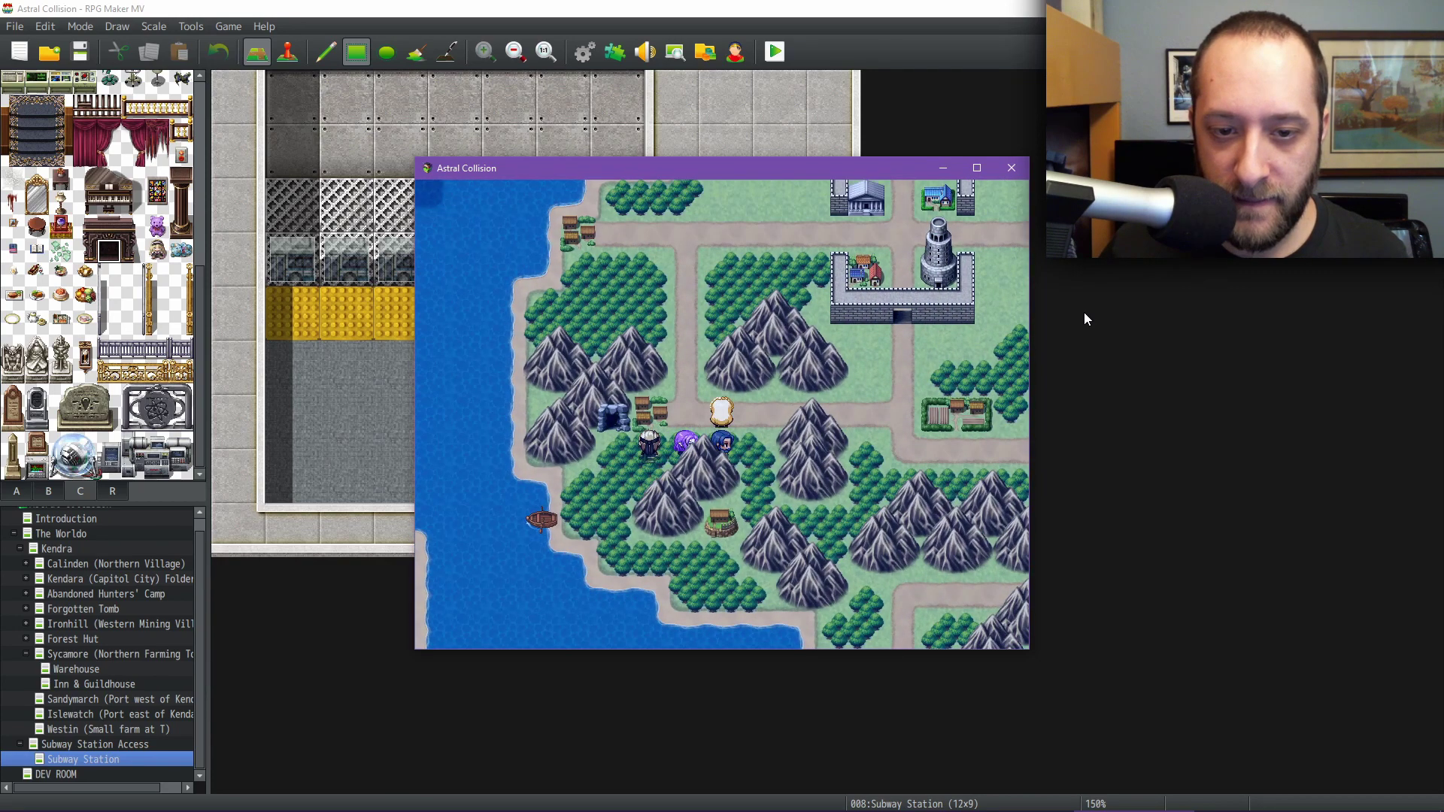
- Walk north across the continent towards the walled city and get past the random battle
key("Left")
key("Up")
key("Up")
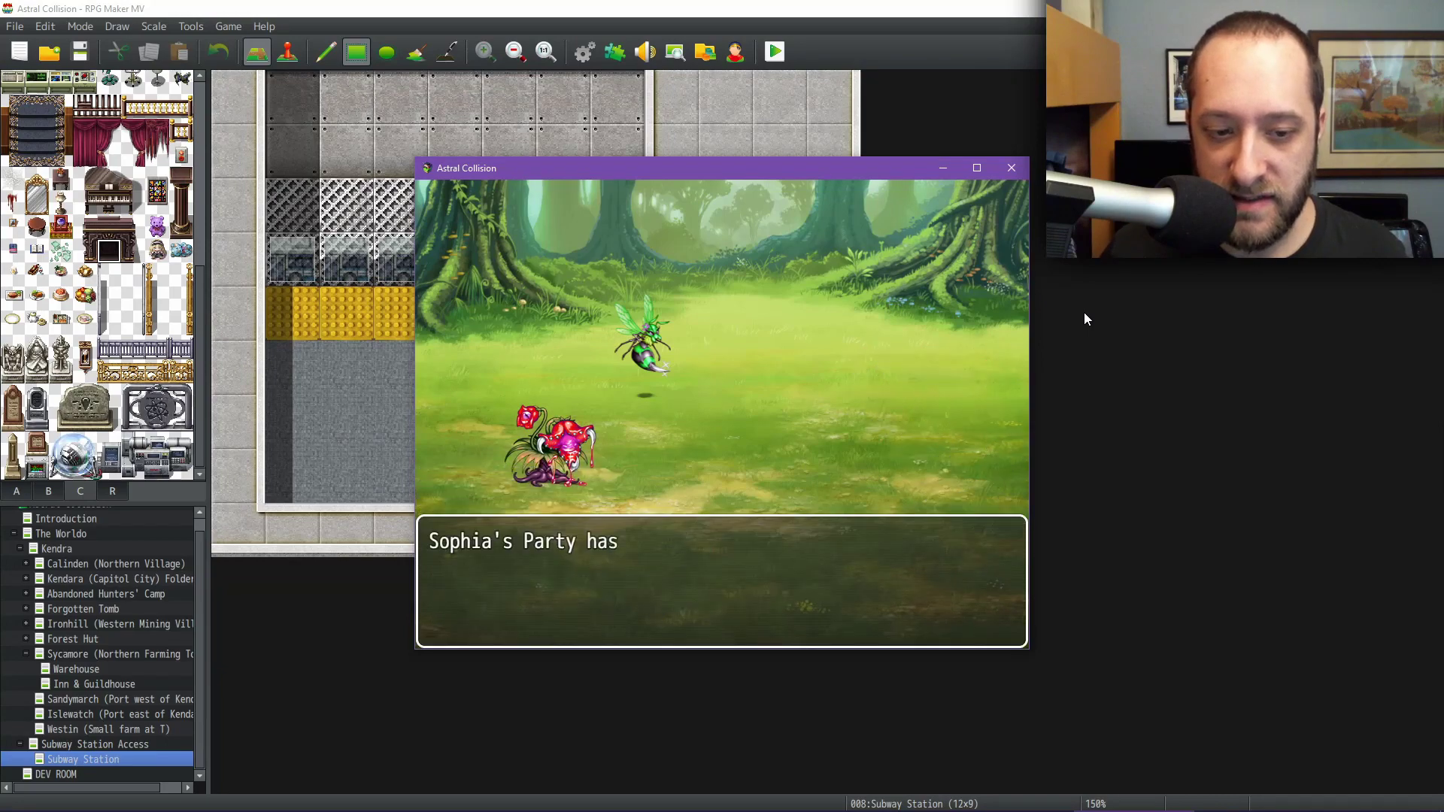
key("Return")
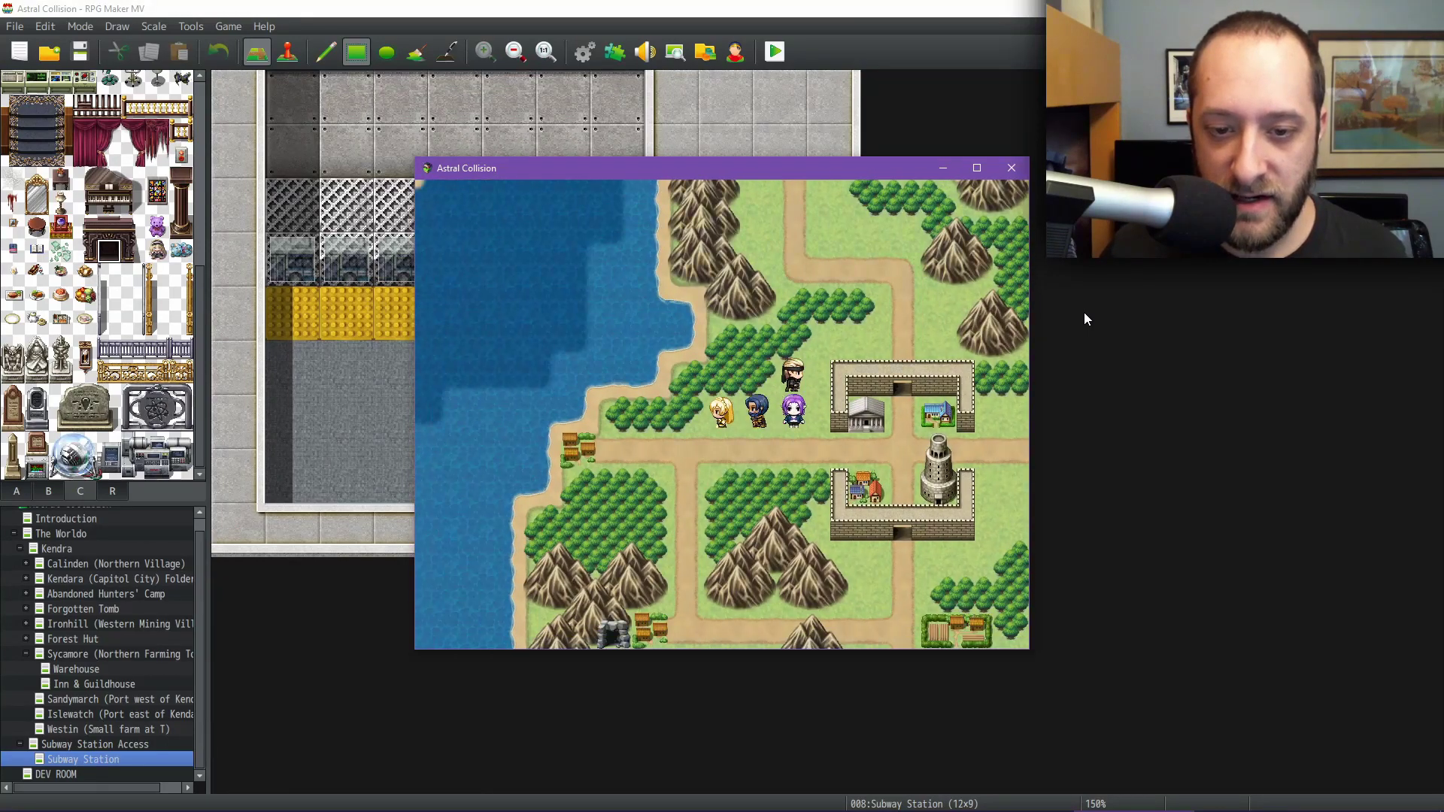
- Roam the woods northwest of the walled city until another random battle starts, and get past it
key("Up")
key("Right")
key("Left")
key("Down")
key("Right")
key("Up")
key("Left")
key("Down")
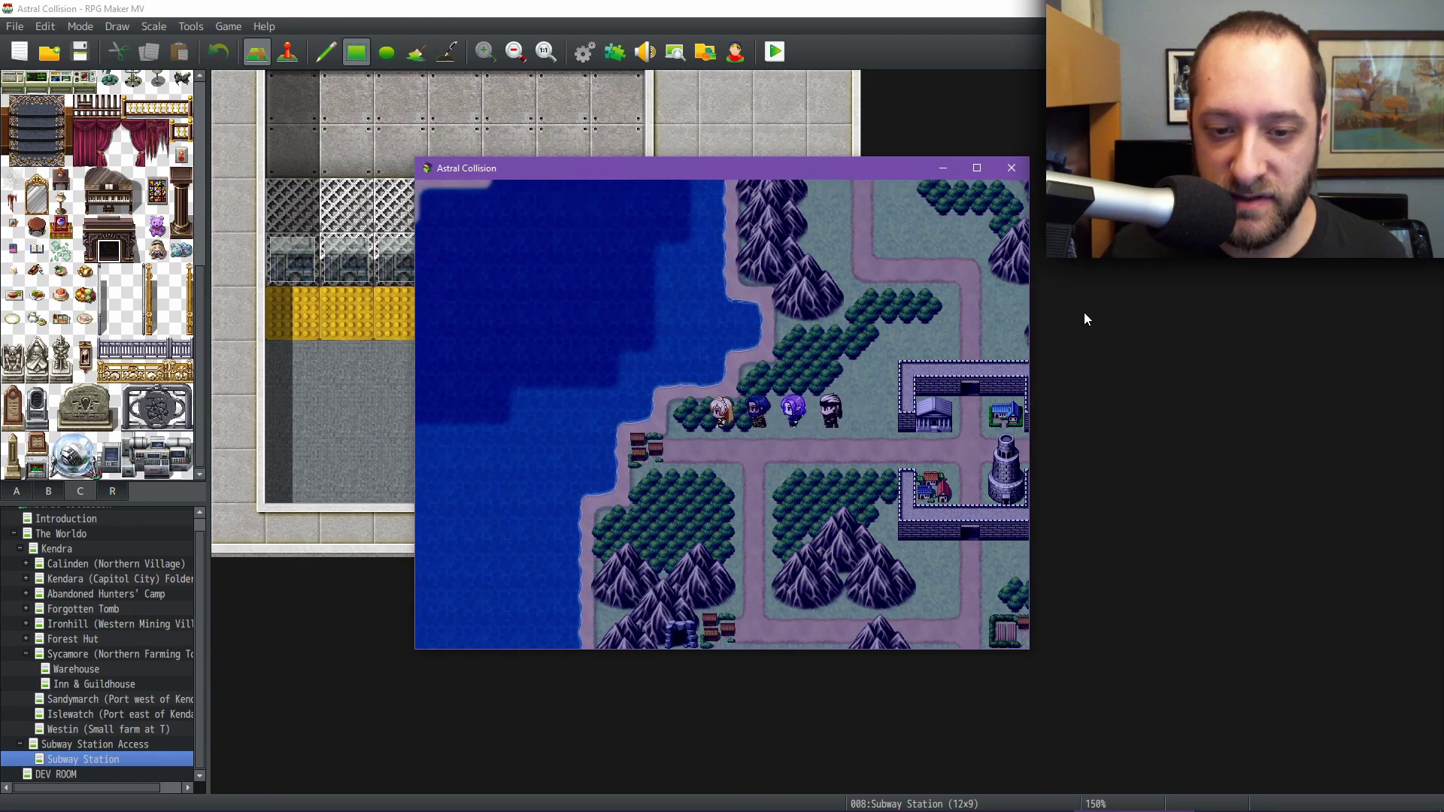
key("Left")
key("Up")
key("Right")
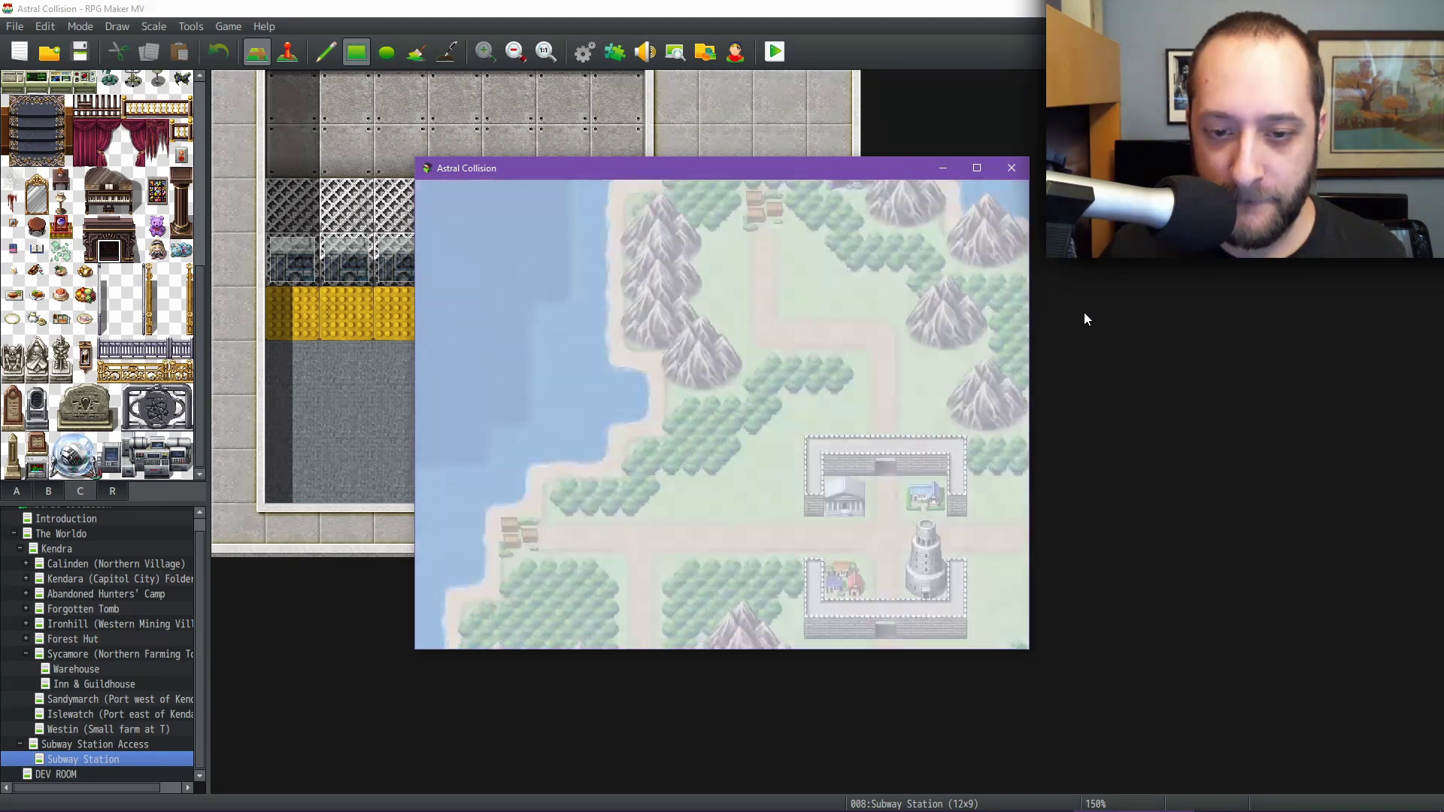
key("Return")
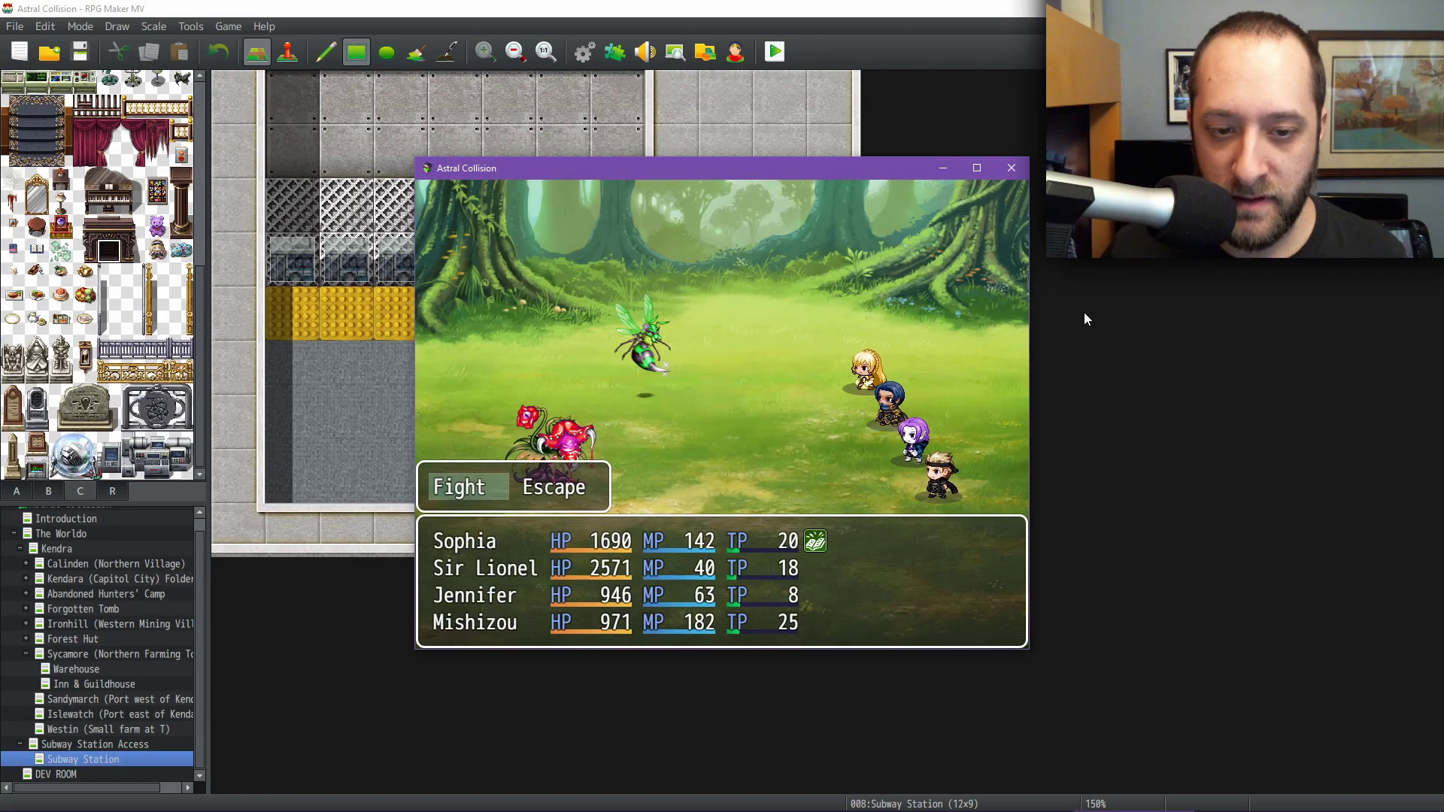
key("Return")
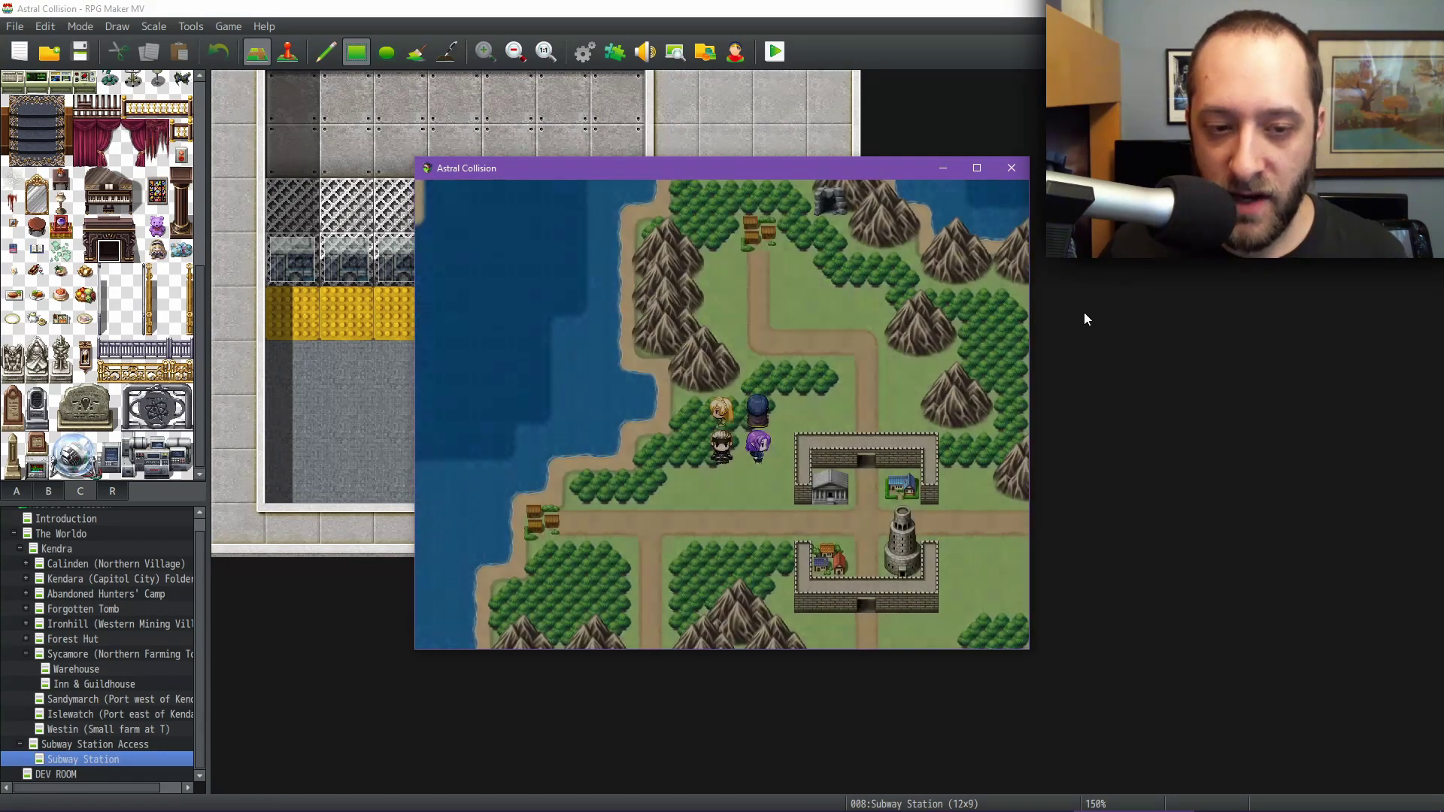
- Use the adventurer's cooking kit from the item inventory, review the Fruit Salad recipe and leave the menus
key("Escape")
key("Return")
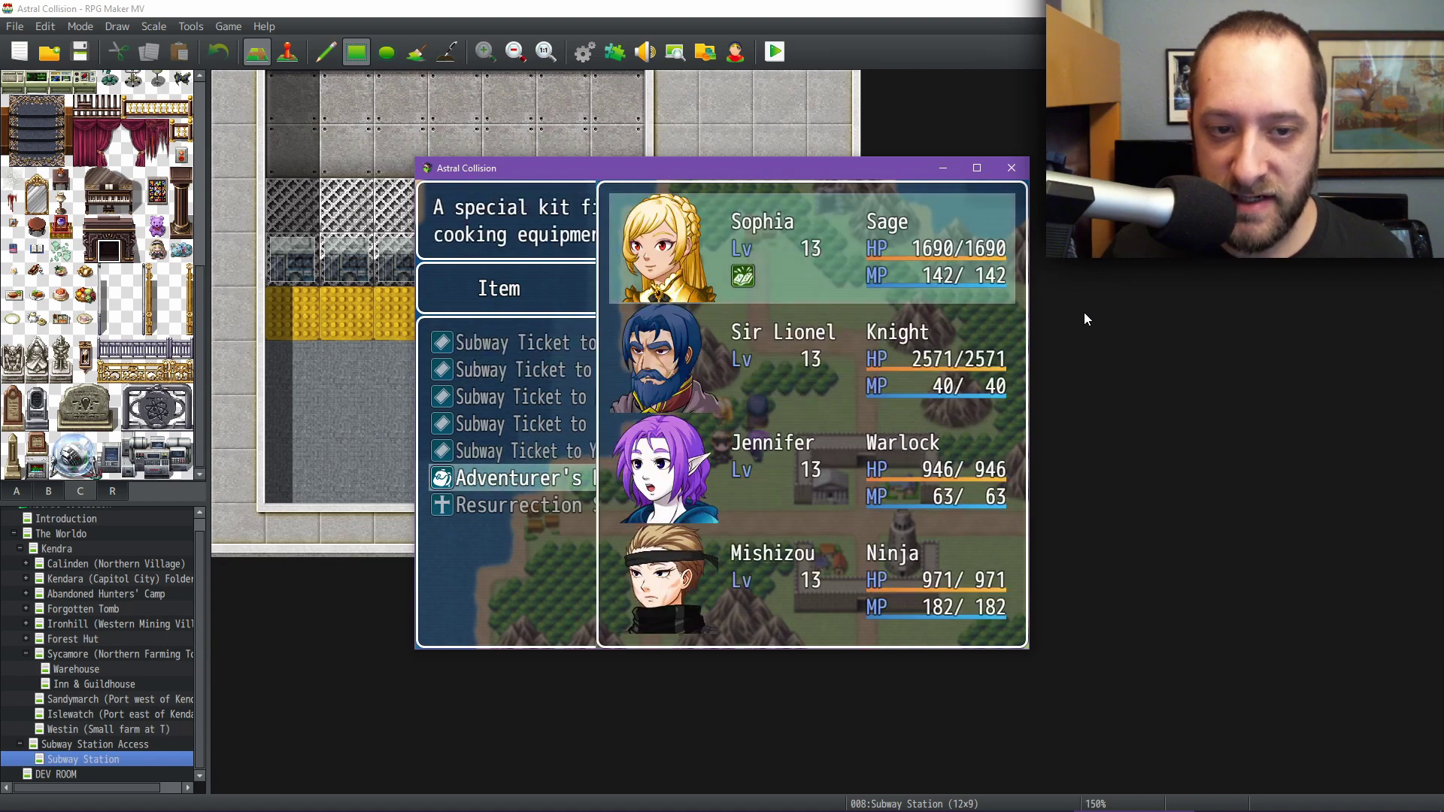
key("Return")
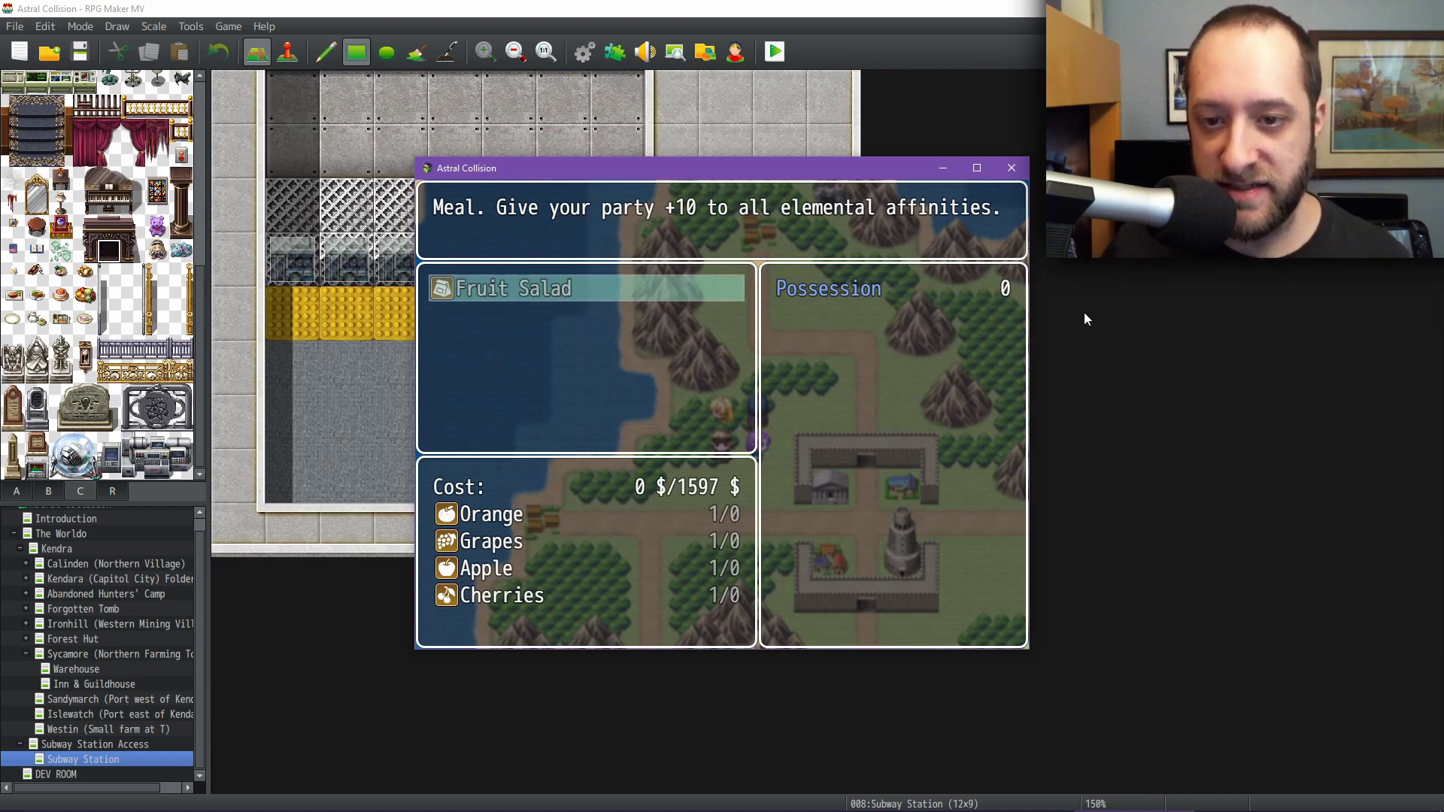
key("Escape")
- Pace back and forth west of the walled city until enemies appear, and choose to fight them
key("Down")
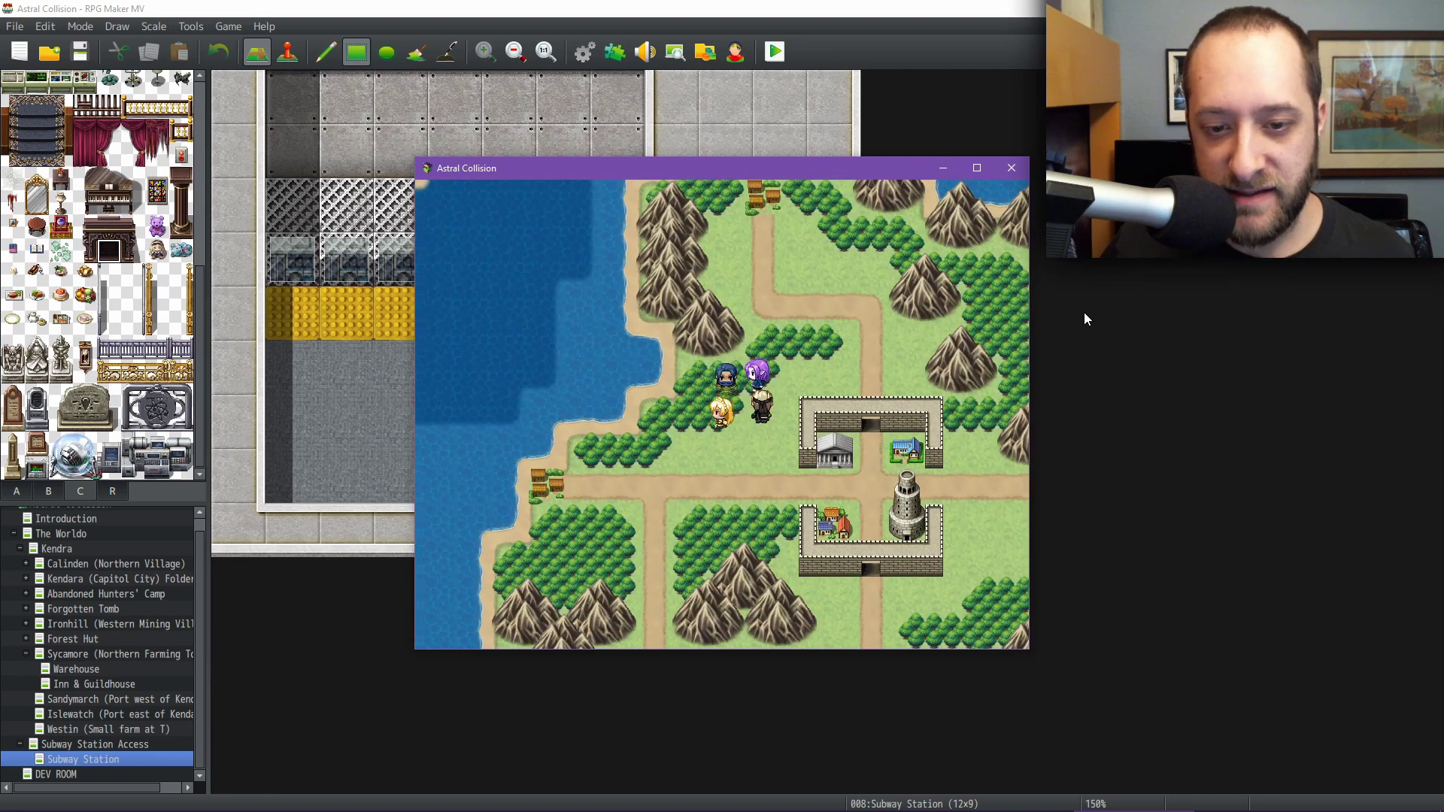
key("Left")
key("Left")
key("Right")
key("Right")
key("Down")
key("Right")
key("Left")
key("Right")
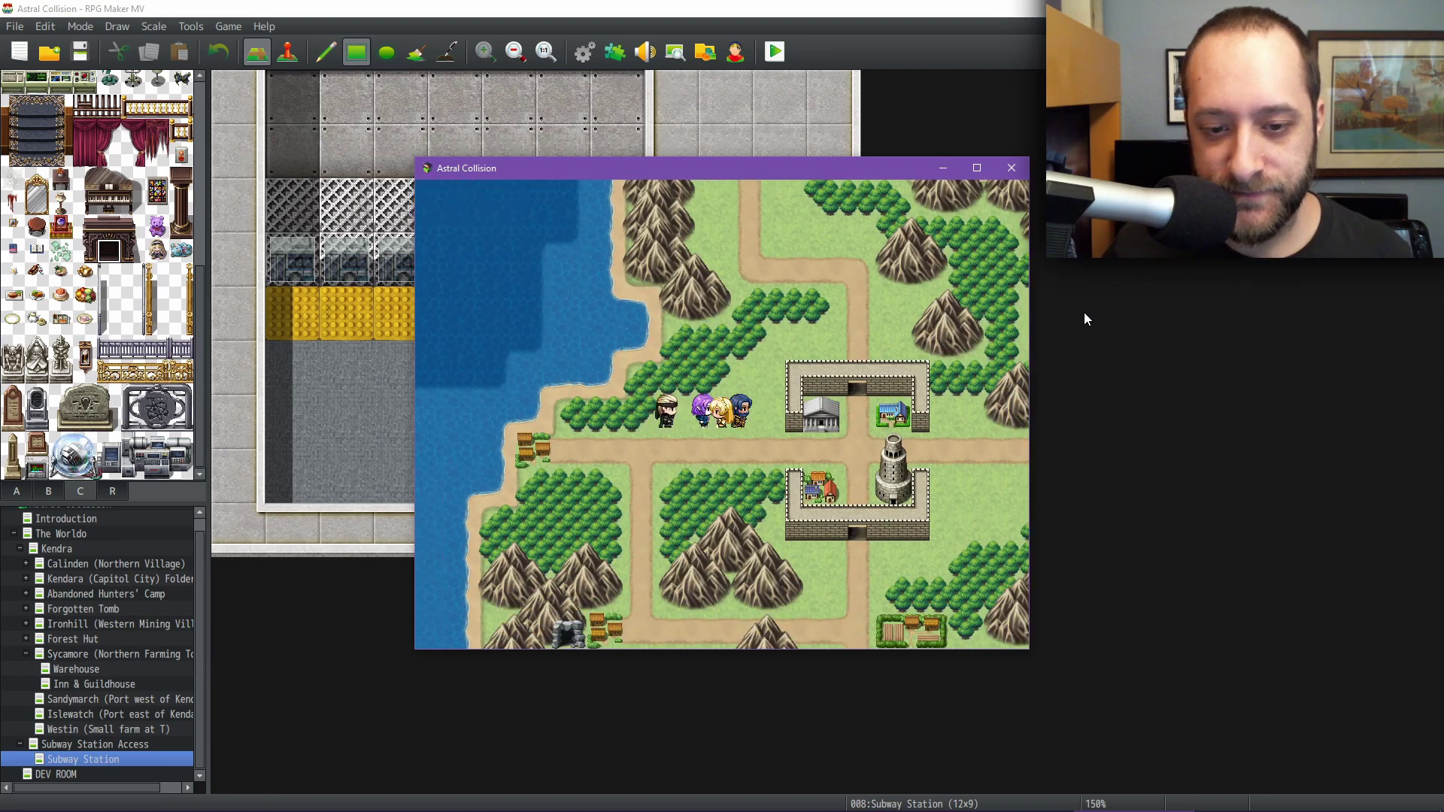
key("Left")
key("Right")
key("Left")
key("Right")
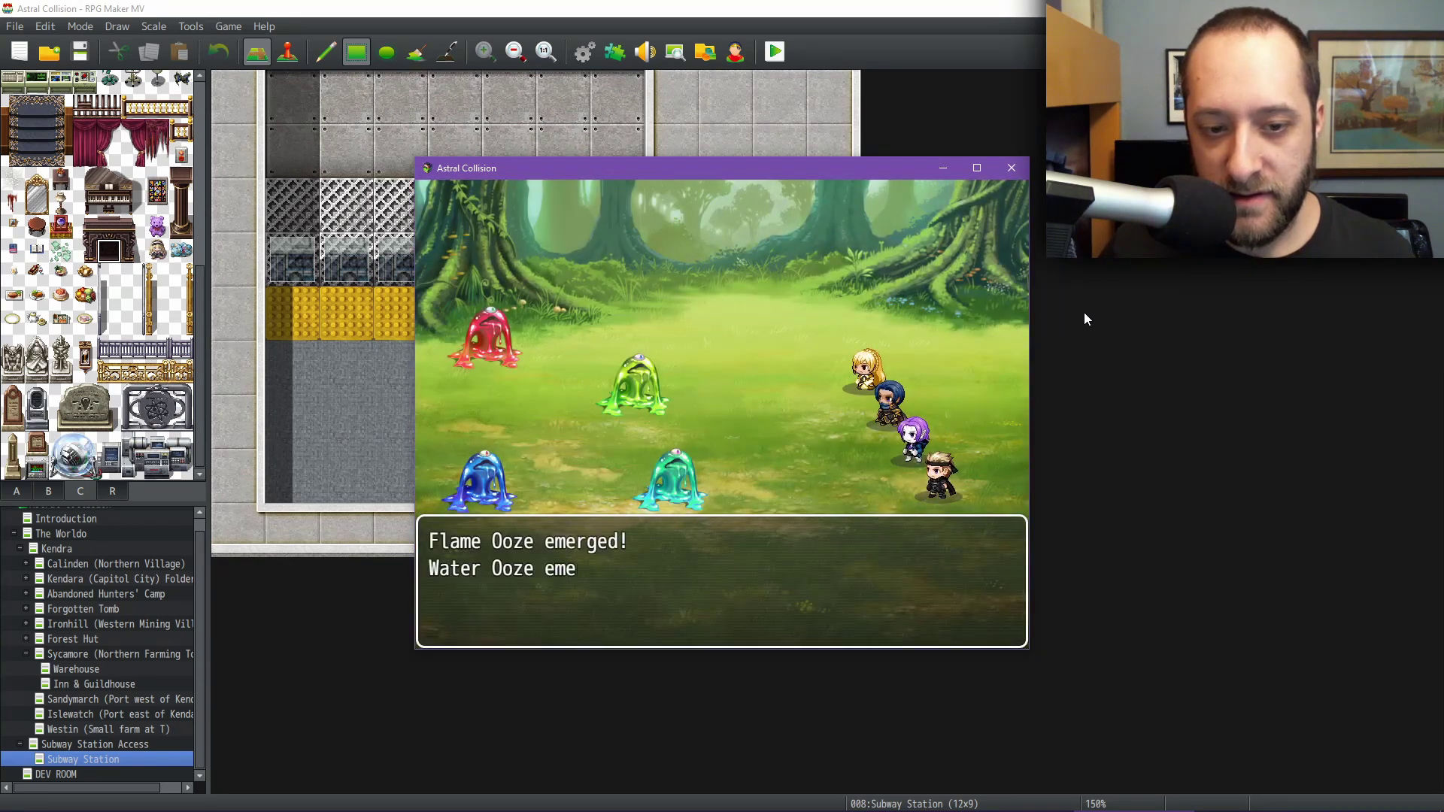
key("Return")
key("Return")
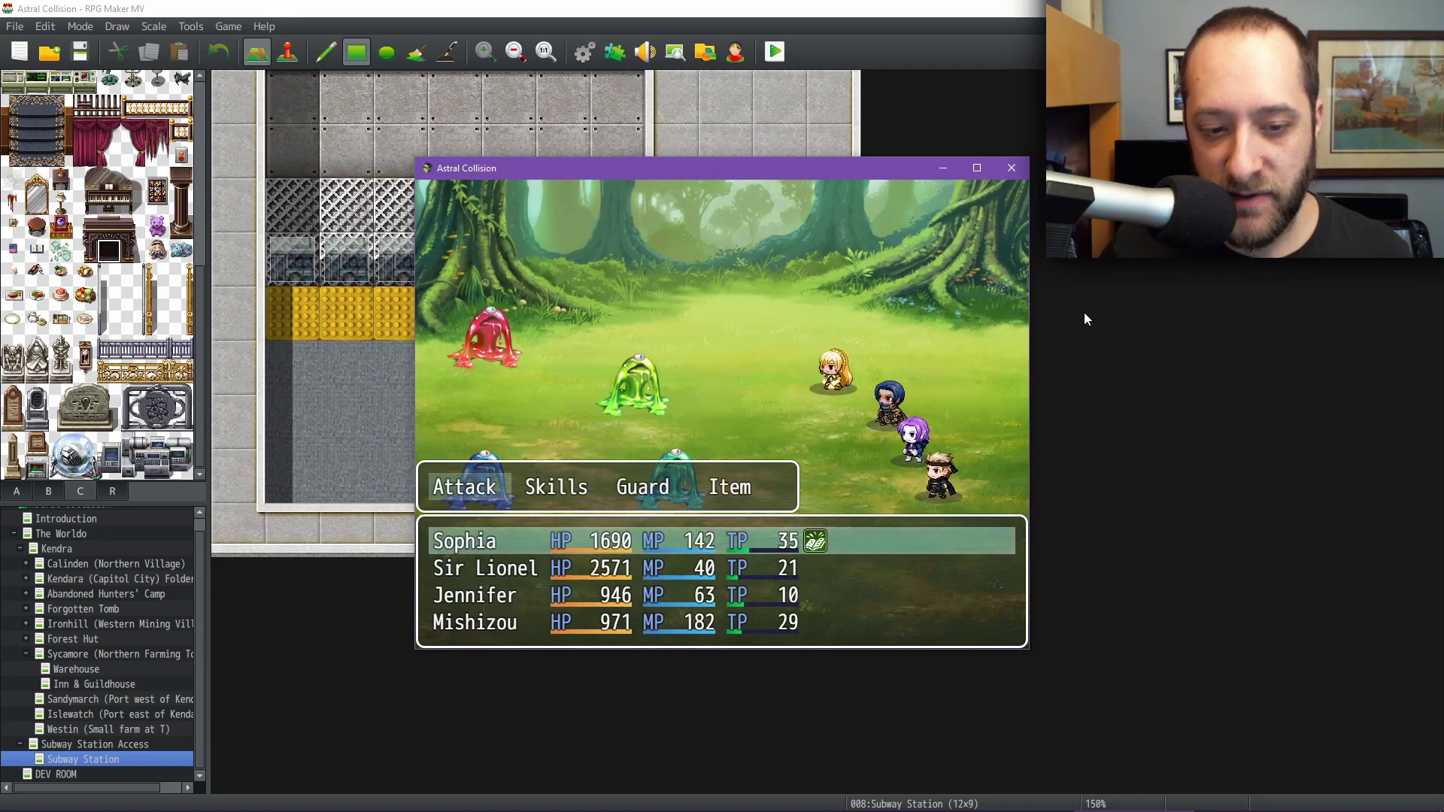
- Start the battle round by having Sophia use Blitz against all enemies
key("Down")
key("Return")
key("Right")
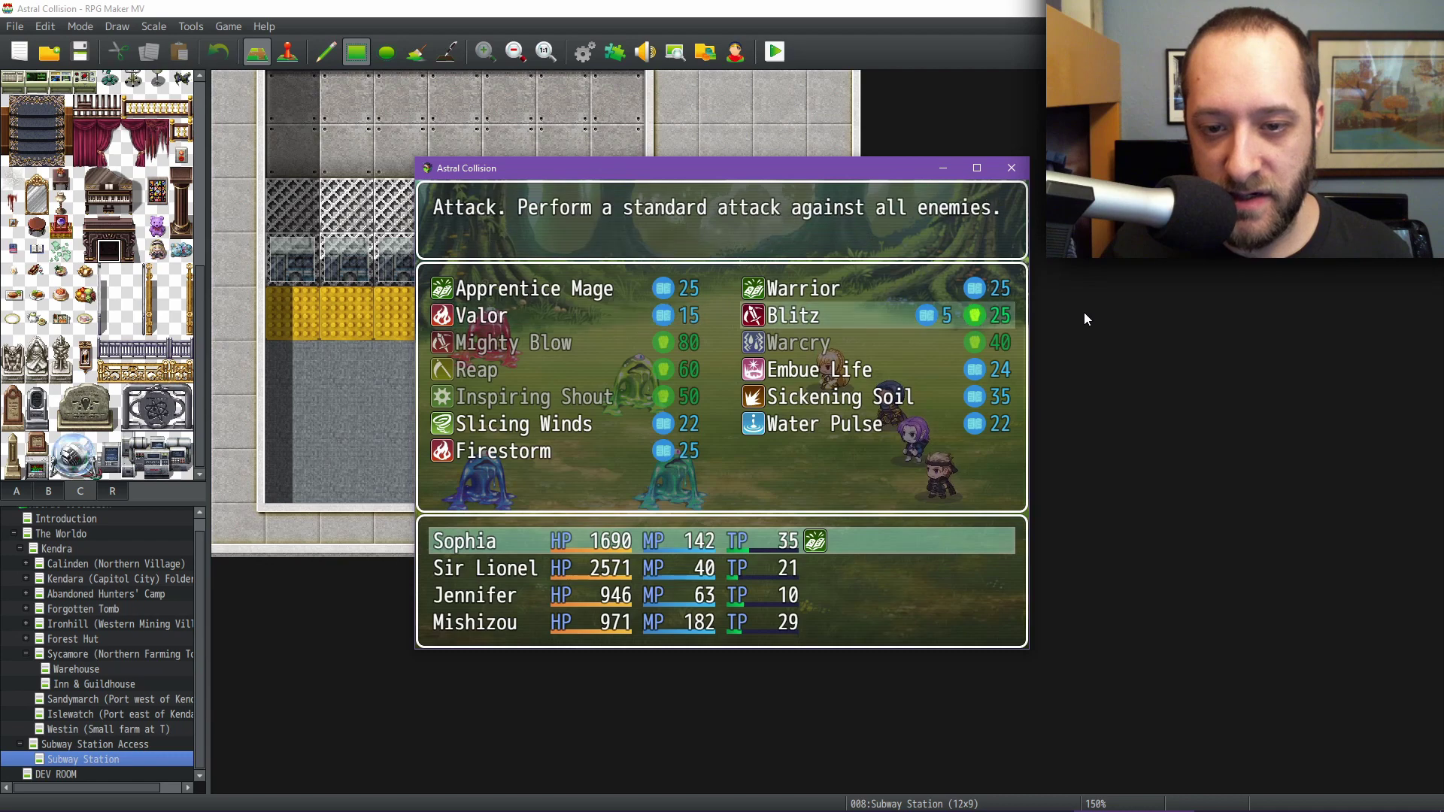
key("Return")
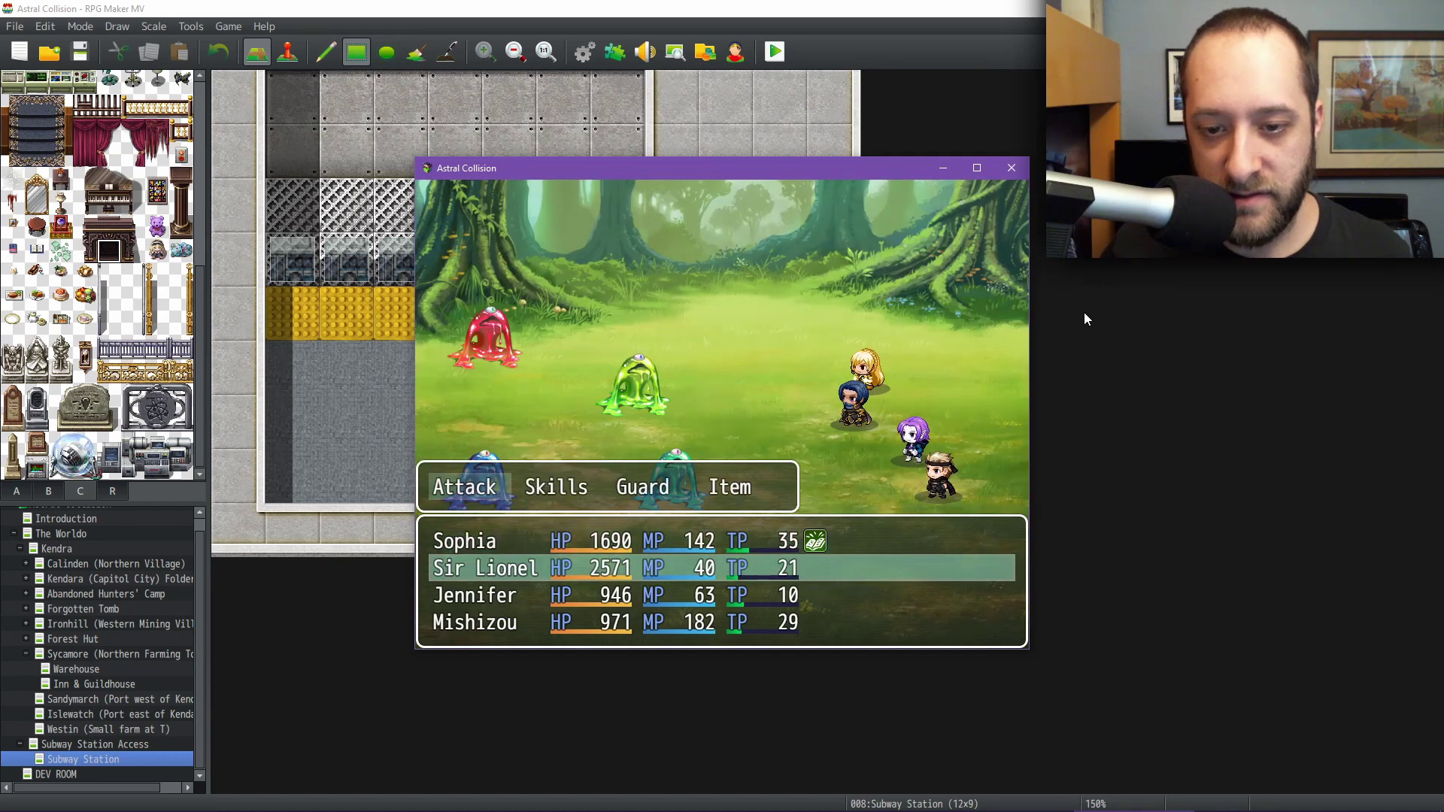
- Examine the descriptions of Sir Lionel's battle skills, including Interception, Encouragement and Rallying Cry, and back out
key("Return")
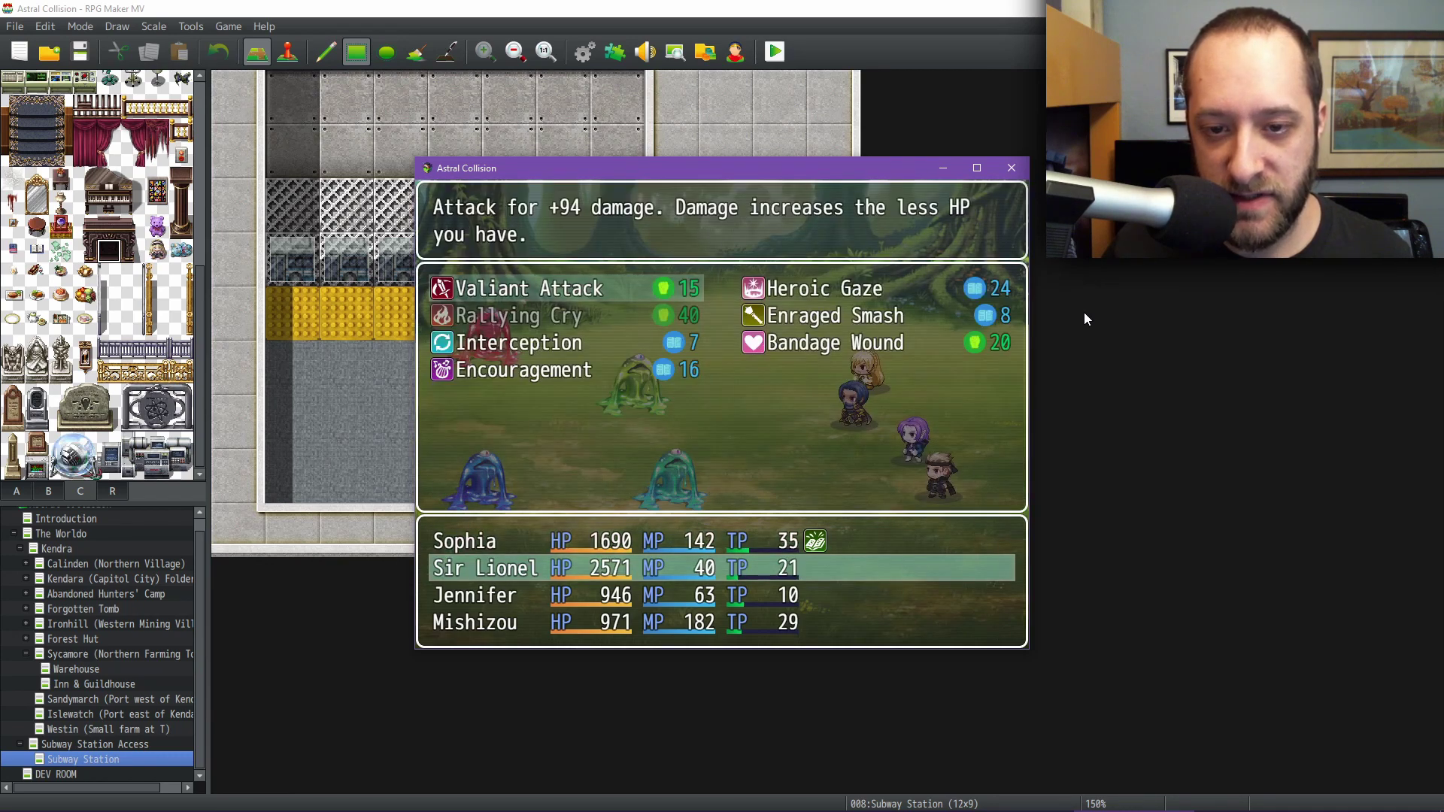
key("Down")
key("Down")
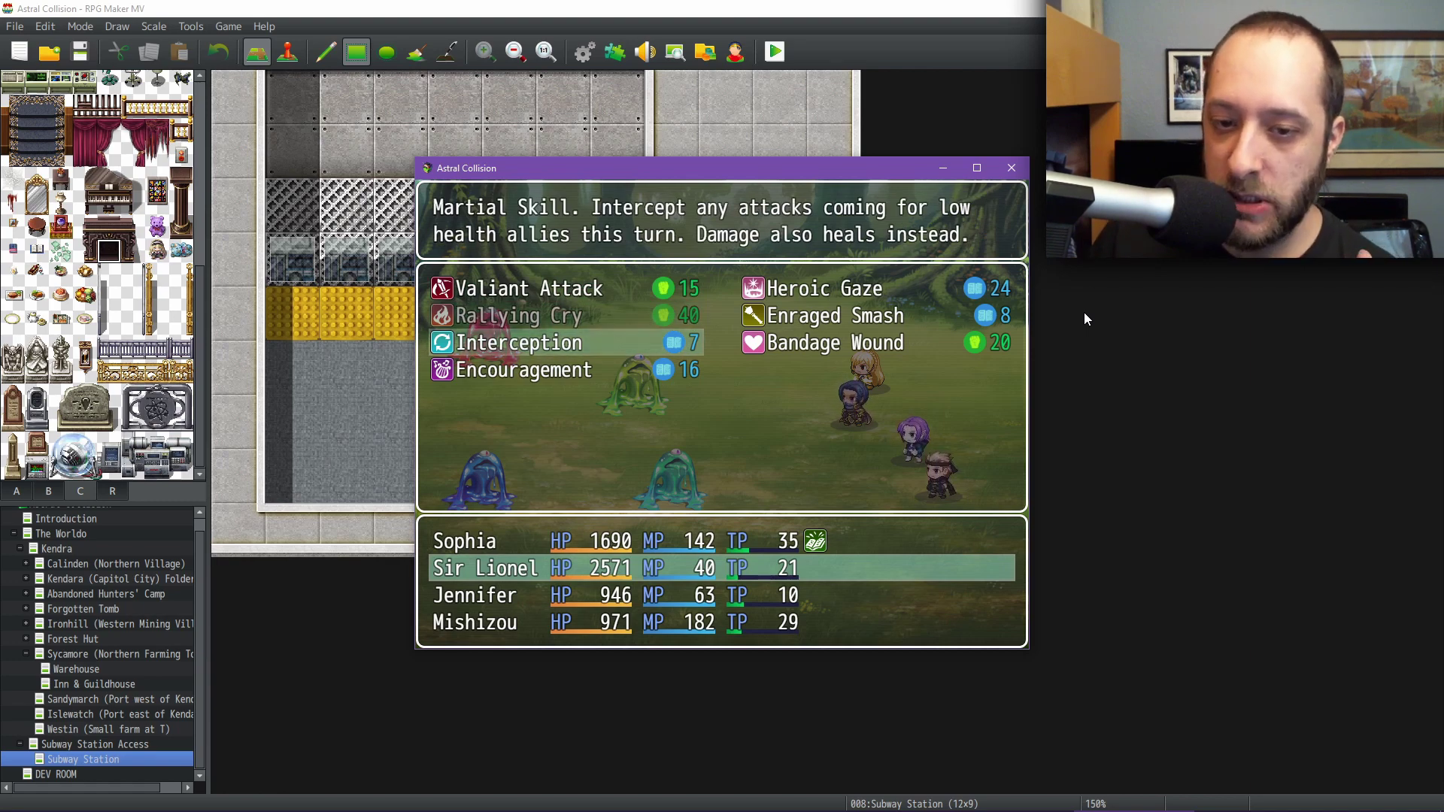
key("Down")
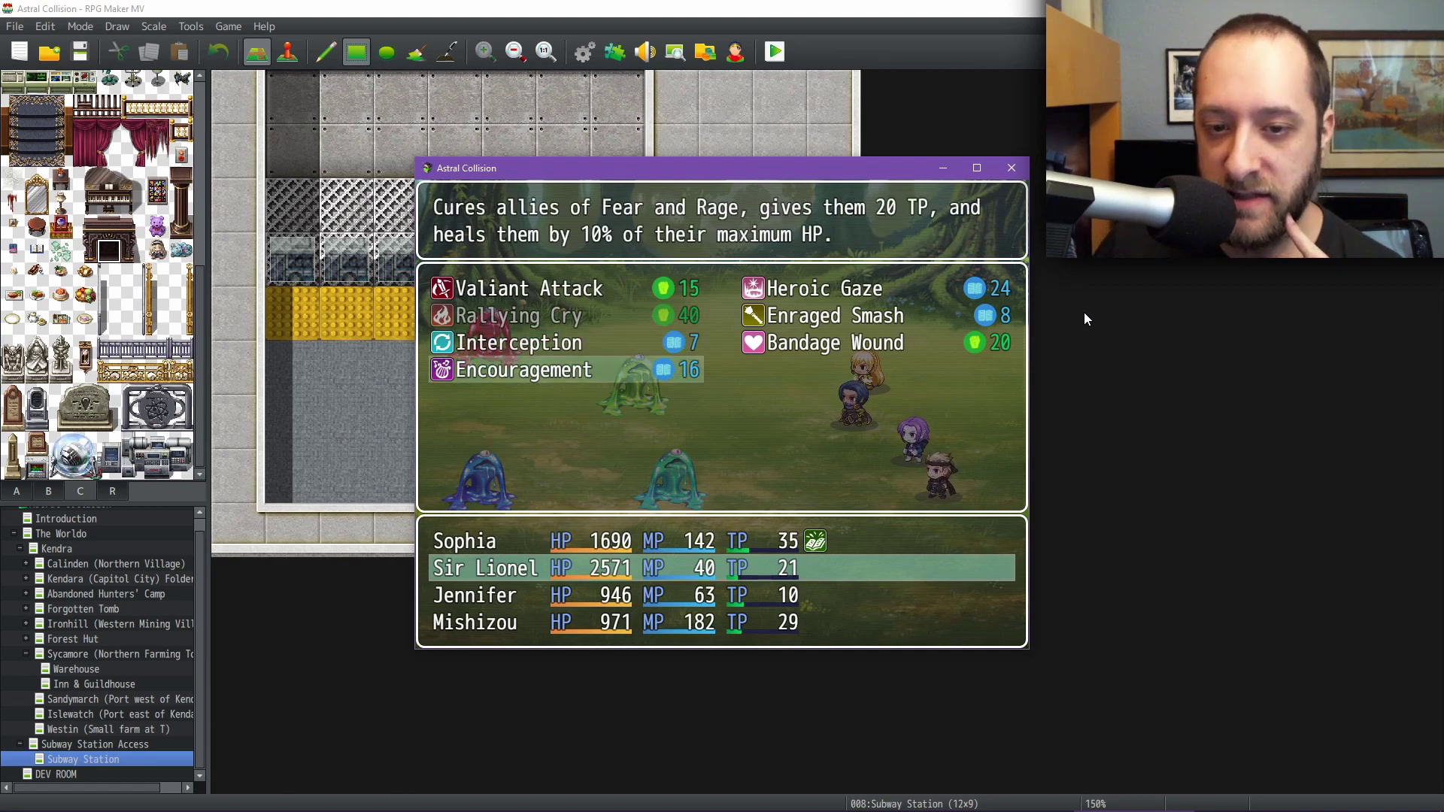
key("Left")
key("Up")
key("Up")
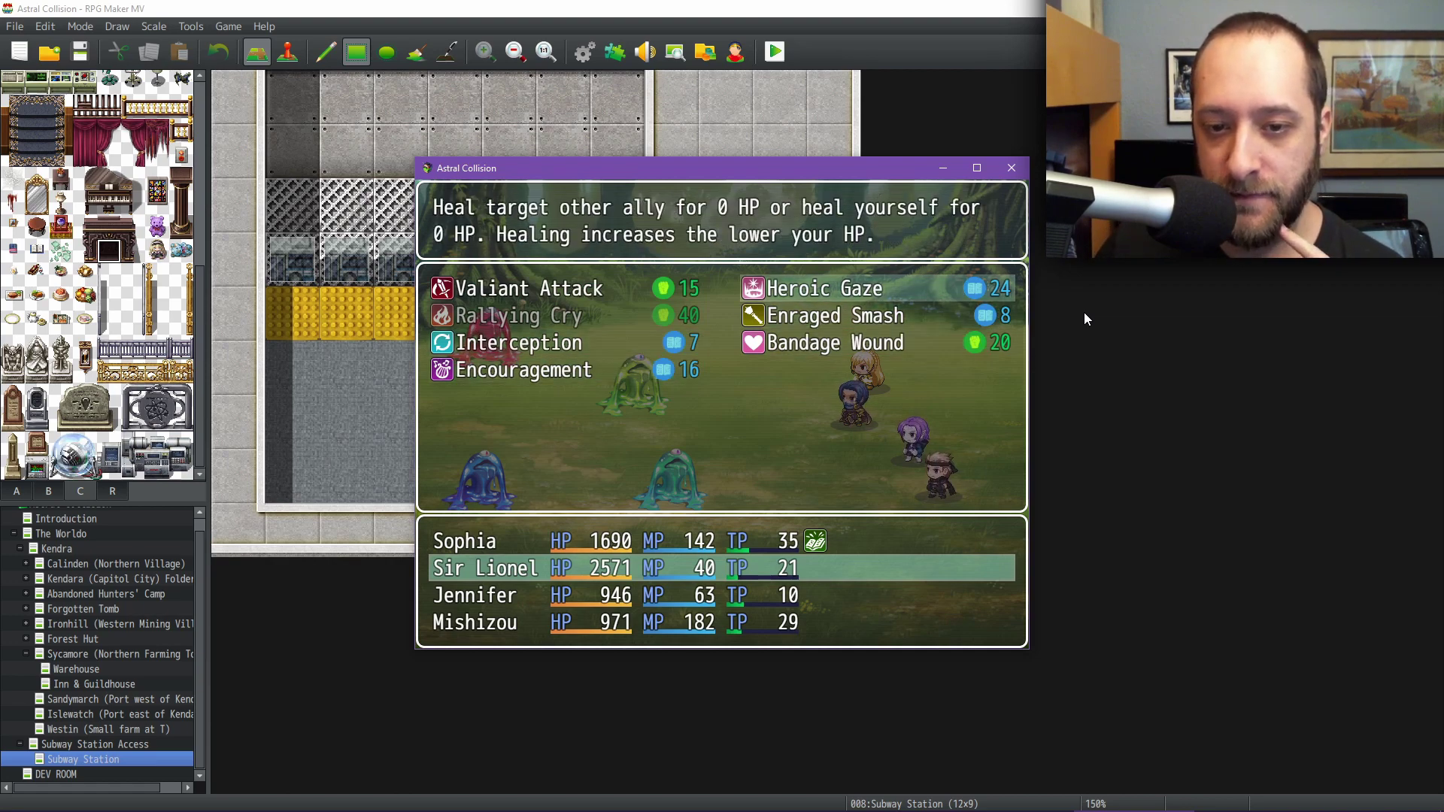
key("Down")
key("Left")
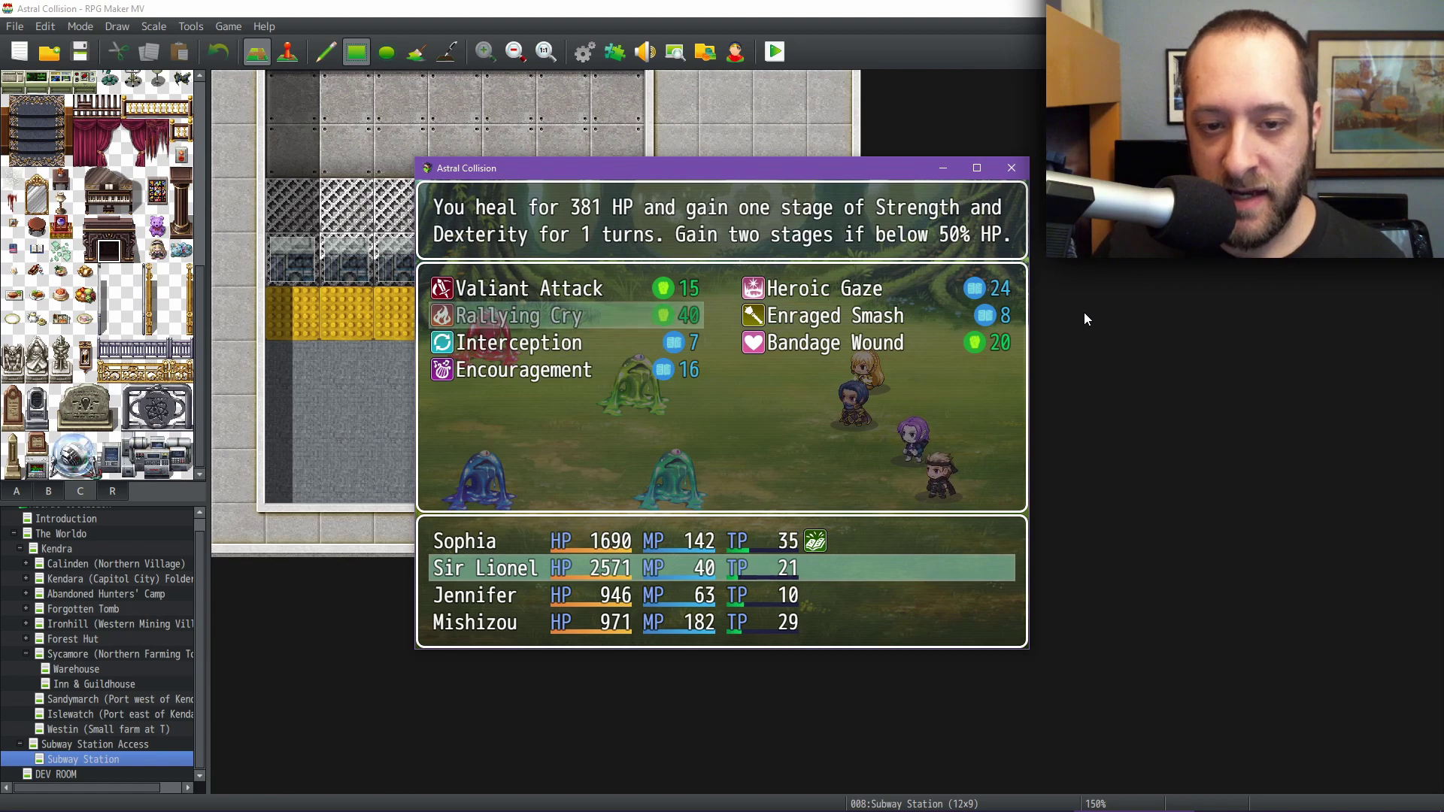
key("Up")
key("Escape")
- Have Sir Lionel make a standard attack on the Water Ooze
key("Left")
key("Return")
key("Right")
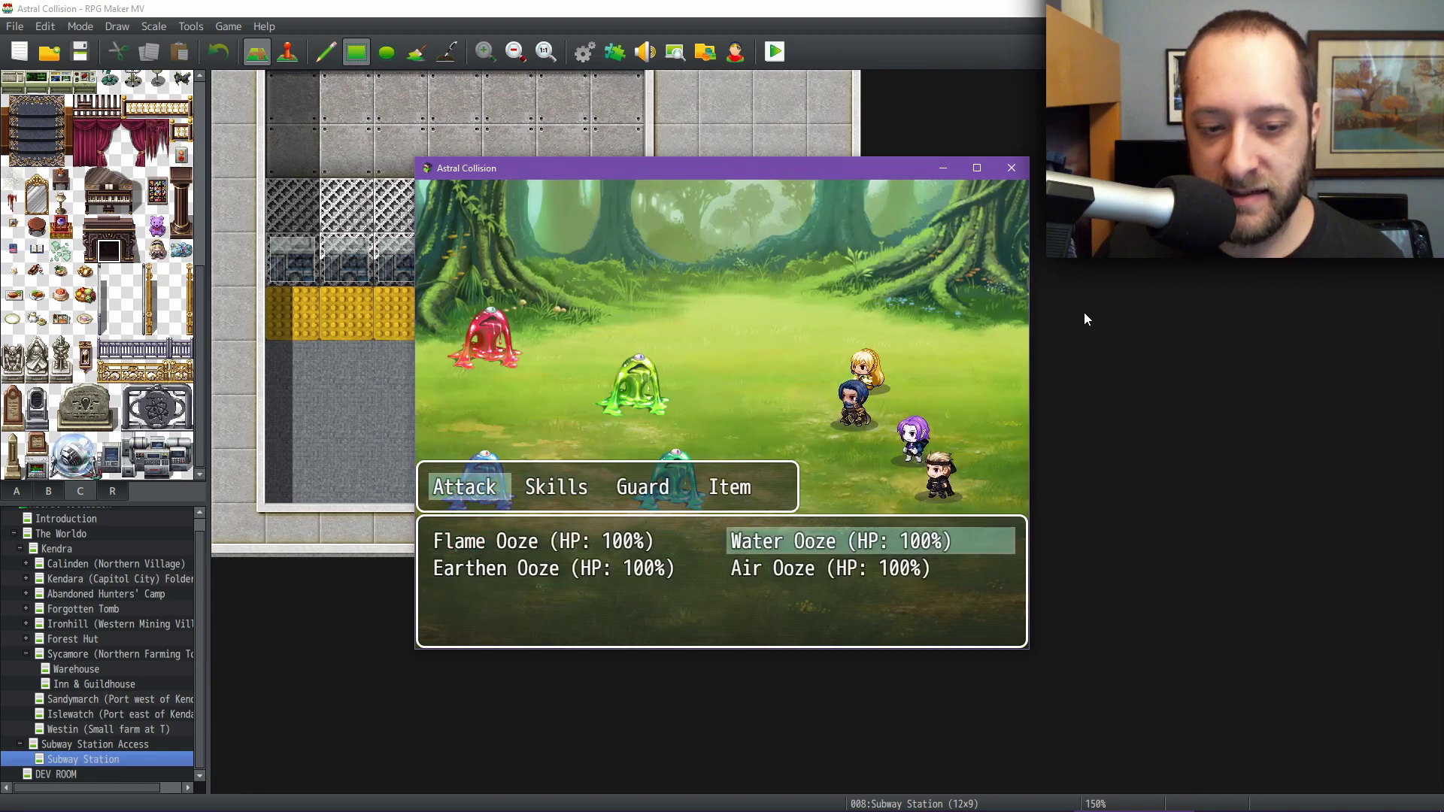
key("Left")
key("Escape")
- Have Jennifer cast 1d4 of Dark on the enemies
key("Right")
key("Return")
key("Right")
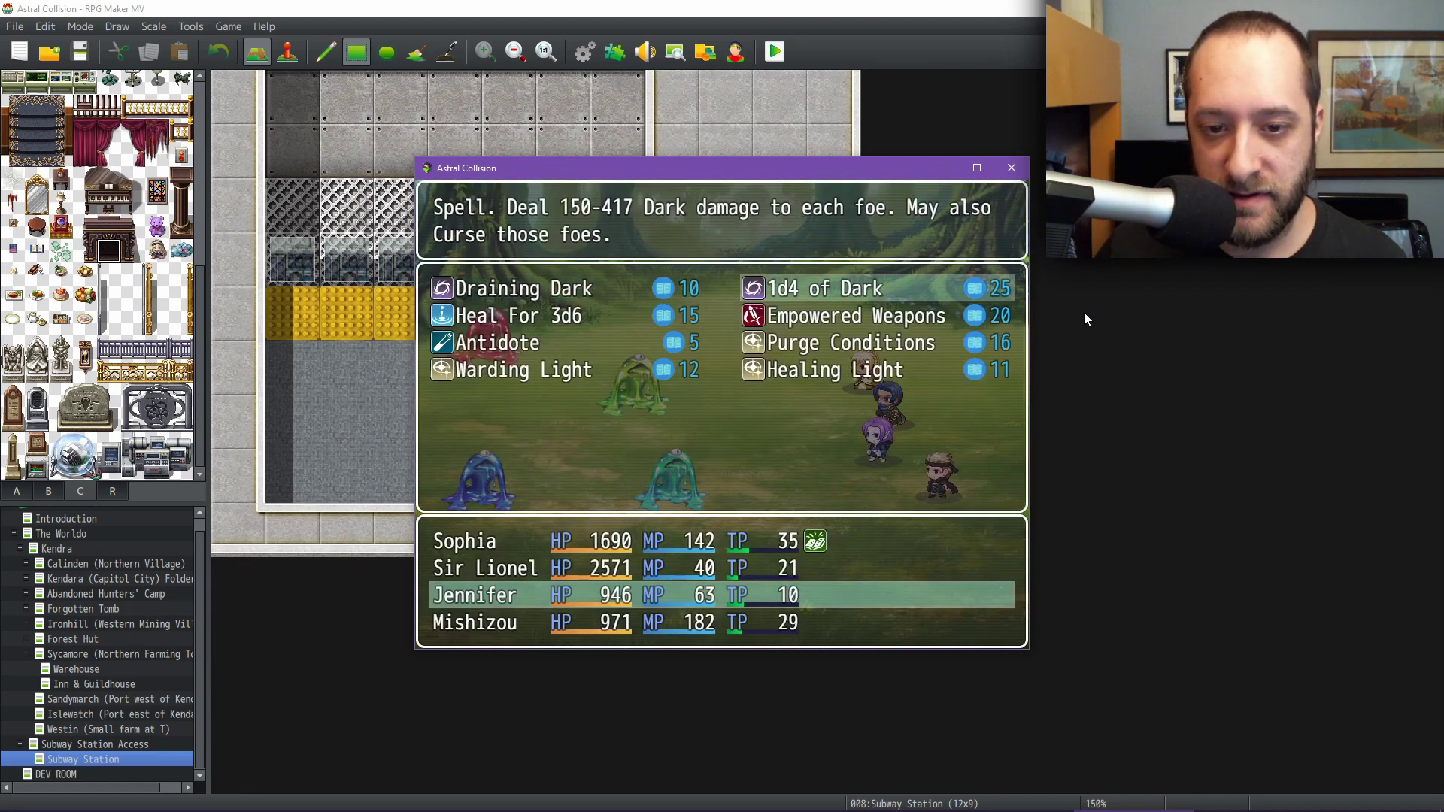
key("Return")
- Review Mishizou's Phantom Kunai and Spellcharge skills, and have him use From the Shadows on the Water Ooze
key("Right")
key("Return")
key("Right")
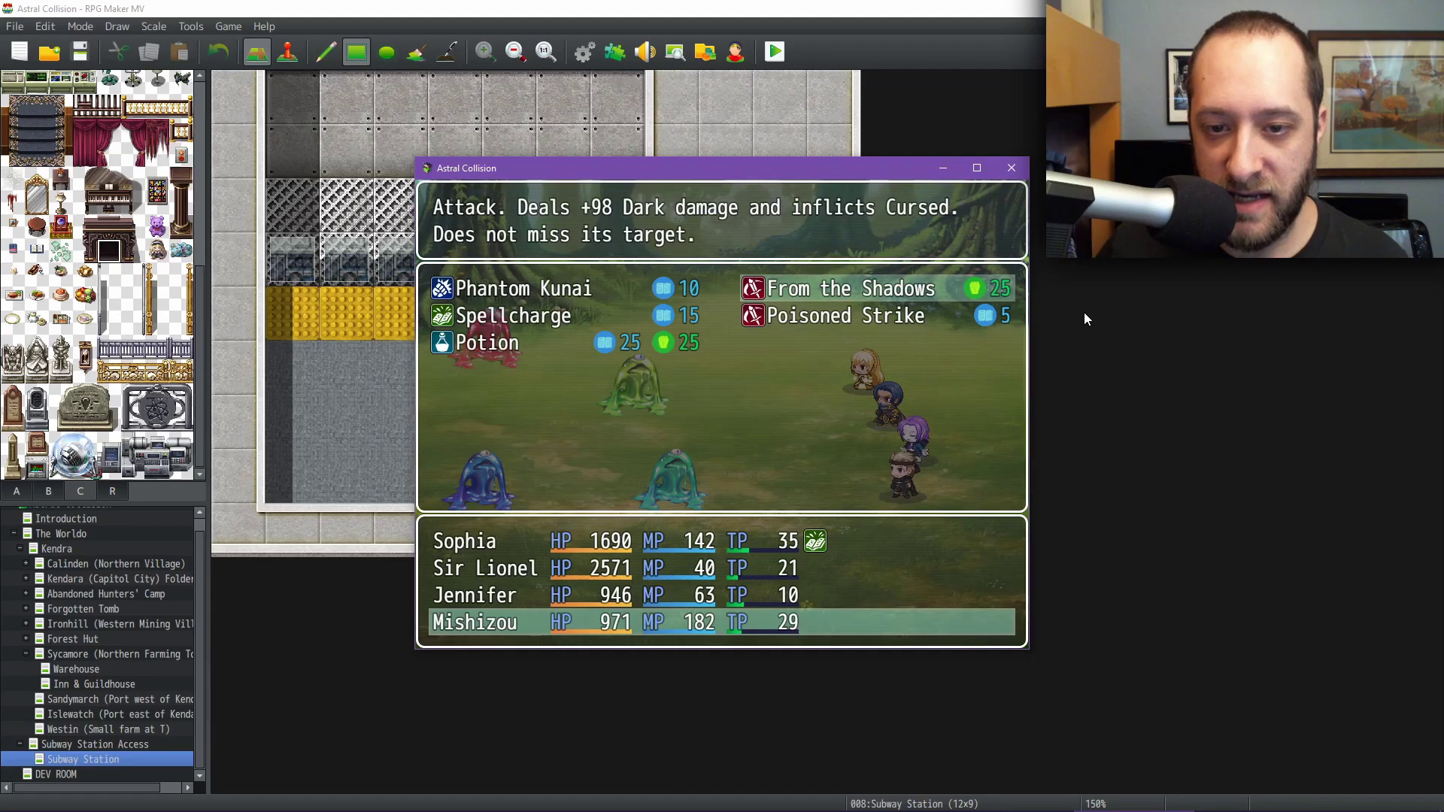
key("Left")
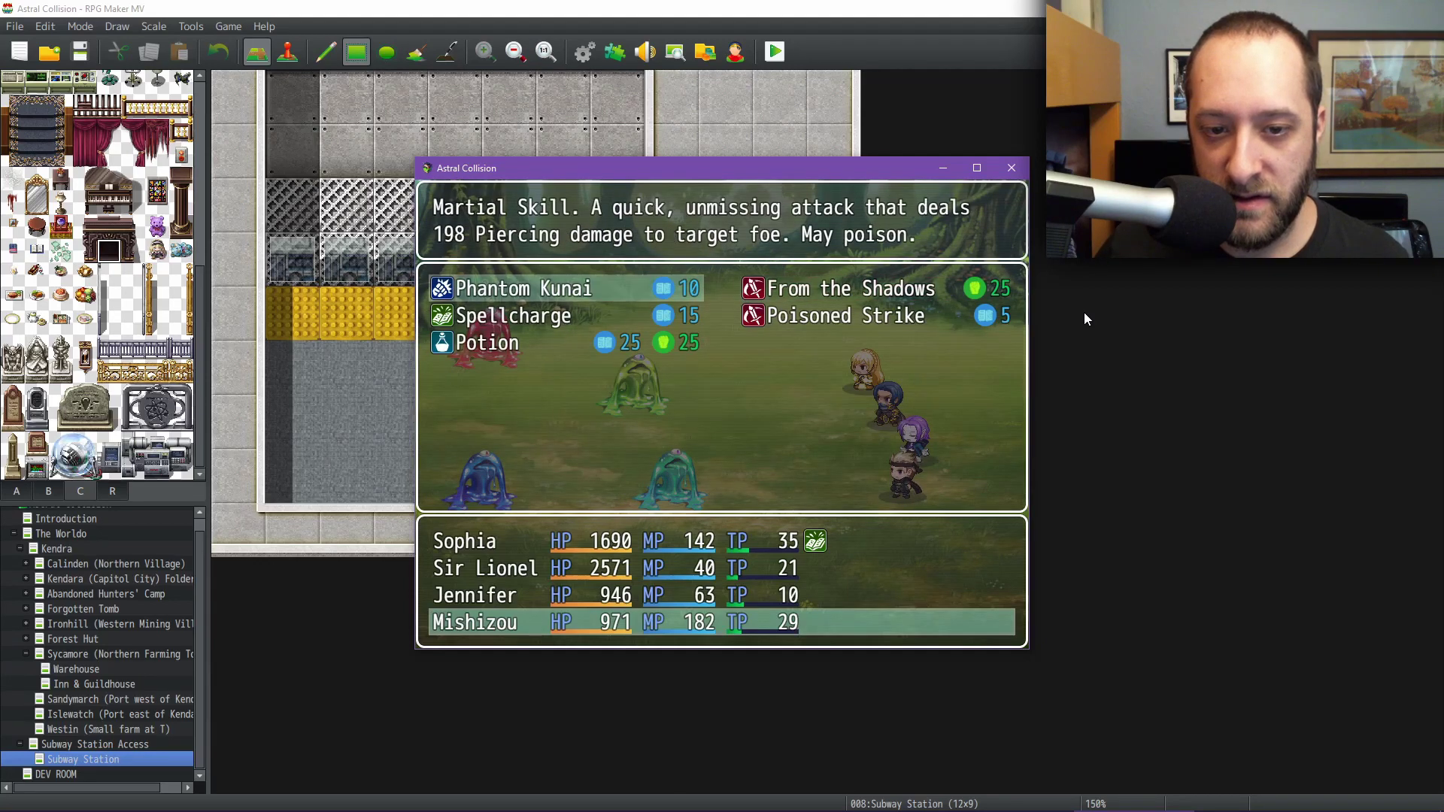
key("Down")
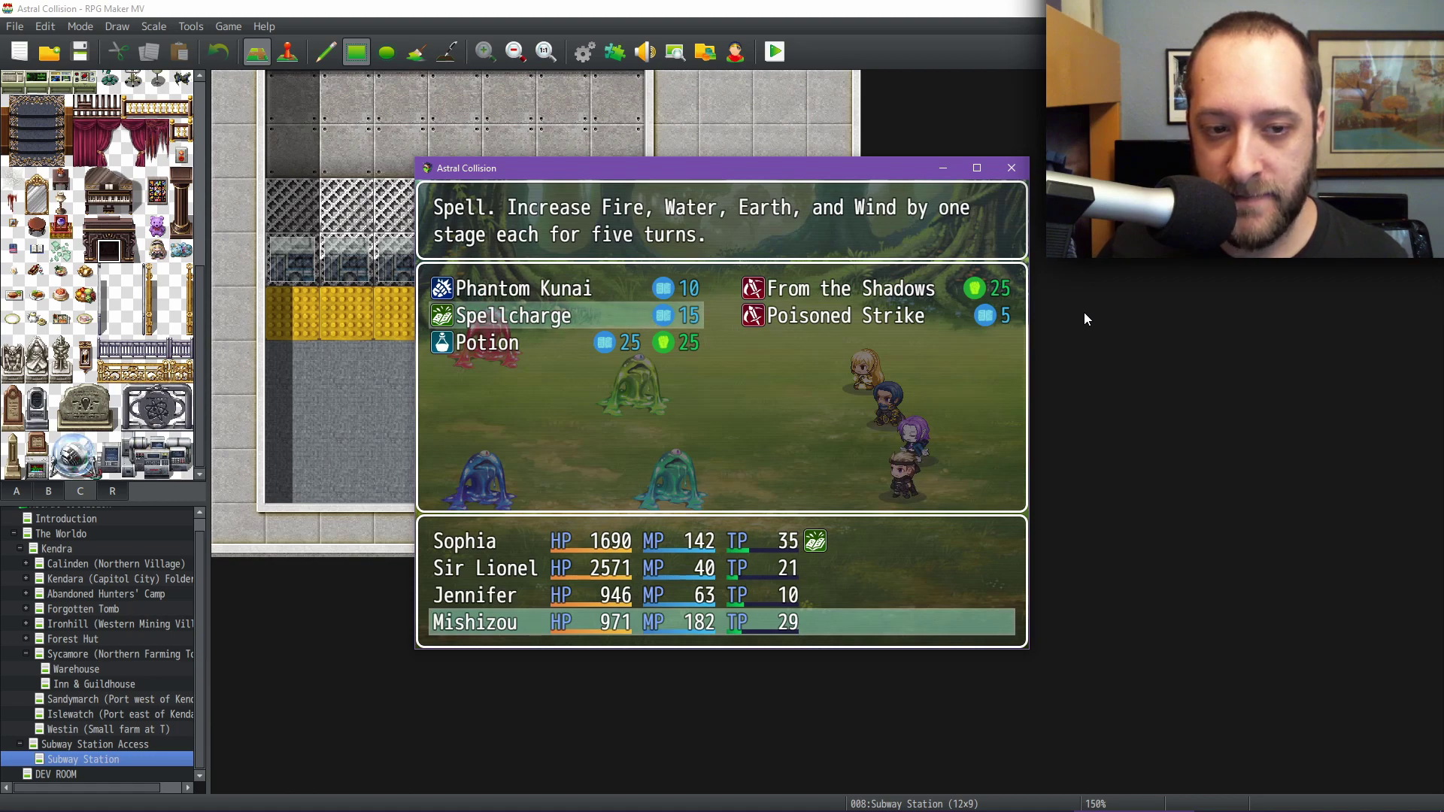
key("Left")
key("Return")
key("Right")
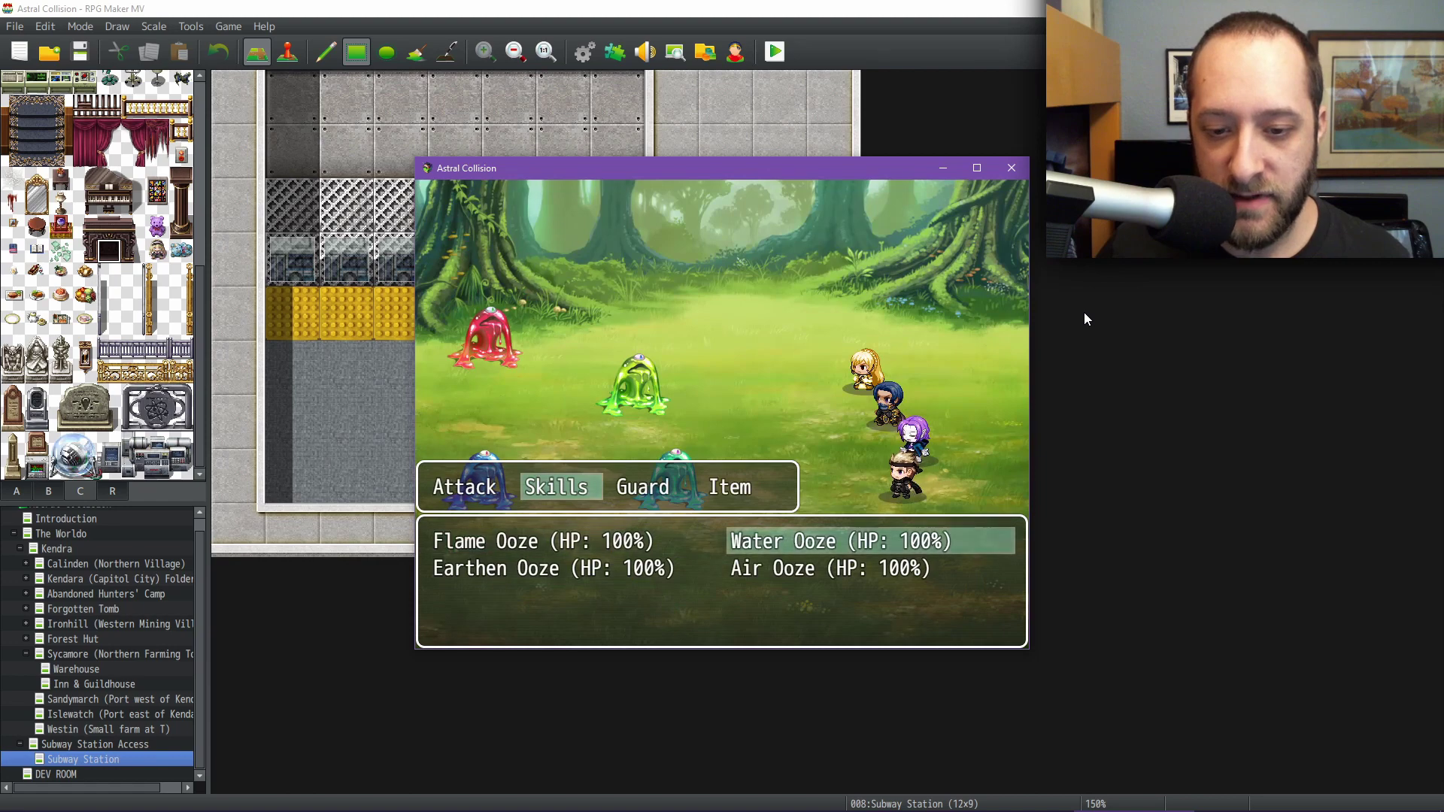
key("Return")
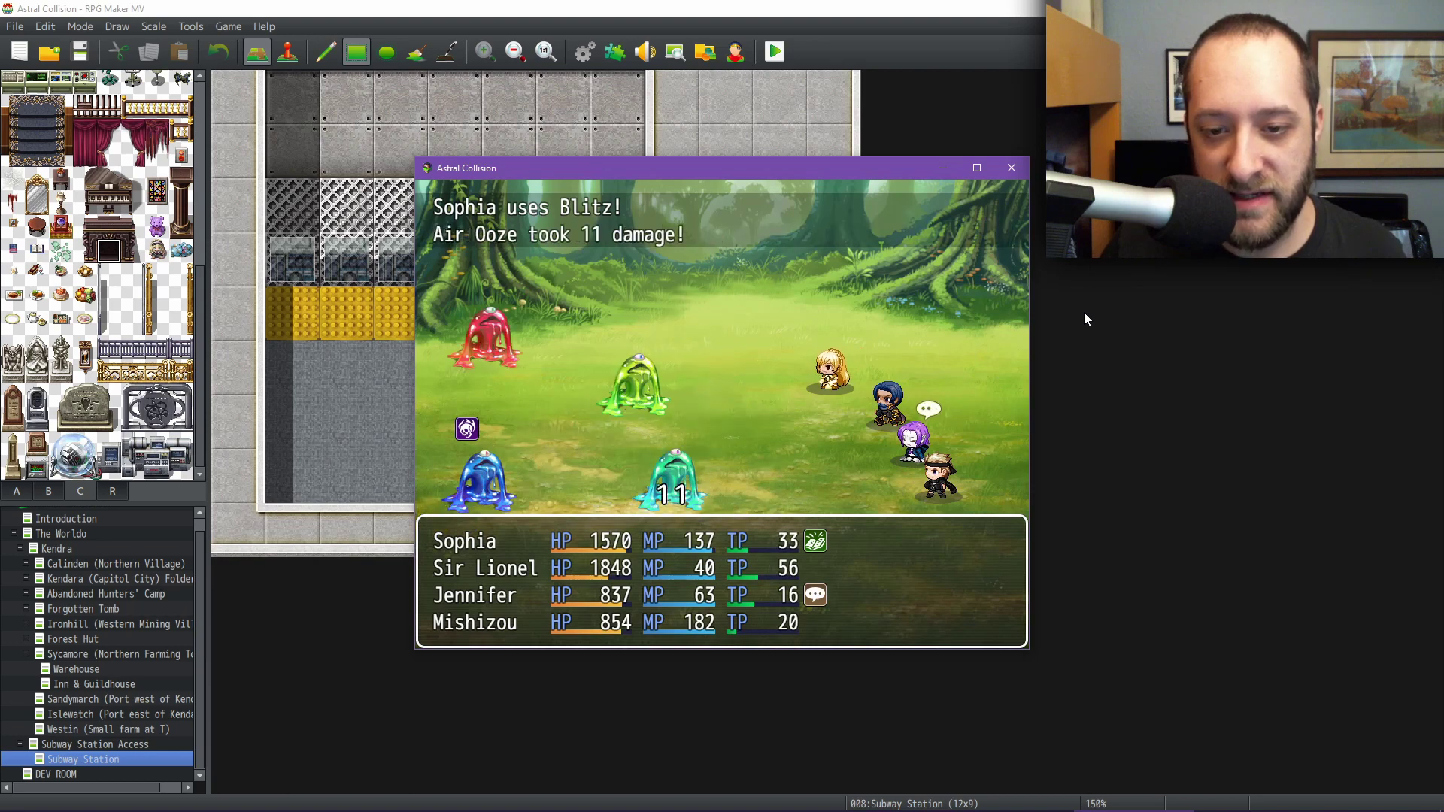
- Continue the fight into the second round and have Sophia cast Sickening Soil on all foes
key("Return")
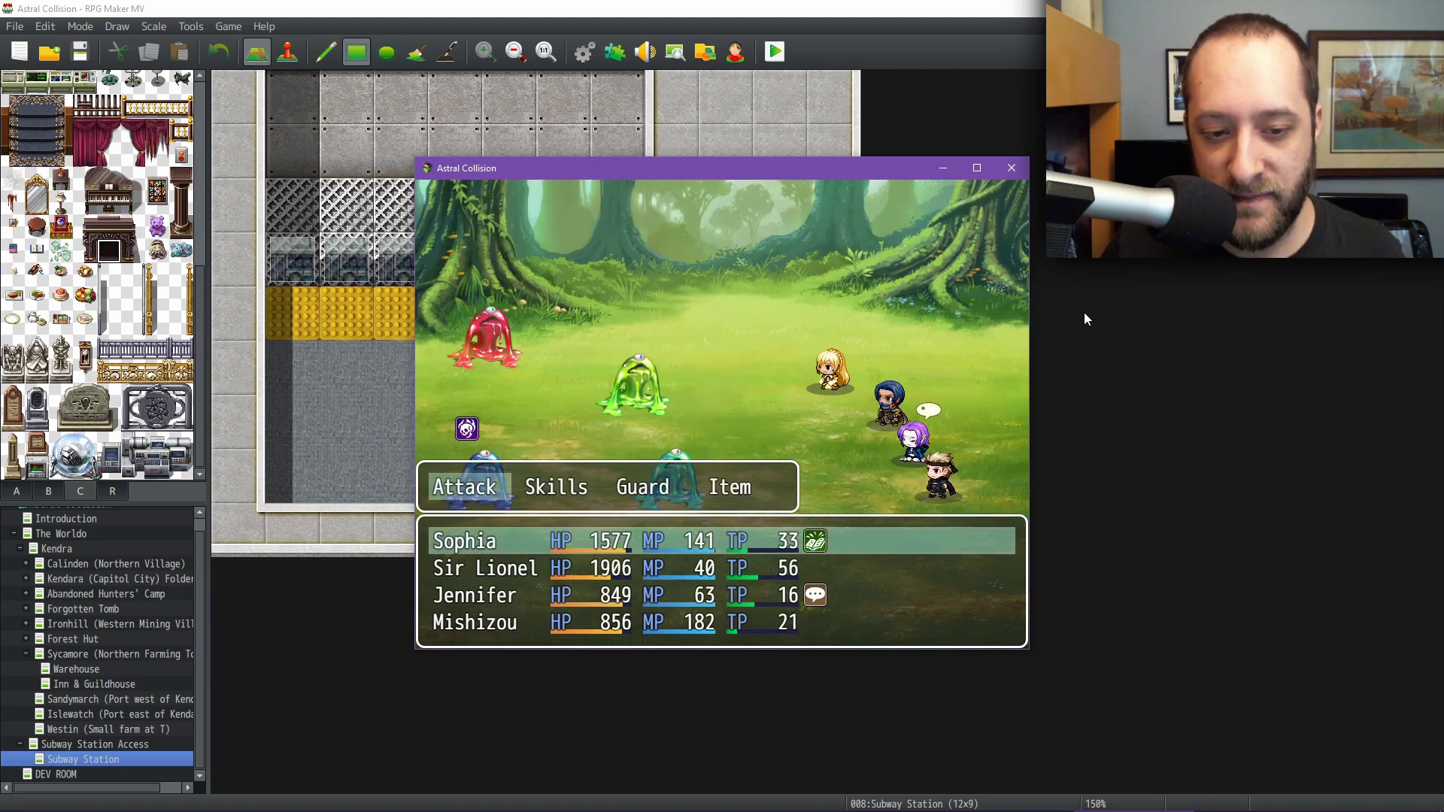
key("Right")
key("Return")
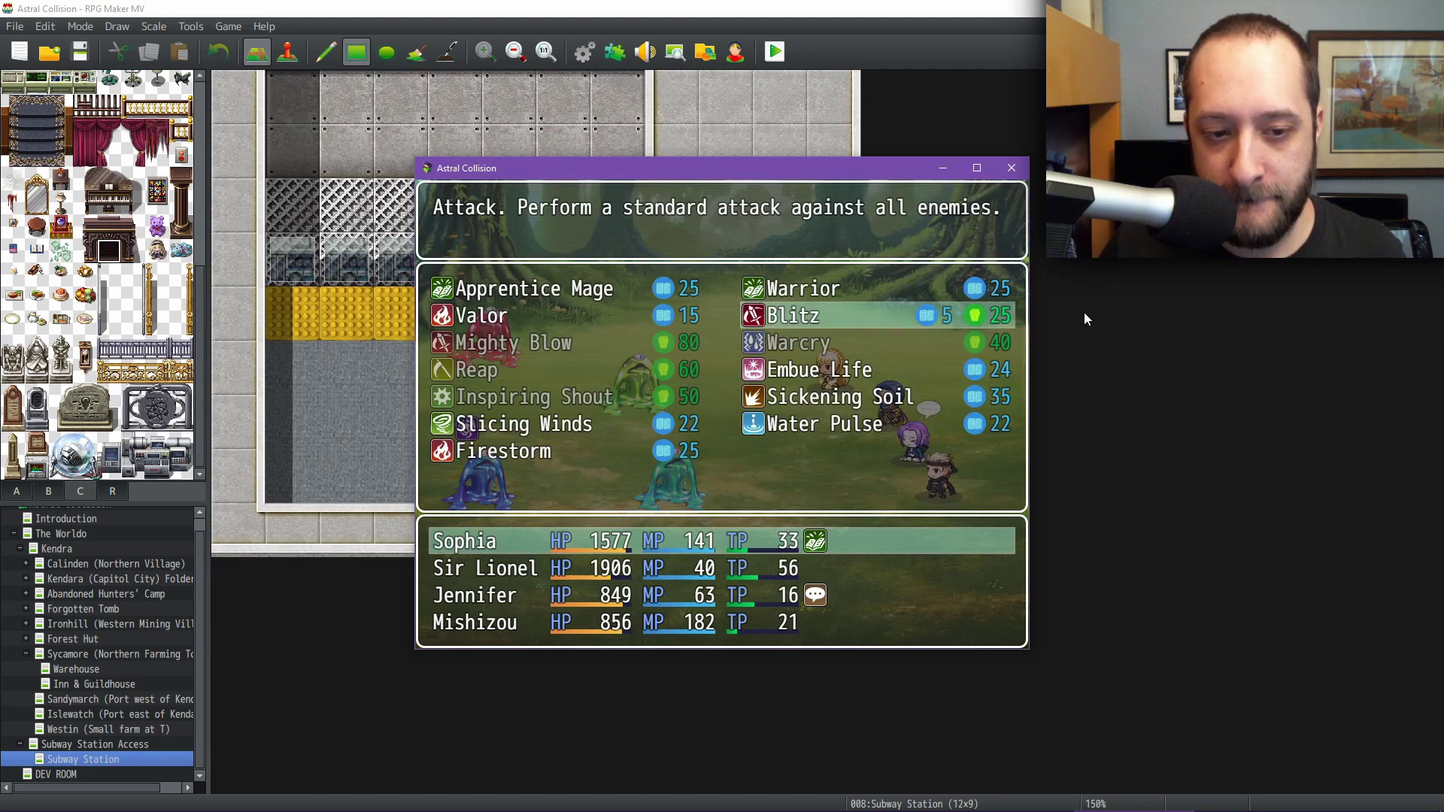
key("Left")
key("Down")
key("Down")
key("Down")
key("Down")
key("Right")
key("Up")
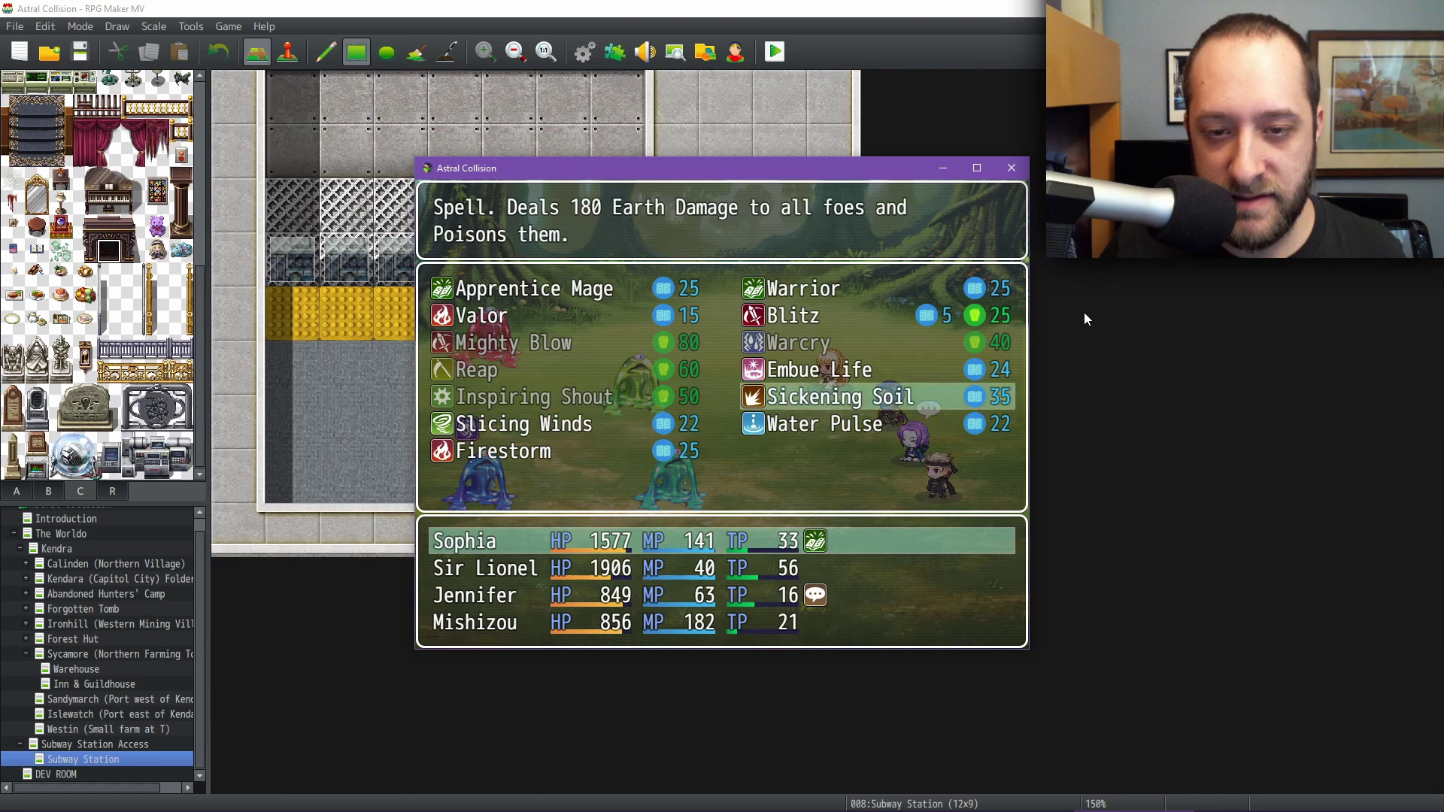
key("Return")
- Compare Sir Lionel's skills and have him use Interception to protect low-health allies
key("Right")
key("Return")
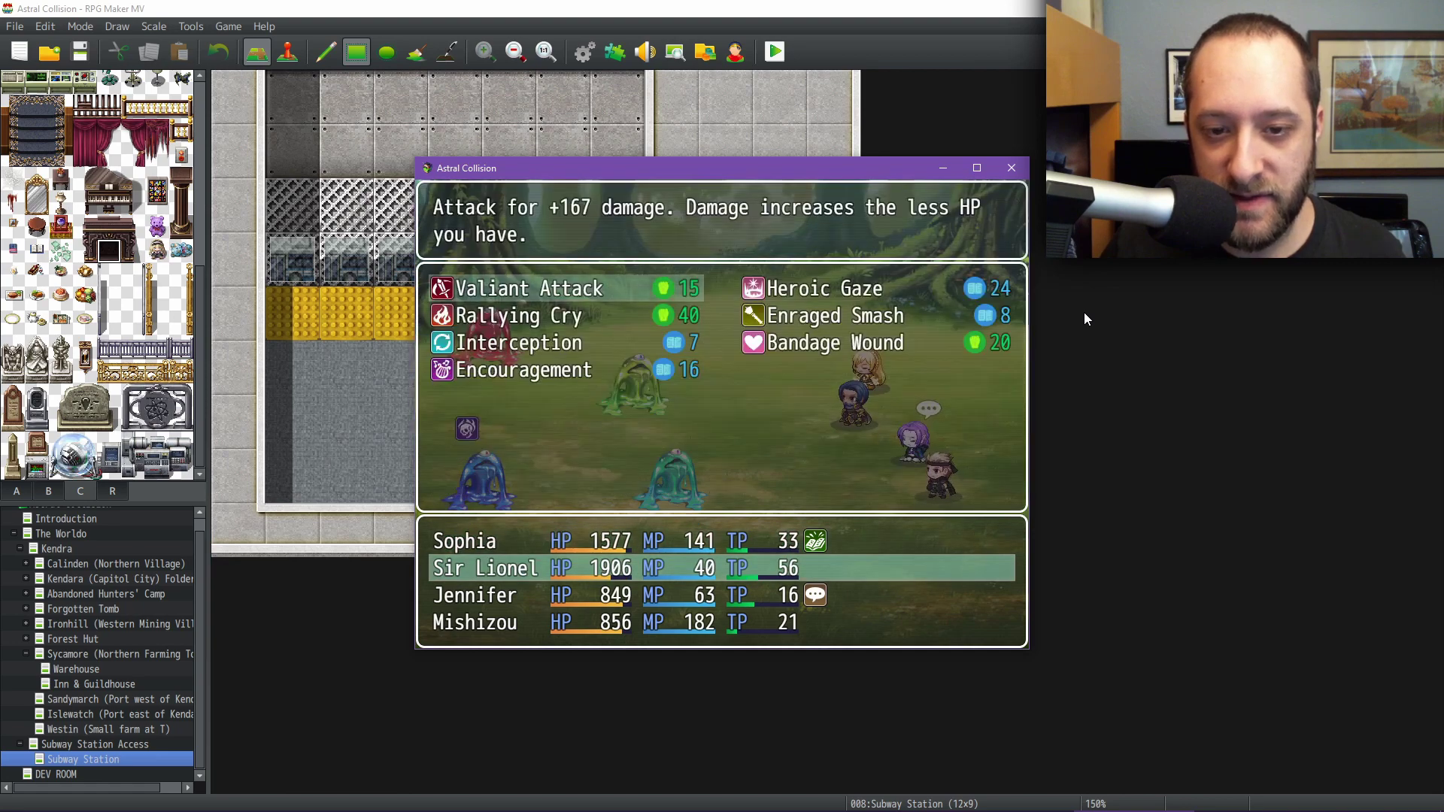
key("Down")
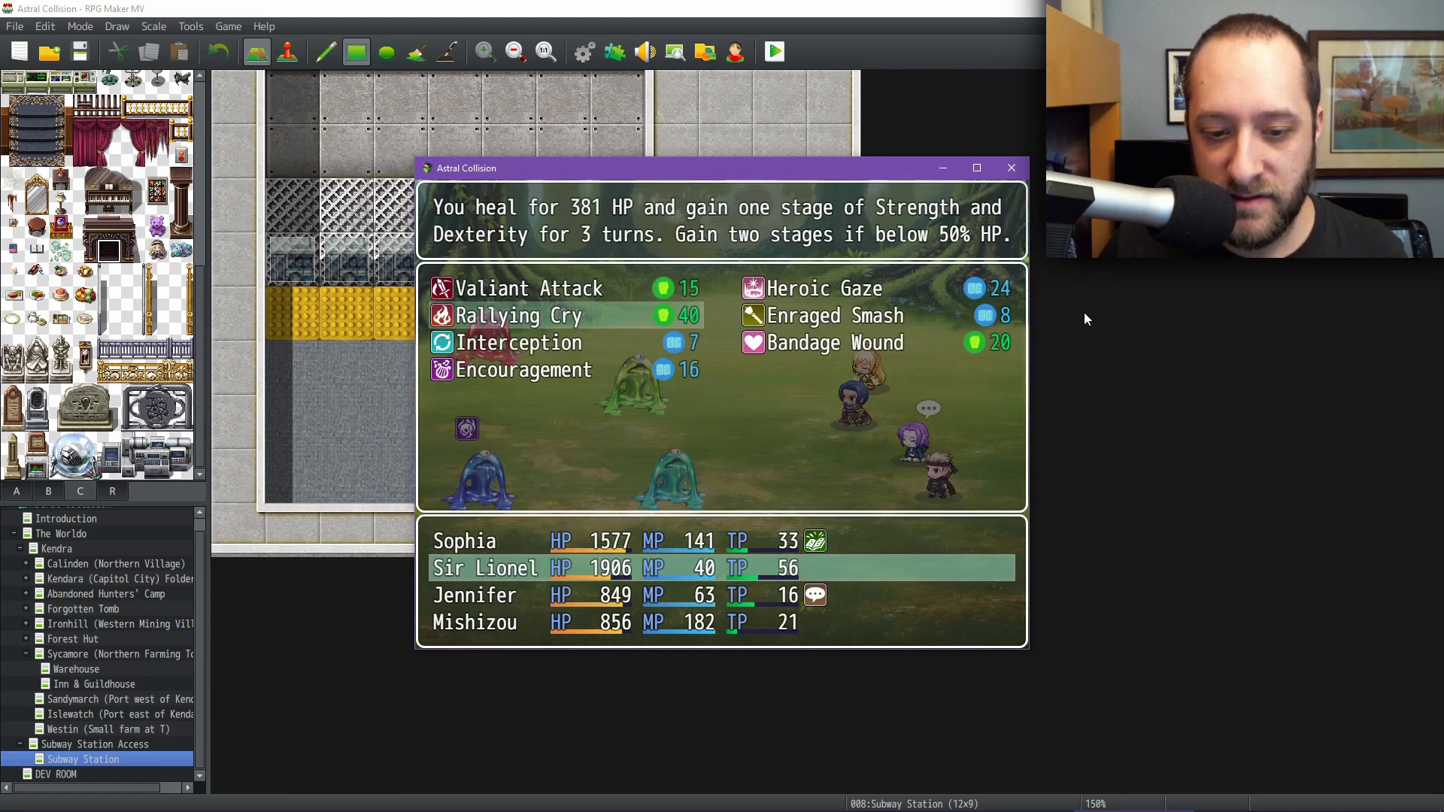
key("Down")
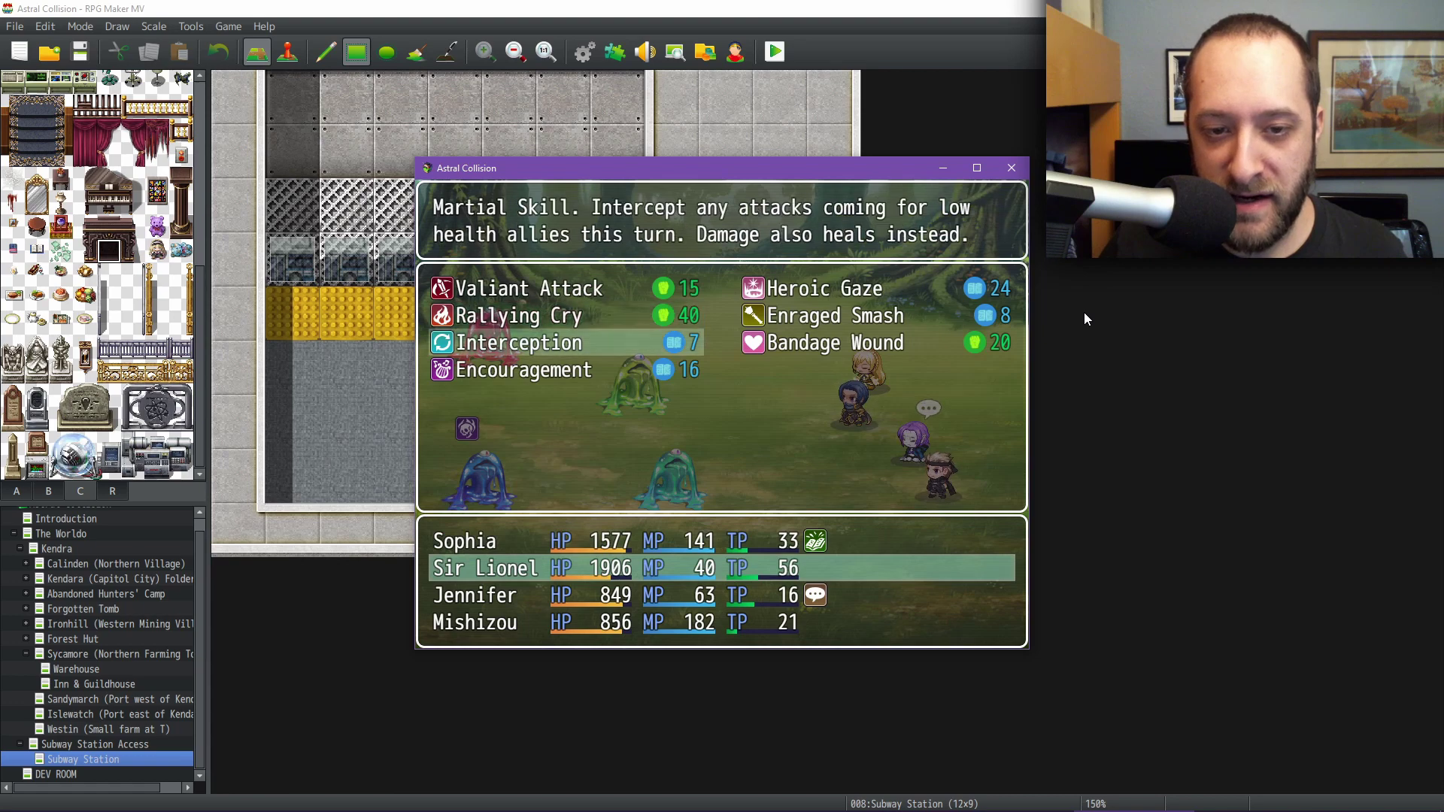
key("Return")
- Check the silenced Jennifer's spells and have her make a standard attack on the Water Ooze instead
key("Right")
key("Return")
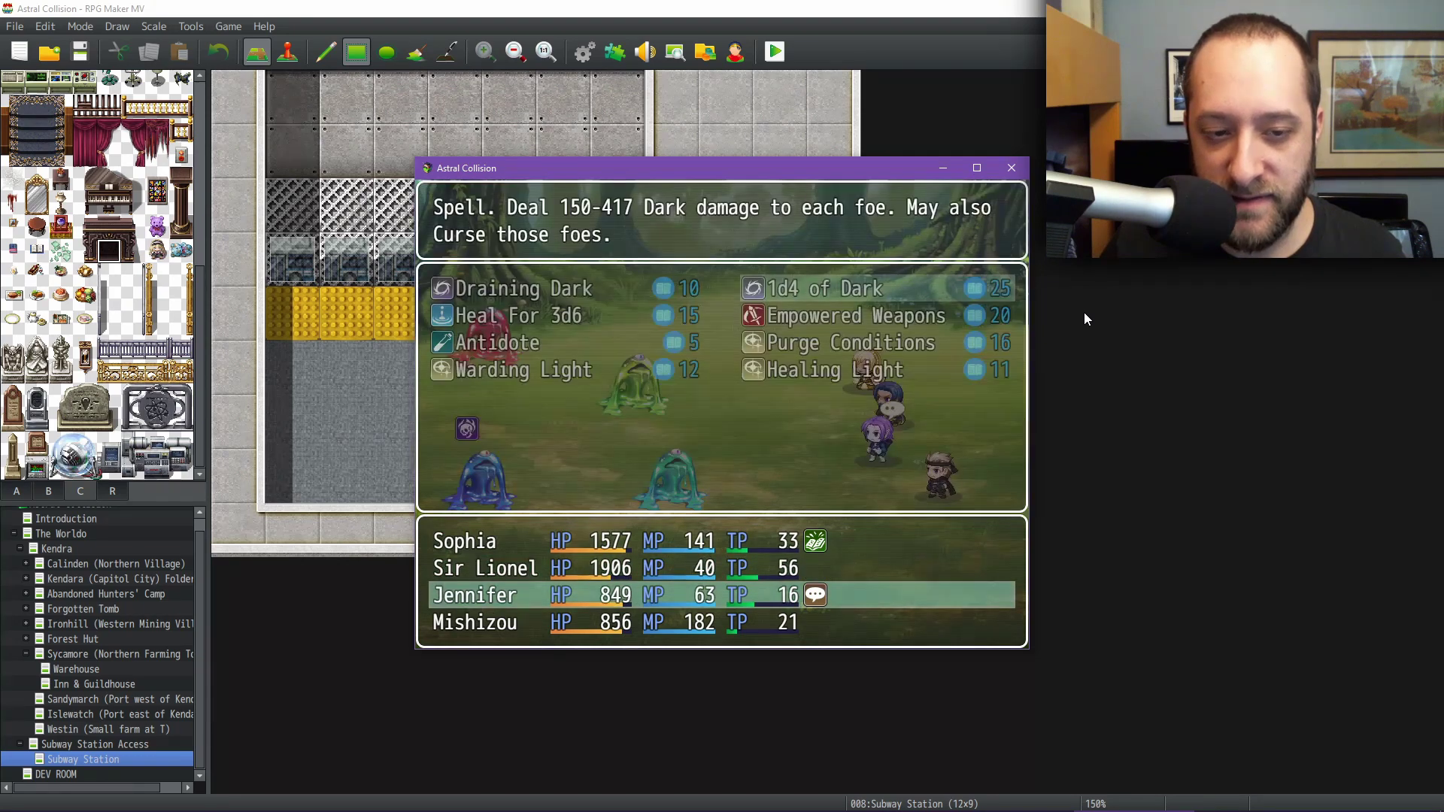
key("Escape")
key("Left")
key("Return")
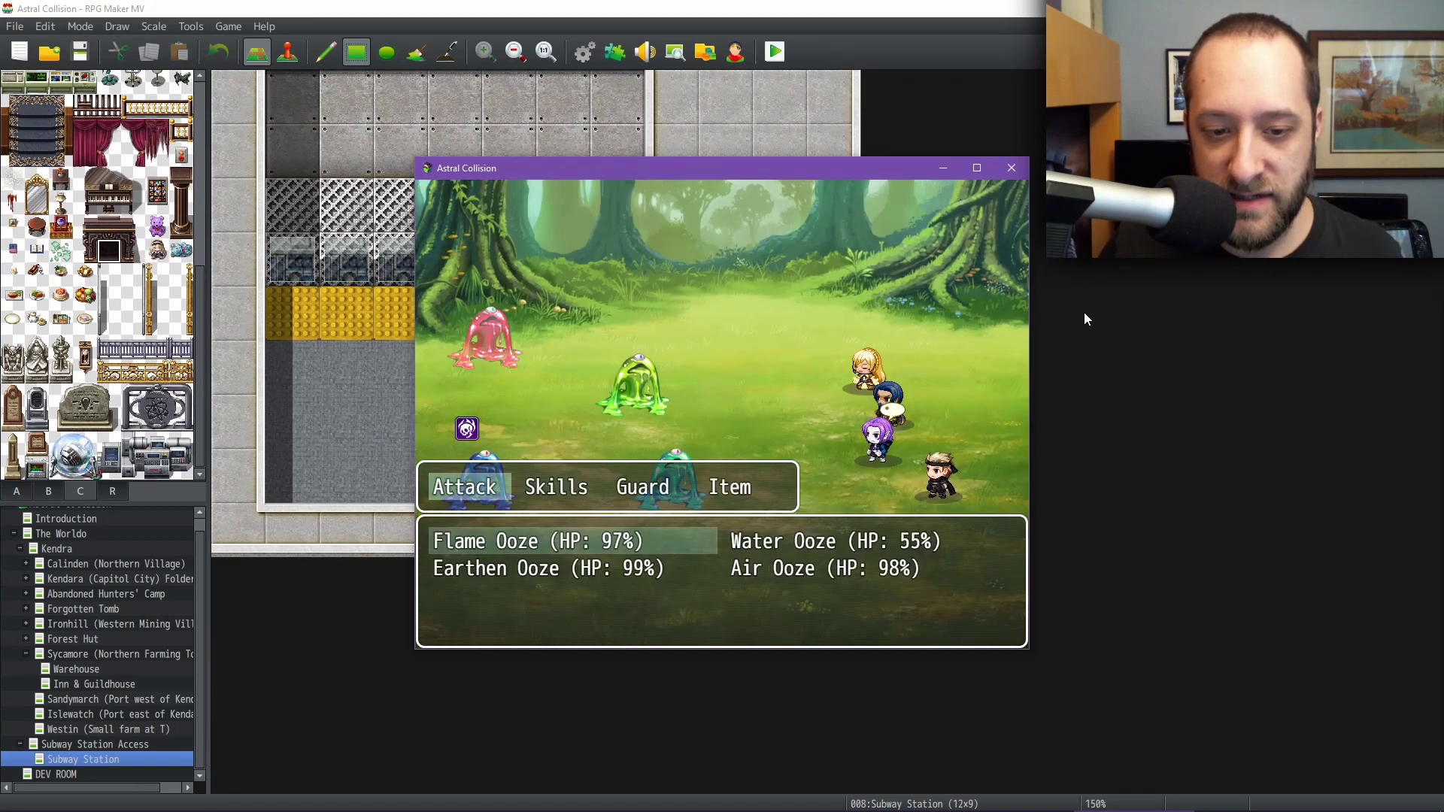
key("Right")
key("Return")
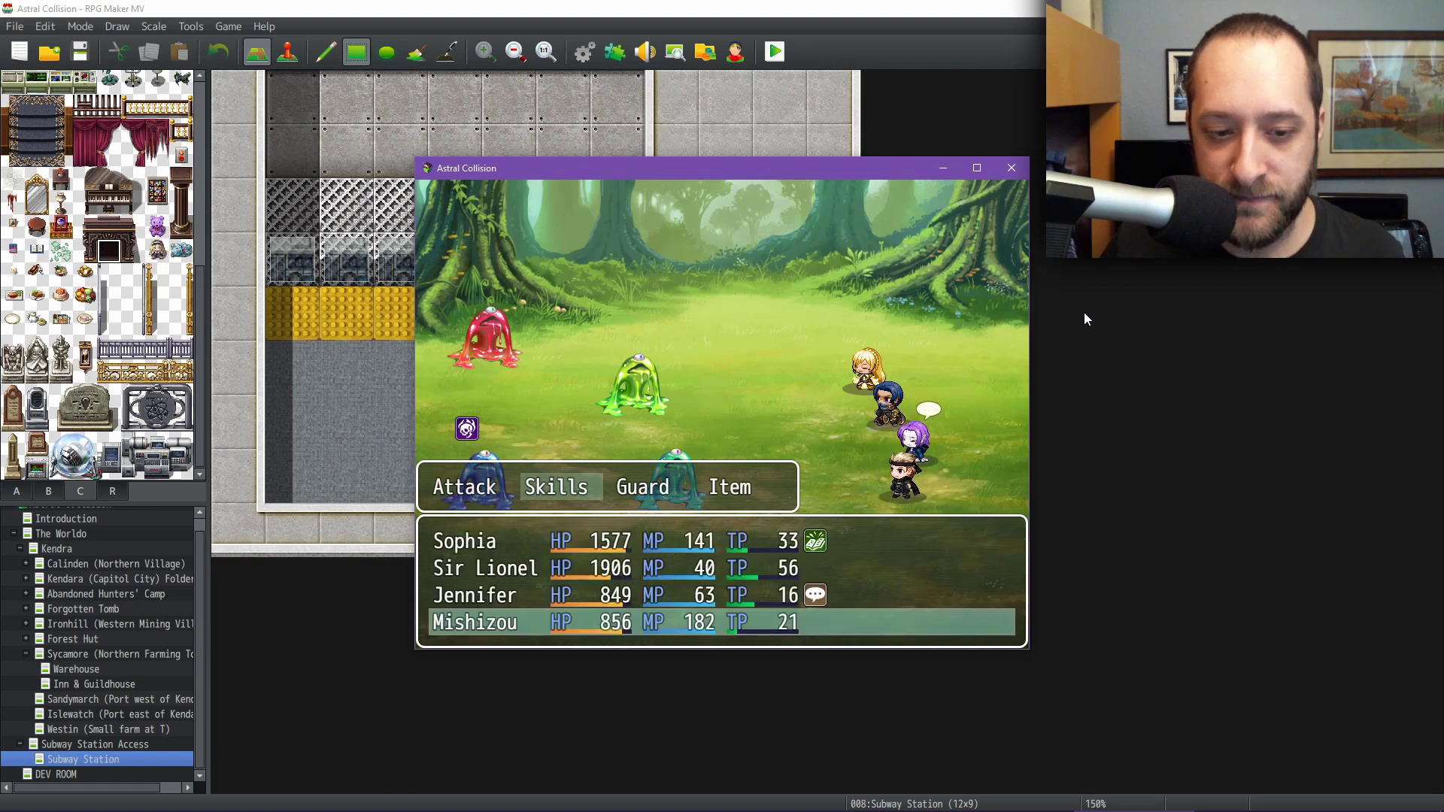
- Check Mishizou's skills and have him make a standard attack on the Air Ooze instead
key("Return")
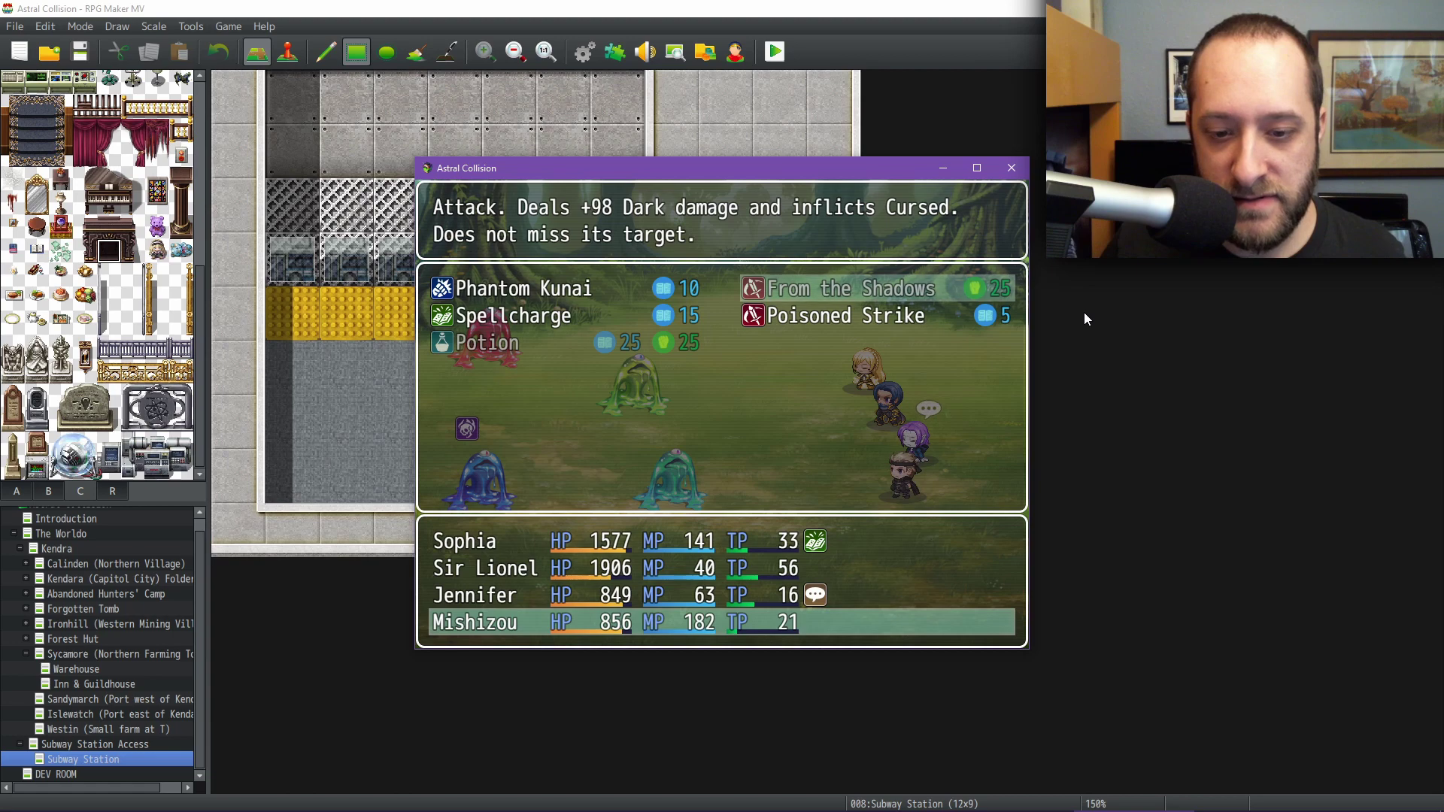
key("Escape")
key("Left")
key("Return")
key("Down")
key("Right")
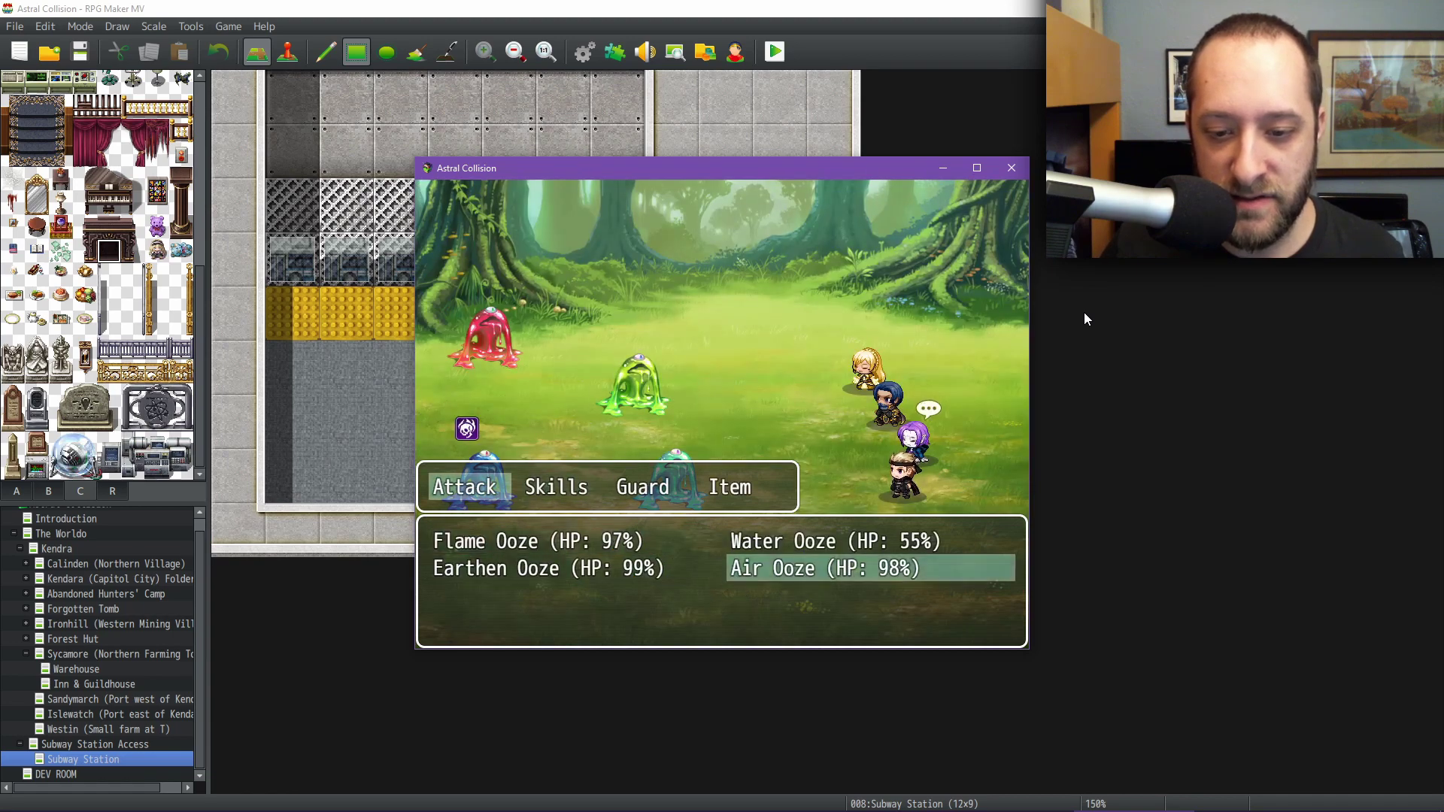
key("Return")
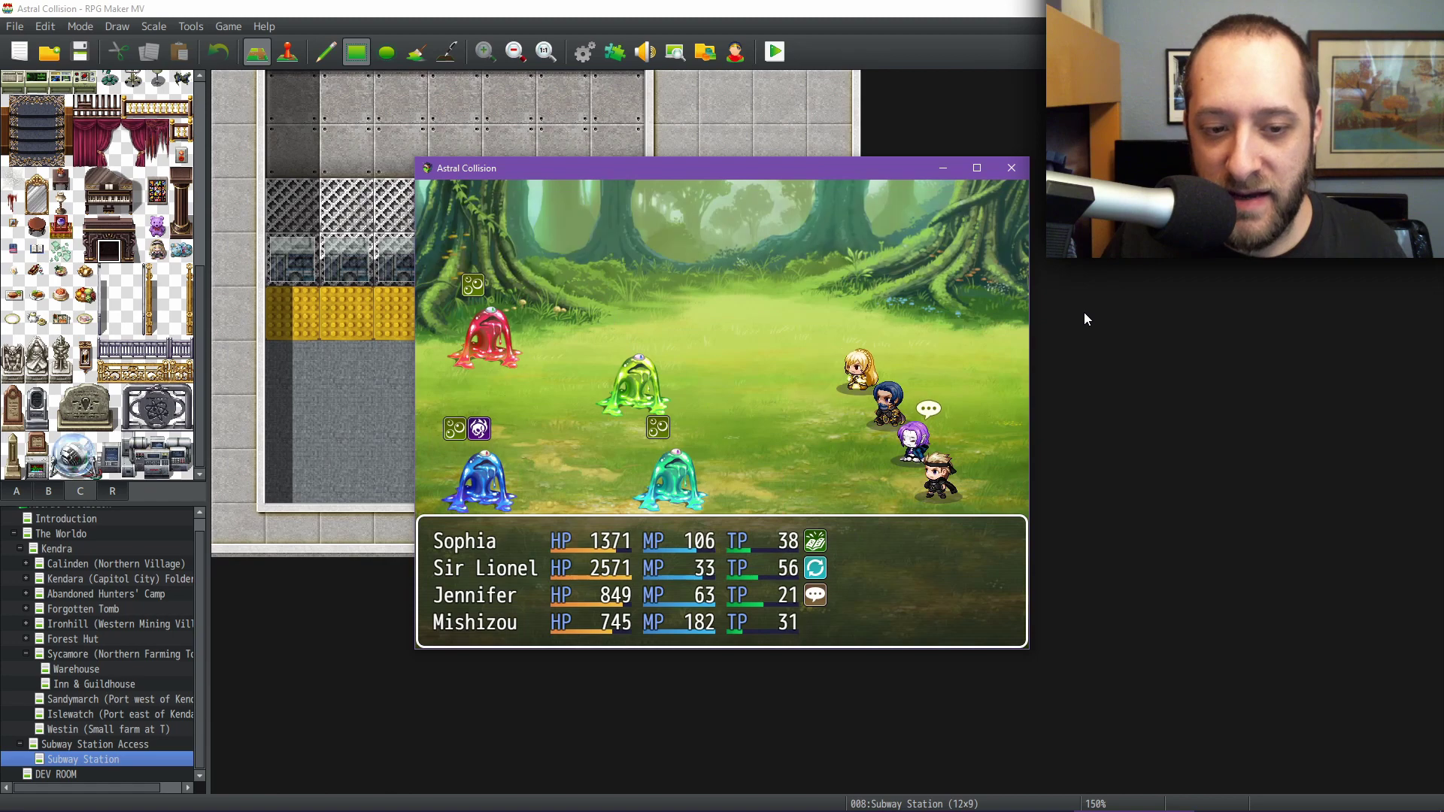
- Continue into the third round and examine Sophia's skill descriptions, including Reap, Sickening Soil, Embue Life and Blitz
key("Return")
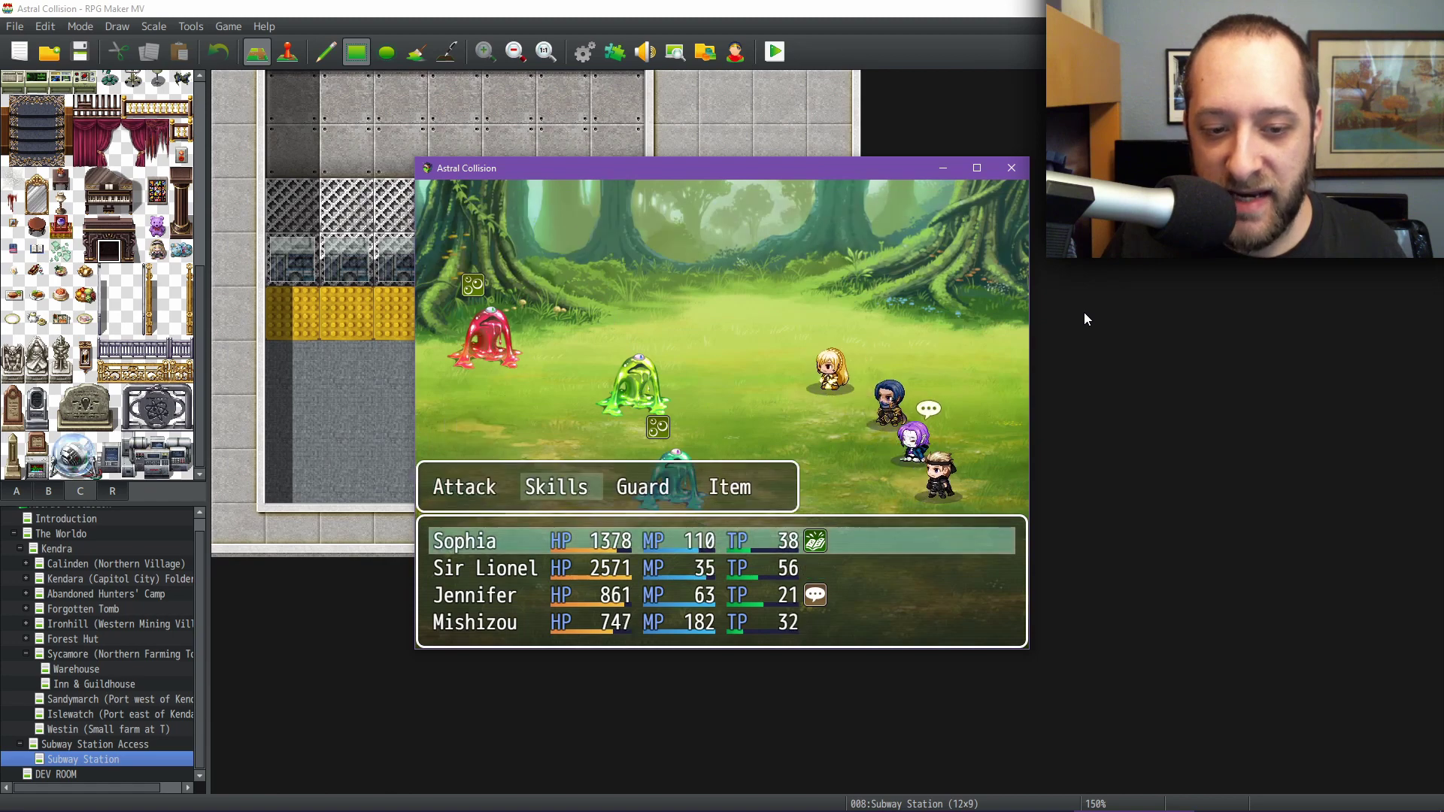
key("Return")
key("Left")
key("Up")
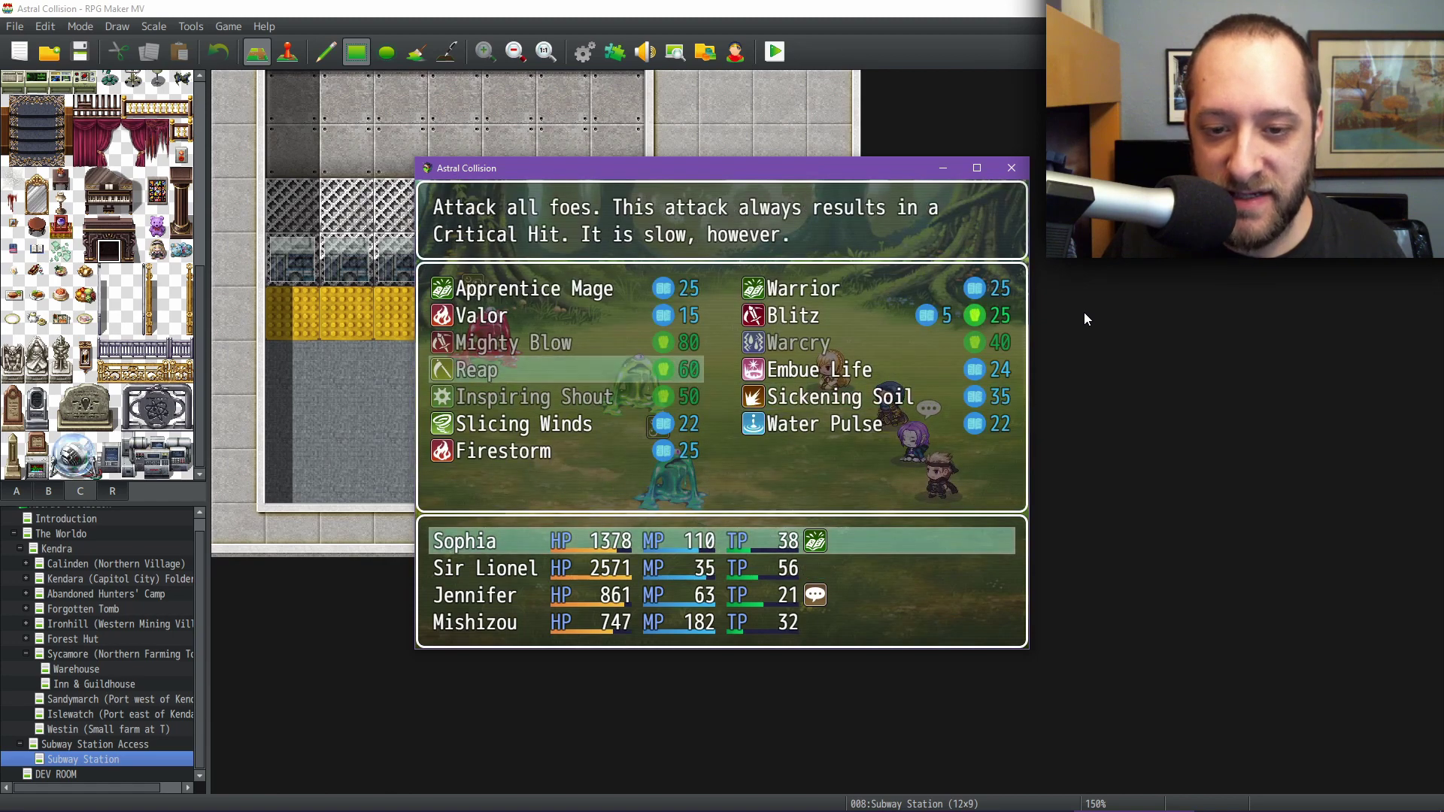
key("Right")
key("Down")
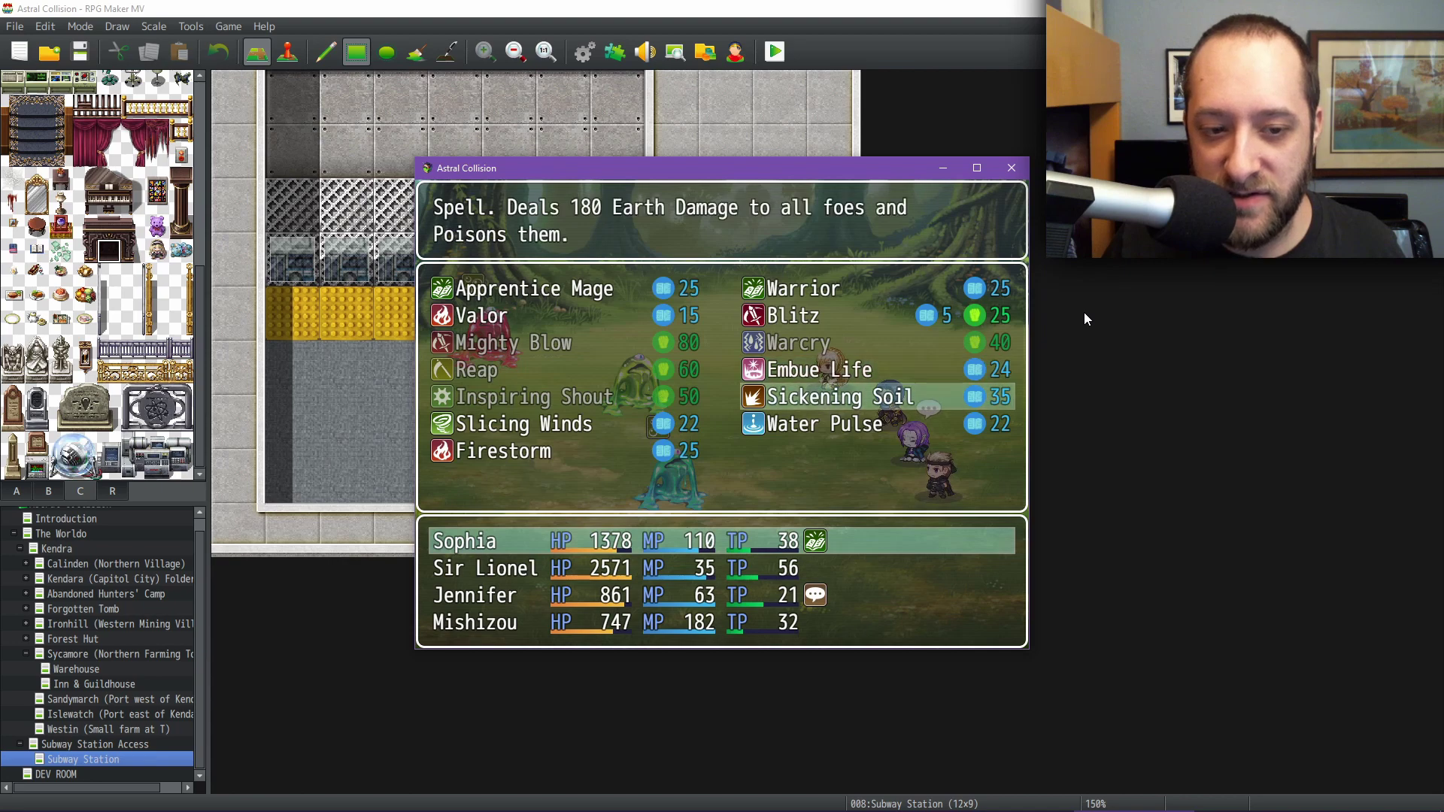
key("Left")
key("Down")
key("Left")
key("Up")
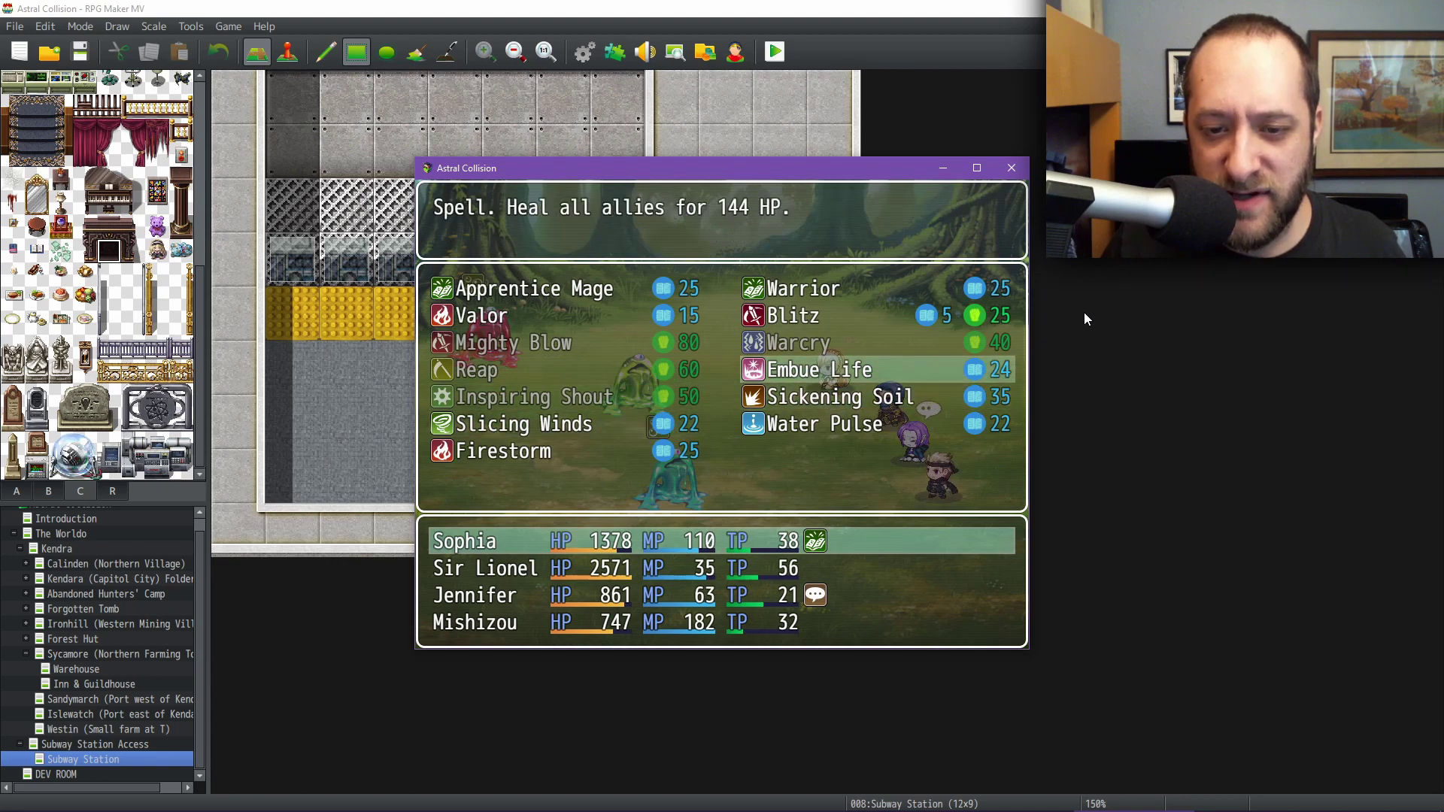
key("Up")
key("Up")
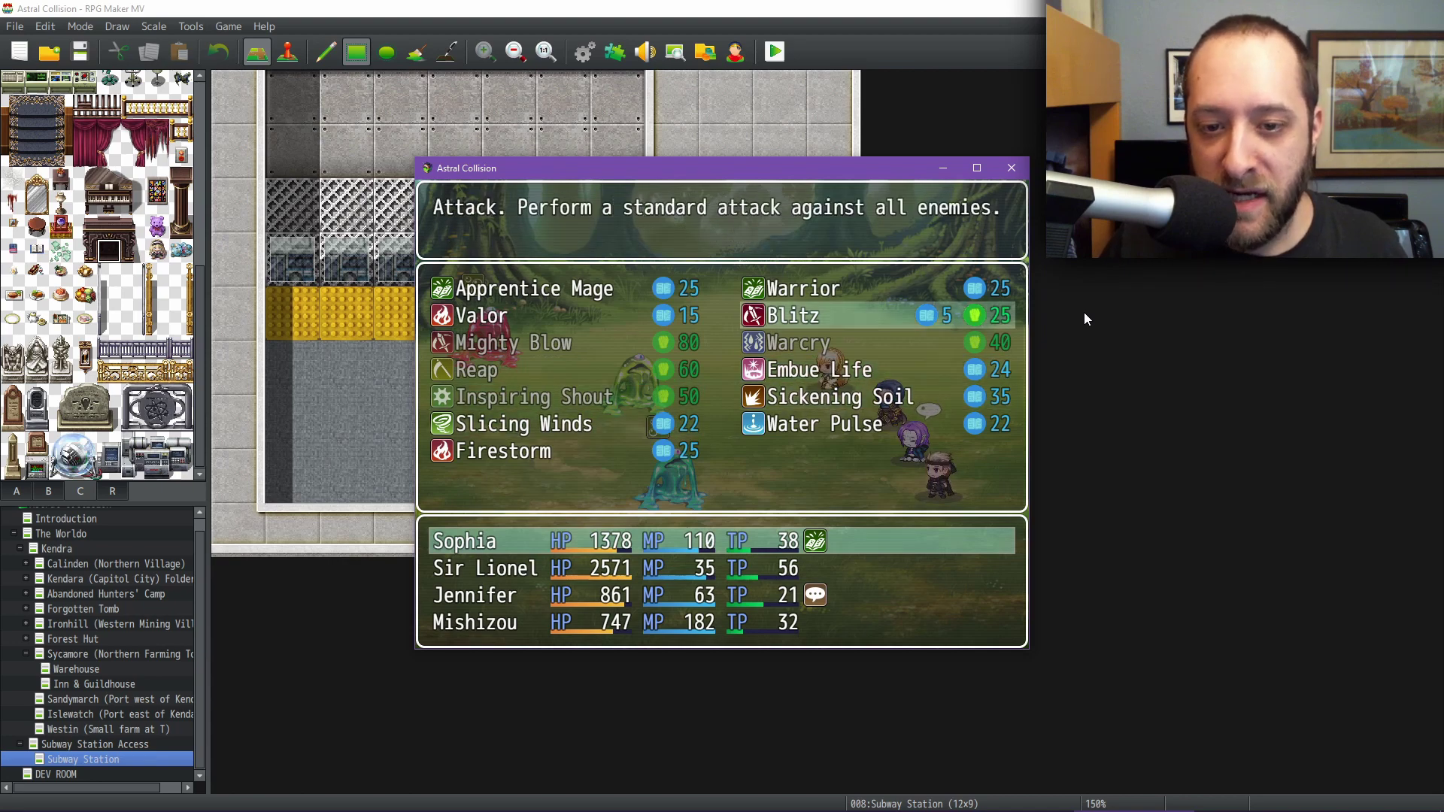
key("Down")
key("Down")
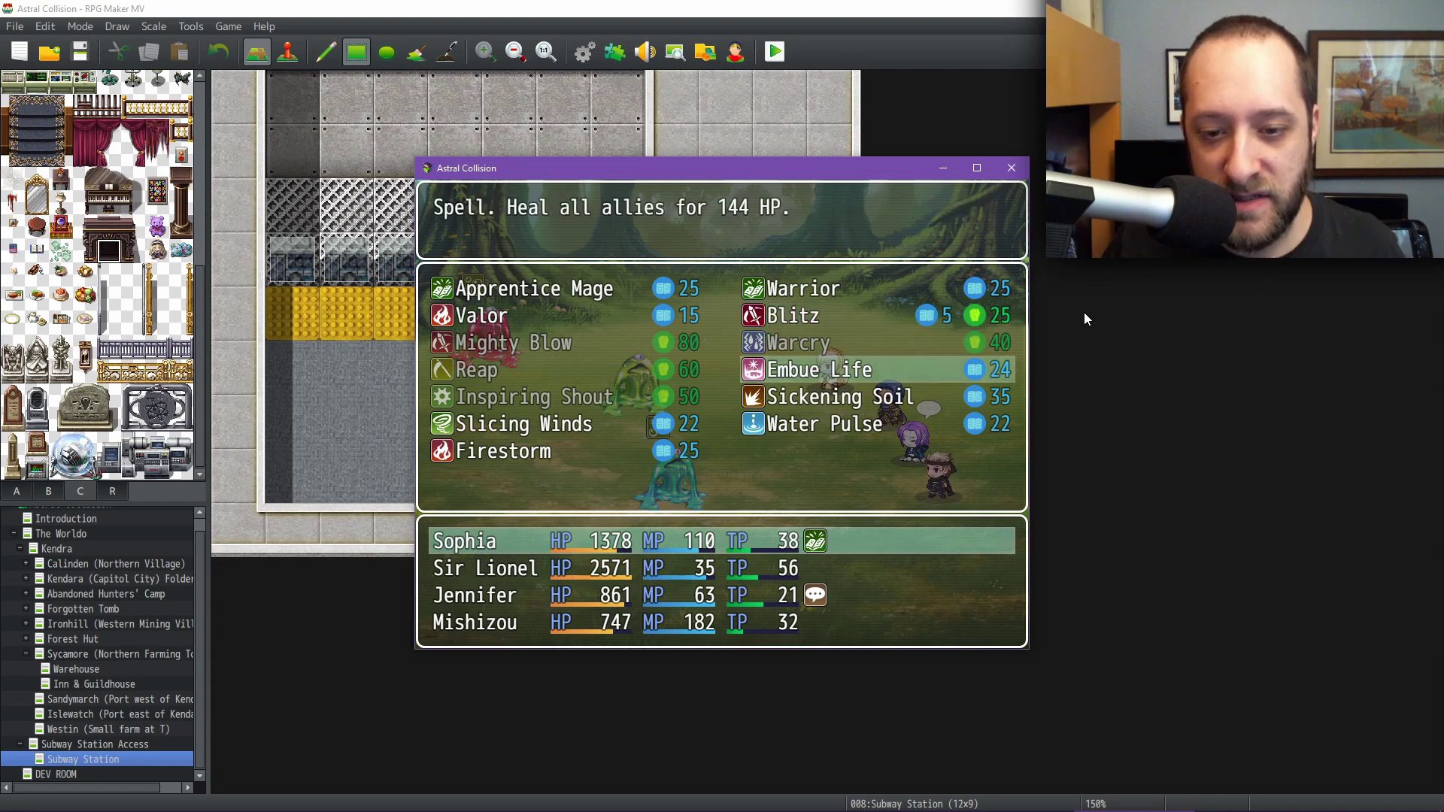
- Have Sophia cast Slicing Winds on the Earthen Ooze
key("Left")
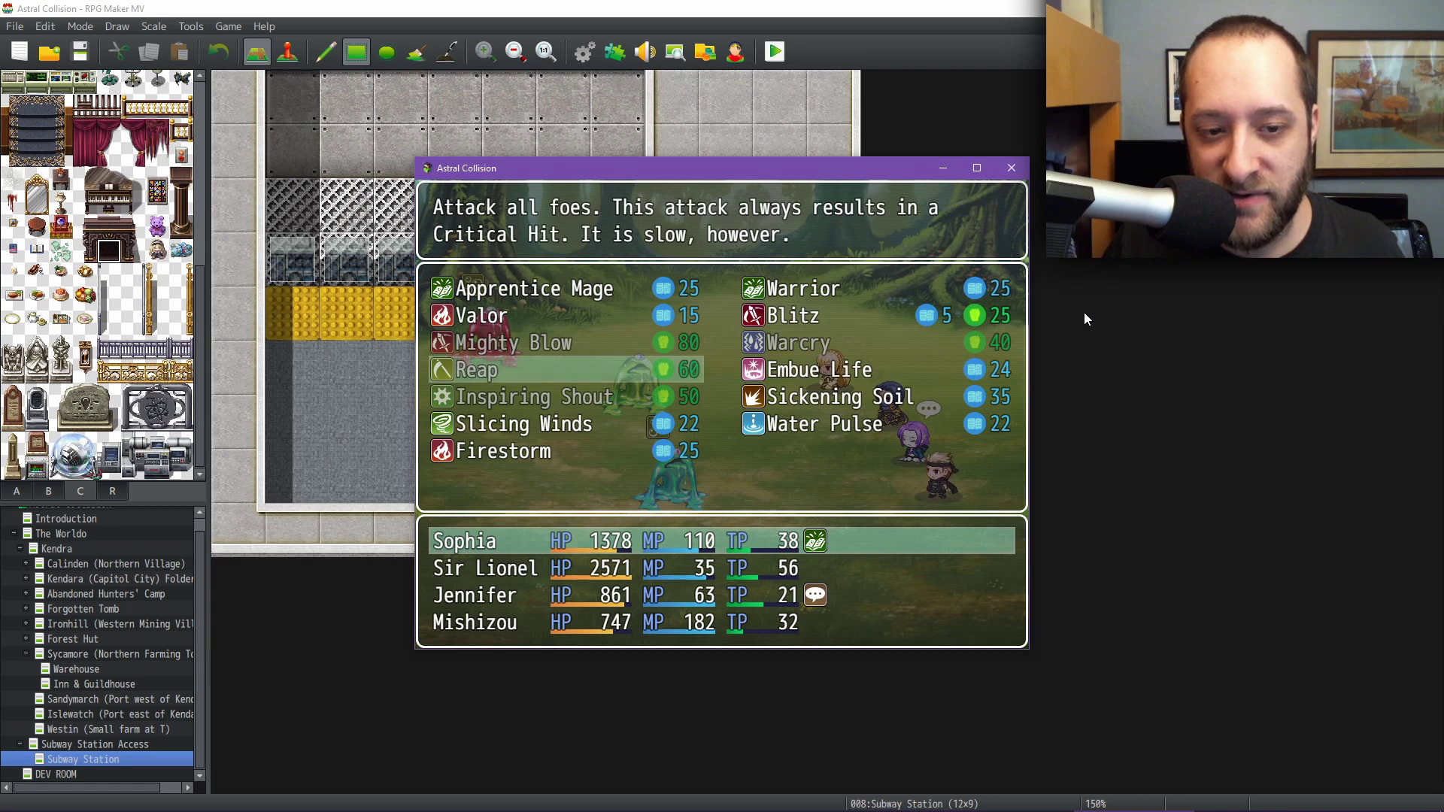
key("Down")
key("Down")
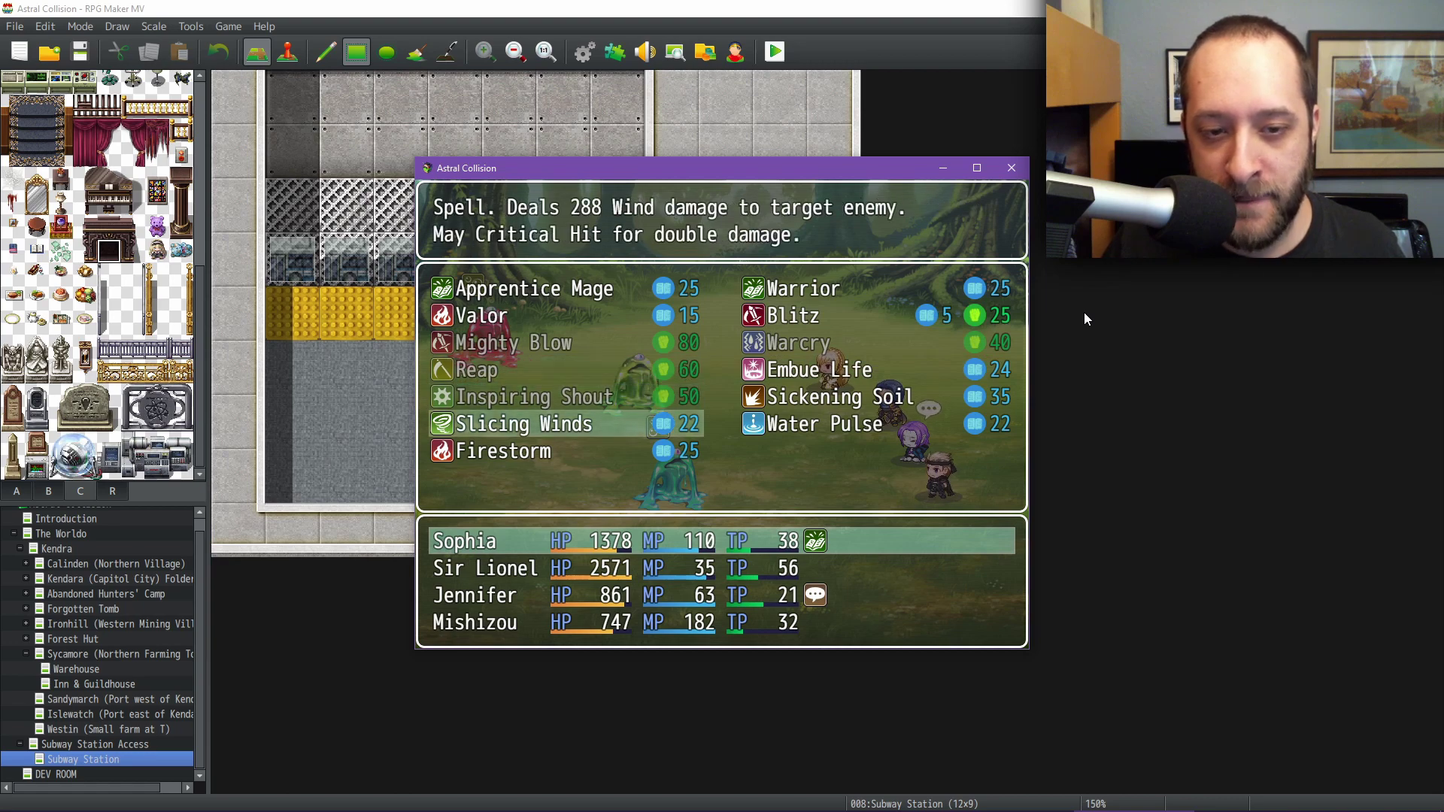
key("Return")
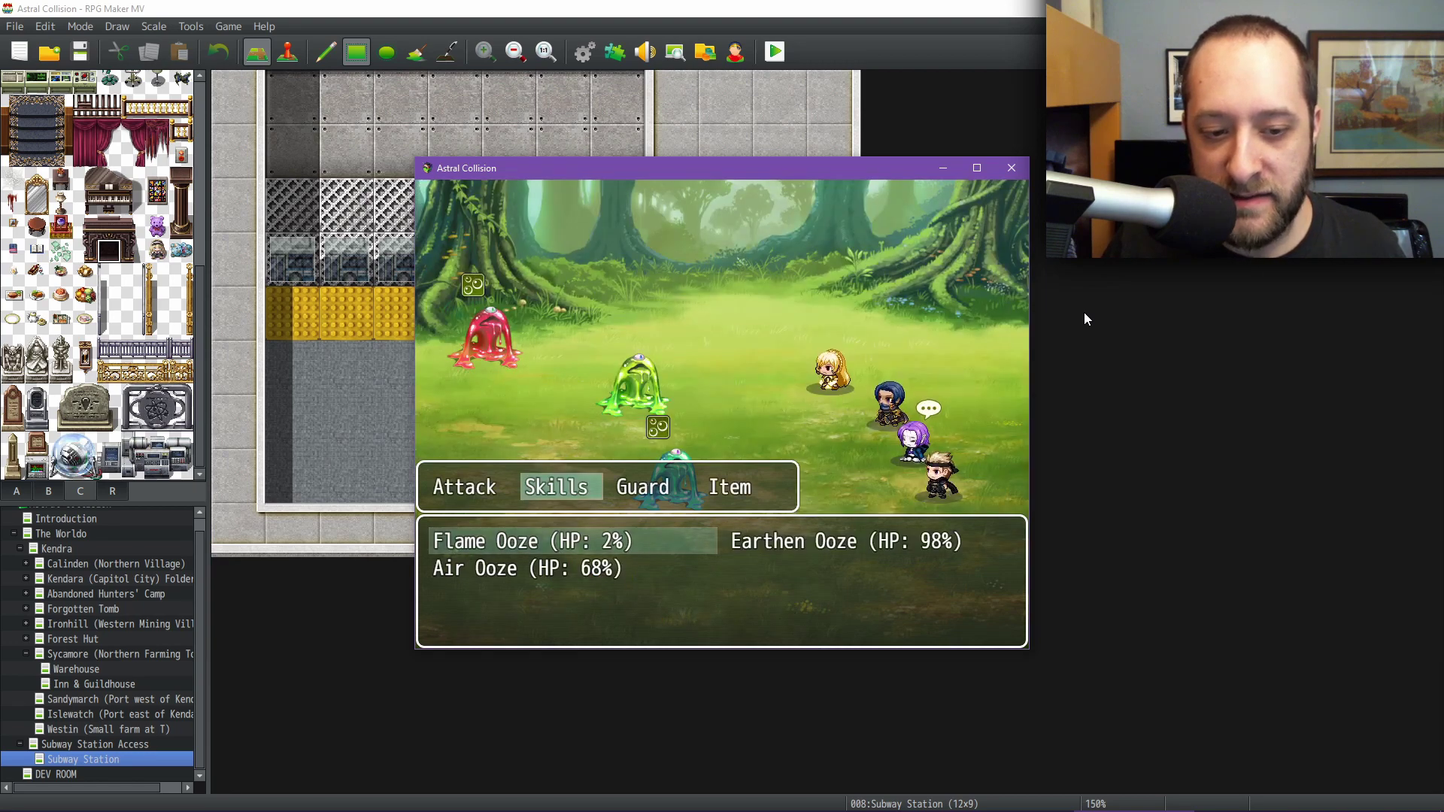
key("Right")
key("Return")
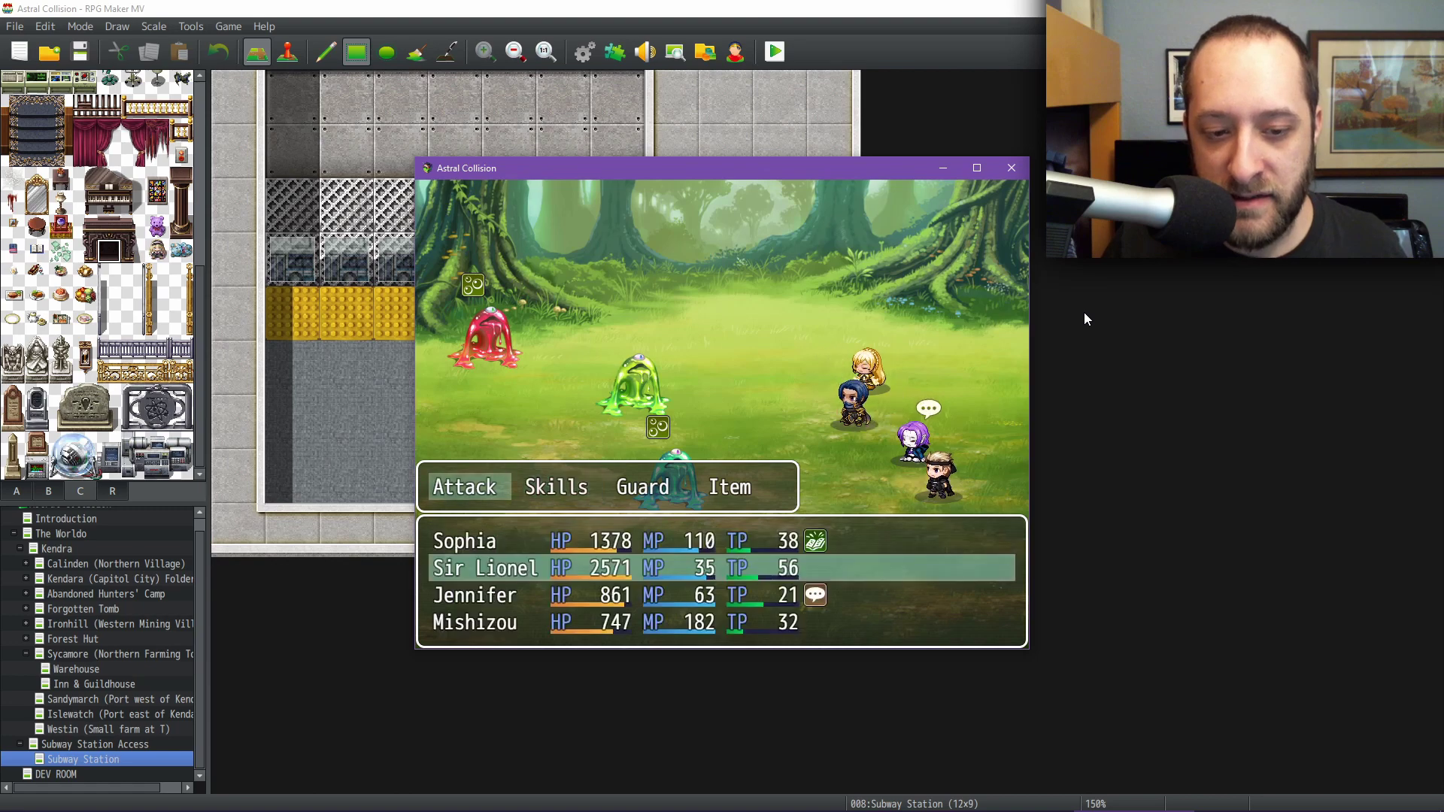
- Compare Sir Lionel's skills, including Interception and Rallying Cry, and have him use Valiant Attack on the Flame Ooze
key("Right")
key("Return")
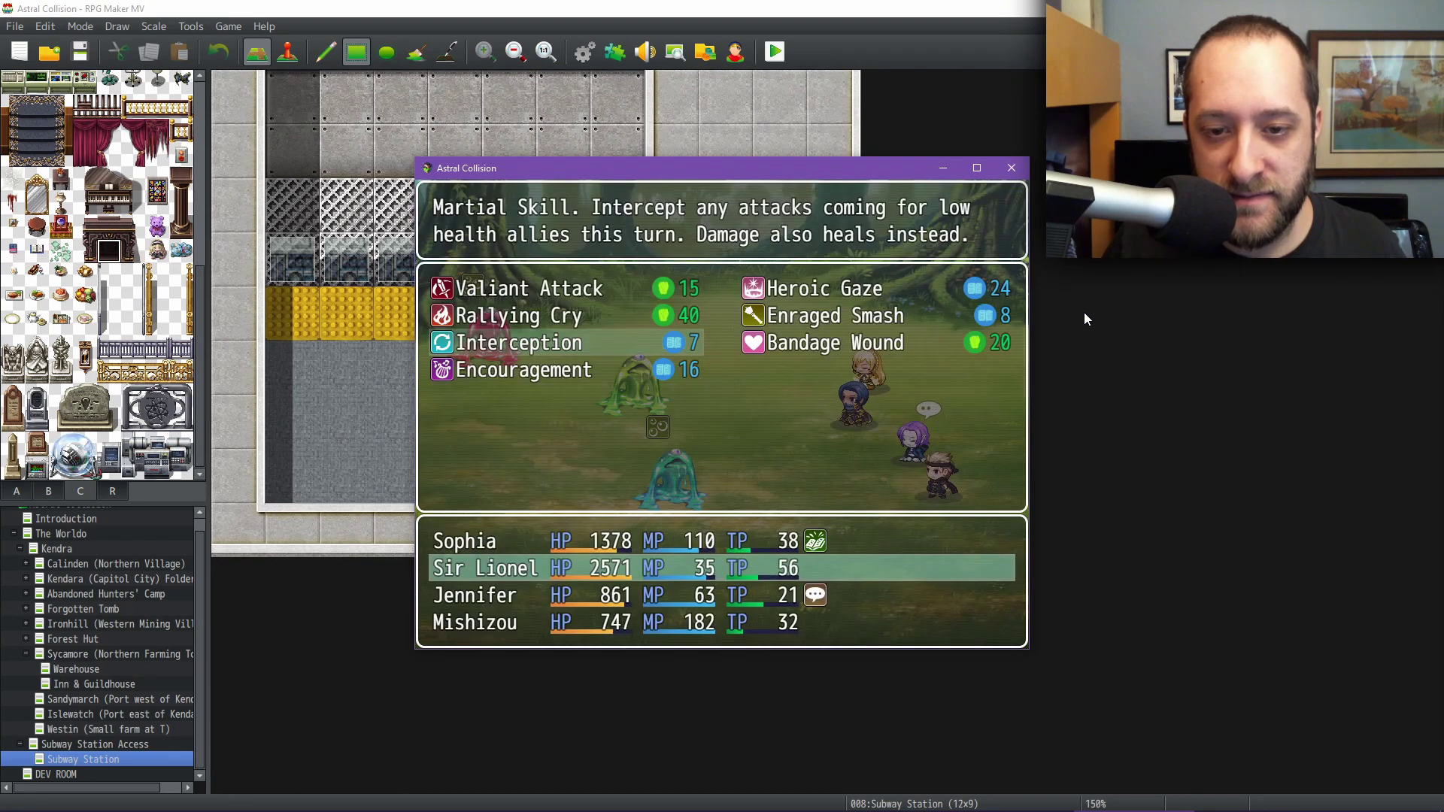
key("Right")
key("Up")
key("Left")
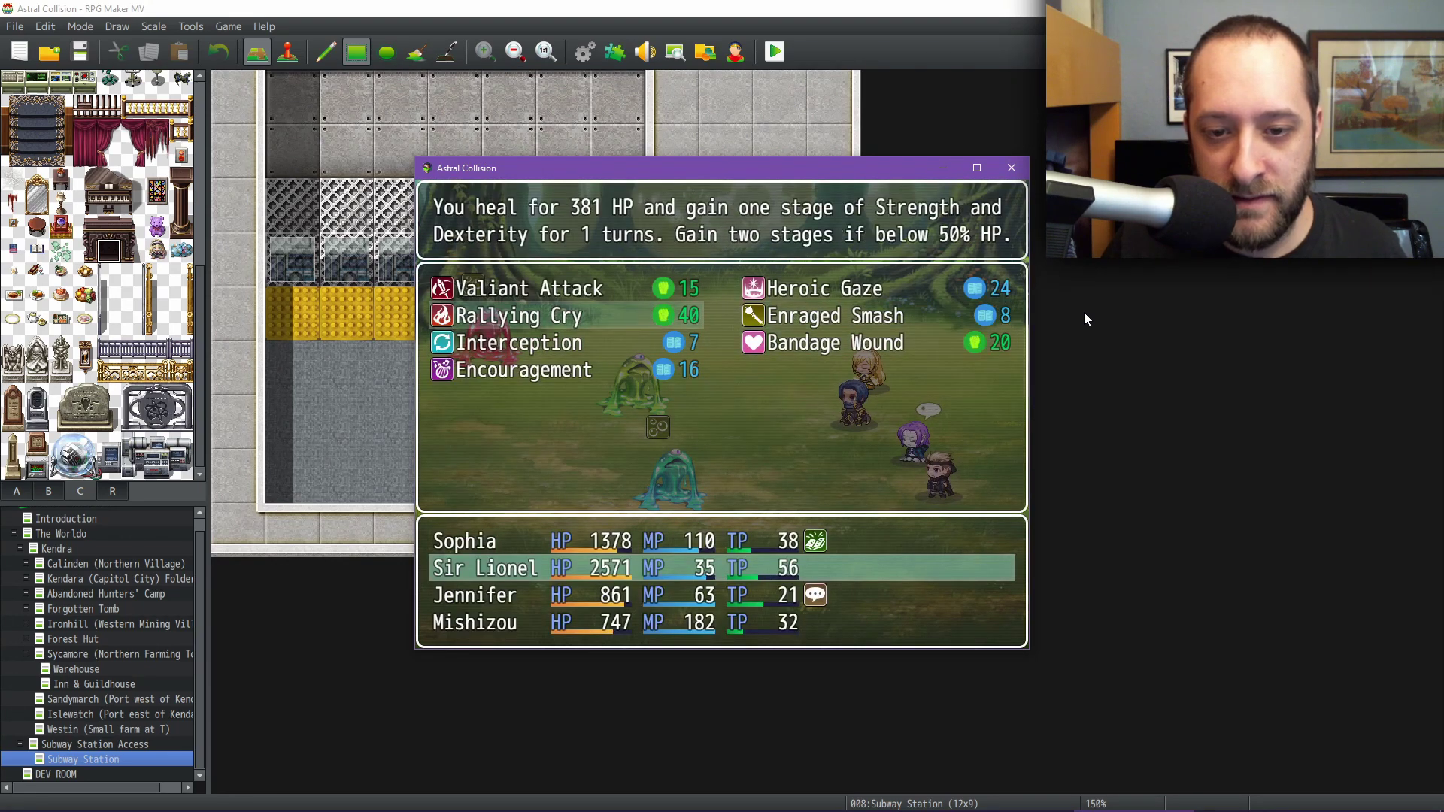
key("Up")
key("Escape")
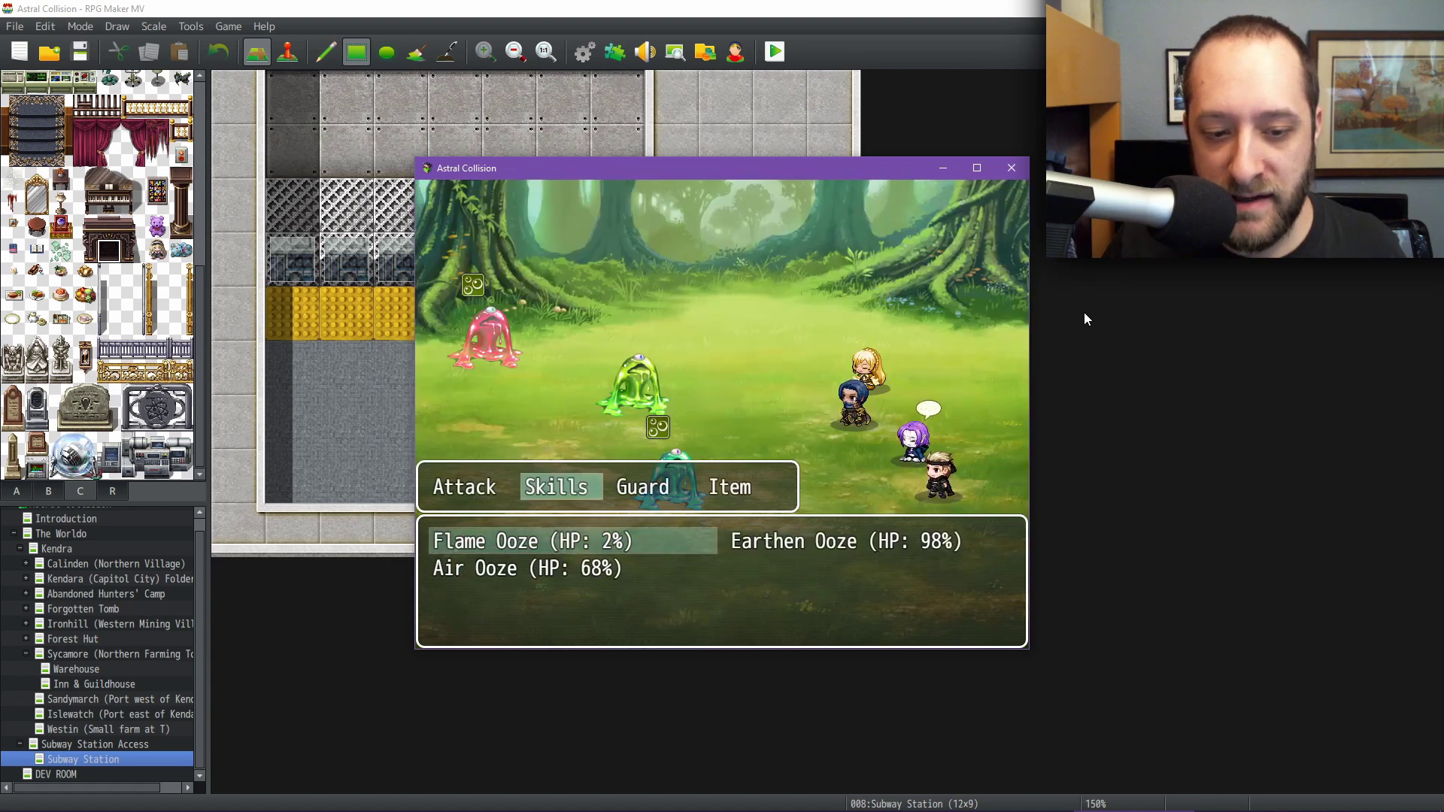
key("Escape")
- Check the silenced Jennifer's spells and have her make a standard attack on the Air Ooze instead
key("Right")
key("Return")
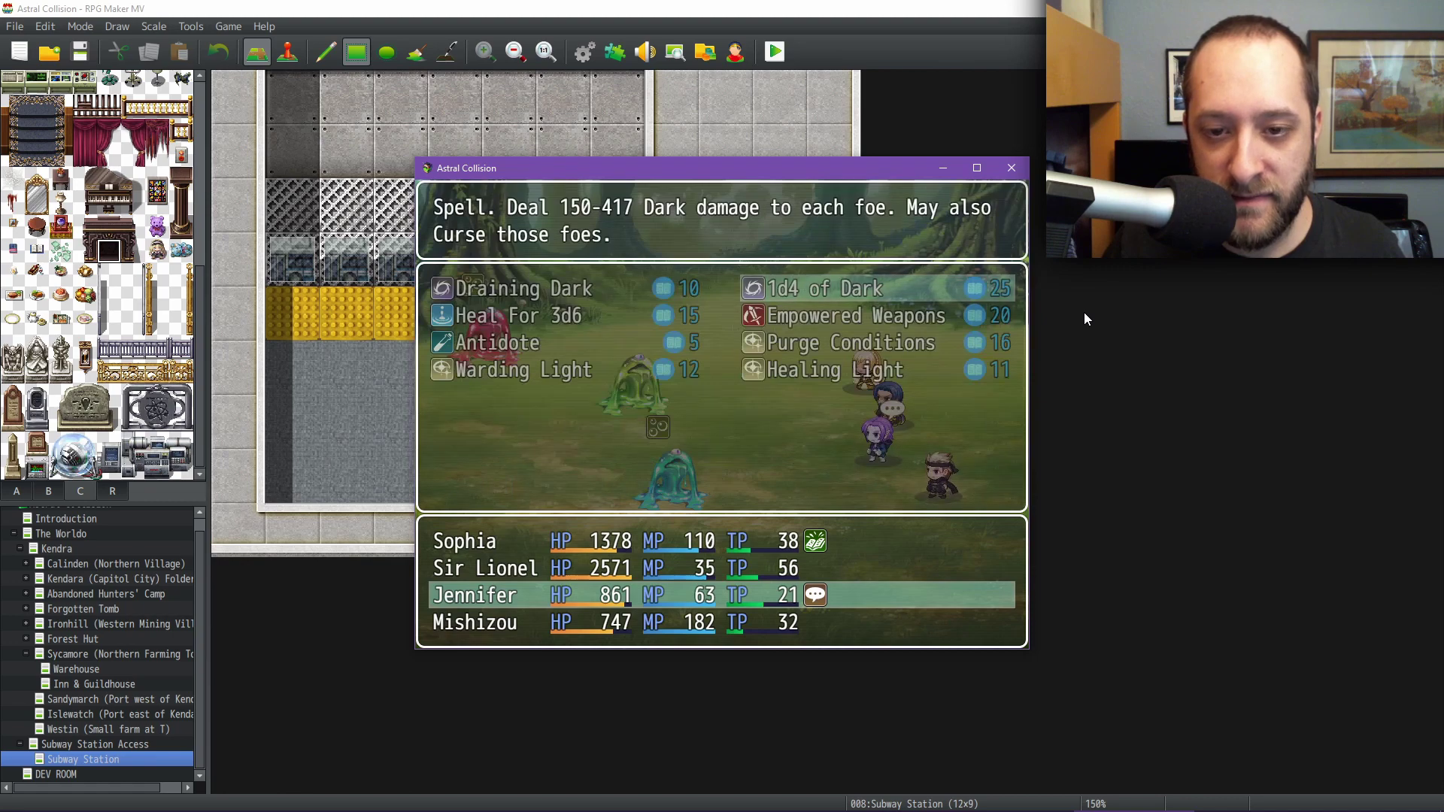
key("Escape")
key("Left")
key("Return")
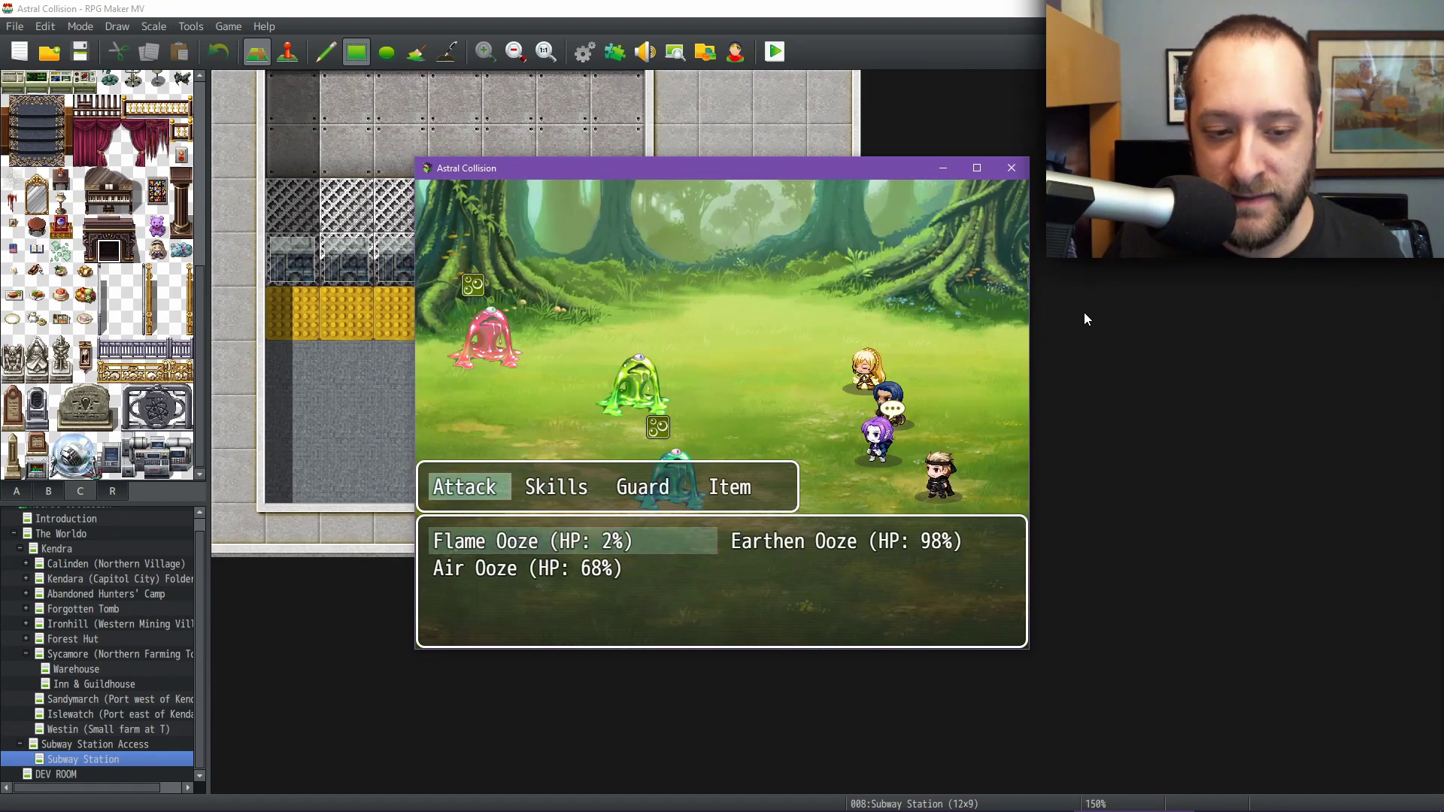
key("Down")
key("Escape")
- Have Mishizou use From the Shadows on an enemy ooze
key("Right")
key("Return")
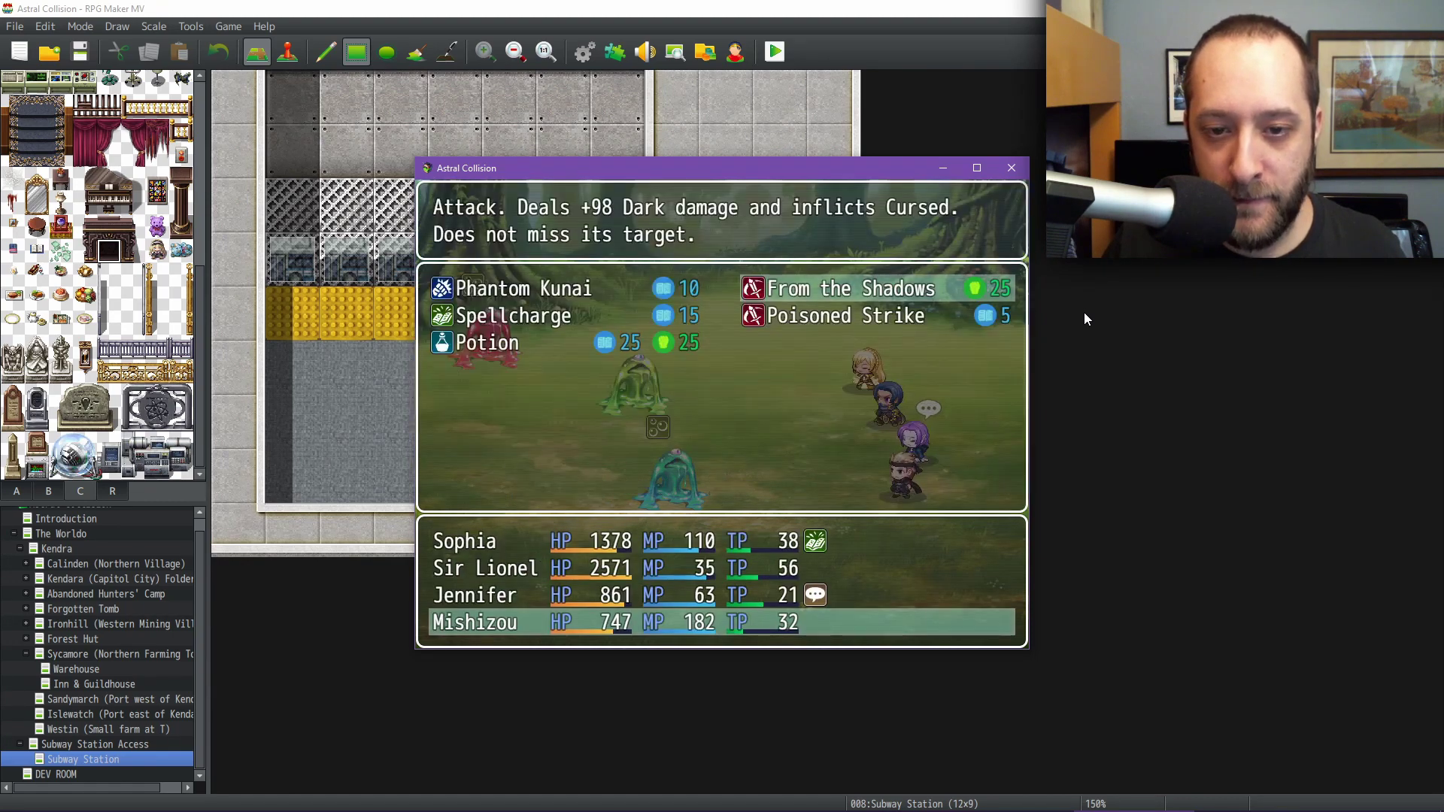
key("Return")
key("Return")
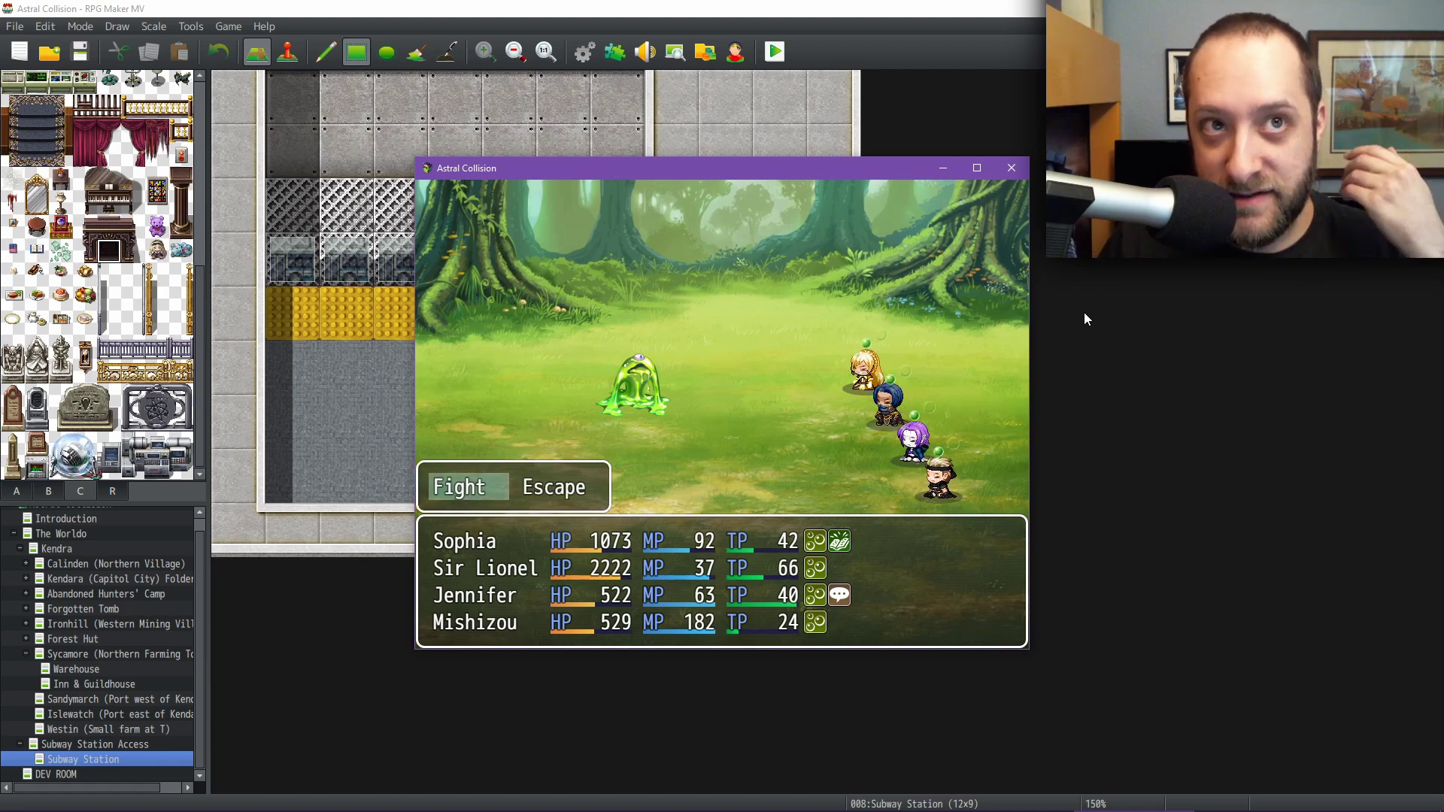
- Start the next round and examine Sophia's skill descriptions, including Slicing Winds, Sickening Soil and Valor
key("Return")
key("Right")
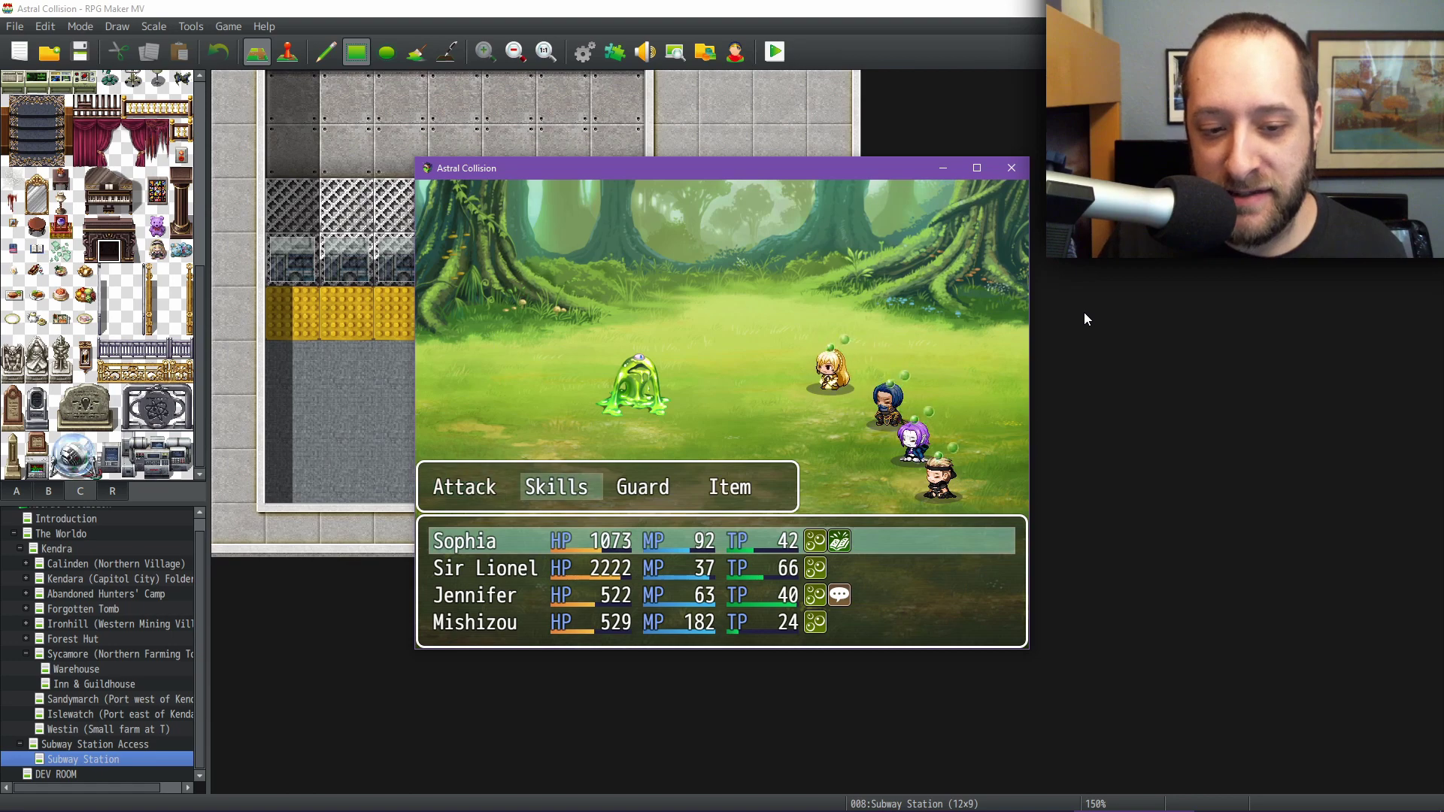
key("Left")
key("Return")
key("Escape")
key("Right")
key("Return")
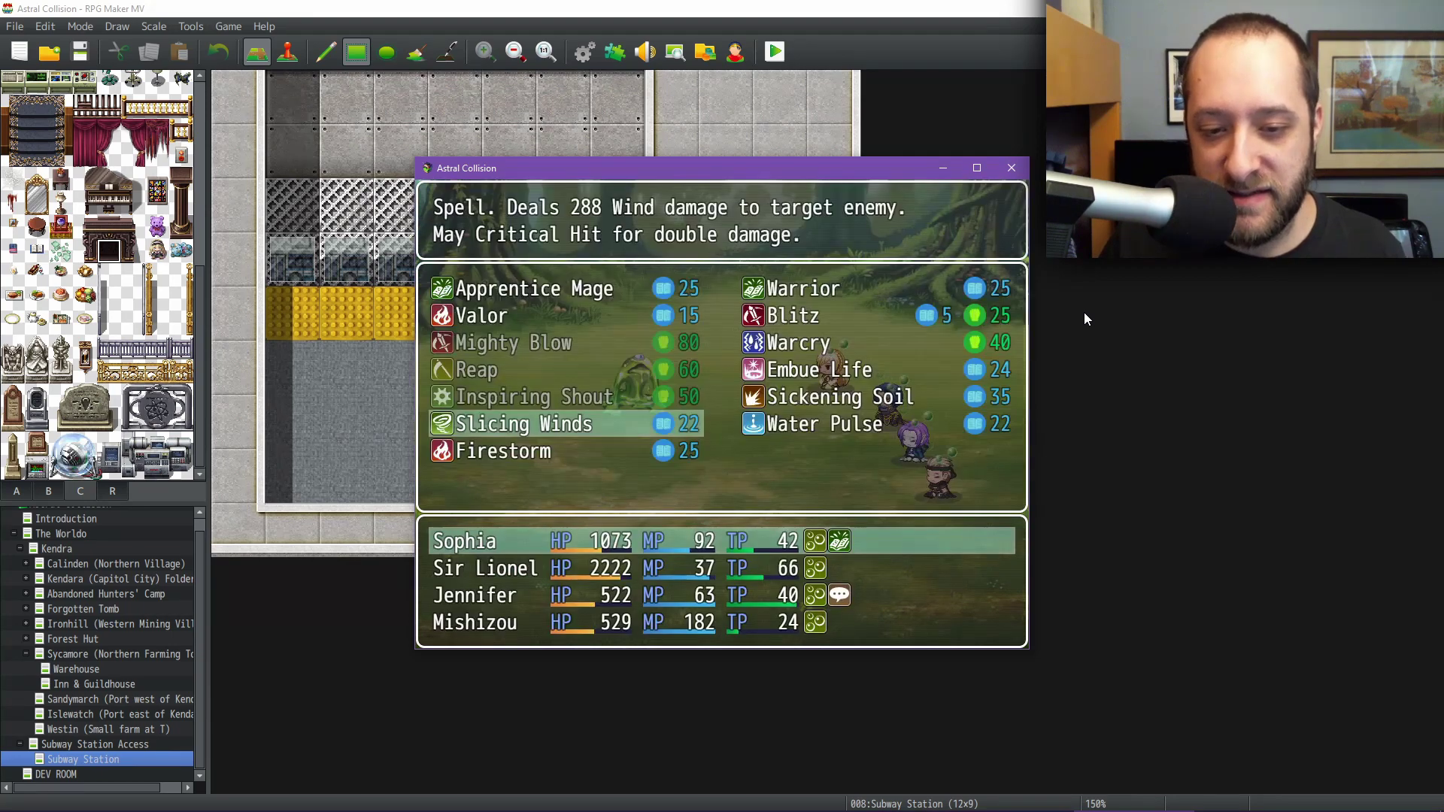
key("Left")
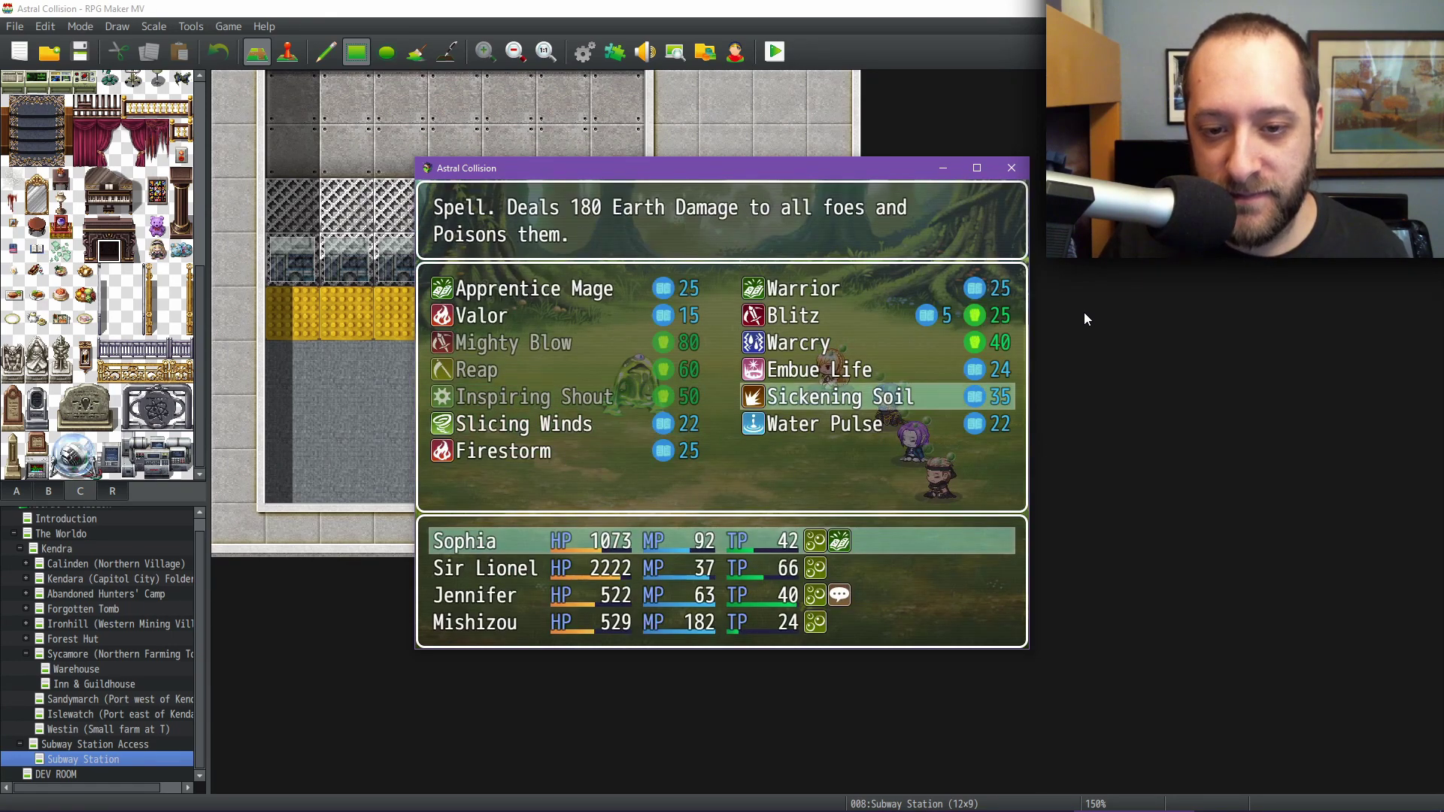
key("Up")
key("Up")
key("Up")
key("Left")
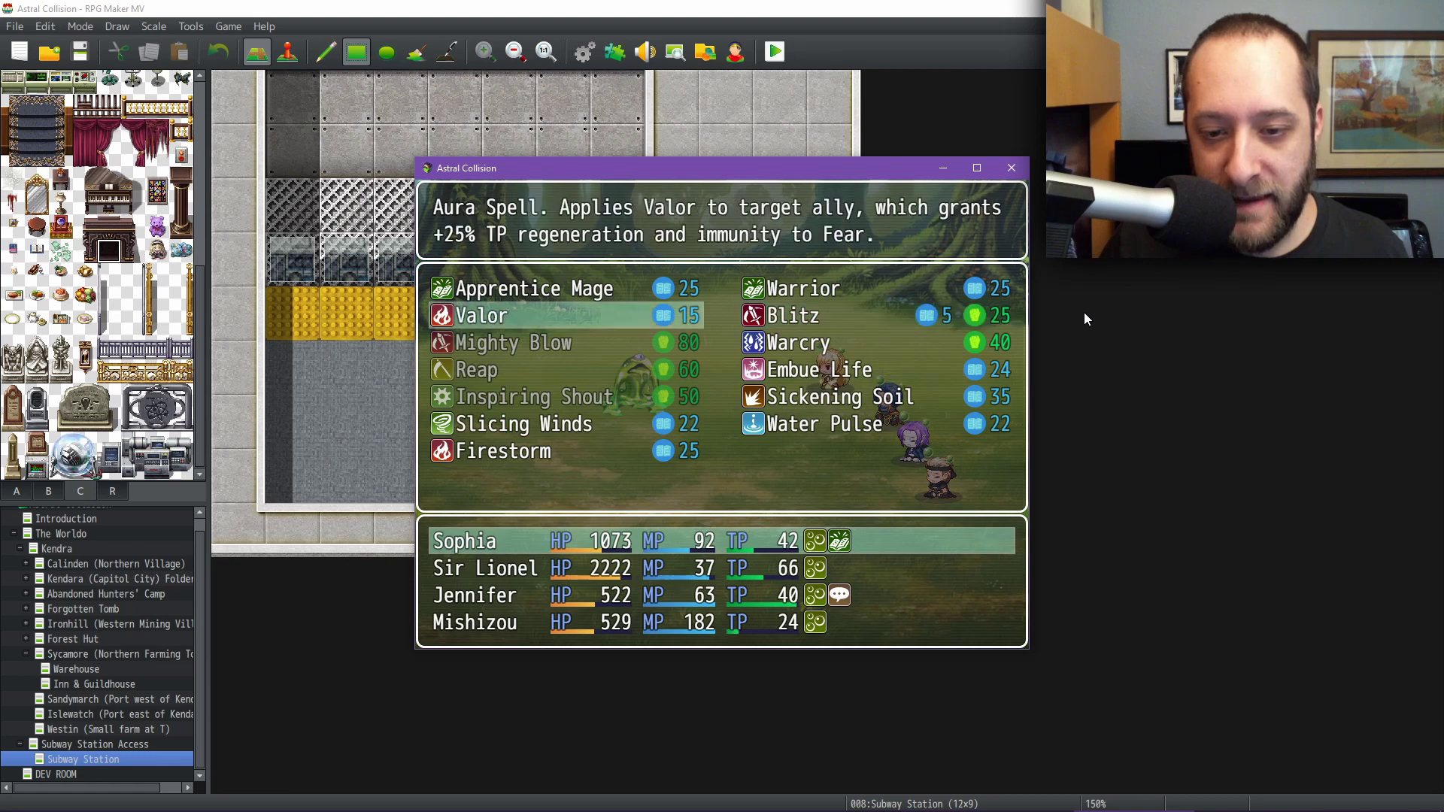
- Have Sophia cast Slicing Winds on the remaining Earthen Ooze
key("Down")
key("Down")
key("Down")
key("Down")
key("Return")
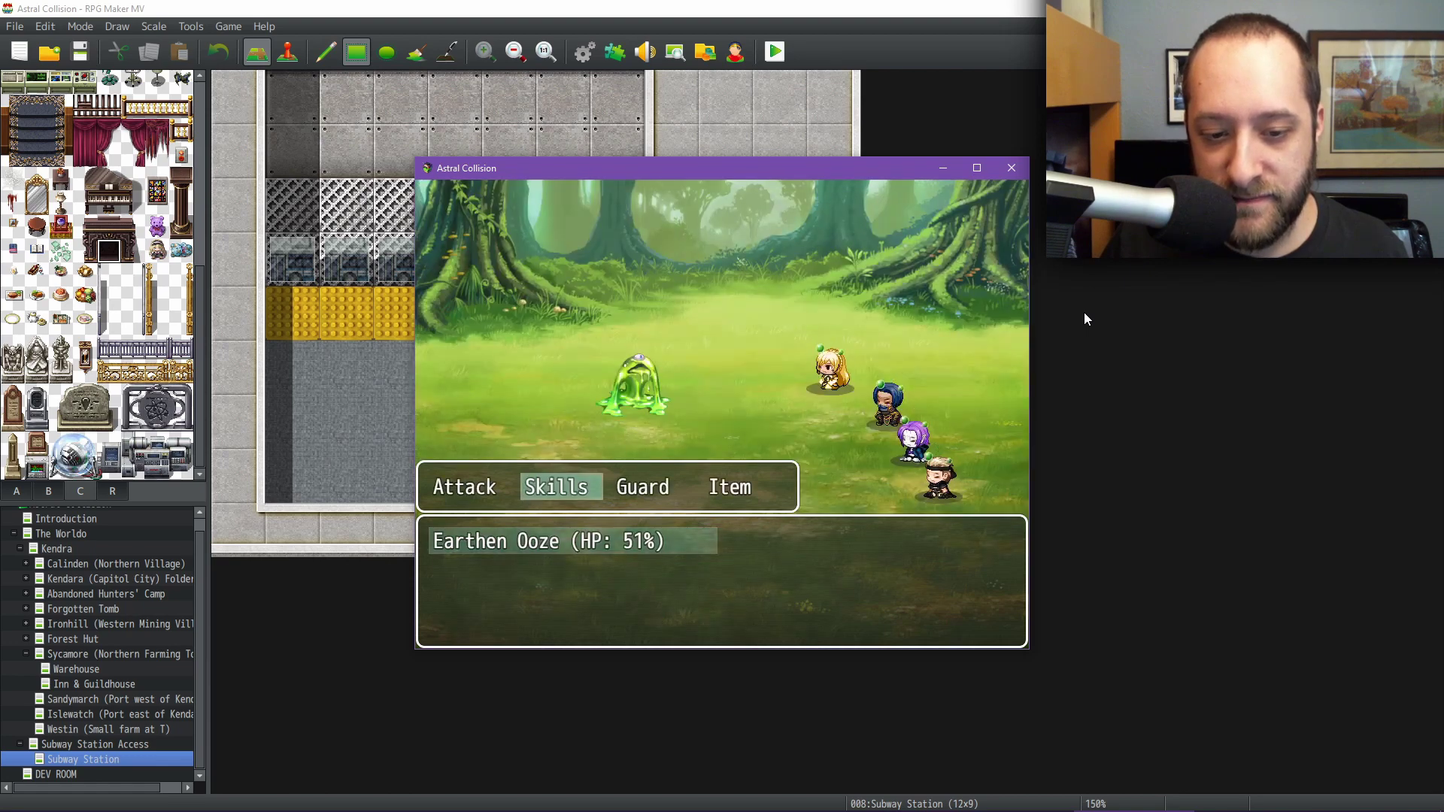
key("Return")
- Have Sir Lionel make a standard attack on the Earthen Ooze
key("Right")
key("Left")
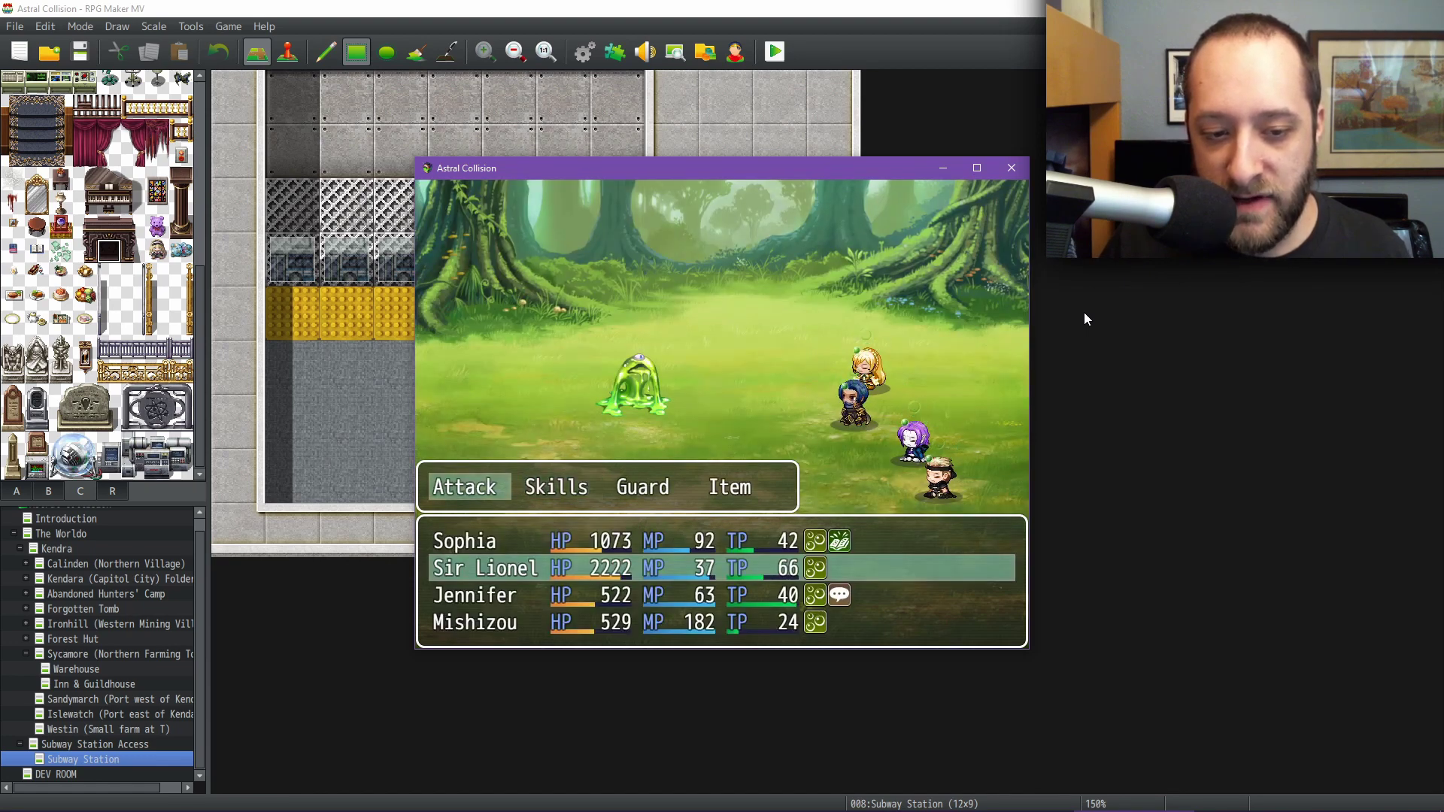
key("Return")
key("Return")
- Check whether Jennifer's spells are usable and have her make a standard attack on the Earthen Ooze instead
key("Right")
key("Return")
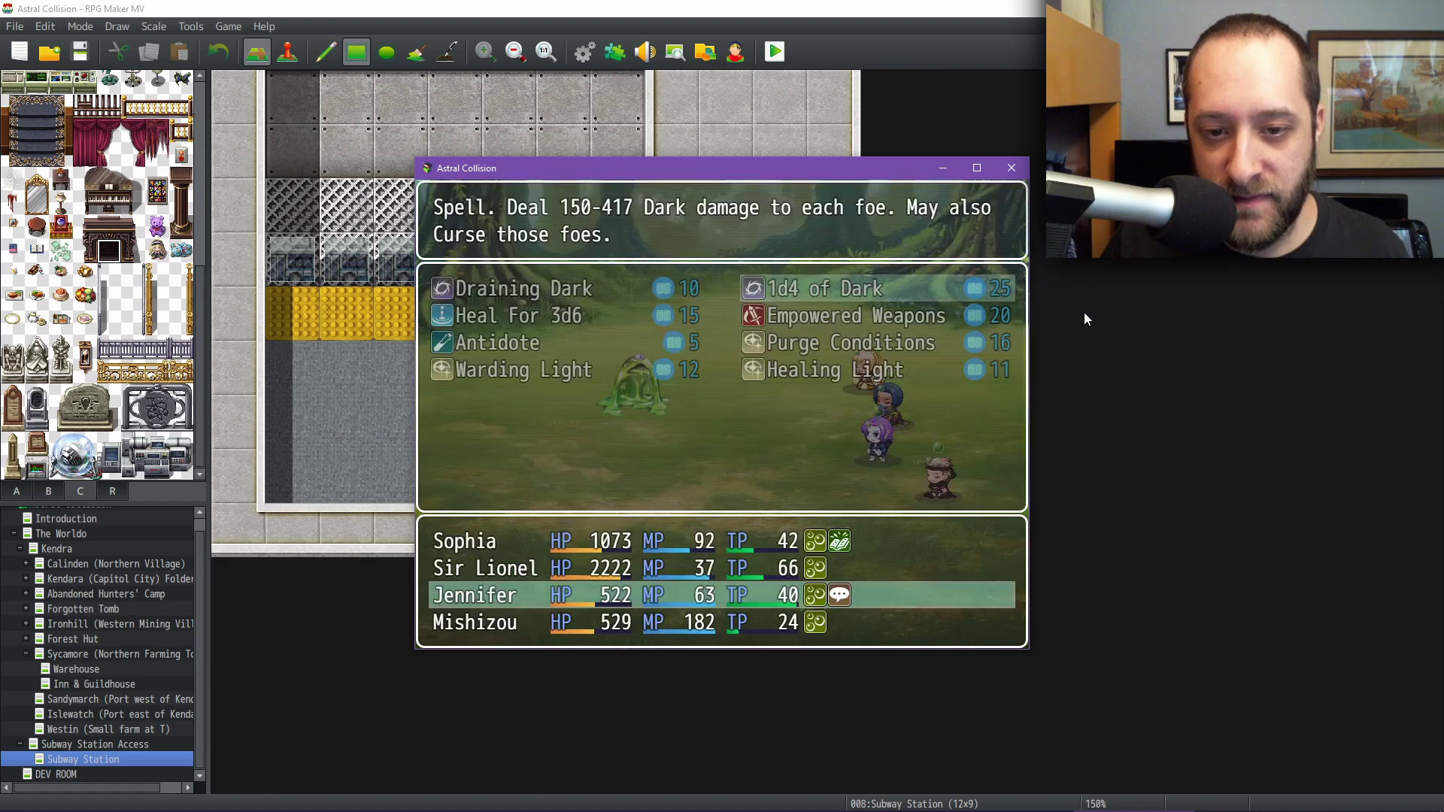
key("Escape")
key("Left")
key("Return")
key("Return")
- Check Mishizou's skills and have him make a standard attack on the Earthen Ooze instead
key("Right")
key("Return")
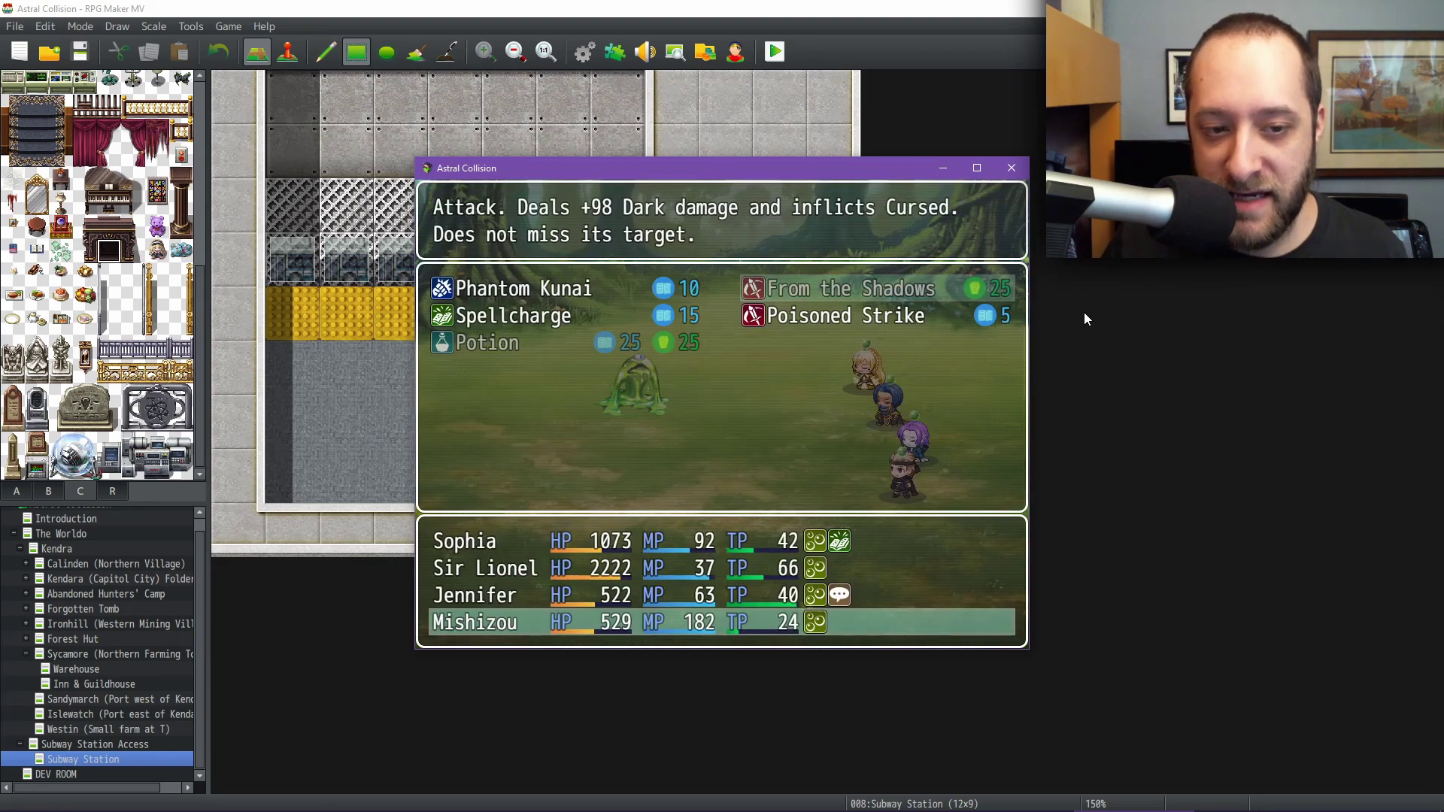
key("Escape")
key("Left")
key("Return")
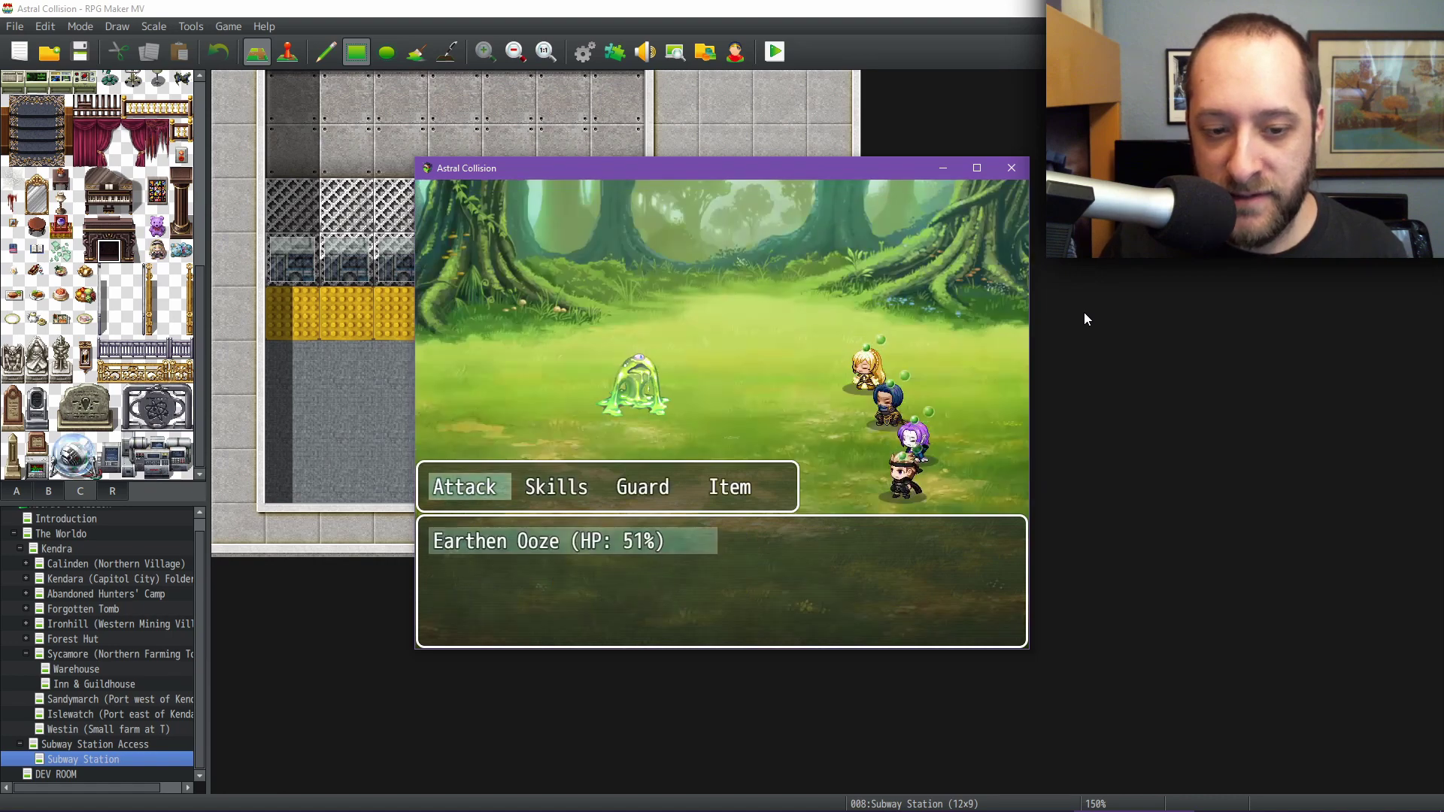
key("Return")
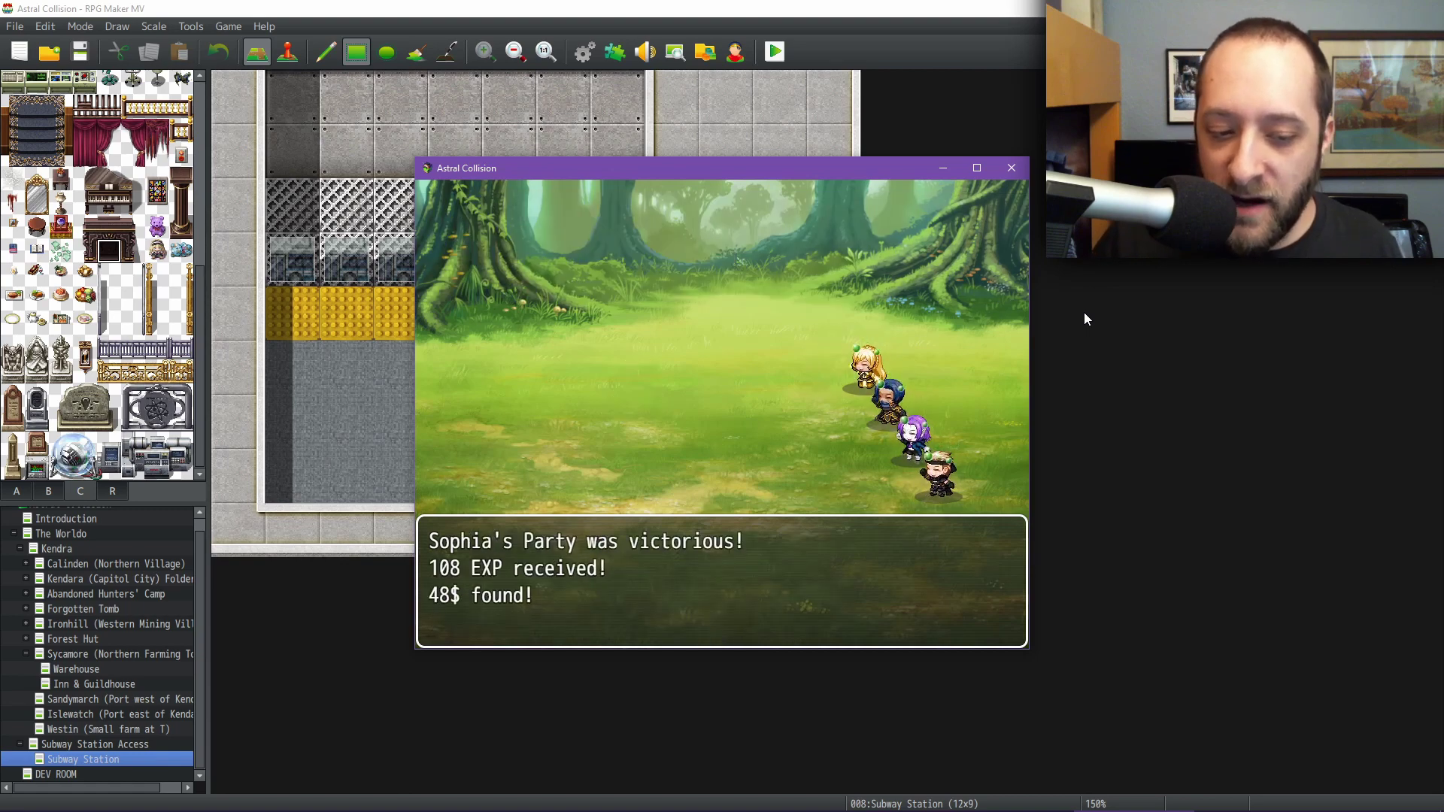
- Go through the battle's victory rewards and walk the party south along the overworld road
key("Return")
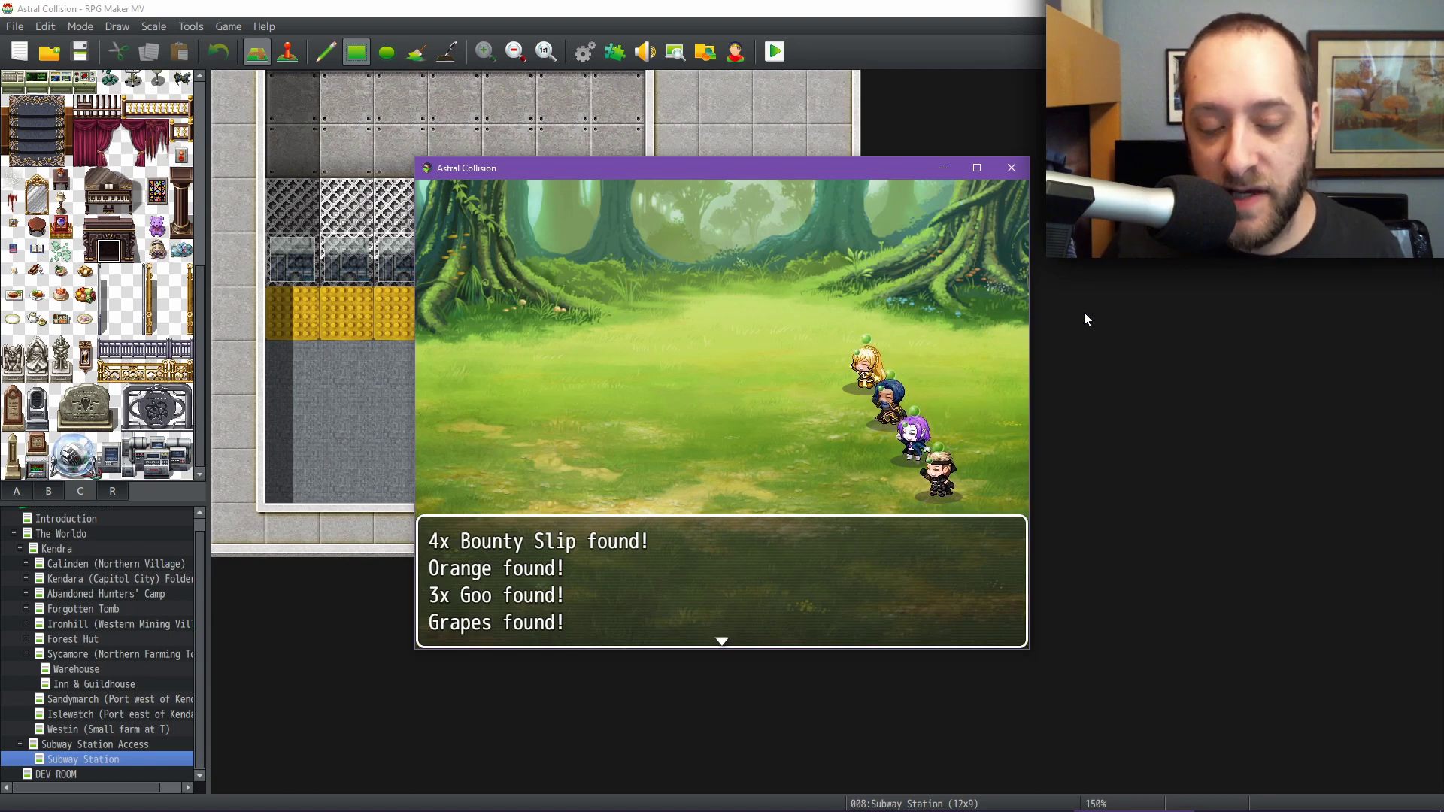
key("Return")
key("Return")
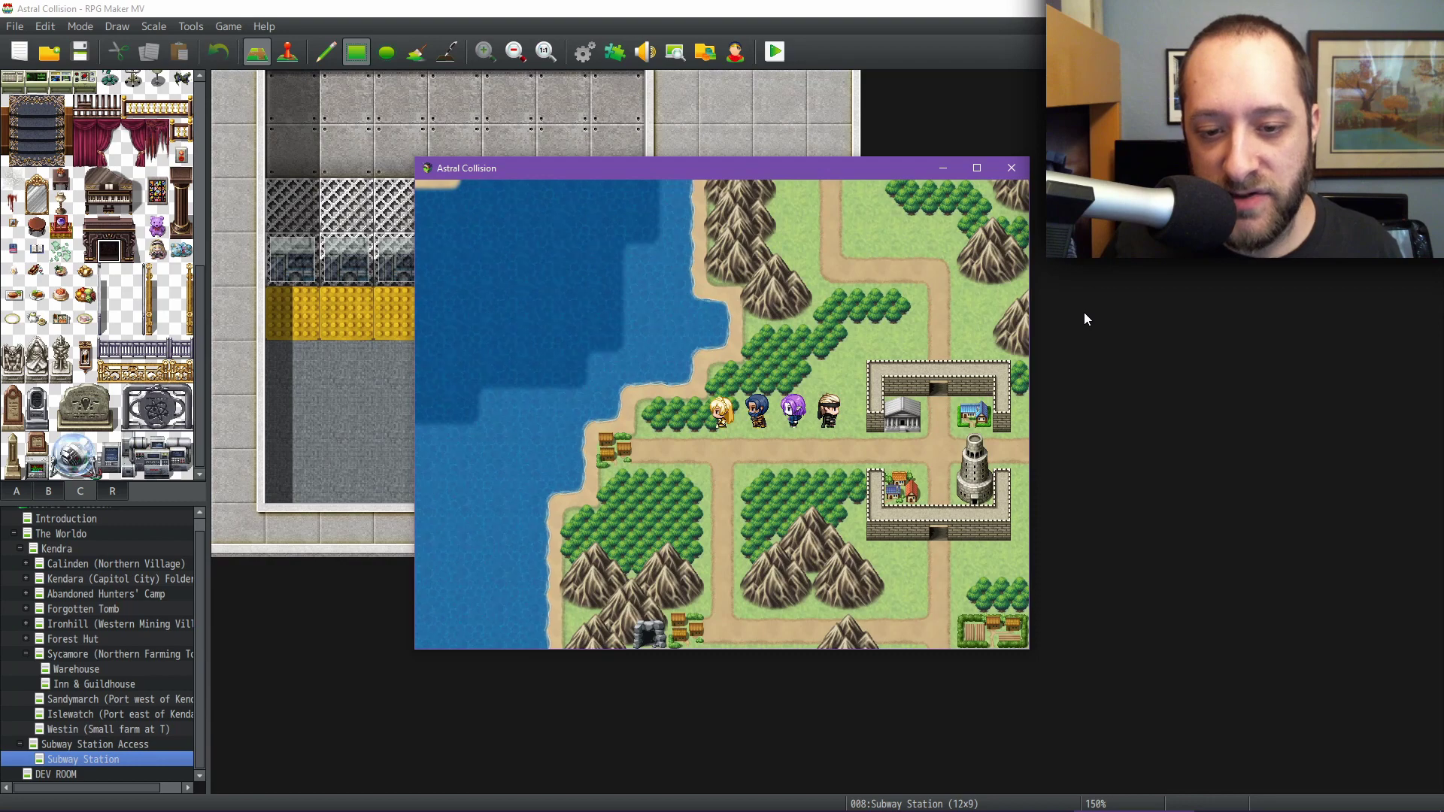
key("Down")
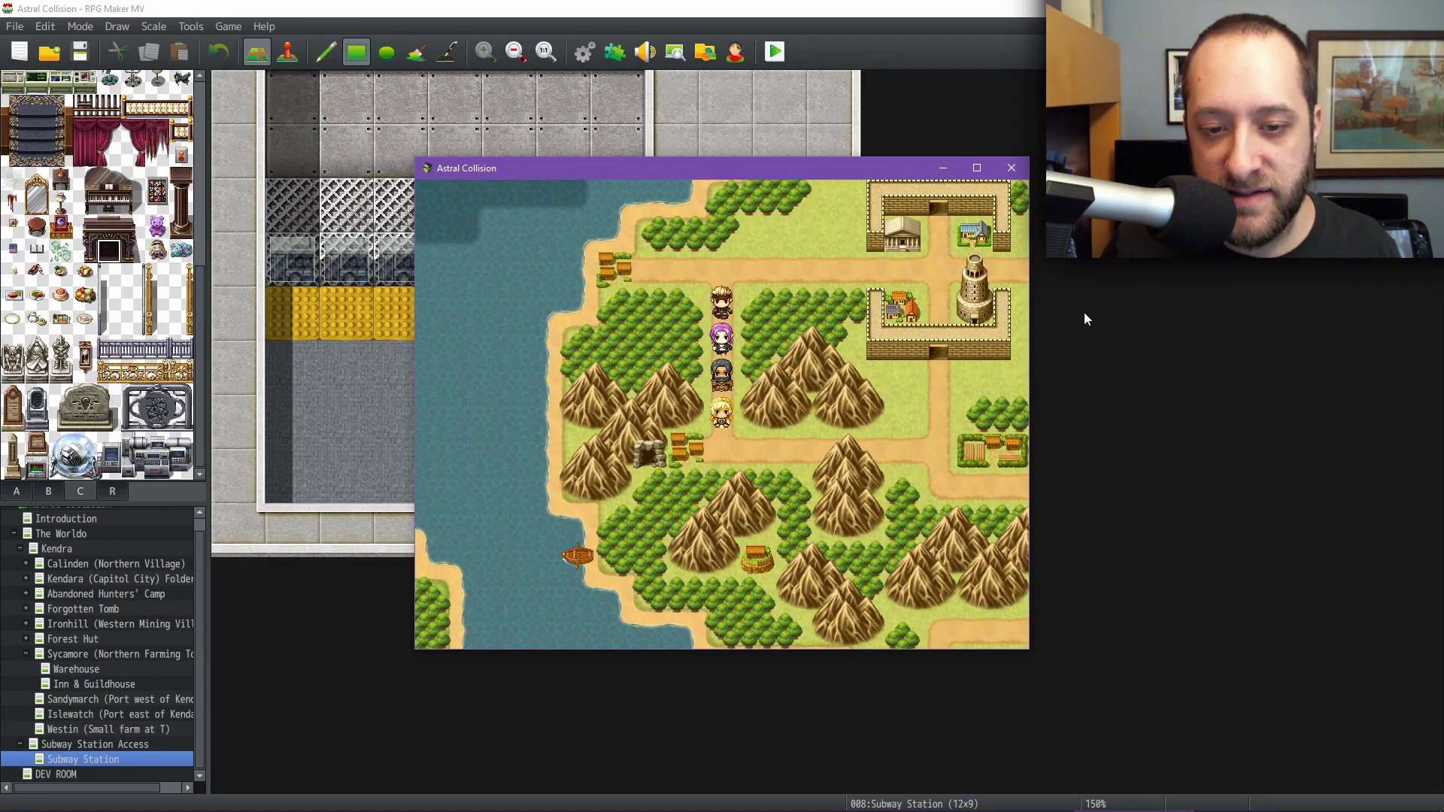
- Look over the game's save slots without saving, and review the party's status and options in the main game menu
key("Escape")
key("Up")
key("Up")
key("Return")
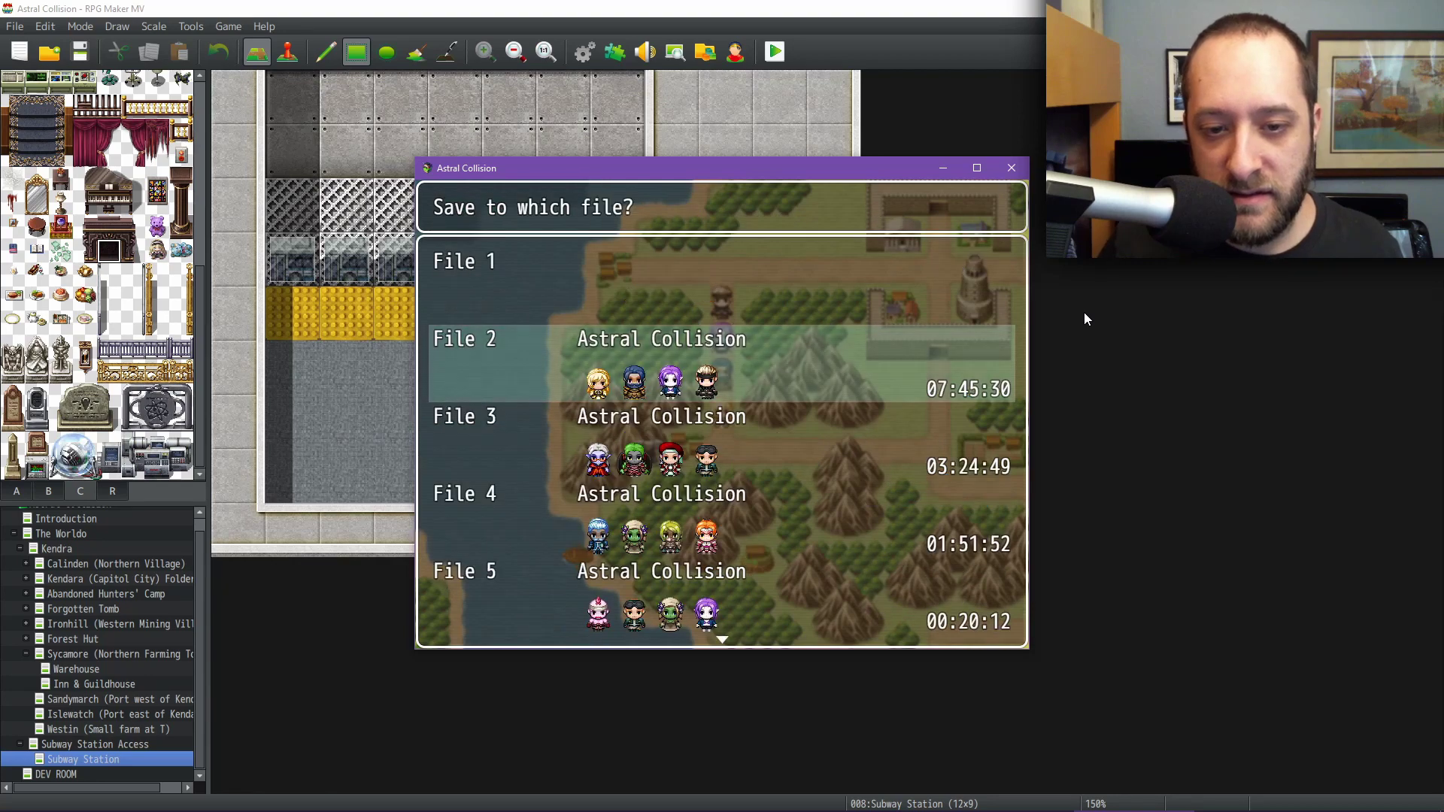
key("Escape")
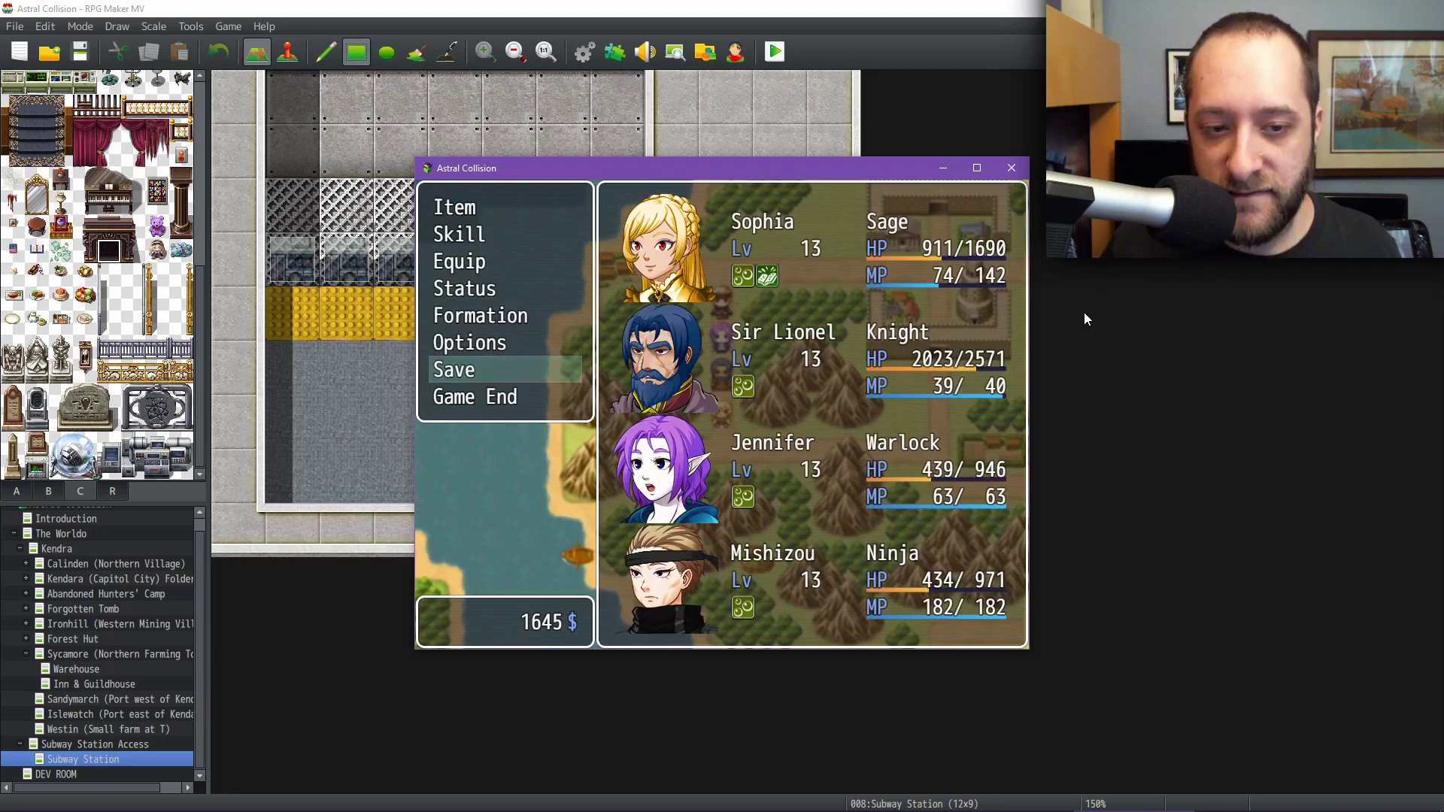
key("Up")
key("Up")
key("Up")
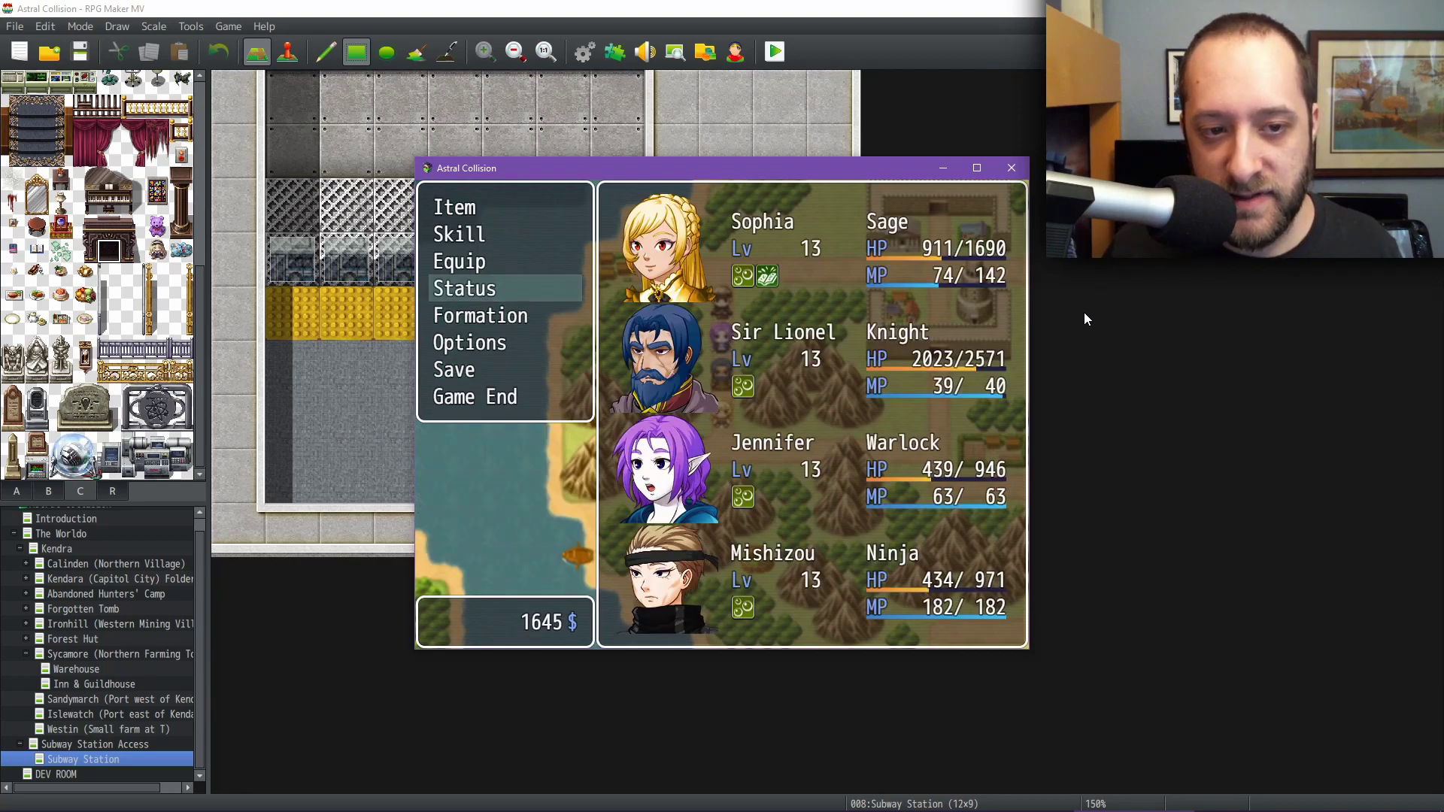
key("Up")
key("Up")
key("Down")
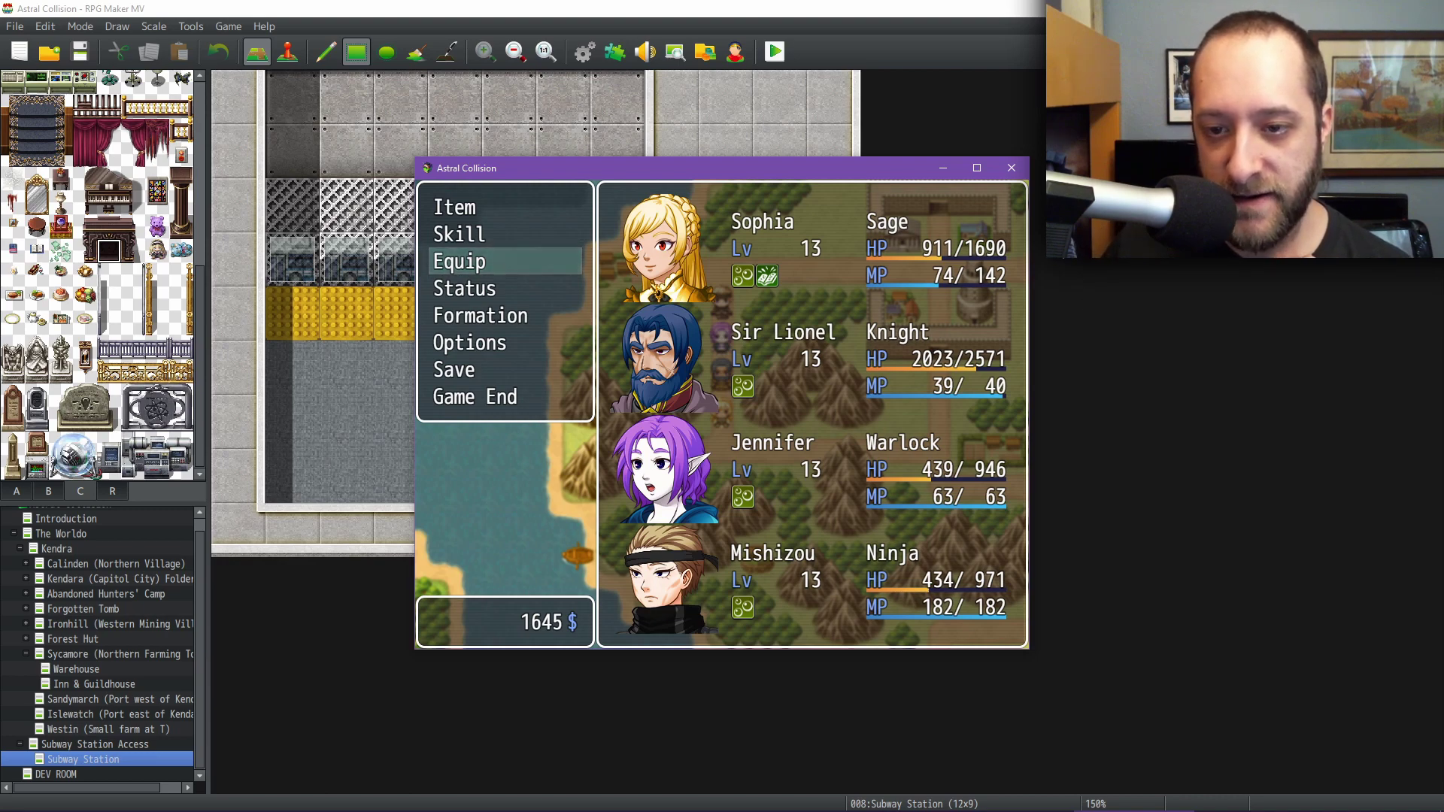
- End the playtest and set the Subway Station map view in the editor to 100% zoom
left_click(1012, 168)
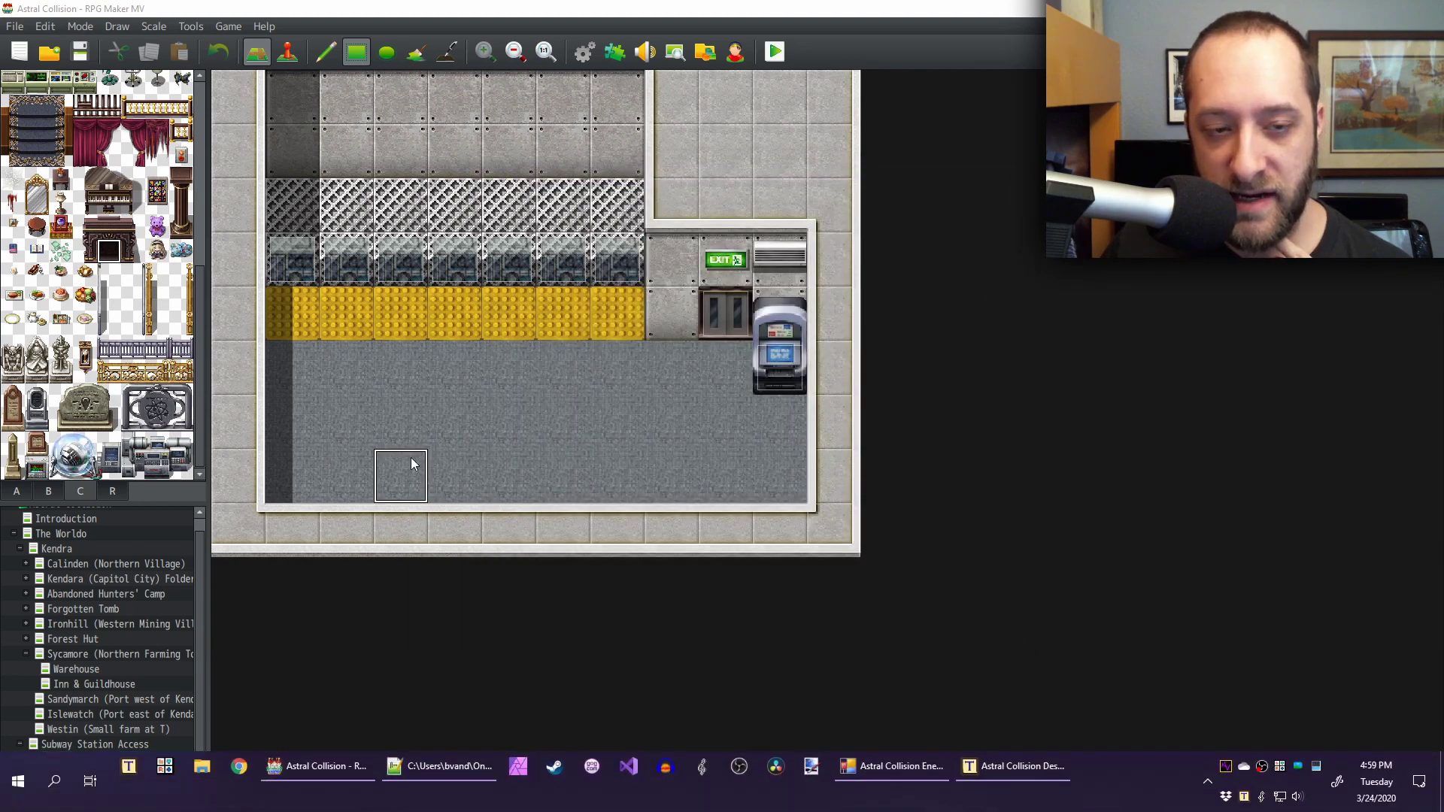
left_click(545, 51)
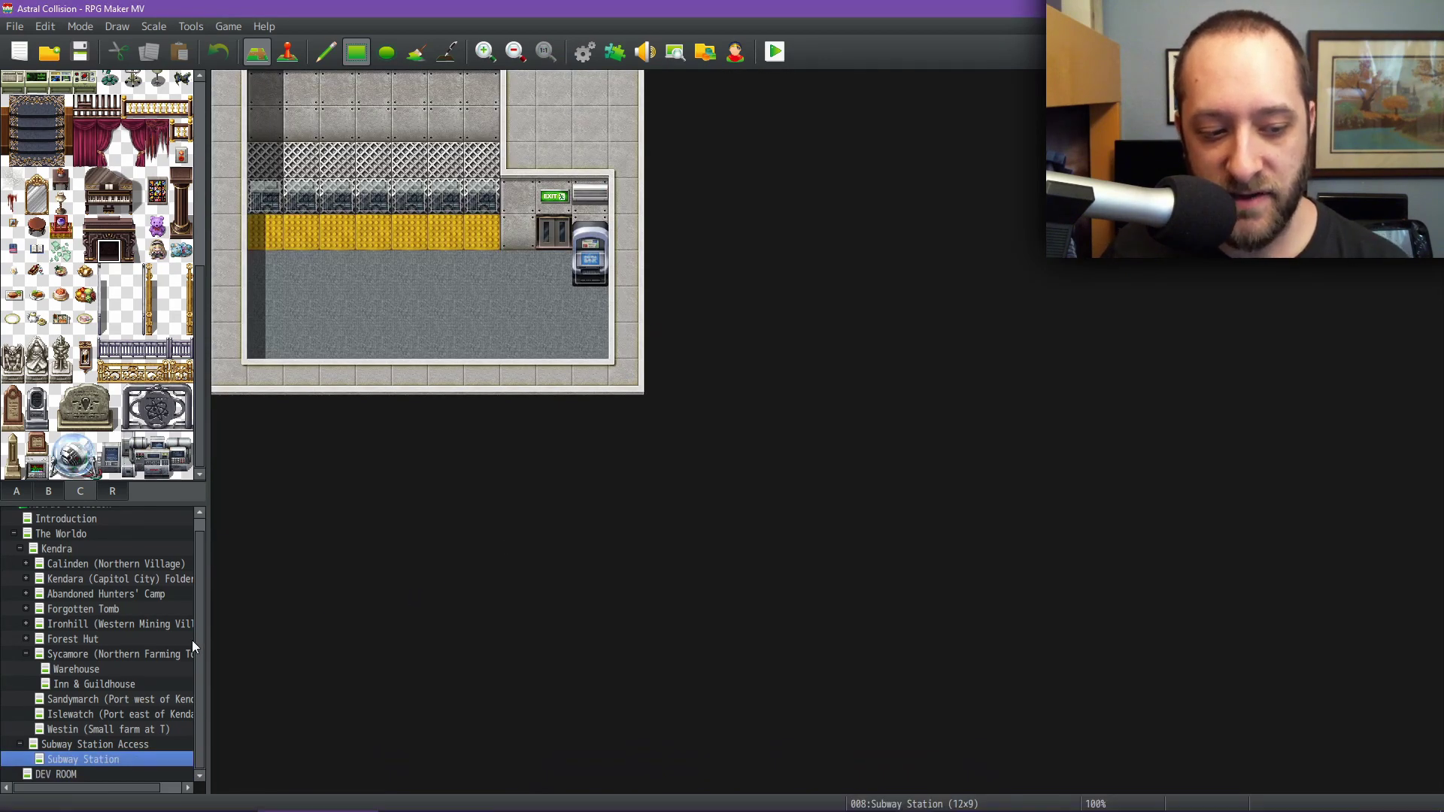
scroll(115, 696, "up", 1)
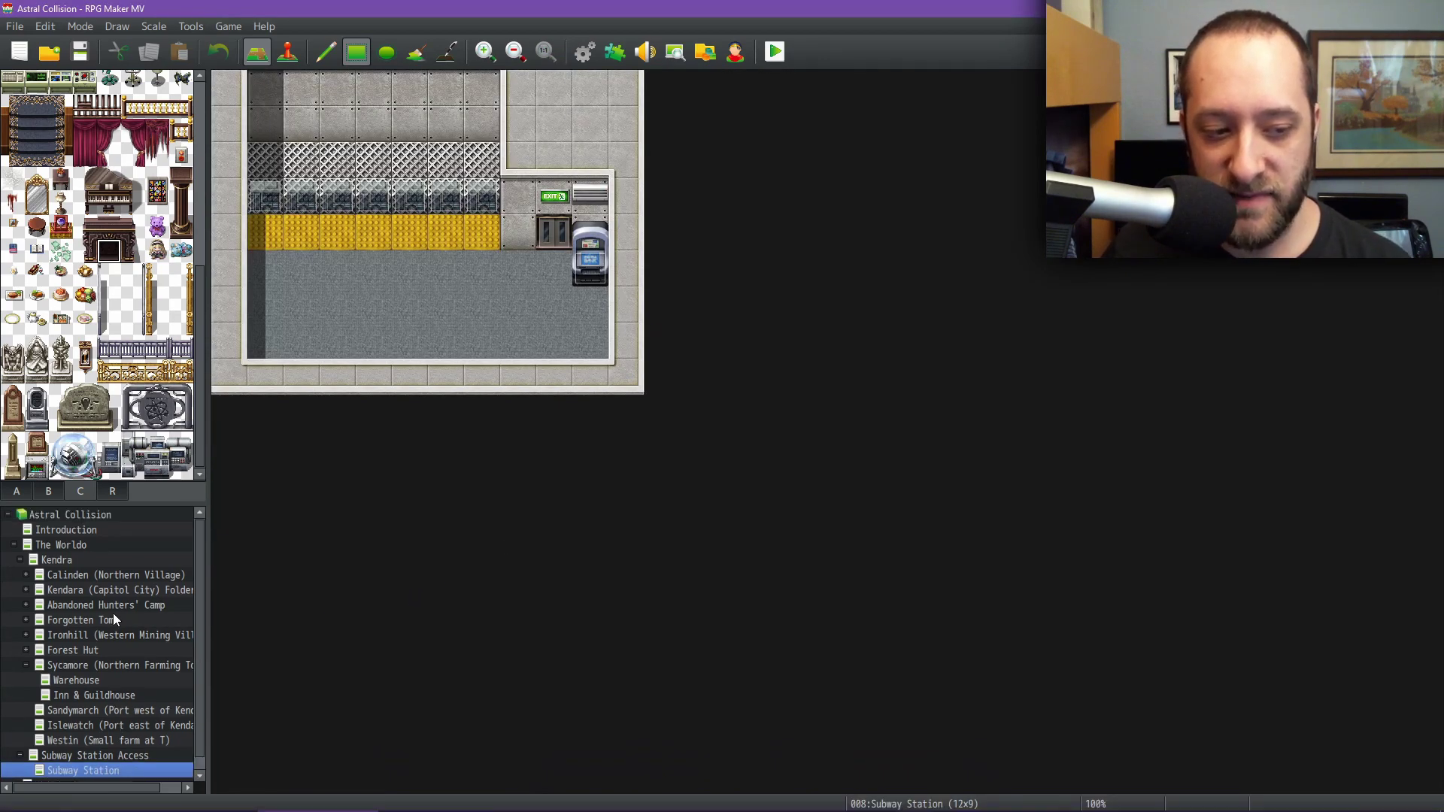